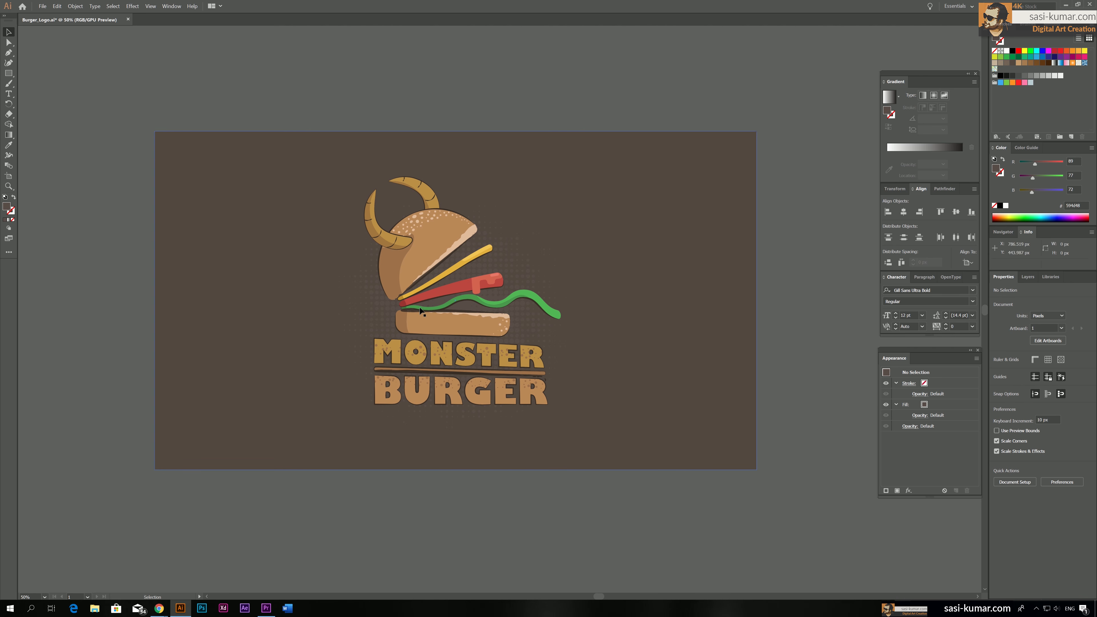
{"action": "left_click", "coordinate": [441, 321]}
{"action": "double_click", "coordinate": [442, 321]}
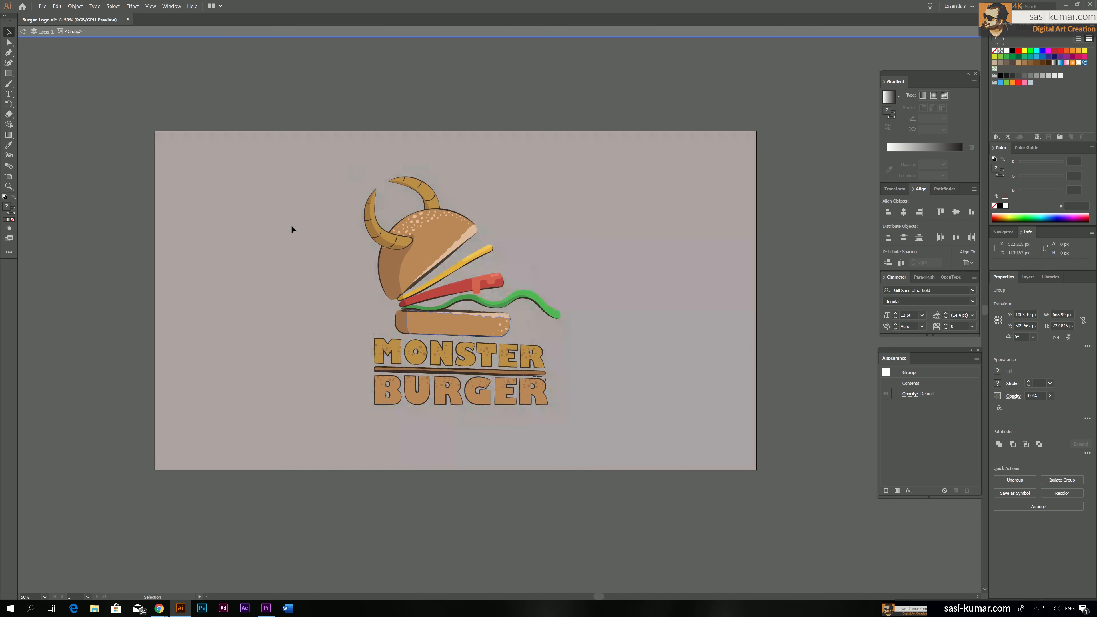
{"action": "left_click", "coordinate": [557, 216]}
{"action": "double_click", "coordinate": [521, 98]}
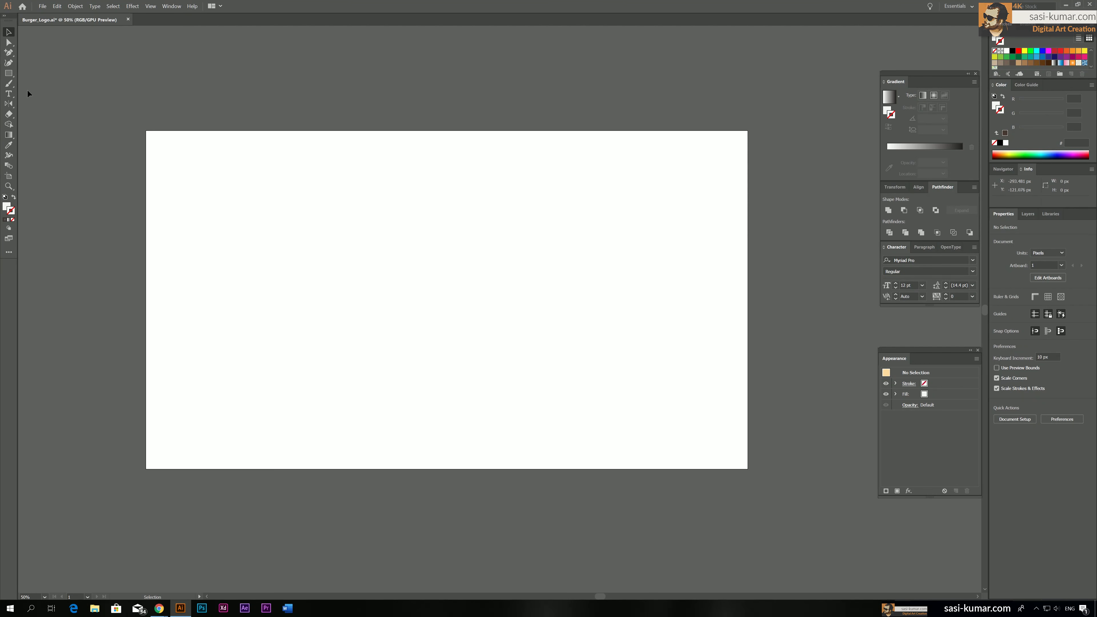
Step: Draw a 1920 × 1080 px background rectangle covering the entire artboard
{"action": "left_click", "coordinate": [10, 75]}
{"action": "left_click", "coordinate": [10, 76]}
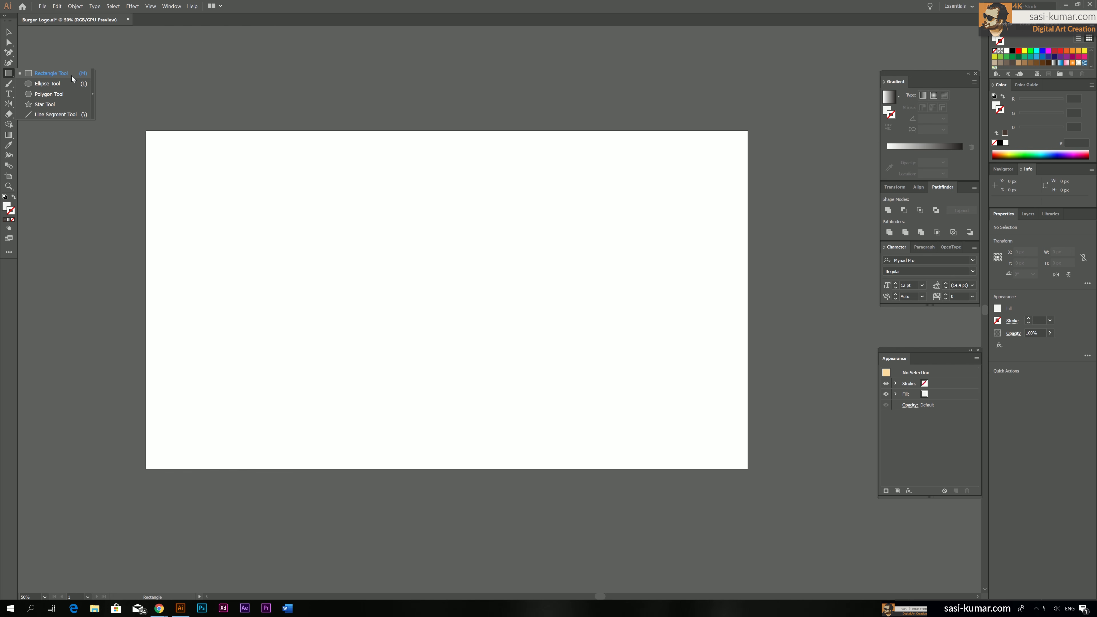
{"action": "left_click", "coordinate": [9, 32]}
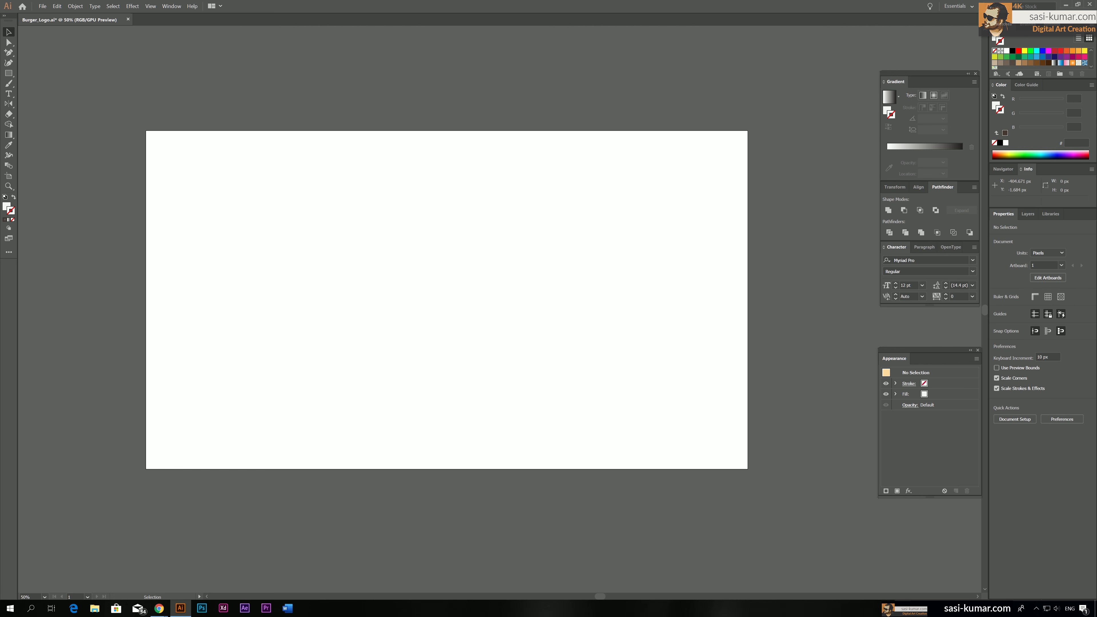
{"action": "left_click", "coordinate": [9, 74]}
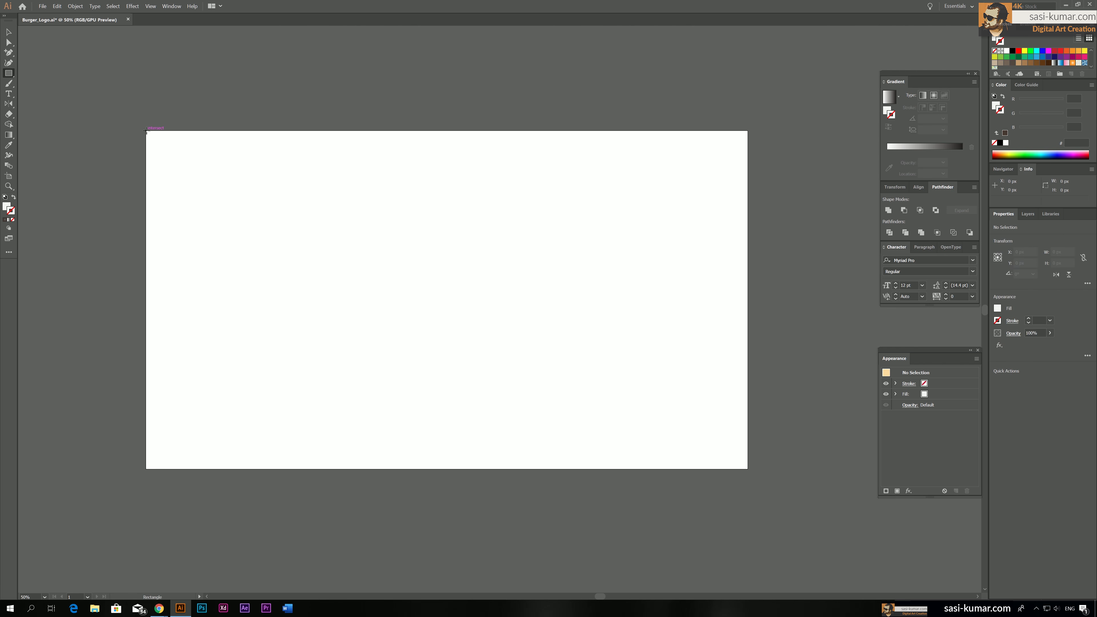
{"action": "left_click_drag", "start_coordinate": [146, 132], "coordinate": [747, 468]}
{"action": "key", "text": "v"}
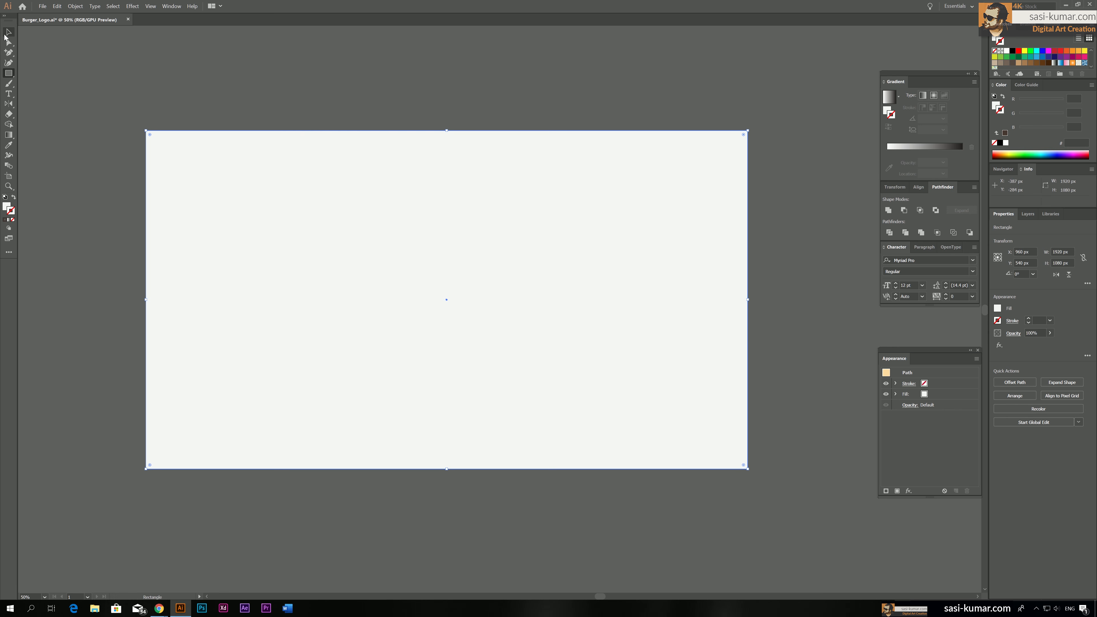
Step: Fill the background rectangle with the reddish brown #996c56
{"action": "left_click", "coordinate": [8, 206]}
{"action": "double_click", "coordinate": [8, 207]}
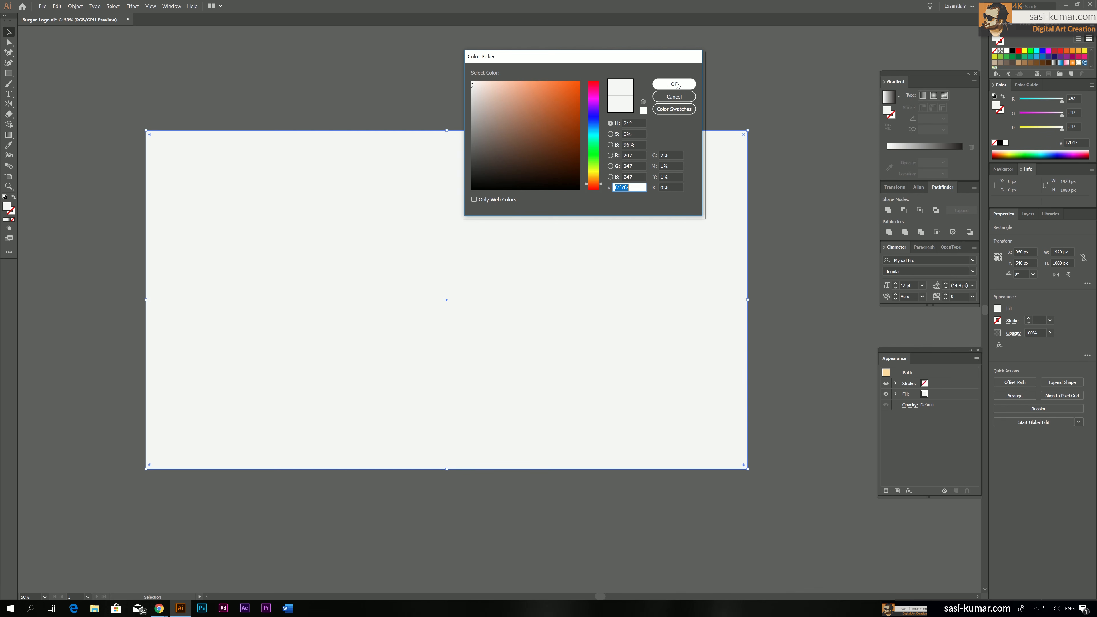
{"action": "left_click", "coordinate": [484, 142]}
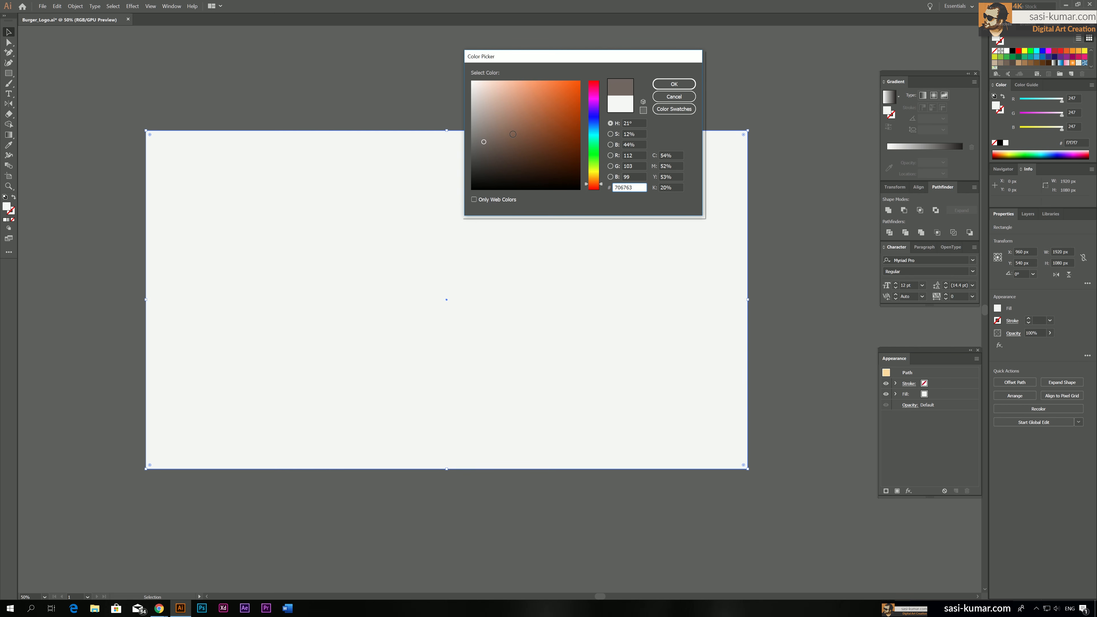
{"action": "left_click_drag", "start_coordinate": [512, 134], "coordinate": [518, 125]}
{"action": "key", "text": "Return"}
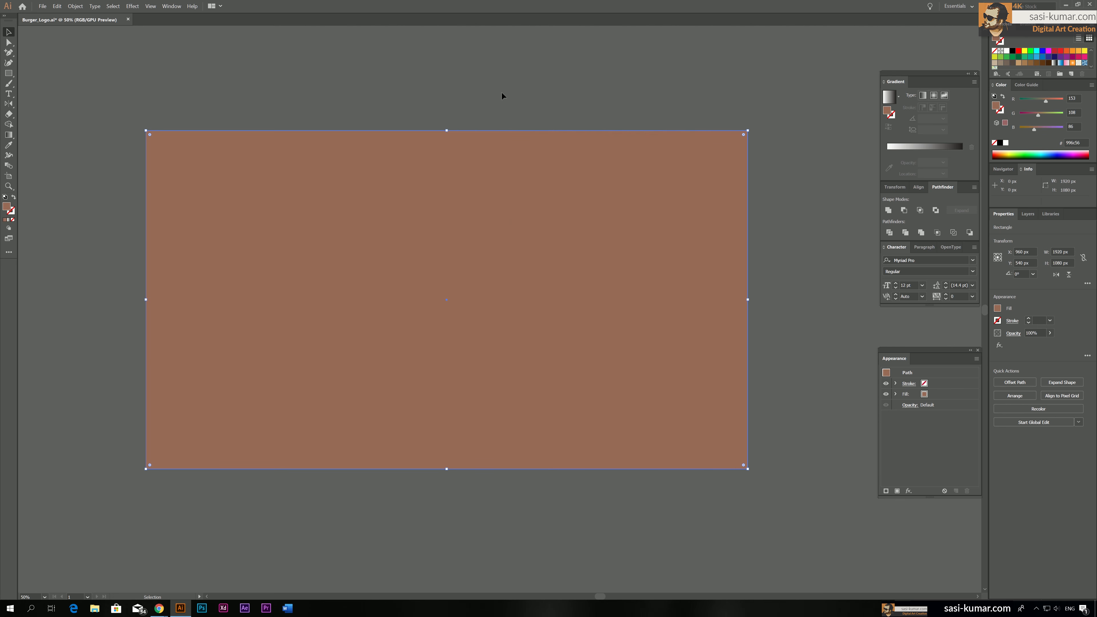
{"action": "left_click", "coordinate": [502, 96]}
Step: Change the background rectangle's fill to the lighter orange-brown #bc8e61 and deselect it
{"action": "left_click", "coordinate": [359, 232]}
{"action": "double_click", "coordinate": [6, 206]}
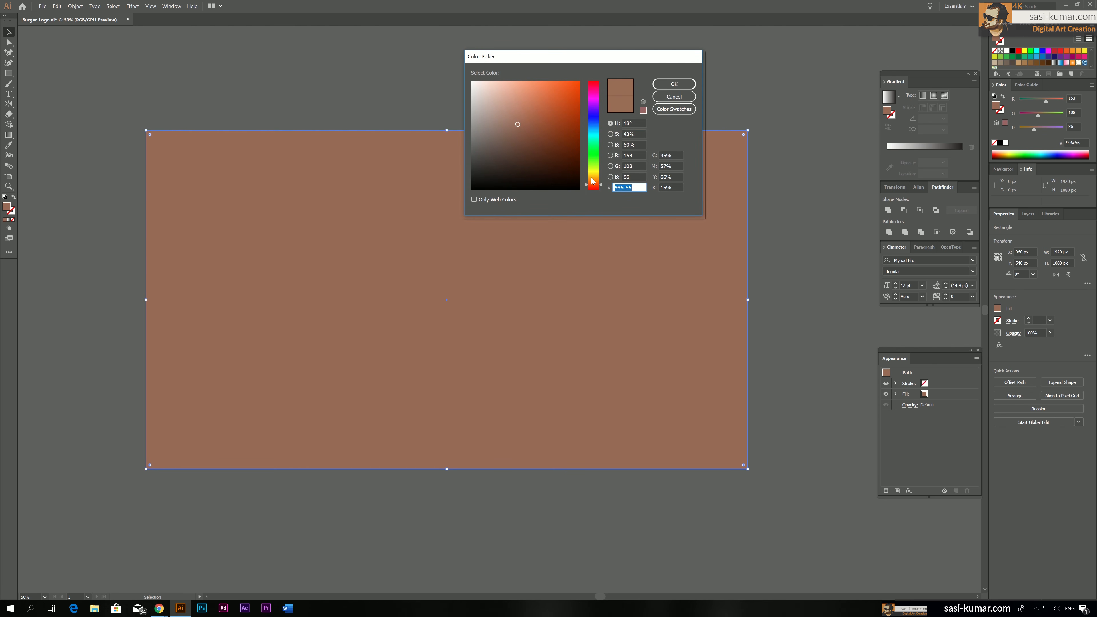
{"action": "left_click_drag", "start_coordinate": [583, 184], "coordinate": [587, 181]}
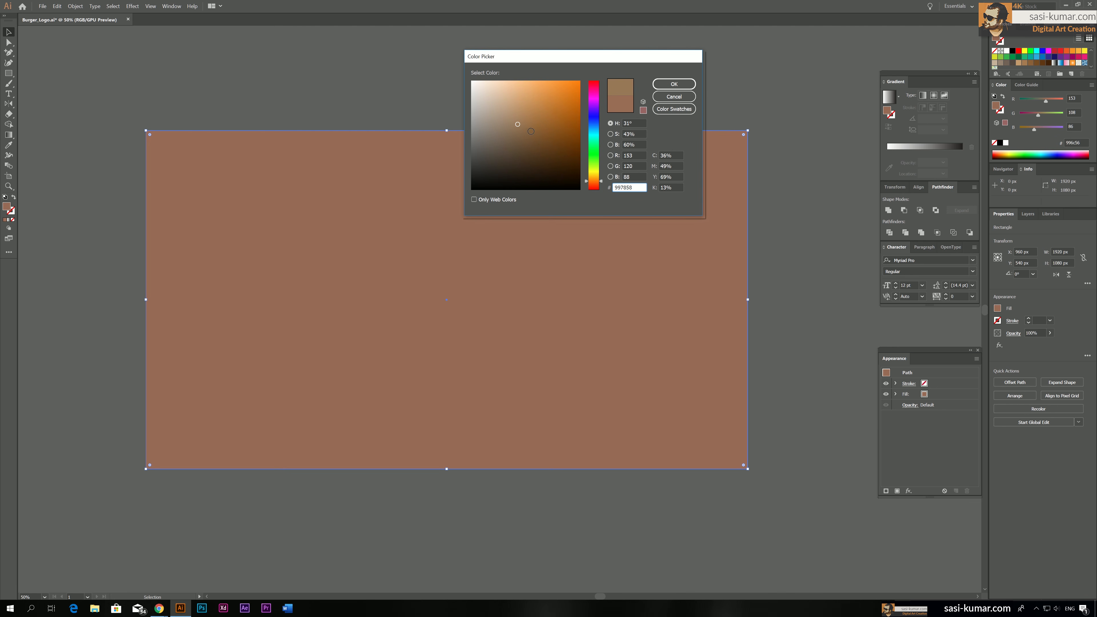
{"action": "left_click_drag", "start_coordinate": [530, 130], "coordinate": [523, 109]}
{"action": "left_click", "coordinate": [673, 83]}
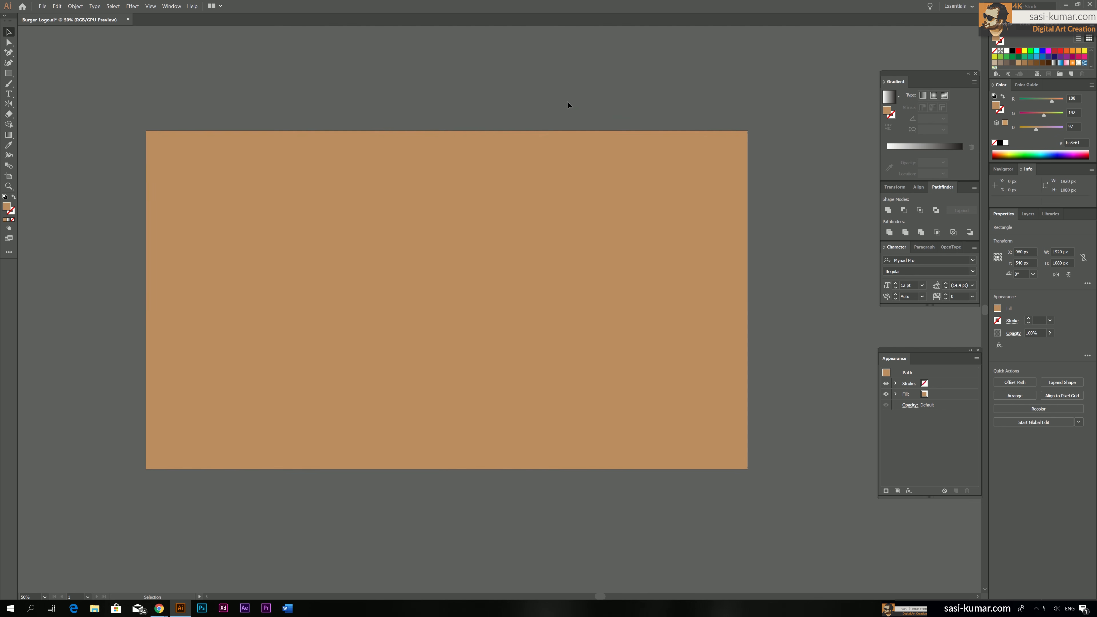
{"action": "left_click", "coordinate": [567, 102]}
{"action": "left_click", "coordinate": [495, 266]}
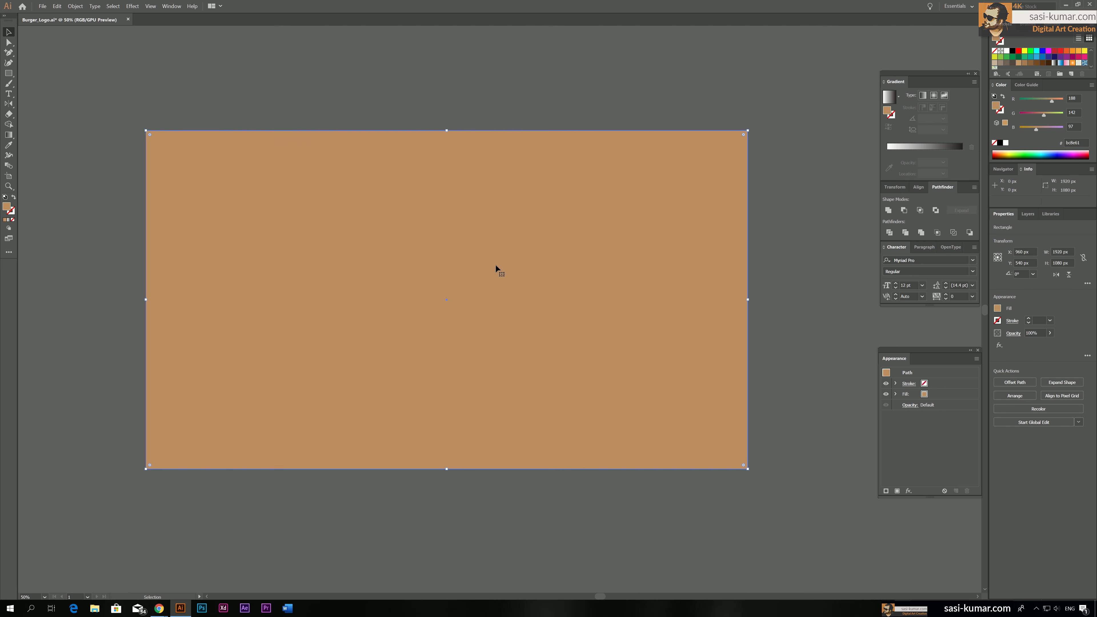
{"action": "key", "text": "a"}
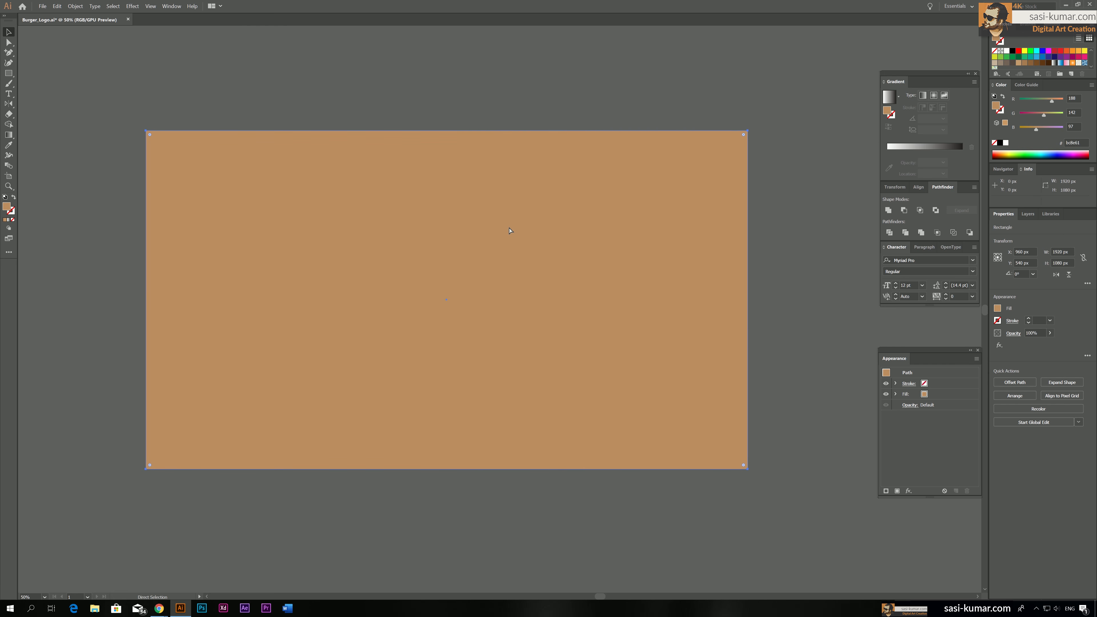
{"action": "left_click", "coordinate": [506, 107]}
{"action": "key", "text": "v"}
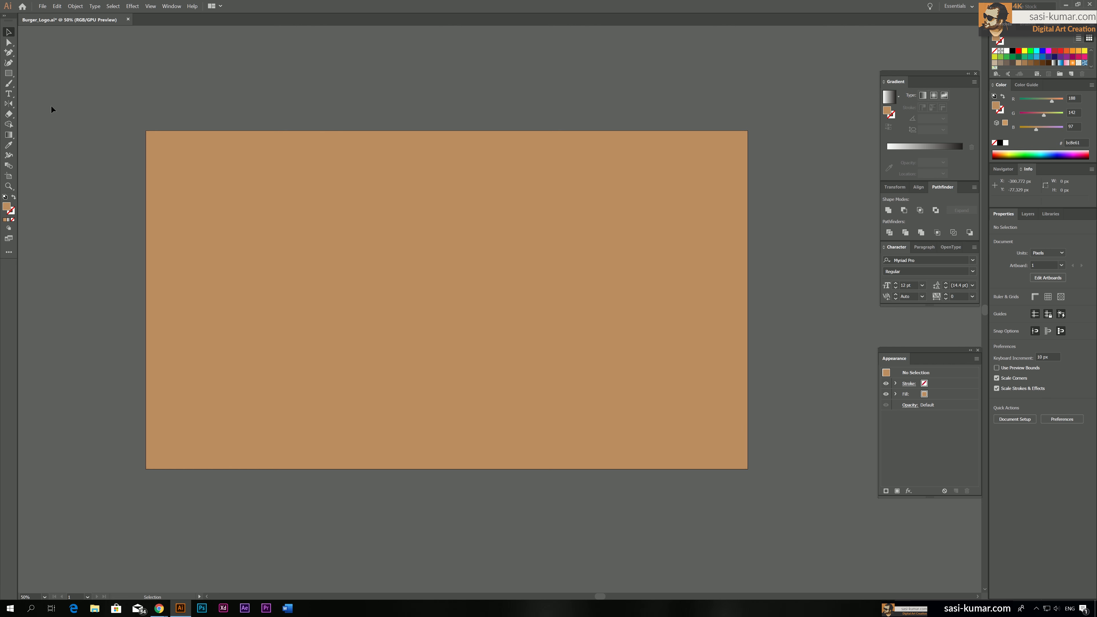
Step: Draw a circle about 357 px in diameter near the artboard's centre and fill it with light peach #ffdec0
{"action": "left_click_drag", "start_coordinate": [10, 75], "coordinate": [40, 84]}
{"action": "left_click_drag", "start_coordinate": [370, 229], "coordinate": [480, 327]}
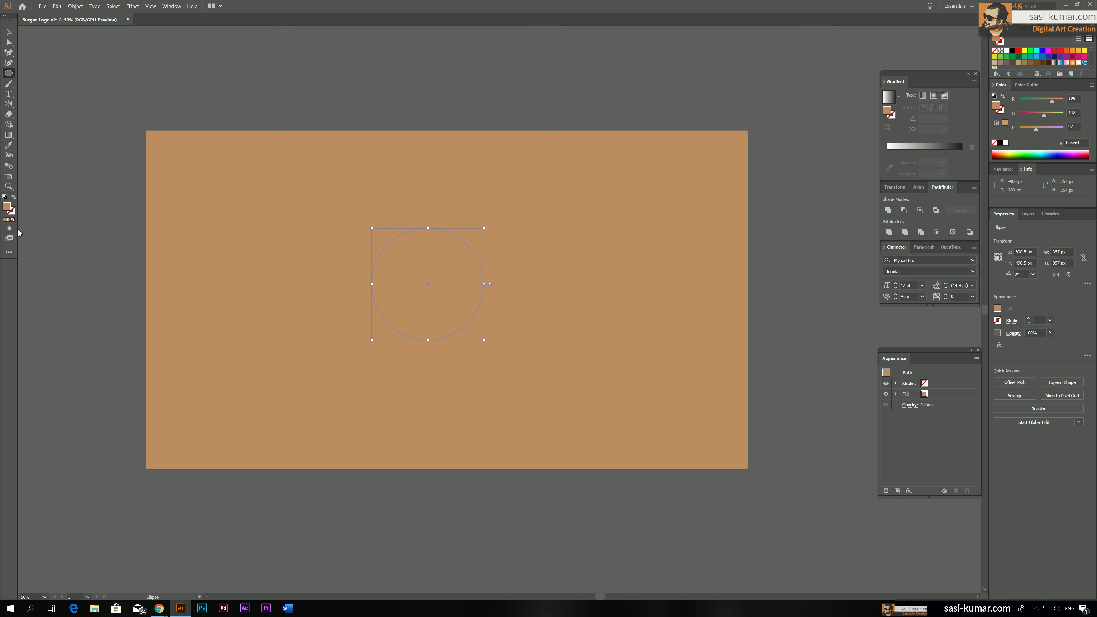
{"action": "double_click", "coordinate": [7, 208]}
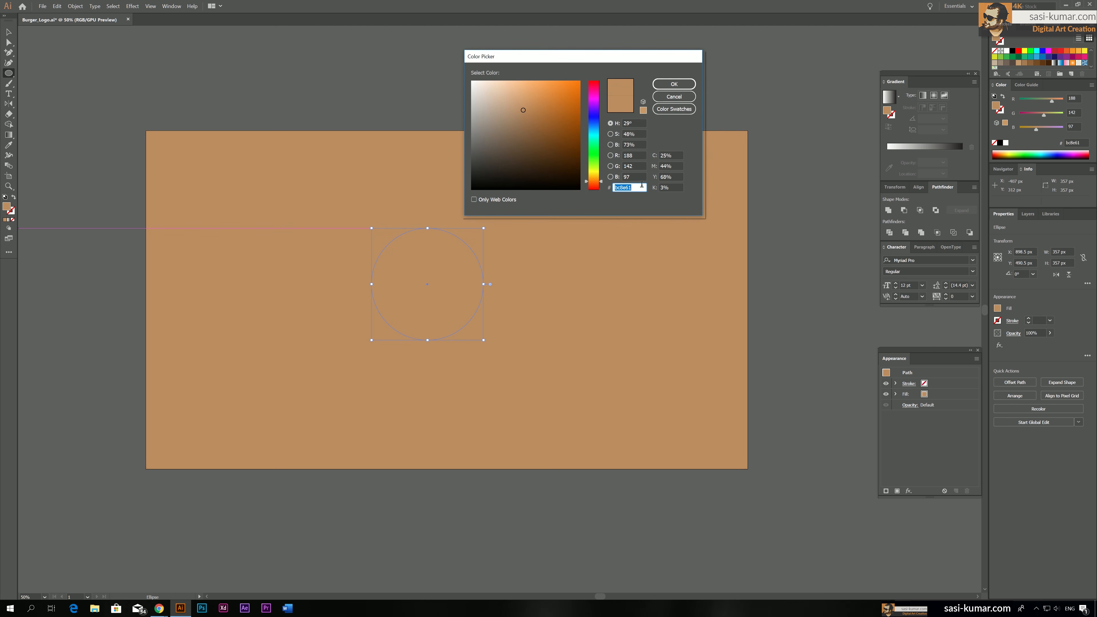
{"action": "left_click_drag", "start_coordinate": [516, 89], "coordinate": [502, 81]}
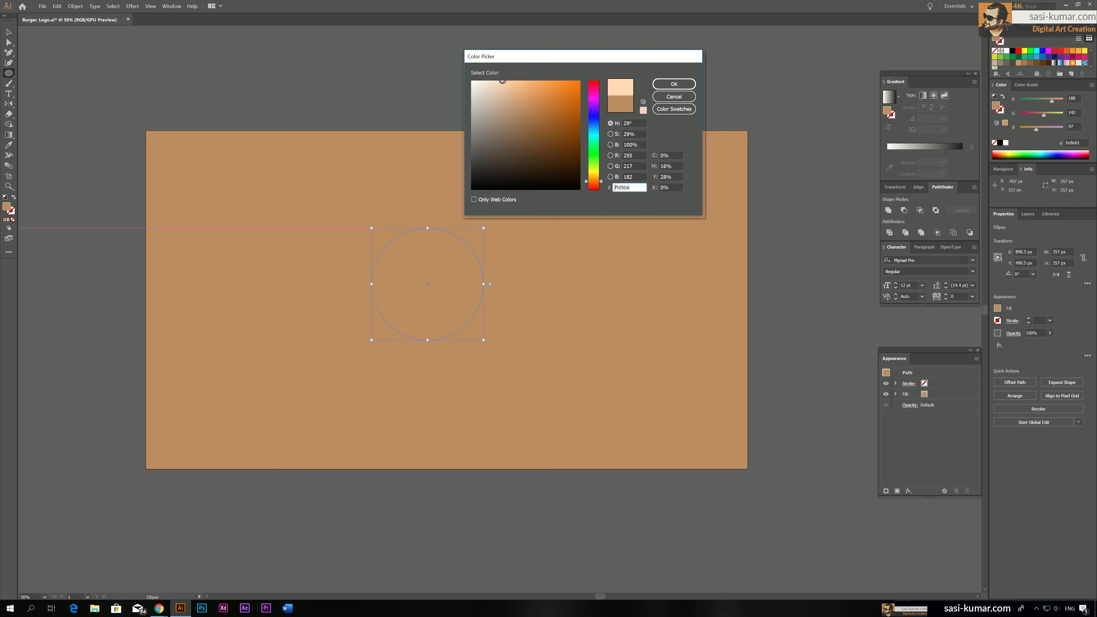
{"action": "left_click", "coordinate": [674, 84]}
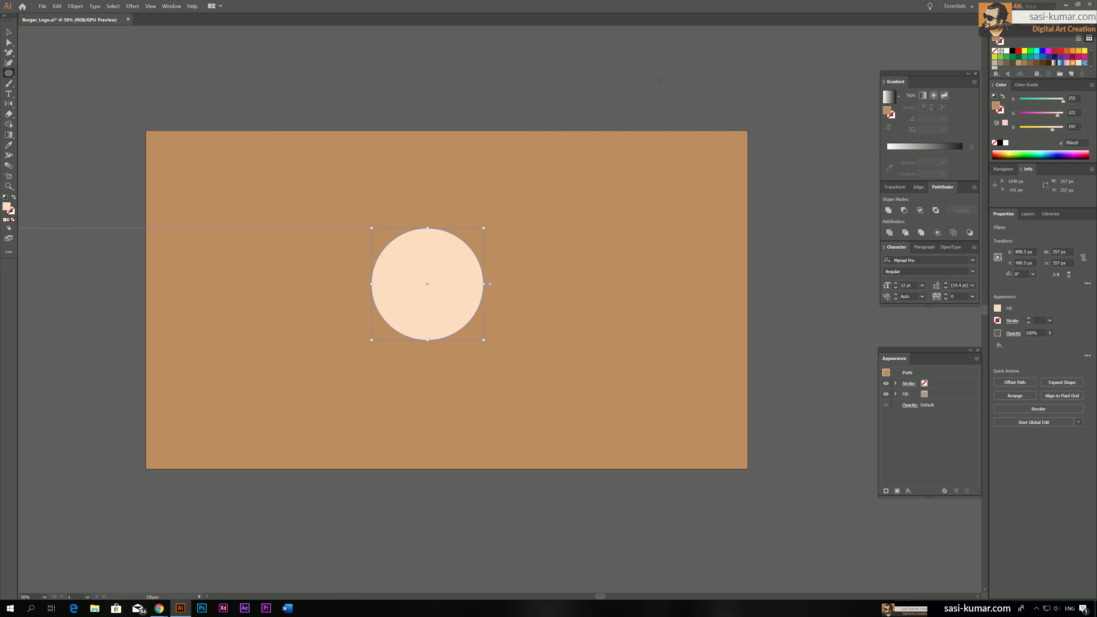
Step: Move the circle slightly upward, then set its fill to the darker beige #e2bc9c
{"action": "left_click", "coordinate": [8, 32]}
{"action": "left_click", "coordinate": [411, 62]}
{"action": "left_click_drag", "start_coordinate": [443, 270], "coordinate": [441, 260]}
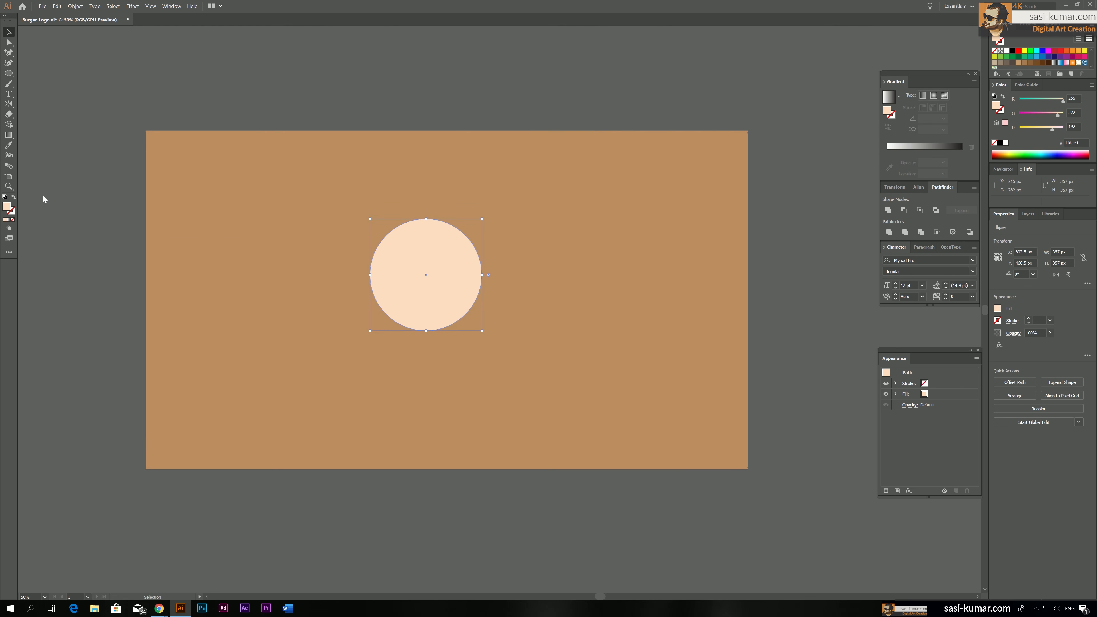
{"action": "double_click", "coordinate": [7, 206]}
{"action": "left_click_drag", "start_coordinate": [496, 80], "coordinate": [504, 93]}
{"action": "left_click", "coordinate": [693, 85]}
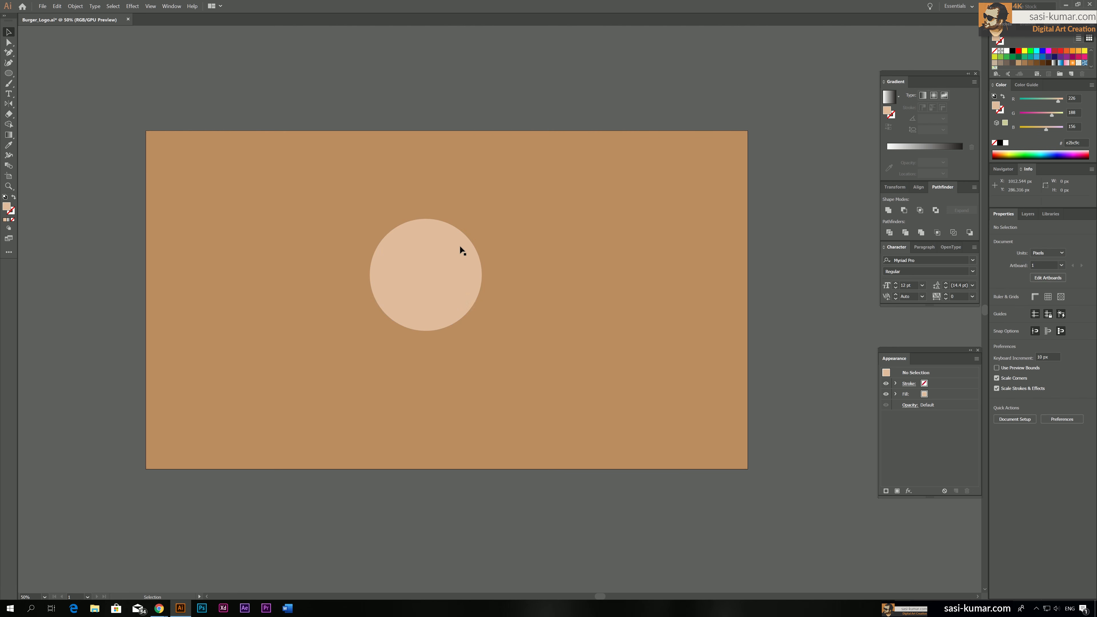
Step: Draw a horizontal line about 687 px long across the circle, slightly below its centre and extending past both sides
{"action": "key", "text": "ctrl+plus"}
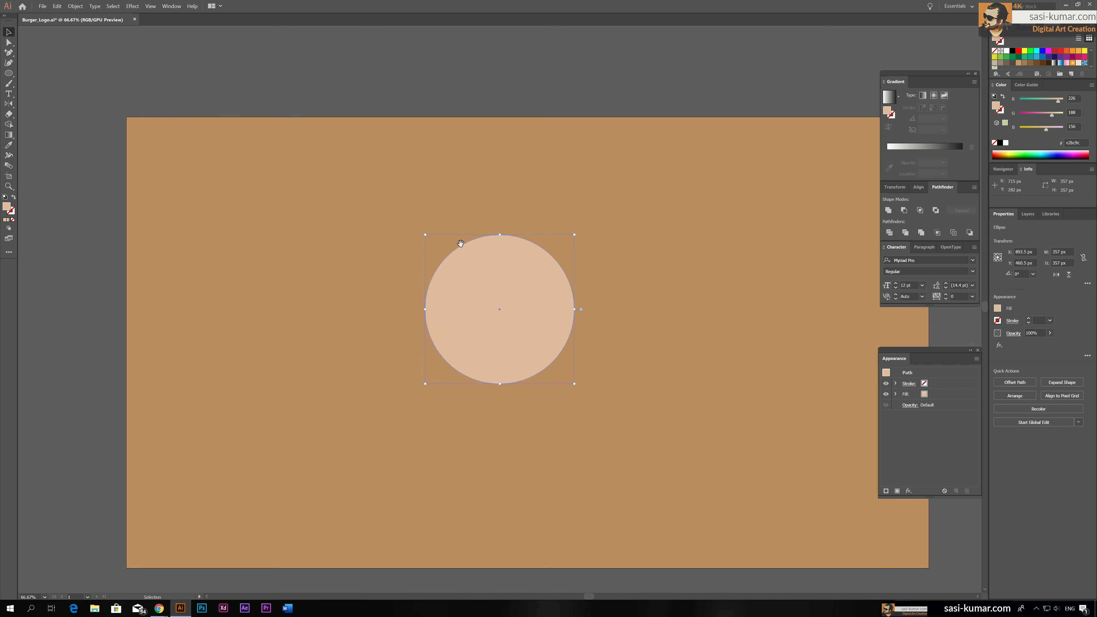
{"action": "left_click_drag", "start_coordinate": [544, 166], "coordinate": [423, 147]}
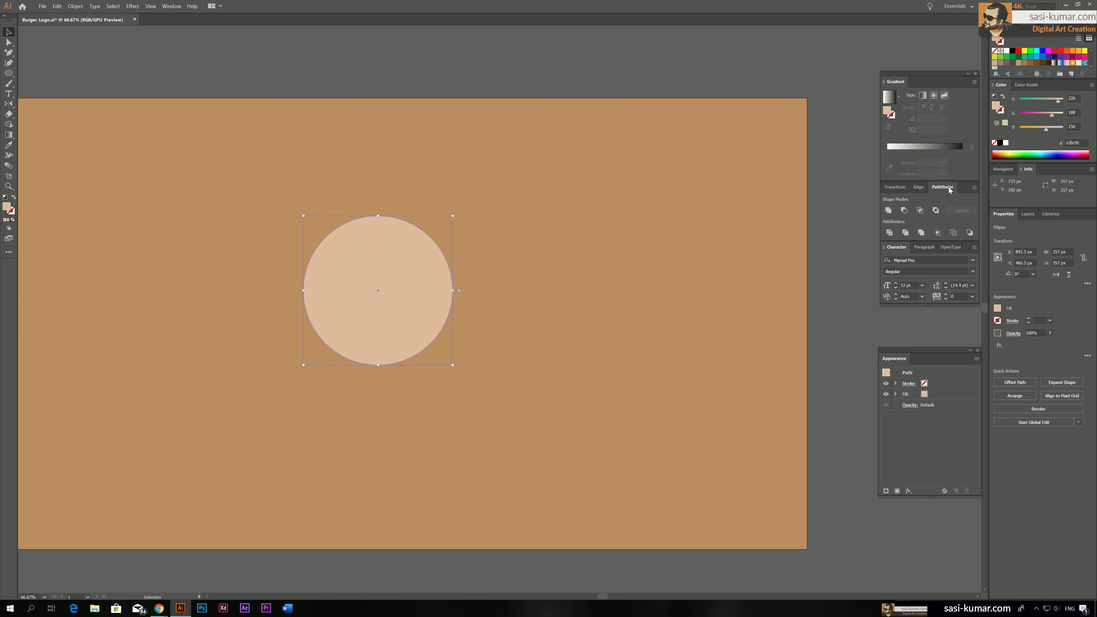
{"action": "left_click", "coordinate": [174, 7]}
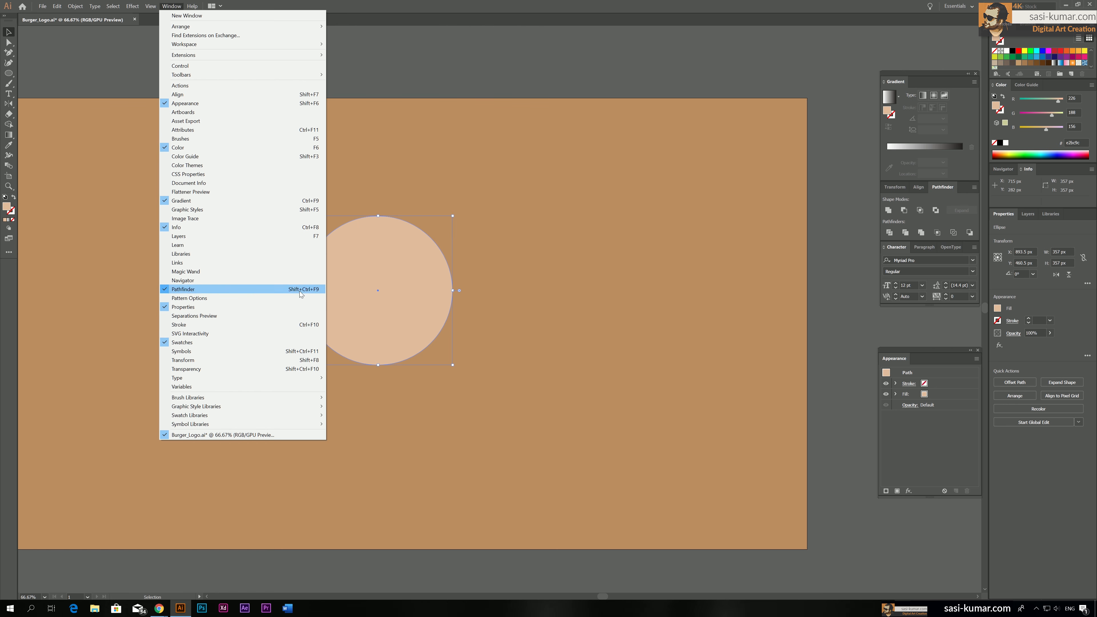
{"action": "left_click", "coordinate": [503, 81]}
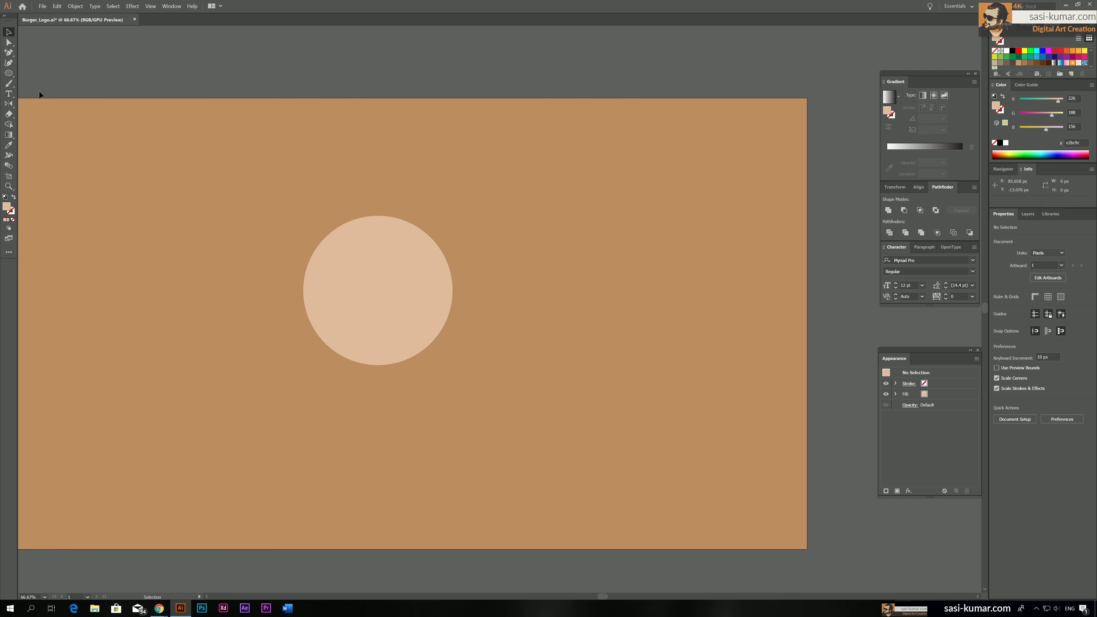
{"action": "left_click_drag", "start_coordinate": [9, 73], "coordinate": [59, 117]}
{"action": "left_click_drag", "start_coordinate": [245, 297], "coordinate": [532, 297]}
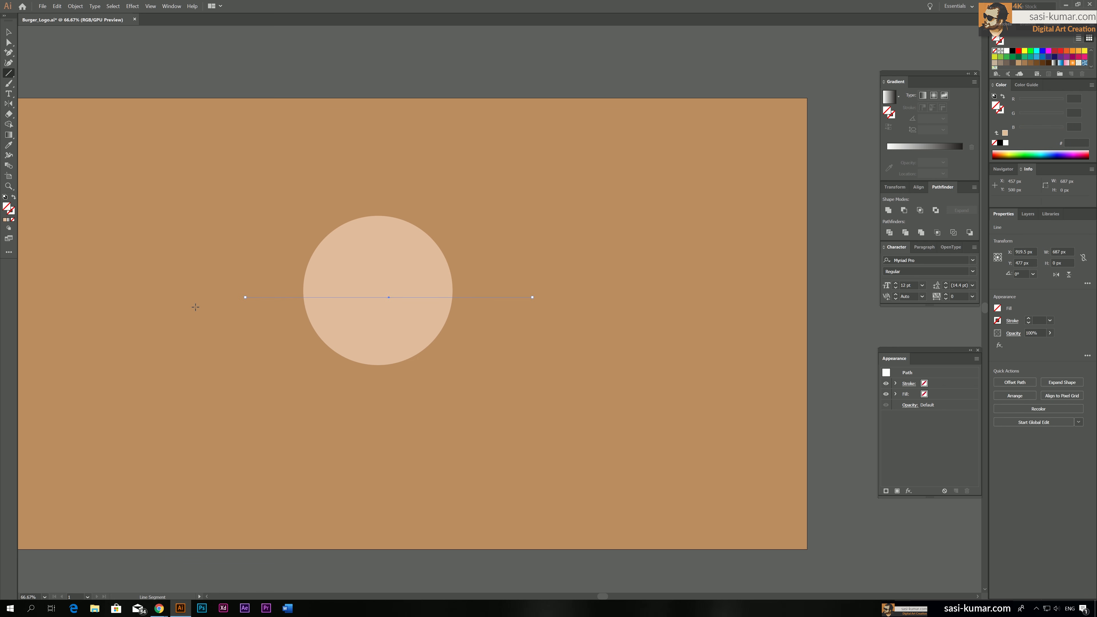
{"action": "key", "text": "v"}
{"action": "left_click", "coordinate": [559, 391]}
Step: Align the circle and the line by their vertical centres, using Align to Selection
{"action": "left_click_drag", "start_coordinate": [570, 423], "coordinate": [345, 186]}
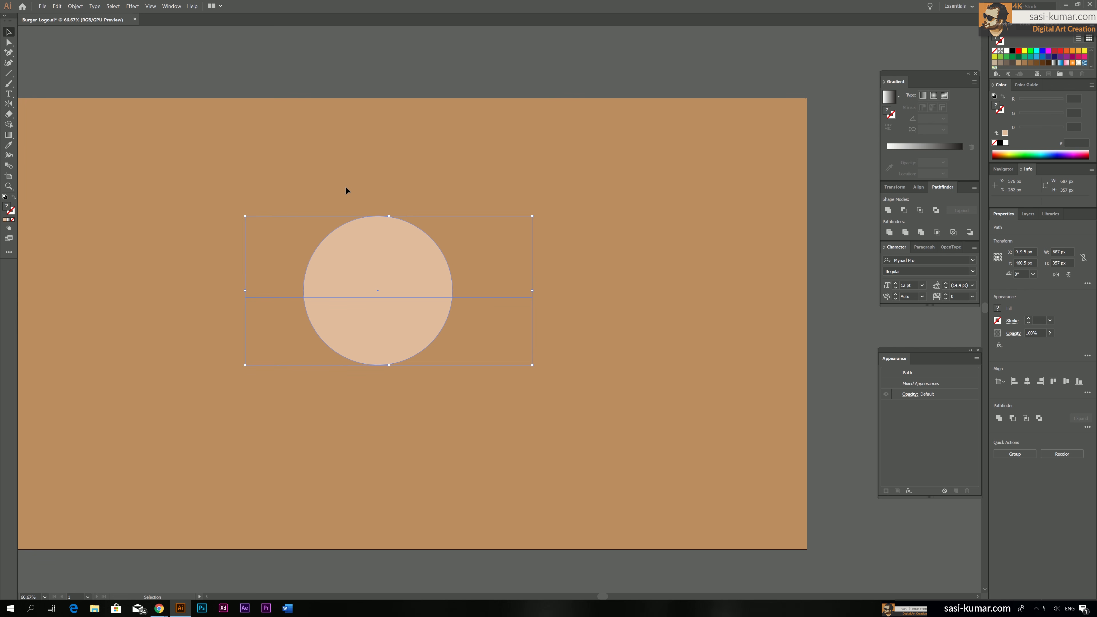
{"action": "left_click", "coordinate": [918, 187]}
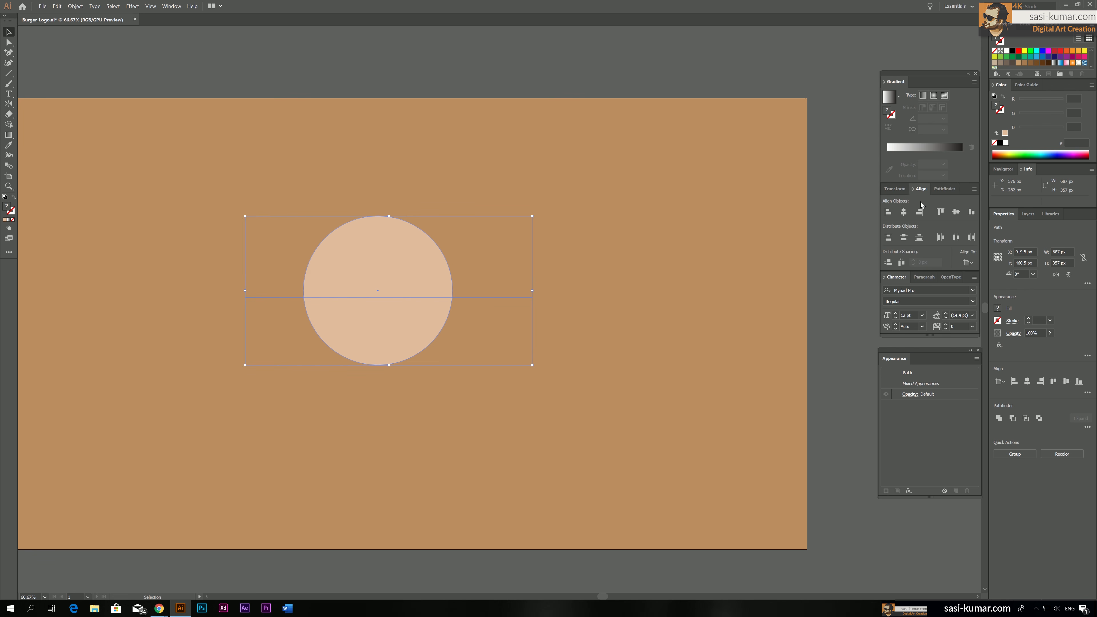
{"action": "left_click", "coordinate": [971, 262]}
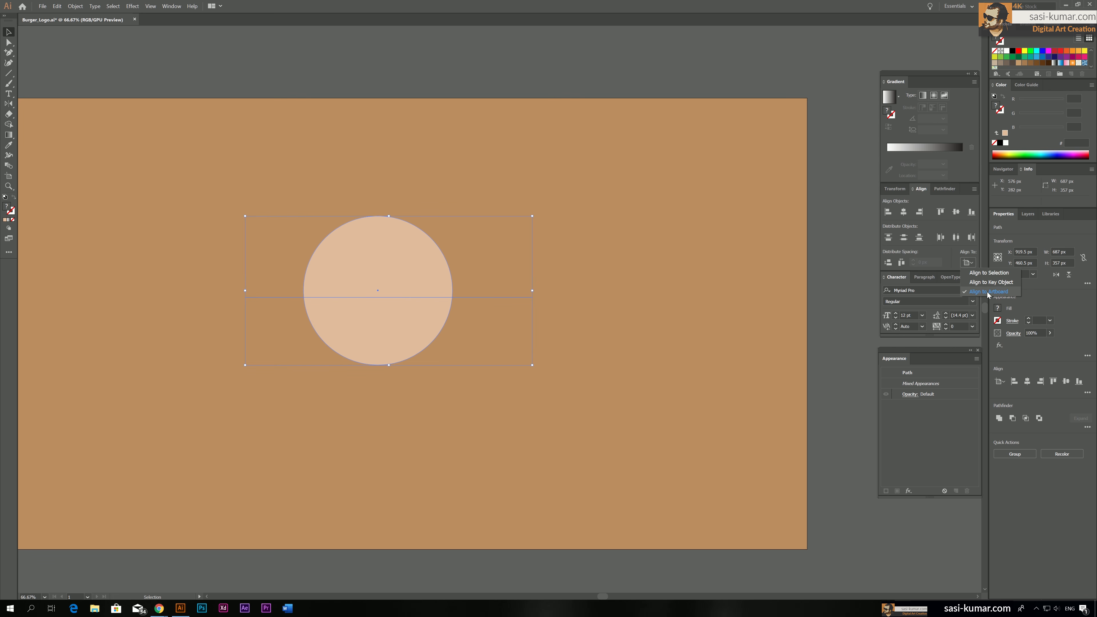
{"action": "left_click", "coordinate": [988, 273]}
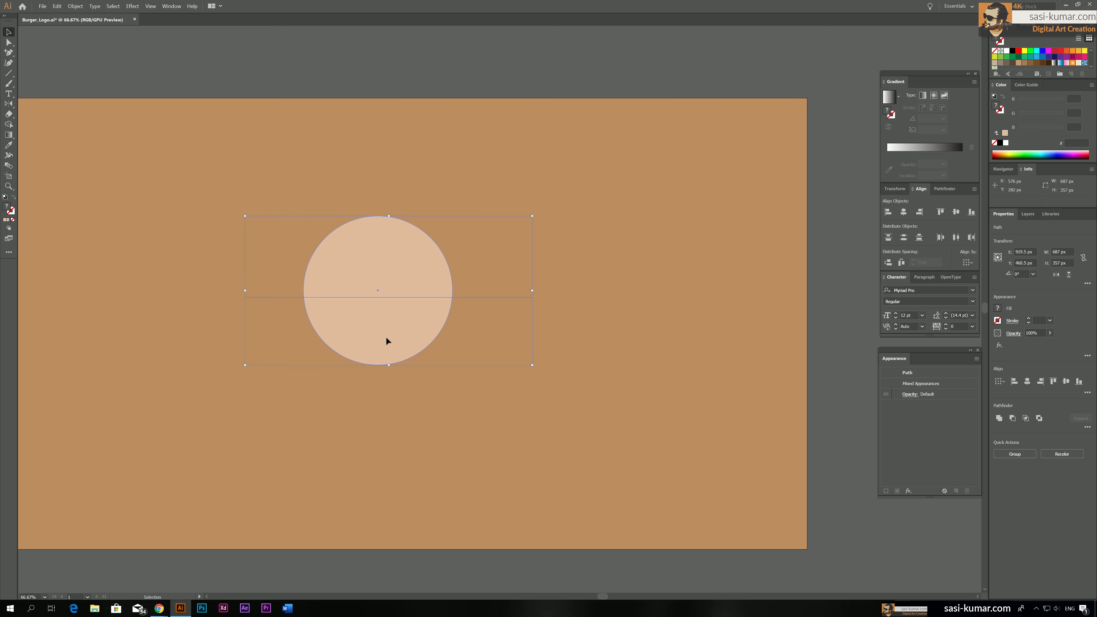
{"action": "left_click", "coordinate": [959, 215]}
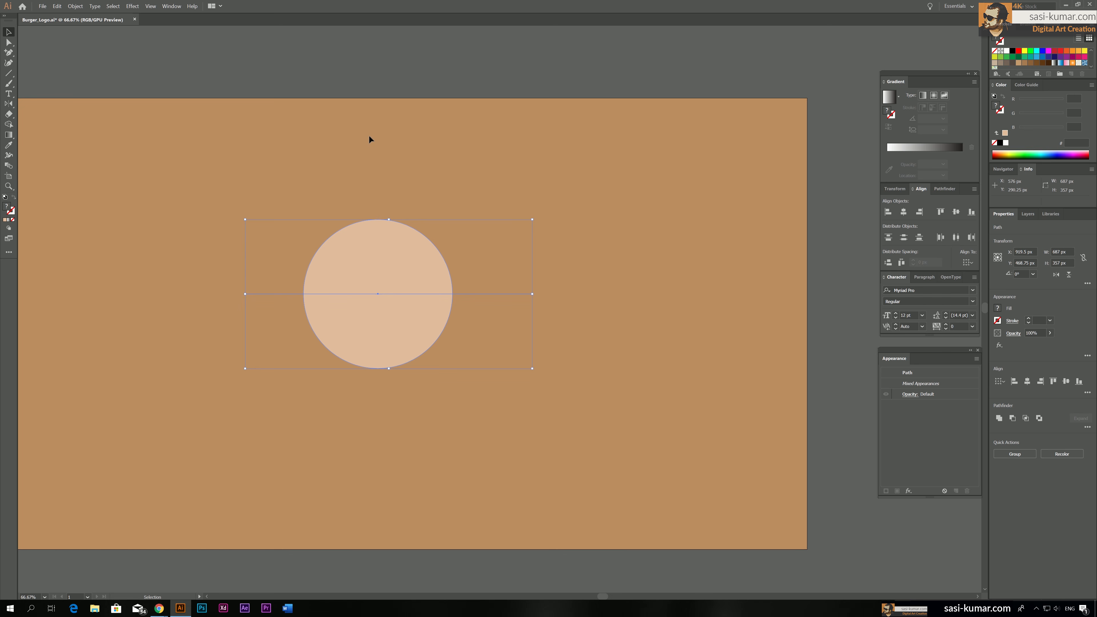
Step: Split the circle along the line into two halves with the Pathfinder Divide operation
{"action": "left_click", "coordinate": [392, 91]}
{"action": "left_click_drag", "start_coordinate": [541, 203], "coordinate": [328, 453]}
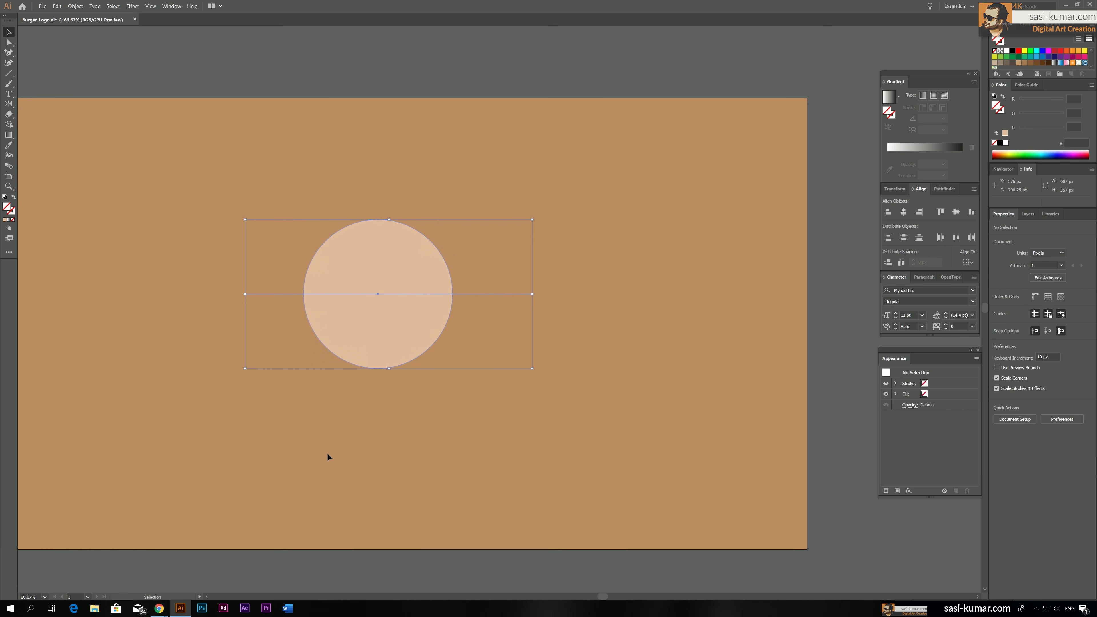
{"action": "left_click", "coordinate": [937, 193]}
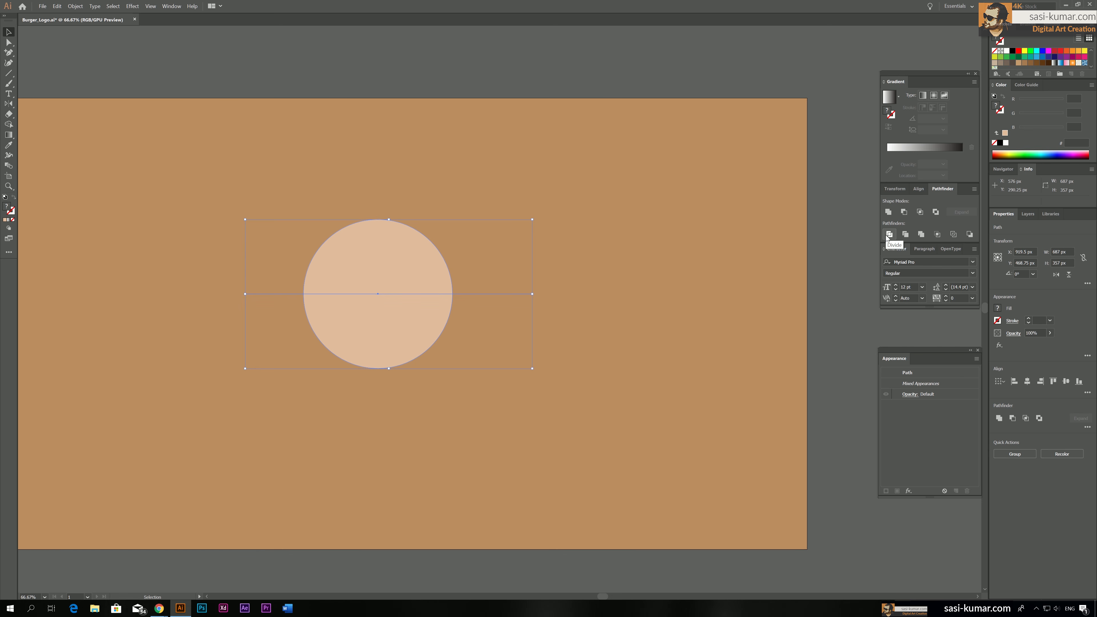
{"action": "left_click", "coordinate": [888, 235]}
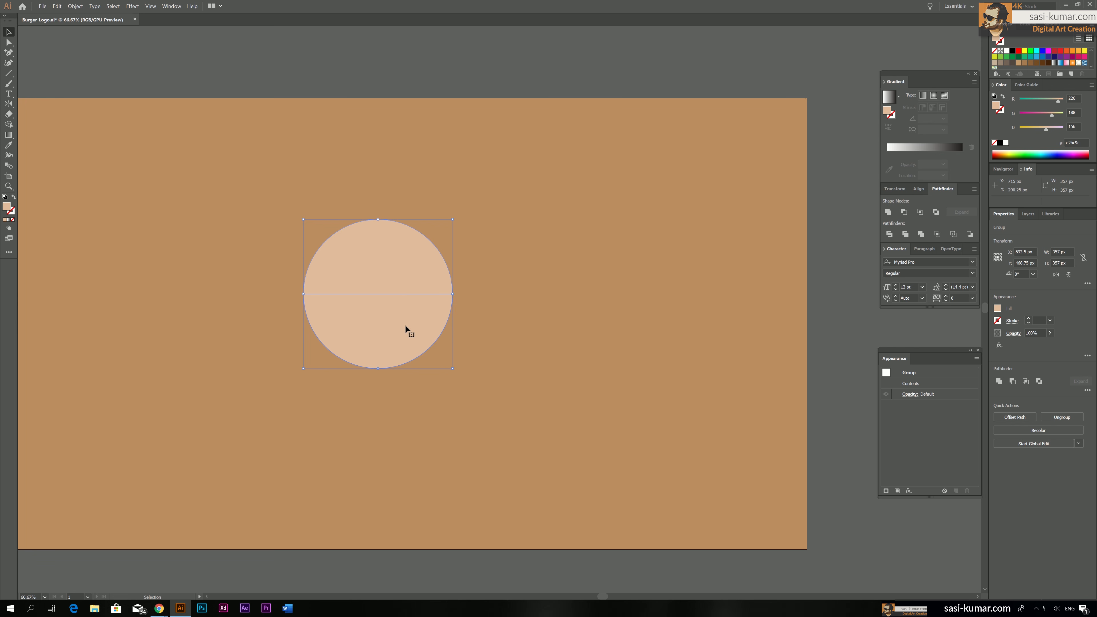
Step: Isolate the divided circle's group, delete the lower half and leave isolation mode
{"action": "double_click", "coordinate": [404, 286]}
{"action": "left_click", "coordinate": [394, 338]}
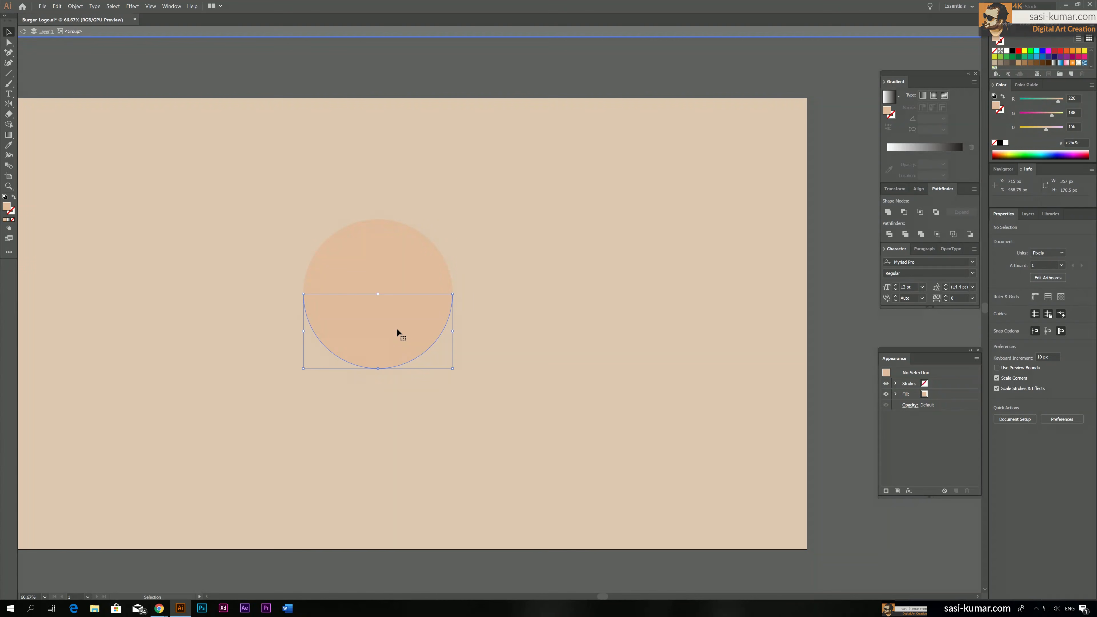
{"action": "key", "text": "Delete"}
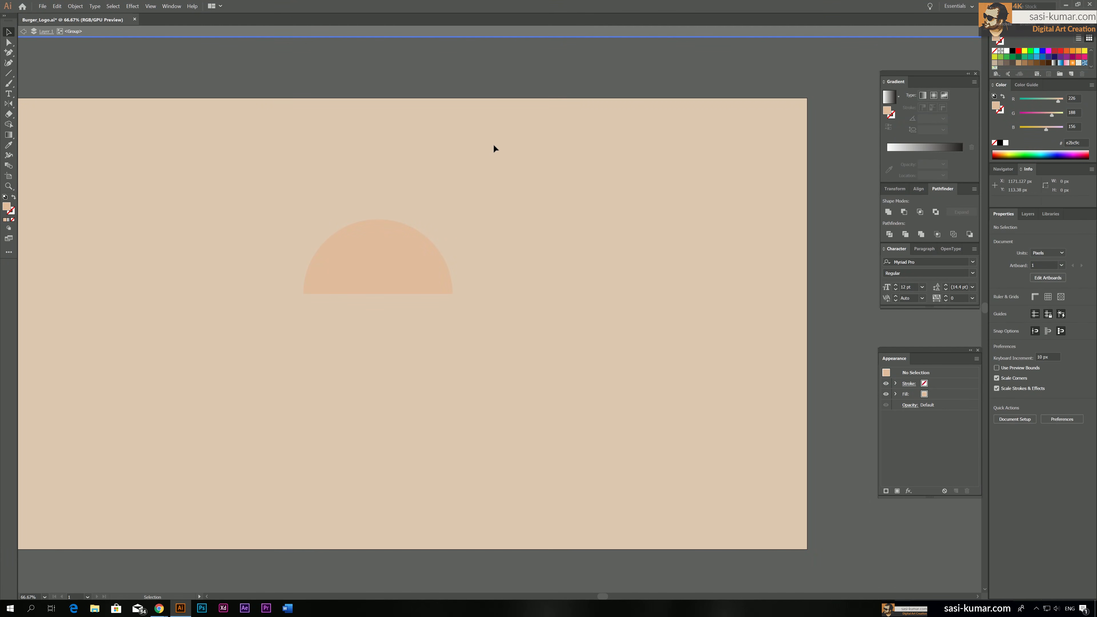
{"action": "double_click", "coordinate": [493, 77]}
Step: Move the remaining half circle upward to make room for the lower parts of the burger
{"action": "left_click", "coordinate": [362, 269]}
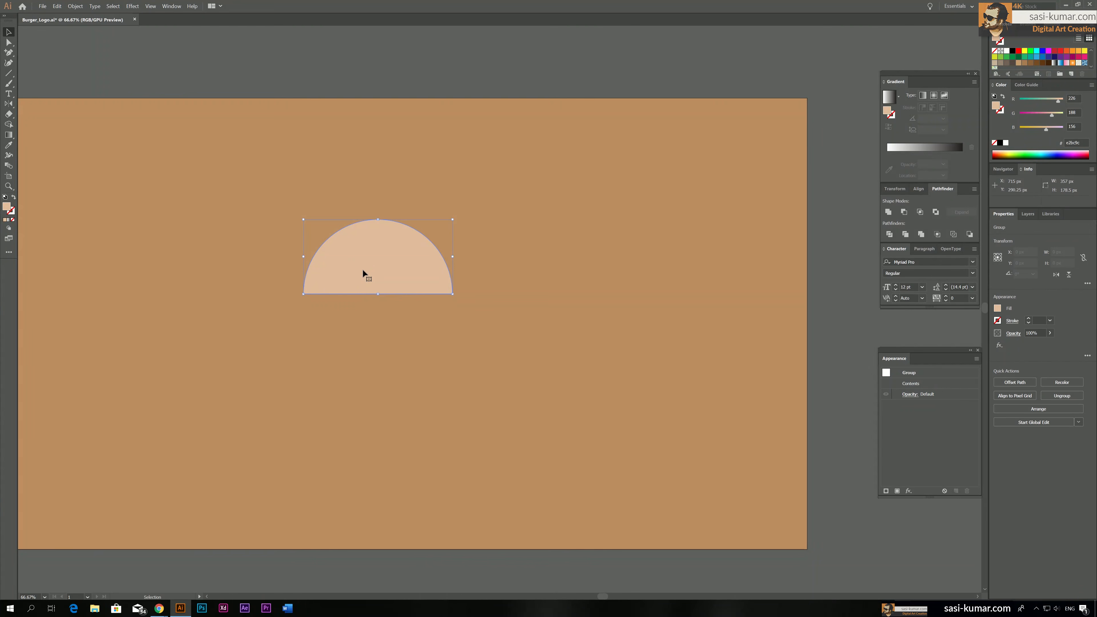
{"action": "left_click_drag", "start_coordinate": [359, 270], "coordinate": [362, 224]}
{"action": "left_click", "coordinate": [253, 296]}
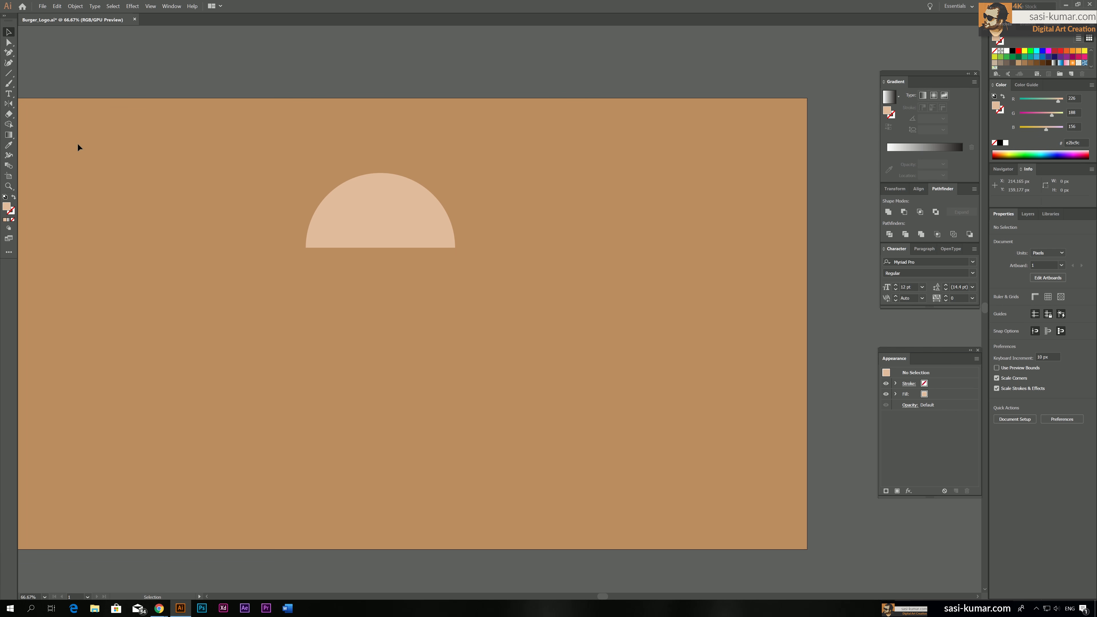
Step: Draw a rectangle about 357 × 107 px just below the half circle, matching its width
{"action": "left_click", "coordinate": [13, 75]}
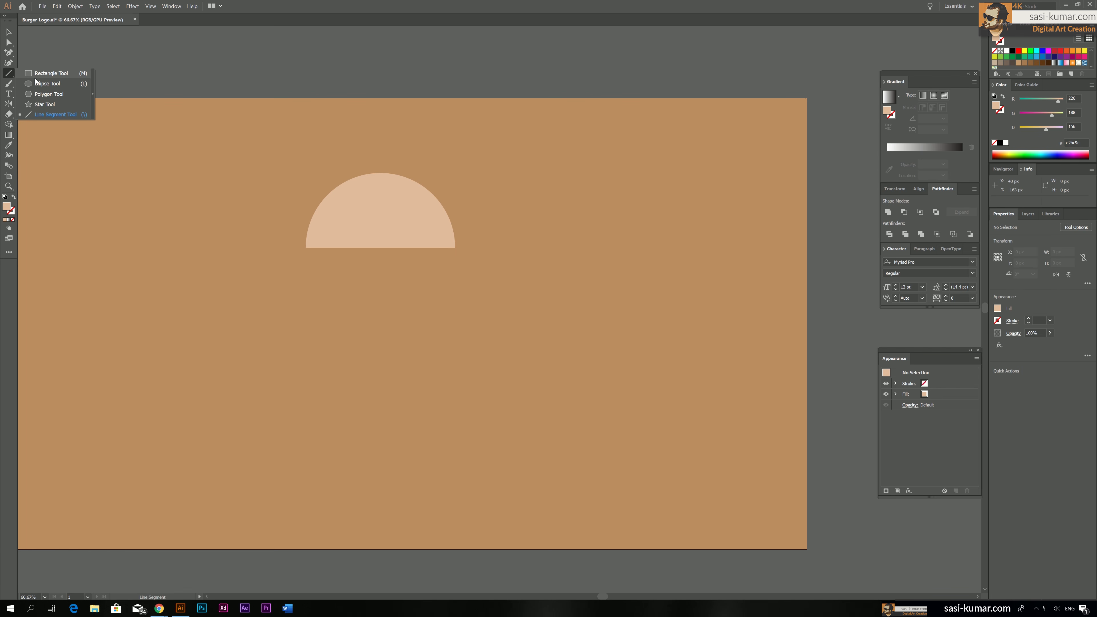
{"action": "left_click", "coordinate": [43, 73]}
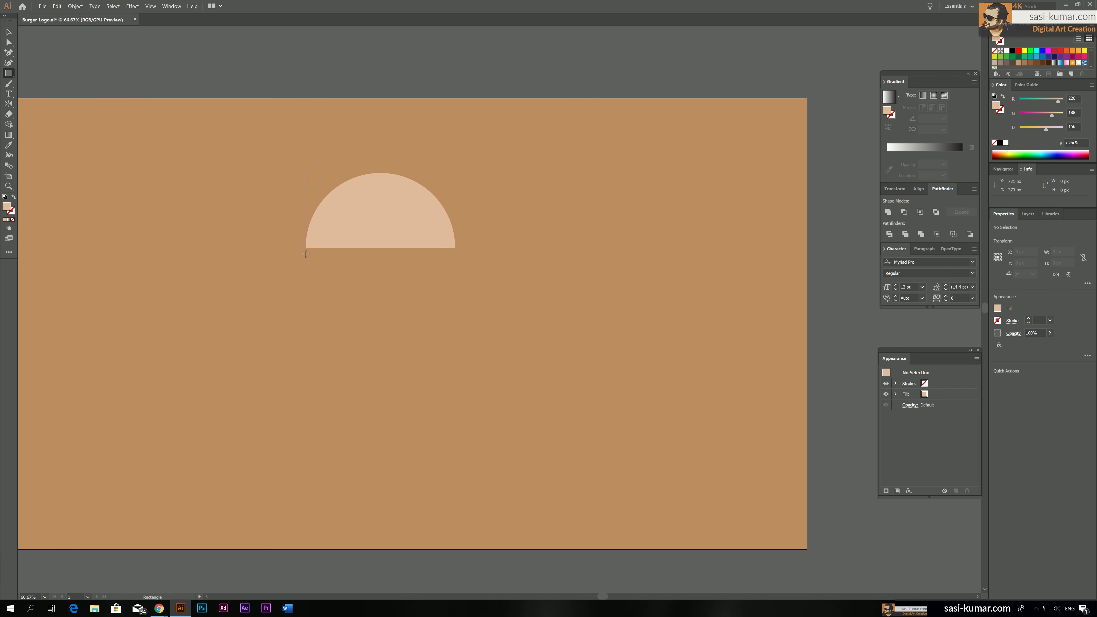
{"action": "left_click_drag", "start_coordinate": [306, 254], "coordinate": [453, 298]}
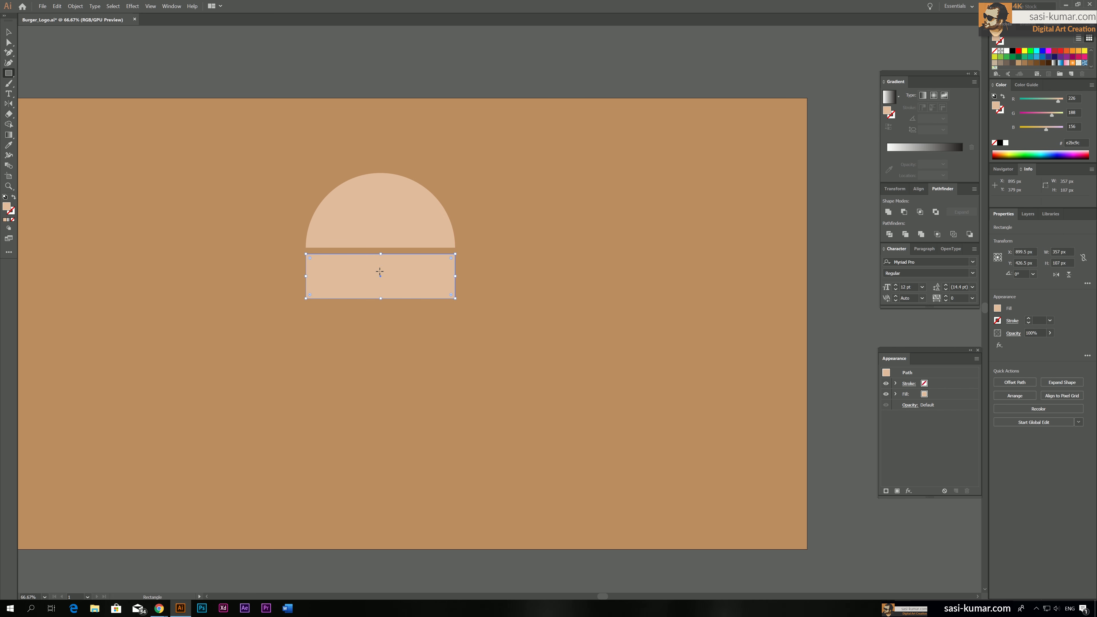
Step: Round the two bottom corners of the rectangle strongly using the live corner widgets
{"action": "left_click", "coordinate": [9, 43]}
{"action": "left_click", "coordinate": [56, 54]}
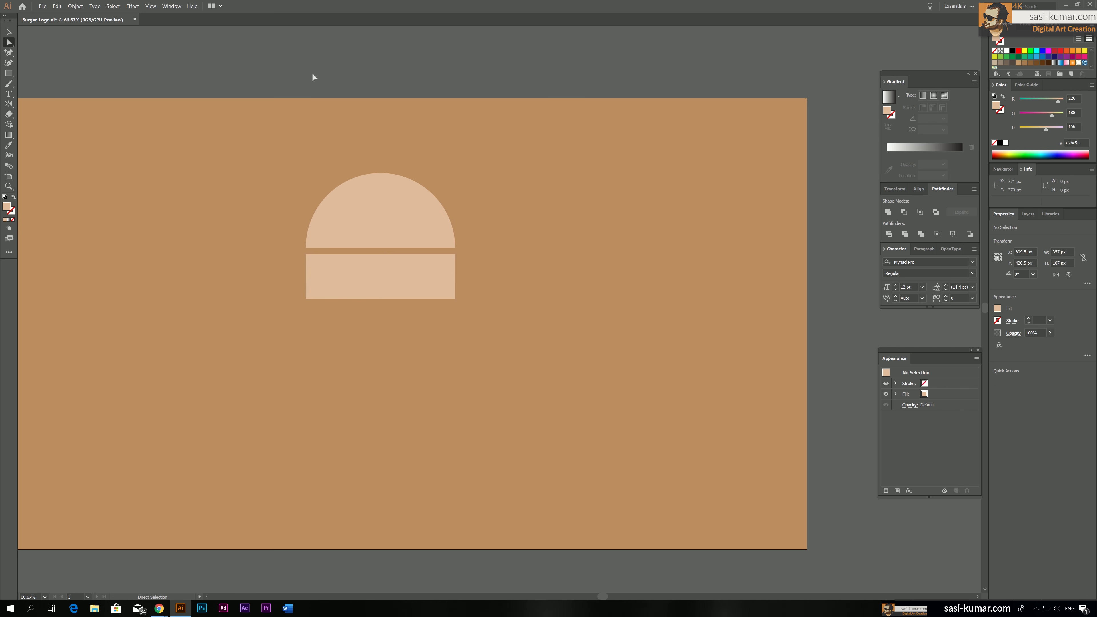
{"action": "left_click_drag", "start_coordinate": [463, 316], "coordinate": [485, 318]}
{"action": "left_click_drag", "start_coordinate": [291, 292], "coordinate": [290, 293]}
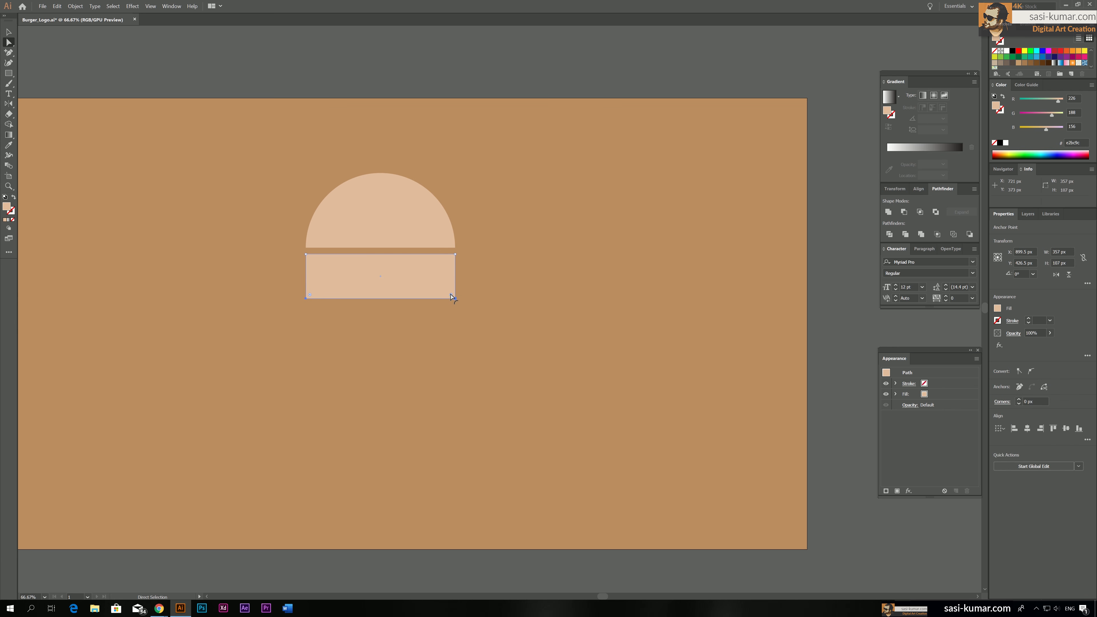
{"action": "left_click_drag", "start_coordinate": [451, 295], "coordinate": [445, 276]}
{"action": "left_click", "coordinate": [527, 315]}
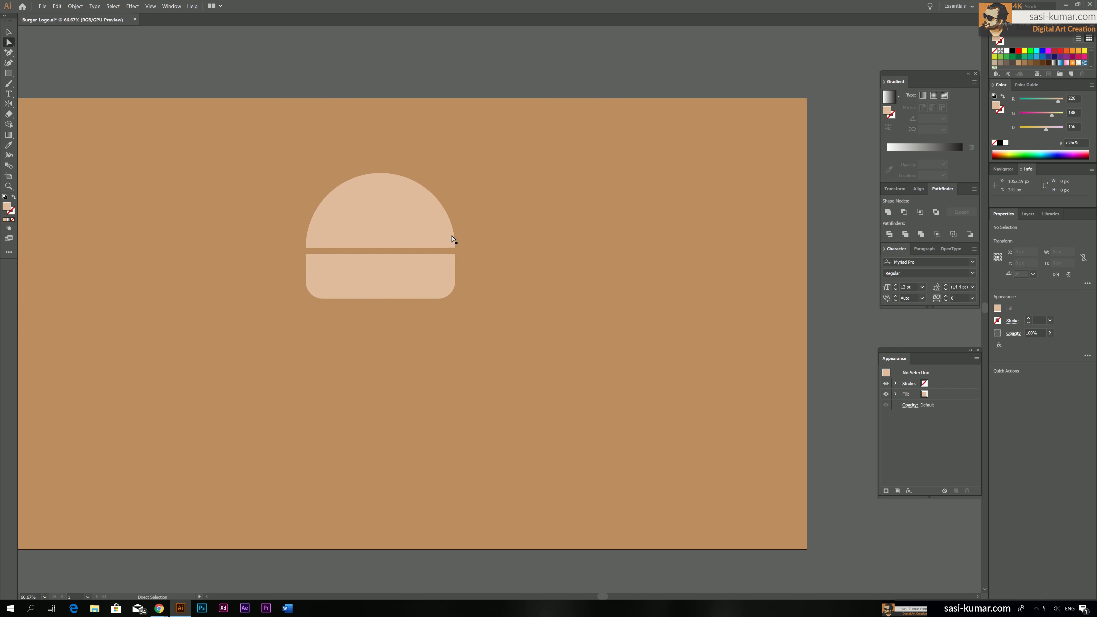
Step: Slightly round the rectangle's top corners together with the half circle's bottom corners
{"action": "left_click", "coordinate": [313, 264]}
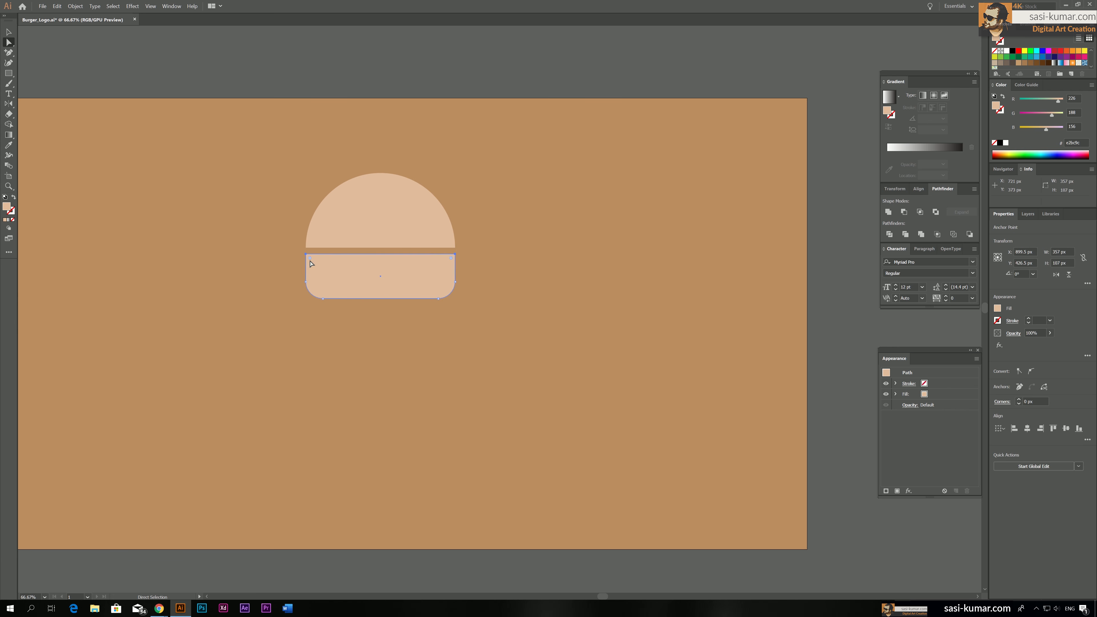
{"action": "left_click", "coordinate": [496, 259]}
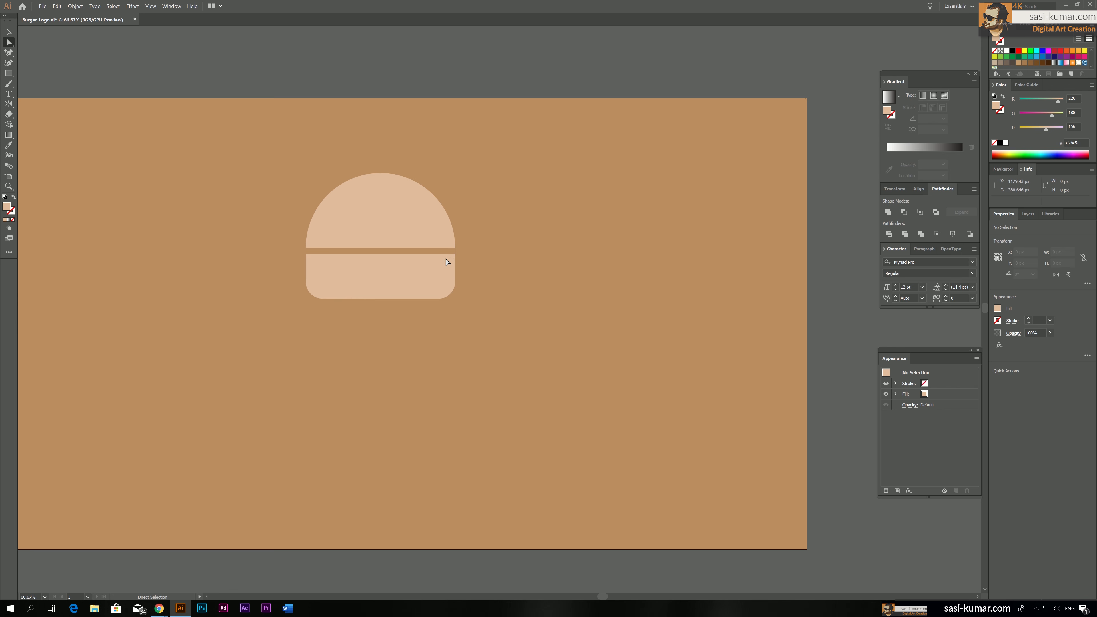
{"action": "left_click", "coordinate": [454, 259]}
{"action": "left_click", "coordinate": [471, 263]}
{"action": "left_click", "coordinate": [306, 252]}
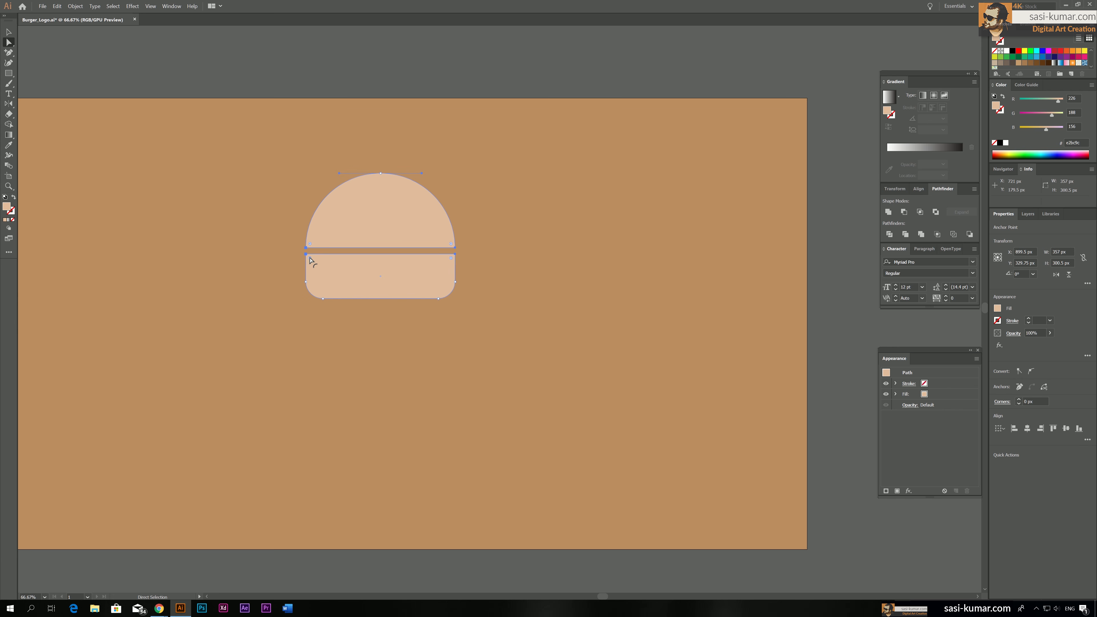
{"action": "left_click_drag", "start_coordinate": [310, 260], "coordinate": [313, 260]}
{"action": "left_click", "coordinate": [9, 33]}
{"action": "left_click", "coordinate": [360, 61]}
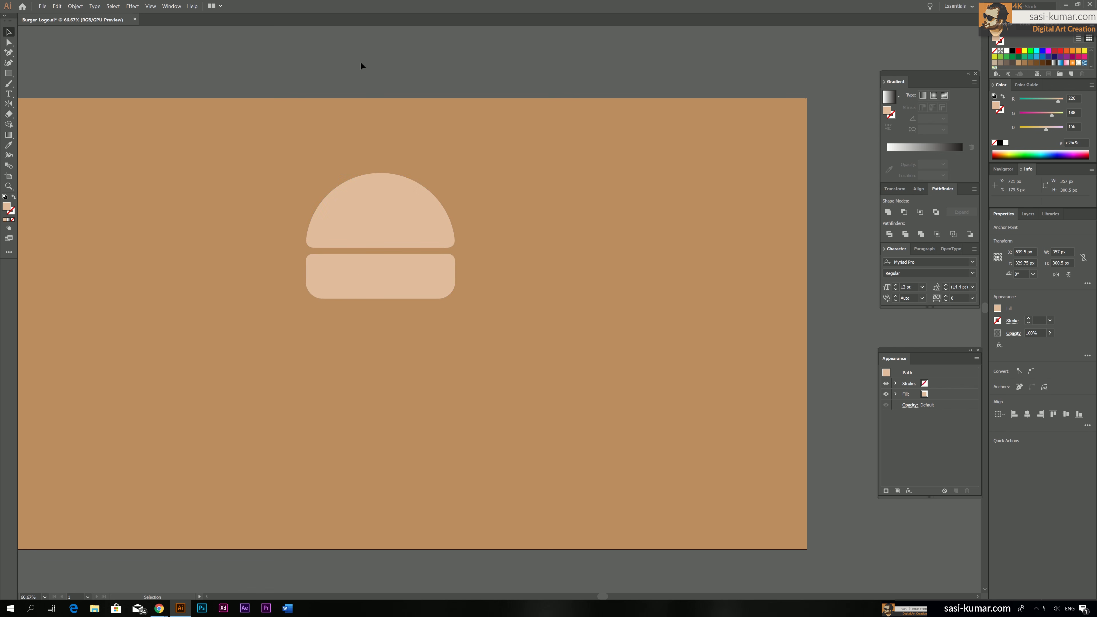
Step: Reduce the bottom bun's height from its upper edge and move it down, leaving a wide gap below the top bun
{"action": "left_click", "coordinate": [404, 288]}
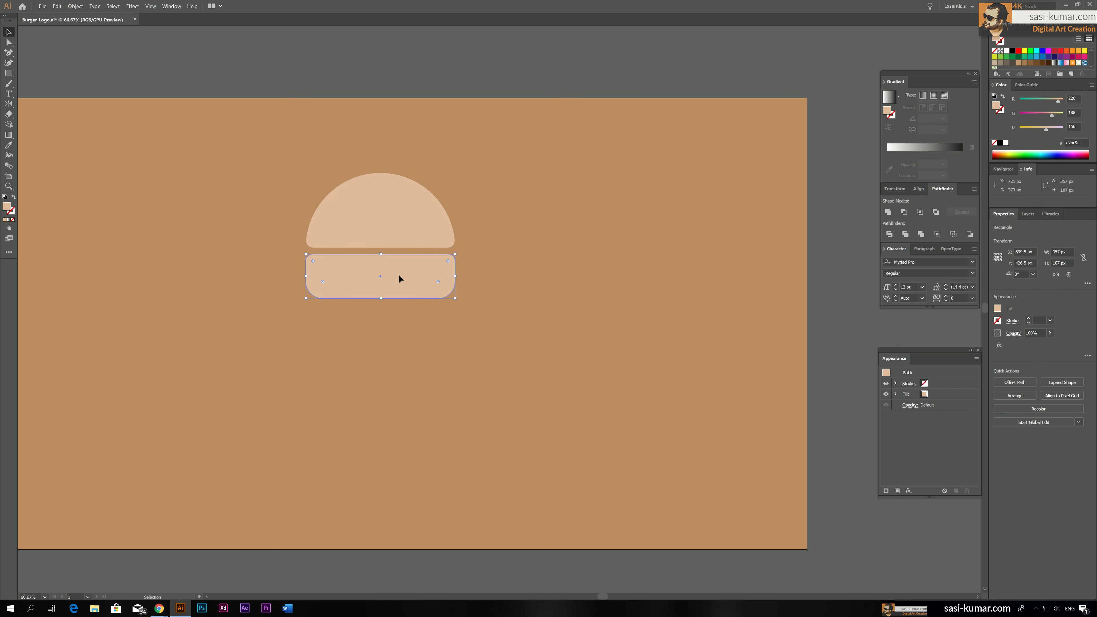
{"action": "left_click_drag", "start_coordinate": [380, 255], "coordinate": [381, 269]}
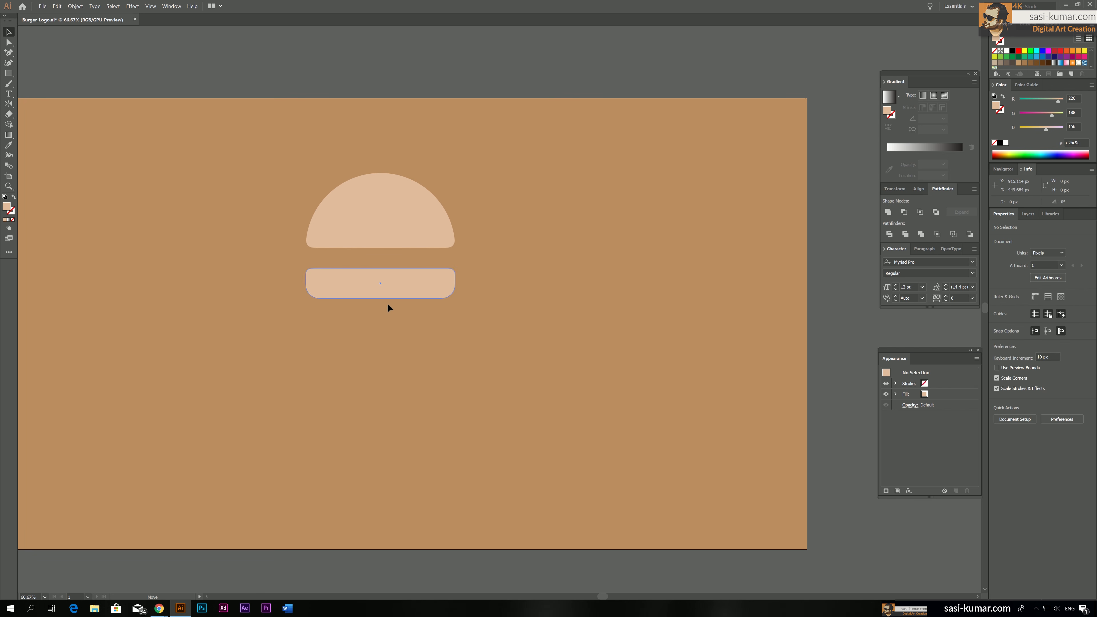
{"action": "left_click_drag", "start_coordinate": [388, 294], "coordinate": [387, 350]}
{"action": "left_click", "coordinate": [536, 280]}
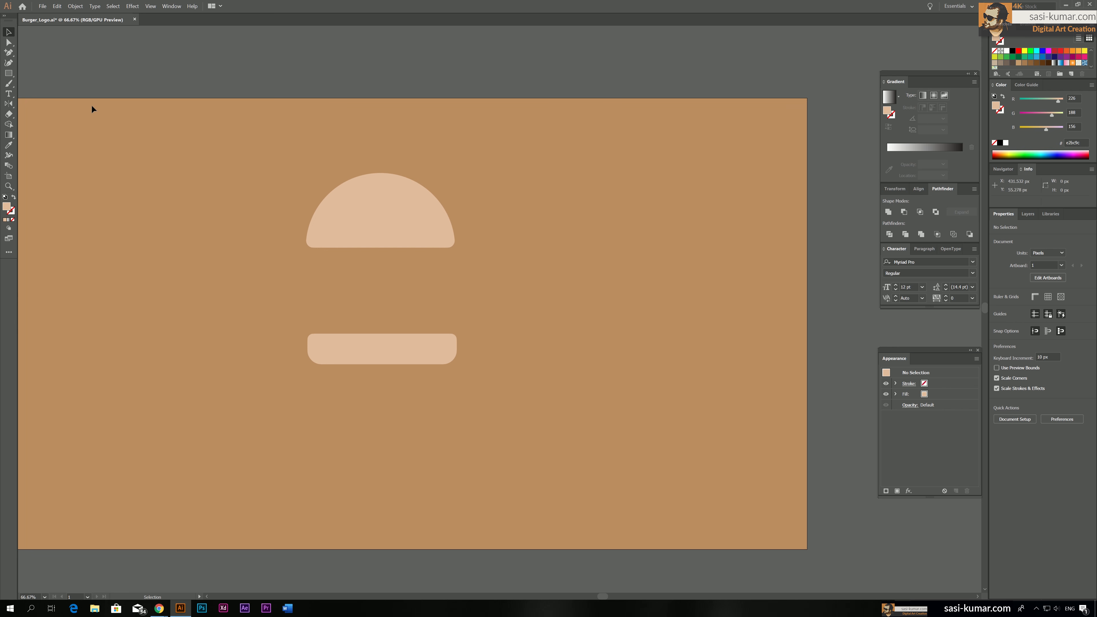
Step: Draw a thin rectangle about 334 × 33 px between the two bun halves and shift it slightly left under the top bun
{"action": "left_click", "coordinate": [8, 73]}
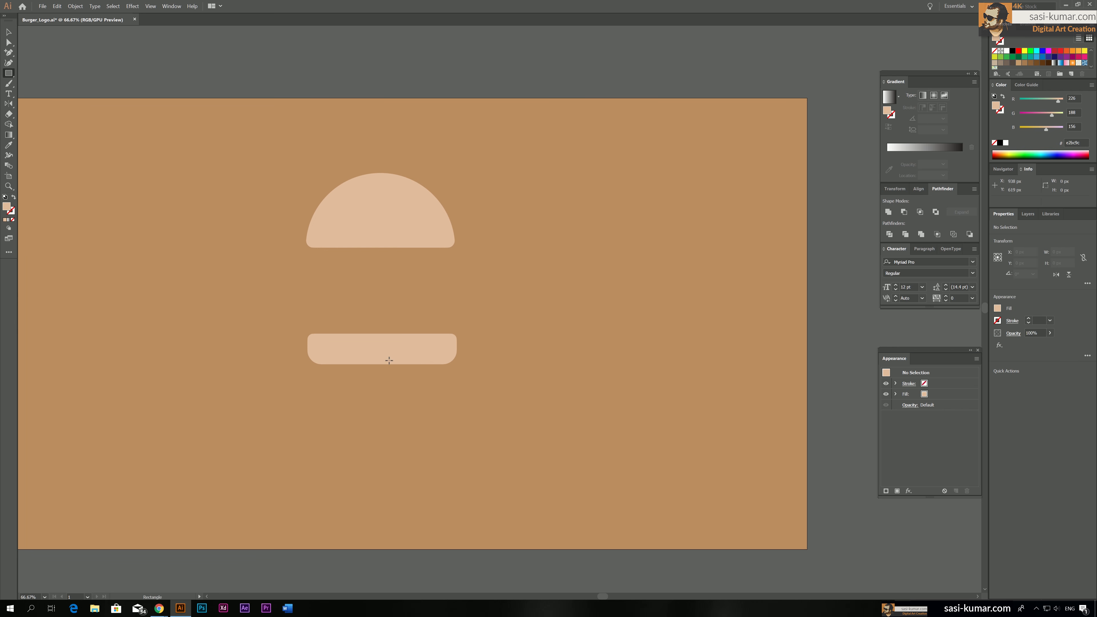
{"action": "left_click_drag", "start_coordinate": [315, 285], "coordinate": [455, 298]}
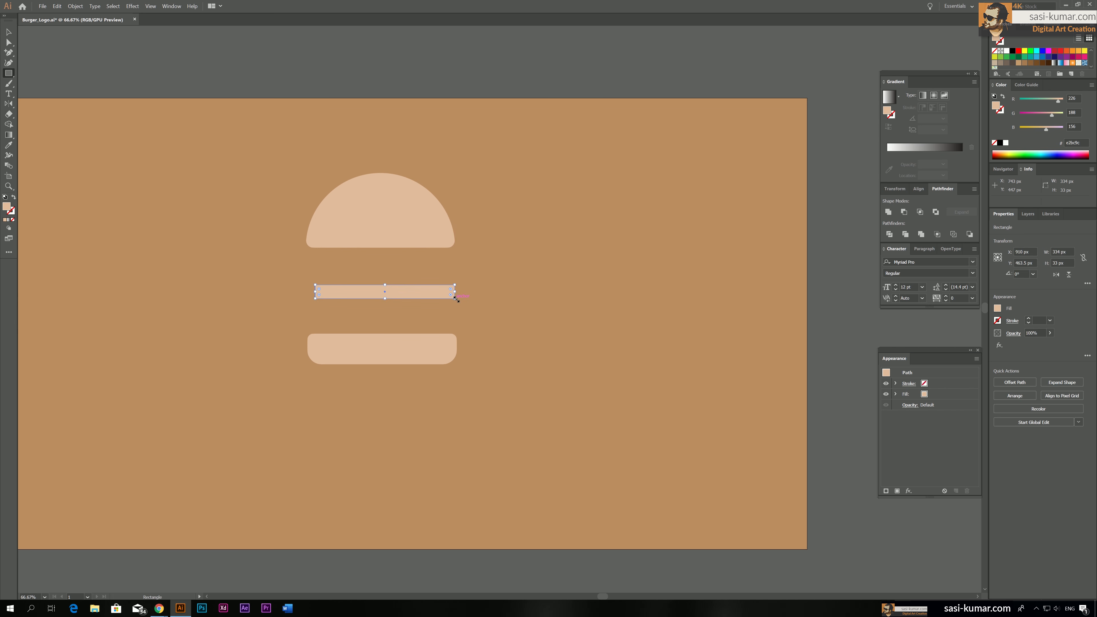
{"action": "left_click", "coordinate": [9, 33]}
{"action": "left_click", "coordinate": [270, 78]}
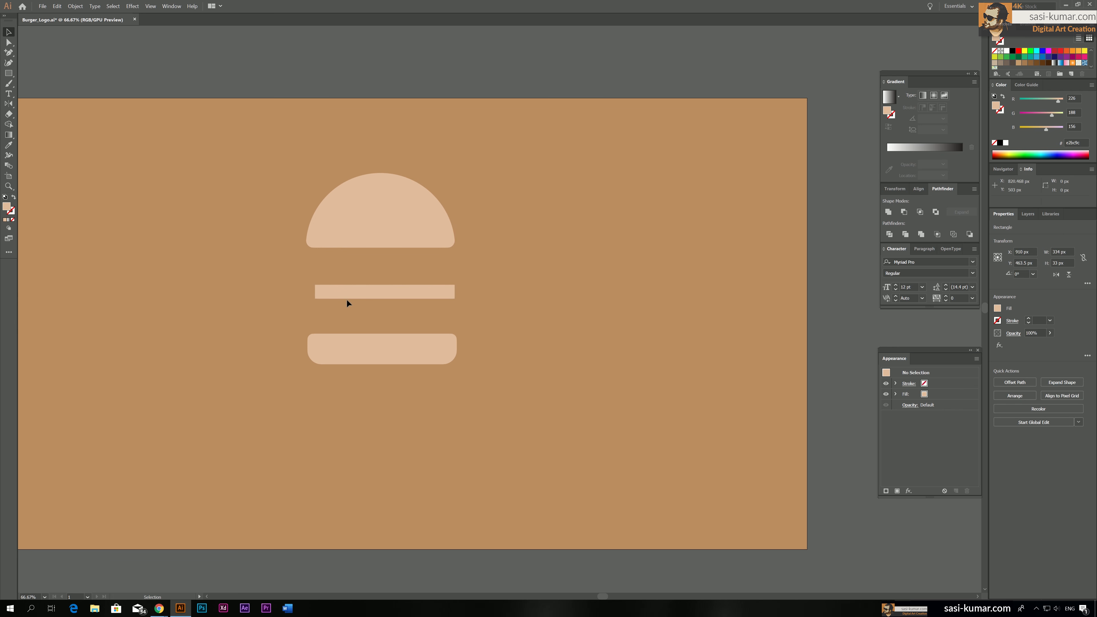
{"action": "left_click_drag", "start_coordinate": [347, 293], "coordinate": [342, 292]}
Step: Round all corners of the thin rectangle between the buns
{"action": "left_click", "coordinate": [9, 42]}
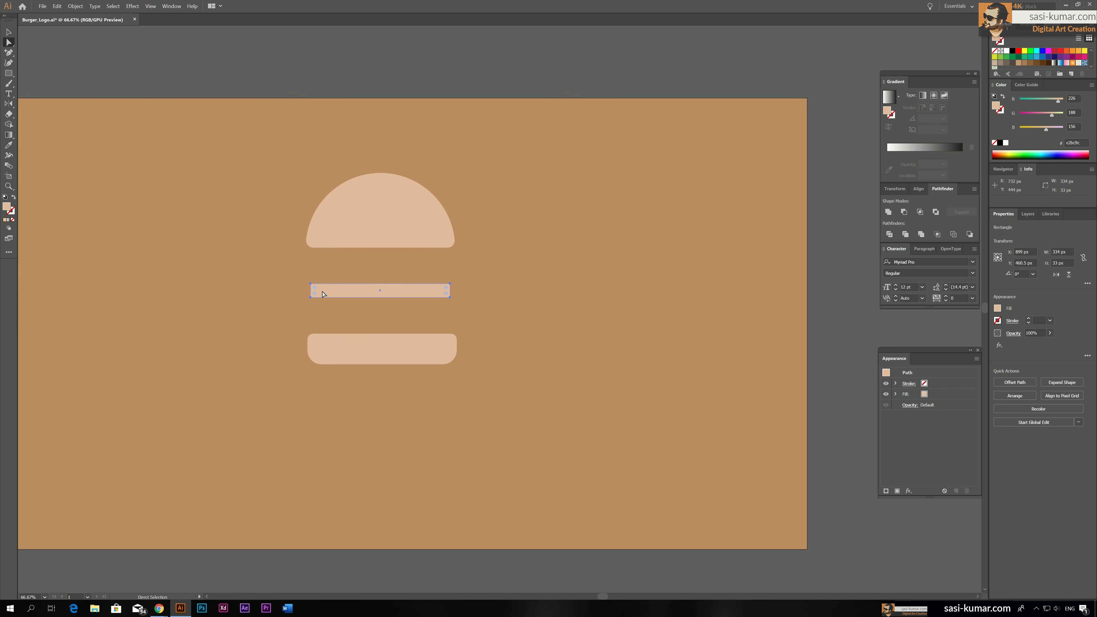
{"action": "left_click_drag", "start_coordinate": [314, 288], "coordinate": [318, 288]}
{"action": "left_click", "coordinate": [8, 32]}
Step: Set the fill of the rounded bar between the buns to the red #d66350
{"action": "left_click_drag", "start_coordinate": [423, 288], "coordinate": [423, 287]}
{"action": "double_click", "coordinate": [7, 207]}
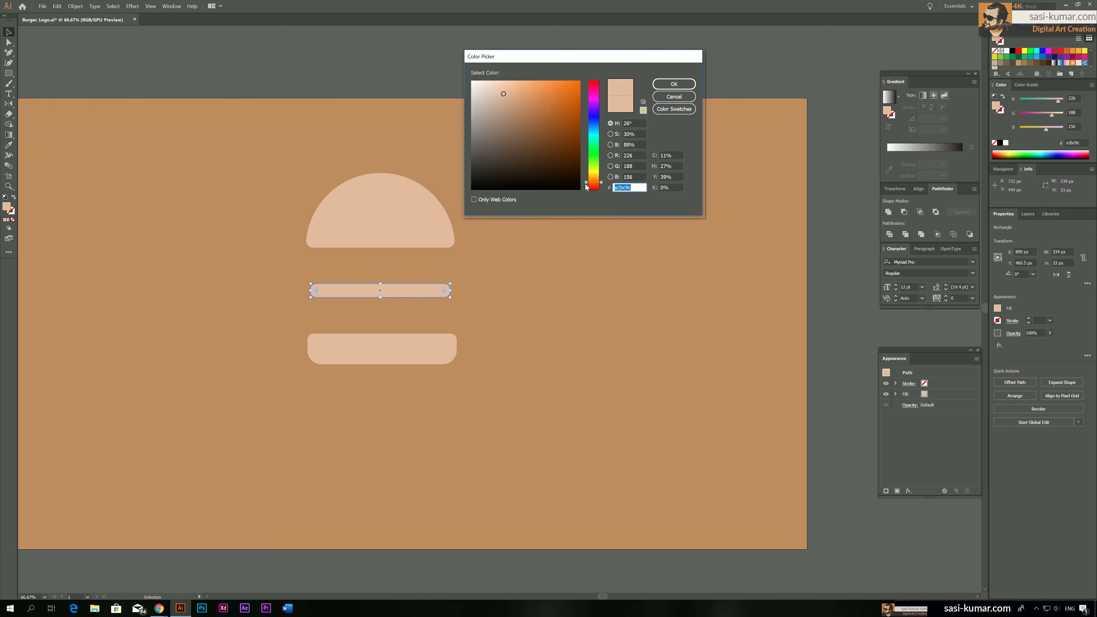
{"action": "left_click_drag", "start_coordinate": [588, 189], "coordinate": [585, 188]}
{"action": "left_click_drag", "start_coordinate": [509, 101], "coordinate": [530, 90]}
{"action": "left_click", "coordinate": [674, 83]}
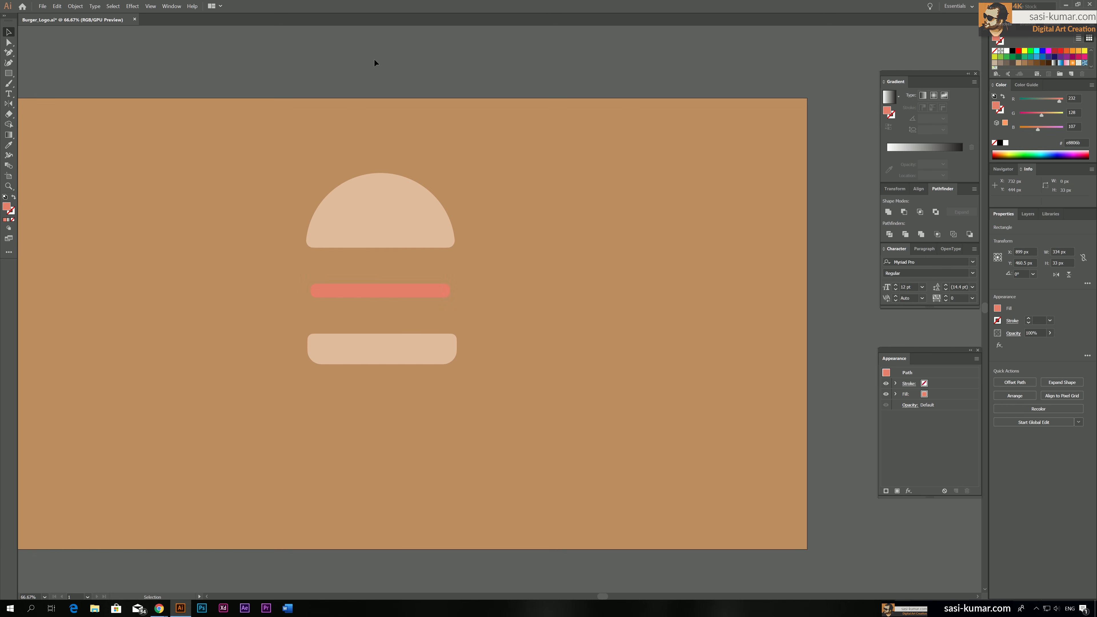
{"action": "left_click", "coordinate": [412, 294]}
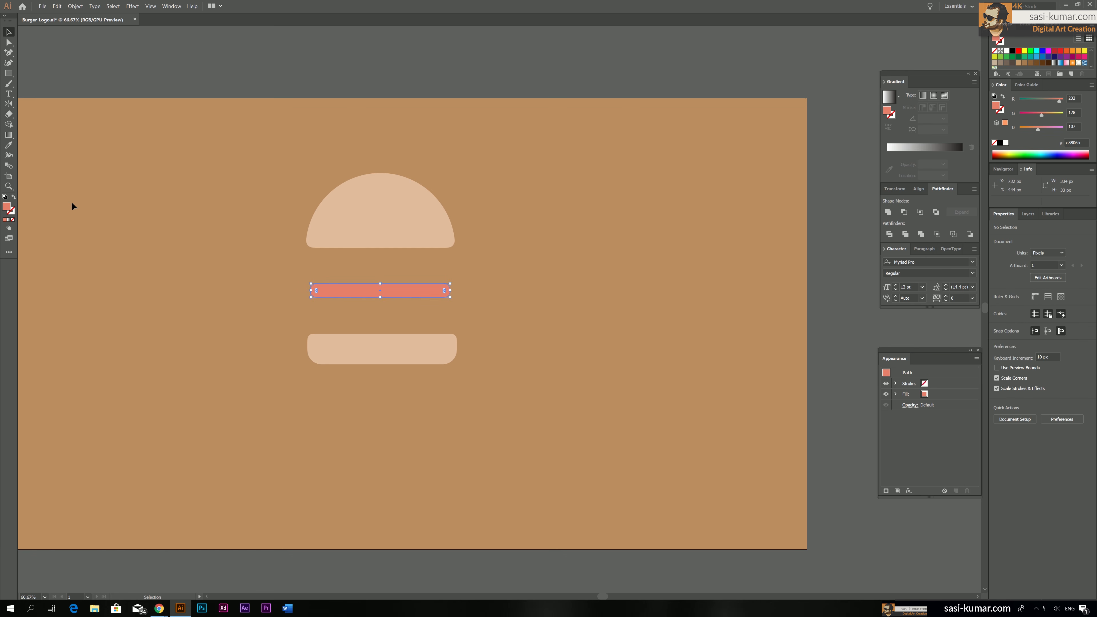
{"action": "double_click", "coordinate": [8, 206]}
{"action": "left_click_drag", "start_coordinate": [534, 96], "coordinate": [539, 98]}
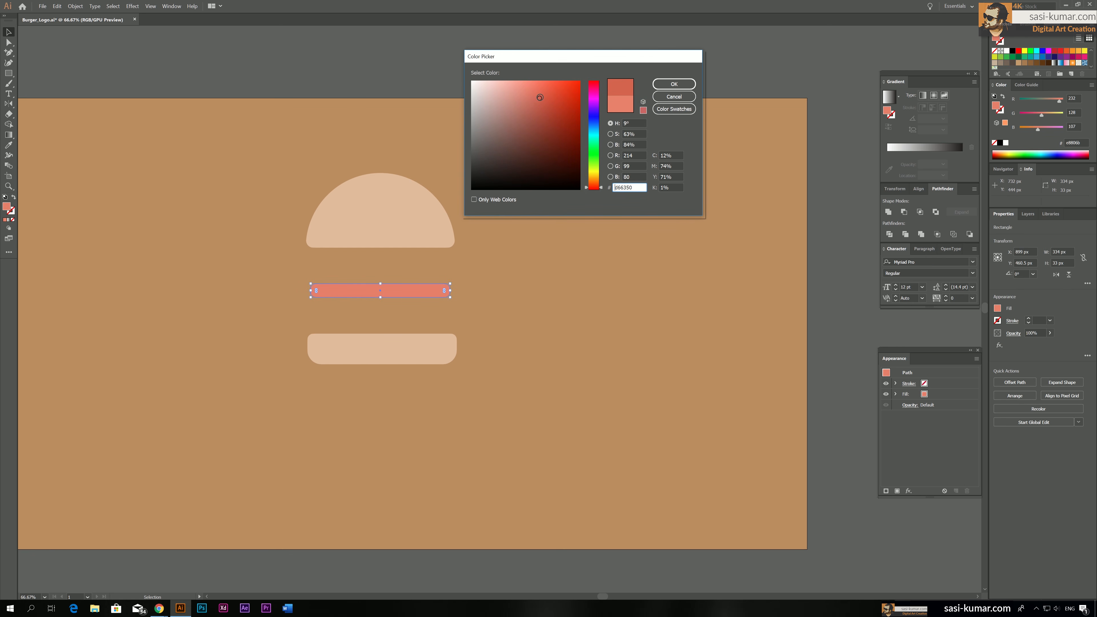
{"action": "left_click", "coordinate": [673, 84]}
{"action": "left_click", "coordinate": [381, 50]}
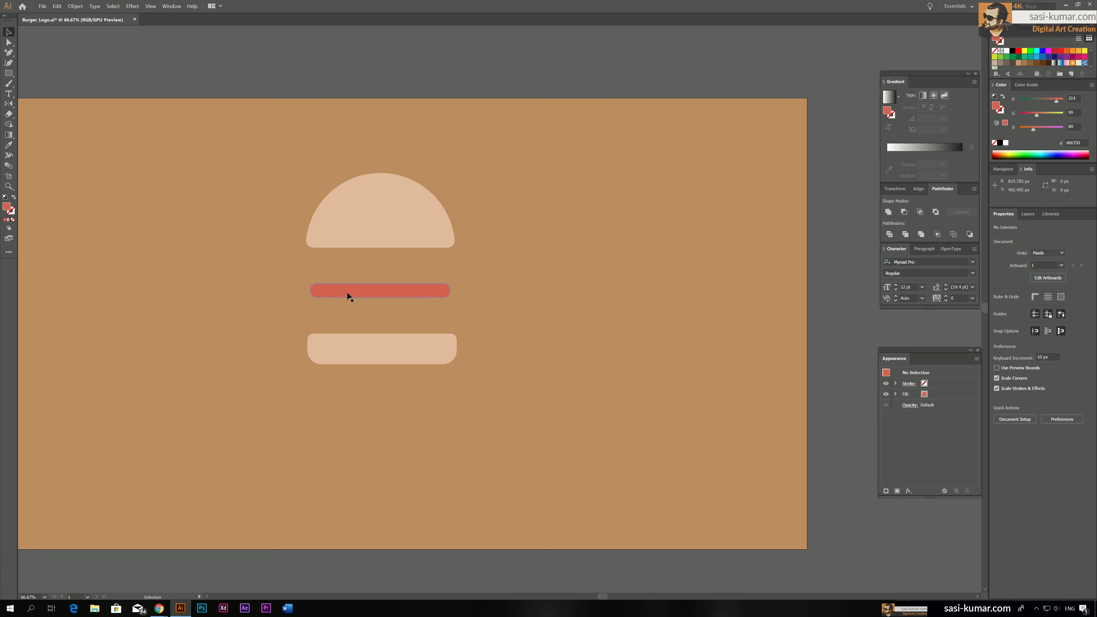
Step: Duplicate the red bar just above itself and reduce the copy's height to about 17 px
{"action": "left_click", "coordinate": [355, 292]}
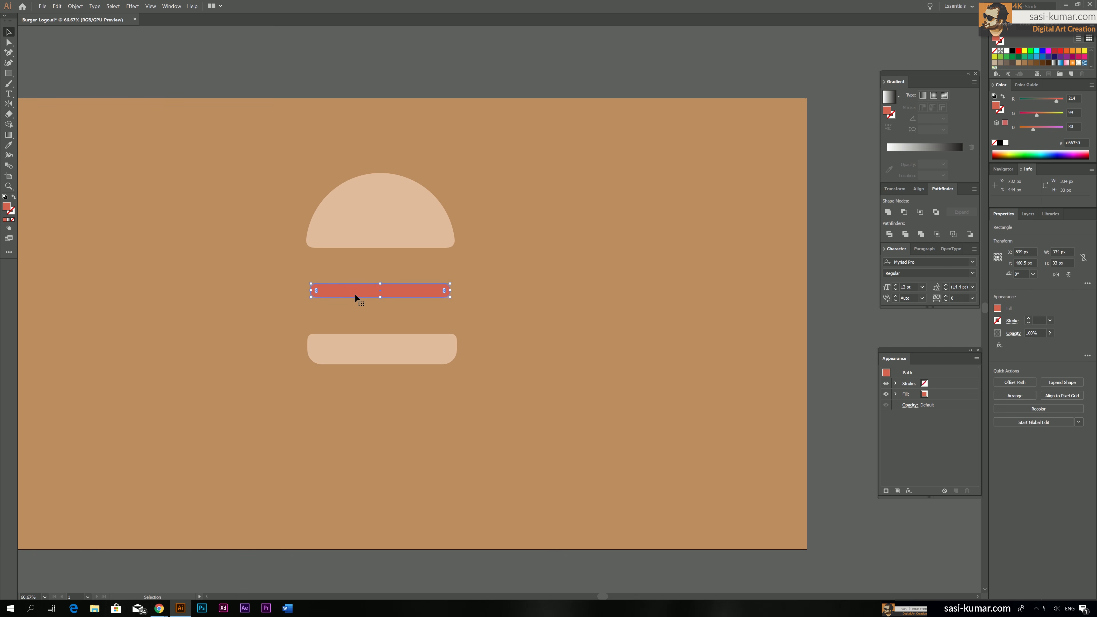
{"action": "left_click_drag", "start_coordinate": [352, 297], "coordinate": [381, 270]}
{"action": "left_click", "coordinate": [556, 272]}
{"action": "left_click", "coordinate": [434, 274]}
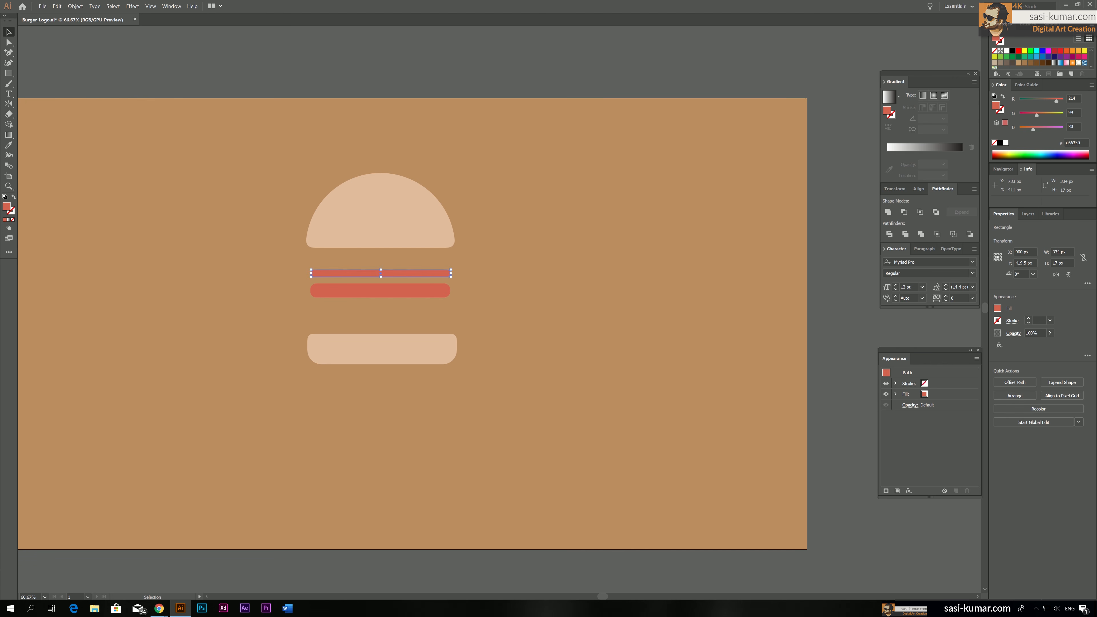
Step: Set the thinner upper bar's fill to the yellow #f2c453 and deselect it
{"action": "double_click", "coordinate": [7, 207]}
{"action": "left_click_drag", "start_coordinate": [595, 185], "coordinate": [594, 178]}
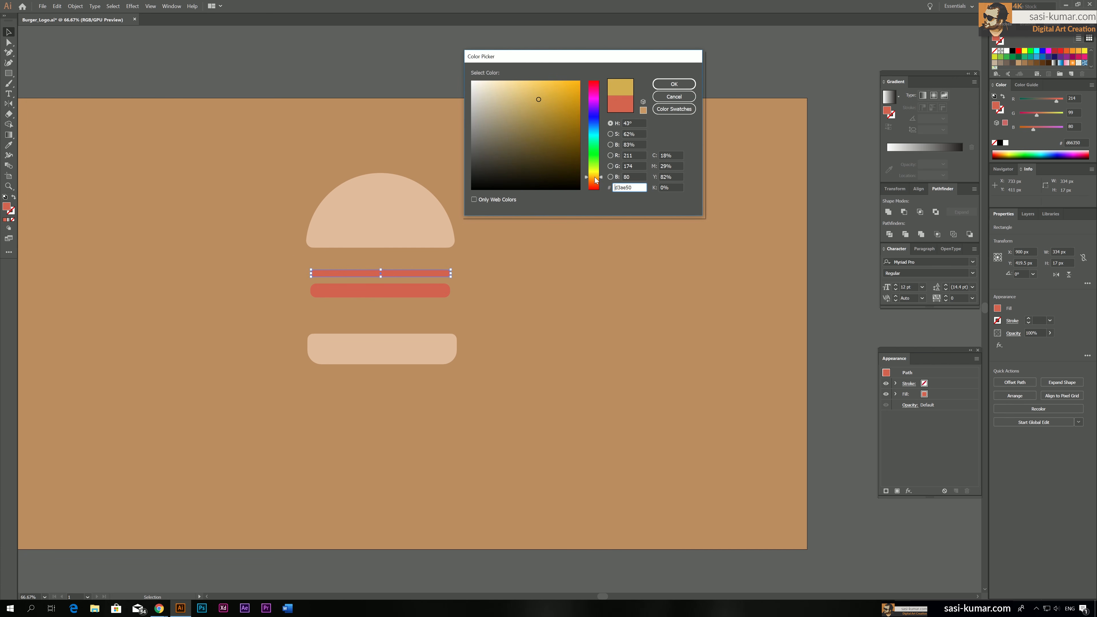
{"action": "left_click_drag", "start_coordinate": [540, 98], "coordinate": [543, 86]}
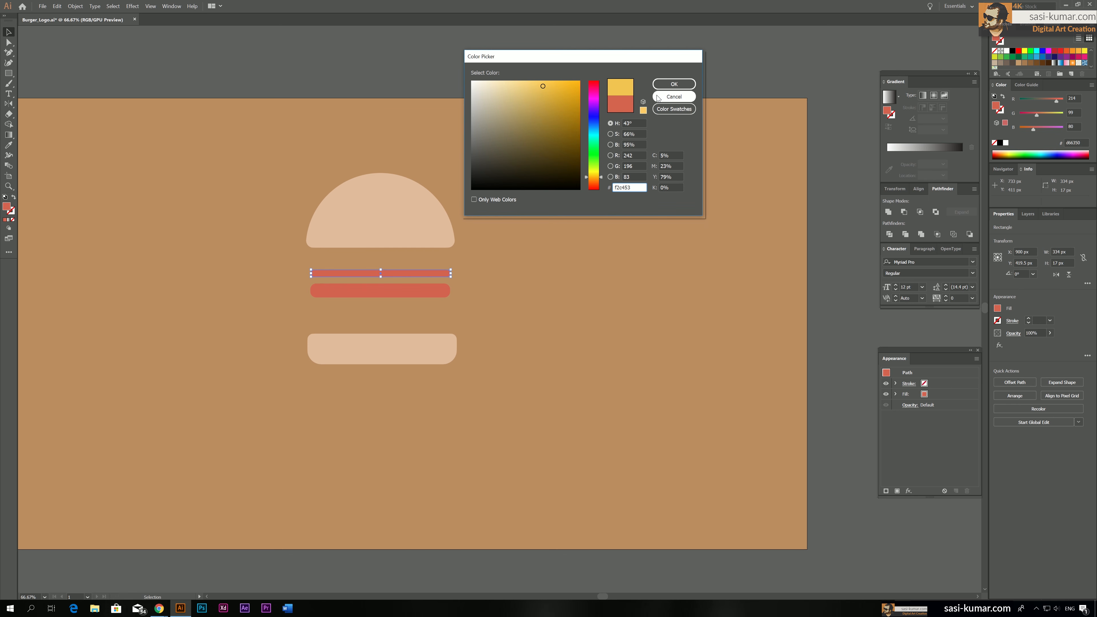
{"action": "left_click", "coordinate": [660, 86]}
{"action": "left_click", "coordinate": [459, 126]}
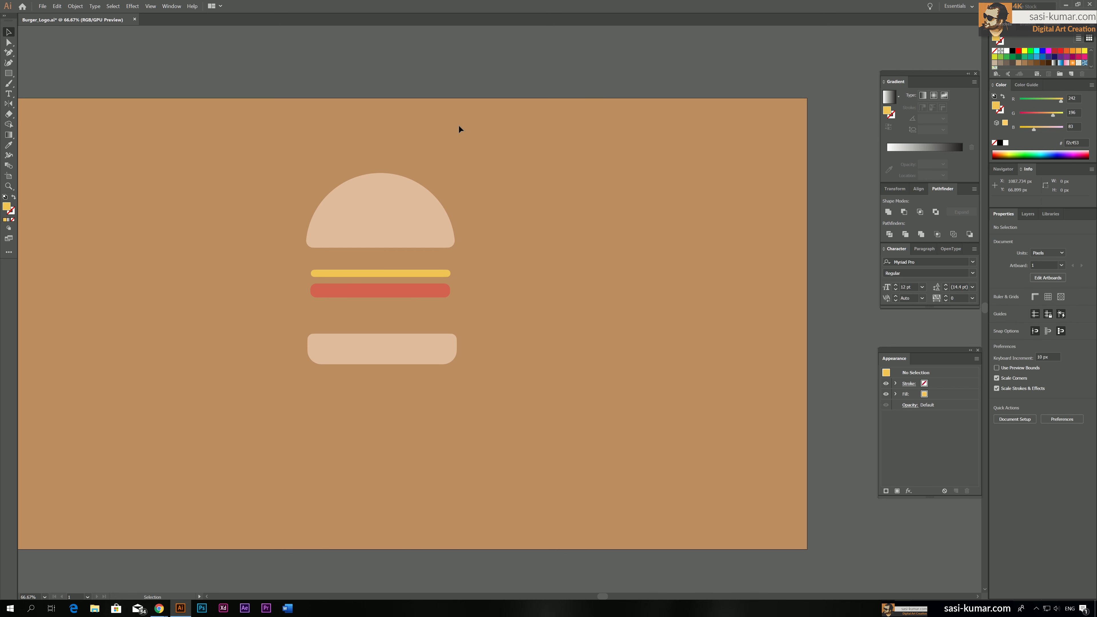
Step: Draw a straight horizontal line about 482 px long in the gap between the red patty and the bottom bun
{"action": "scroll", "coordinate": [425, 307], "scroll_direction": "up", "scroll_amount": 1}
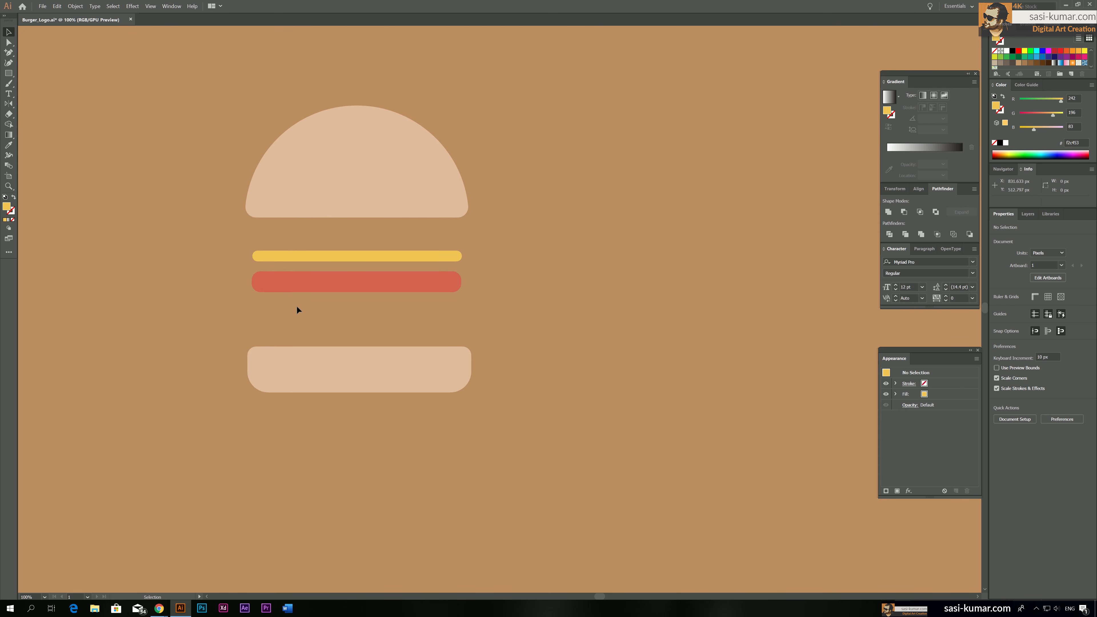
{"action": "left_click", "coordinate": [343, 256]}
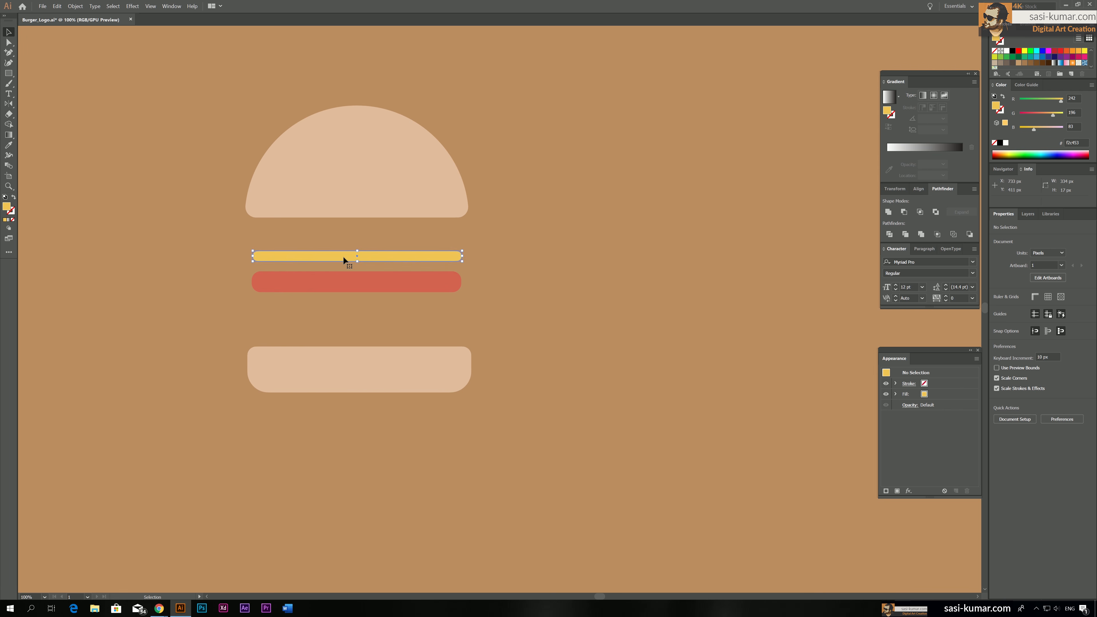
{"action": "left_click", "coordinate": [339, 288]}
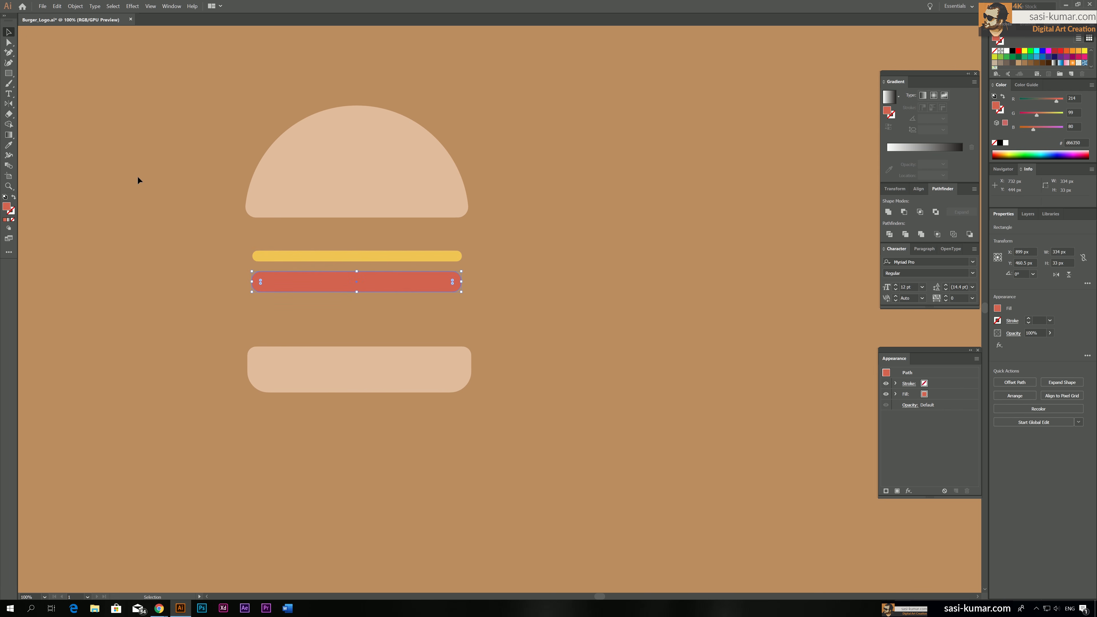
{"action": "left_click", "coordinate": [8, 73]}
{"action": "key", "text": "backslash"}
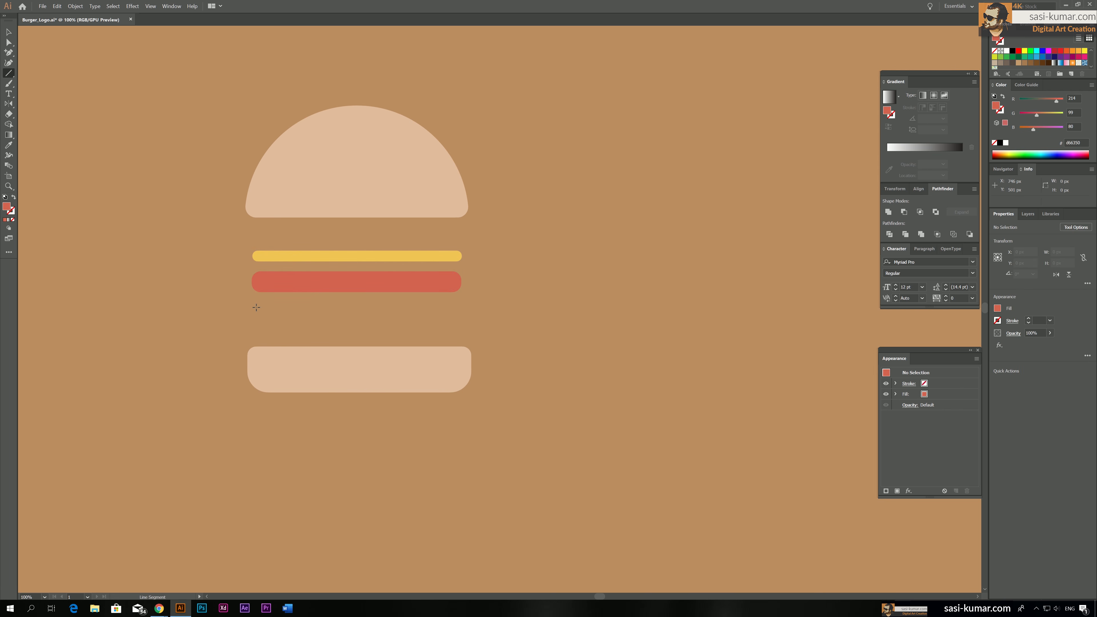
{"action": "left_click_drag", "start_coordinate": [255, 307], "coordinate": [557, 306]}
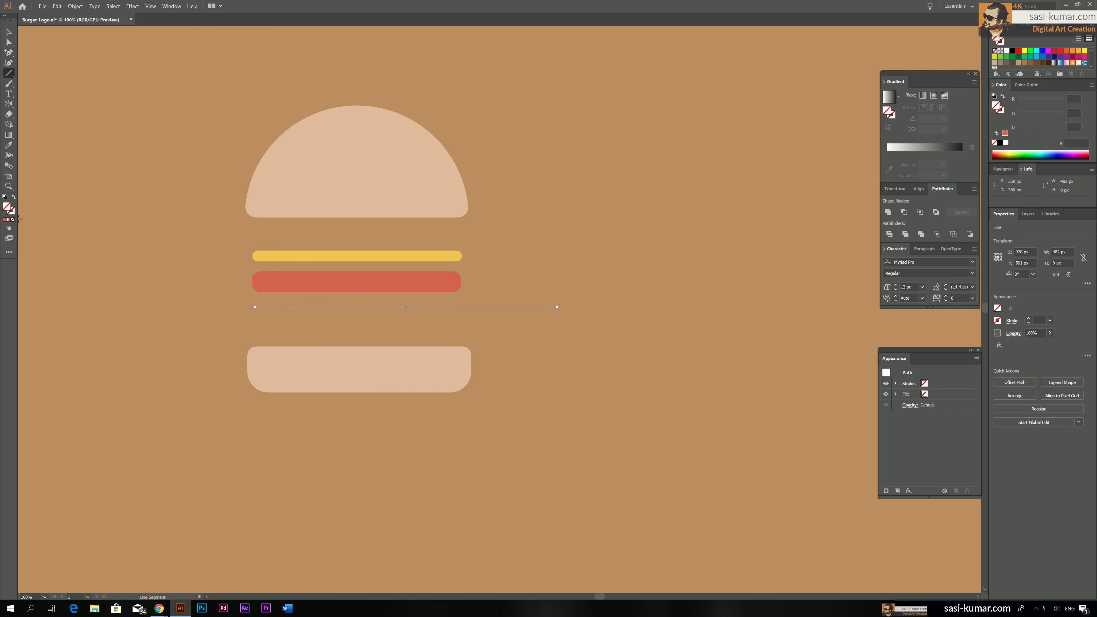
Step: Sample the red patty's colour for the new line and make it the stroke colour, with no fill
{"action": "key", "text": "i"}
{"action": "left_click", "coordinate": [375, 277]}
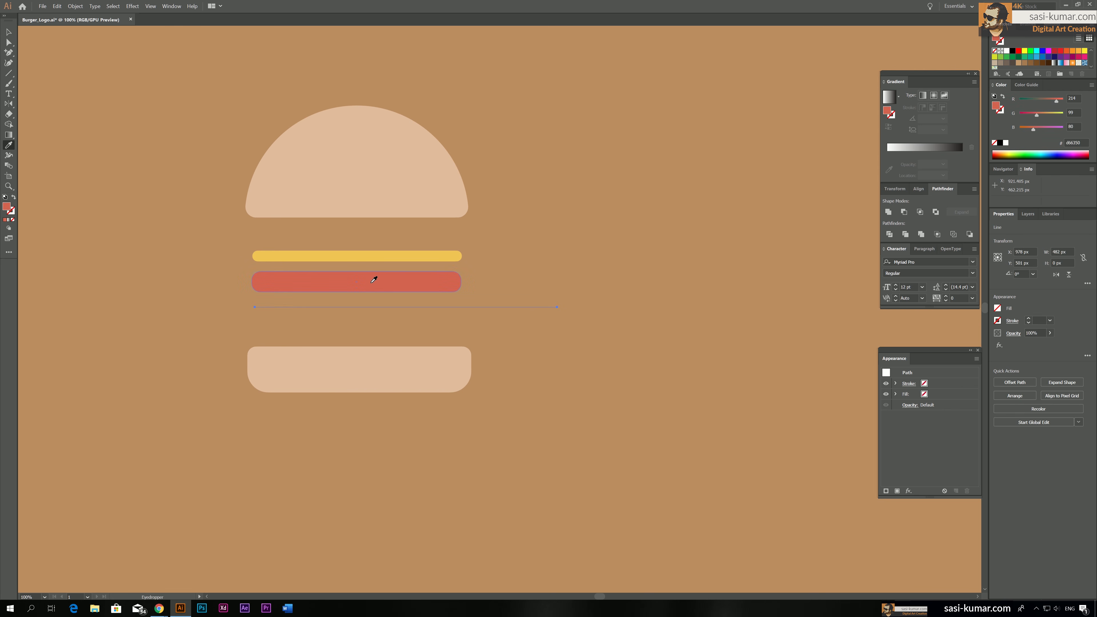
{"action": "left_click", "coordinate": [14, 197]}
{"action": "key", "text": "v"}
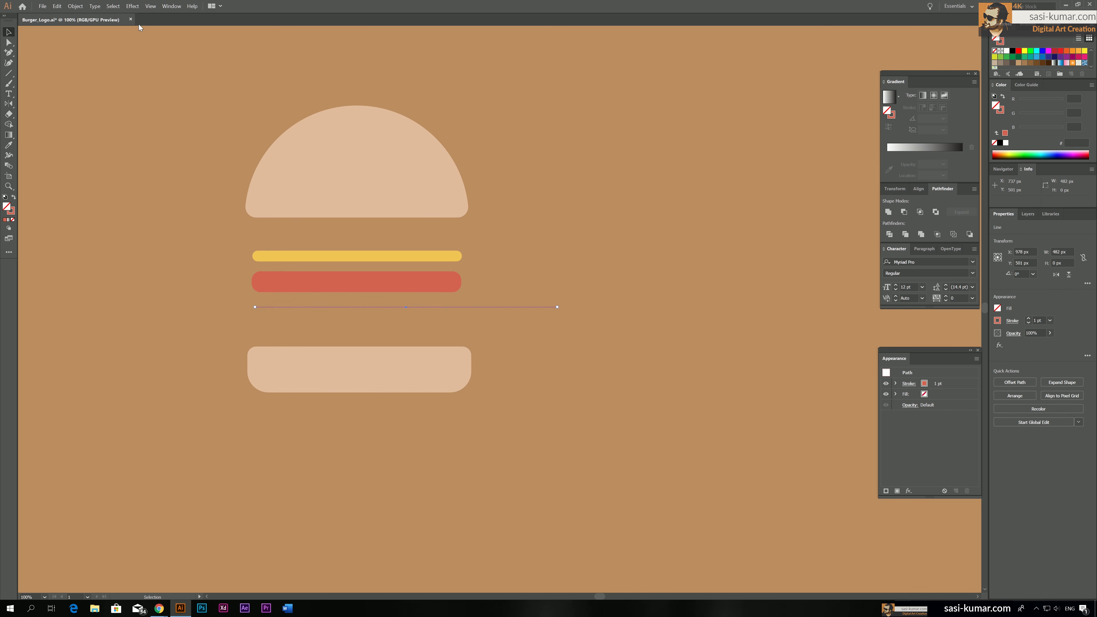
Step: Apply a Zig Zag effect to the line with an absolute size of 15 px, 4 ridges per segment and smooth points
{"action": "left_click", "coordinate": [132, 6]}
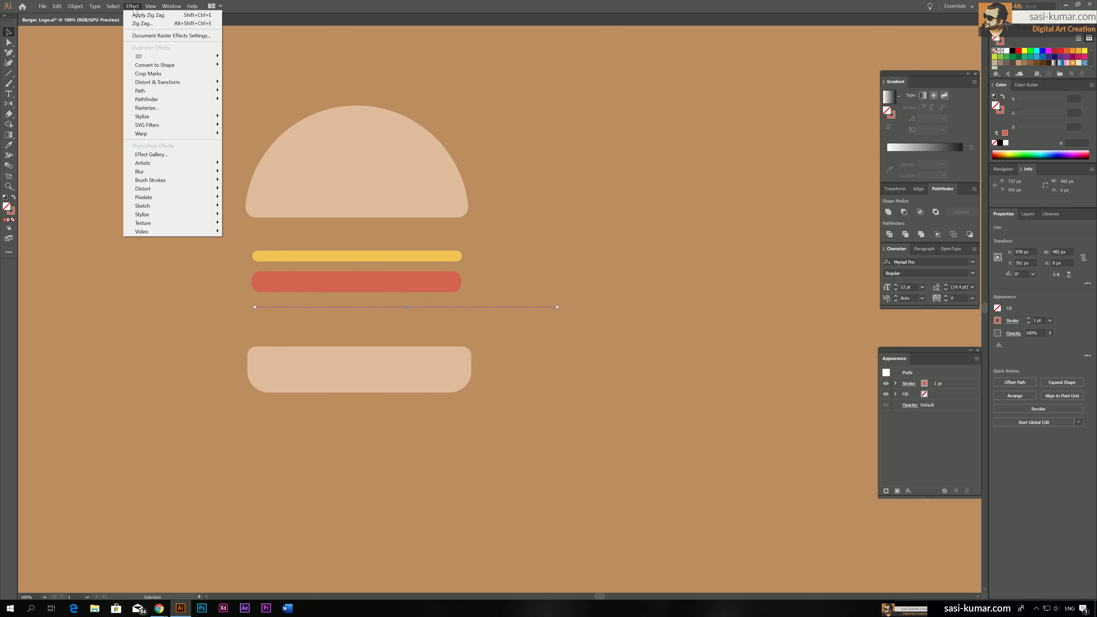
{"action": "mouse_move", "coordinate": [203, 82]}
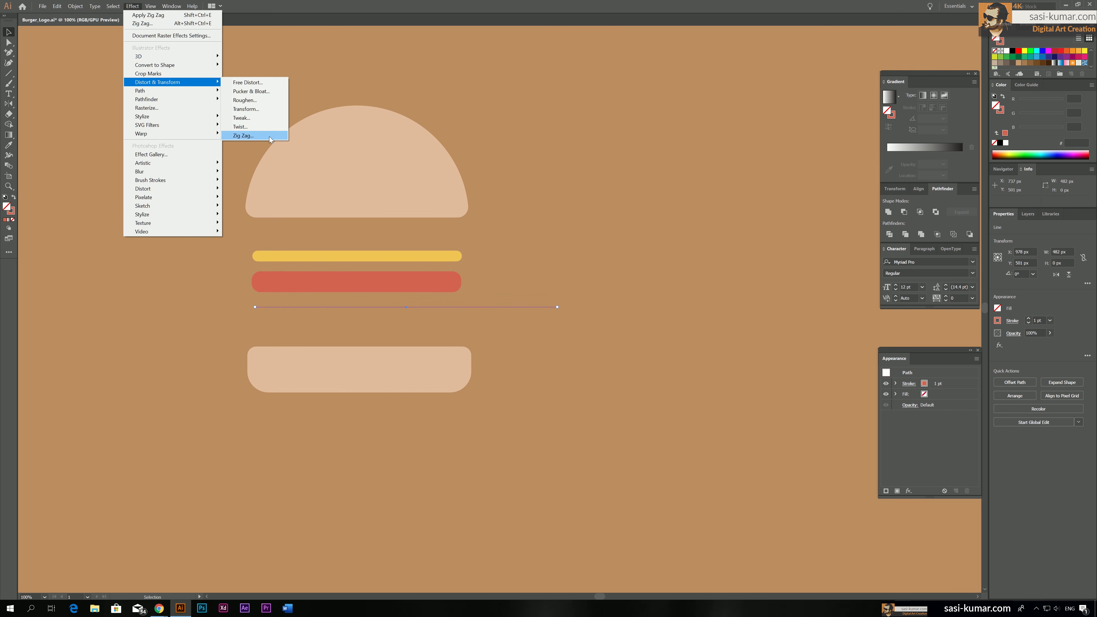
{"action": "left_click", "coordinate": [243, 135]}
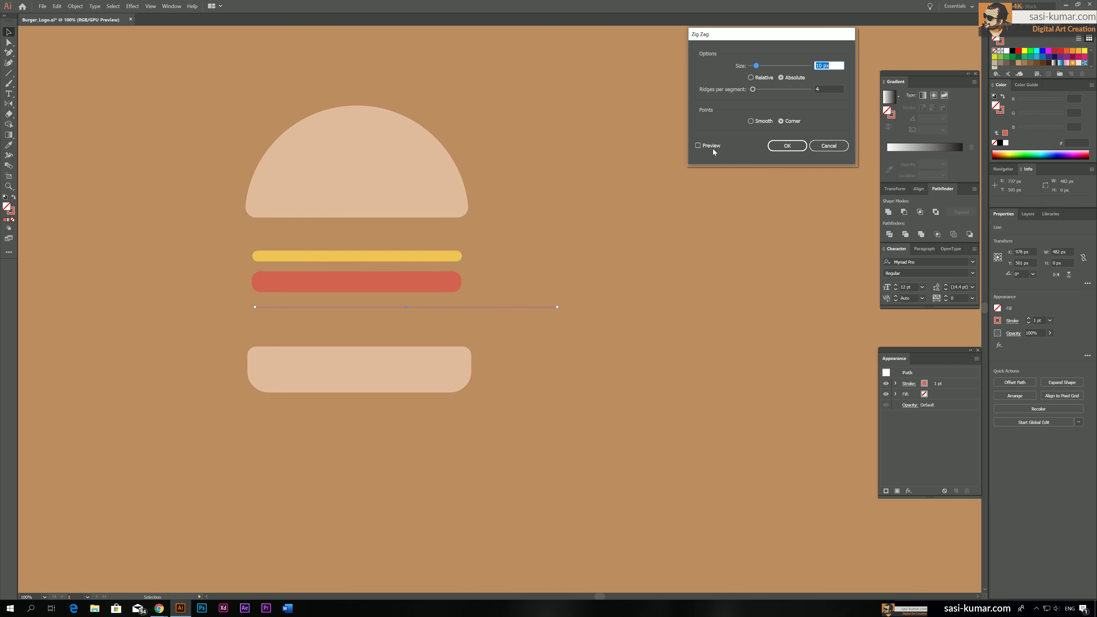
{"action": "left_click", "coordinate": [713, 149]}
{"action": "left_click_drag", "start_coordinate": [773, 40], "coordinate": [605, 75]}
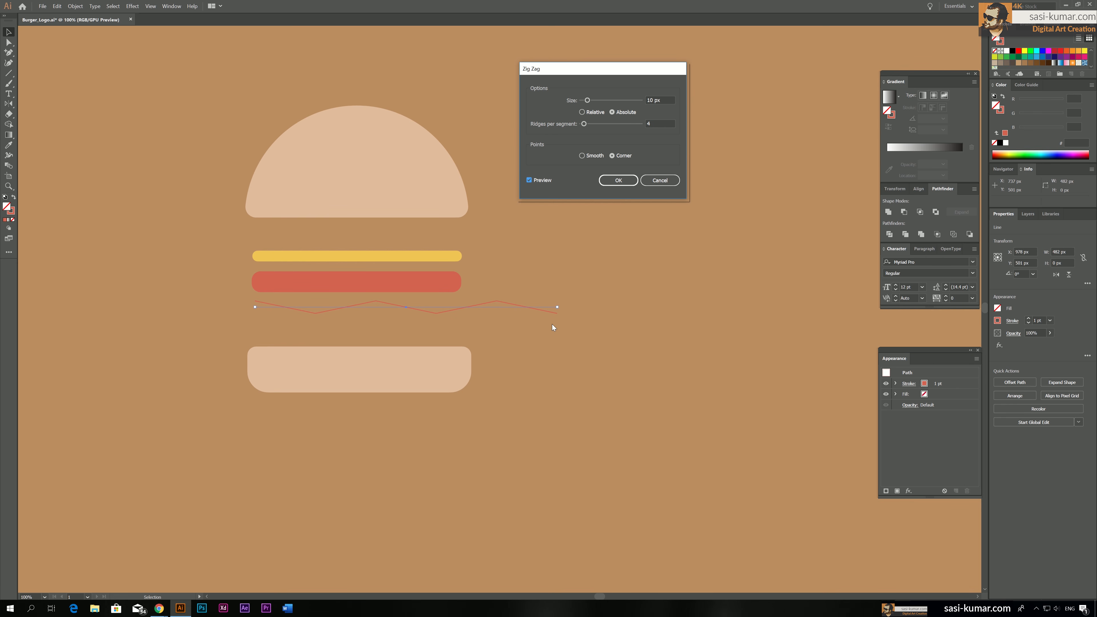
{"action": "left_click", "coordinate": [582, 155]}
{"action": "left_click_drag", "start_coordinate": [587, 102], "coordinate": [591, 102]}
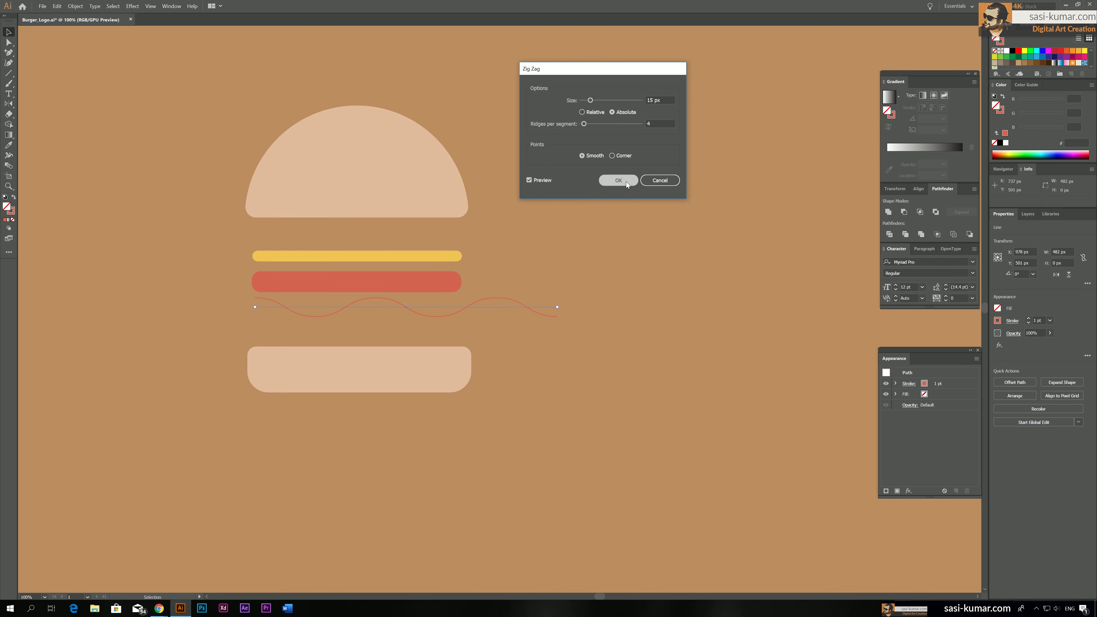
{"action": "left_click", "coordinate": [618, 180]}
{"action": "left_click_drag", "start_coordinate": [522, 203], "coordinate": [512, 335]}
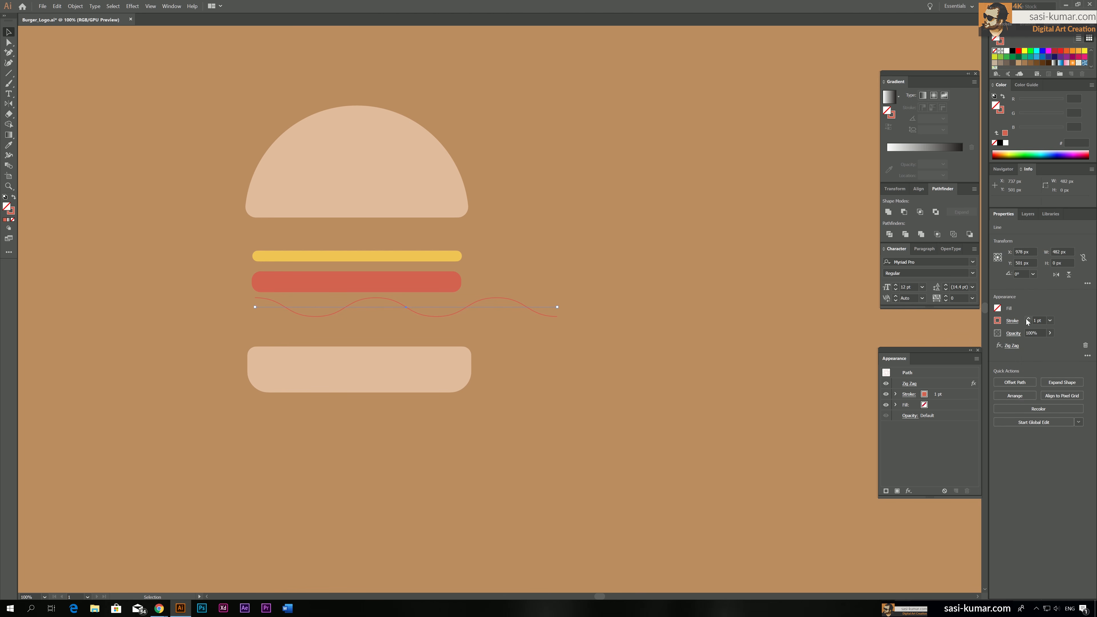
Step: Set the wavy line's stroke weight to 16 pt and give it round caps
{"action": "left_click", "coordinate": [1027, 318]}
{"action": "left_click", "coordinate": [1028, 318]}
{"action": "left_click", "coordinate": [1027, 319]}
{"action": "left_click", "coordinate": [1027, 318]}
{"action": "left_click", "coordinate": [1028, 319]}
{"action": "left_click", "coordinate": [1027, 319]}
{"action": "left_click", "coordinate": [1027, 319]}
{"action": "left_click", "coordinate": [1027, 318]}
{"action": "left_click", "coordinate": [1027, 318]}
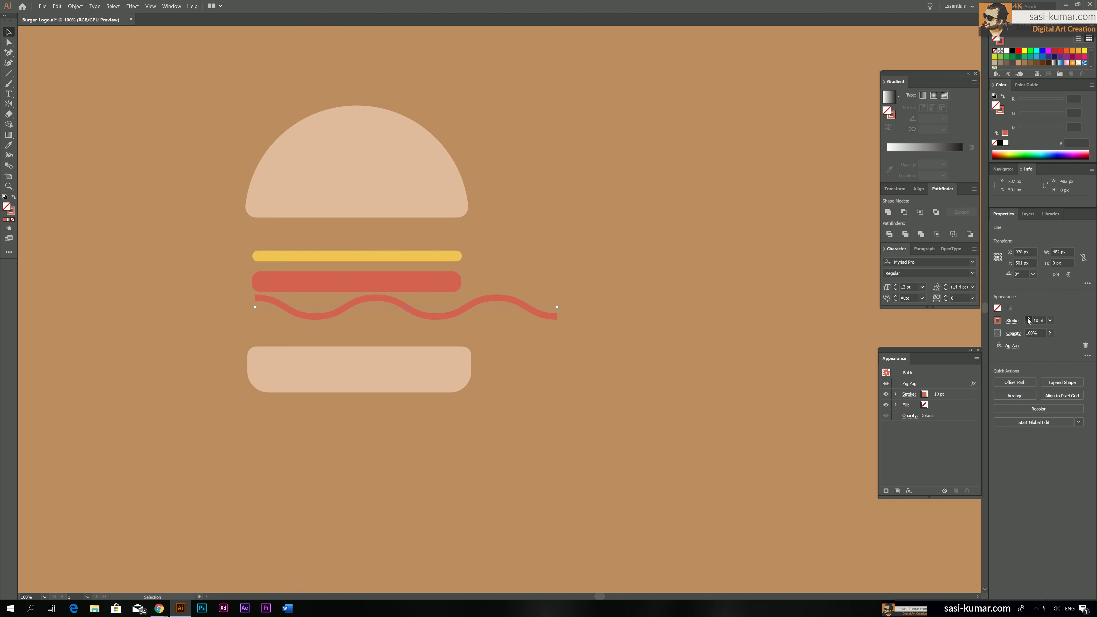
{"action": "left_click", "coordinate": [1027, 319]}
{"action": "left_click", "coordinate": [1028, 318]}
{"action": "left_click", "coordinate": [1027, 319]}
{"action": "left_click", "coordinate": [1013, 321]}
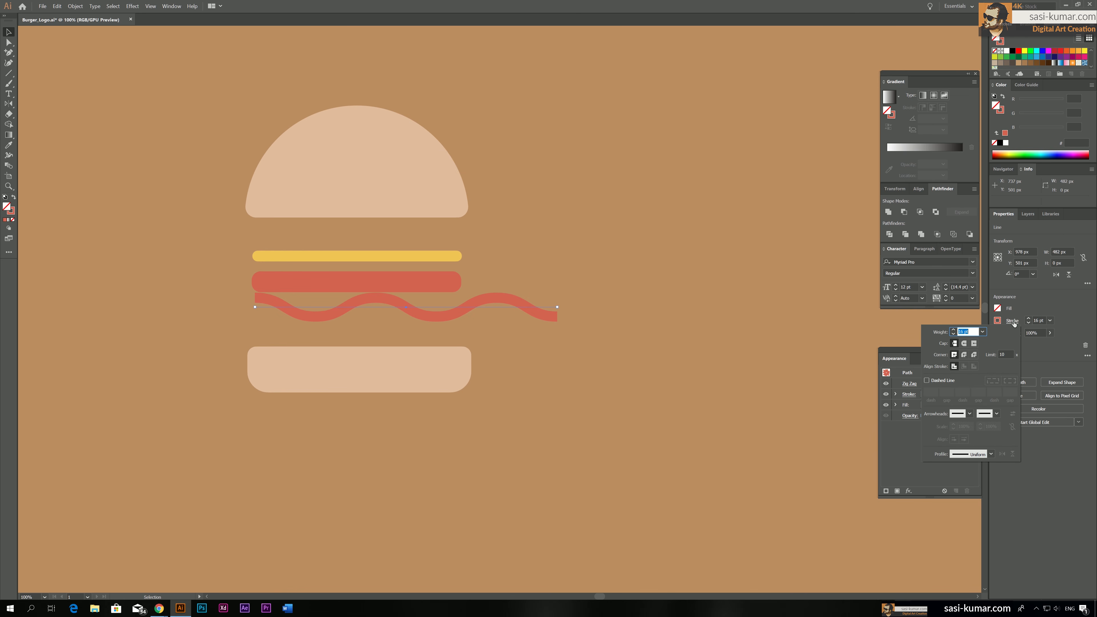
{"action": "left_click", "coordinate": [964, 344]}
Step: Expand the wavy line's appearance and then its fill and stroke into a filled shape
{"action": "left_click", "coordinate": [76, 7]}
{"action": "left_click", "coordinate": [116, 100]}
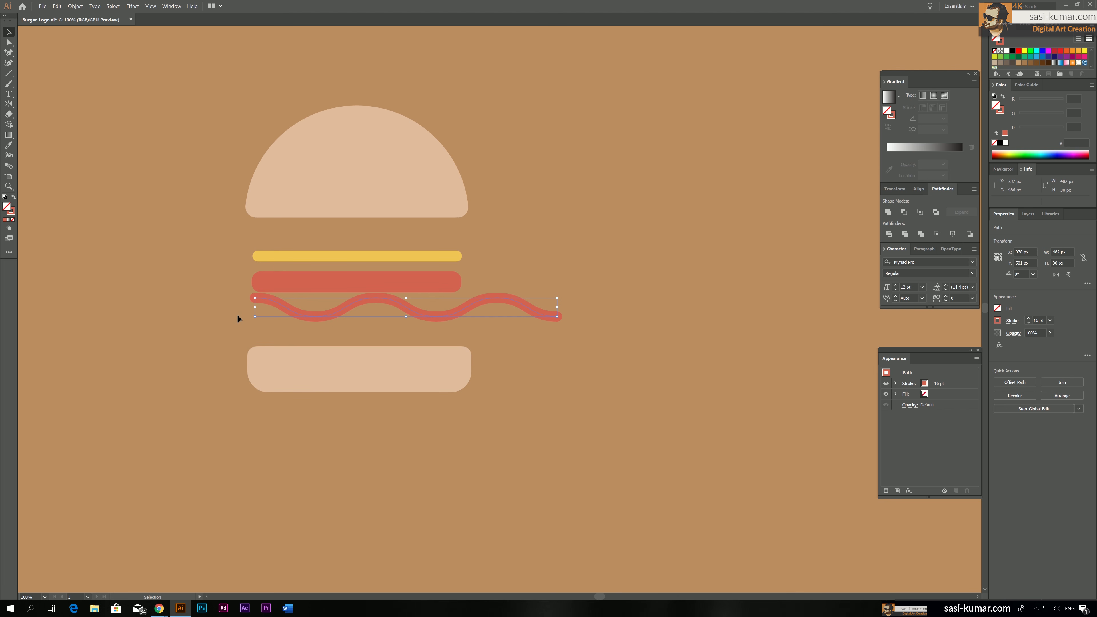
{"action": "left_click", "coordinate": [75, 6]}
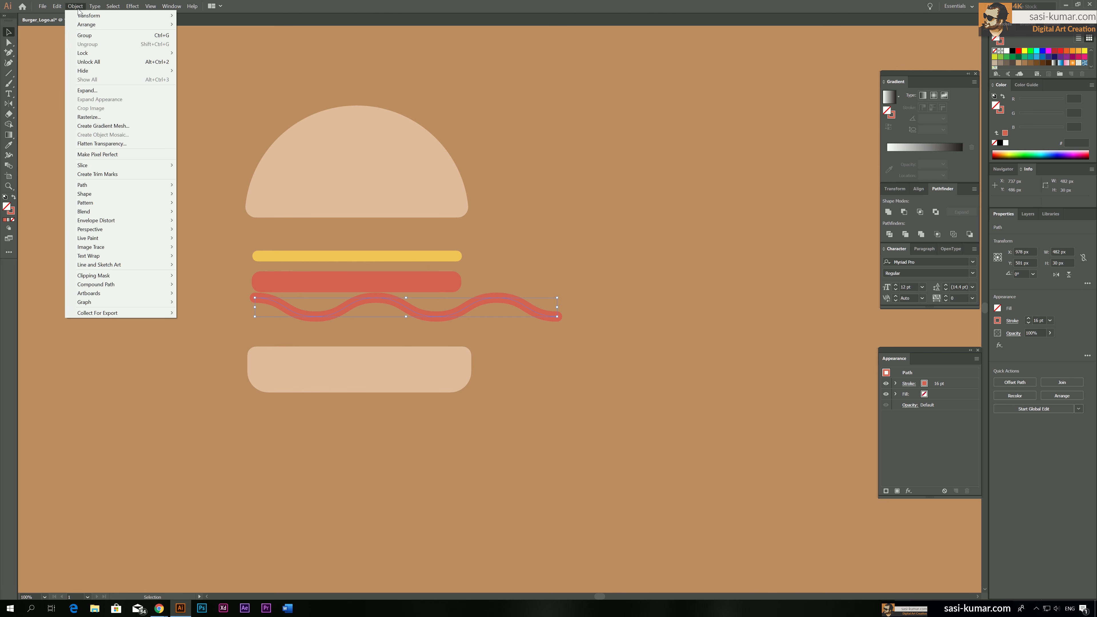
{"action": "left_click", "coordinate": [83, 91]}
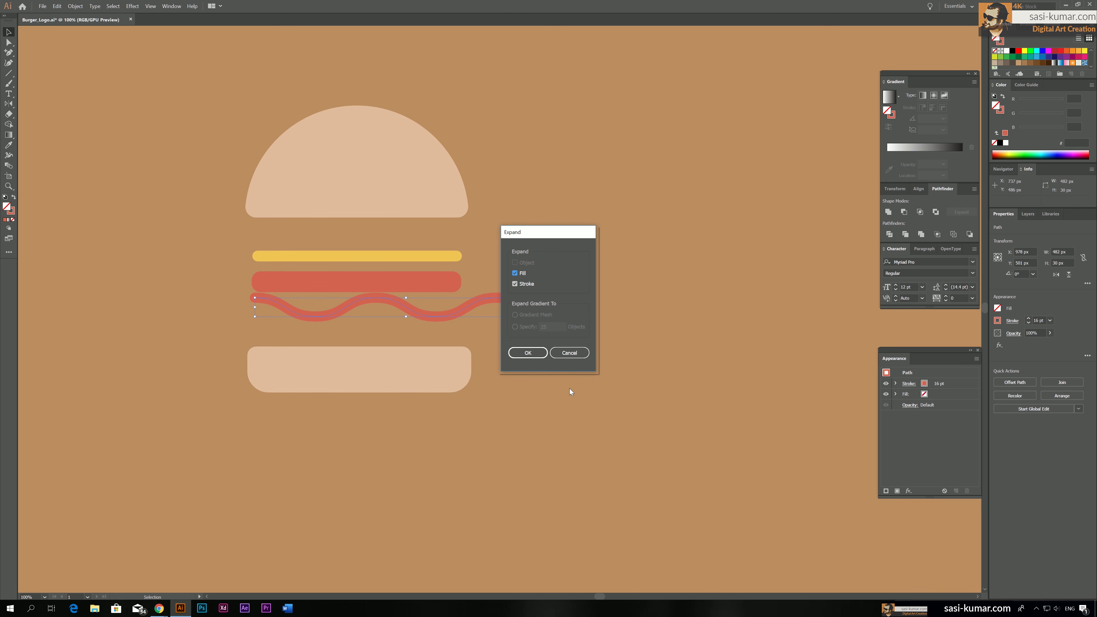
{"action": "left_click", "coordinate": [535, 352]}
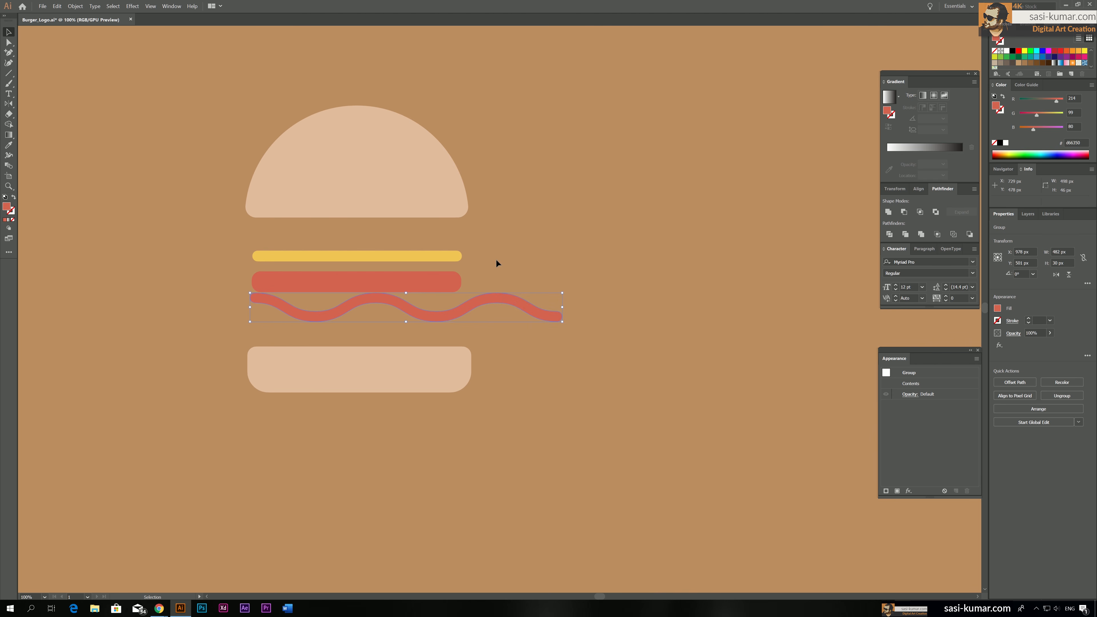
Step: Set the fill of the wavy shape to the green #53b753 and deselect it
{"action": "left_click", "coordinate": [419, 280]}
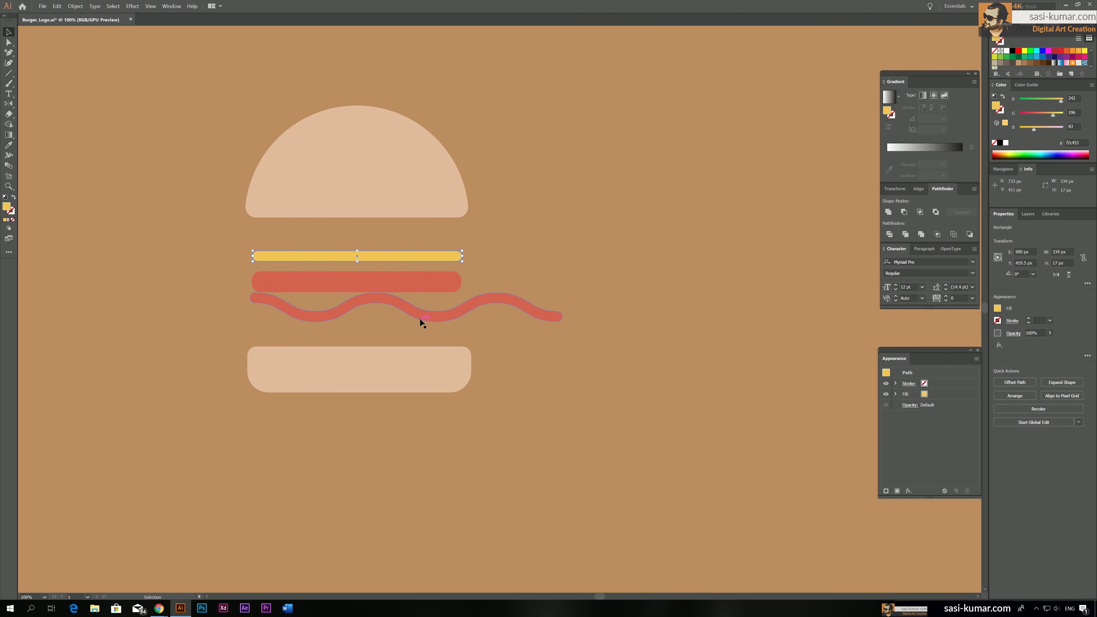
{"action": "left_click", "coordinate": [546, 242]}
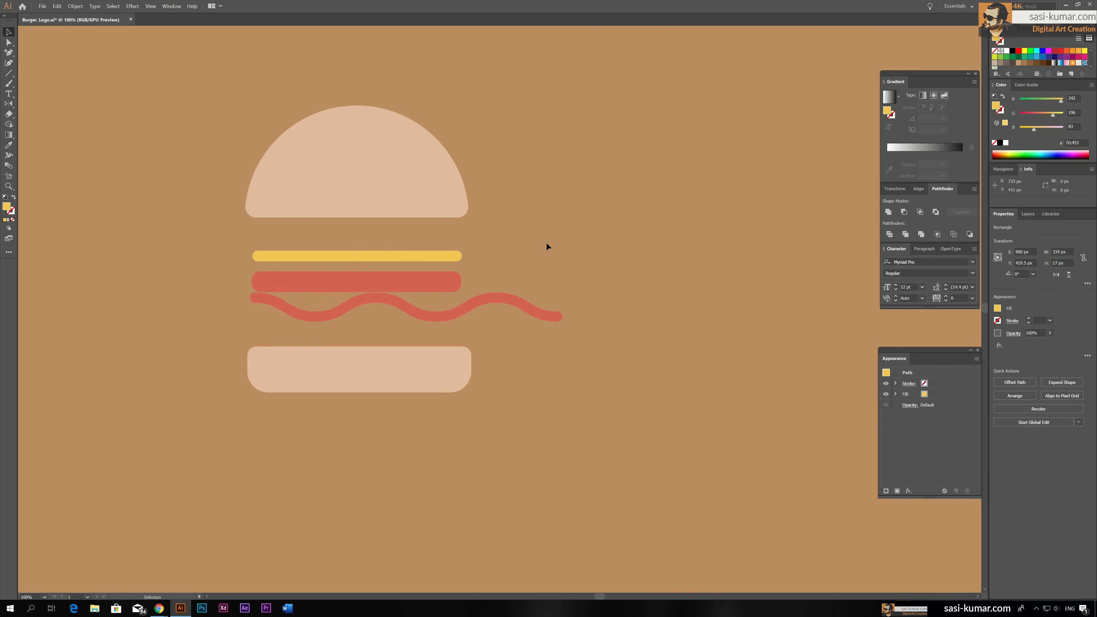
{"action": "left_click", "coordinate": [525, 303]}
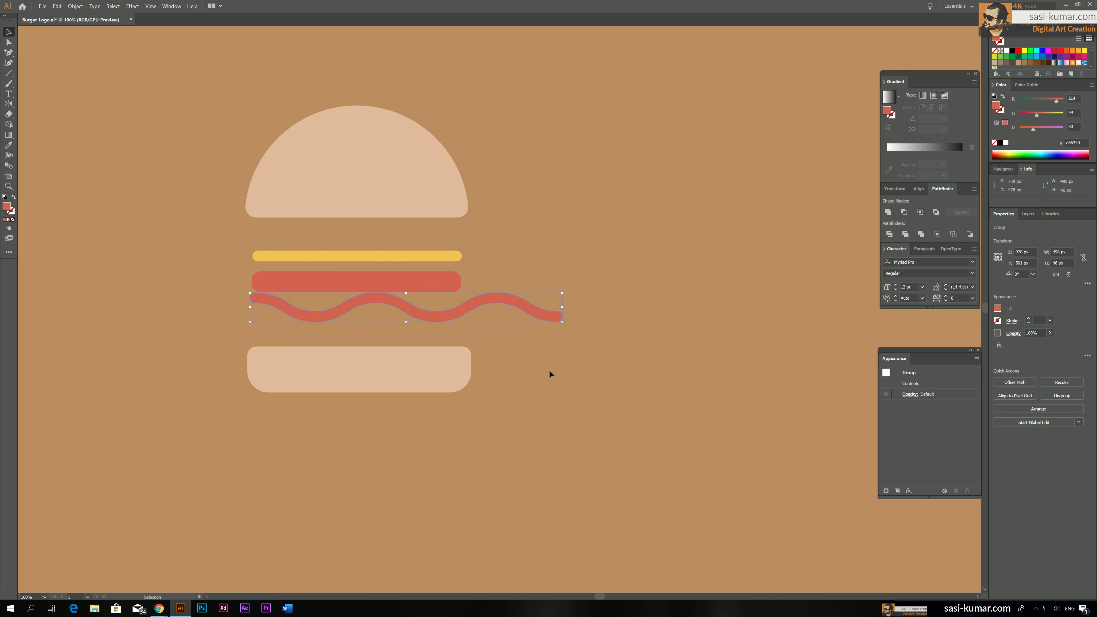
{"action": "double_click", "coordinate": [12, 210]}
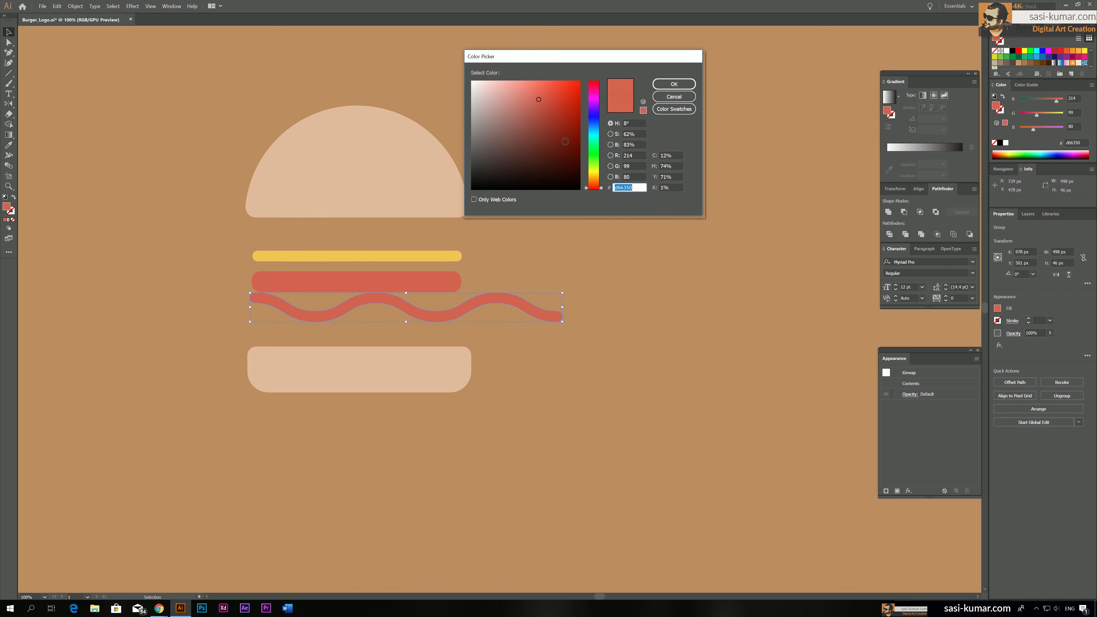
{"action": "left_click", "coordinate": [589, 160]}
{"action": "left_click", "coordinate": [587, 153]}
{"action": "left_click", "coordinate": [543, 124]}
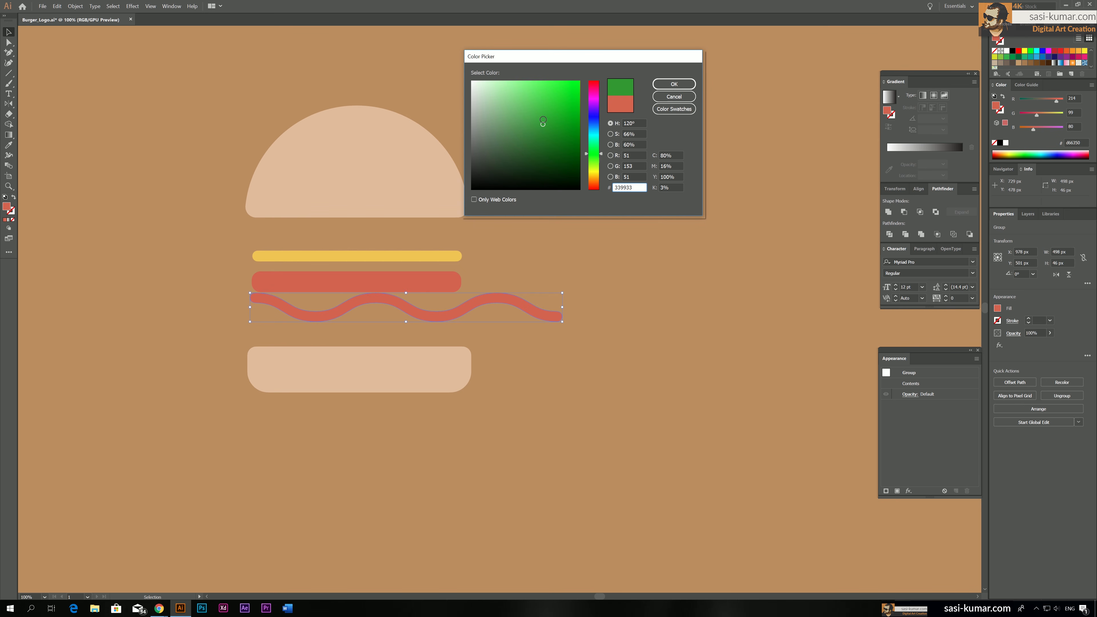
{"action": "mouse_move", "coordinate": [542, 119]}
{"action": "left_mouse_down"}
{"action": "mouse_move", "coordinate": [521, 102]}
{"action": "mouse_move", "coordinate": [531, 111]}
{"action": "left_mouse_up"}
{"action": "left_click", "coordinate": [673, 84]}
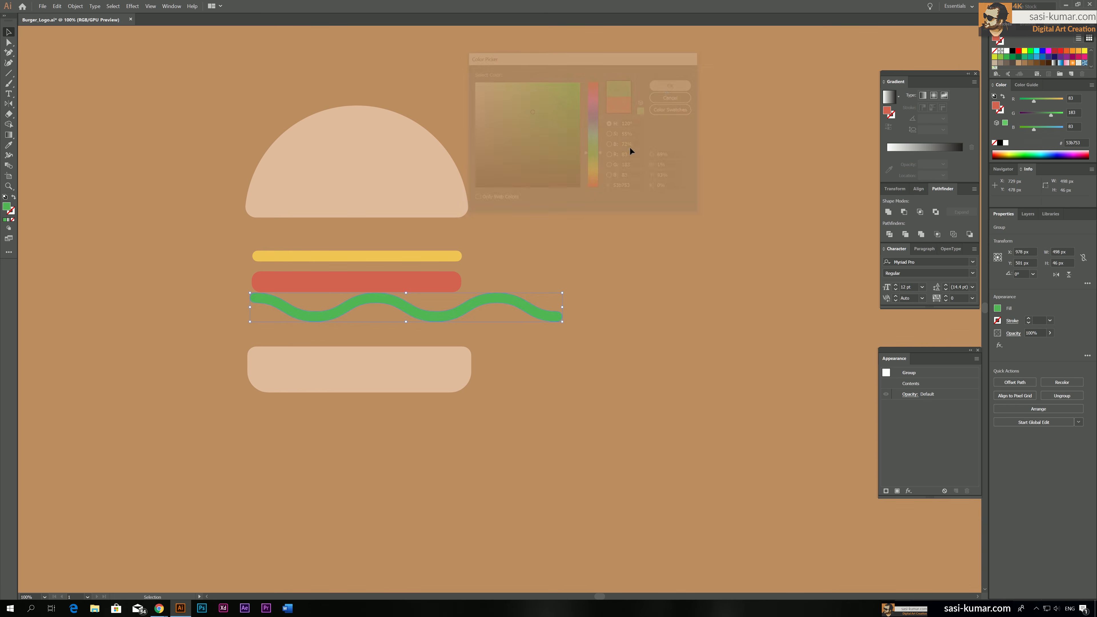
{"action": "left_click", "coordinate": [548, 221]}
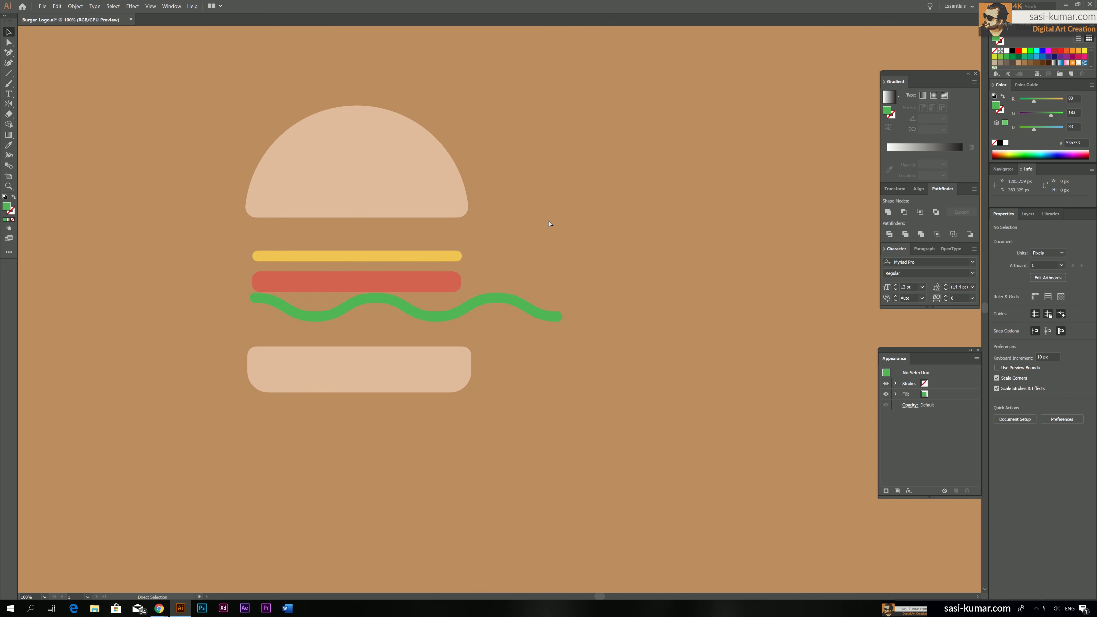
Step: Move the yellow, red and green fillings out beside the buns, and raise the bottom bun closer to the top bun
{"action": "key", "text": "ctrl+minus"}
{"action": "key", "text": "ctrl+minus"}
{"action": "key", "text": "ctrl+equal"}
{"action": "key", "text": "ctrl+equal"}
{"action": "left_click_drag", "start_coordinate": [454, 304], "coordinate": [722, 234]}
{"action": "left_click_drag", "start_coordinate": [287, 370], "coordinate": [287, 284]}
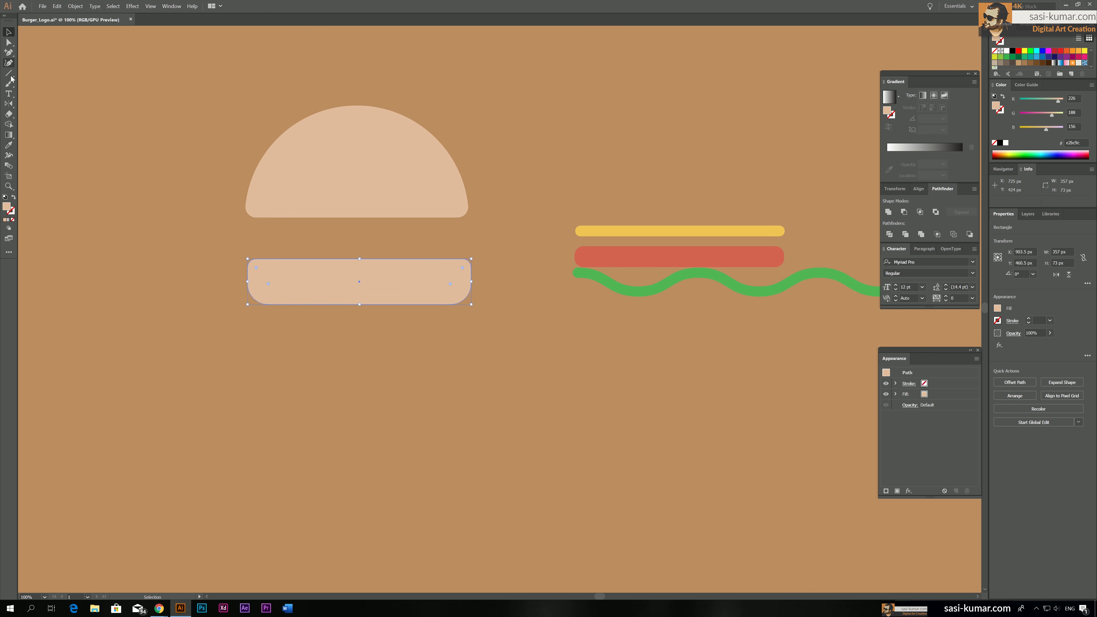
Step: Rotate the bottom bun about 13° clockwise so it slopes down to the right
{"action": "left_click_drag", "start_coordinate": [11, 104], "coordinate": [43, 106]}
{"action": "left_click_drag", "start_coordinate": [467, 265], "coordinate": [470, 333]}
{"action": "key", "text": "v"}
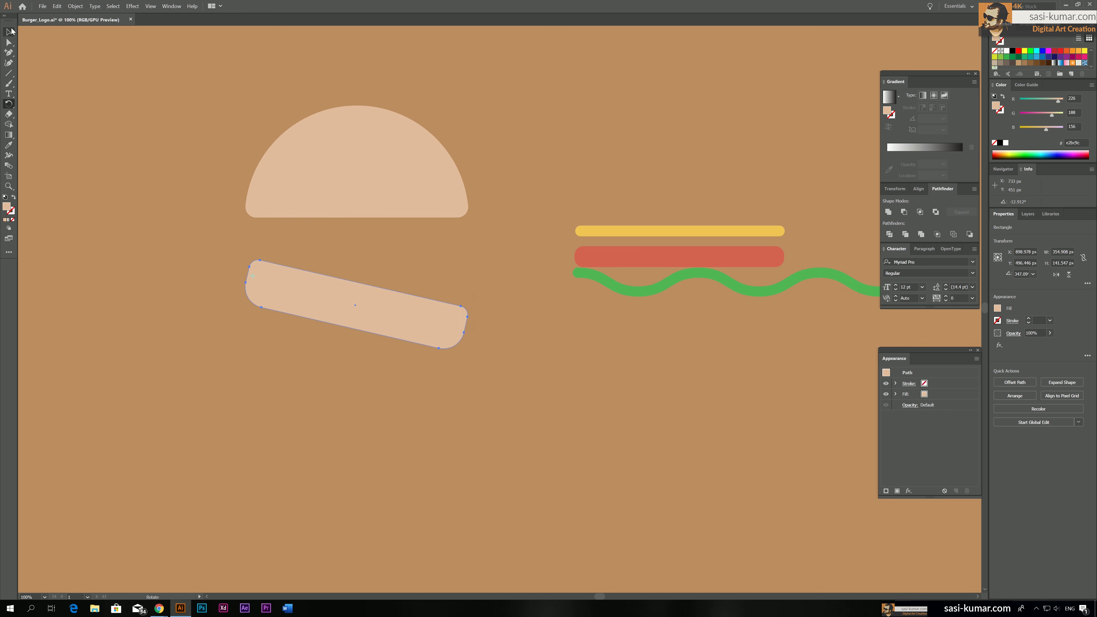
Step: Rotate the top bun about 29° counterclockwise so the burger opens like a mouth, and deselect it
{"action": "left_click", "coordinate": [385, 158]}
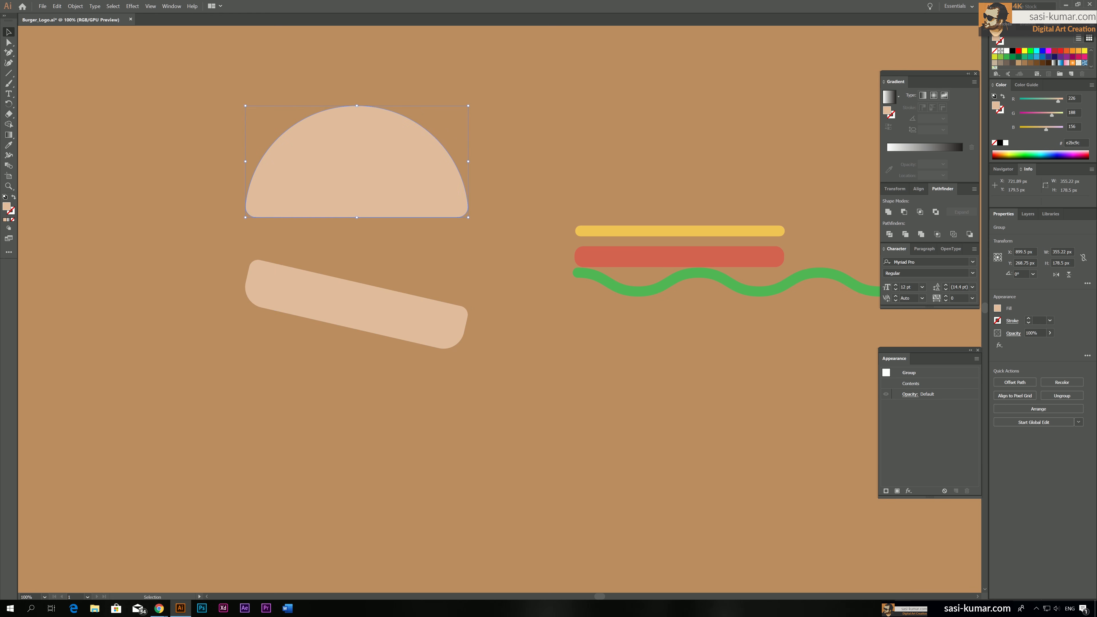
{"action": "left_click", "coordinate": [9, 103]}
{"action": "left_click_drag", "start_coordinate": [457, 203], "coordinate": [435, 101]}
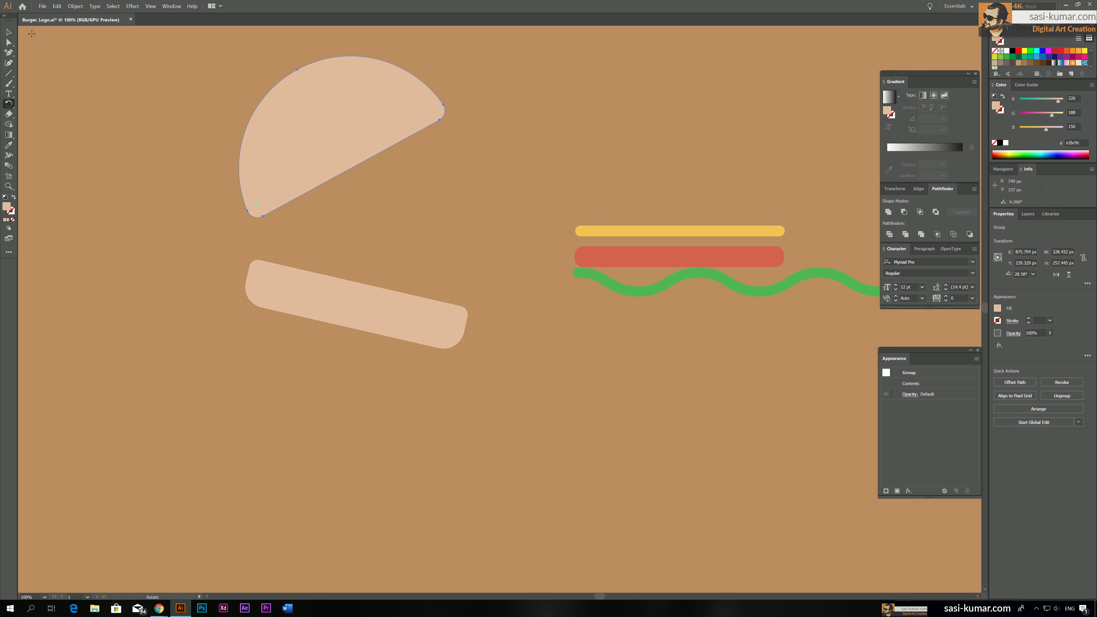
{"action": "left_click", "coordinate": [8, 32]}
{"action": "left_click", "coordinate": [618, 154]}
Step: Move the green wave, red patty and yellow cheese bar back between the tilted buns, stacked with the cheese uppermost
{"action": "left_click", "coordinate": [591, 282]}
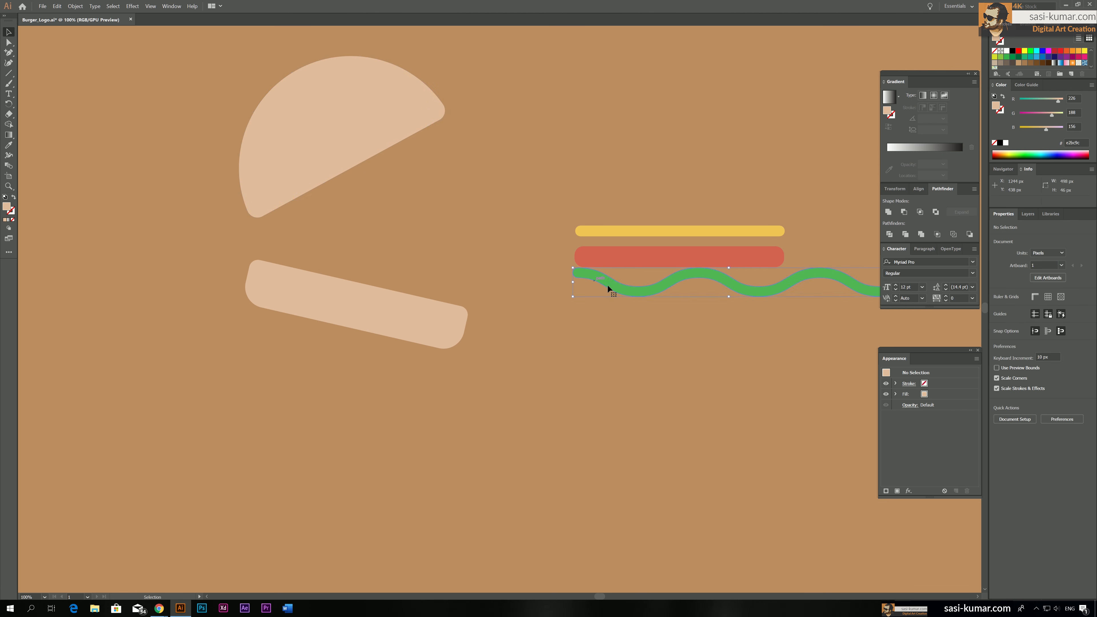
{"action": "left_click_drag", "start_coordinate": [607, 286], "coordinate": [311, 257]}
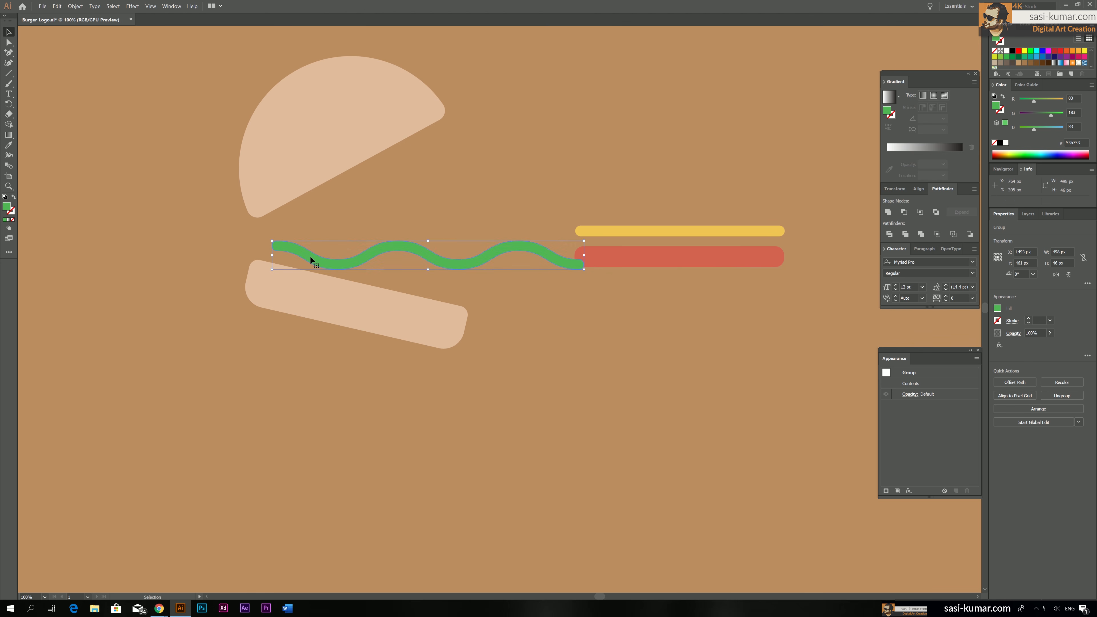
{"action": "left_click_drag", "start_coordinate": [671, 267], "coordinate": [364, 242]}
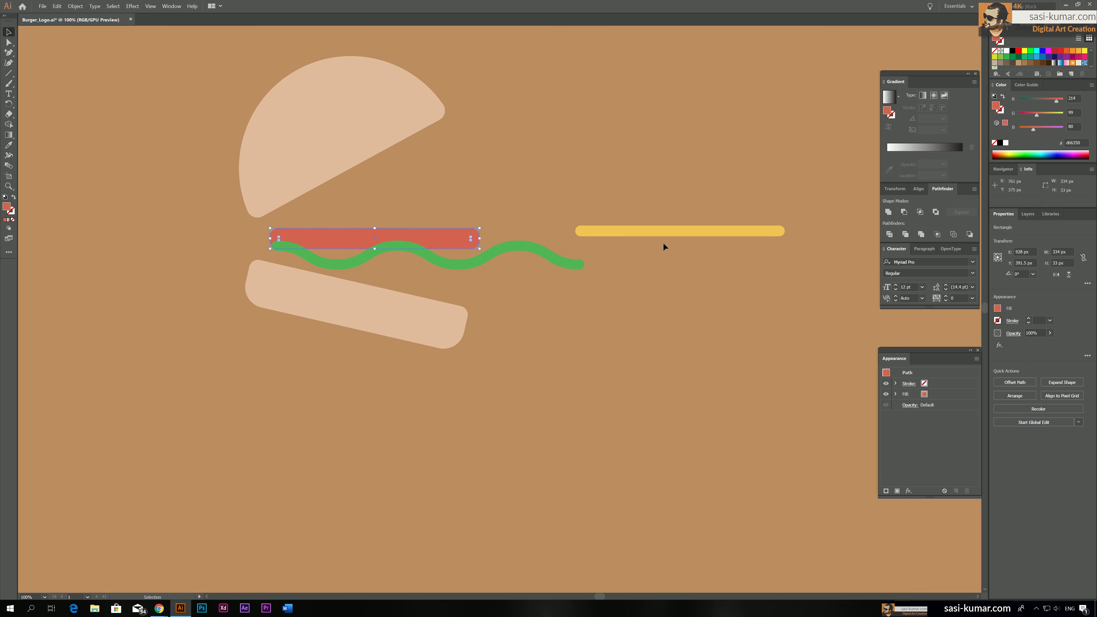
{"action": "left_click_drag", "start_coordinate": [619, 236], "coordinate": [319, 239]}
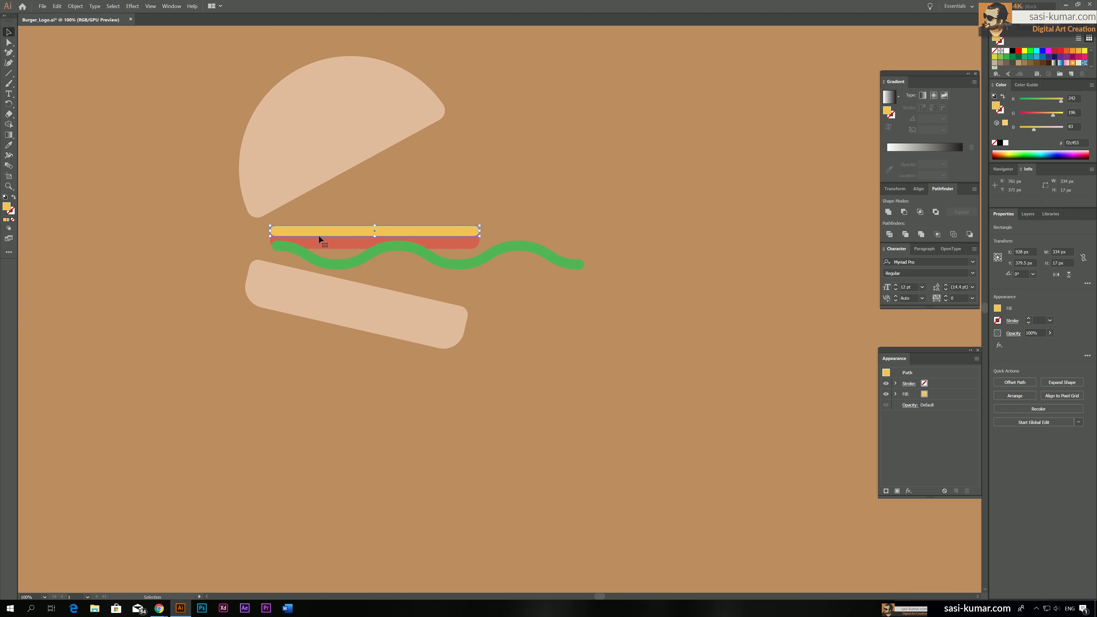
{"action": "left_click_drag", "start_coordinate": [319, 236], "coordinate": [317, 235]}
Step: Apply a horizontal Rise warp to the yellow cheese bar with 72% bend and 32% horizontal distortion
{"action": "left_click", "coordinate": [465, 272]}
{"action": "left_click", "coordinate": [463, 230]}
{"action": "left_click", "coordinate": [132, 6]}
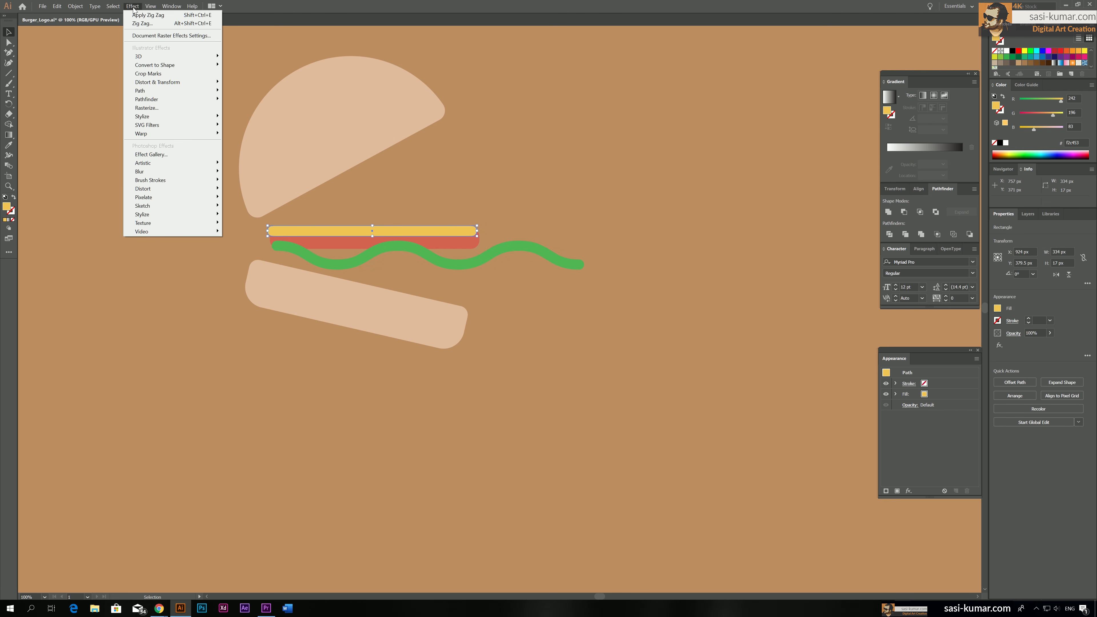
{"action": "mouse_move", "coordinate": [189, 136]}
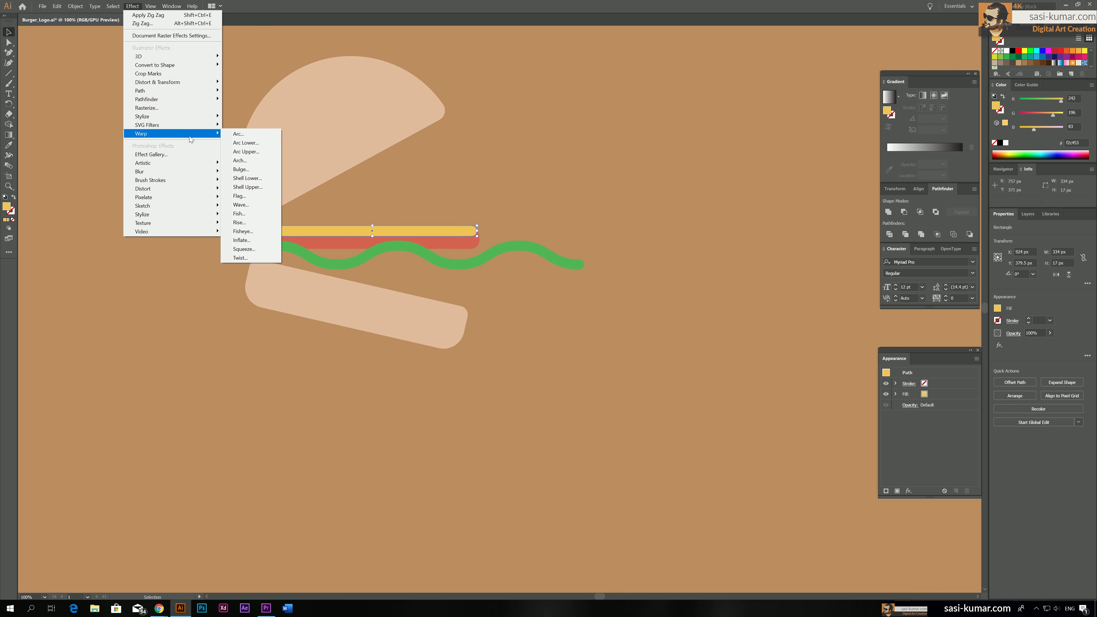
{"action": "left_click", "coordinate": [258, 225]}
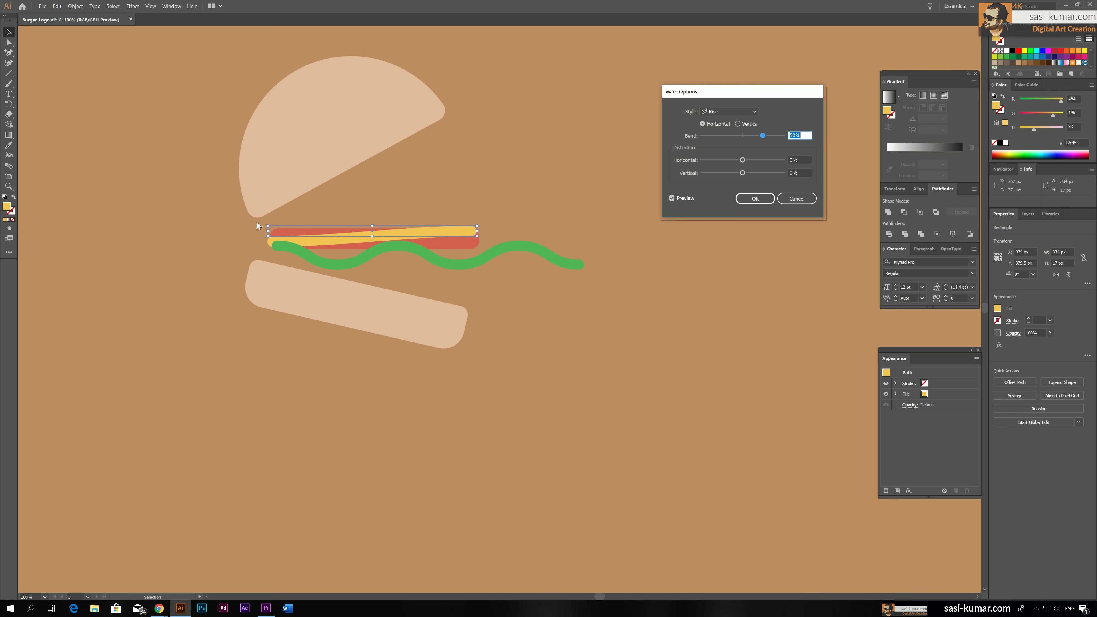
{"action": "left_click_drag", "start_coordinate": [737, 95], "coordinate": [701, 85]}
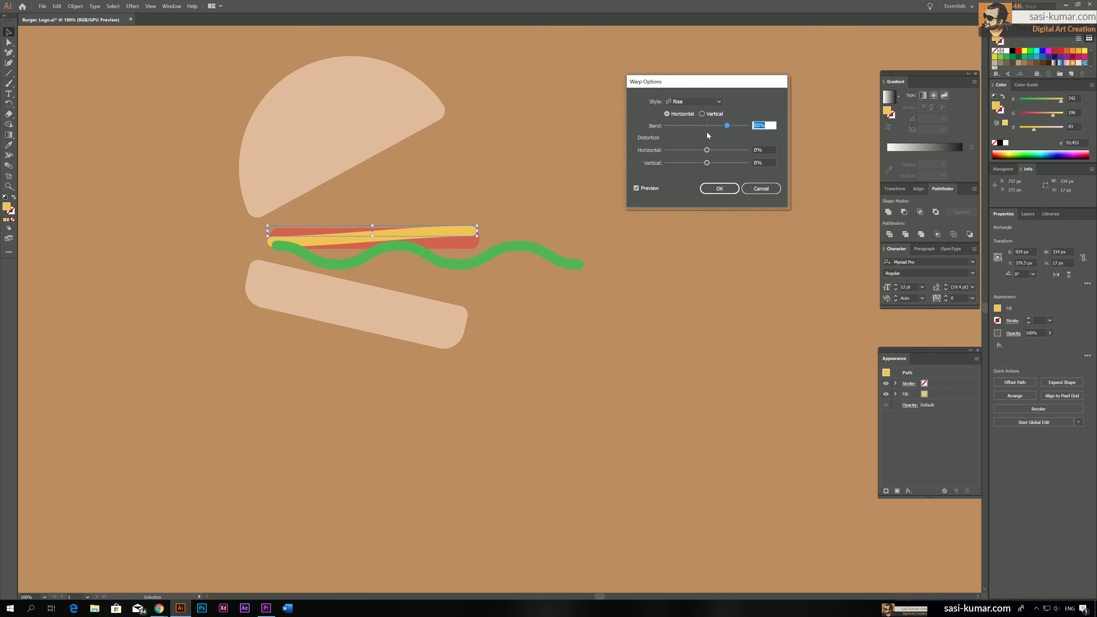
{"action": "left_click_drag", "start_coordinate": [726, 126], "coordinate": [730, 126]}
{"action": "left_click_drag", "start_coordinate": [706, 150], "coordinate": [719, 152]}
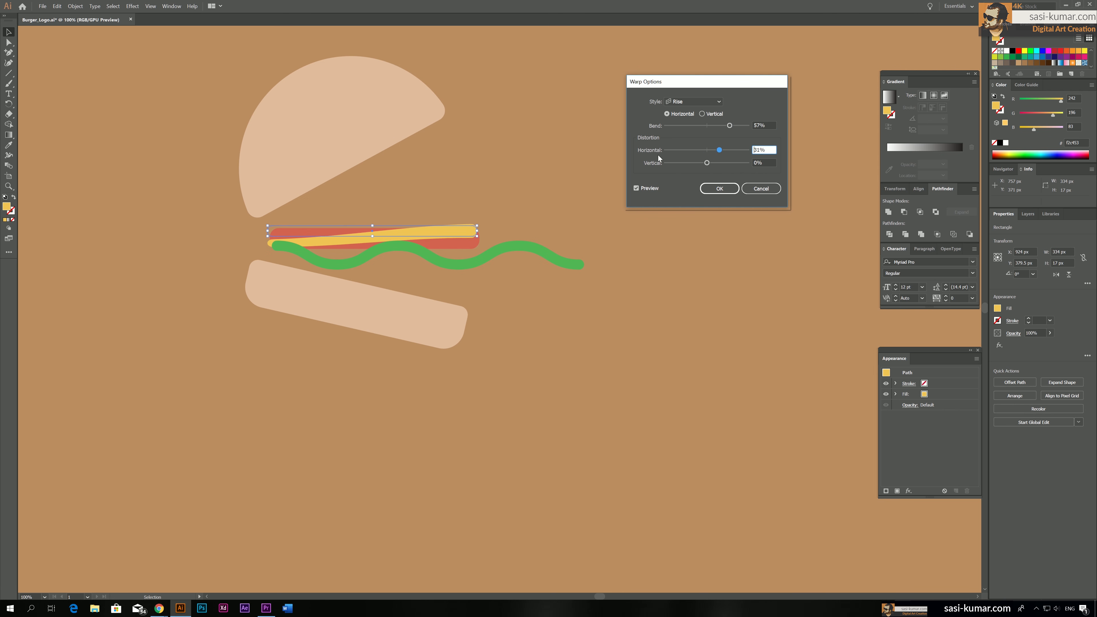
{"action": "left_click_drag", "start_coordinate": [720, 150], "coordinate": [736, 126]}
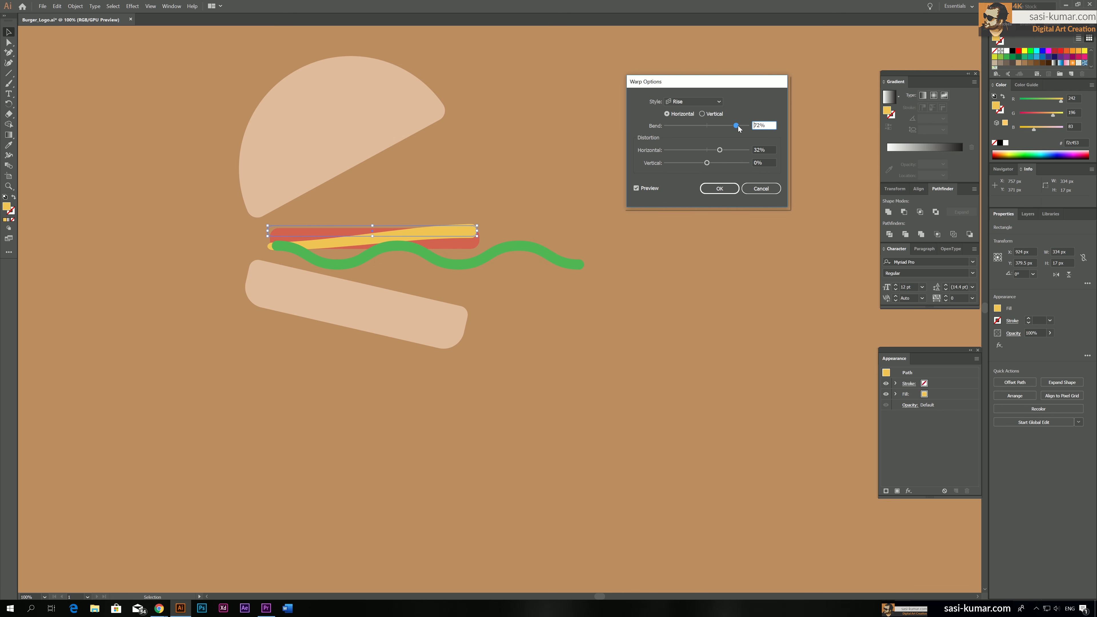
{"action": "left_click", "coordinate": [721, 189]}
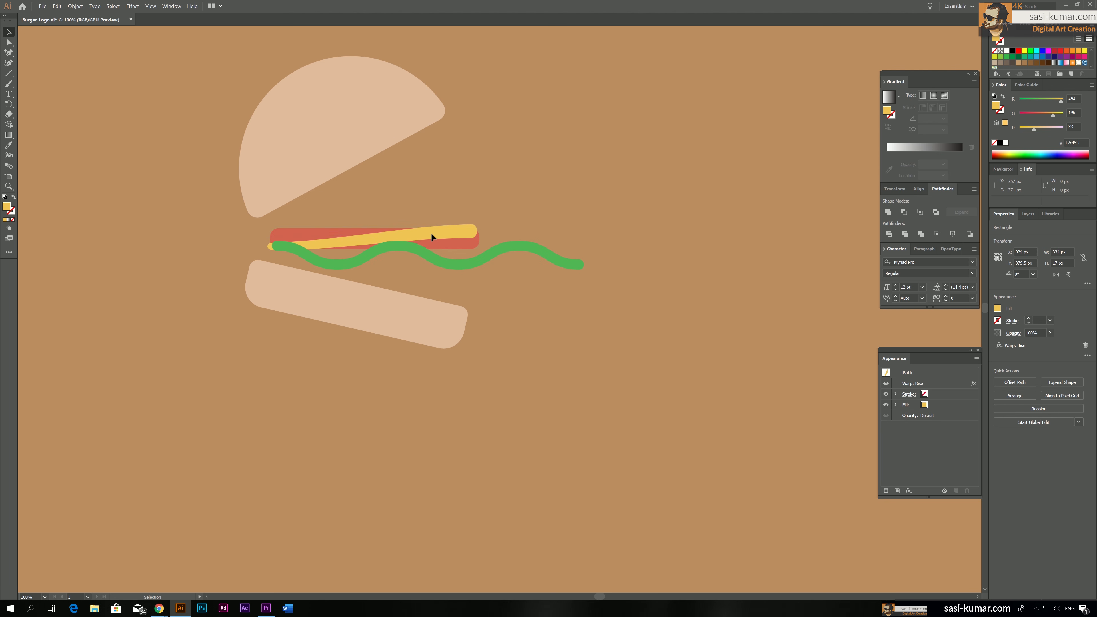
Step: Rotate the yellow cheese about 2.5° counterclockwise and raise it to just below the top bun
{"action": "left_click_drag", "start_coordinate": [421, 223], "coordinate": [439, 192]}
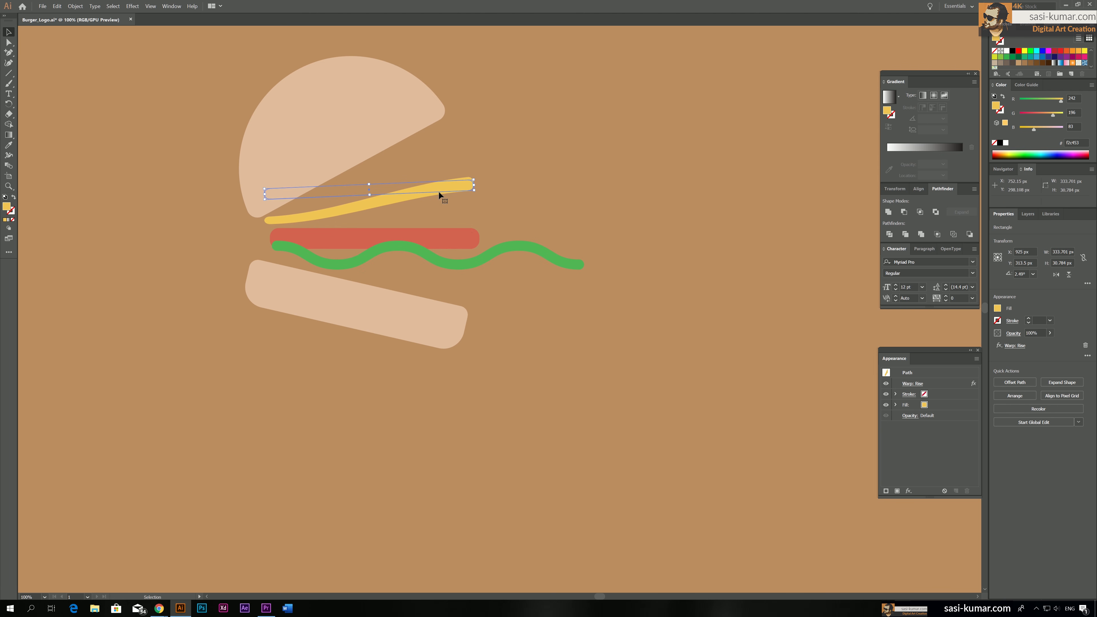
{"action": "left_click", "coordinate": [571, 227]}
Step: Apply a horizontal Arch warp to the red patty with 9% bend and 43% horizontal distortion
{"action": "left_click", "coordinate": [445, 243]}
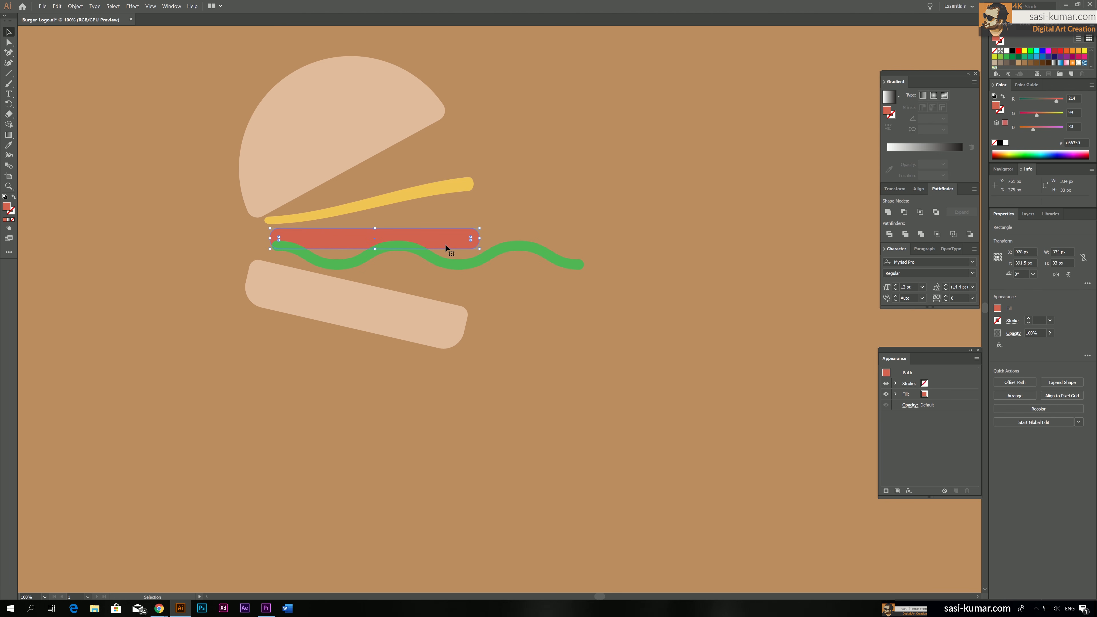
{"action": "left_click", "coordinate": [446, 191]}
{"action": "left_click", "coordinate": [444, 244]}
{"action": "left_click", "coordinate": [133, 6]}
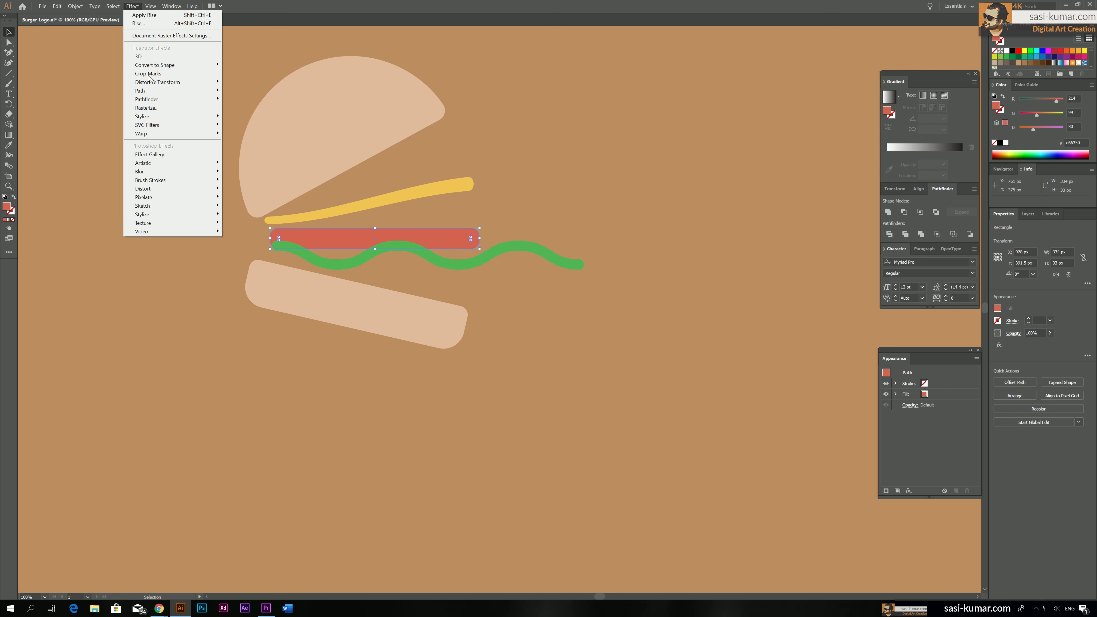
{"action": "mouse_move", "coordinate": [208, 134]}
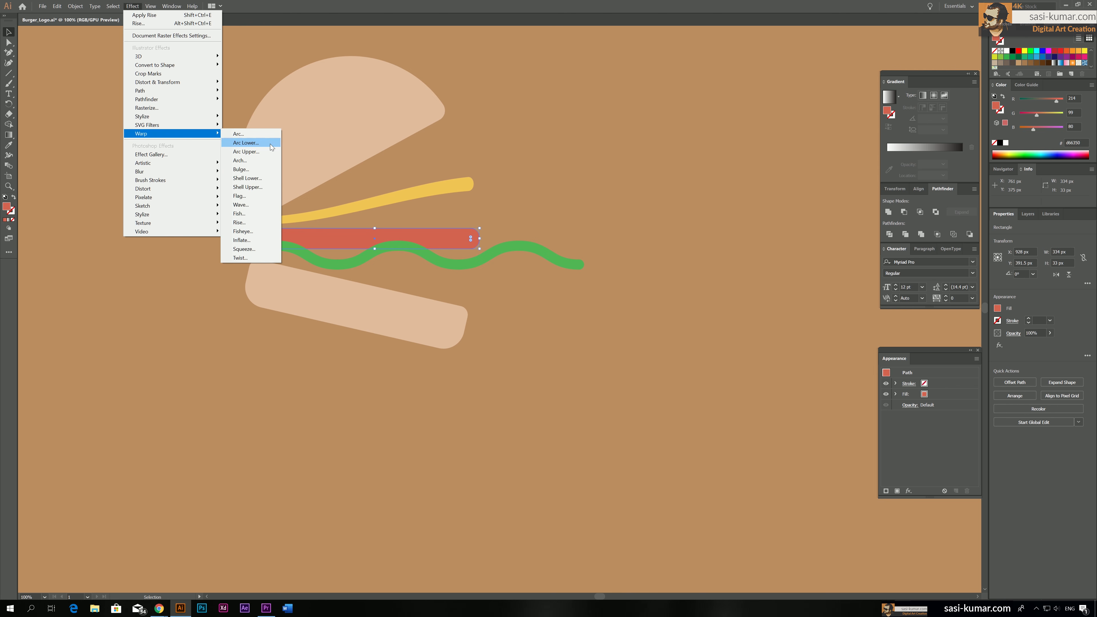
{"action": "left_click", "coordinate": [266, 161]}
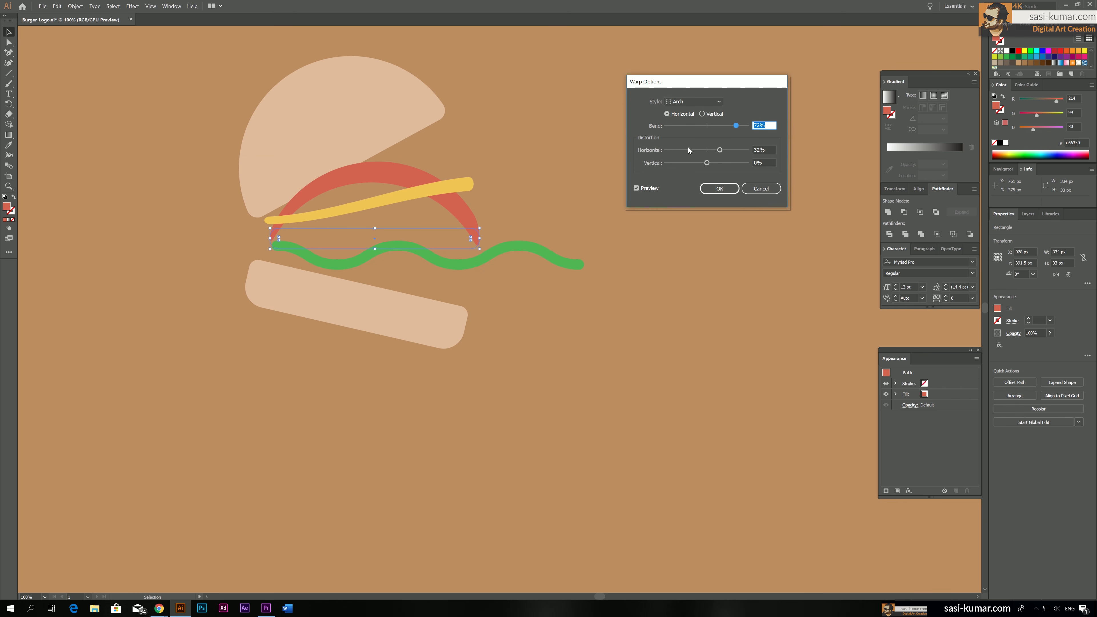
{"action": "left_click_drag", "start_coordinate": [736, 125], "coordinate": [720, 150]}
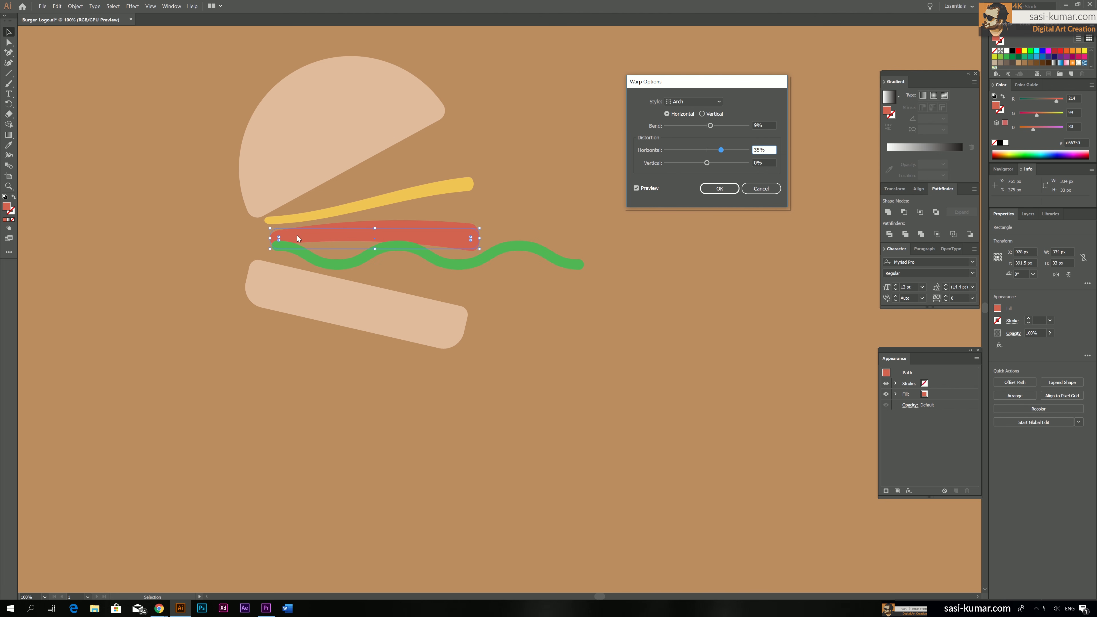
{"action": "left_click_drag", "start_coordinate": [721, 150], "coordinate": [725, 152]}
{"action": "left_click", "coordinate": [723, 193]}
Step: Rotate the red patty about 1.7° counterclockwise and raise it slightly closer to the cheese
{"action": "left_click_drag", "start_coordinate": [482, 226], "coordinate": [462, 233]}
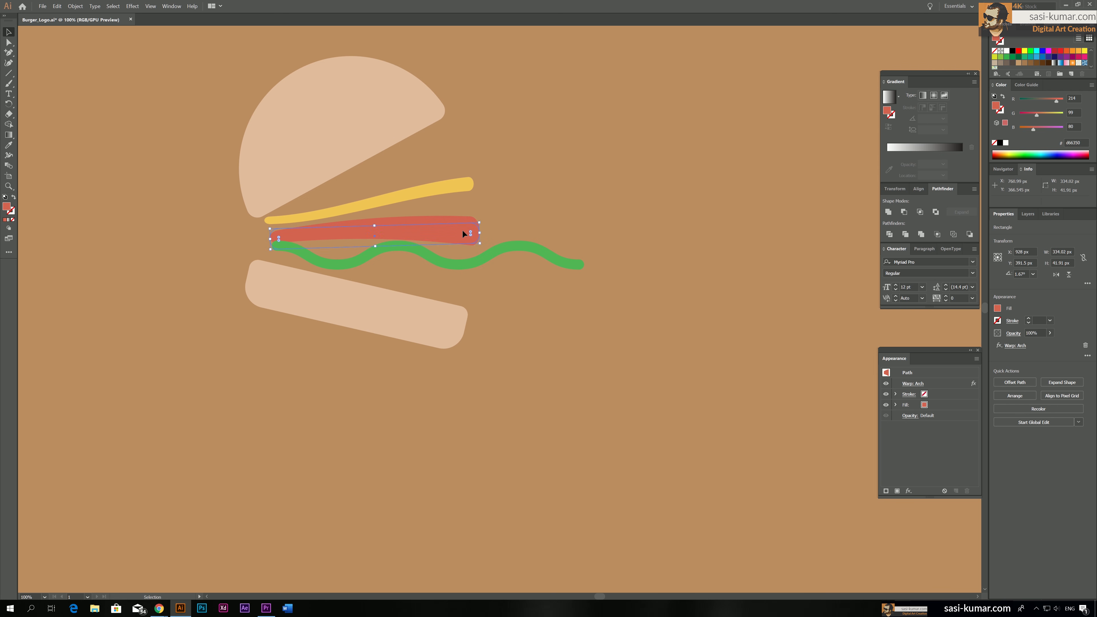
{"action": "left_click", "coordinate": [376, 201]}
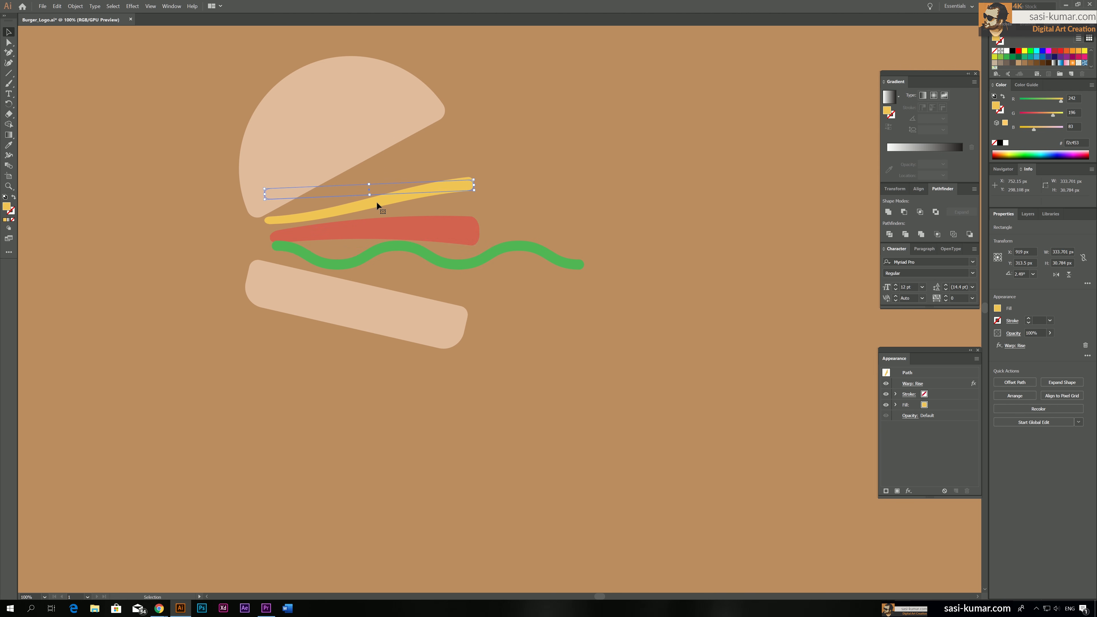
{"action": "left_click_drag", "start_coordinate": [378, 201], "coordinate": [376, 224]}
{"action": "left_click", "coordinate": [378, 227], "text": "shift"}
{"action": "left_click", "coordinate": [553, 146]}
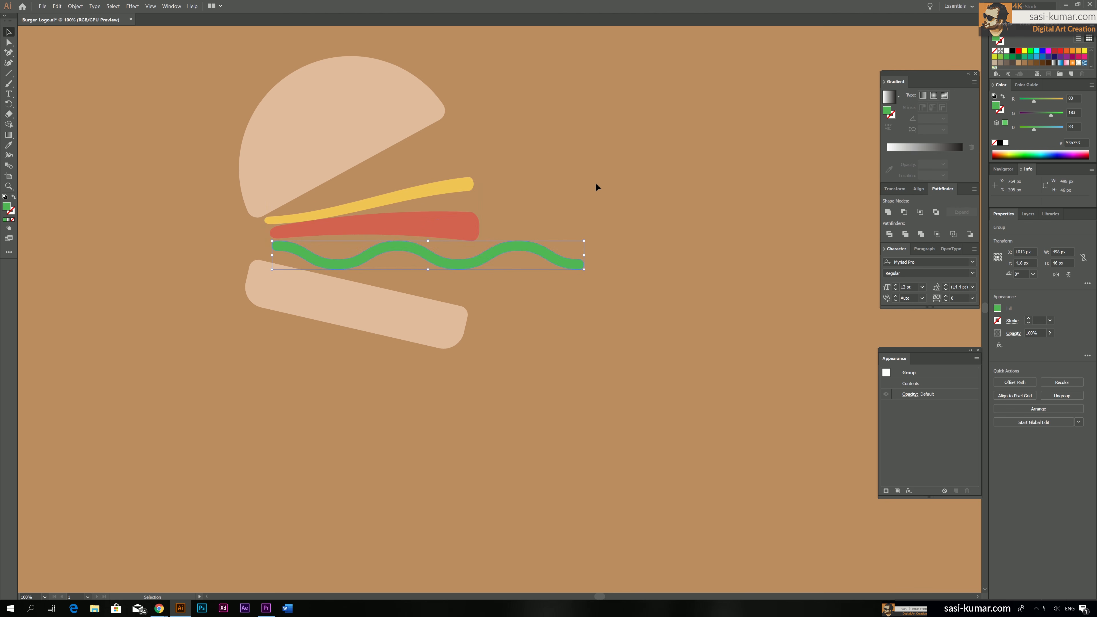
Step: Apply a horizontal Wave warp to the green lettuce with 19% bend and 69% horizontal distortion
{"action": "left_click", "coordinate": [467, 262]}
{"action": "left_click", "coordinate": [131, 6]}
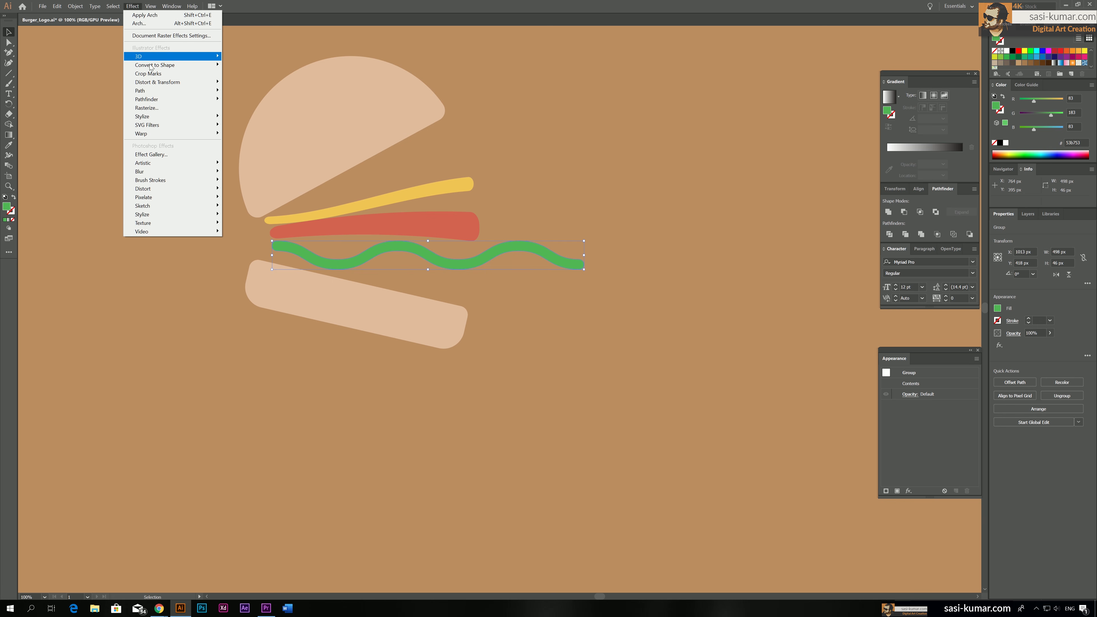
{"action": "mouse_move", "coordinate": [192, 138]}
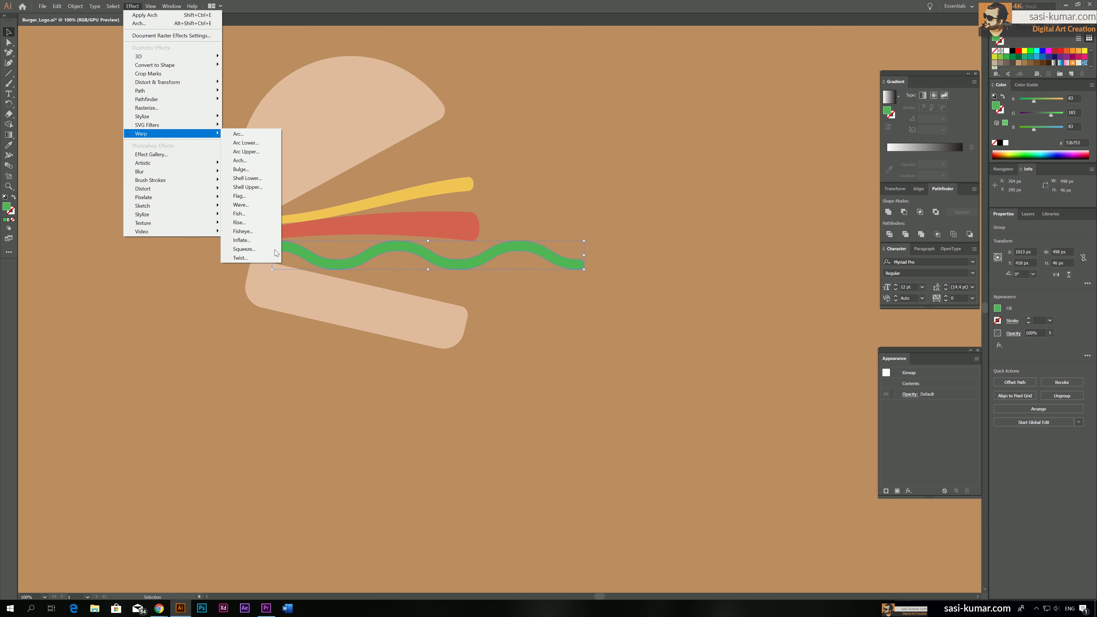
{"action": "left_click", "coordinate": [240, 204]}
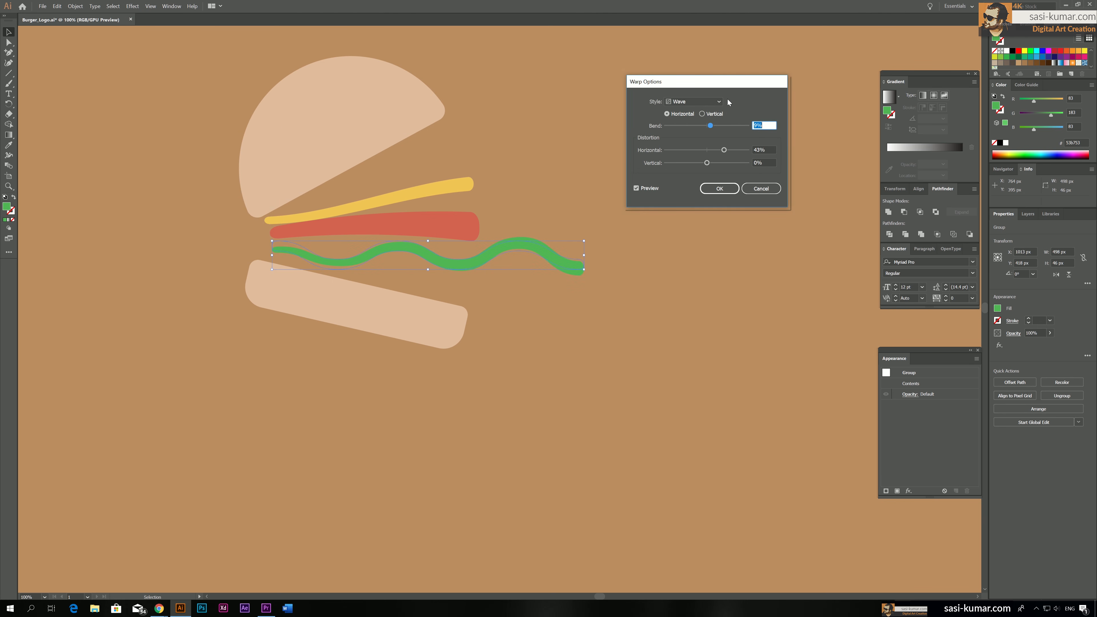
{"action": "left_click_drag", "start_coordinate": [730, 82], "coordinate": [678, 72]}
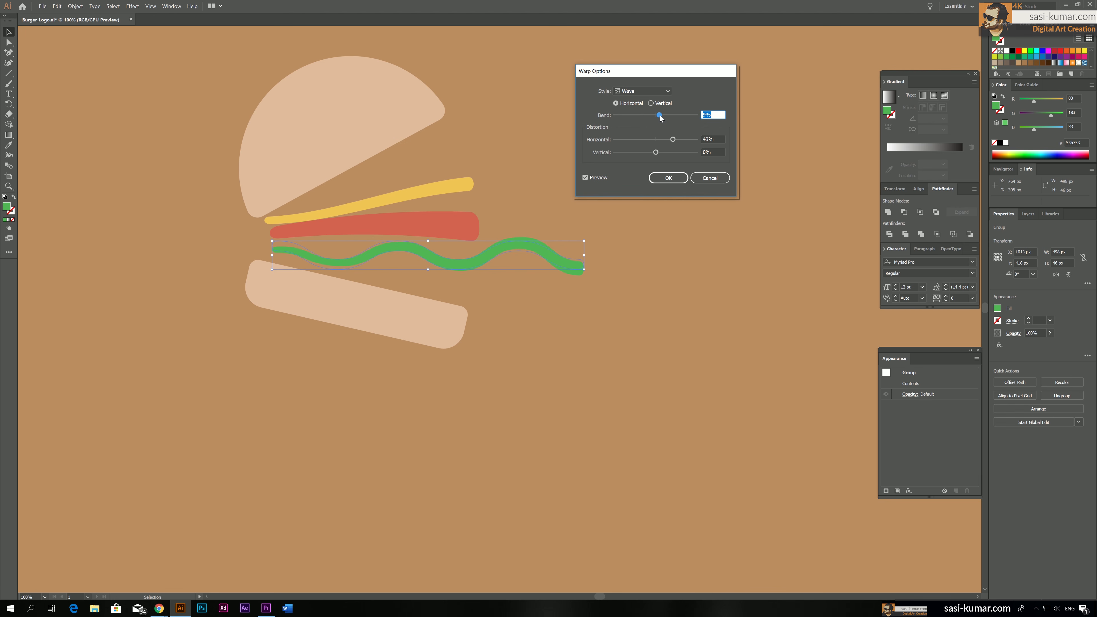
{"action": "left_click_drag", "start_coordinate": [660, 115], "coordinate": [661, 116]}
{"action": "mouse_move", "coordinate": [672, 139]}
{"action": "left_mouse_down"}
{"action": "mouse_move", "coordinate": [686, 142]}
{"action": "mouse_move", "coordinate": [667, 118]}
{"action": "left_mouse_up"}
{"action": "left_click_drag", "start_coordinate": [667, 117], "coordinate": [665, 118]}
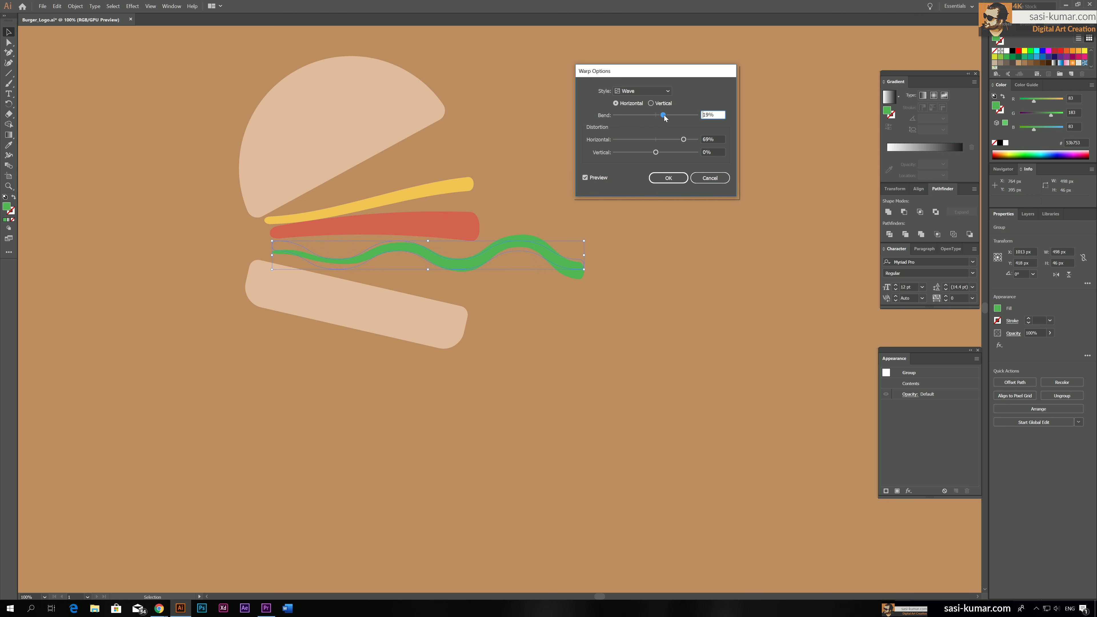
{"action": "left_click", "coordinate": [668, 177]}
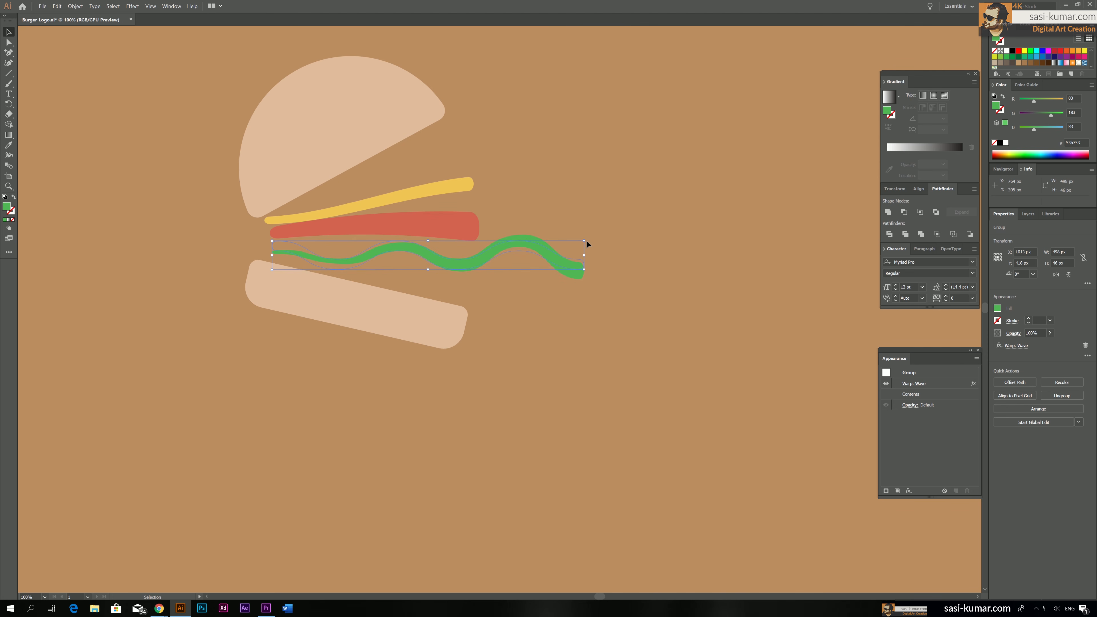
Step: Rotate the green lettuce clockwise so its wide end hangs down, and set its thin end just under the patty
{"action": "left_click_drag", "start_coordinate": [587, 239], "coordinate": [588, 261]}
{"action": "left_click_drag", "start_coordinate": [511, 258], "coordinate": [507, 257]}
{"action": "left_click", "coordinate": [548, 200]}
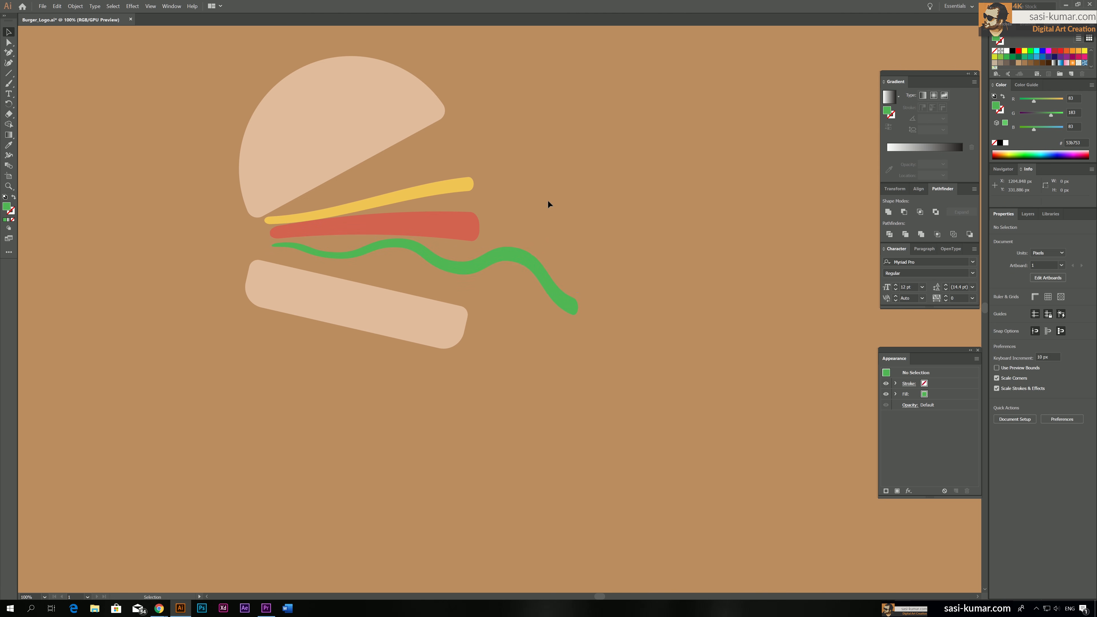
Step: Move the bottom bun slightly up and to the right, closer to the fillings, and deselect it
{"action": "left_click_drag", "start_coordinate": [540, 200], "coordinate": [545, 201]}
{"action": "left_click", "coordinate": [444, 225]}
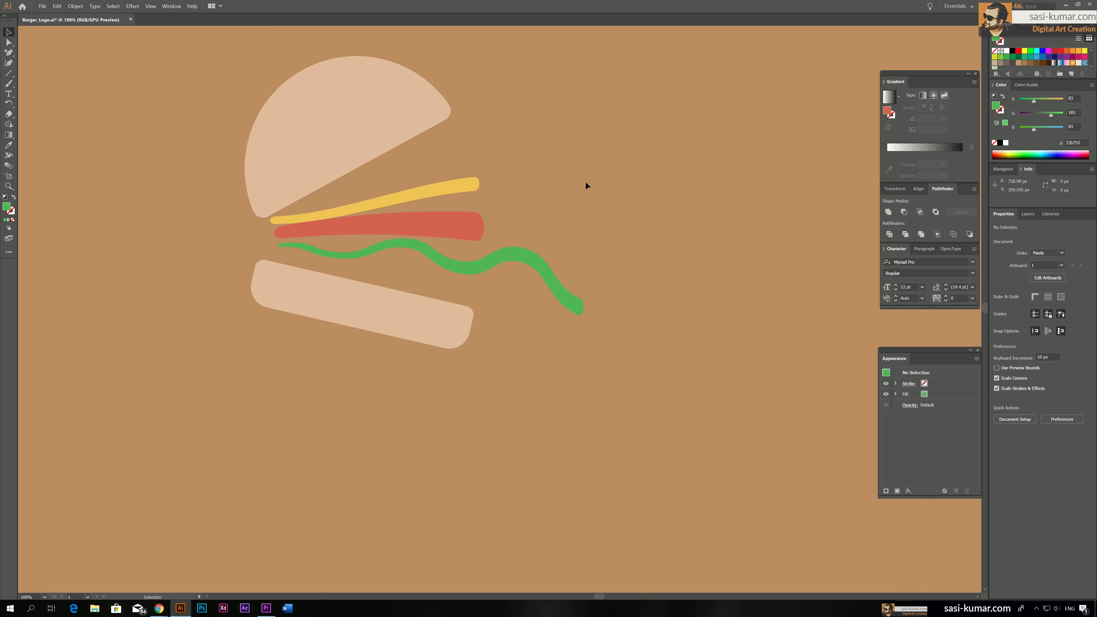
{"action": "left_click", "coordinate": [585, 181]}
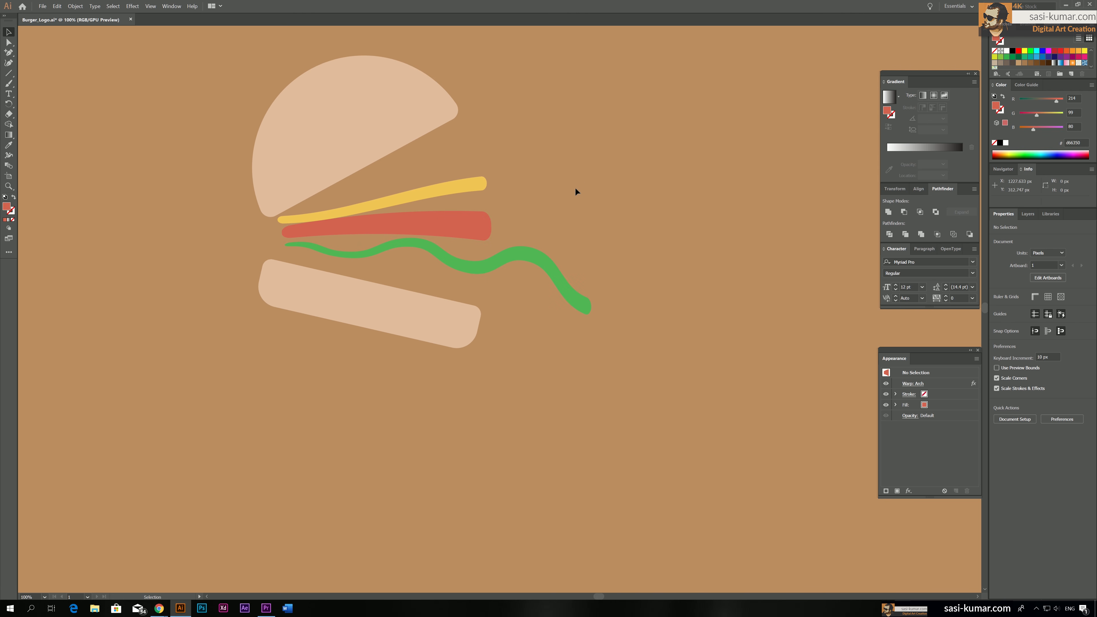
{"action": "left_click_drag", "start_coordinate": [305, 300], "coordinate": [313, 291]}
{"action": "left_click", "coordinate": [607, 322]}
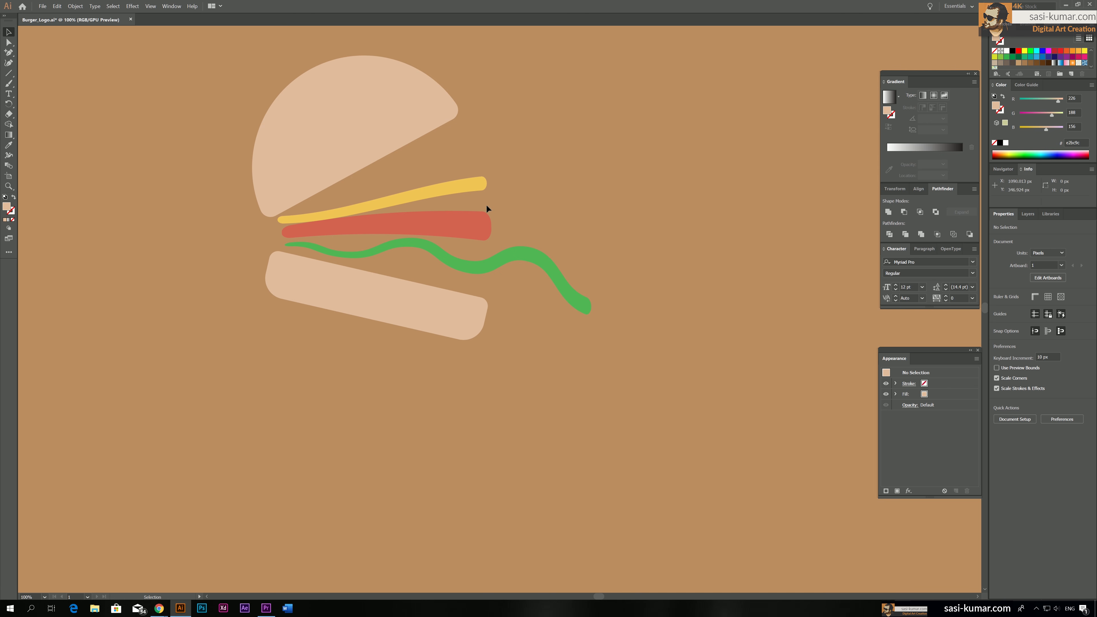
Step: Expand the appearance of the lettuce, patty and cheese together to turn their warps into plain paths
{"action": "left_click", "coordinate": [444, 262]}
{"action": "left_click", "coordinate": [452, 225], "text": "shift"}
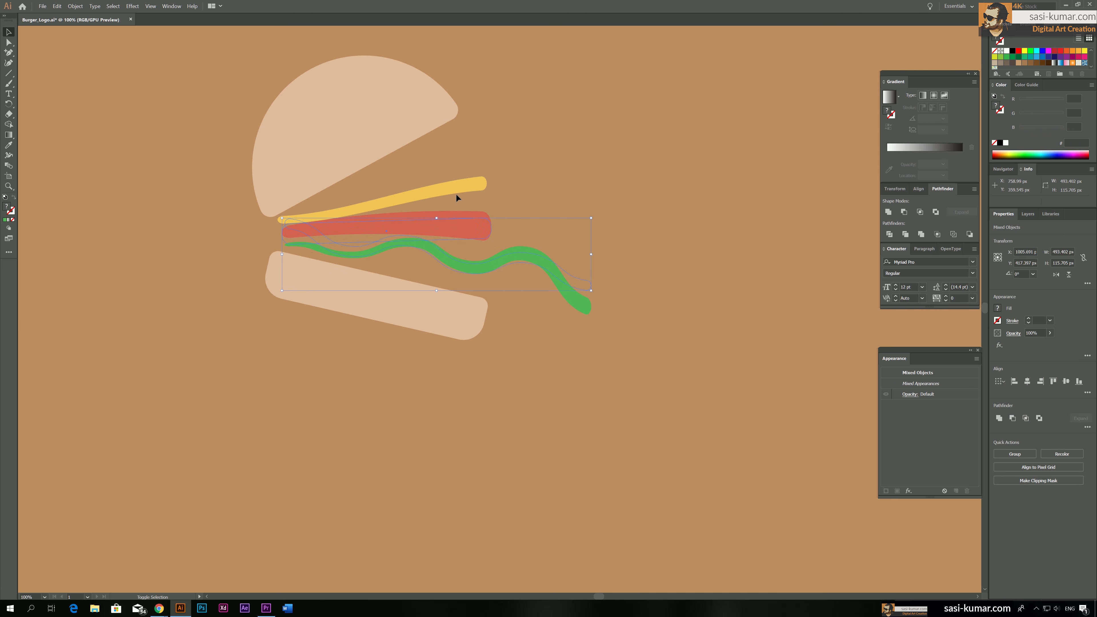
{"action": "left_click", "coordinate": [455, 192], "text": "shift"}
{"action": "left_click", "coordinate": [75, 6]}
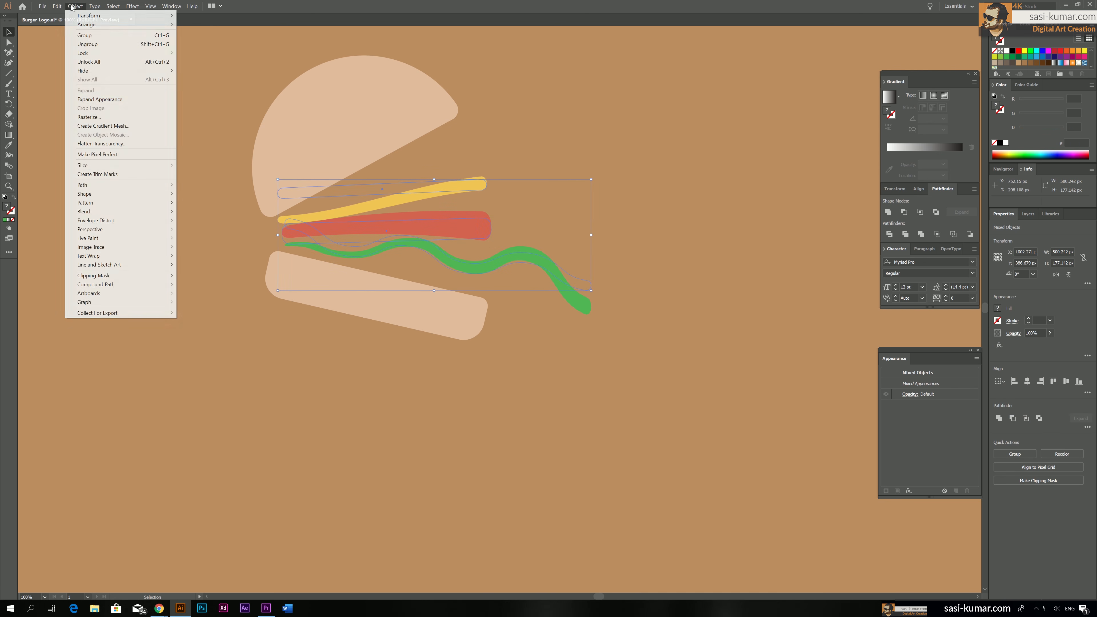
{"action": "left_click", "coordinate": [98, 102]}
{"action": "left_click", "coordinate": [467, 381]}
Step: Rotate the cheese counterclockwise and raise it so it runs along the top bun's cut edge
{"action": "left_click", "coordinate": [441, 189]}
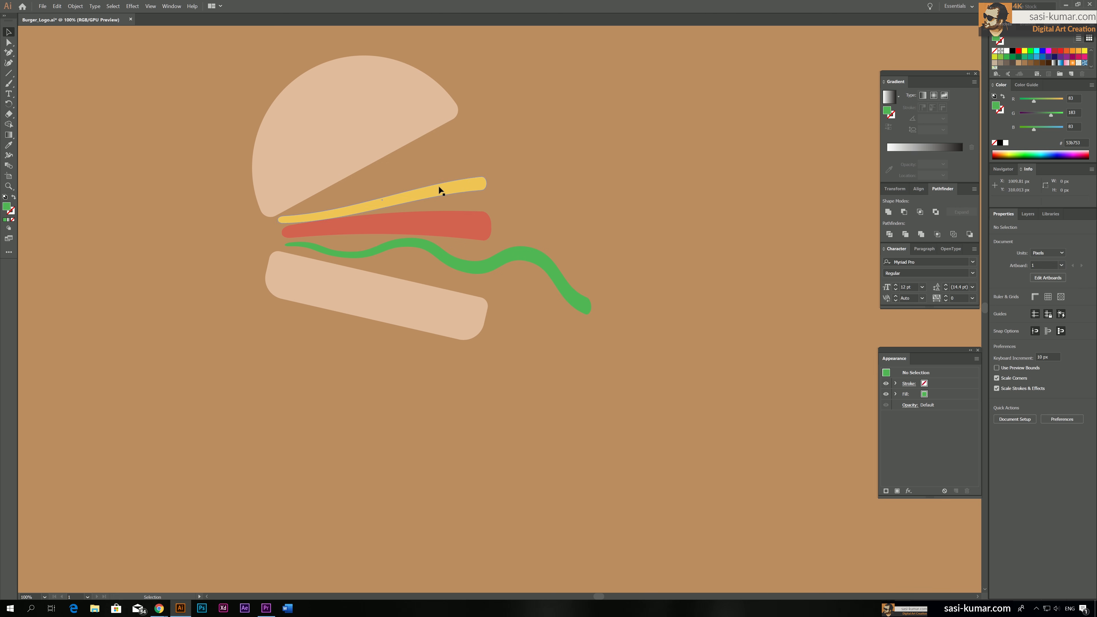
{"action": "left_click_drag", "start_coordinate": [490, 173], "coordinate": [486, 162]}
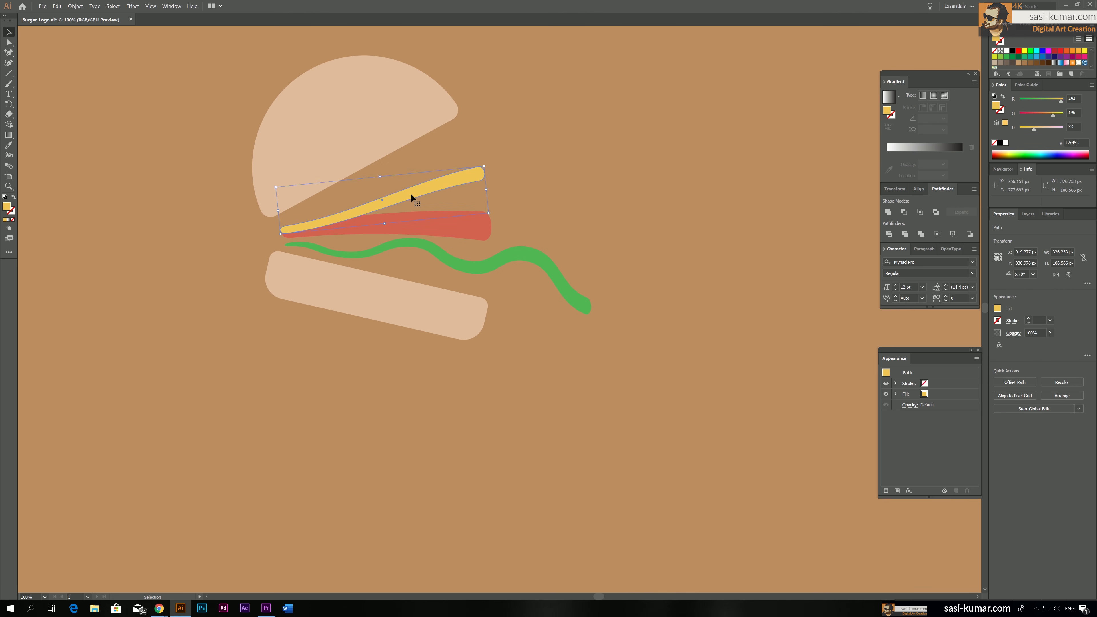
{"action": "left_click_drag", "start_coordinate": [411, 192], "coordinate": [409, 184]}
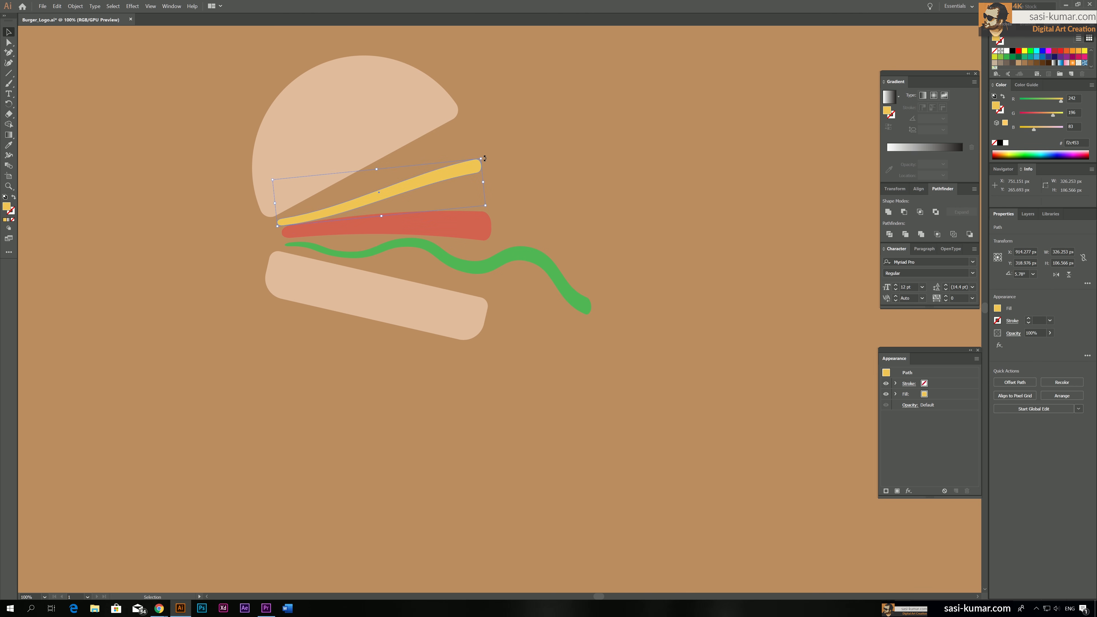
{"action": "left_click_drag", "start_coordinate": [484, 158], "coordinate": [431, 156]}
Step: Rotate the red patty about 1.3° counterclockwise around its narrow left end
{"action": "left_click", "coordinate": [443, 214]}
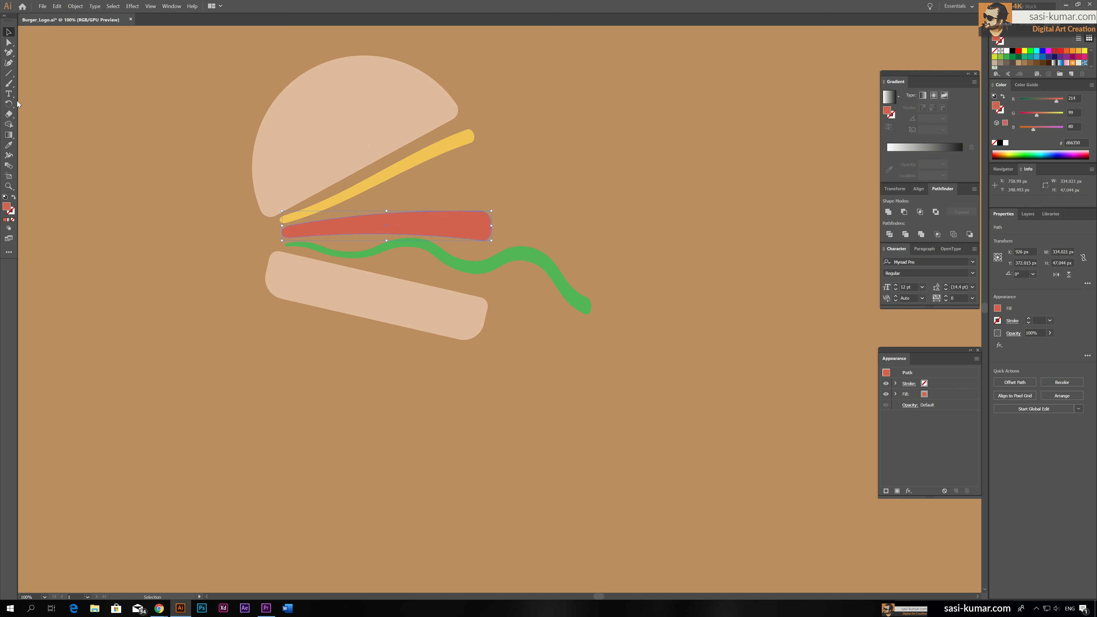
{"action": "left_click", "coordinate": [9, 103]}
{"action": "left_click_drag", "start_coordinate": [461, 223], "coordinate": [473, 208]}
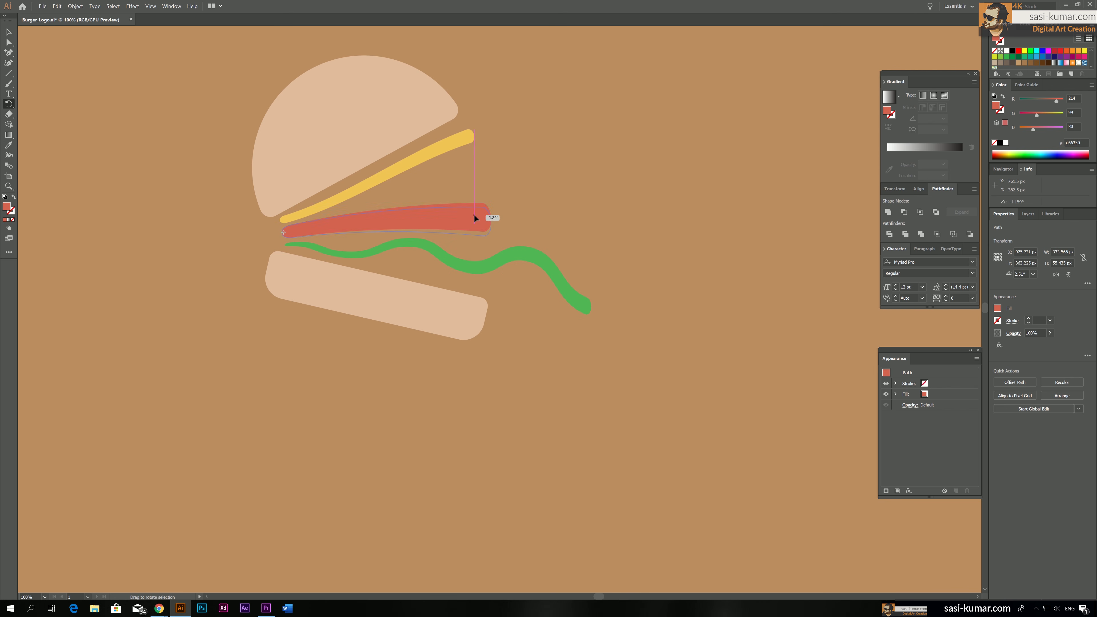
{"action": "left_click", "coordinate": [8, 31]}
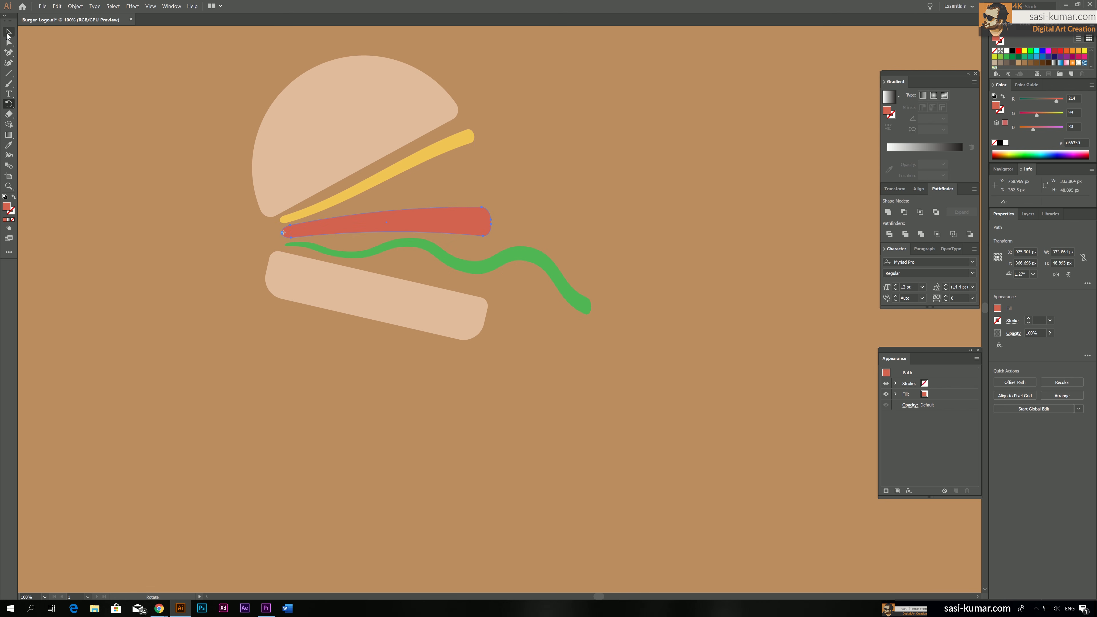
Step: Rotate the yellow cheese slightly clockwise around its narrow left end, opening a gap below the top bun
{"action": "left_click", "coordinate": [441, 150]}
{"action": "left_click", "coordinate": [12, 102]}
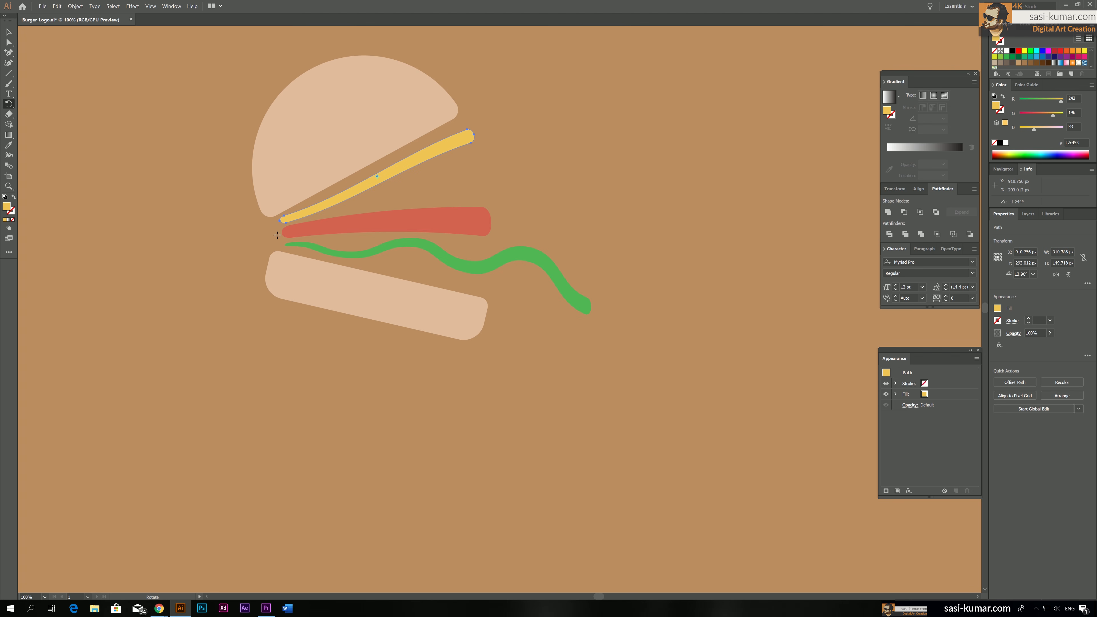
{"action": "left_click_drag", "start_coordinate": [456, 142], "coordinate": [467, 155]}
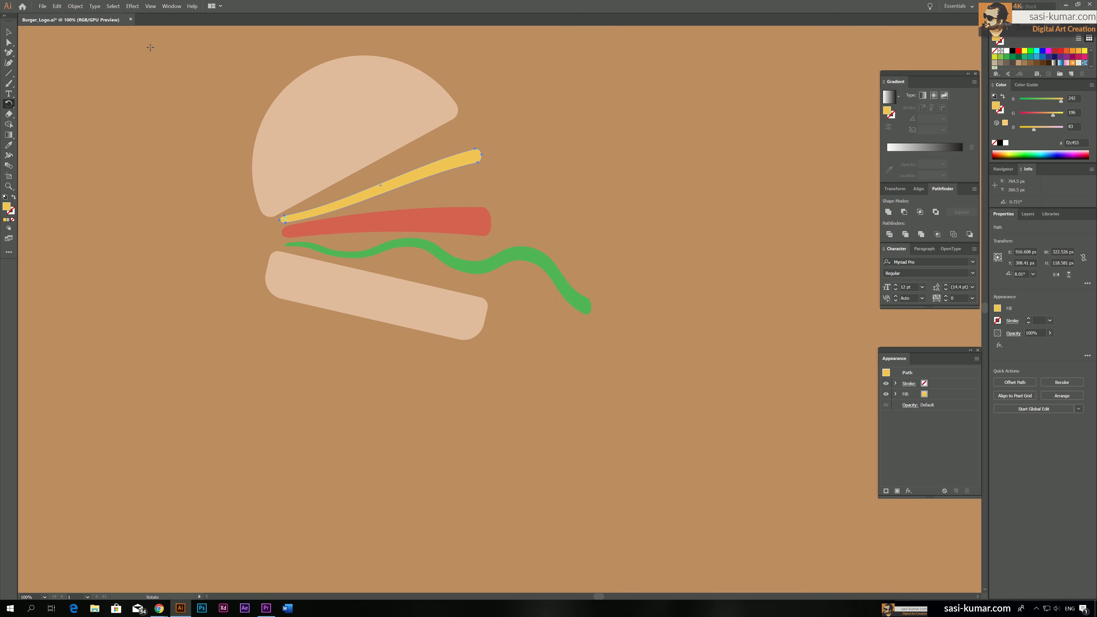
Step: Rotate the green lettuce slightly clockwise around its thin left end and deselect it
{"action": "left_click", "coordinate": [9, 33]}
{"action": "left_click", "coordinate": [430, 251]}
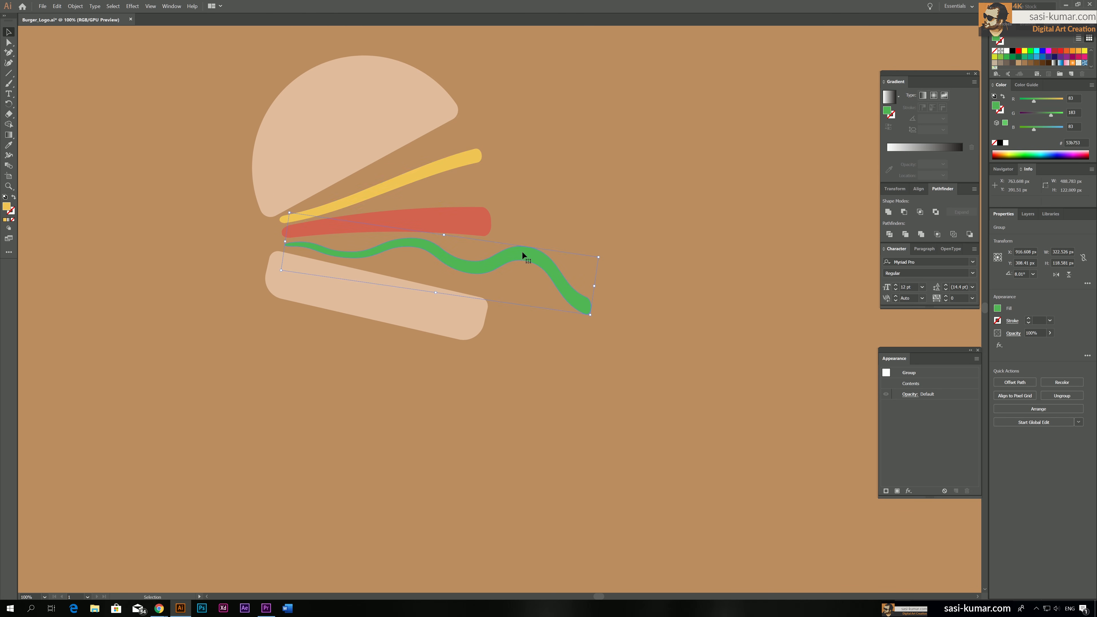
{"action": "left_click", "coordinate": [9, 103]}
{"action": "left_click_drag", "start_coordinate": [565, 292], "coordinate": [566, 303]}
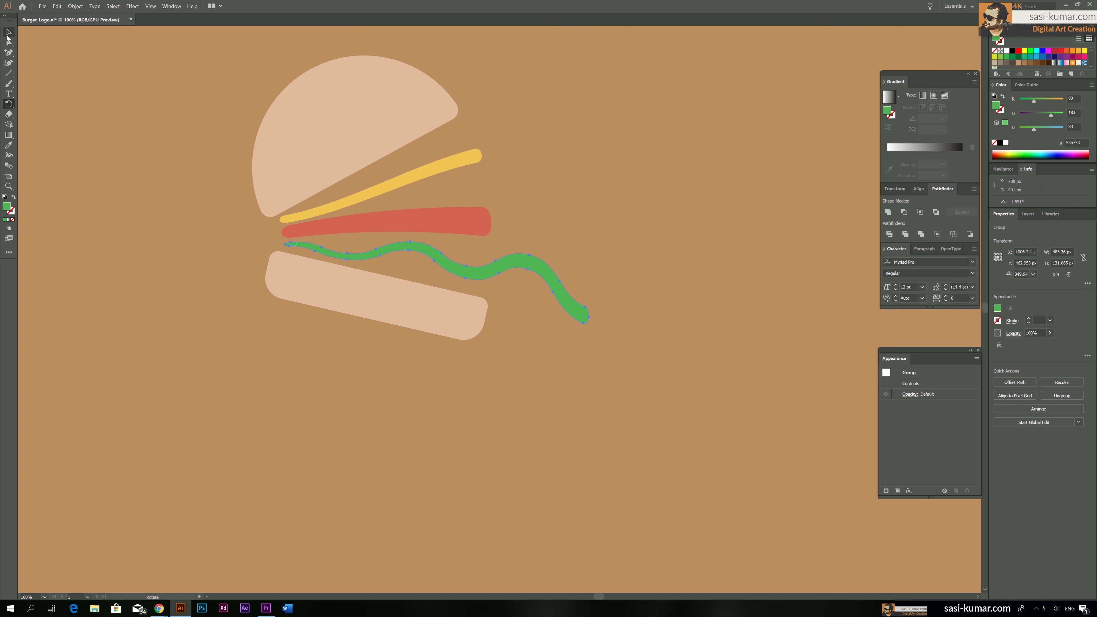
{"action": "left_click", "coordinate": [8, 32]}
{"action": "left_click", "coordinate": [638, 113]}
Step: Move the whole burger slightly down and rotate it counterclockwise around the point where the layers meet at its left
{"action": "key", "text": "ctrl+minus"}
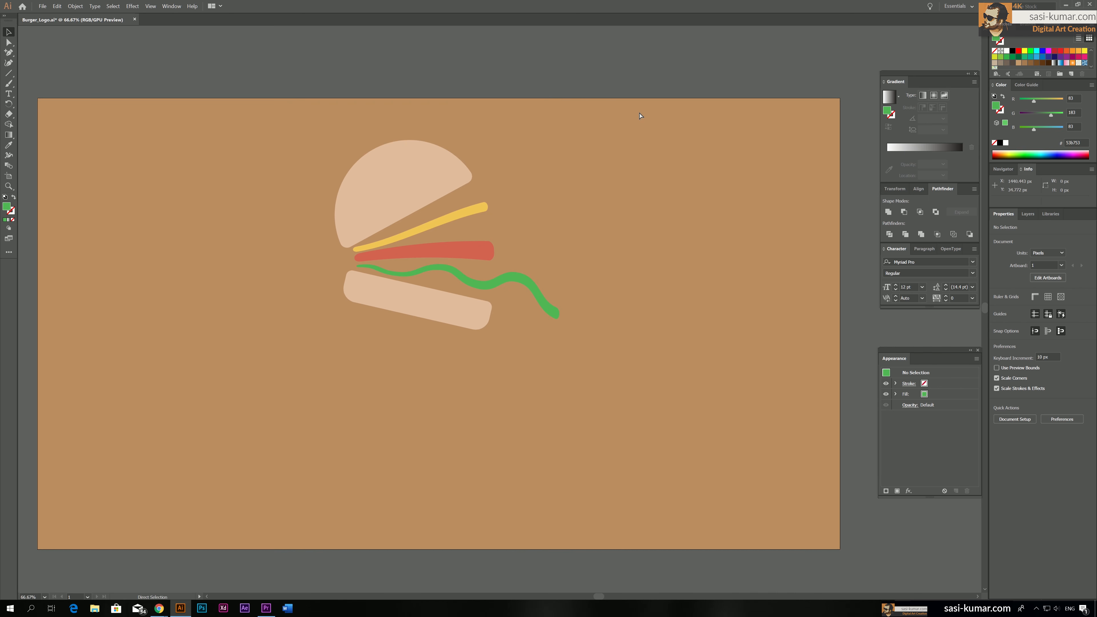
{"action": "key", "text": "ctrl+a"}
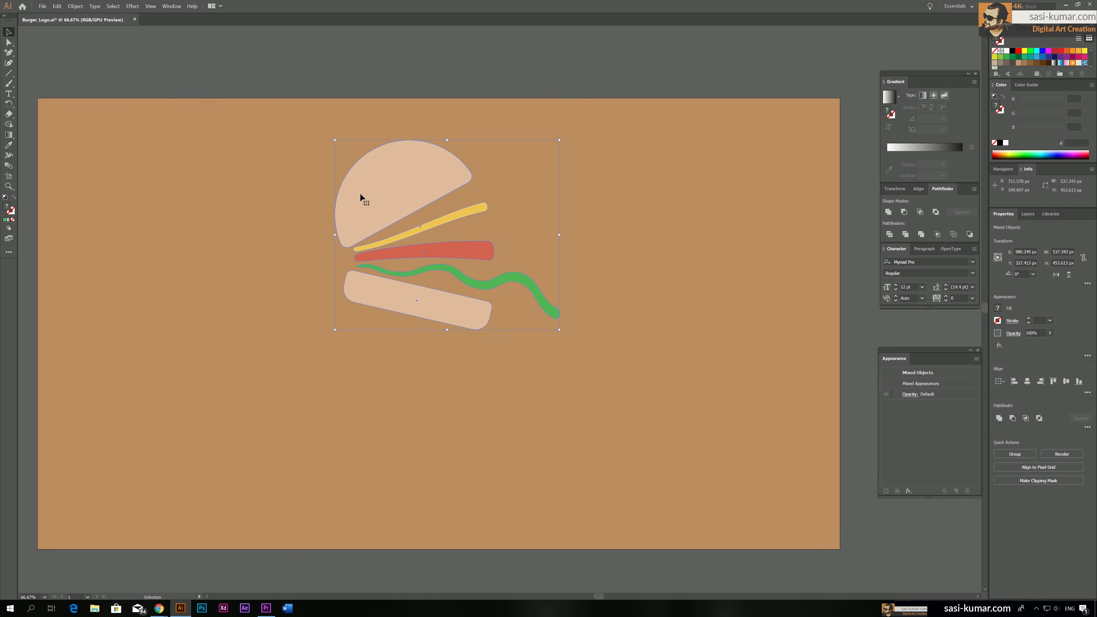
{"action": "left_click_drag", "start_coordinate": [365, 184], "coordinate": [367, 208]}
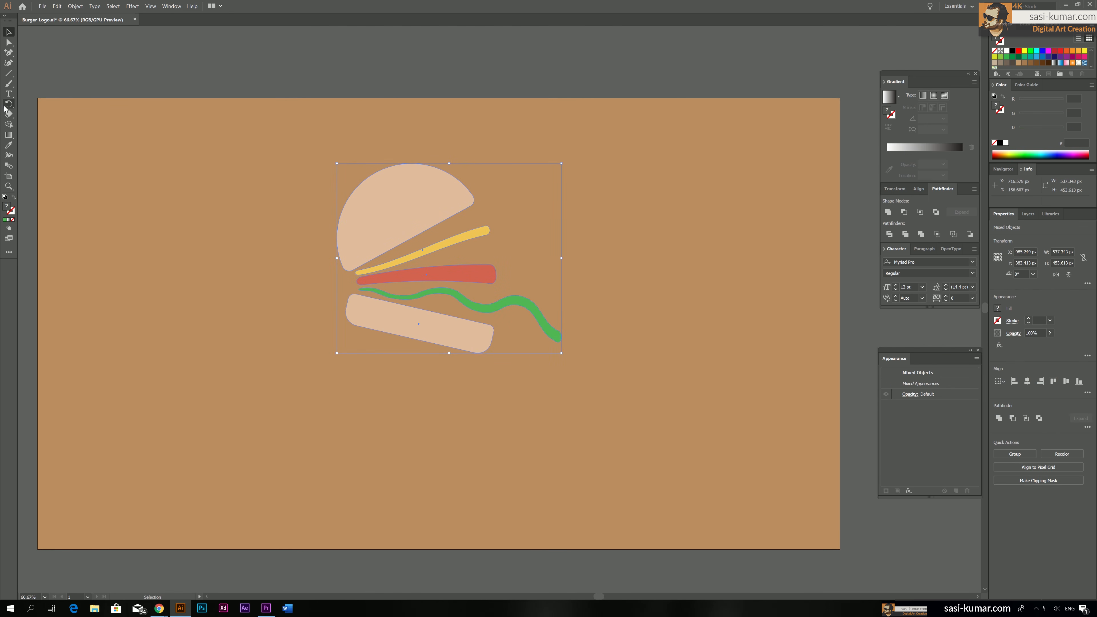
{"action": "key", "text": "r"}
{"action": "mouse_move", "coordinate": [491, 273]}
{"action": "left_mouse_down"}
{"action": "mouse_move", "coordinate": [490, 249]}
{"action": "mouse_move", "coordinate": [489, 260]}
{"action": "left_mouse_up"}
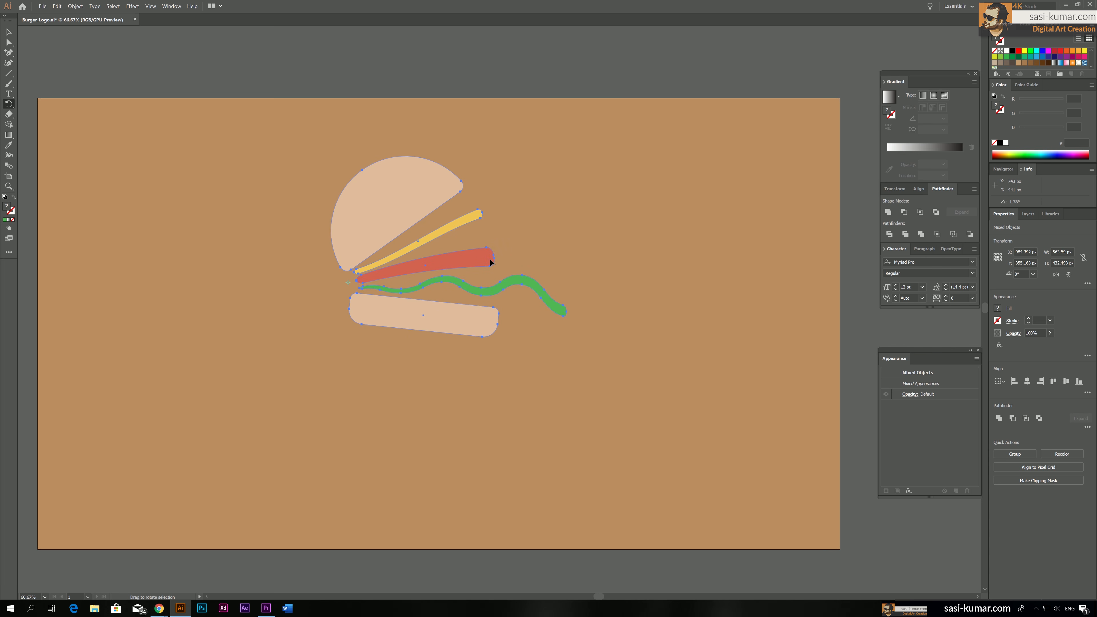
{"action": "left_click", "coordinate": [9, 31]}
{"action": "left_click", "coordinate": [426, 67]}
Step: Move the whole burger further down the artboard, deselect it and save the document
{"action": "left_click_drag", "start_coordinate": [391, 68], "coordinate": [401, 75]}
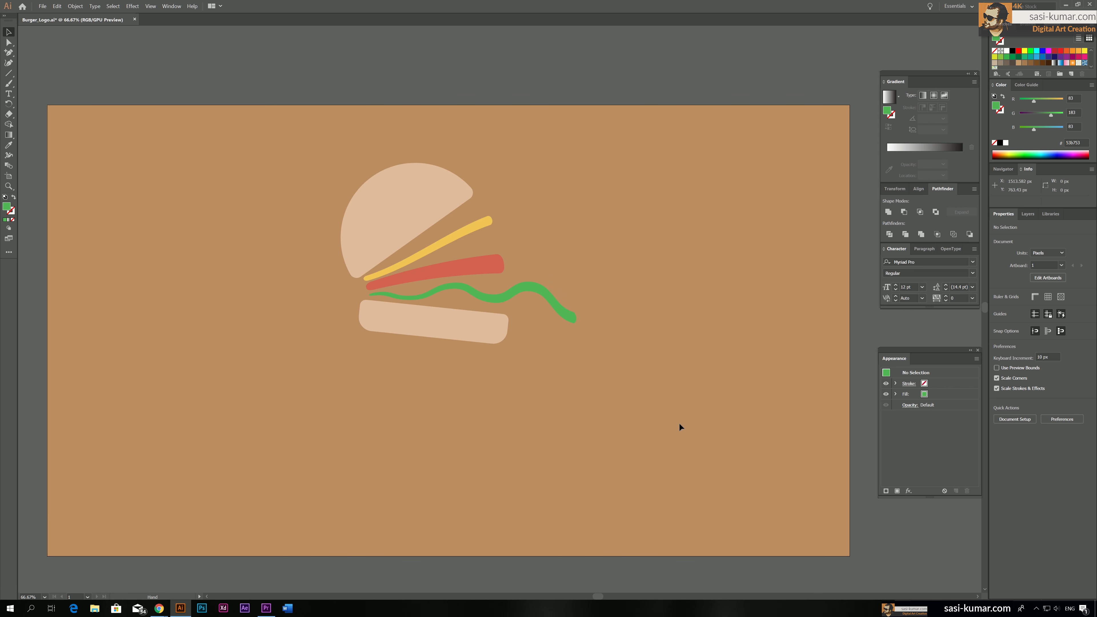
{"action": "key", "text": "ctrl+a"}
{"action": "left_click_drag", "start_coordinate": [422, 202], "coordinate": [421, 221]}
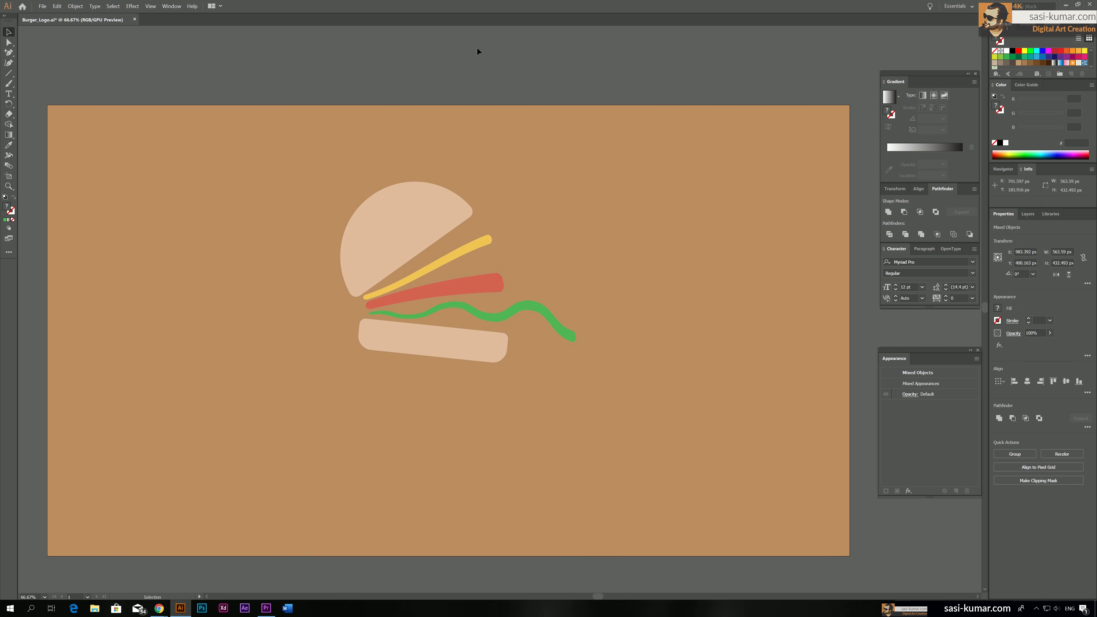
{"action": "left_click", "coordinate": [477, 47]}
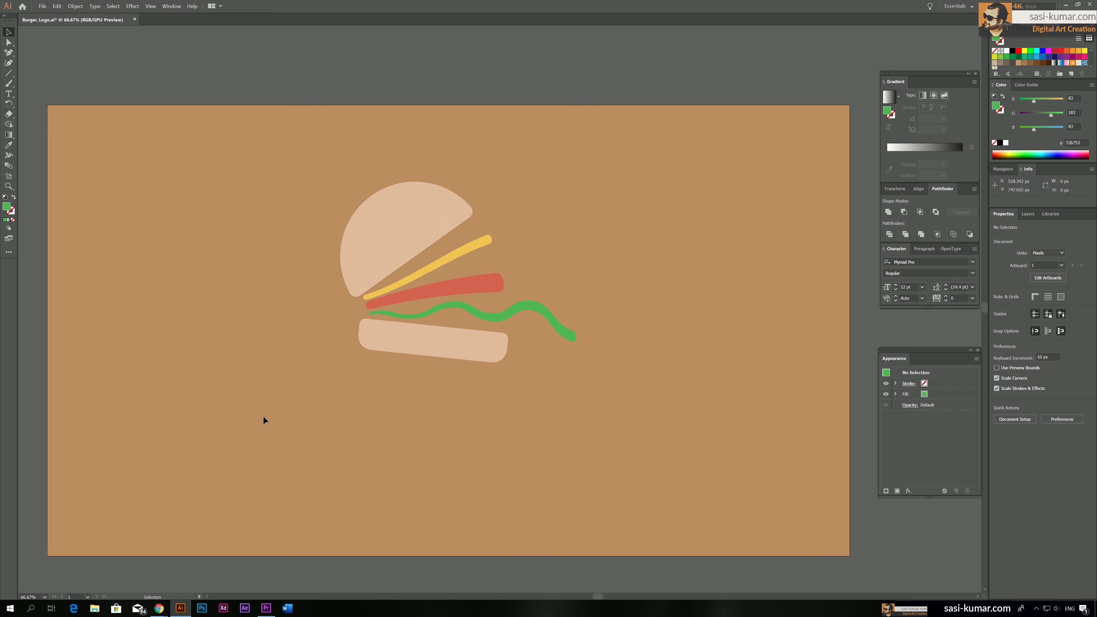
{"action": "key", "text": "ctrl+s"}
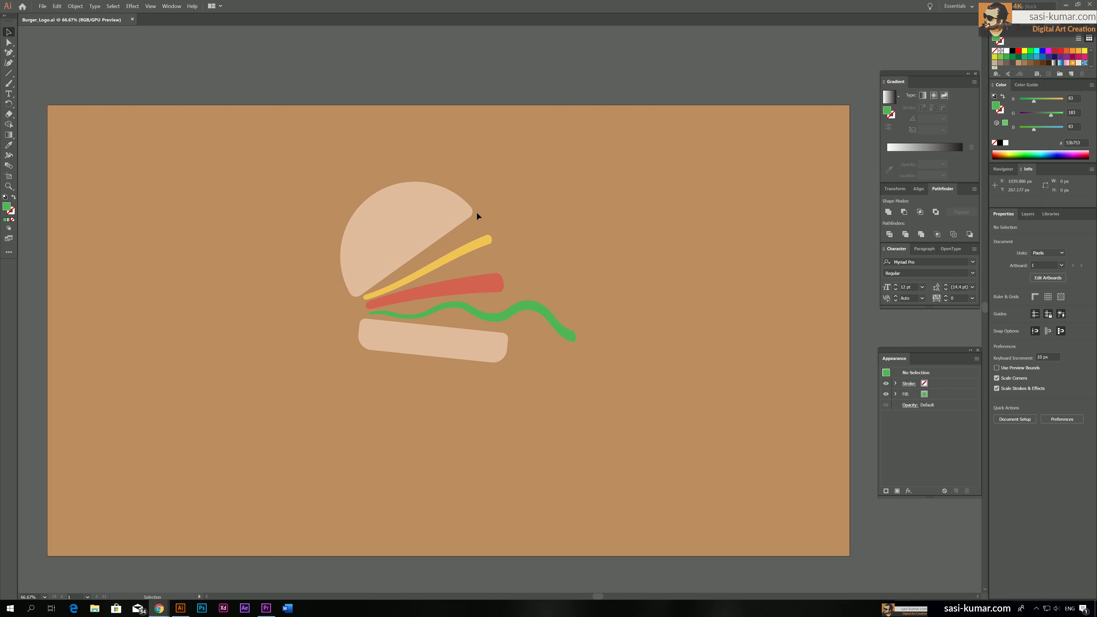
Step: Draw a diagonal line about 303 px wide and 242 px high across the top bun, just above its cut edge
{"action": "key", "text": "a"}
{"action": "key", "text": "ctrl+plus"}
{"action": "key", "text": "ctrl+plus"}
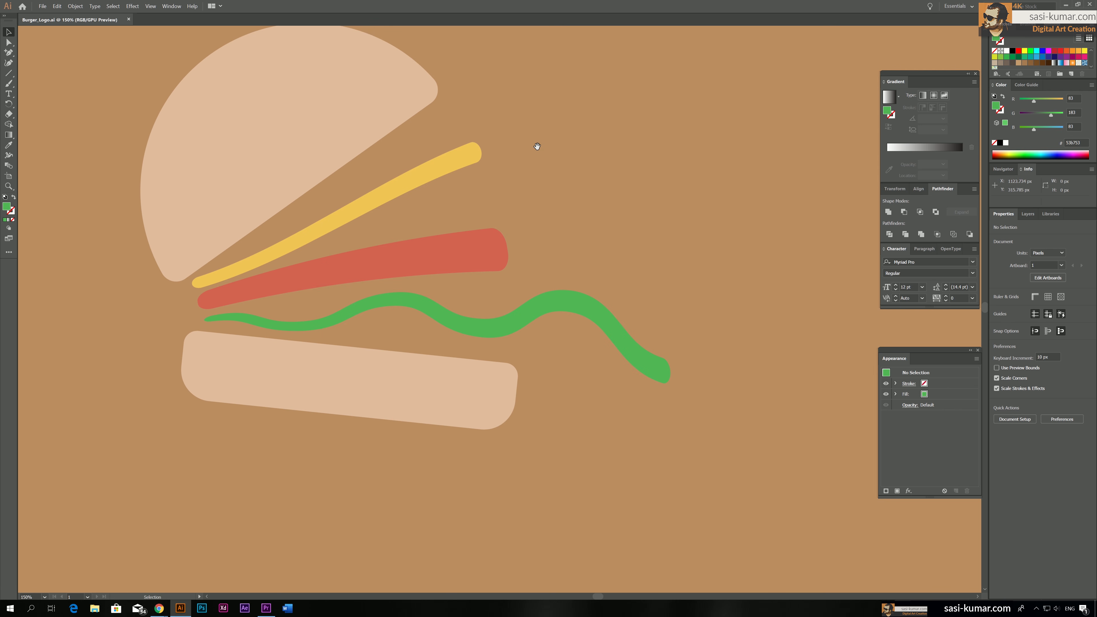
{"action": "left_click_drag", "start_coordinate": [537, 147], "coordinate": [547, 167]}
{"action": "left_click", "coordinate": [8, 73]}
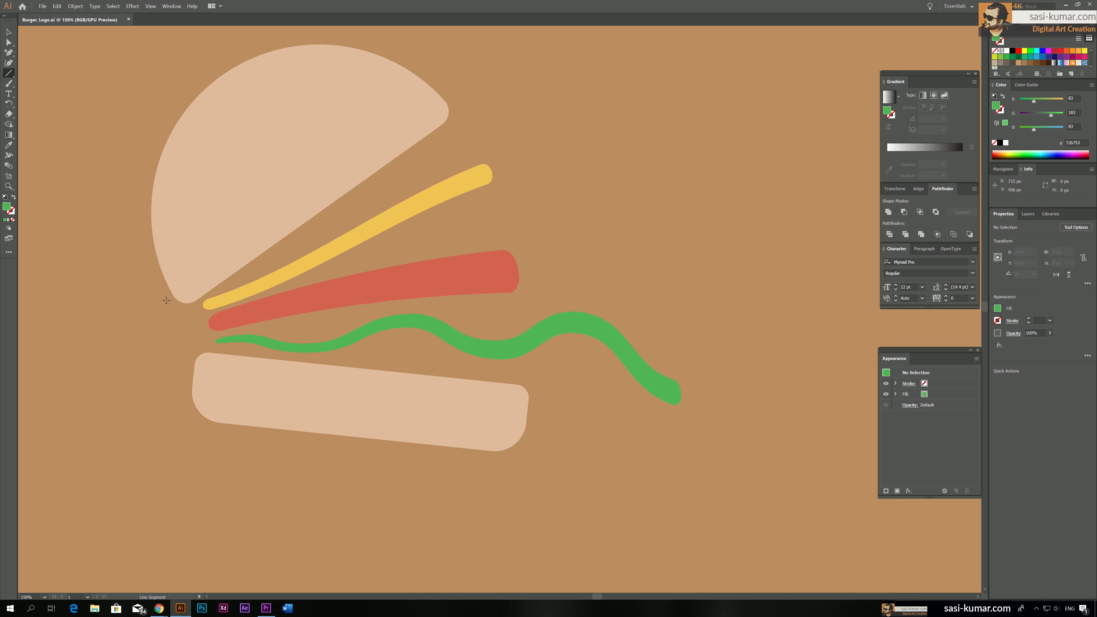
{"action": "left_click_drag", "start_coordinate": [179, 304], "coordinate": [463, 78]}
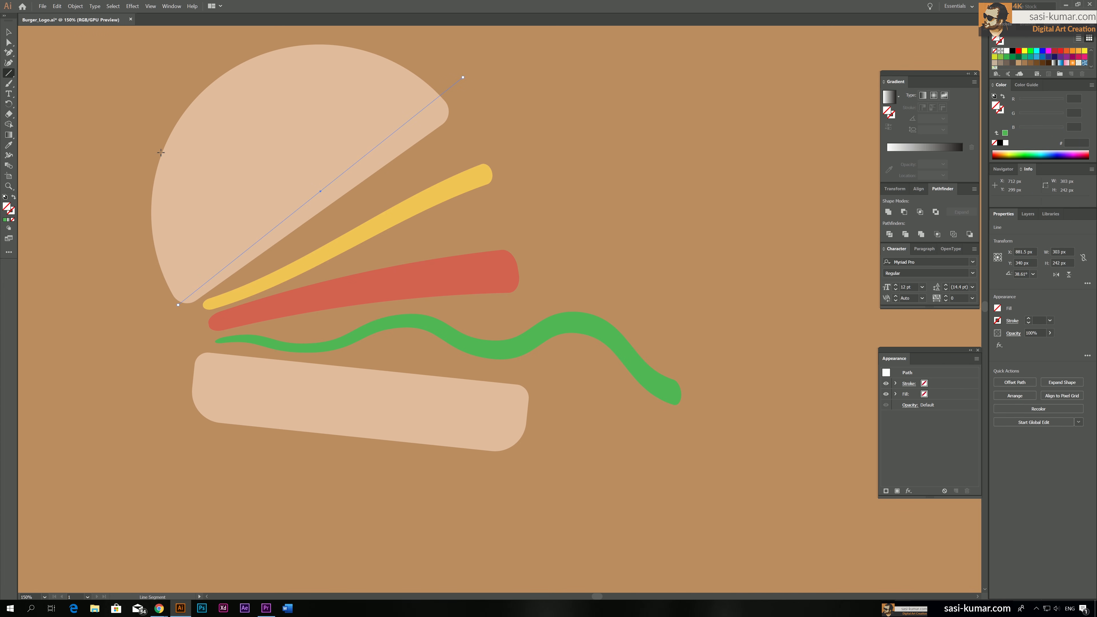
Step: Sample the cheese's yellow for the new line, make it a 1 pt stroke without fill, and deselect it
{"action": "left_click", "coordinate": [9, 145]}
{"action": "left_click", "coordinate": [446, 192]}
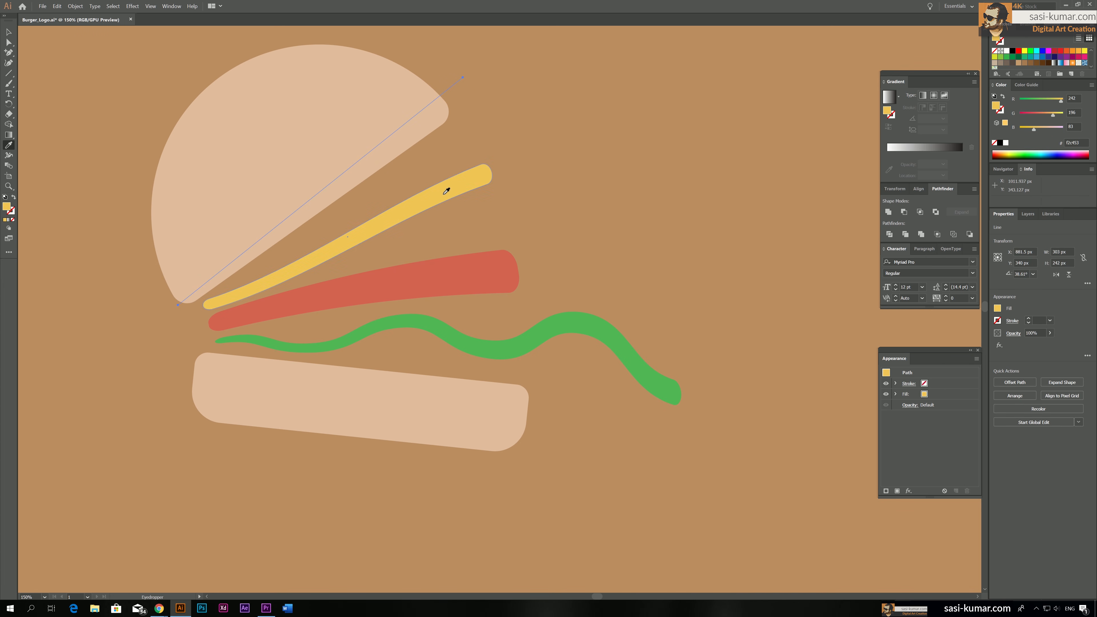
{"action": "left_click", "coordinate": [13, 197]}
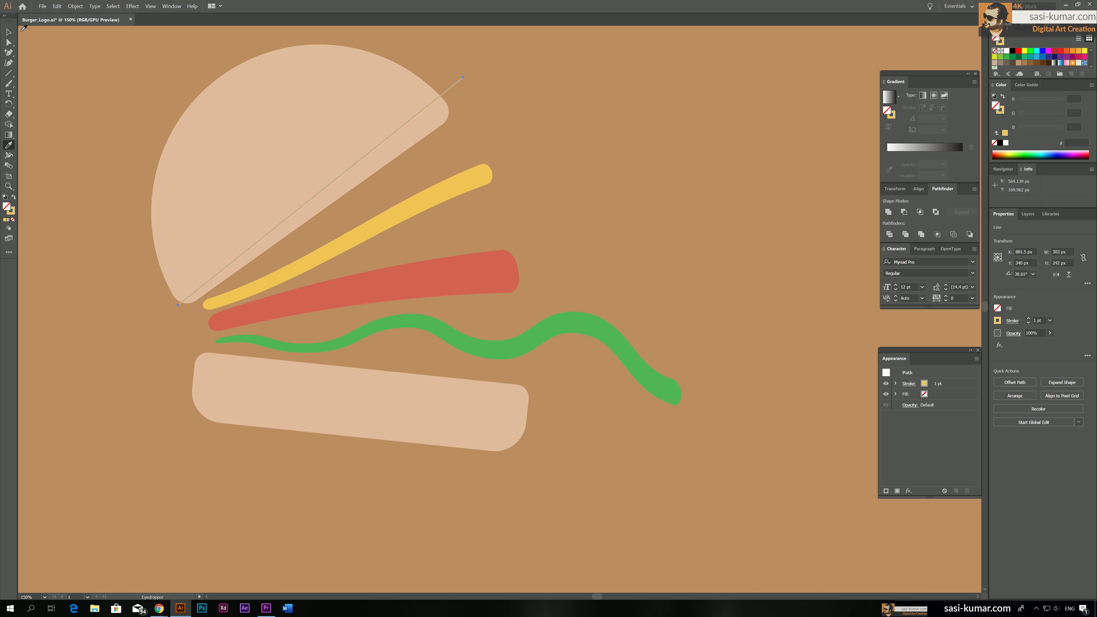
{"action": "left_click", "coordinate": [8, 32]}
{"action": "left_click", "coordinate": [26, 44]}
Step: Draw a second line about 406 px wide and 59 px high across the bottom bun, and move both lines' left endpoints just outside the buns
{"action": "left_click", "coordinate": [9, 73]}
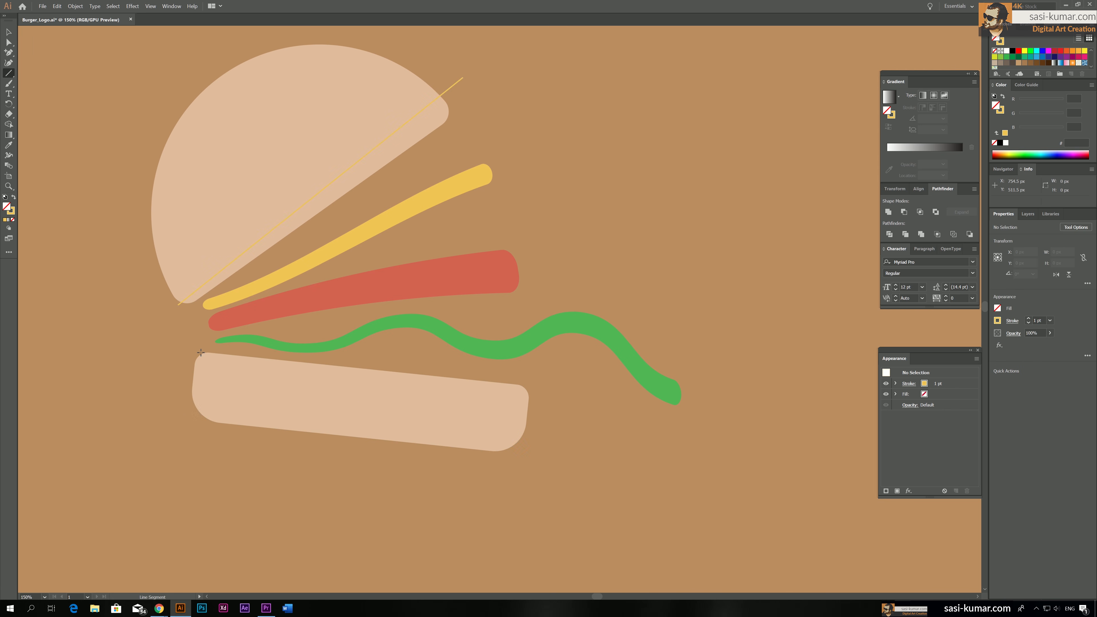
{"action": "left_click_drag", "start_coordinate": [201, 352], "coordinate": [583, 408]}
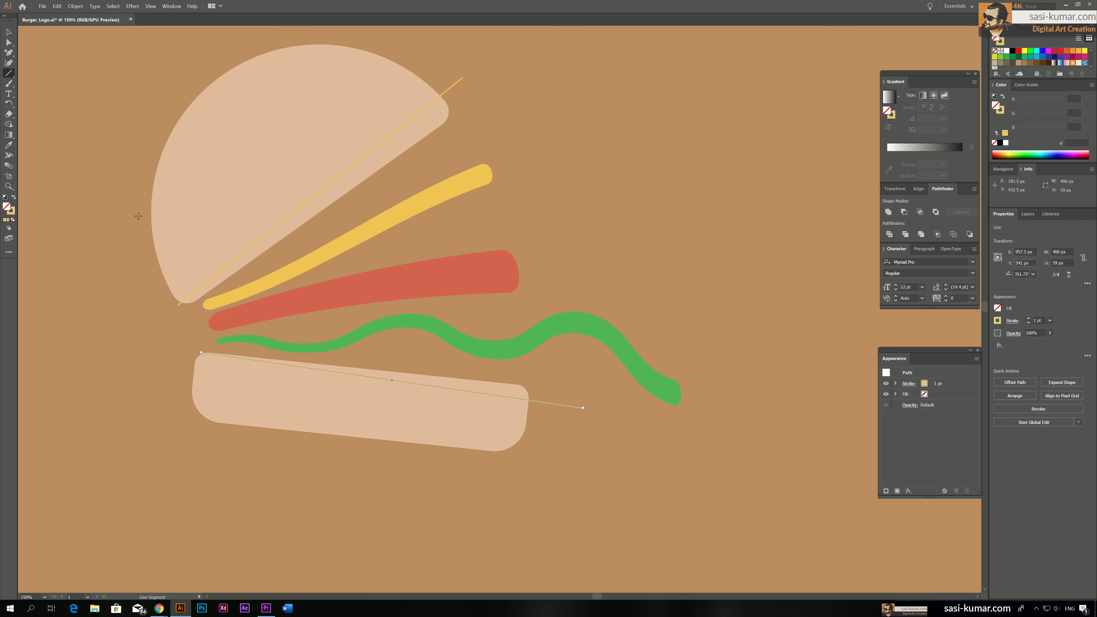
{"action": "key", "text": "a"}
{"action": "left_click_drag", "start_coordinate": [202, 353], "coordinate": [205, 350]}
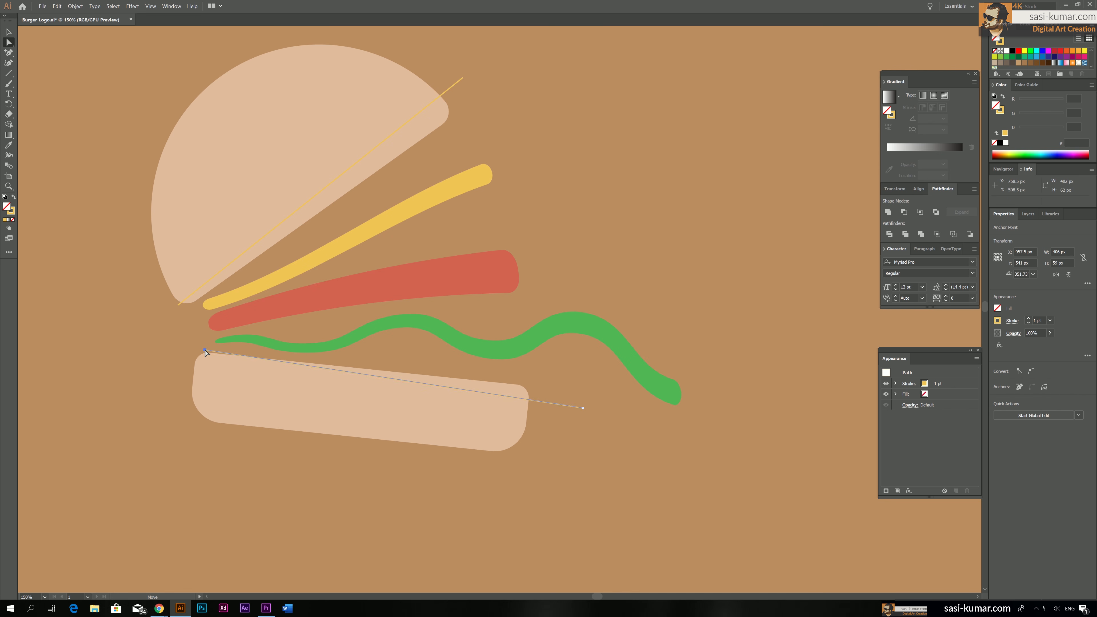
{"action": "left_click_drag", "start_coordinate": [178, 303], "coordinate": [184, 309]}
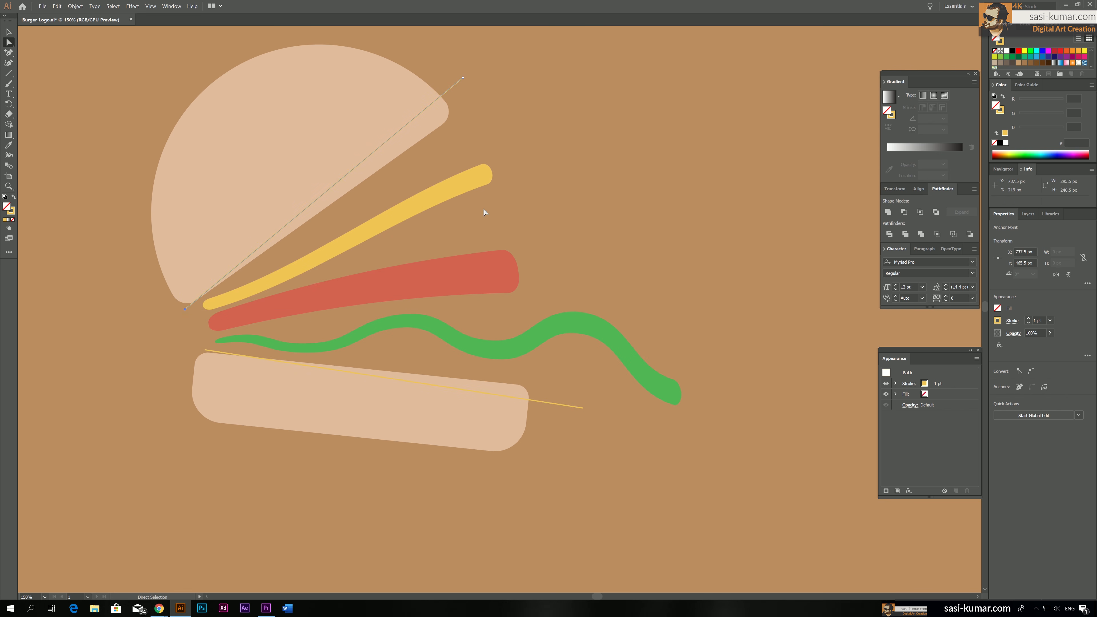
{"action": "left_click", "coordinate": [61, 75]}
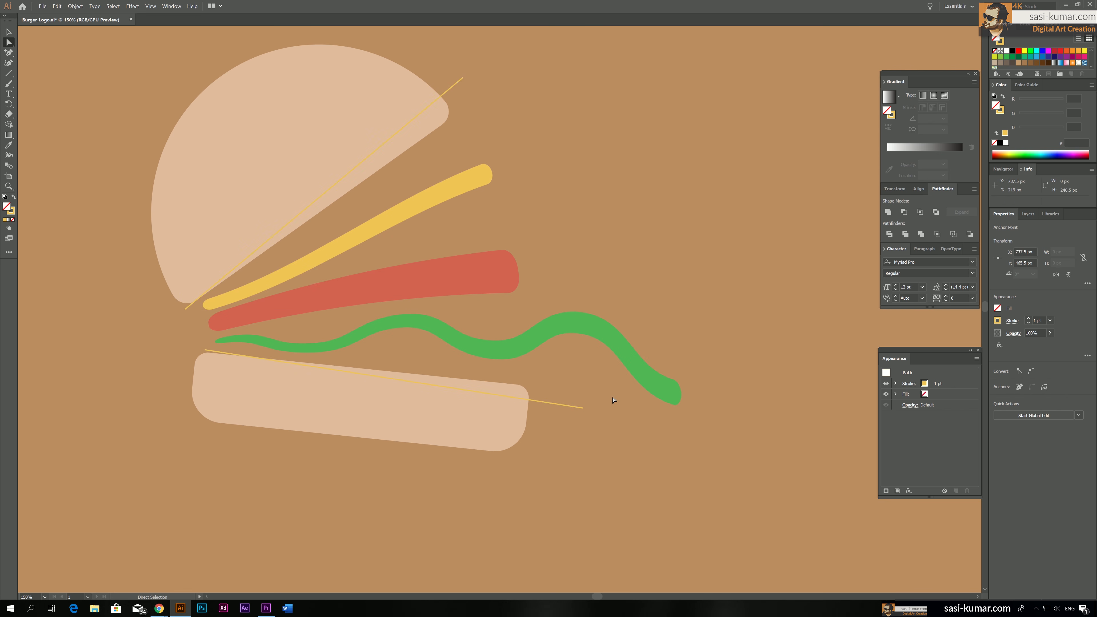
Step: Apply the Roughen effect to both lines with Size 1% relative, Detail 7/in and Smooth points
{"action": "left_click", "coordinate": [456, 89]}
{"action": "left_click", "coordinate": [553, 405], "text": "shift"}
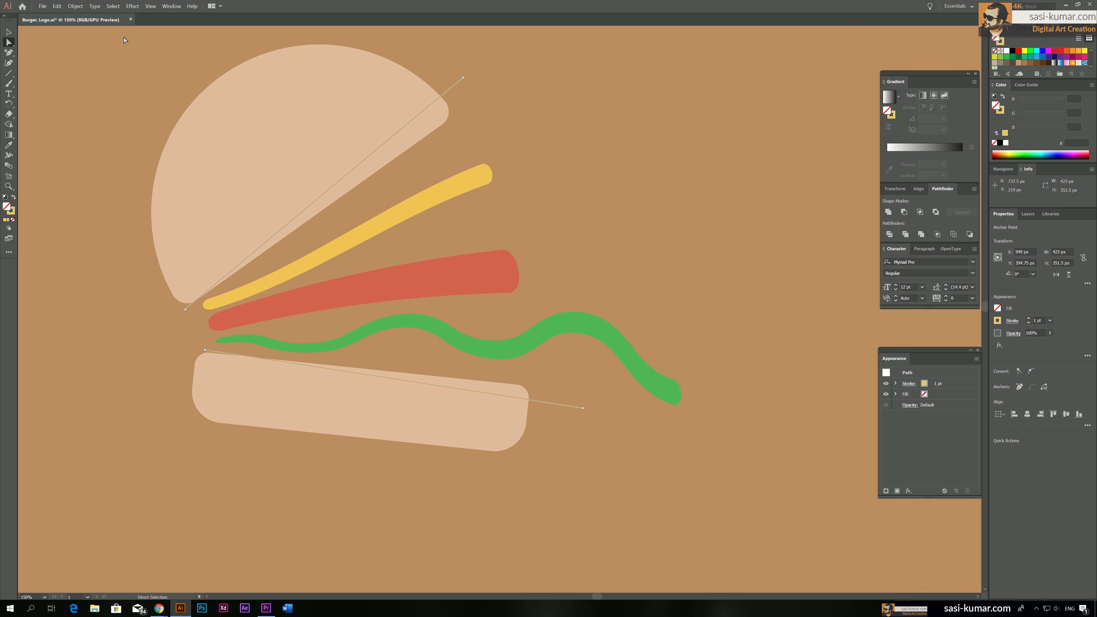
{"action": "left_click", "coordinate": [131, 5]}
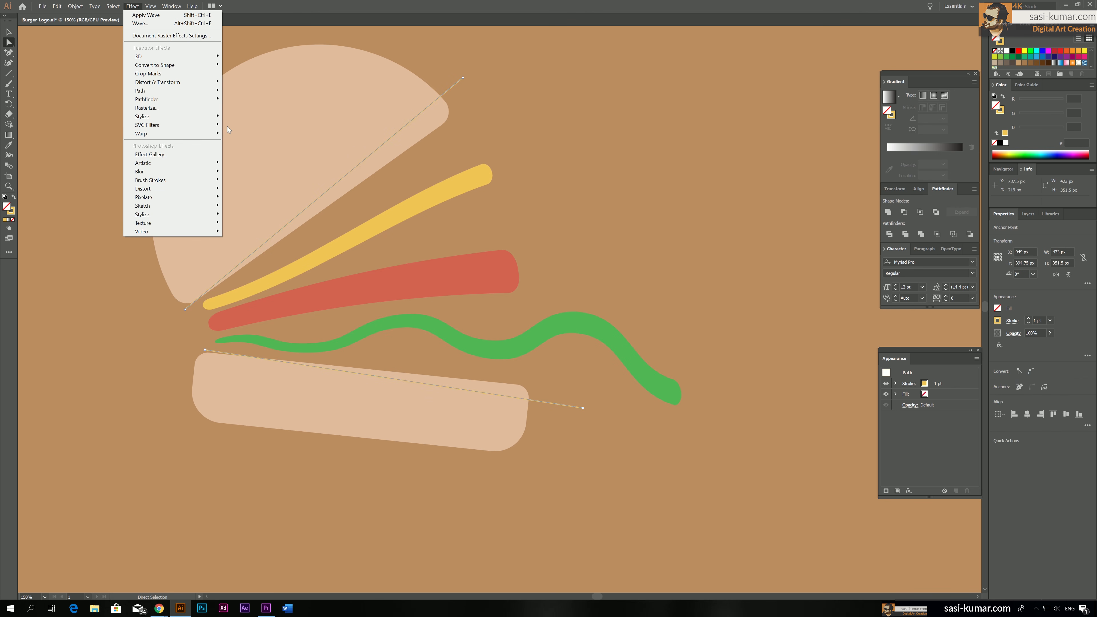
{"action": "mouse_move", "coordinate": [199, 87]}
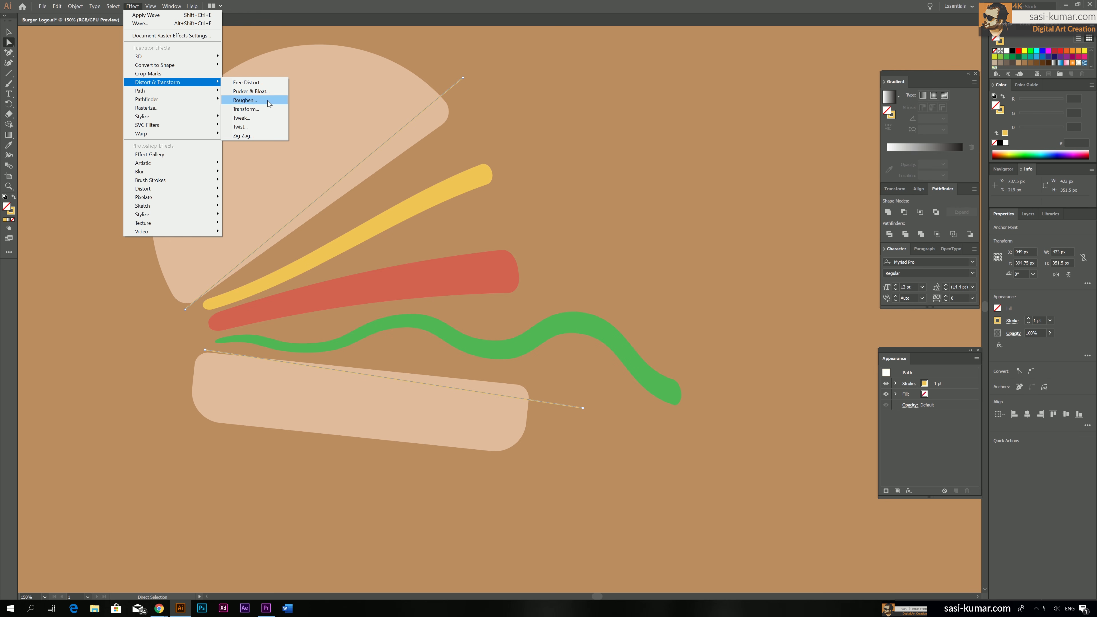
{"action": "left_click", "coordinate": [244, 100]}
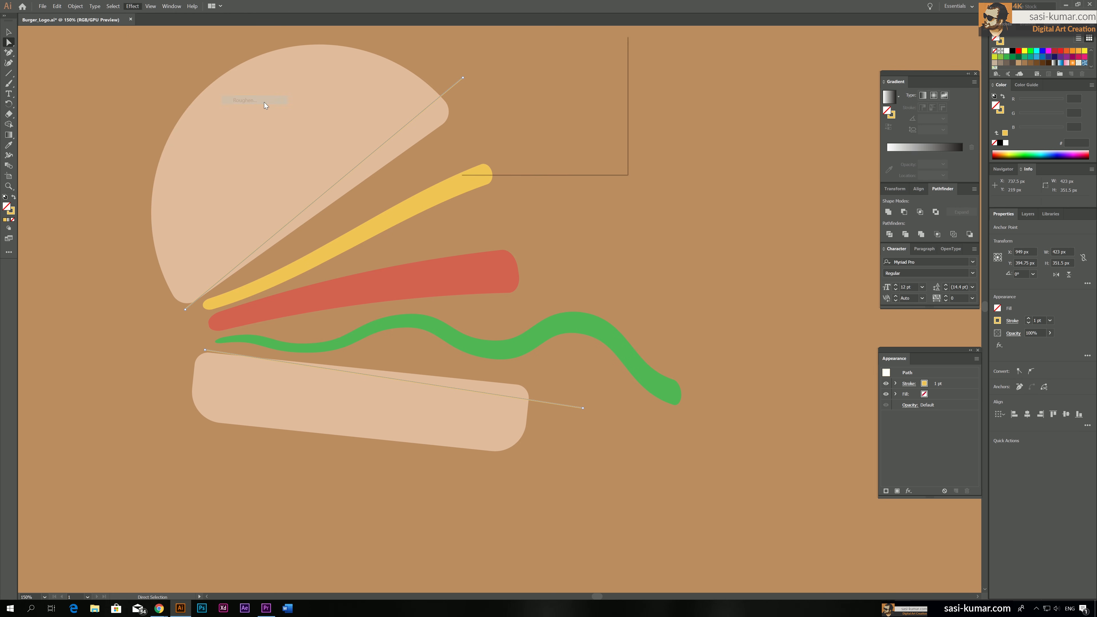
{"action": "left_click", "coordinate": [473, 154]}
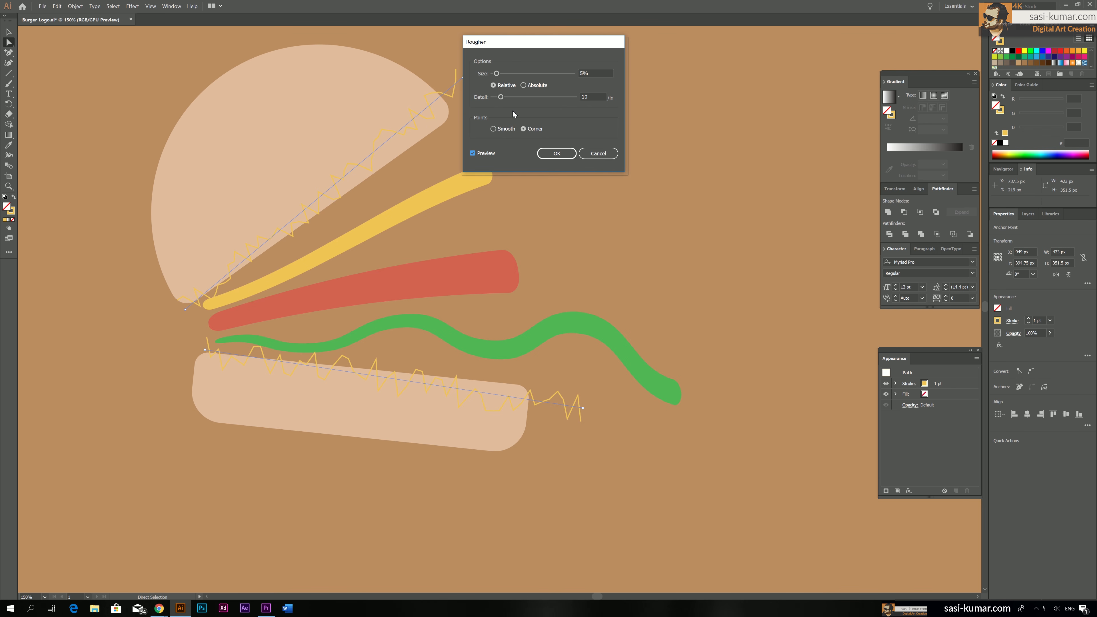
{"action": "left_click_drag", "start_coordinate": [538, 44], "coordinate": [550, 50]}
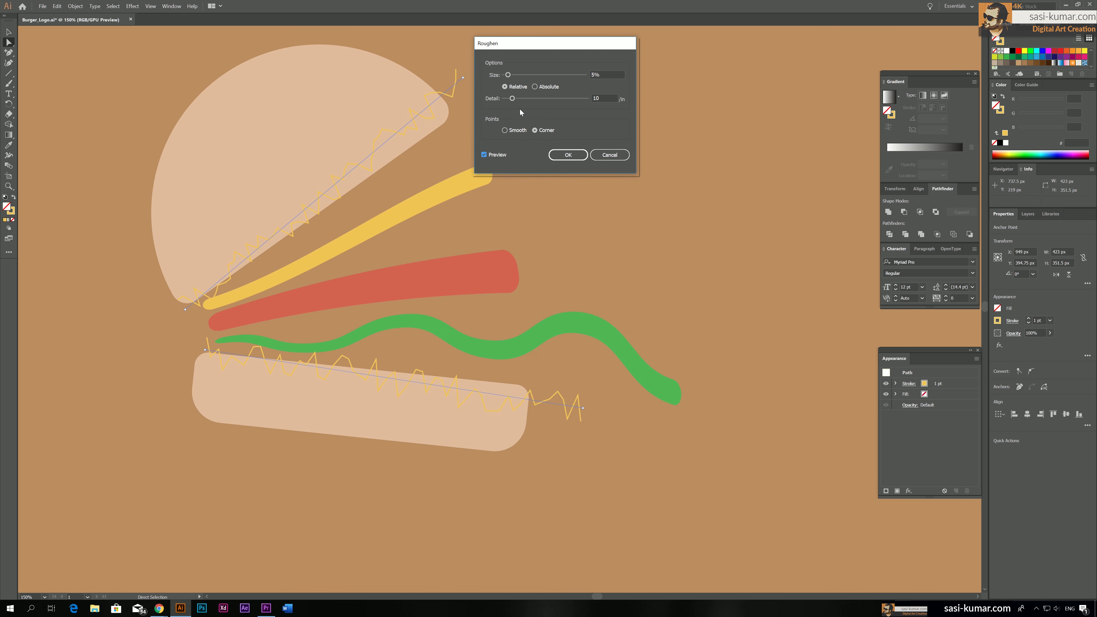
{"action": "left_click_drag", "start_coordinate": [512, 99], "coordinate": [504, 76]}
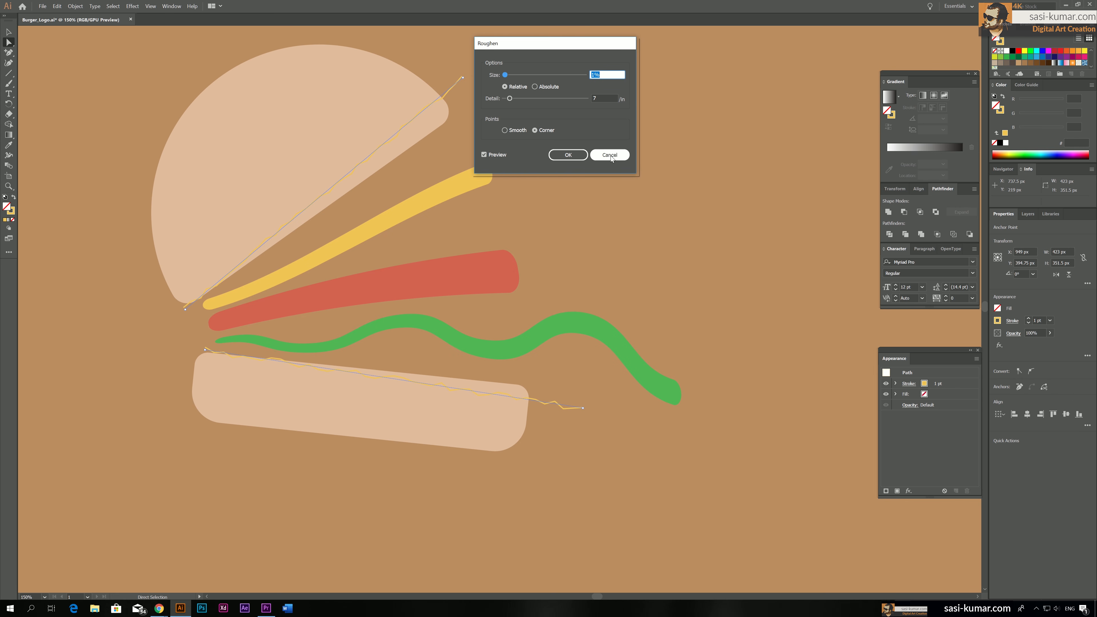
{"action": "left_click", "coordinate": [517, 131]}
{"action": "left_click", "coordinate": [570, 155]}
Step: Expand the appearance of both roughened lines into editable paths and deselect them
{"action": "left_click", "coordinate": [76, 7]}
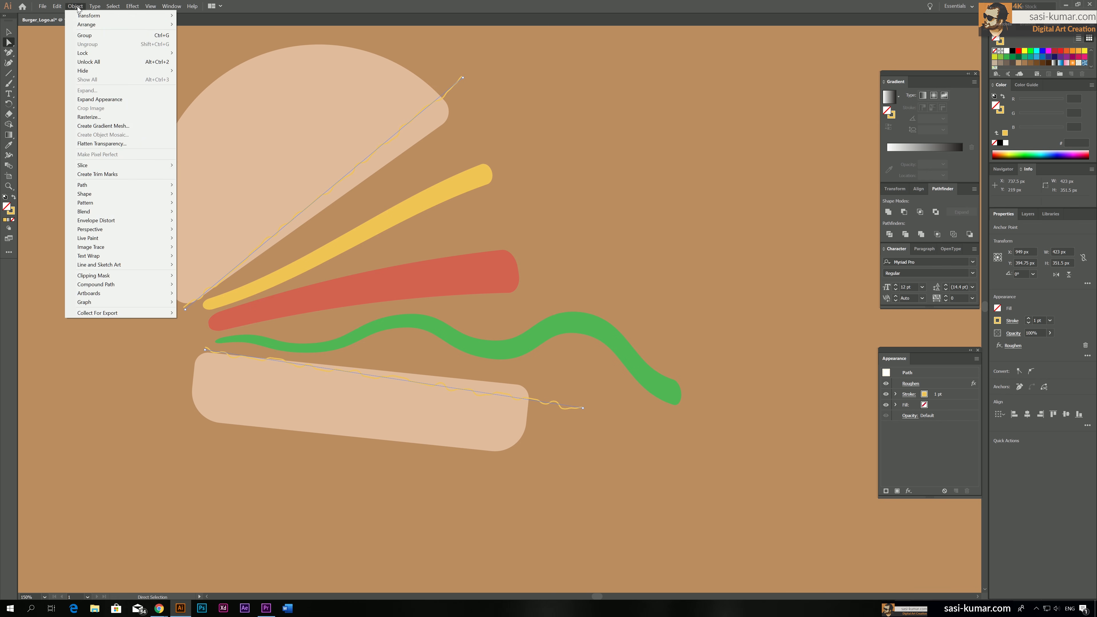
{"action": "left_click", "coordinate": [99, 99]}
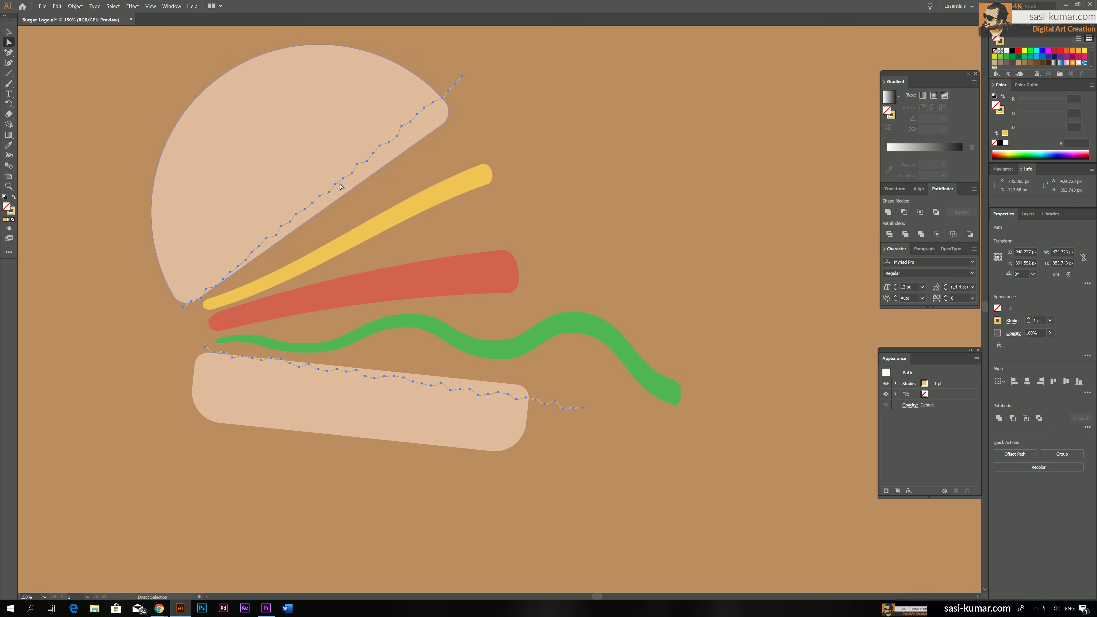
{"action": "key", "text": "v"}
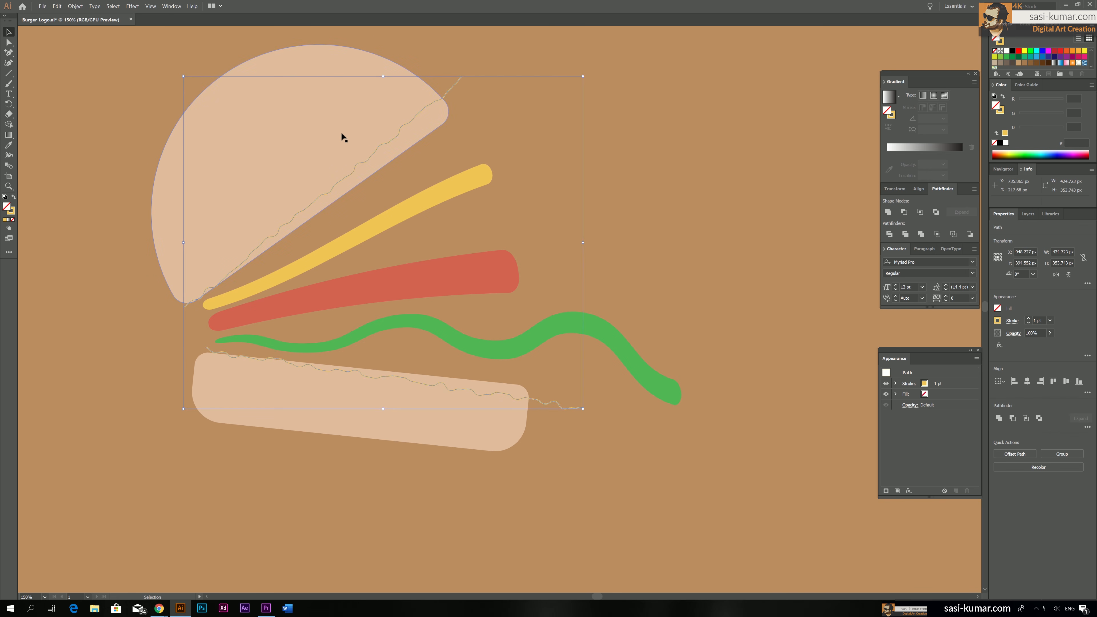
{"action": "left_click", "coordinate": [469, 111]}
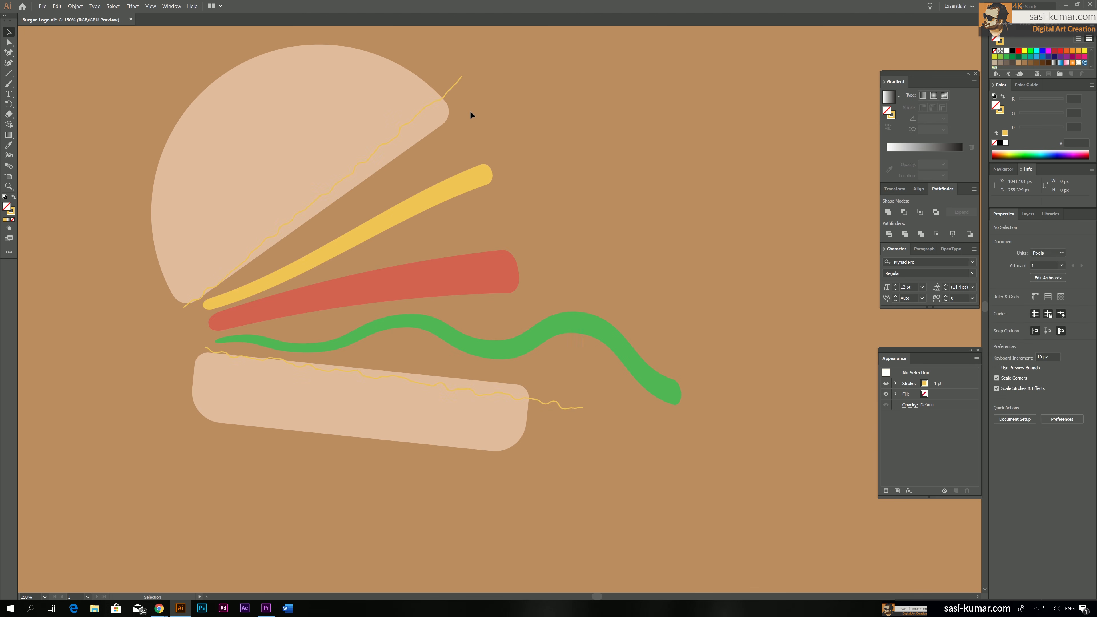
Step: Remove the stroke from the roughened line on the top bun and divide the bun along it with Pathfinder Divide
{"action": "left_click", "coordinate": [445, 94]}
{"action": "left_click", "coordinate": [11, 219]}
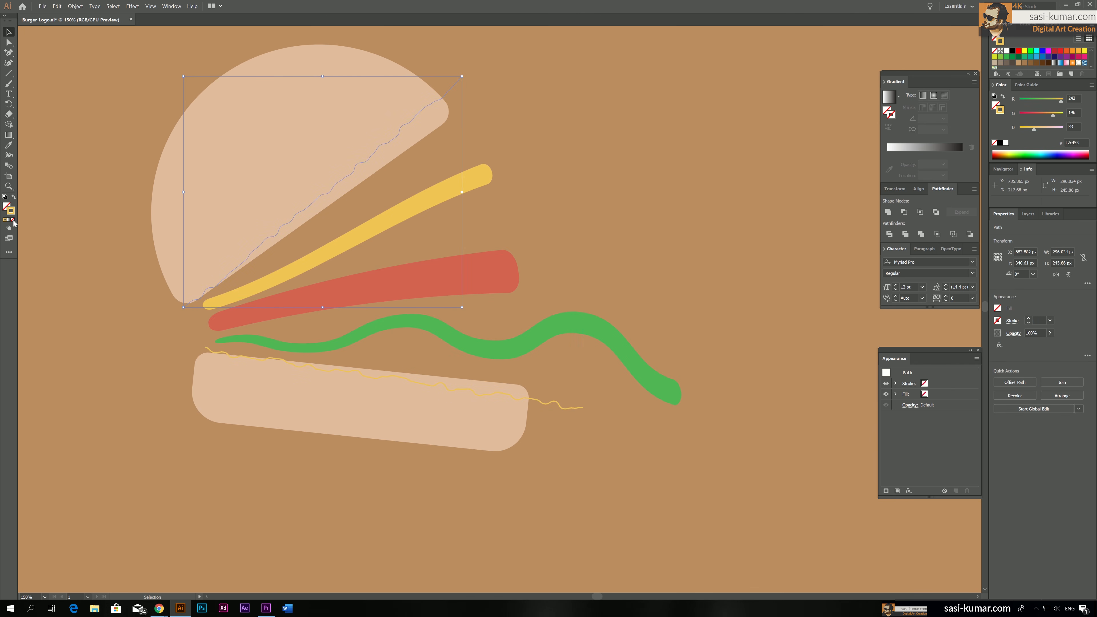
{"action": "left_click", "coordinate": [436, 79], "text": "shift"}
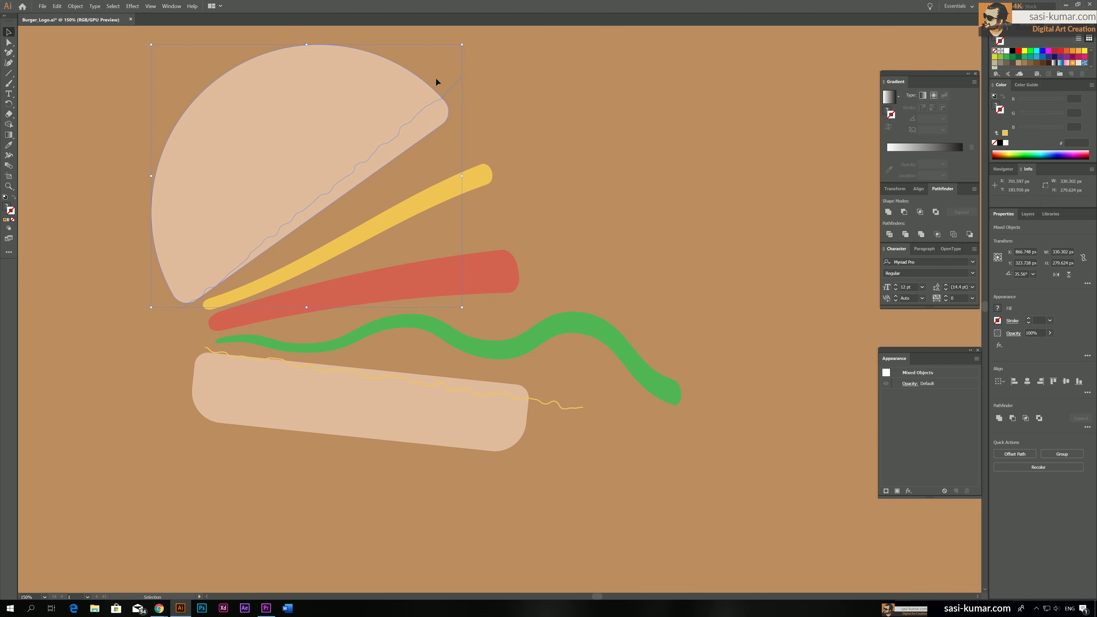
{"action": "left_click", "coordinate": [890, 237]}
{"action": "left_click", "coordinate": [620, 178]}
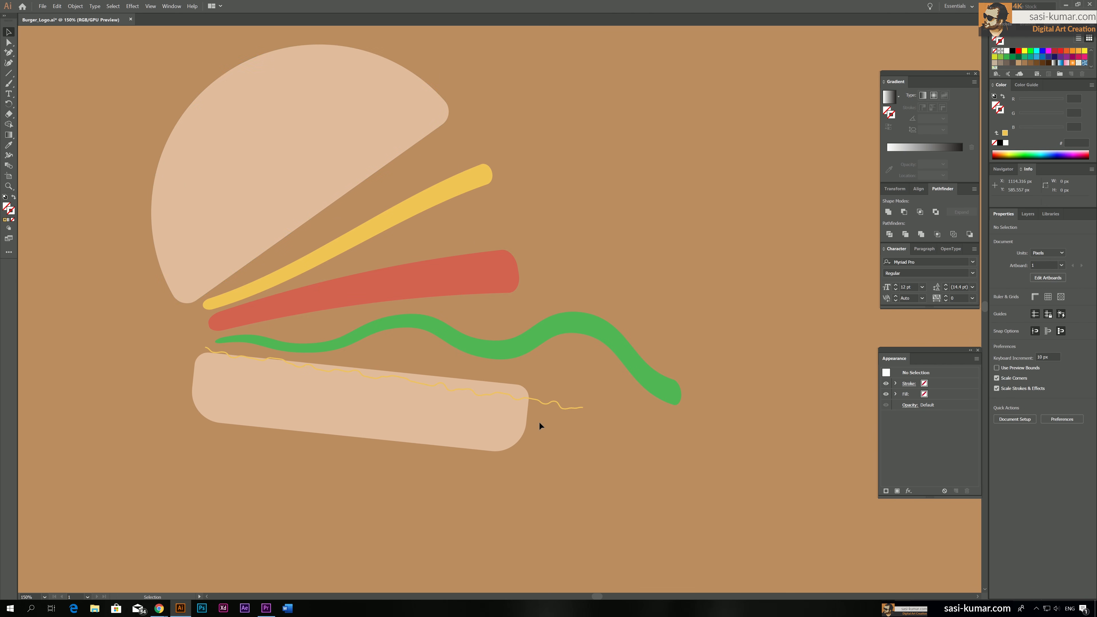
Step: Remove the stroke from the bottom bun's roughened line and split that bun along it with Pathfinder Divide
{"action": "left_click", "coordinate": [523, 401]}
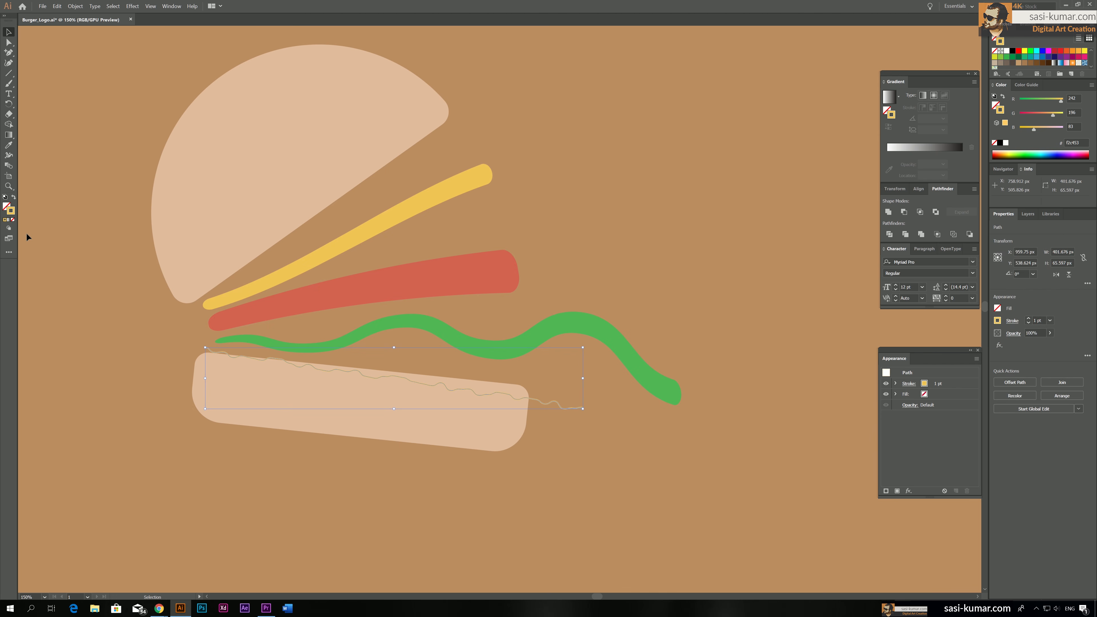
{"action": "left_click", "coordinate": [13, 220]}
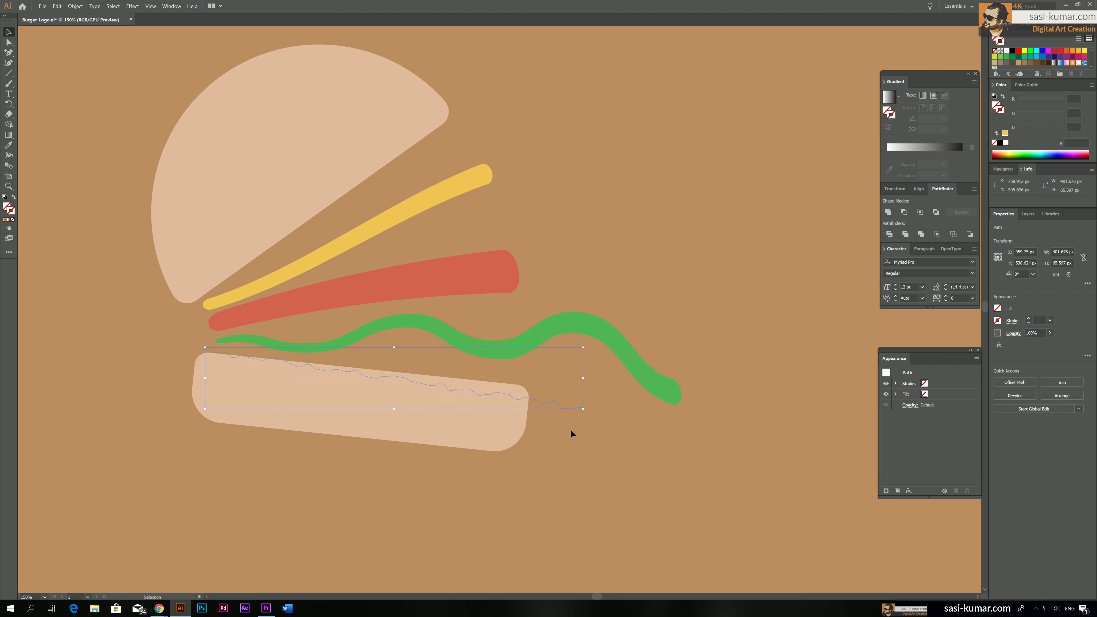
{"action": "left_click", "coordinate": [518, 386], "text": "shift"}
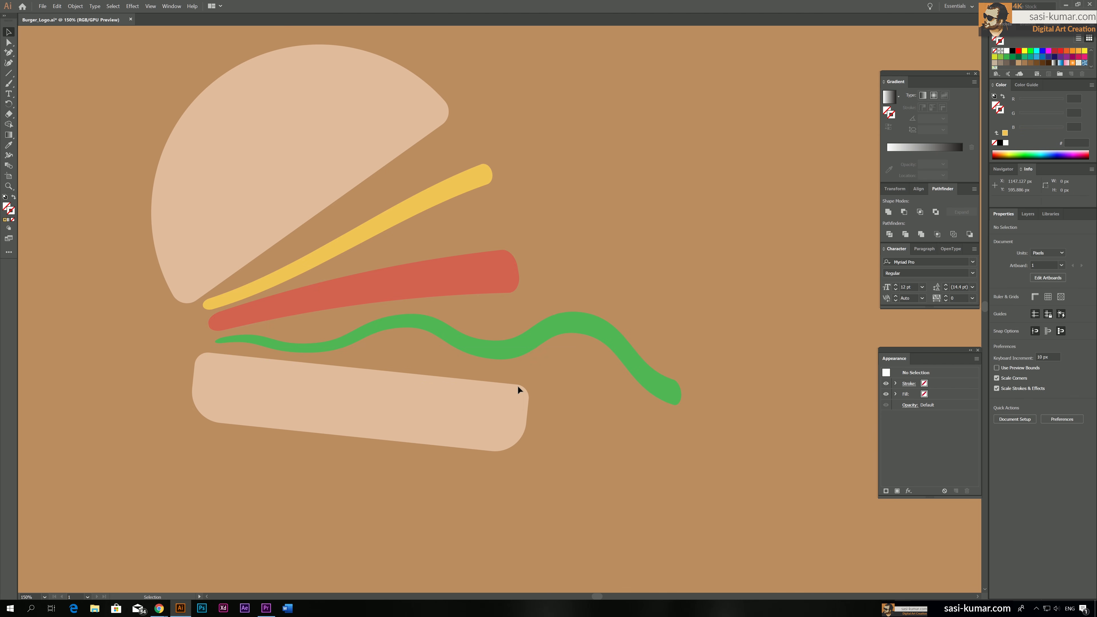
{"action": "left_click", "coordinate": [847, 245]}
Step: Recolour the large outer part of both divided buns to the darker tan #d3ab8d and deselect them
{"action": "left_click", "coordinate": [8, 43]}
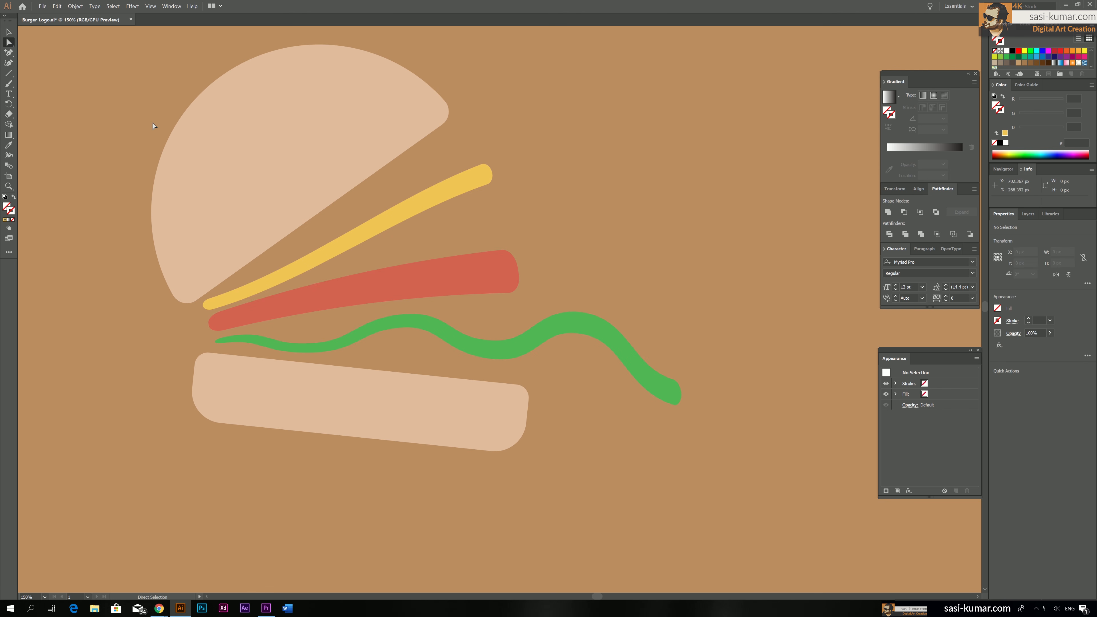
{"action": "left_click", "coordinate": [203, 115]}
{"action": "left_click", "coordinate": [294, 421], "text": "shift"}
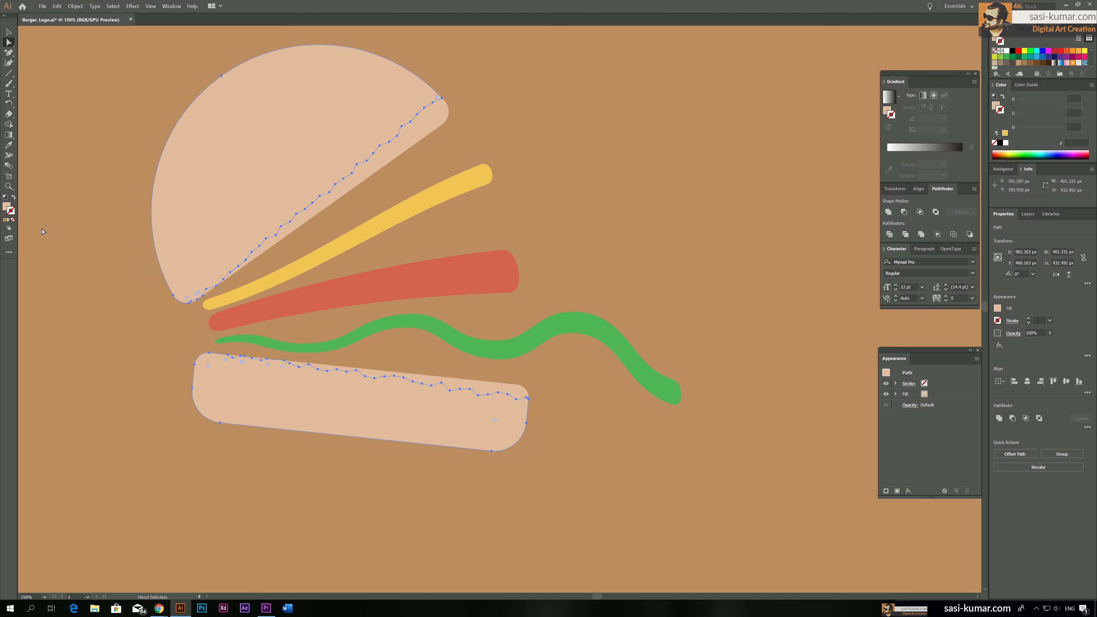
{"action": "double_click", "coordinate": [6, 207]}
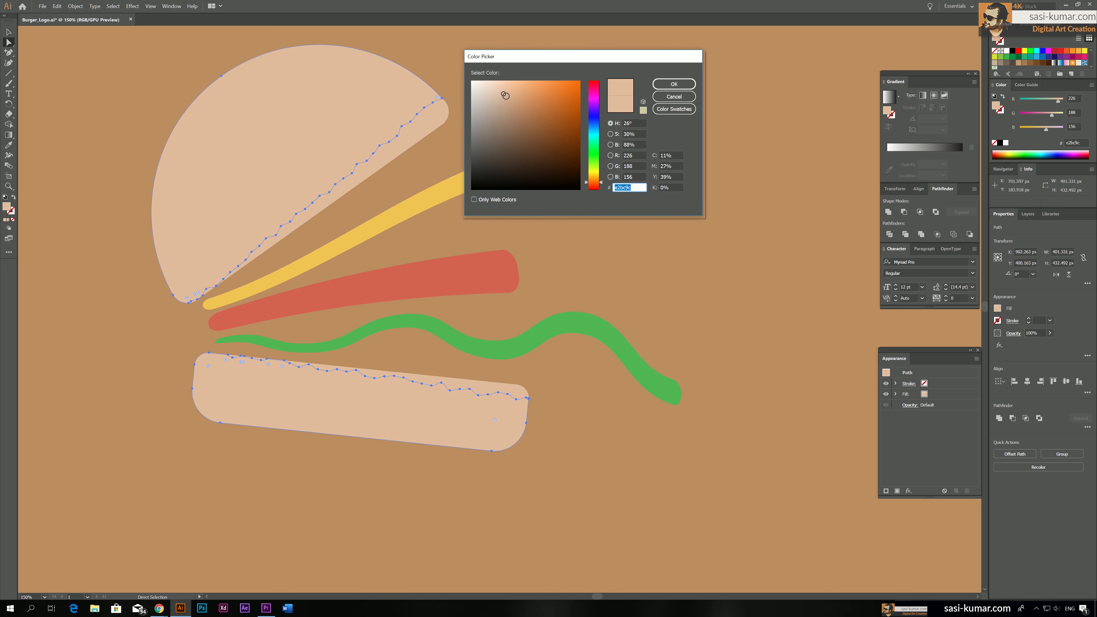
{"action": "left_click_drag", "start_coordinate": [505, 95], "coordinate": [507, 98]}
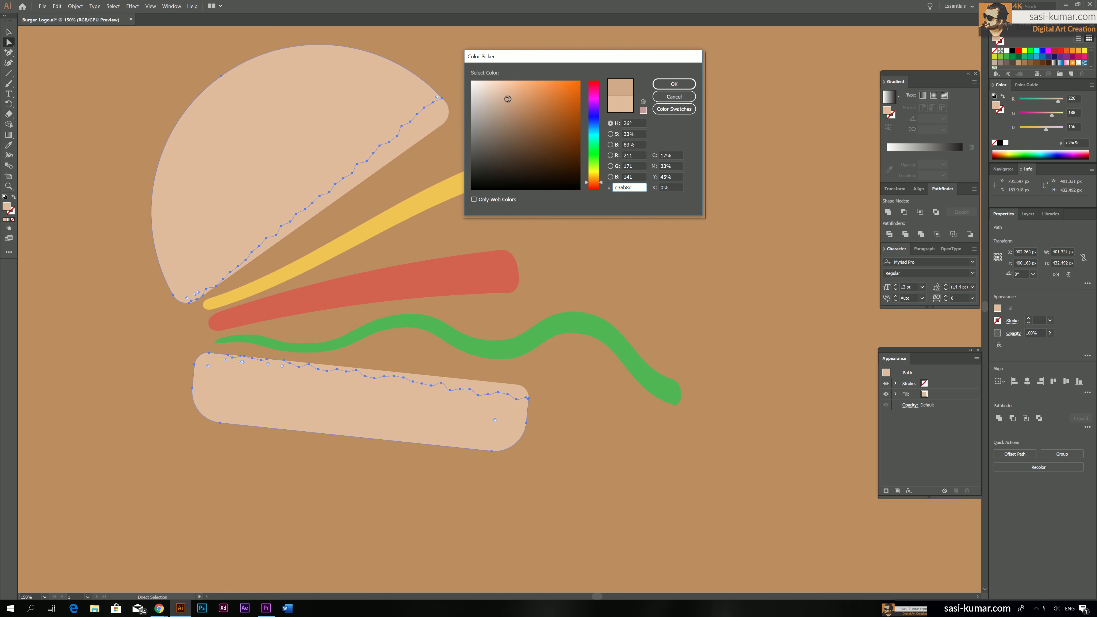
{"action": "left_click", "coordinate": [673, 84]}
{"action": "left_click", "coordinate": [8, 32]}
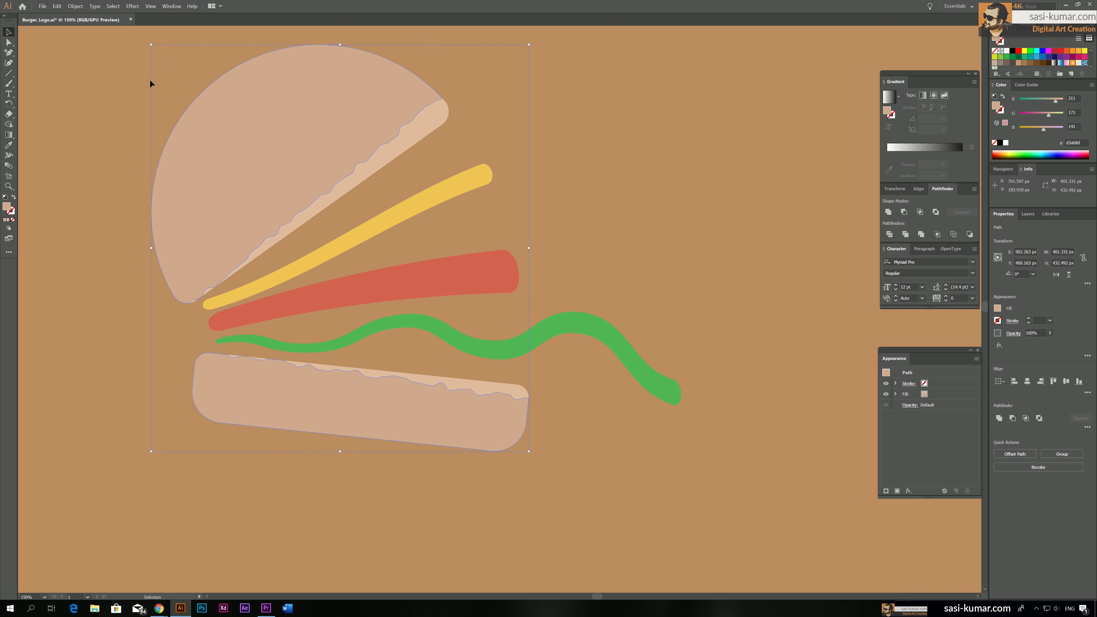
{"action": "left_click", "coordinate": [508, 168]}
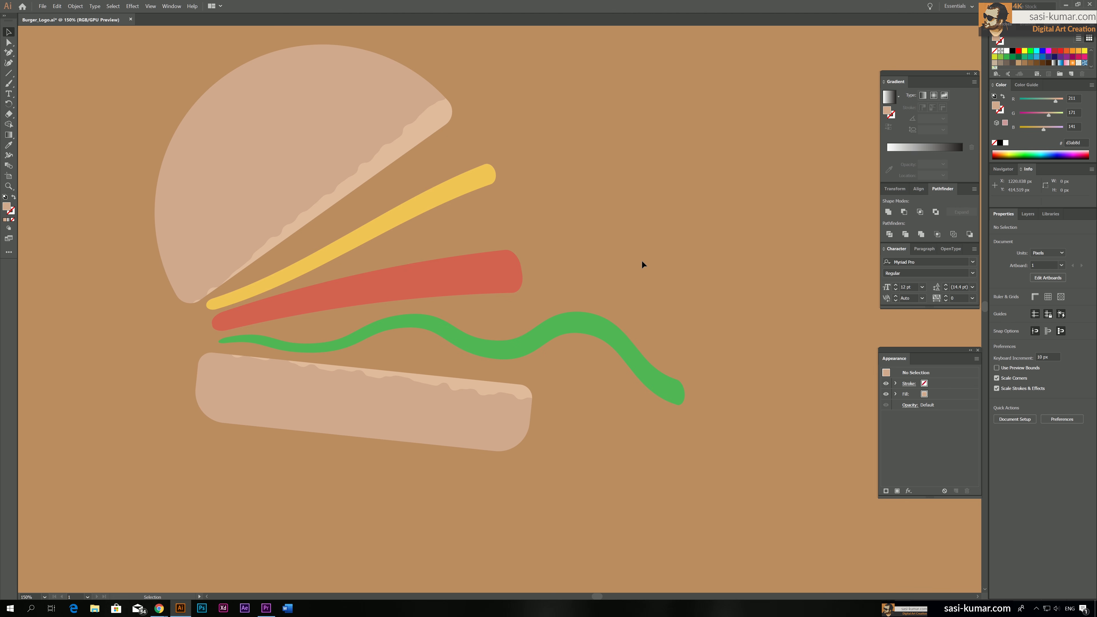
Step: Draw a circle about 192 px in diameter with the Ellipse tool in the empty area left of the burger
{"action": "left_click_drag", "start_coordinate": [403, 204], "coordinate": [437, 241]}
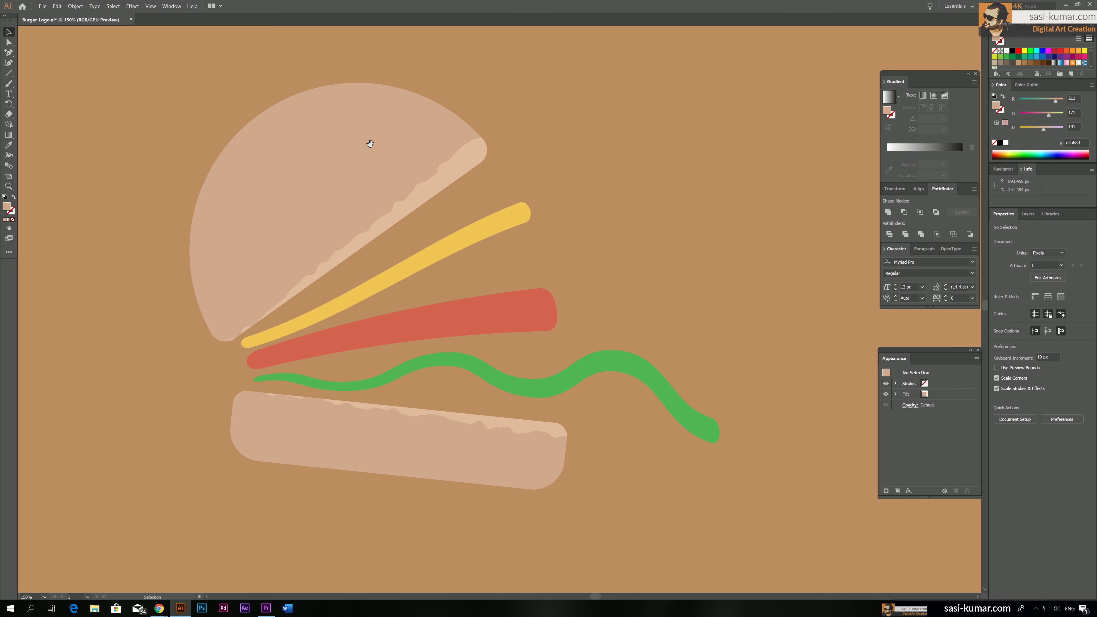
{"action": "left_click_drag", "start_coordinate": [370, 143], "coordinate": [397, 194]}
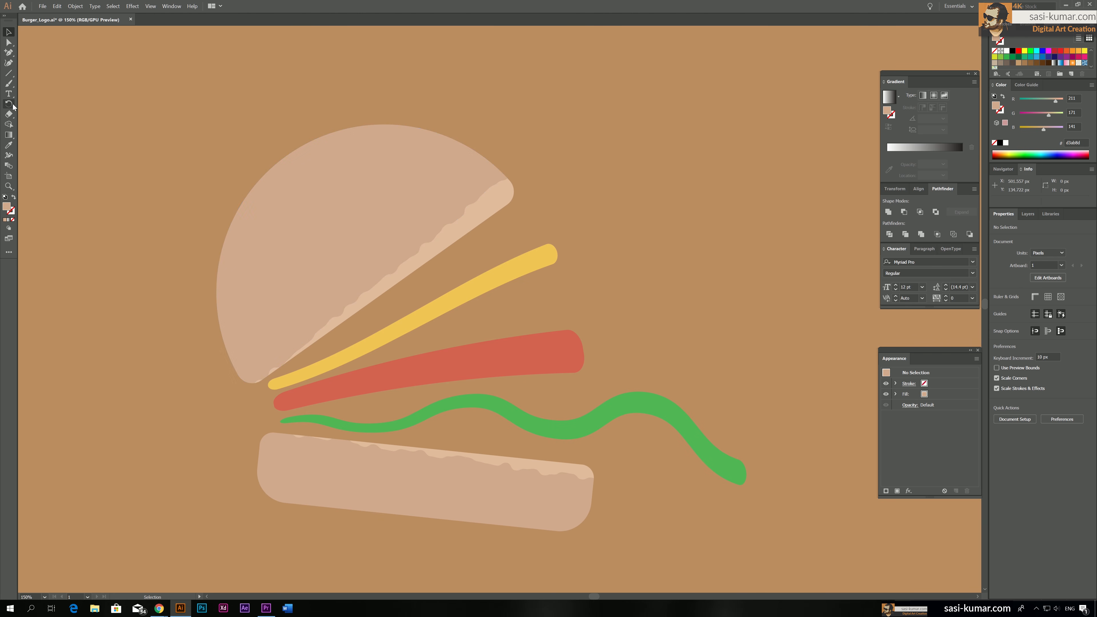
{"action": "left_click_drag", "start_coordinate": [453, 234], "coordinate": [676, 176]}
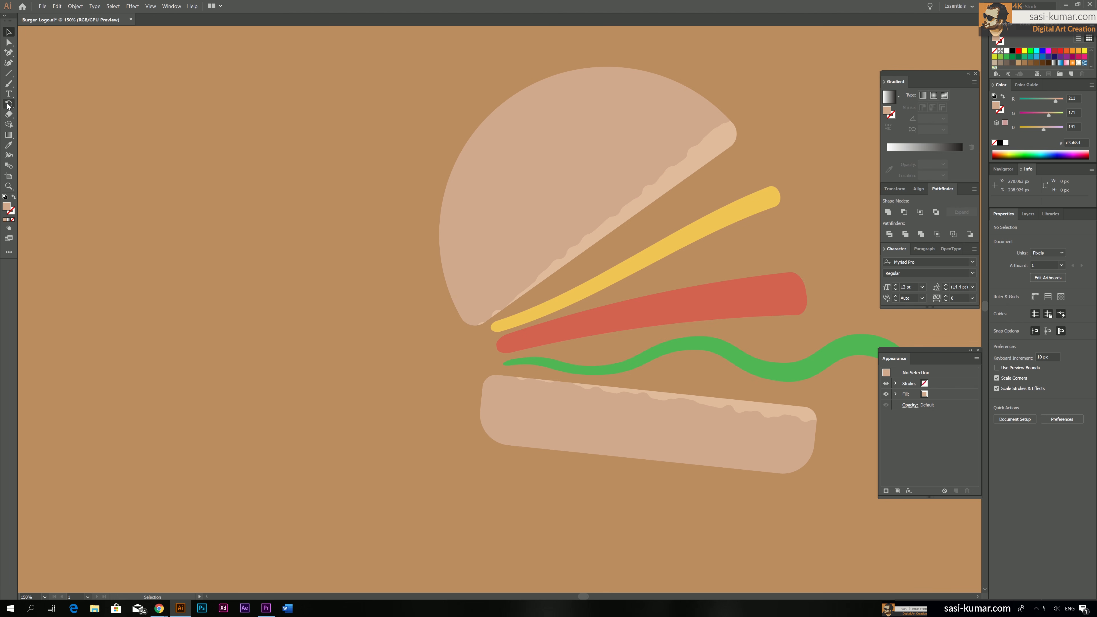
{"action": "left_click", "coordinate": [9, 76]}
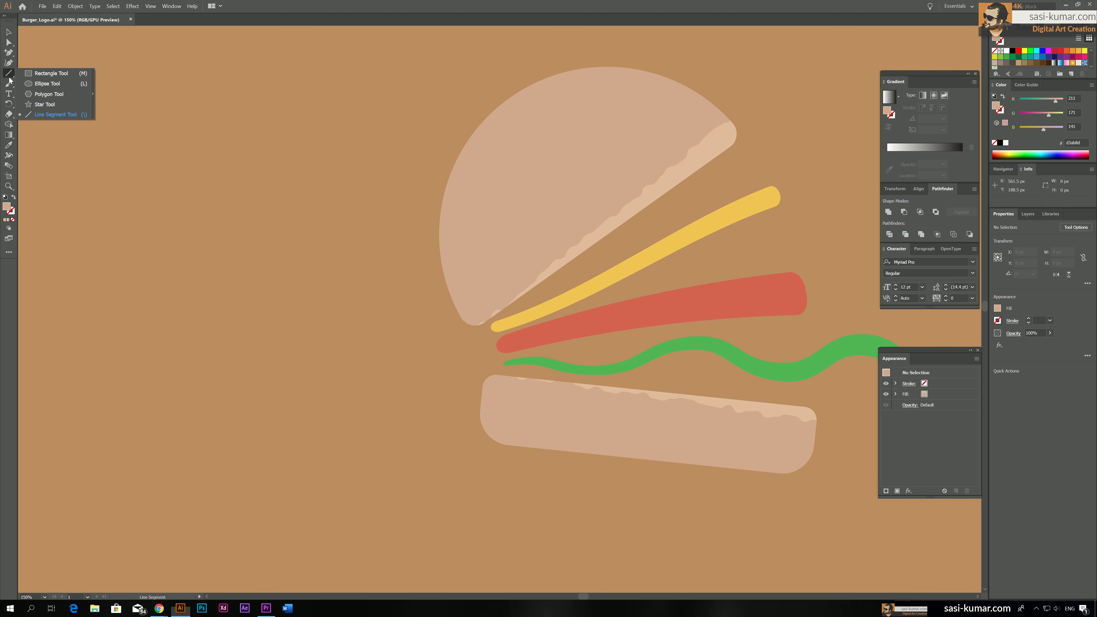
{"action": "left_click", "coordinate": [33, 87]}
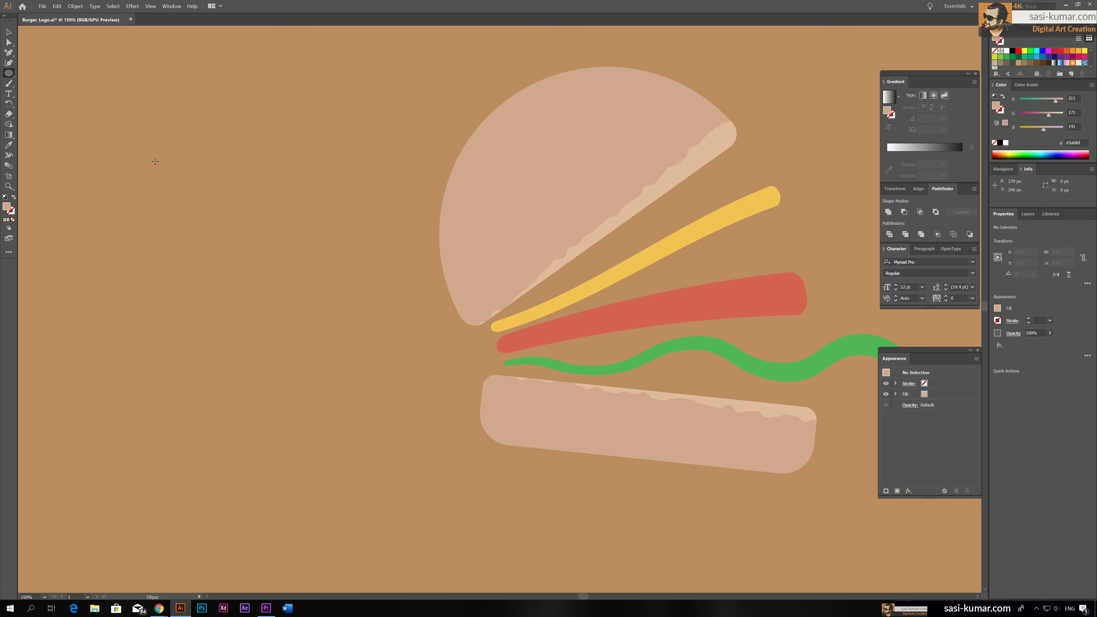
{"action": "left_click_drag", "start_coordinate": [160, 141], "coordinate": [341, 320]}
{"action": "key", "text": "v"}
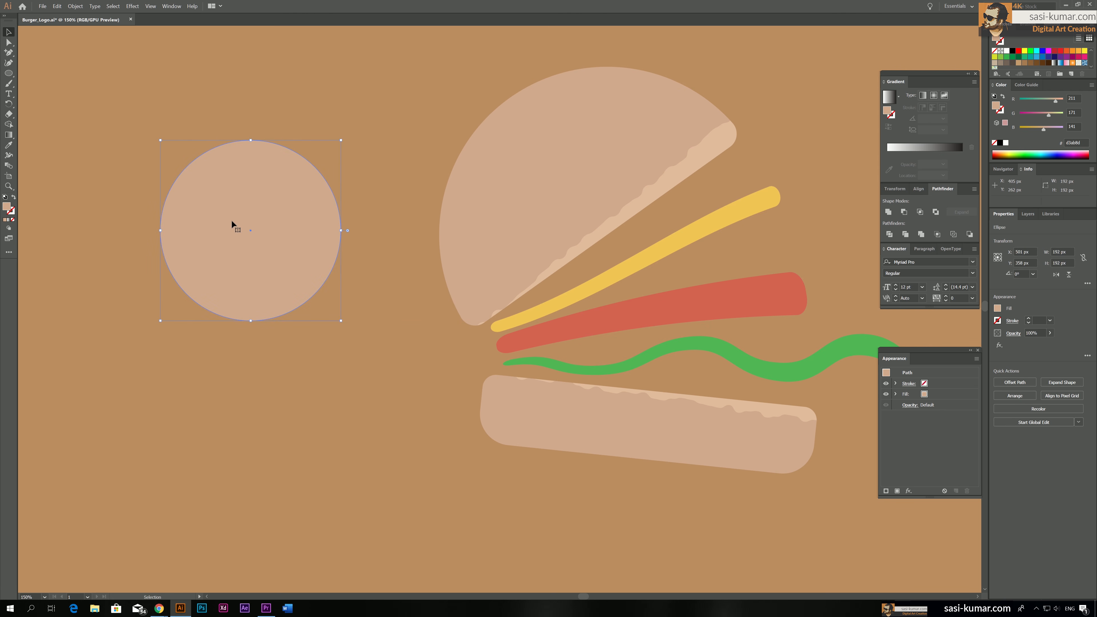
Step: Duplicate the circle, enlarge the copy to about 233 px with dark brown fill #603813, and offset it to the original's upper right
{"action": "left_click_drag", "start_coordinate": [218, 228], "coordinate": [255, 198]}
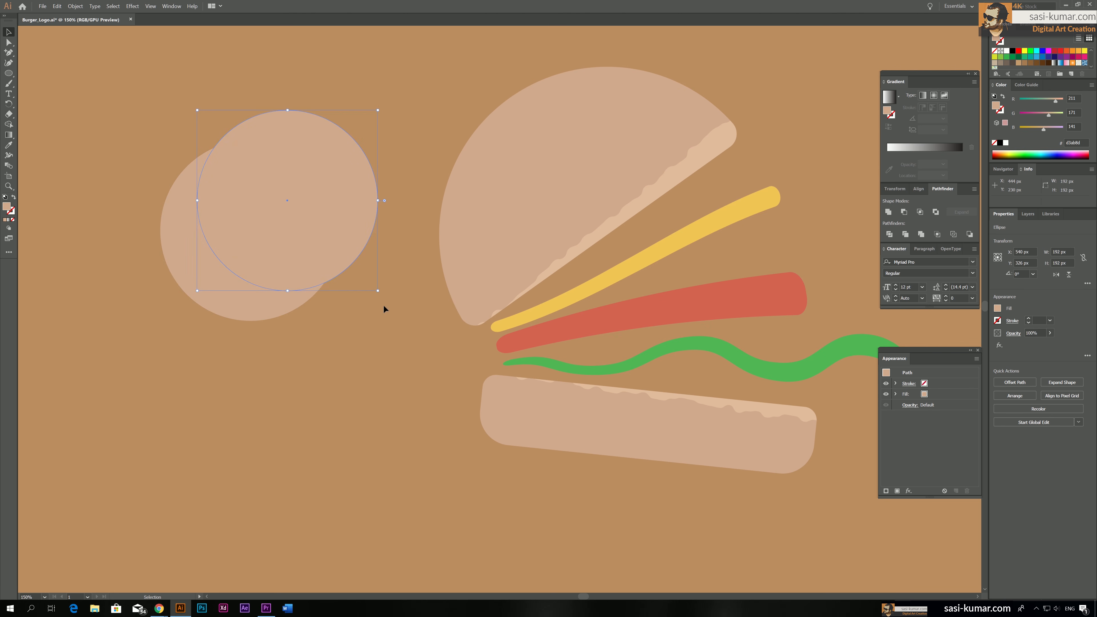
{"action": "left_click_drag", "start_coordinate": [377, 290], "coordinate": [427, 331]}
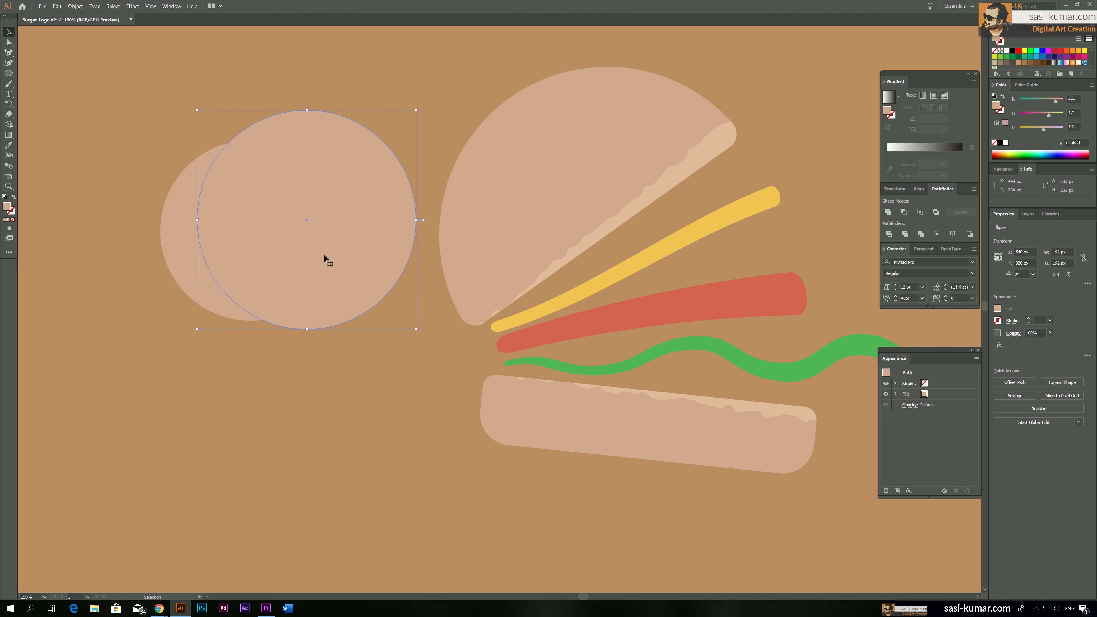
{"action": "left_click_drag", "start_coordinate": [325, 255], "coordinate": [313, 224]}
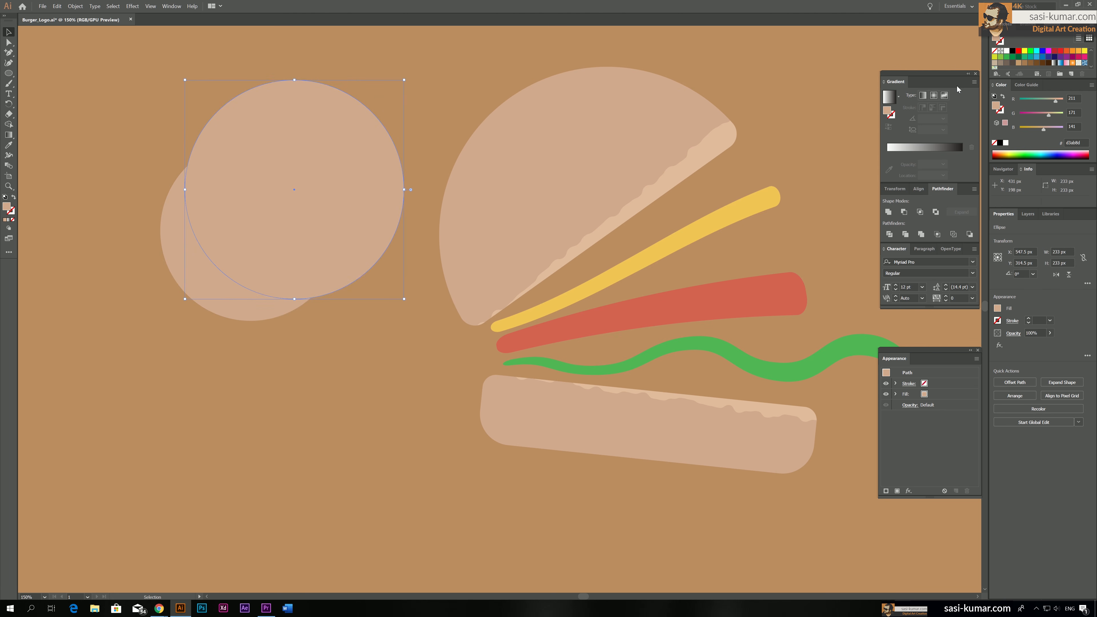
{"action": "left_click", "coordinate": [1040, 63]}
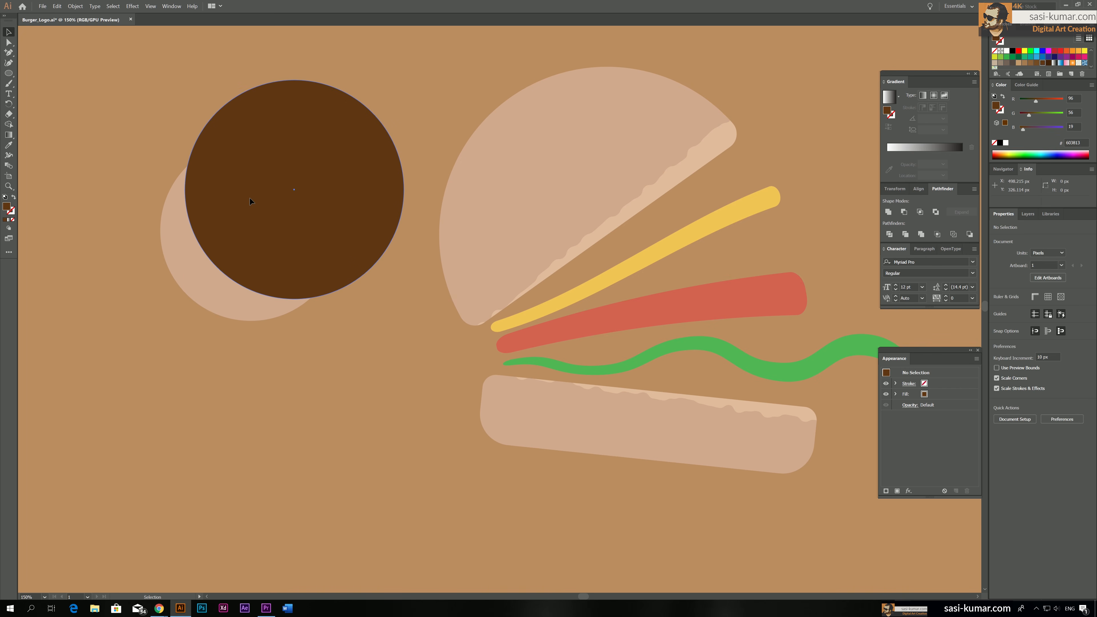
{"action": "left_click_drag", "start_coordinate": [250, 199], "coordinate": [292, 221]}
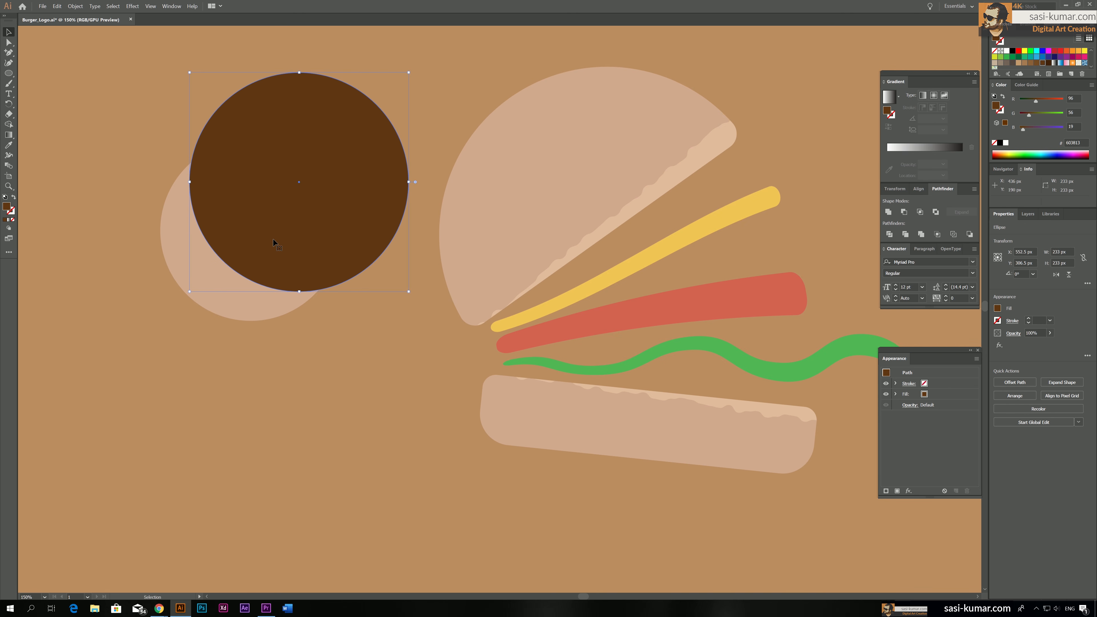
Step: Place a copy of the brown circle below, and subtract the upper brown circle from the tan one to form a crescent
{"action": "left_click_drag", "start_coordinate": [289, 196], "coordinate": [187, 471]}
{"action": "left_click", "coordinate": [189, 273]}
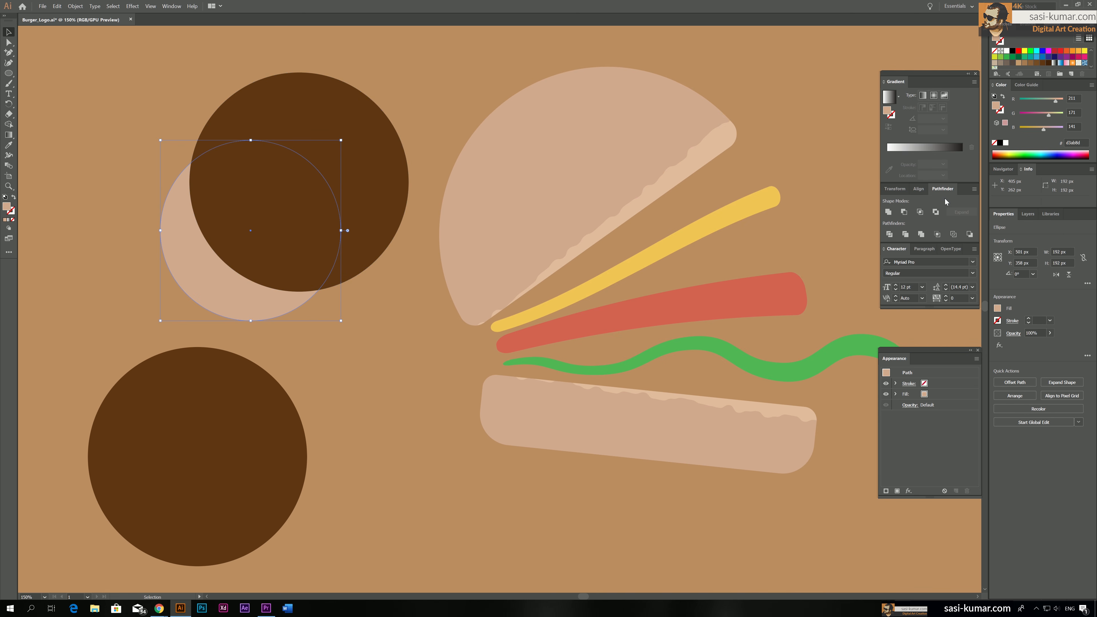
{"action": "left_click", "coordinate": [904, 211]}
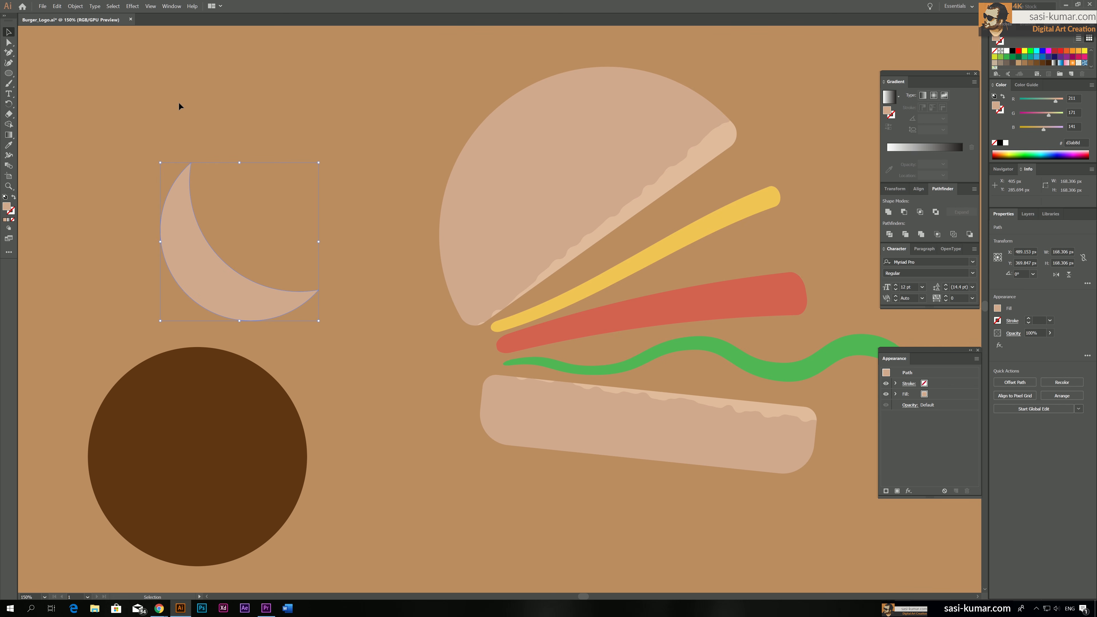
{"action": "left_click", "coordinate": [187, 159]}
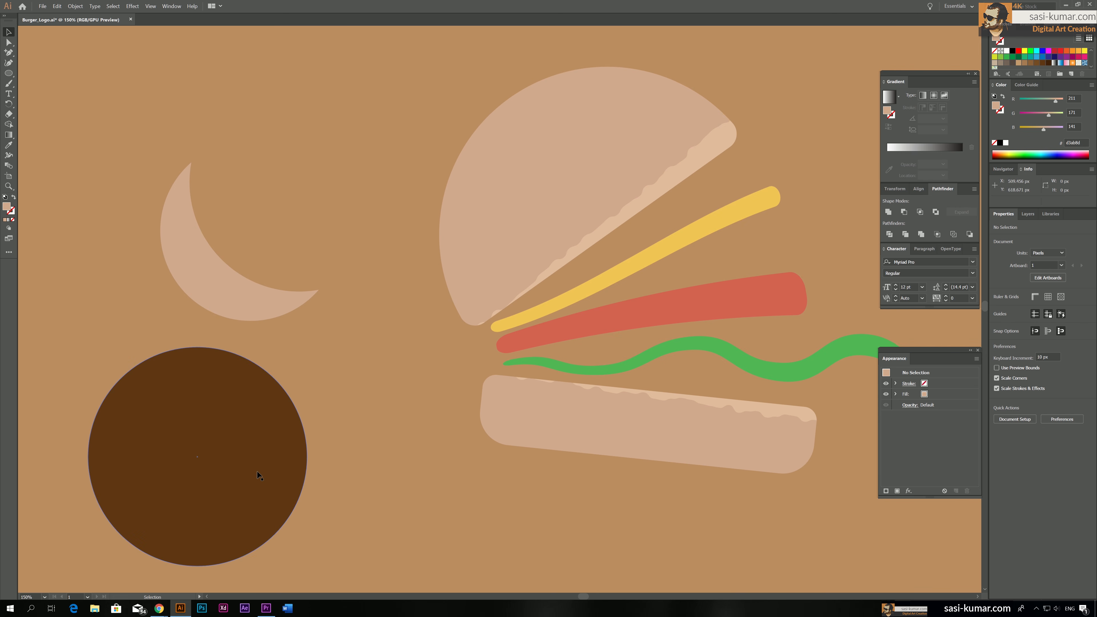
Step: Turn the remaining brown circle into a 1 pt outline and position it over the crescent so its edge crosses the lower right tip
{"action": "left_click", "coordinate": [200, 444]}
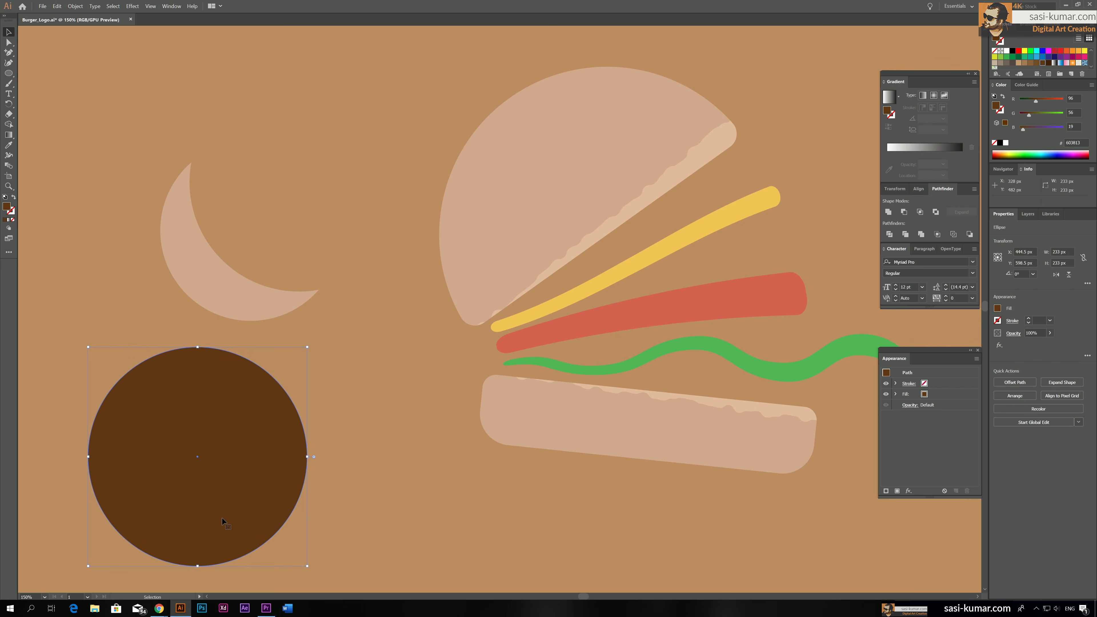
{"action": "left_click_drag", "start_coordinate": [222, 517], "coordinate": [216, 291]}
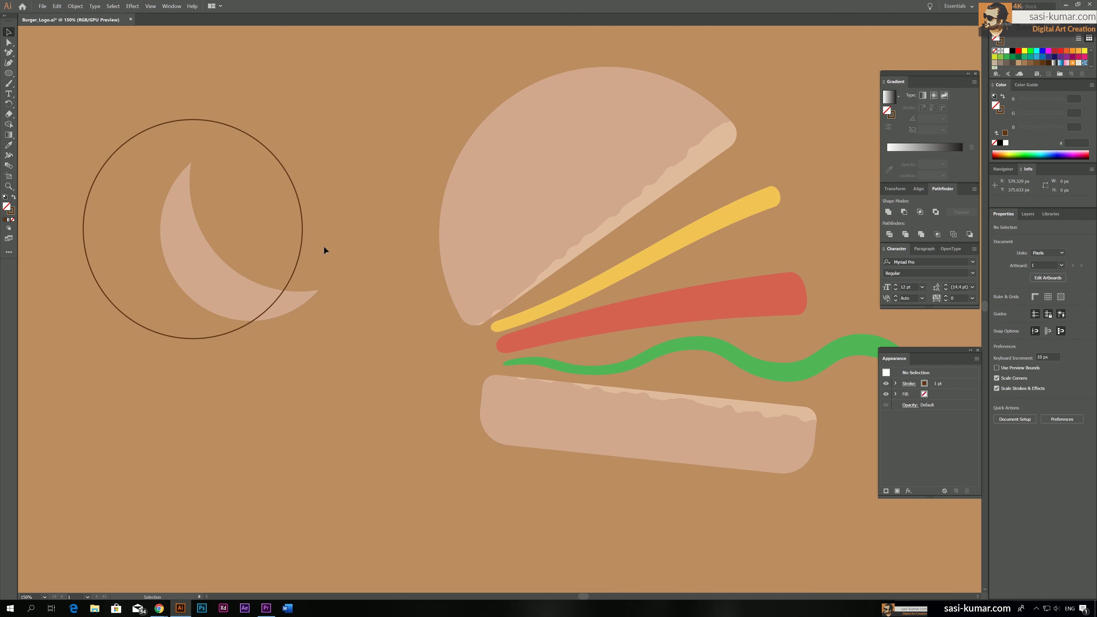
{"action": "left_click_drag", "start_coordinate": [298, 260], "coordinate": [313, 255]}
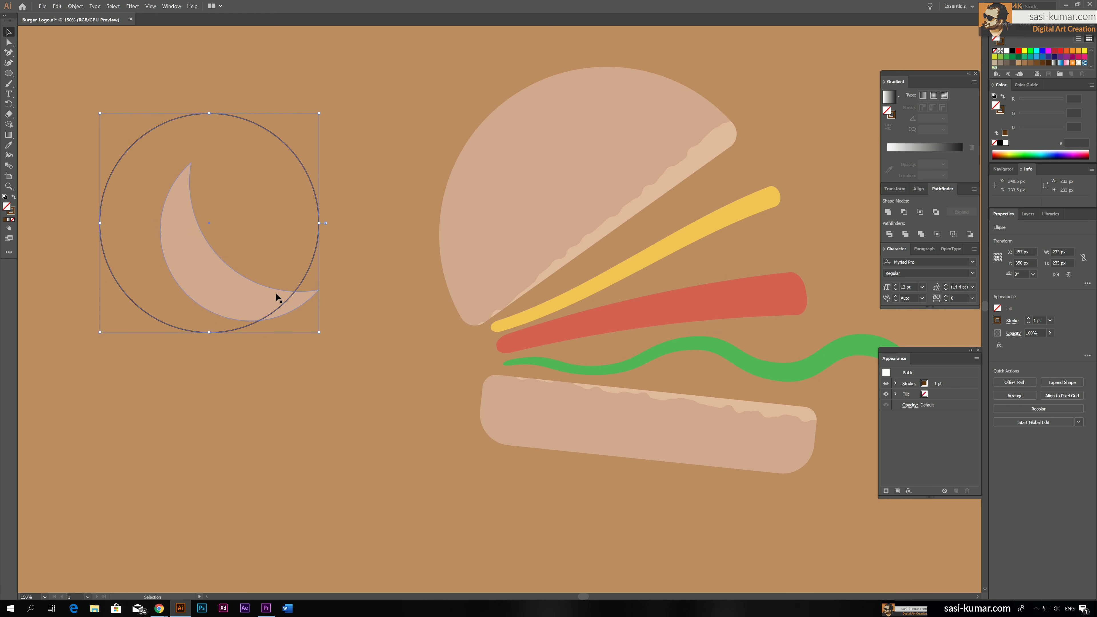
Step: Swap the circle's outline back to a brown fill and intersect it with the crescent, trimming off the crescent's lower right tip
{"action": "left_click", "coordinate": [245, 291], "text": "shift"}
{"action": "left_click", "coordinate": [306, 173]}
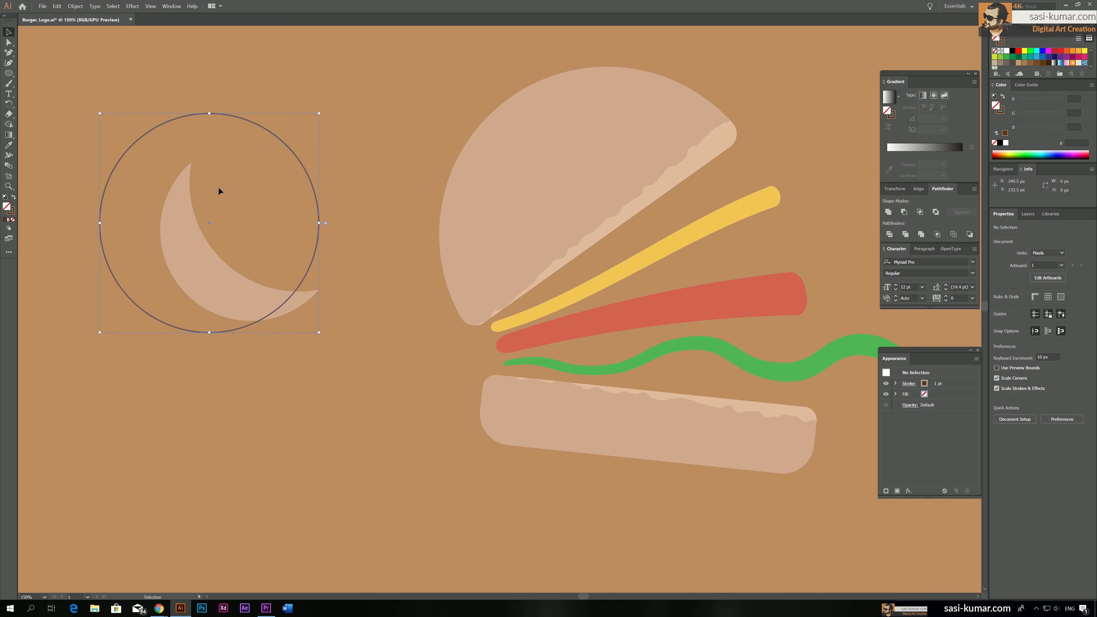
{"action": "left_click", "coordinate": [14, 198]}
{"action": "left_click_drag", "start_coordinate": [359, 353], "coordinate": [240, 258]}
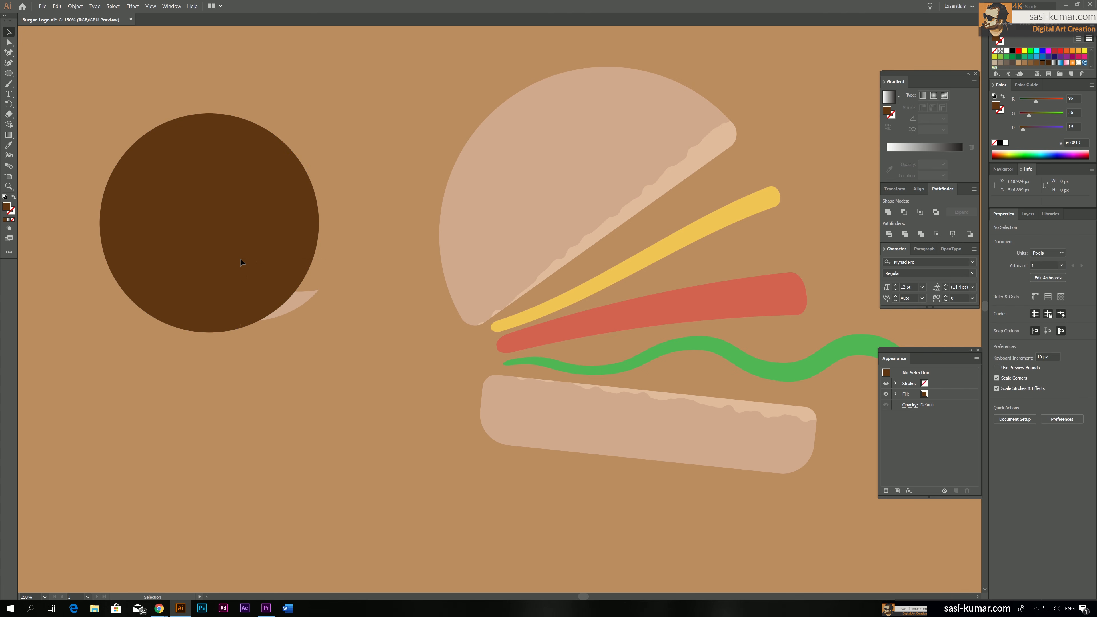
{"action": "left_click", "coordinate": [920, 214]}
{"action": "left_click", "coordinate": [319, 98]}
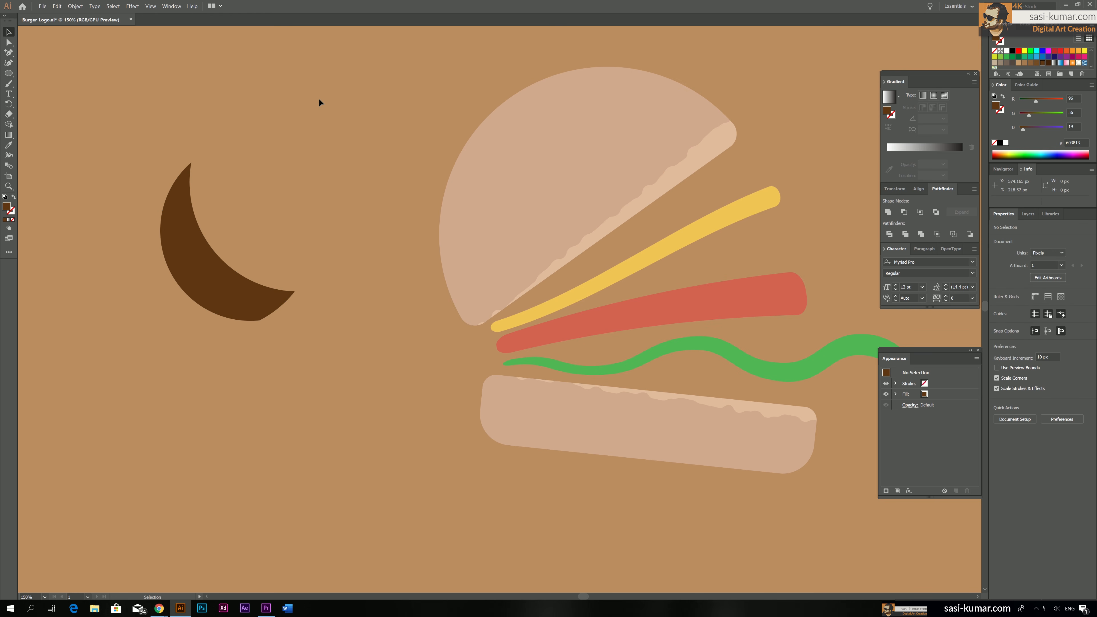
Step: Move the brown crescent onto the upper left edge of the top bun as a horn, overlapping the bun with its blunt end
{"action": "left_click_drag", "start_coordinate": [213, 295], "coordinate": [460, 157]}
{"action": "left_click_drag", "start_coordinate": [305, 235], "coordinate": [254, 327]}
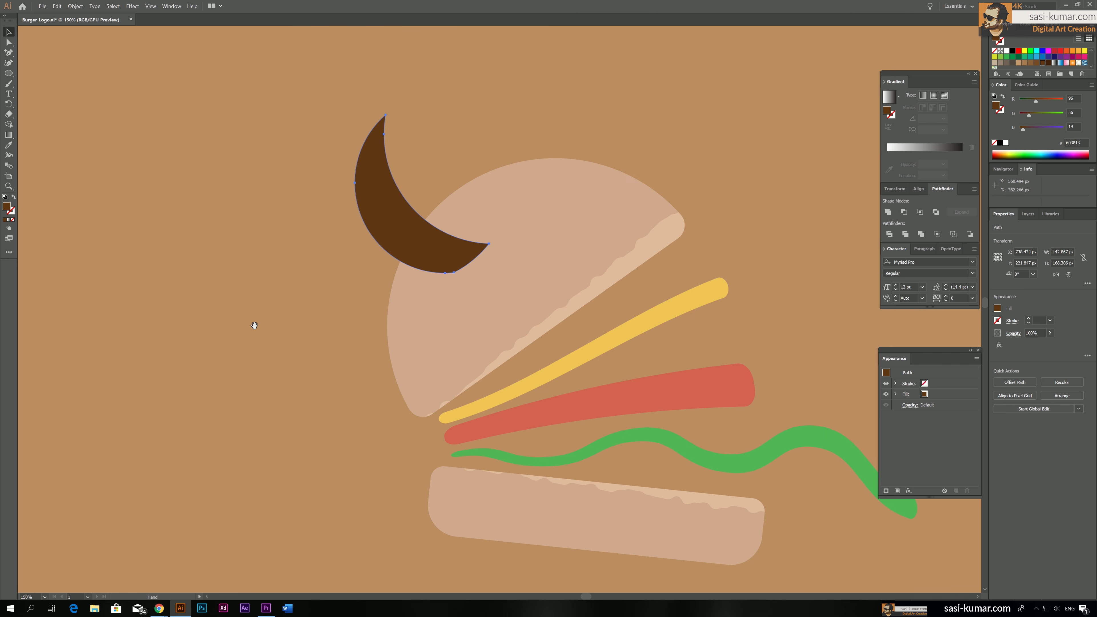
{"action": "key", "text": "ctrl+equal"}
{"action": "key", "text": "ctrl+equal"}
{"action": "left_click_drag", "start_coordinate": [549, 315], "coordinate": [437, 177]}
{"action": "scroll", "coordinate": [481, 357], "scroll_direction": "up", "scroll_amount": 2}
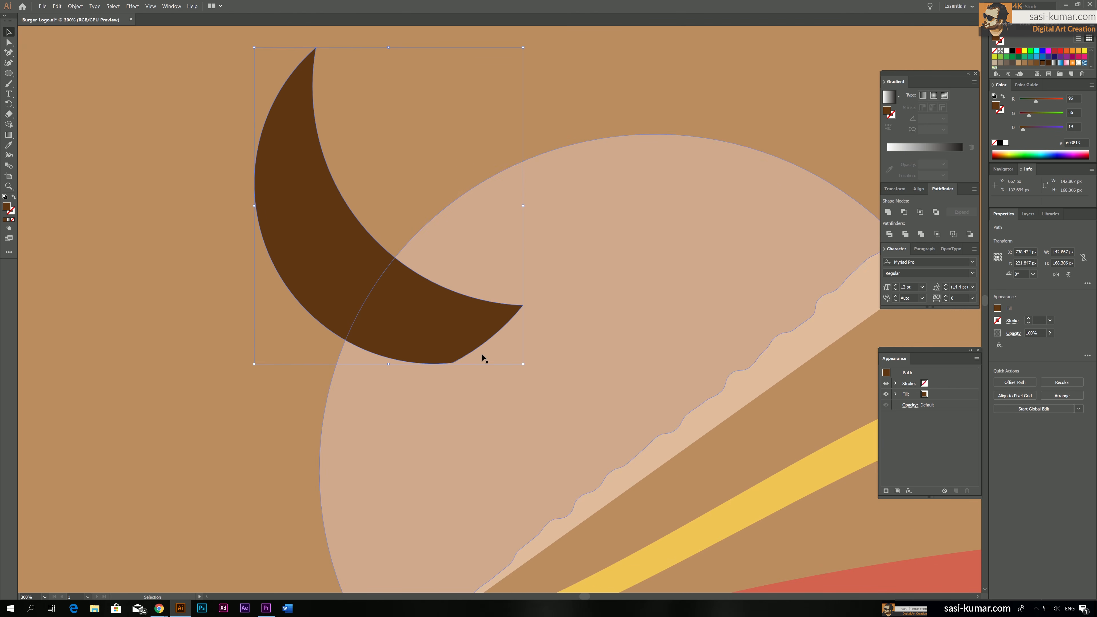
{"action": "scroll", "coordinate": [482, 353], "scroll_direction": "up", "scroll_amount": 1}
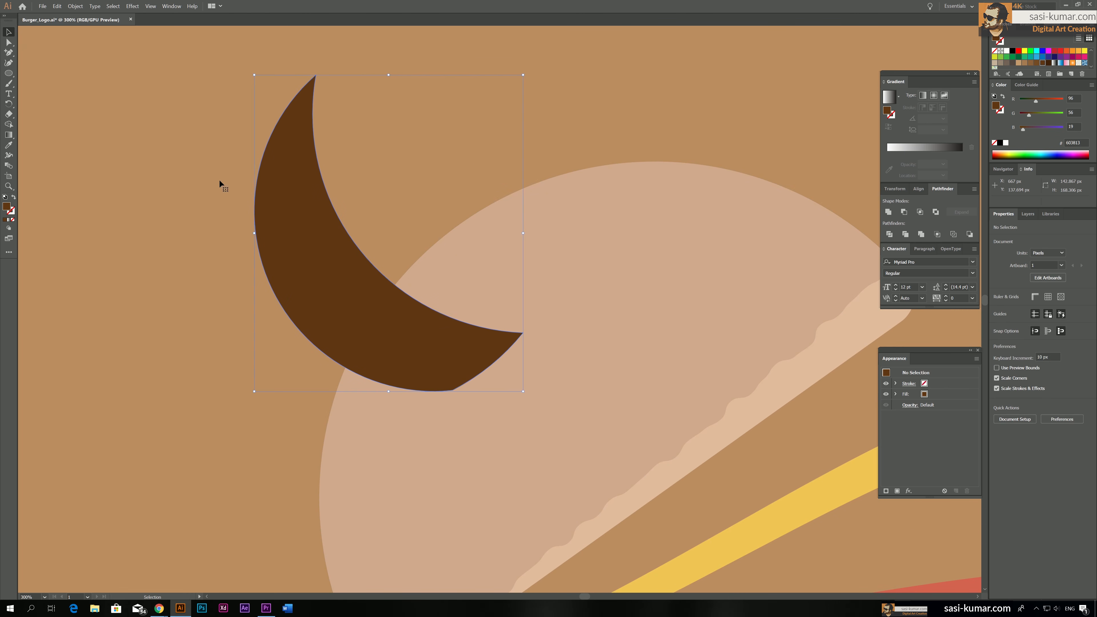
Step: Delete the anchor point on the lower edge of the horn's blunt end
{"action": "key", "text": "a"}
{"action": "left_click", "coordinate": [452, 390]}
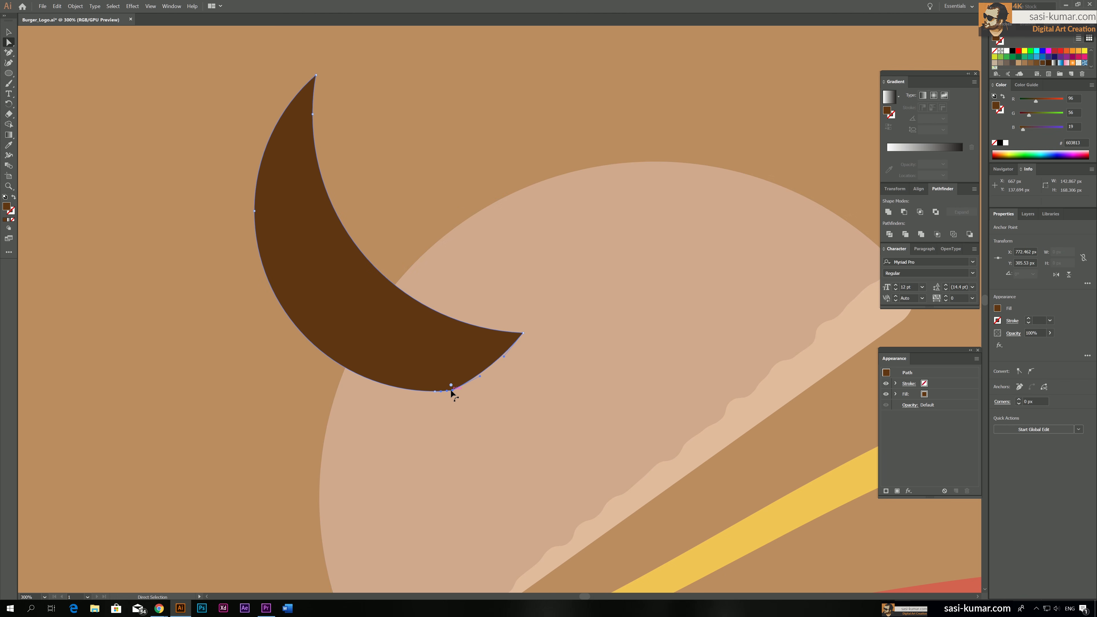
{"action": "key", "text": "minus"}
{"action": "left_click", "coordinate": [451, 390]}
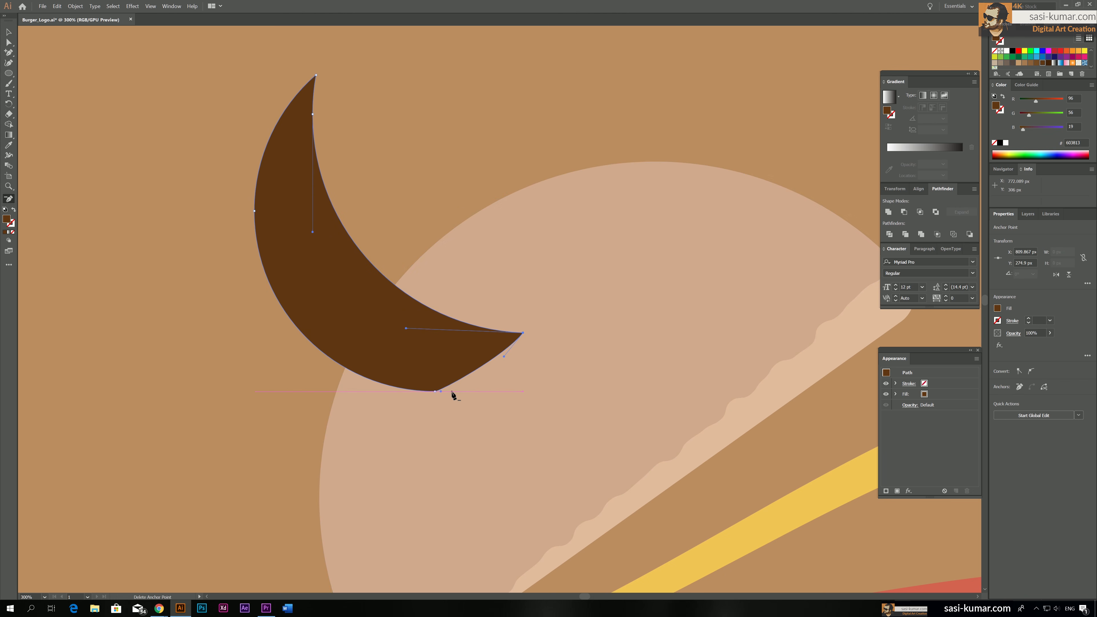
Step: Shift the horn's lower corner anchor slightly down and outward, and adjust its handle and the inner corner's handle to reshape both curves
{"action": "left_click", "coordinate": [9, 42]}
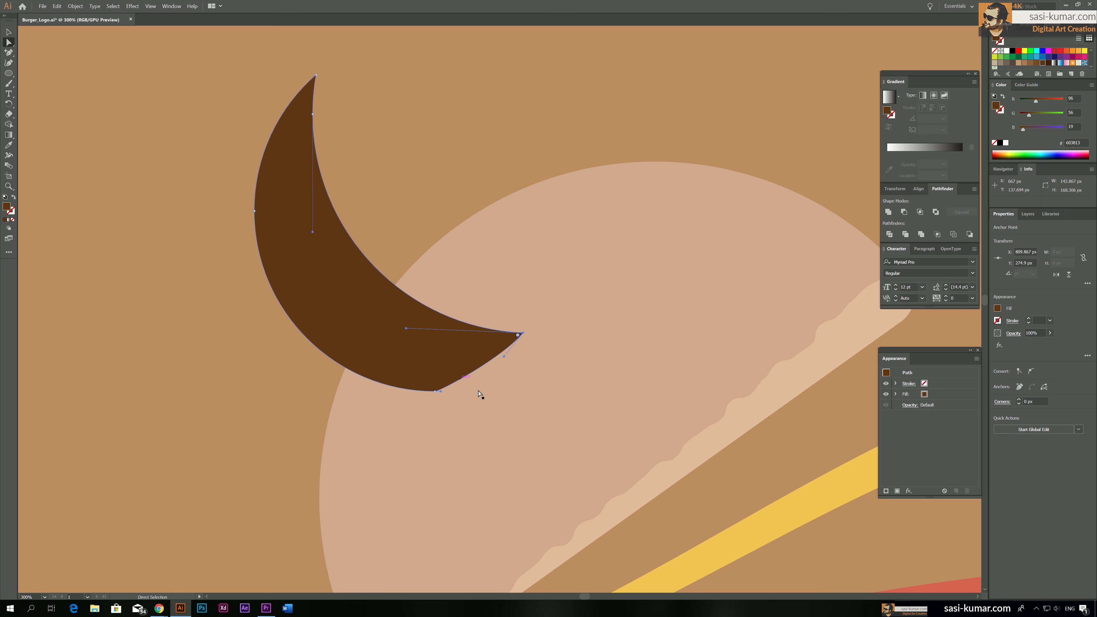
{"action": "left_click", "coordinate": [435, 392]}
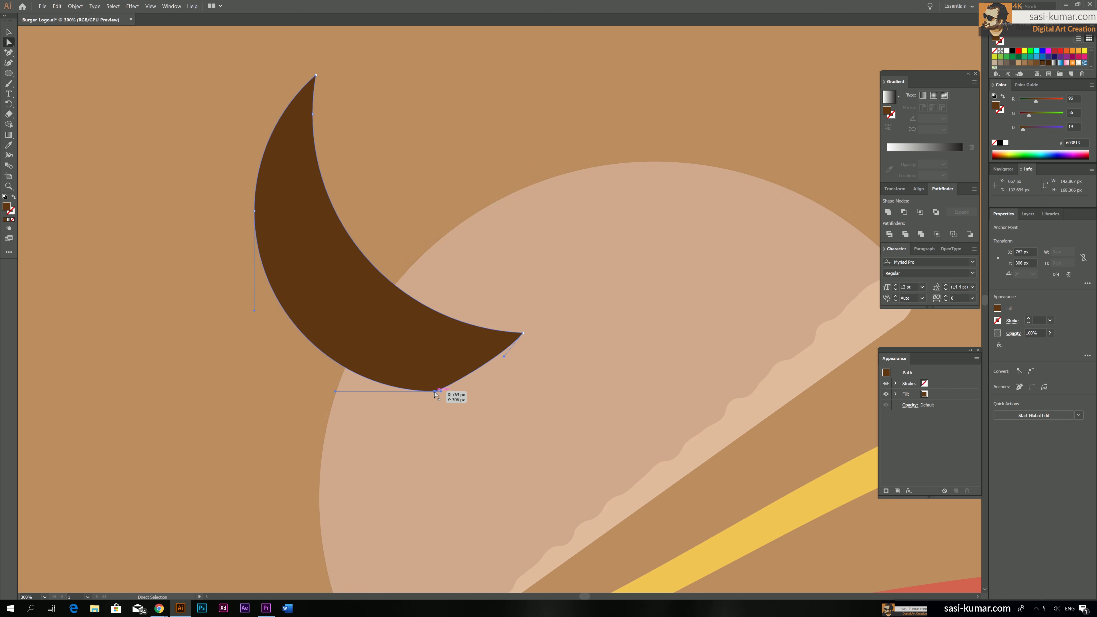
{"action": "left_click_drag", "start_coordinate": [435, 392], "coordinate": [428, 399]}
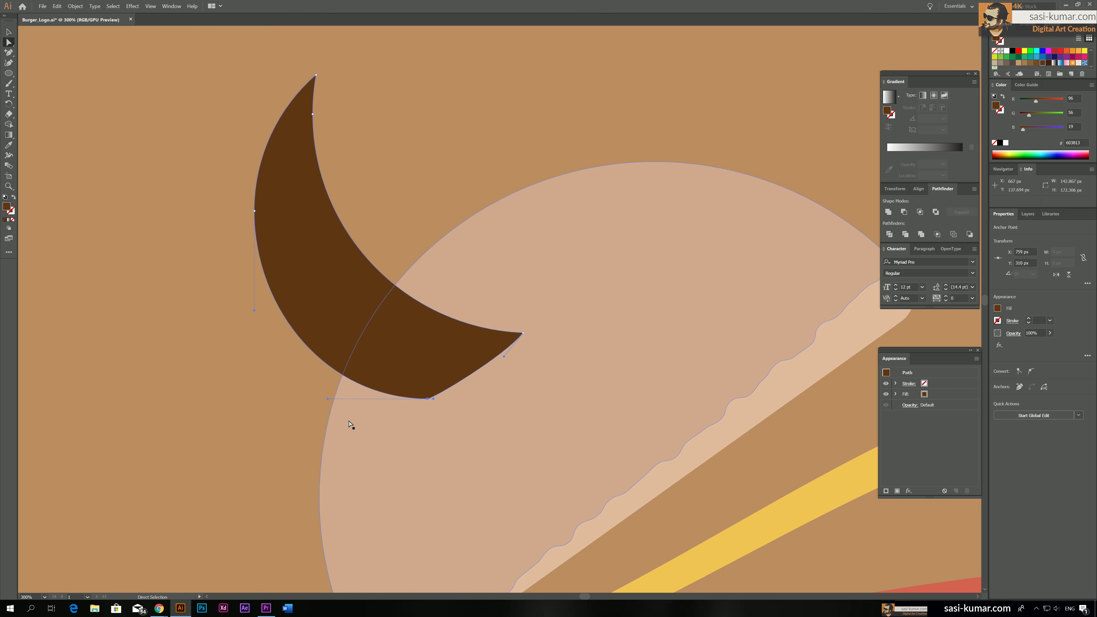
{"action": "left_click_drag", "start_coordinate": [327, 398], "coordinate": [316, 390]}
{"action": "left_click", "coordinate": [522, 334]}
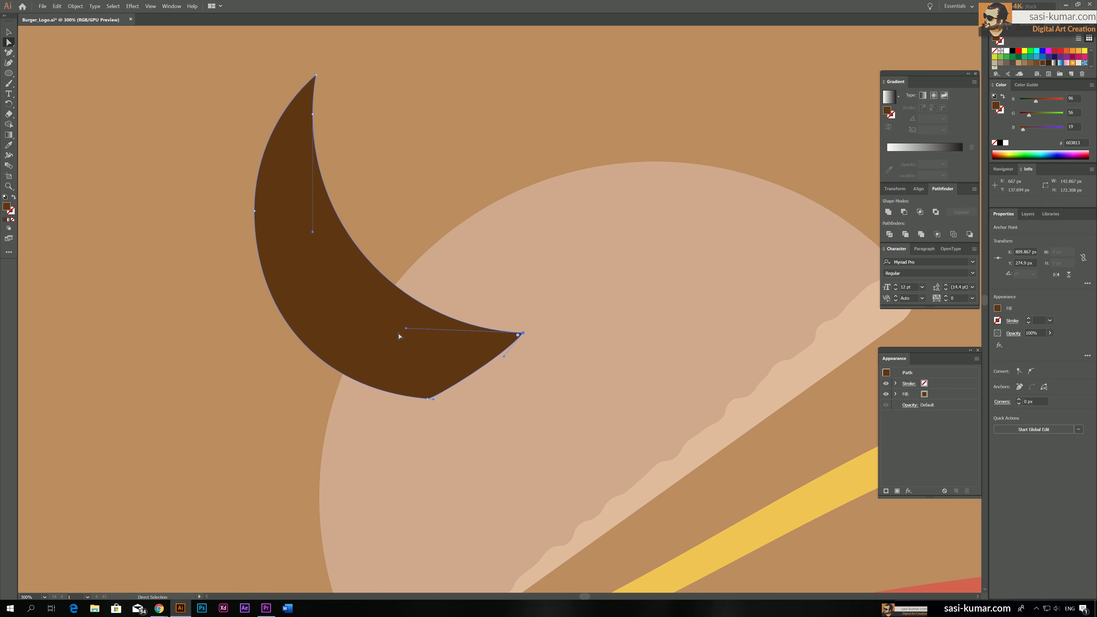
{"action": "left_click_drag", "start_coordinate": [407, 328], "coordinate": [367, 322]}
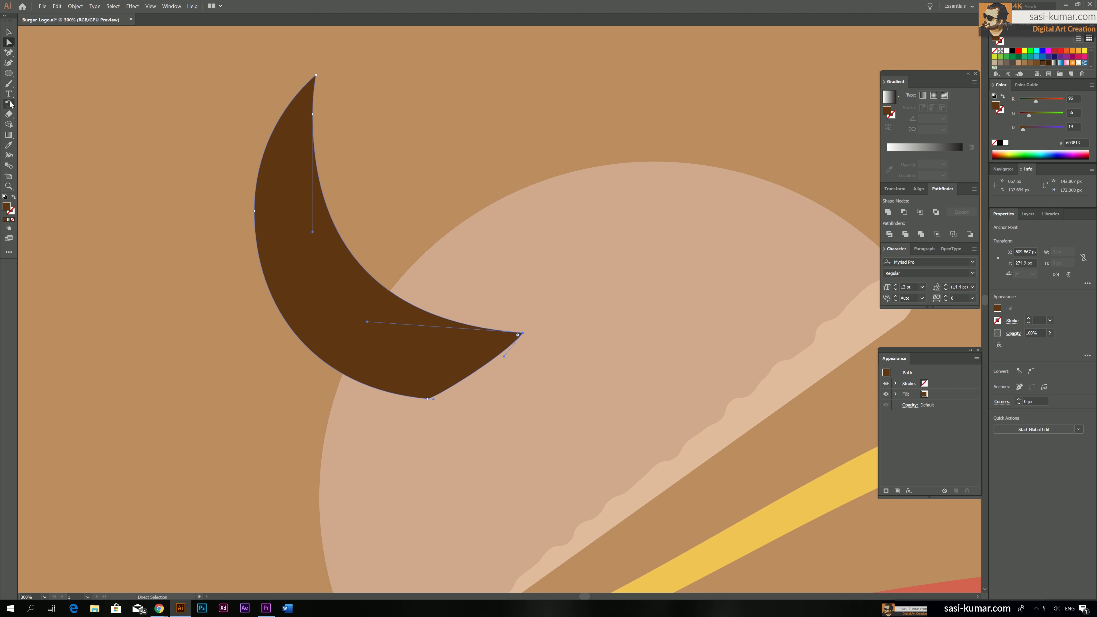
Step: Add an anchor point midway along the horn's blunt end and pull that edge outward into a convex curve
{"action": "key", "text": "plus"}
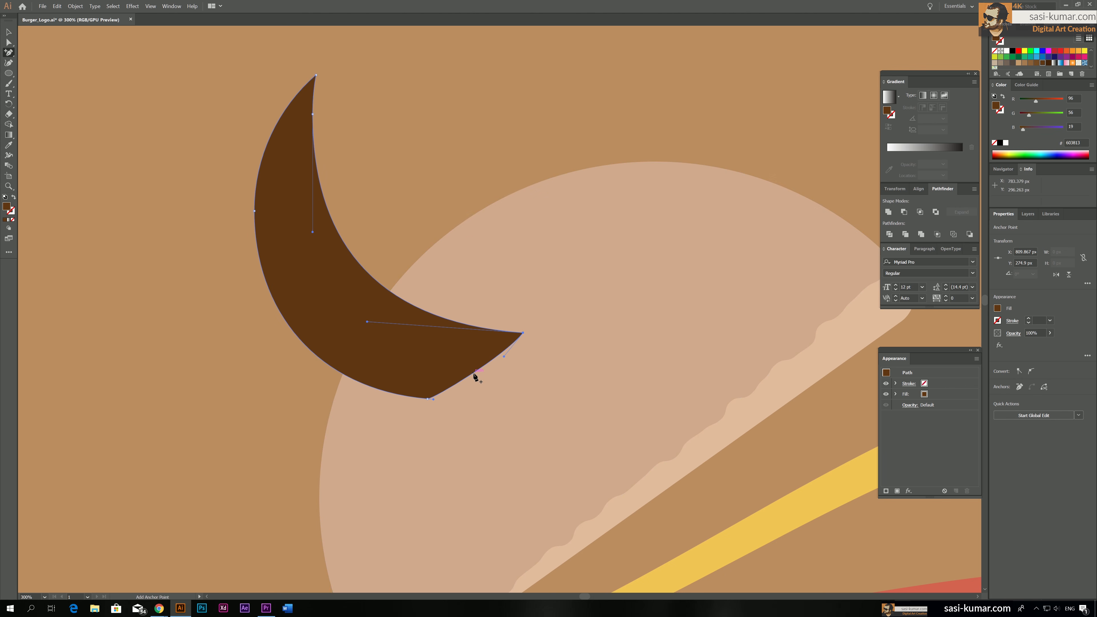
{"action": "left_click", "coordinate": [474, 373]}
{"action": "key", "text": "a"}
{"action": "left_click_drag", "start_coordinate": [474, 372], "coordinate": [517, 365]}
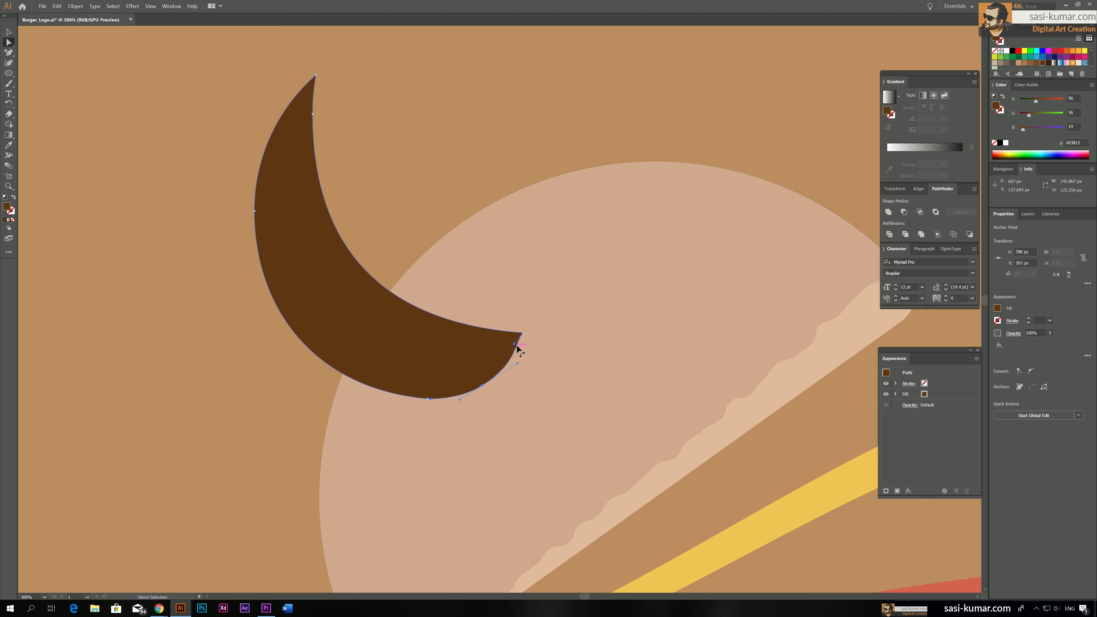
Step: Round the upper corner of the horn's blunt end with a radius of about 8 px
{"action": "left_click", "coordinate": [523, 333]}
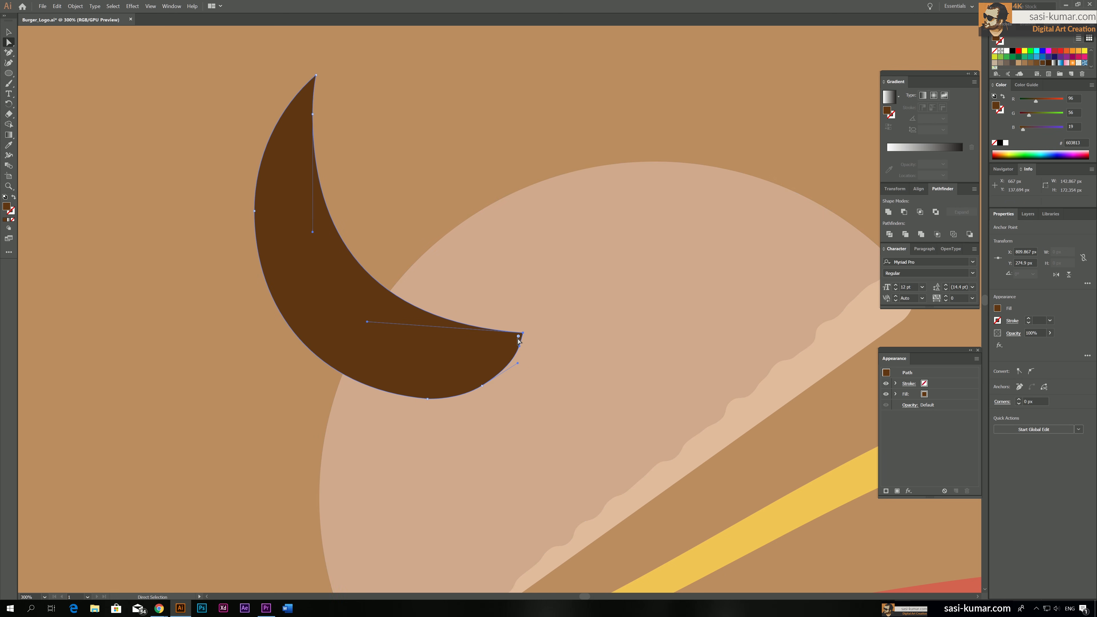
{"action": "left_click_drag", "start_coordinate": [518, 336], "coordinate": [502, 346]}
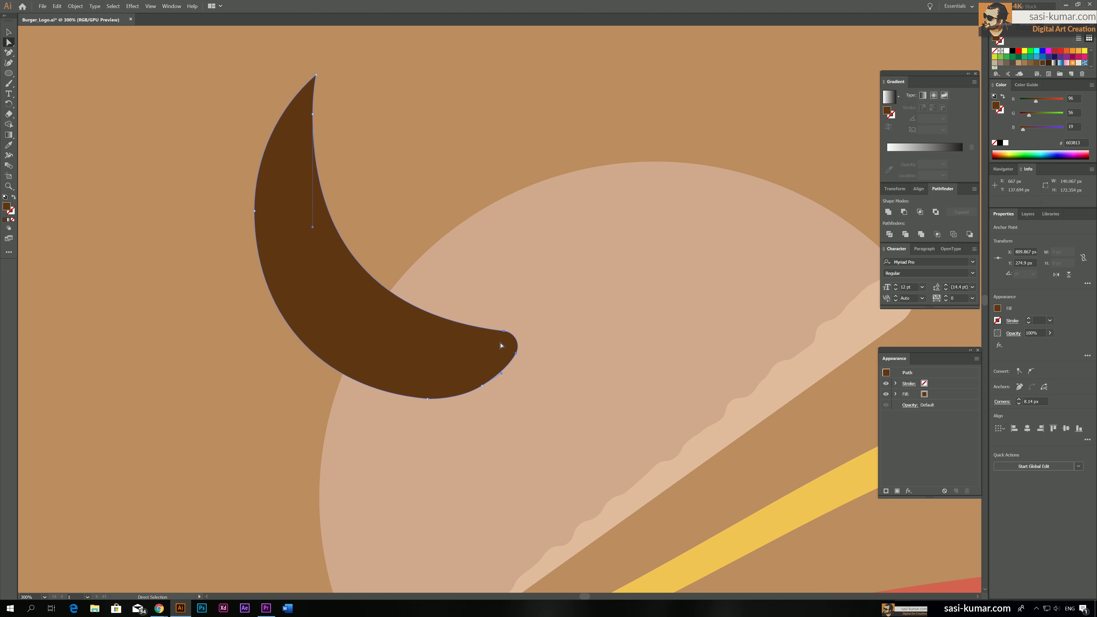
{"action": "left_click", "coordinate": [428, 166]}
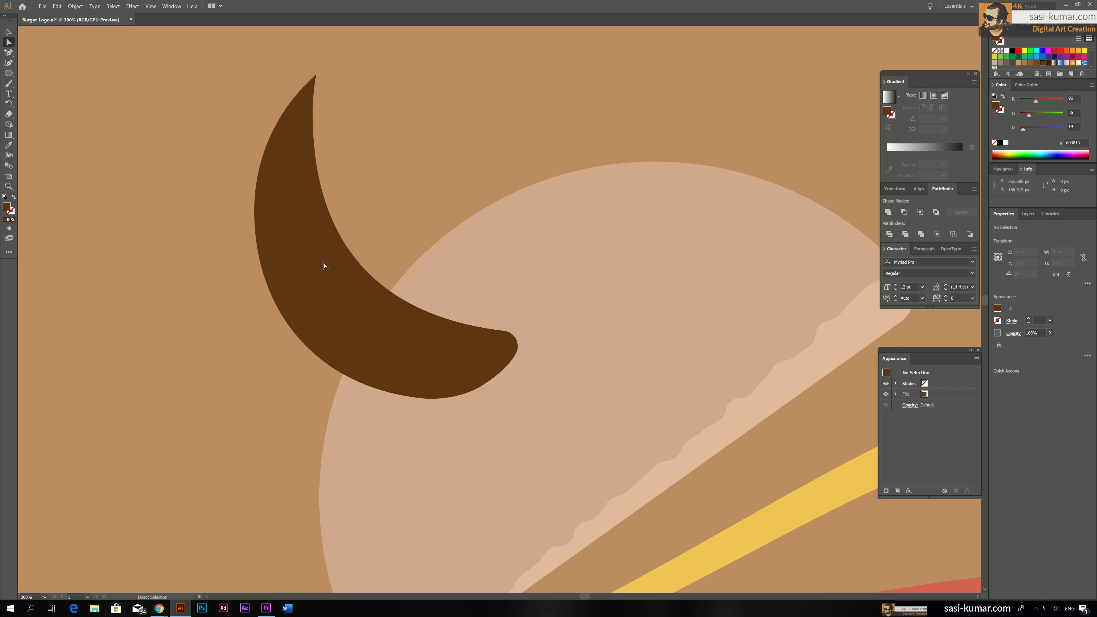
Step: Extend the curve handle near the horn's tip down and outward to deepen the horn's inner curve
{"action": "left_click", "coordinate": [305, 250]}
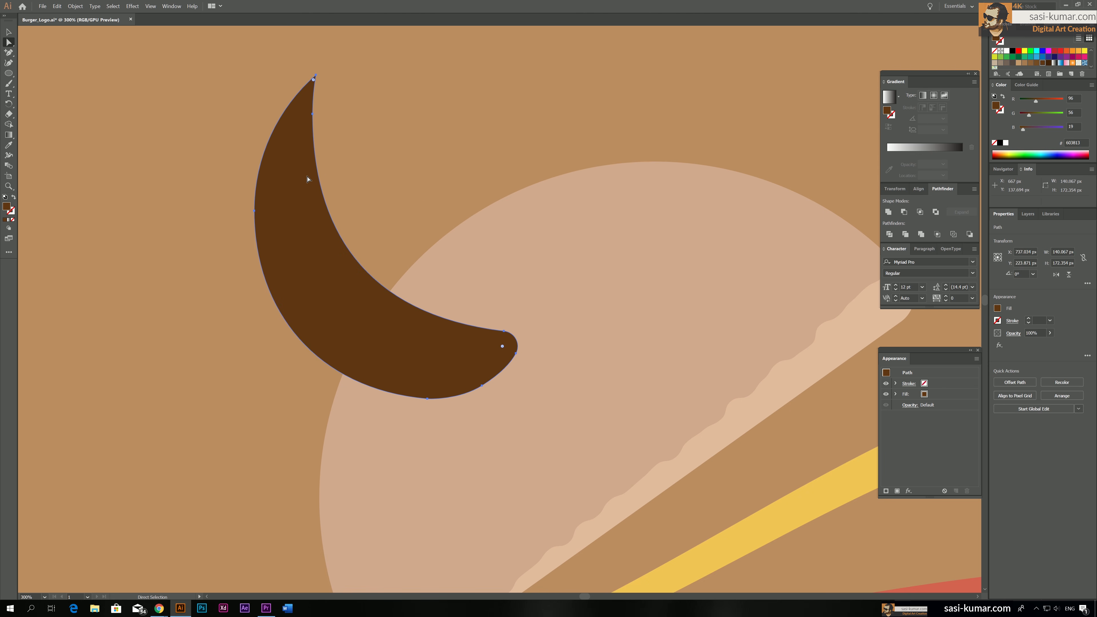
{"action": "left_click", "coordinate": [313, 115]}
{"action": "left_click_drag", "start_coordinate": [312, 228], "coordinate": [293, 296]}
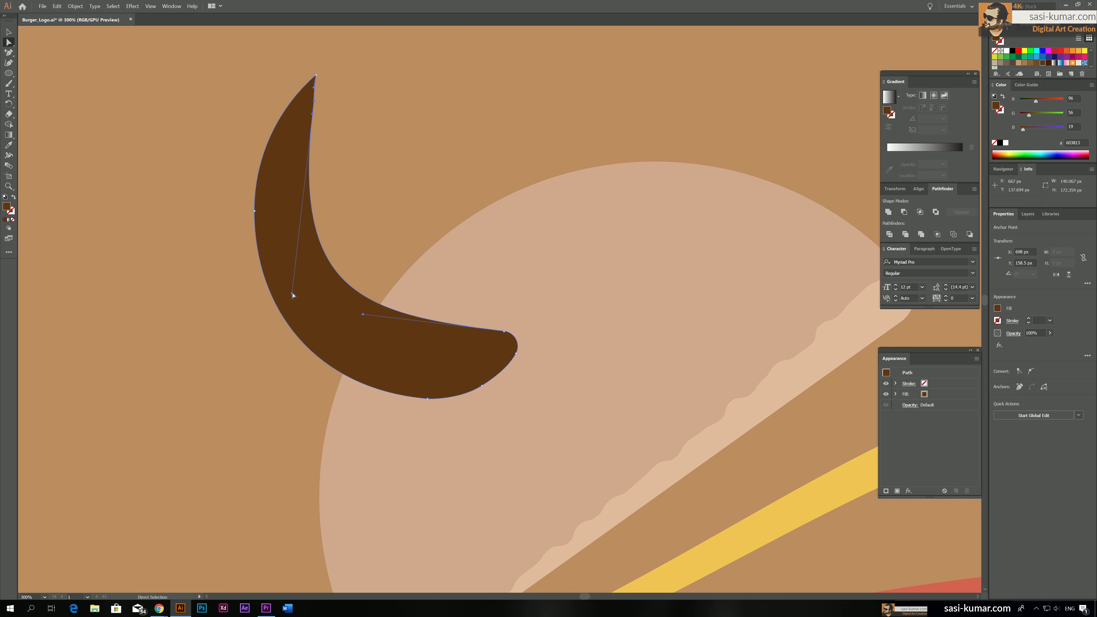
{"action": "left_click", "coordinate": [133, 135]}
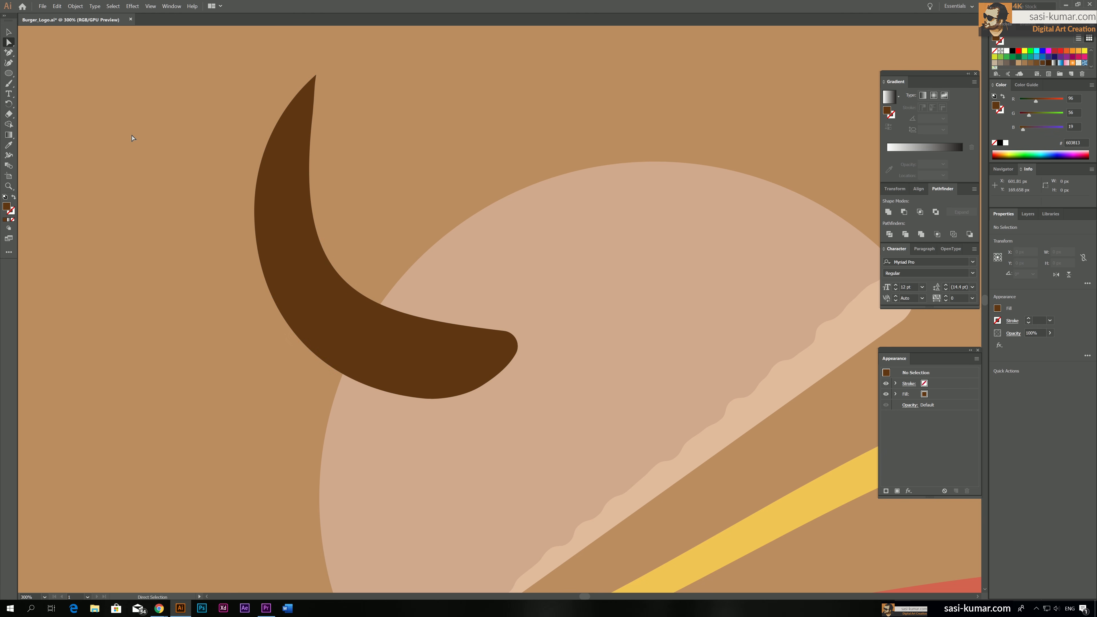
Step: Move the whole horn slightly up and outward from the top bun
{"action": "key", "text": "ctrl+minus"}
{"action": "key", "text": "ctrl+minus"}
{"action": "key", "text": "ctrl+minus"}
{"action": "key", "text": "ctrl+minus"}
{"action": "key", "text": "ctrl+plus"}
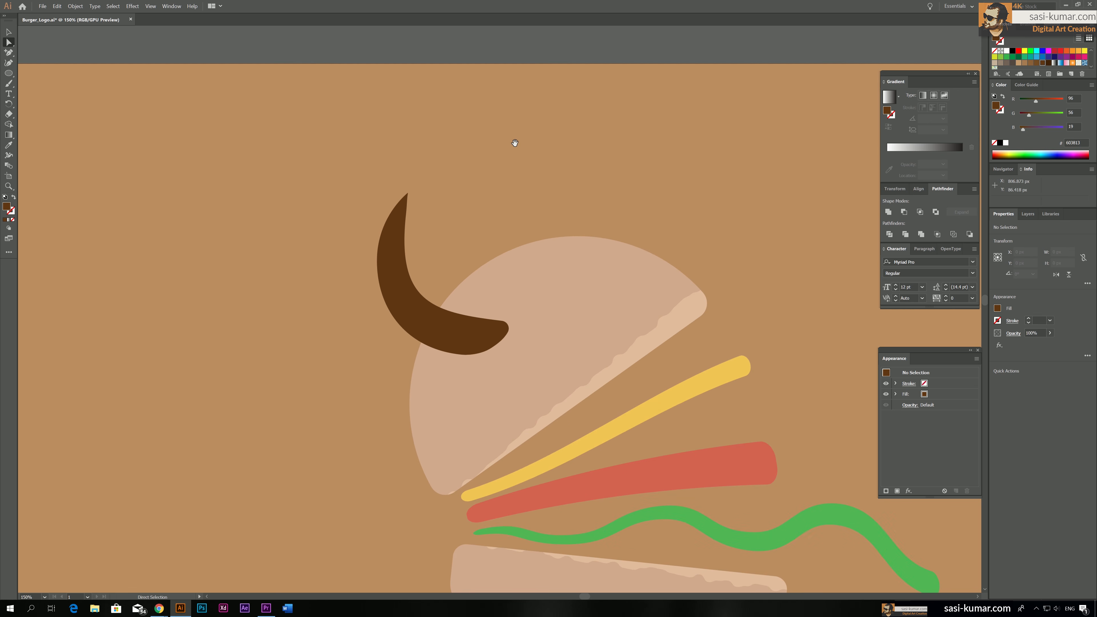
{"action": "key", "text": "ctrl+plus"}
{"action": "key", "text": "v"}
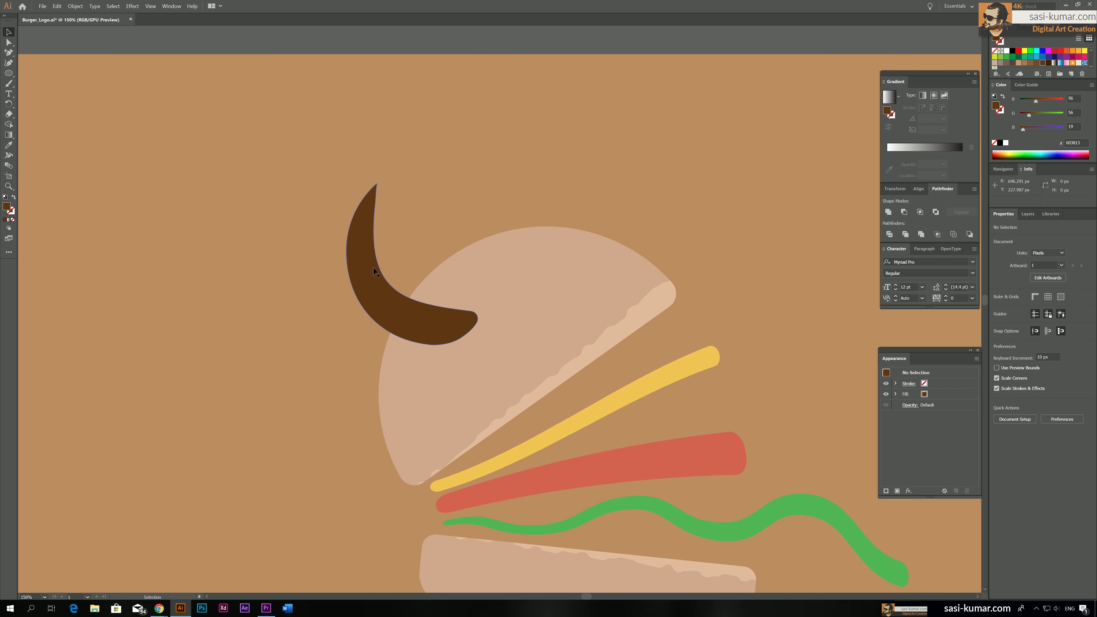
{"action": "left_click_drag", "start_coordinate": [372, 290], "coordinate": [369, 285]}
{"action": "left_click", "coordinate": [557, 44]}
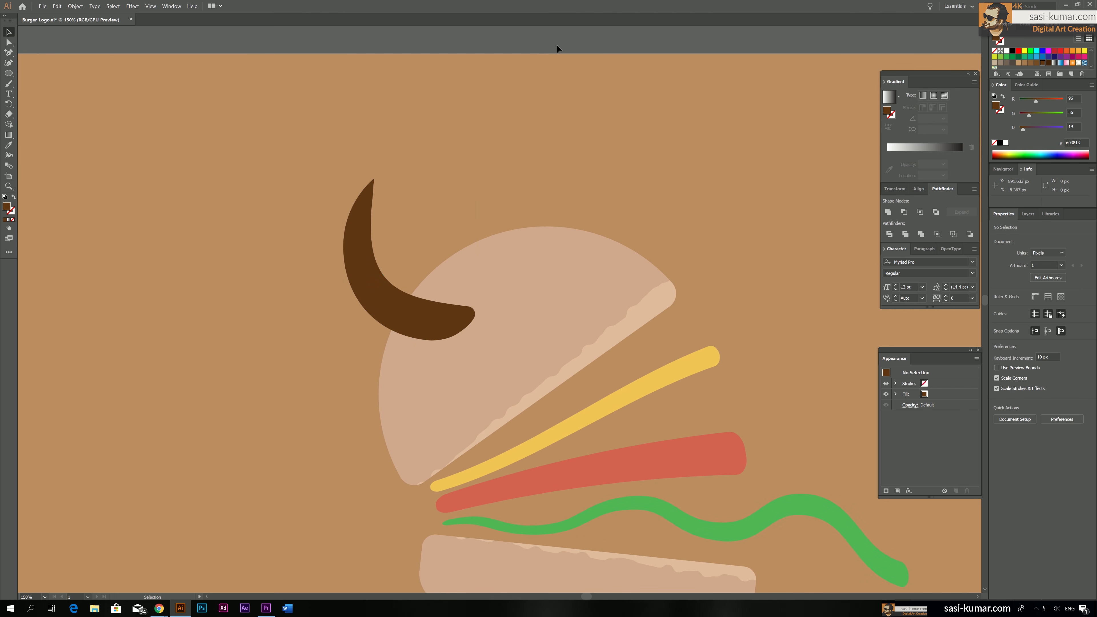
Step: Try a fill for the horn based on the top bun's main colour, darkened in the Color Picker
{"action": "key", "text": "ctrl+minus"}
{"action": "key", "text": "ctrl+minus"}
{"action": "key", "text": "ctrl+plus"}
{"action": "key", "text": "ctrl+plus"}
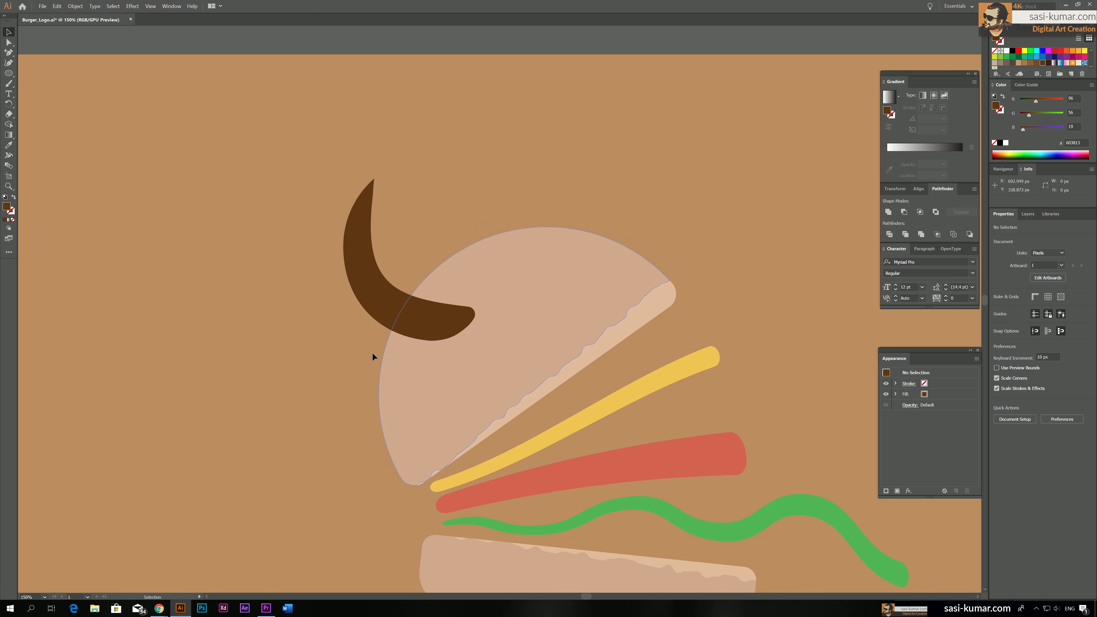
{"action": "left_click", "coordinate": [380, 303]}
{"action": "key", "text": "i"}
{"action": "left_click", "coordinate": [594, 259]}
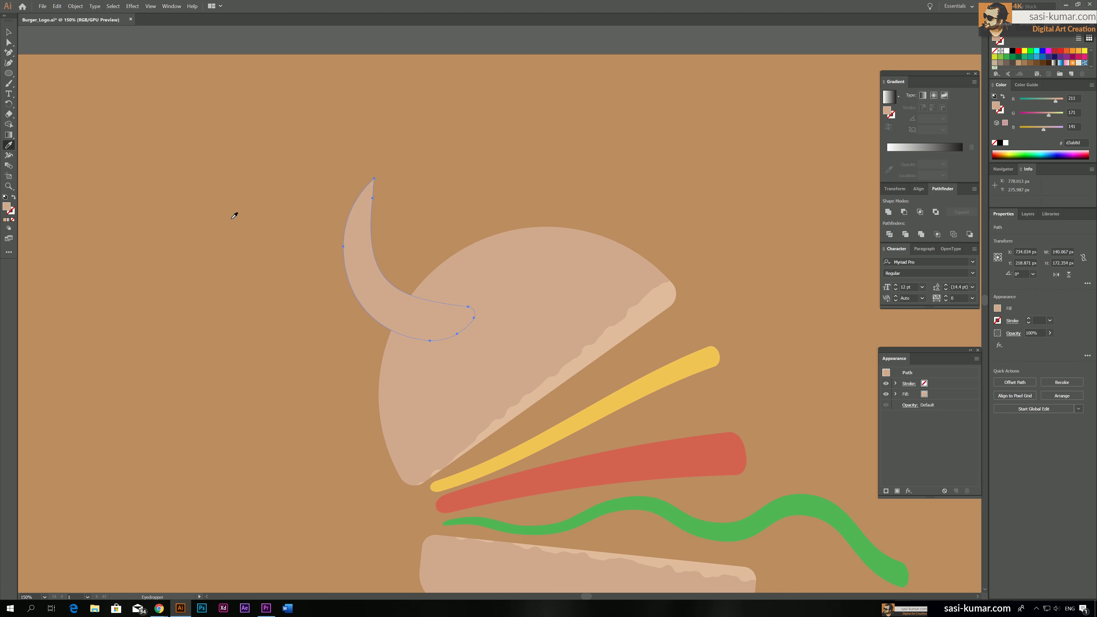
{"action": "double_click", "coordinate": [7, 209]}
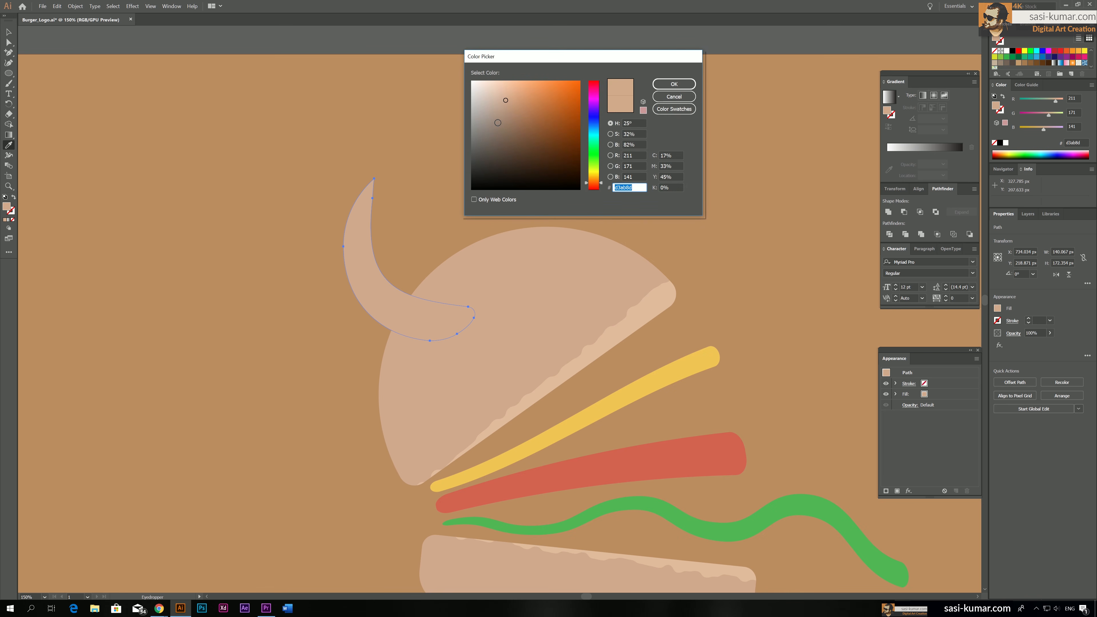
{"action": "left_click_drag", "start_coordinate": [508, 103], "coordinate": [511, 113]}
{"action": "left_click", "coordinate": [673, 83]}
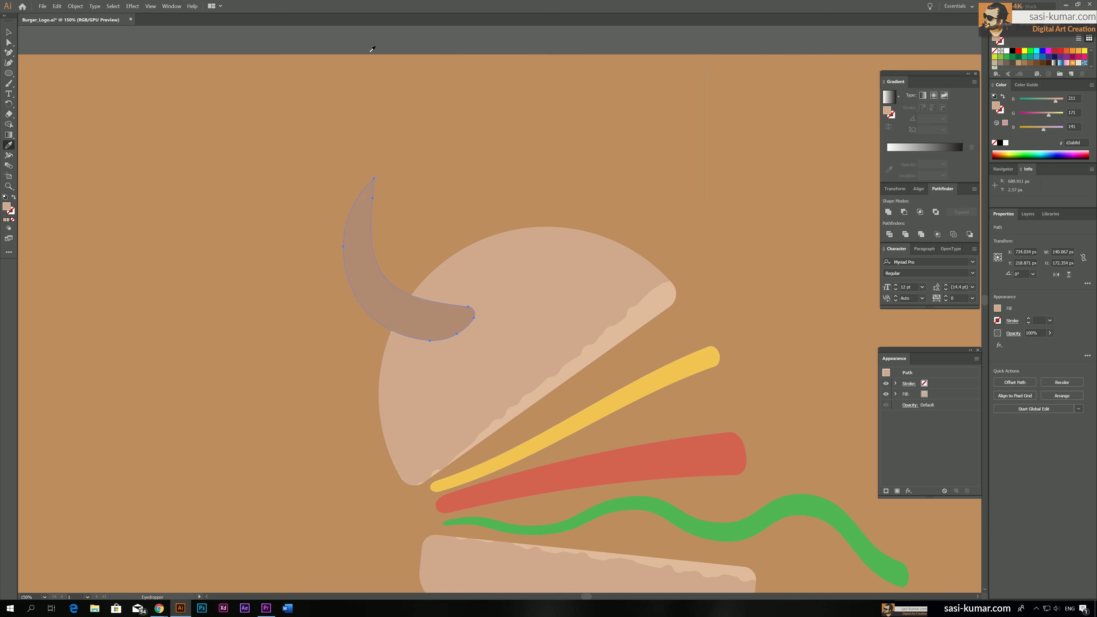
Step: Fill the horn with the light tan (e2bc9c) sampled from the top bun's cut edge
{"action": "left_click", "coordinate": [655, 314]}
{"action": "key", "text": "v"}
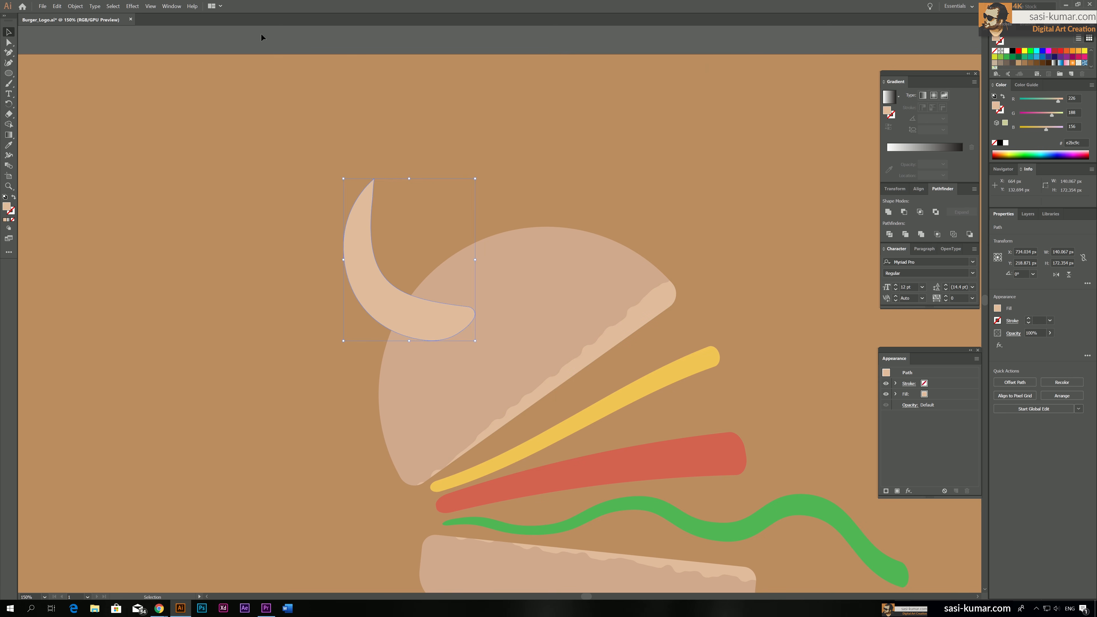
{"action": "left_click", "coordinate": [261, 34]}
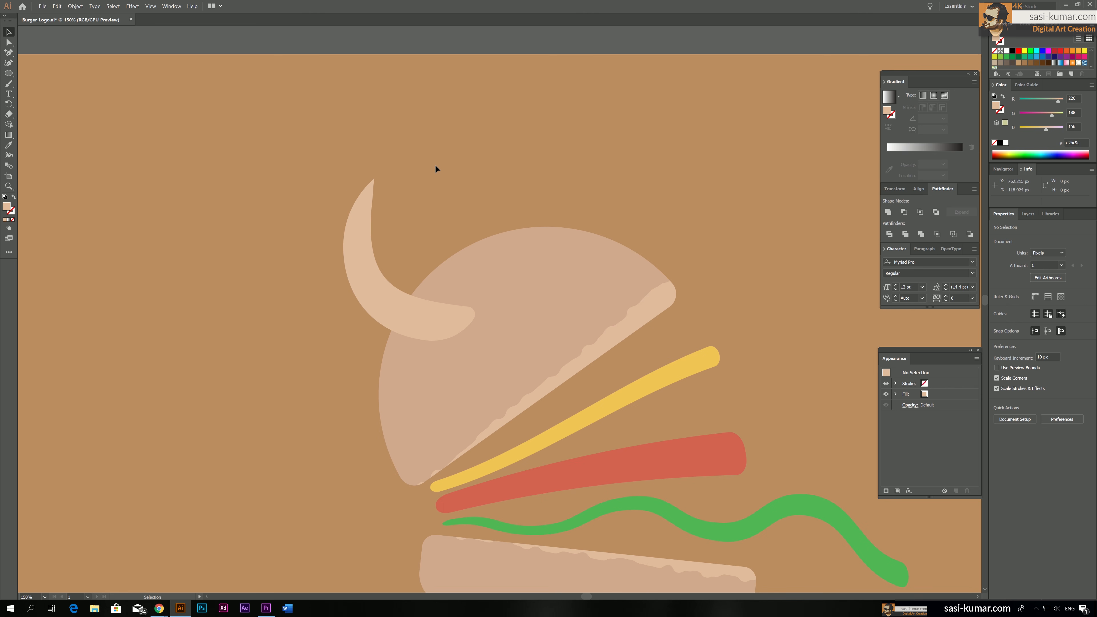
Step: Place a copy of the horn below and outside the original, and swap its fill for a 1 pt outline
{"action": "key", "text": "ctrl+minus"}
{"action": "key", "text": "ctrl+minus"}
{"action": "key", "text": "ctrl+plus"}
{"action": "key", "text": "ctrl+plus"}
{"action": "key", "text": "ctrl+plus"}
{"action": "key", "text": "ctrl+plus"}
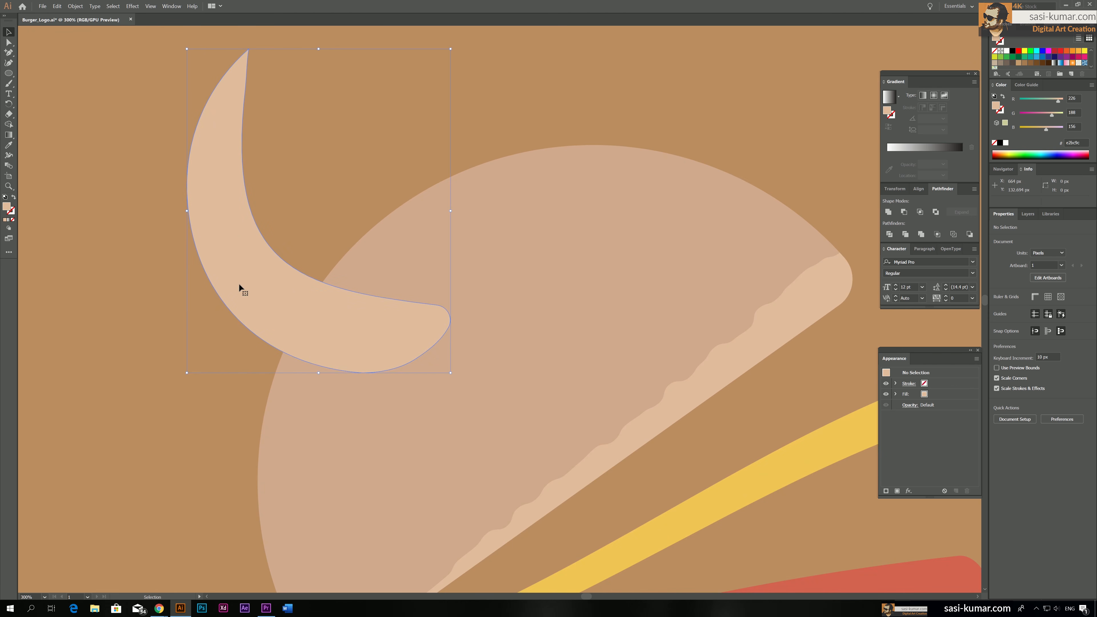
{"action": "left_click_drag", "start_coordinate": [240, 271], "coordinate": [125, 332]}
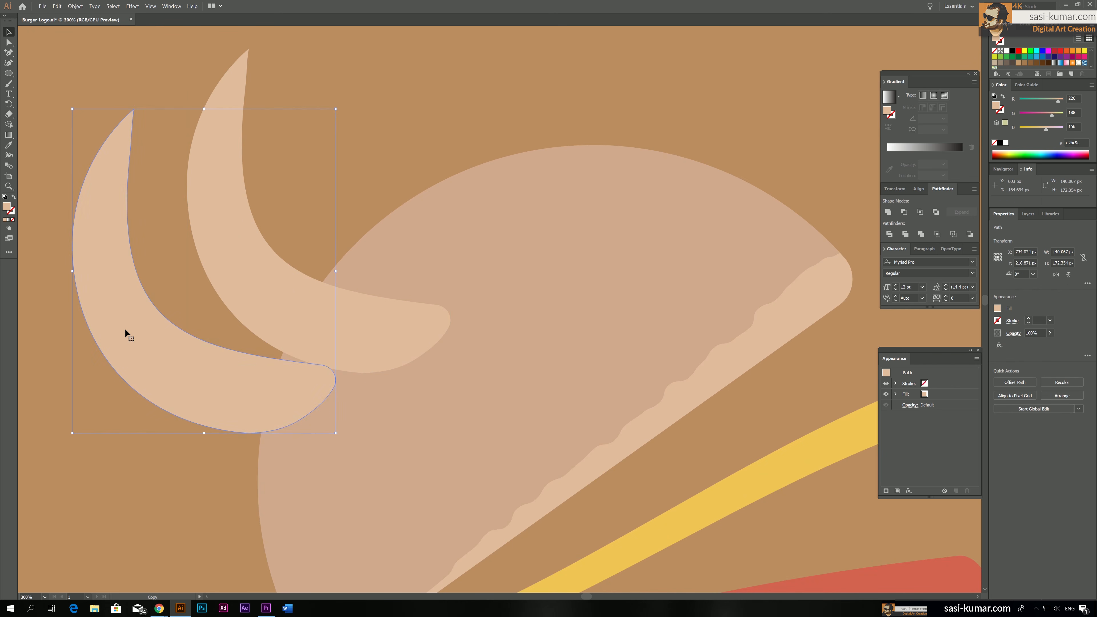
{"action": "left_click", "coordinate": [13, 197]}
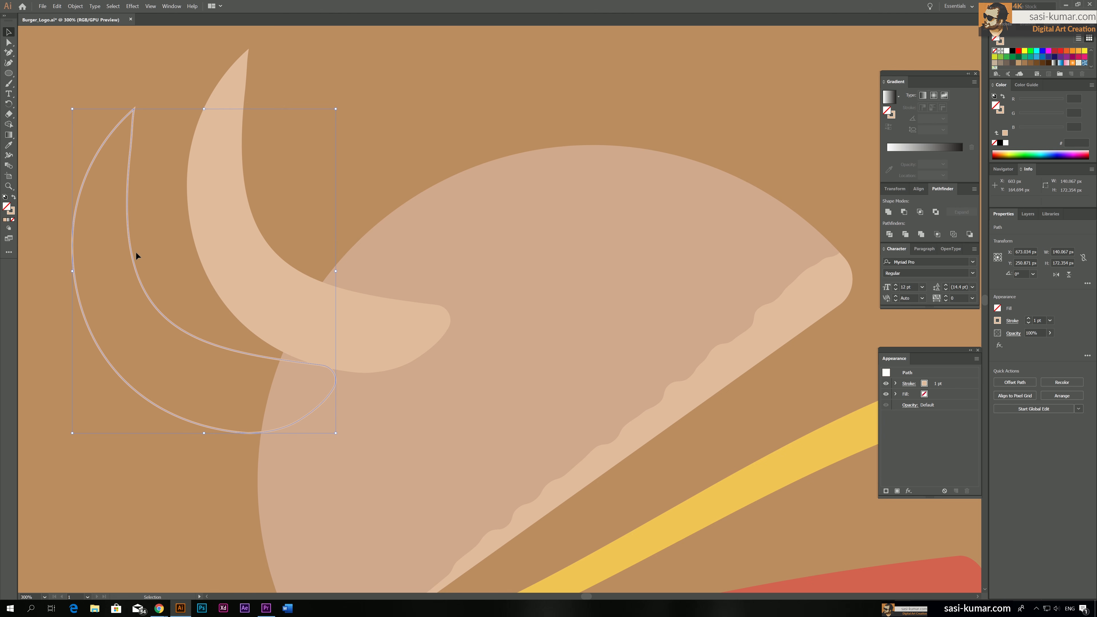
Step: Give the copied horn's outline a round cap and a round corner join
{"action": "left_click", "coordinate": [1005, 324]}
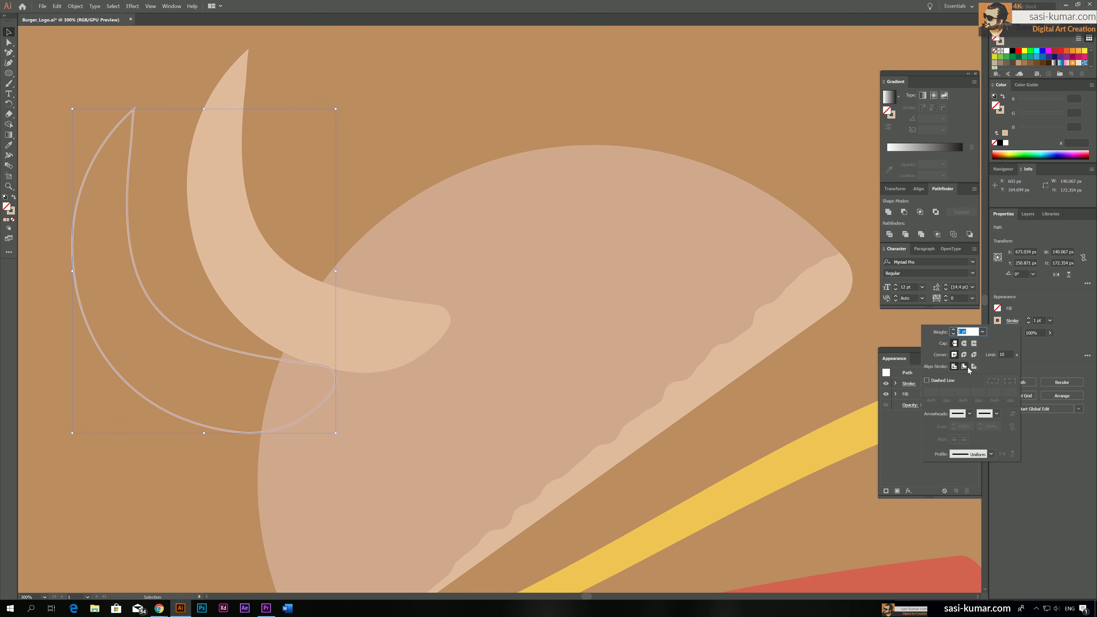
{"action": "left_click", "coordinate": [963, 343]}
{"action": "left_click", "coordinate": [964, 354]}
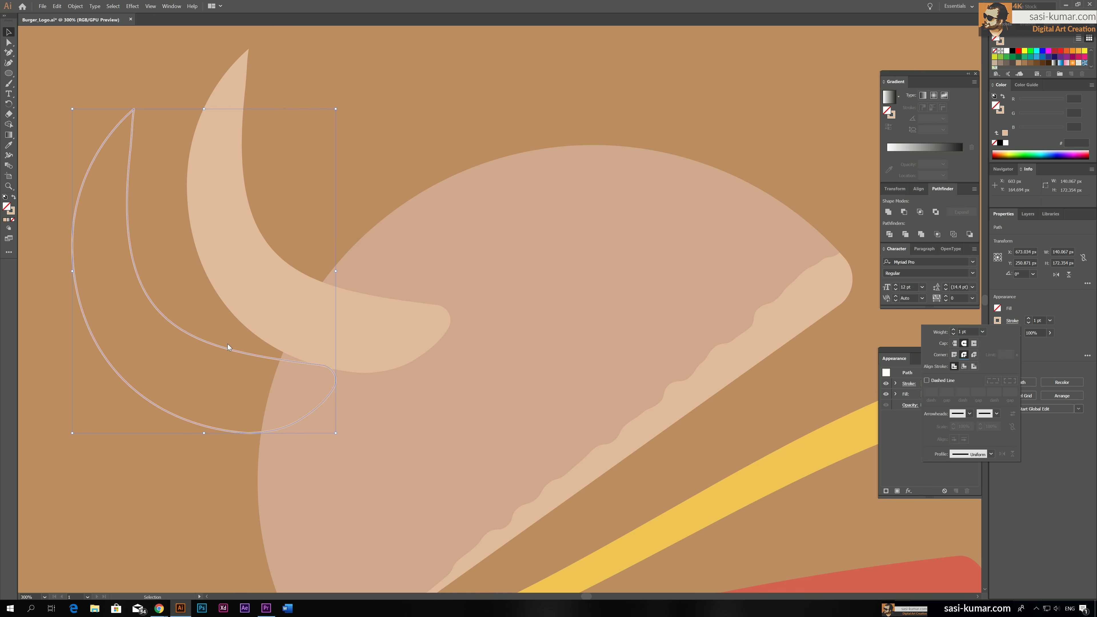
{"action": "left_click", "coordinate": [140, 282]}
{"action": "left_click", "coordinate": [158, 278]}
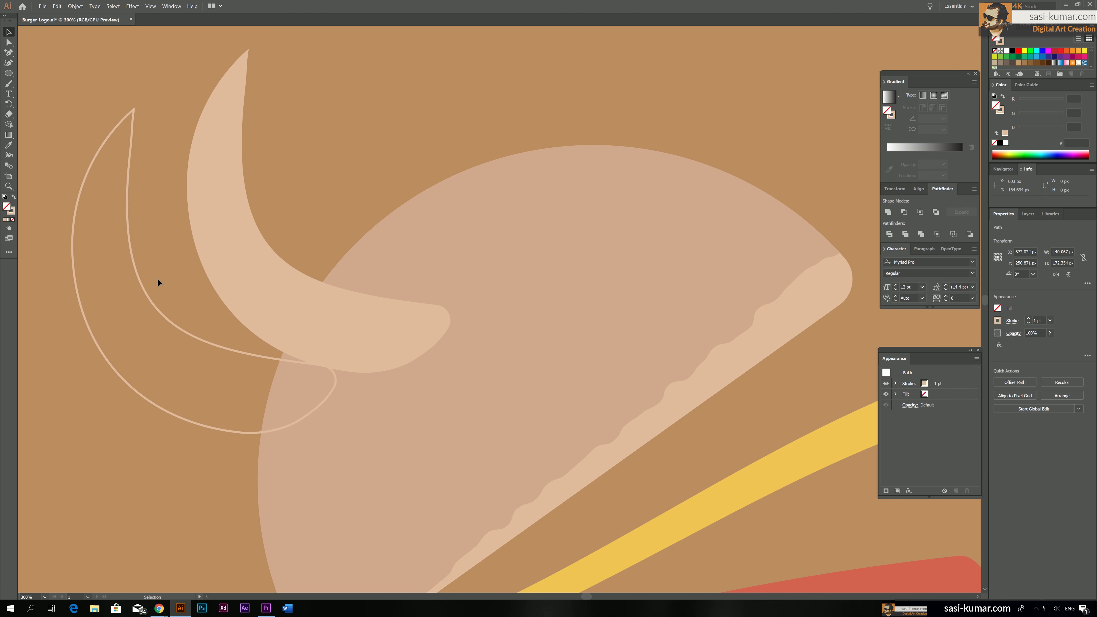
Step: Change the copied horn's outline to the darker tan bc9c84
{"action": "left_click", "coordinate": [134, 290]}
{"action": "key", "text": "ctrl+minus"}
{"action": "key", "text": "ctrl+minus"}
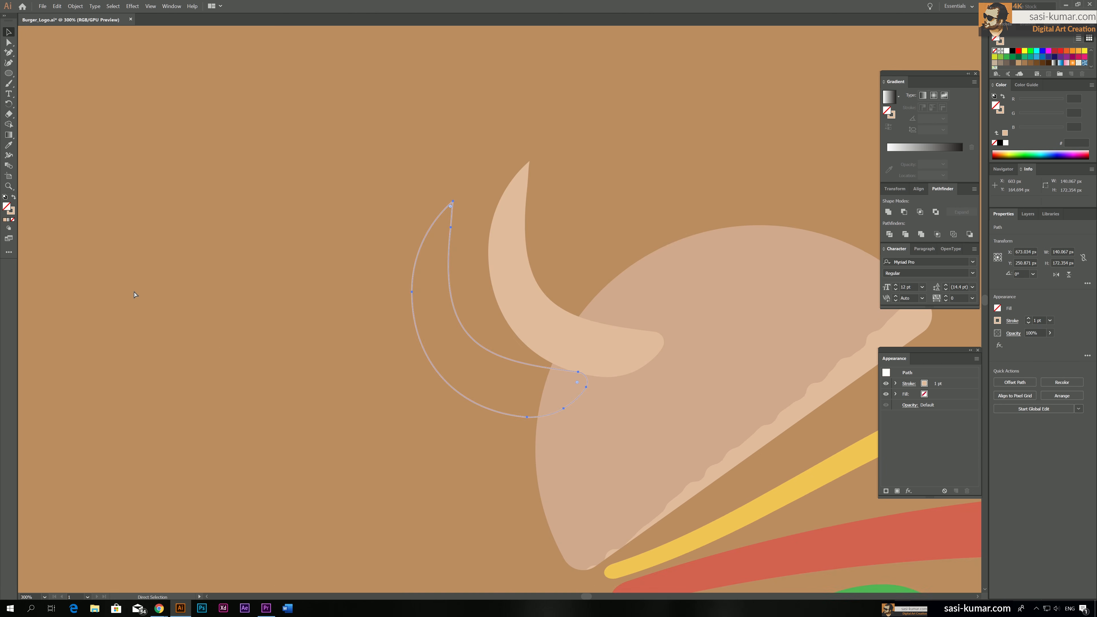
{"action": "left_click_drag", "start_coordinate": [710, 355], "coordinate": [577, 246]}
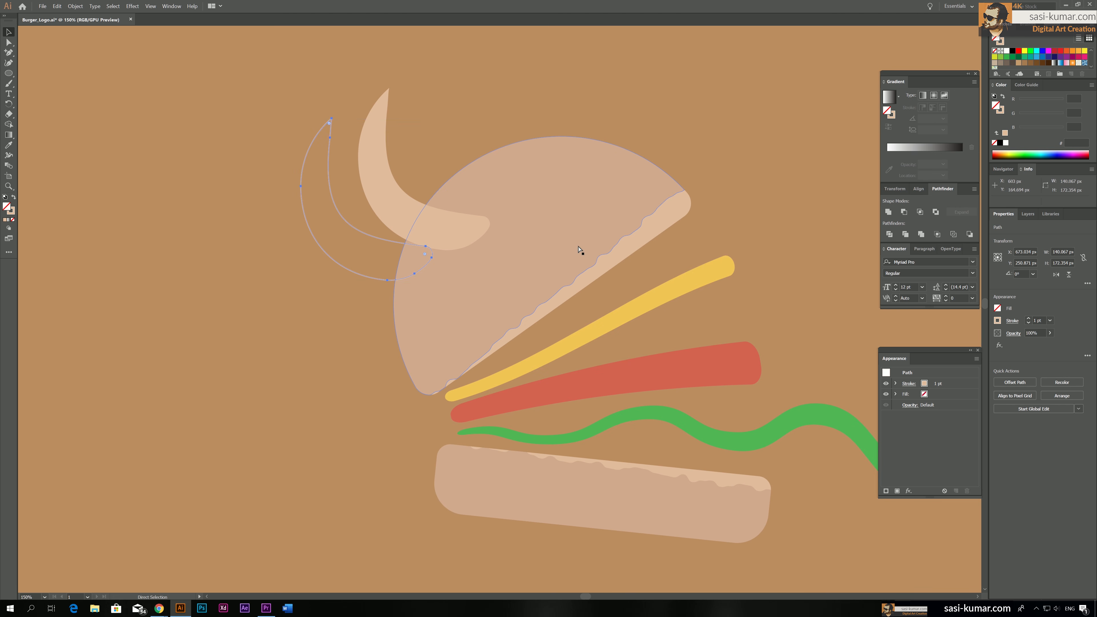
{"action": "key", "text": "ctrl+plus"}
{"action": "key", "text": "ctrl+plus"}
{"action": "double_click", "coordinate": [12, 212]}
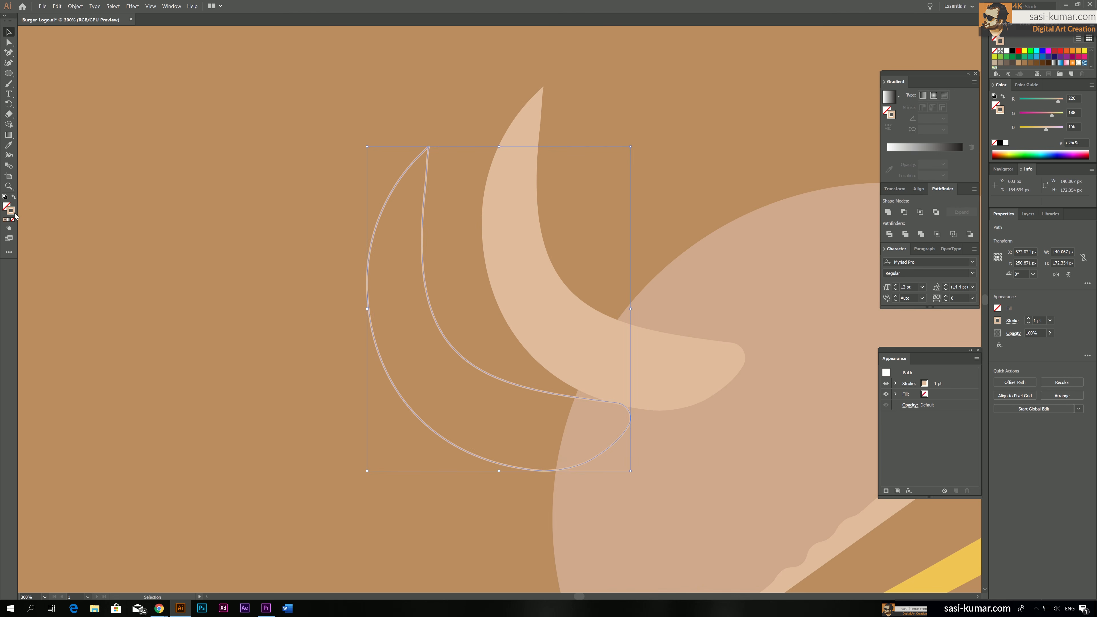
{"action": "left_click_drag", "start_coordinate": [507, 101], "coordinate": [503, 109]}
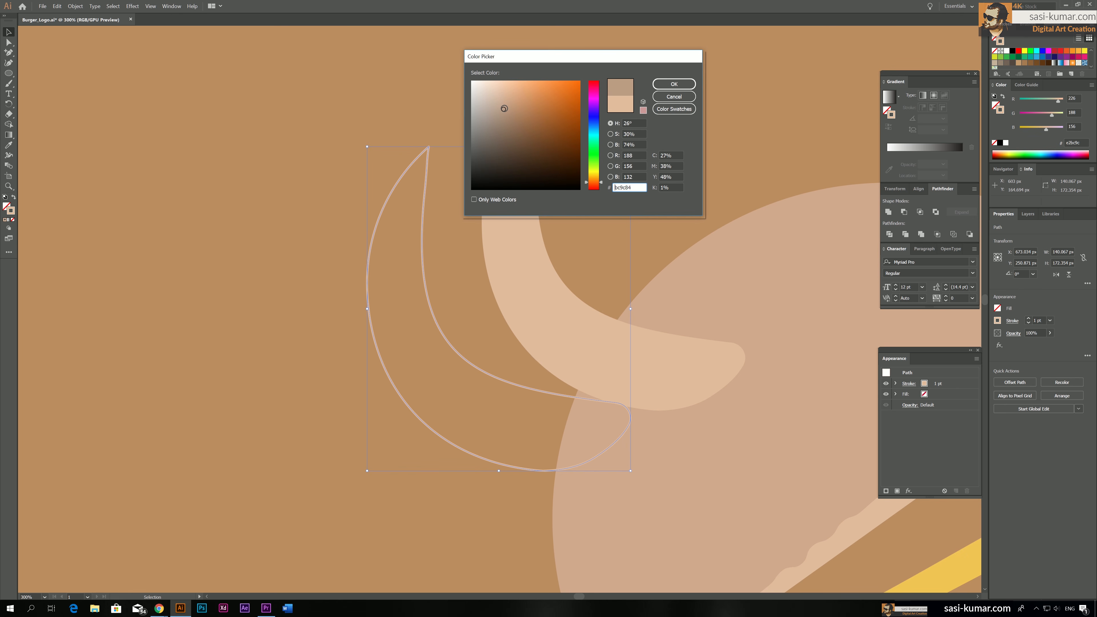
{"action": "left_click", "coordinate": [674, 83]}
{"action": "left_click", "coordinate": [433, 307]}
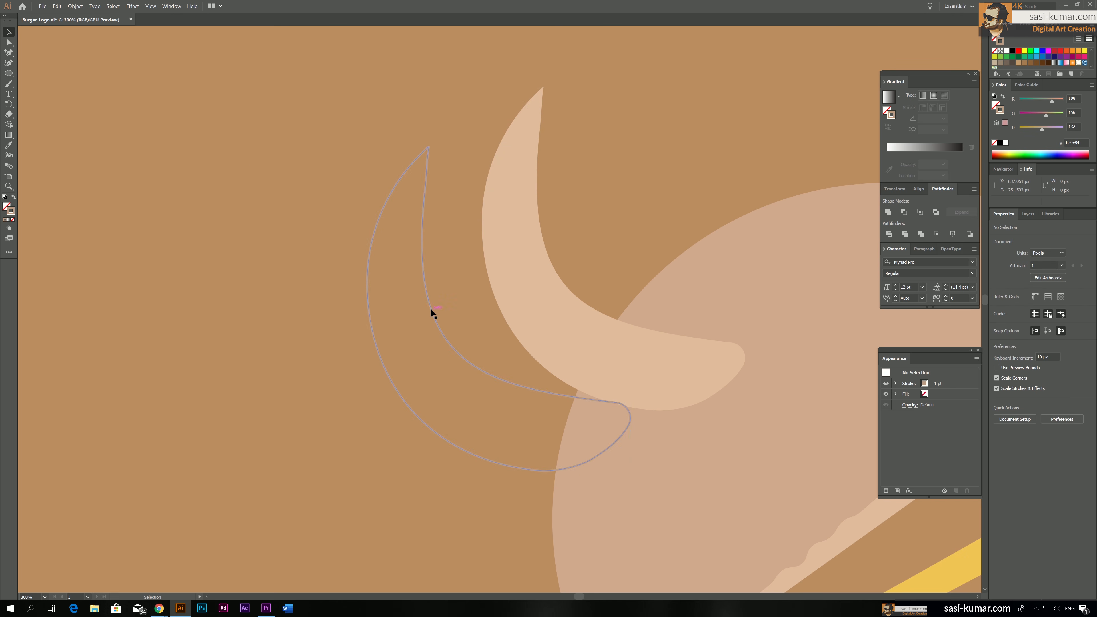
Step: Move the darker tan outline onto the filled horn so that it traces the horn's edge
{"action": "left_click_drag", "start_coordinate": [430, 308], "coordinate": [546, 249]}
{"action": "left_click", "coordinate": [350, 247]}
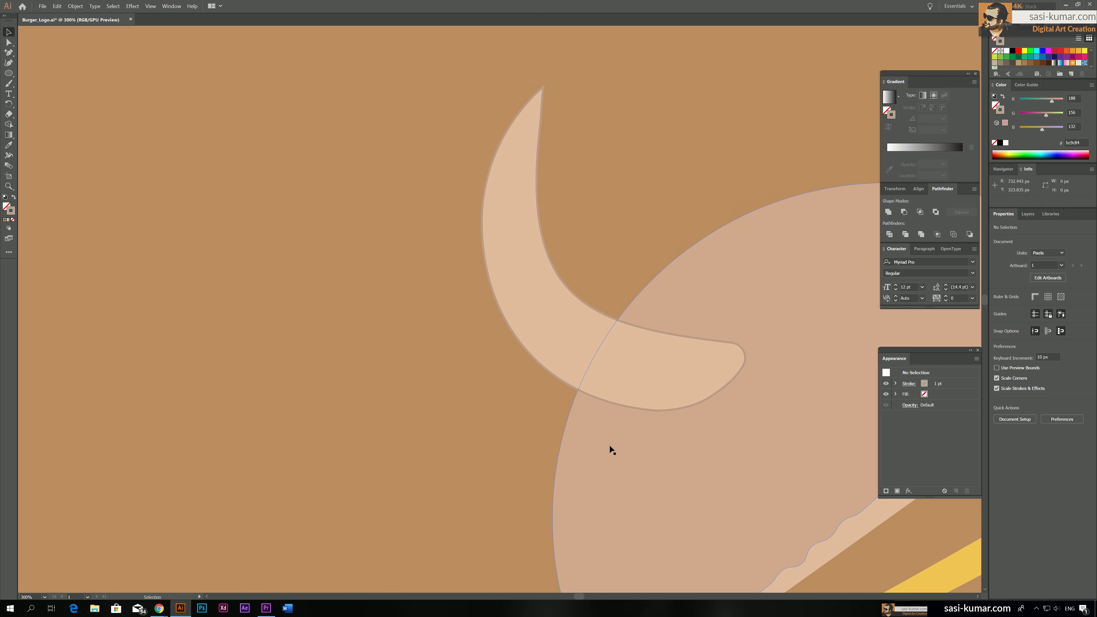
{"action": "left_click_drag", "start_coordinate": [626, 321], "coordinate": [527, 320]}
{"action": "left_click", "coordinate": [509, 314]}
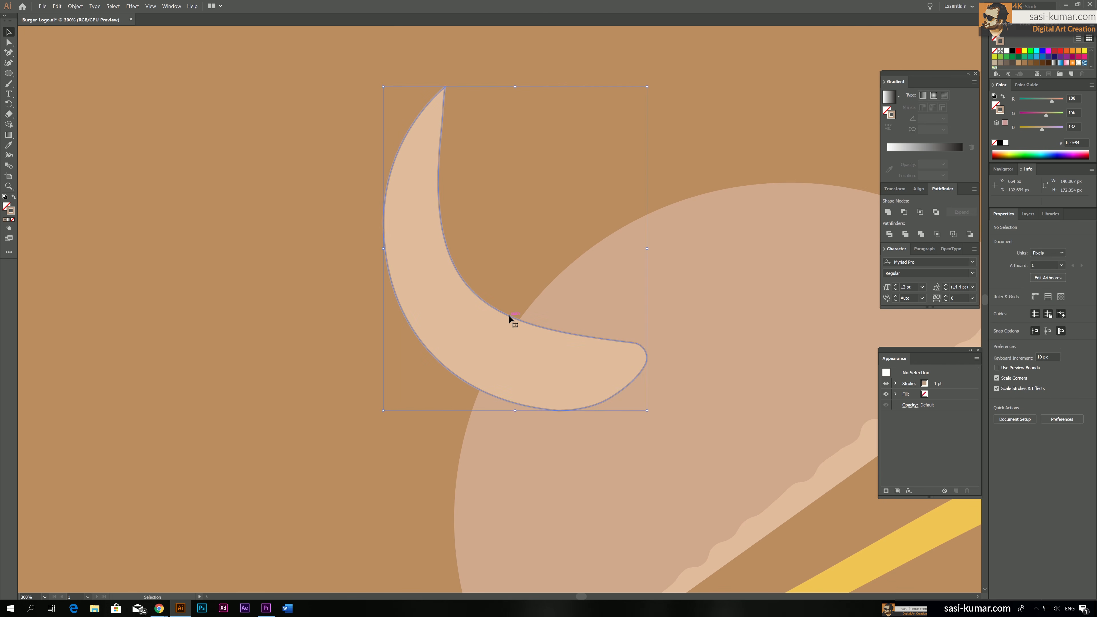
{"action": "left_click", "coordinate": [514, 239]}
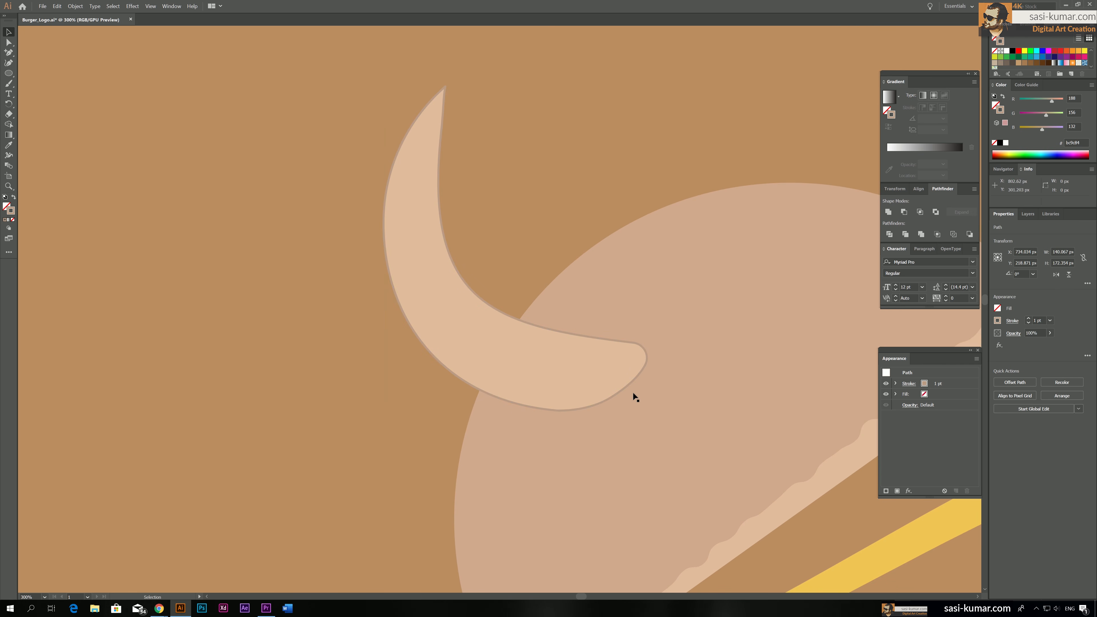
Step: Set the stroke weight of the horn's outline to 2 pt
{"action": "left_click", "coordinate": [621, 389]}
{"action": "left_click", "coordinate": [1028, 319]}
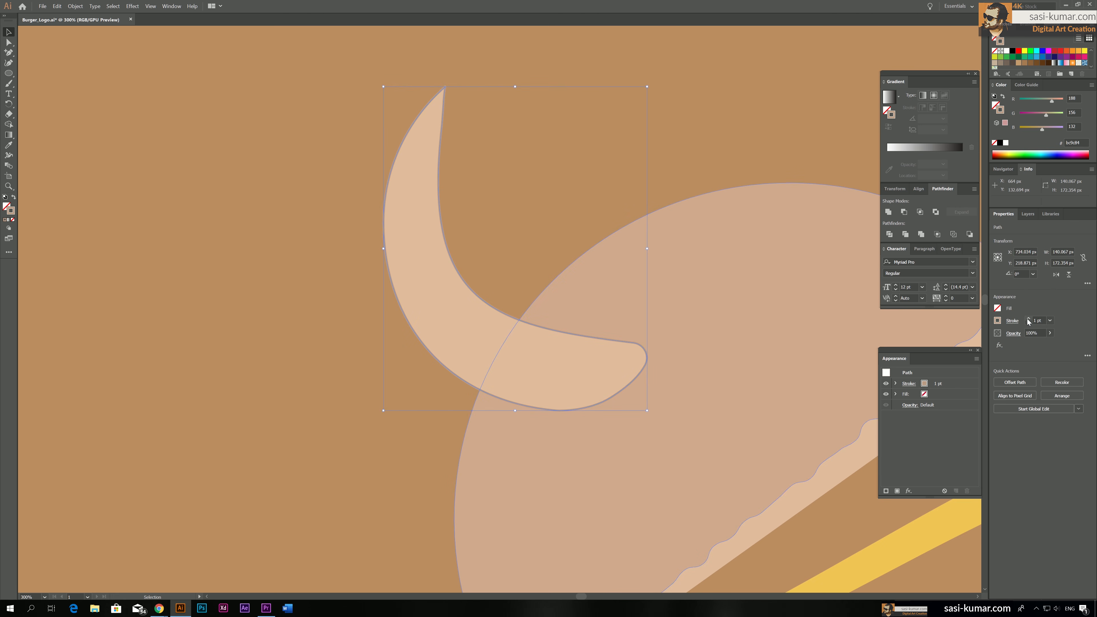
{"action": "left_click", "coordinate": [551, 228]}
Step: Draw two curved ridge lines with the Pen tool across the lower half of the horn, each ending on its outer edge
{"action": "key", "text": "ctrl+plus"}
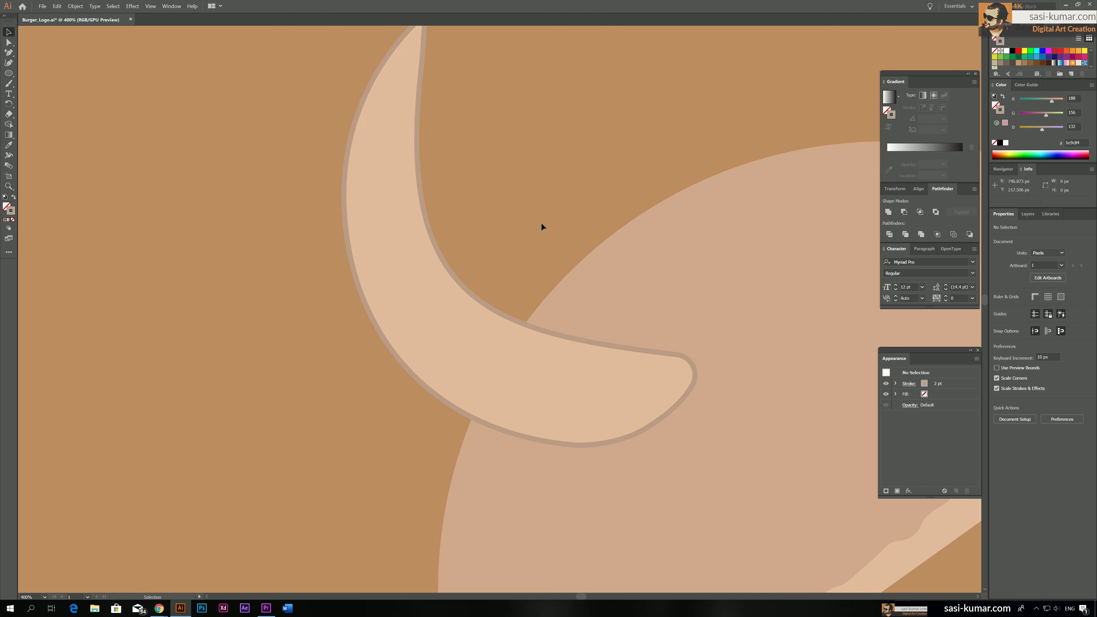
{"action": "scroll", "coordinate": [495, 223], "scroll_direction": "up", "scroll_amount": 2}
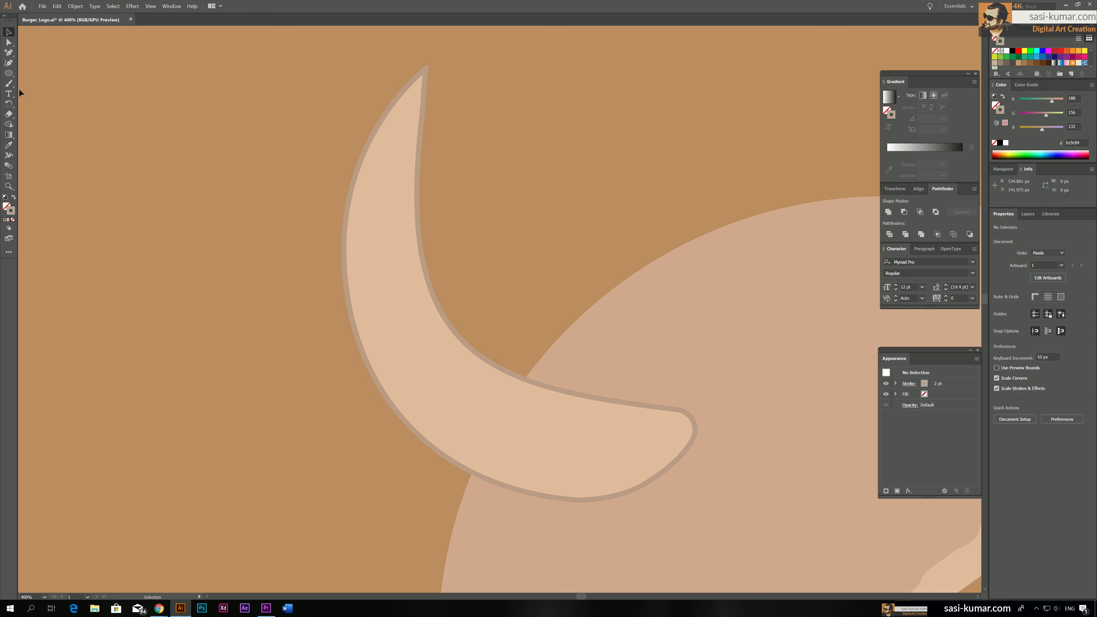
{"action": "left_click_drag", "start_coordinate": [8, 53], "coordinate": [36, 59]}
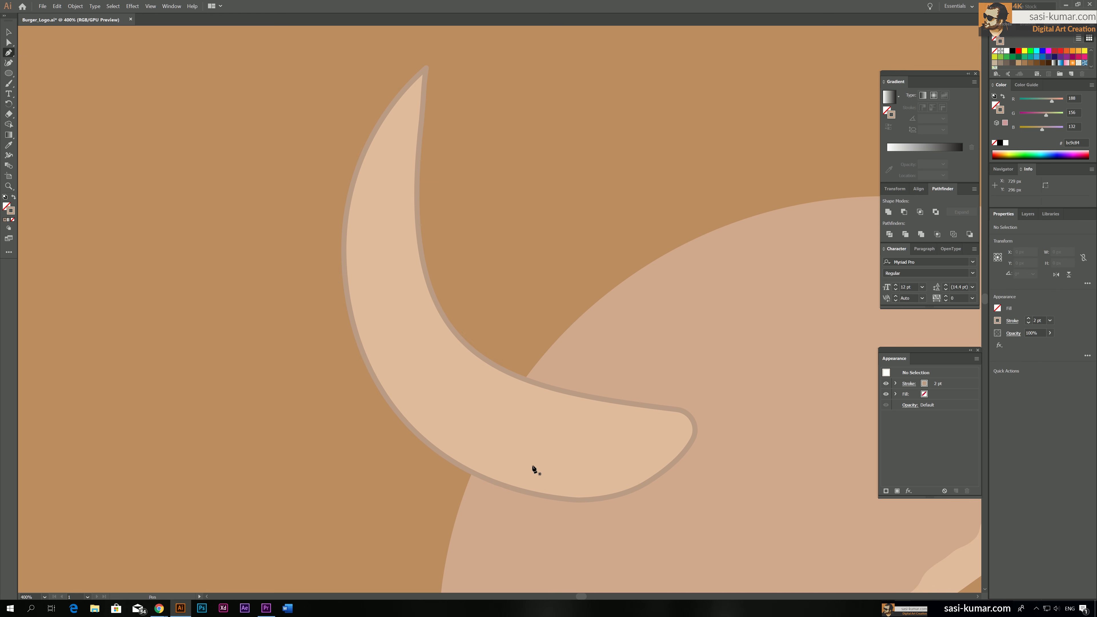
{"action": "left_click", "coordinate": [581, 406]}
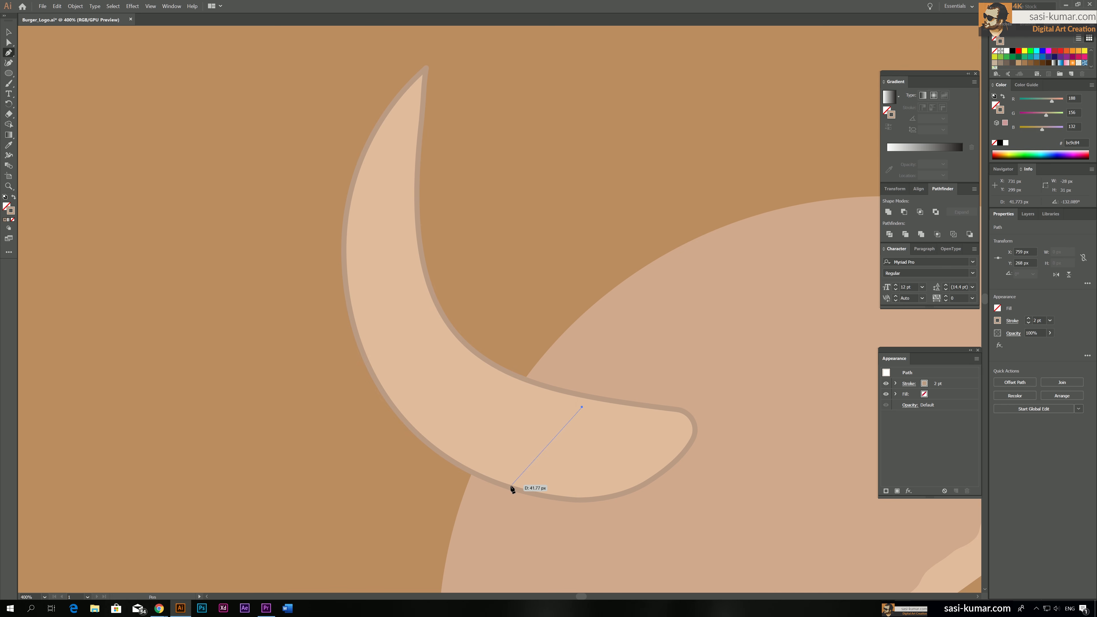
{"action": "left_click_drag", "start_coordinate": [510, 484], "coordinate": [444, 480]}
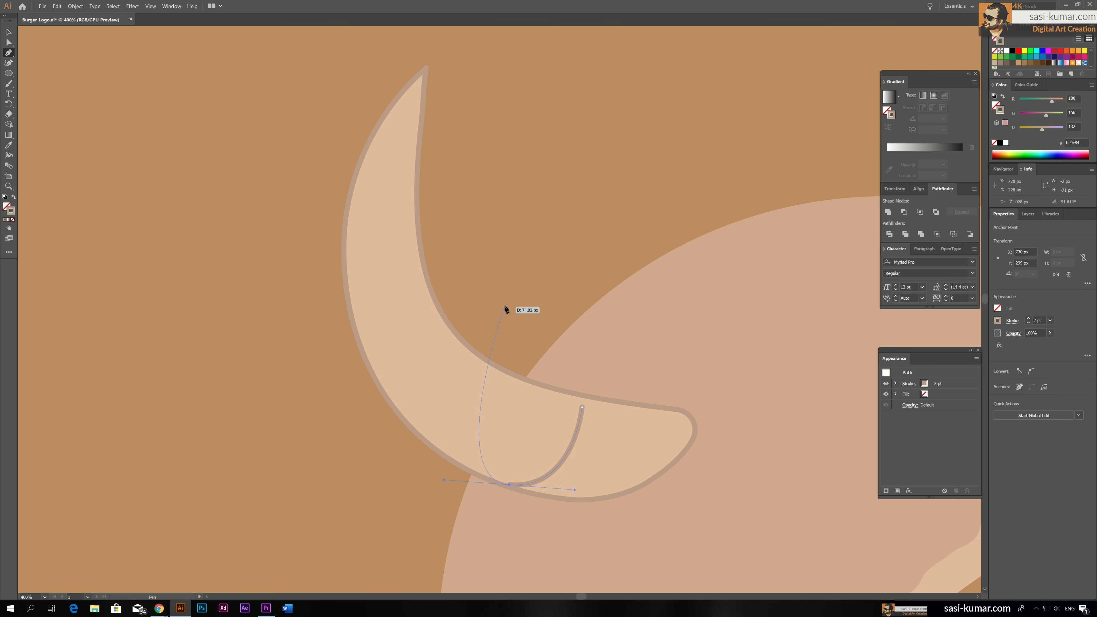
{"action": "key", "text": "Escape"}
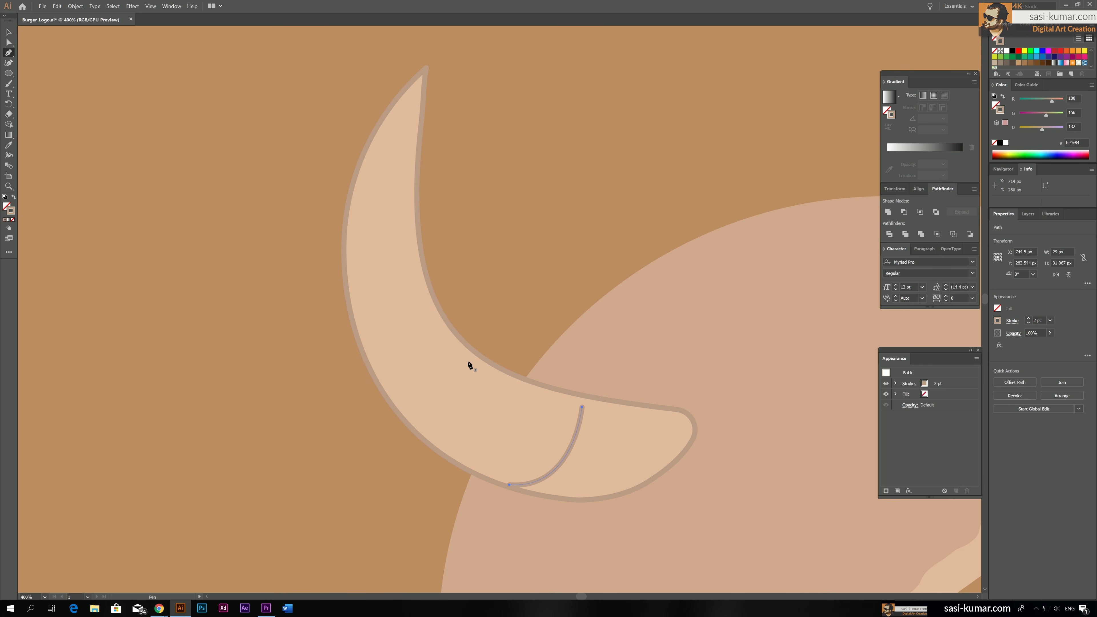
{"action": "left_click", "coordinate": [470, 363]}
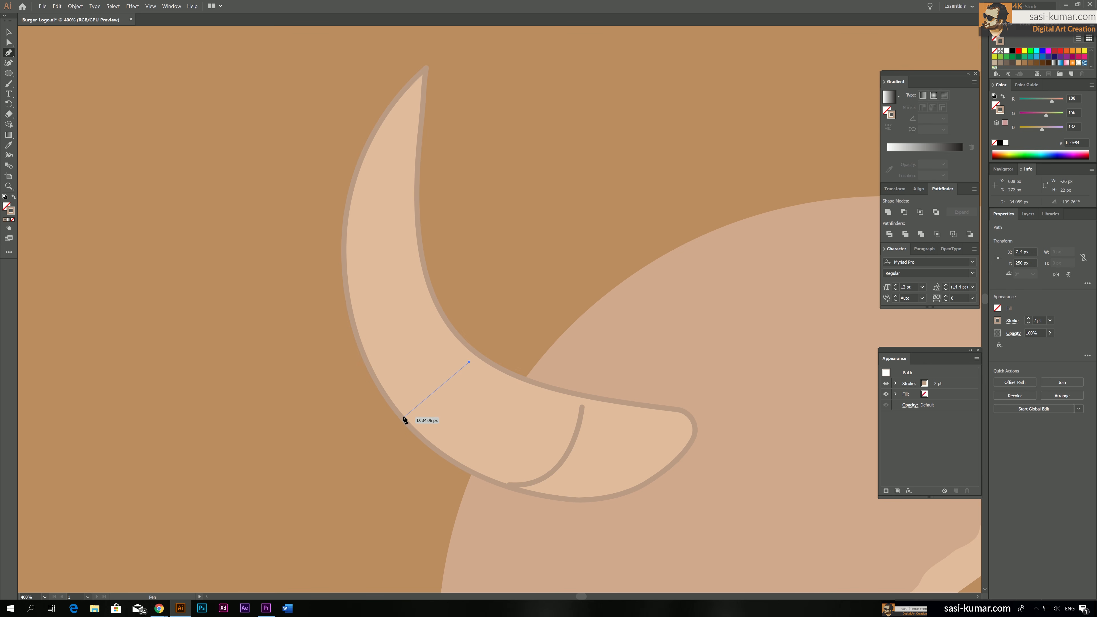
{"action": "left_click_drag", "start_coordinate": [405, 417], "coordinate": [336, 412]}
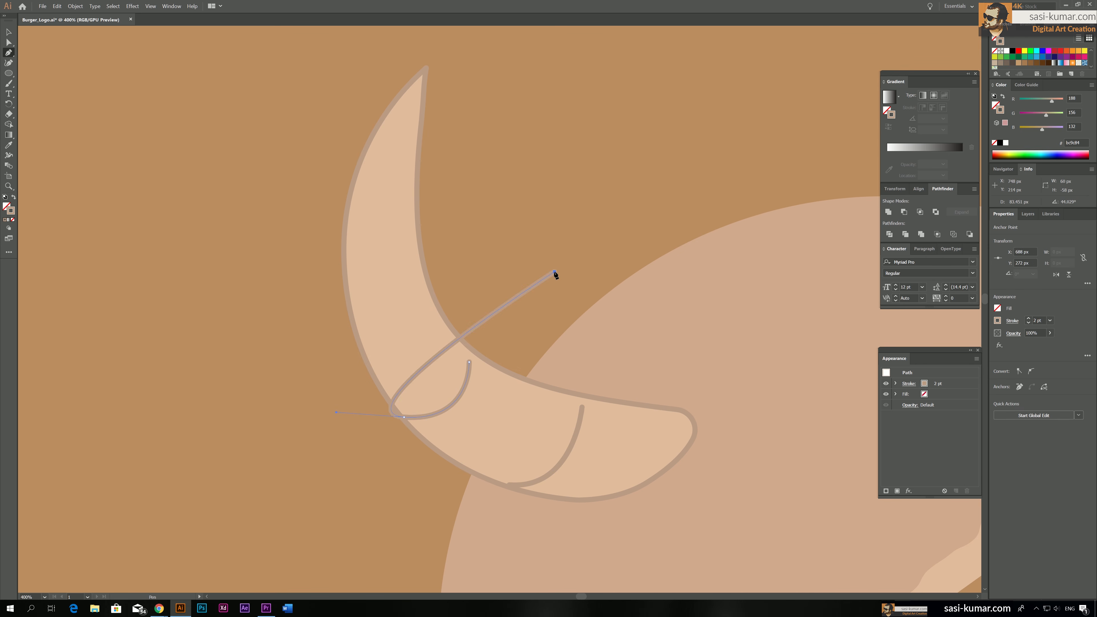
{"action": "key", "text": "Escape"}
Step: Add two shorter curved ridge lines with the Pen tool on the upper half of the horn, towards its tip
{"action": "left_click", "coordinate": [401, 284]}
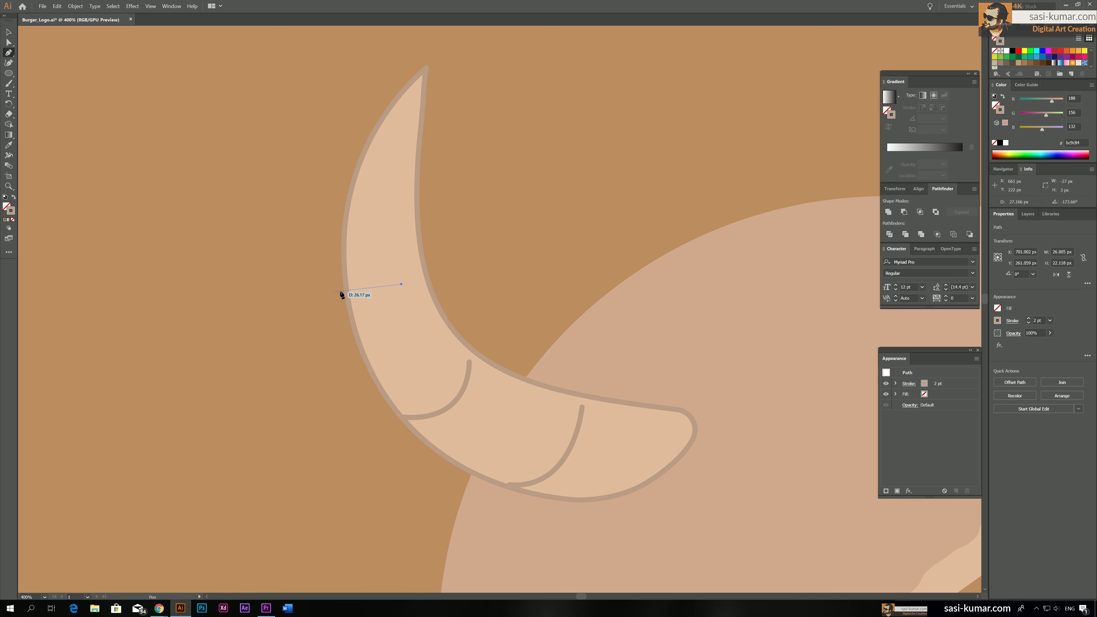
{"action": "mouse_move", "coordinate": [347, 290]}
{"action": "left_mouse_down"}
{"action": "mouse_move", "coordinate": [311, 282]}
{"action": "mouse_move", "coordinate": [289, 257]}
{"action": "mouse_move", "coordinate": [316, 281]}
{"action": "mouse_move", "coordinate": [329, 267]}
{"action": "left_mouse_up"}
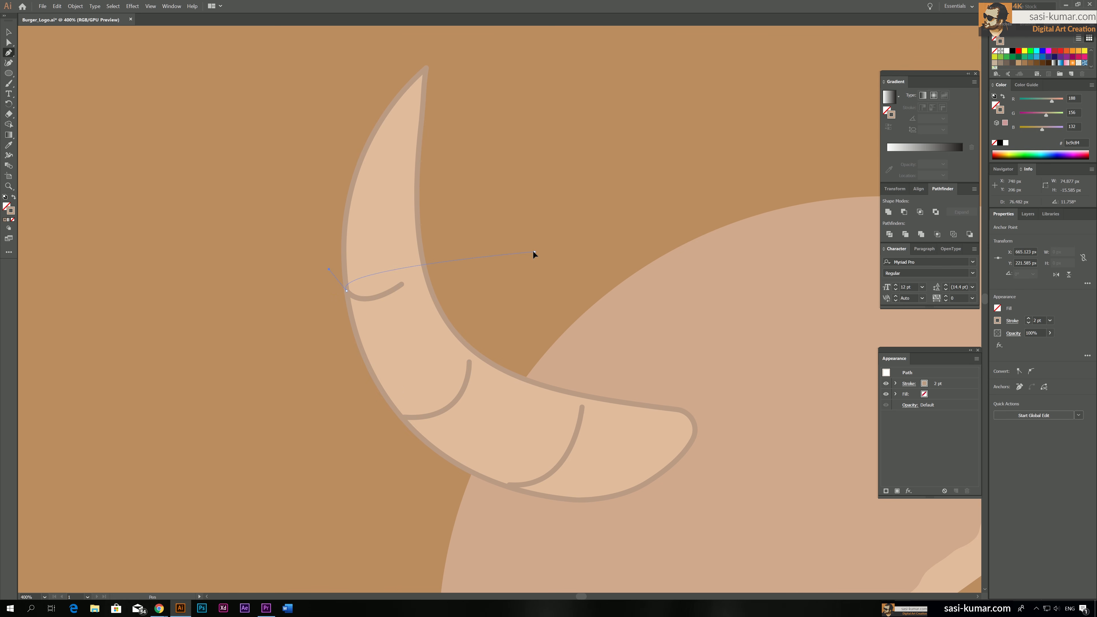
{"action": "key", "text": "Escape"}
{"action": "mouse_move", "coordinate": [390, 170]}
{"action": "left_mouse_down"}
{"action": "mouse_move", "coordinate": [366, 172]}
{"action": "mouse_move", "coordinate": [333, 153]}
{"action": "mouse_move", "coordinate": [344, 152]}
{"action": "left_mouse_up"}
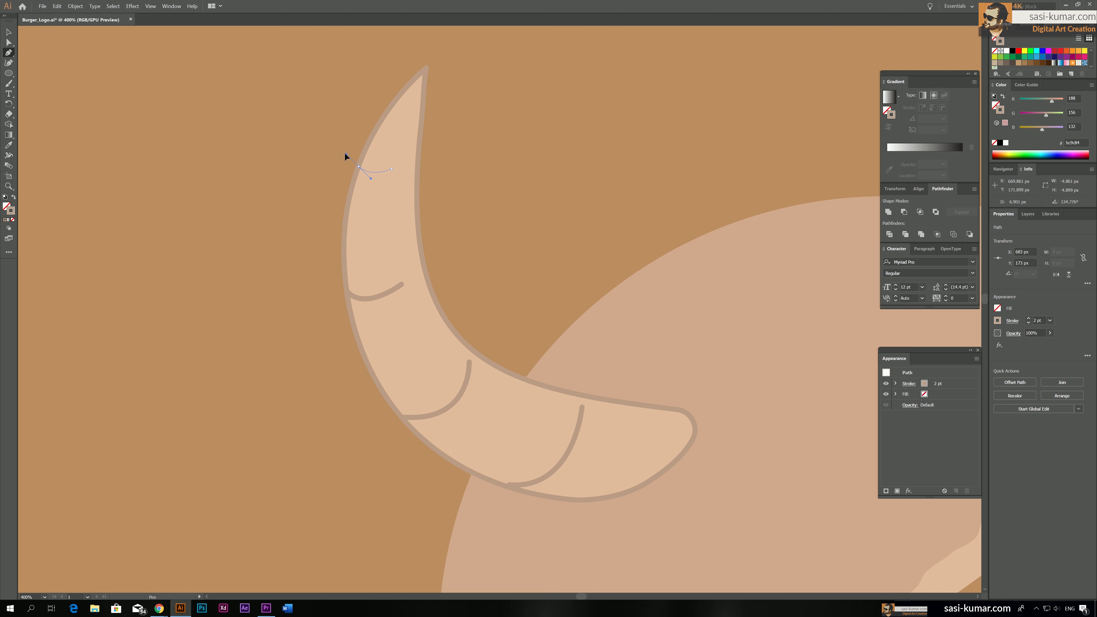
{"action": "key", "text": "Escape"}
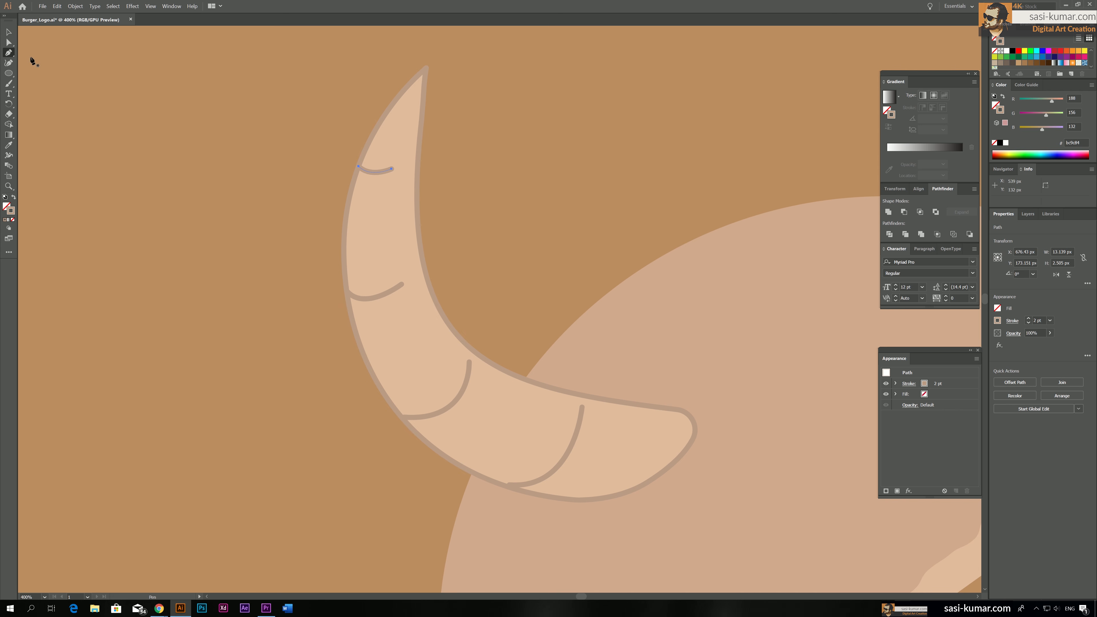
Step: Refine the curve of the third ridge line from the base by adjusting the handle at its outer end
{"action": "left_click", "coordinate": [9, 42]}
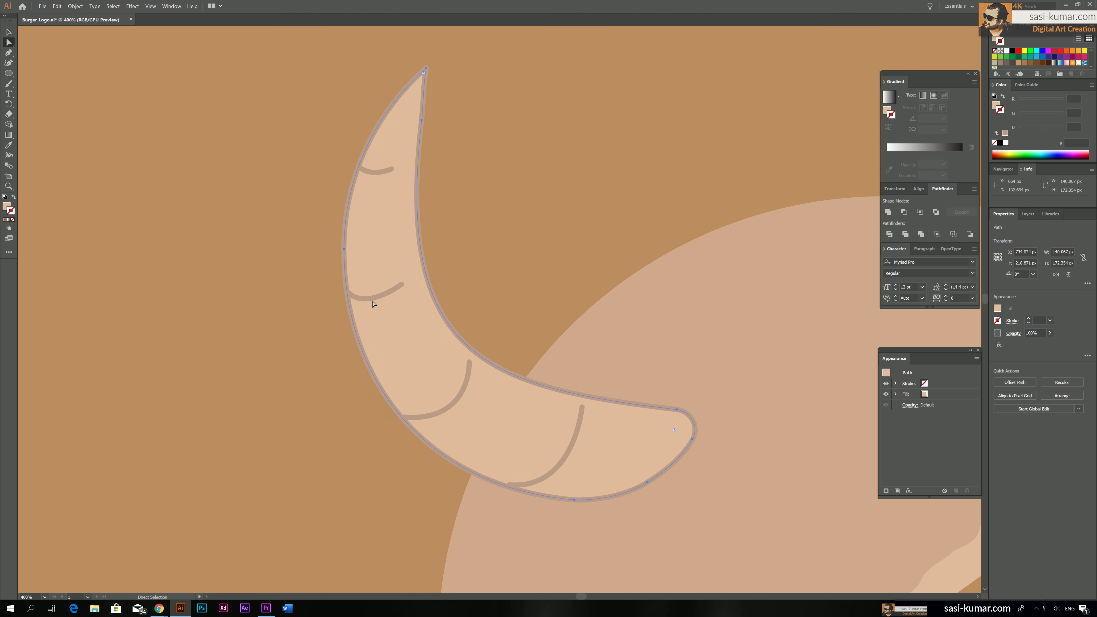
{"action": "left_click", "coordinate": [368, 297]}
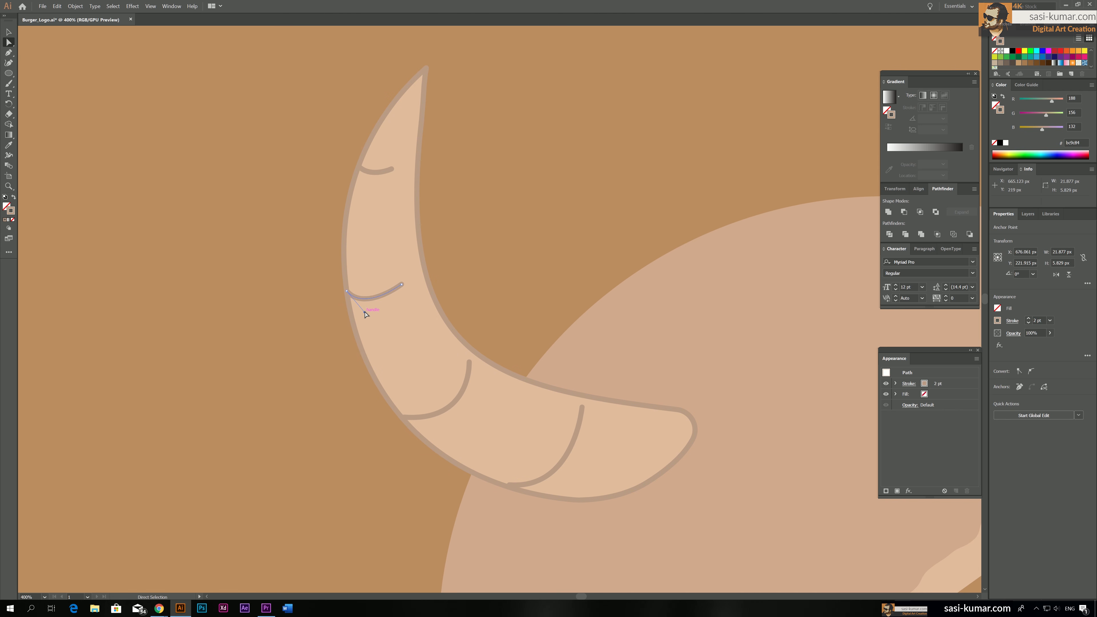
{"action": "left_click_drag", "start_coordinate": [364, 311], "coordinate": [365, 307]}
{"action": "left_click", "coordinate": [542, 246]}
Step: Group the horn's fill, outline and all four ridge lines
{"action": "key", "text": "ctrl+minus"}
{"action": "key", "text": "ctrl+minus"}
{"action": "key", "text": "ctrl+minus"}
{"action": "key", "text": "ctrl+minus"}
{"action": "key", "text": "ctrl+minus"}
{"action": "key", "text": "ctrl+minus"}
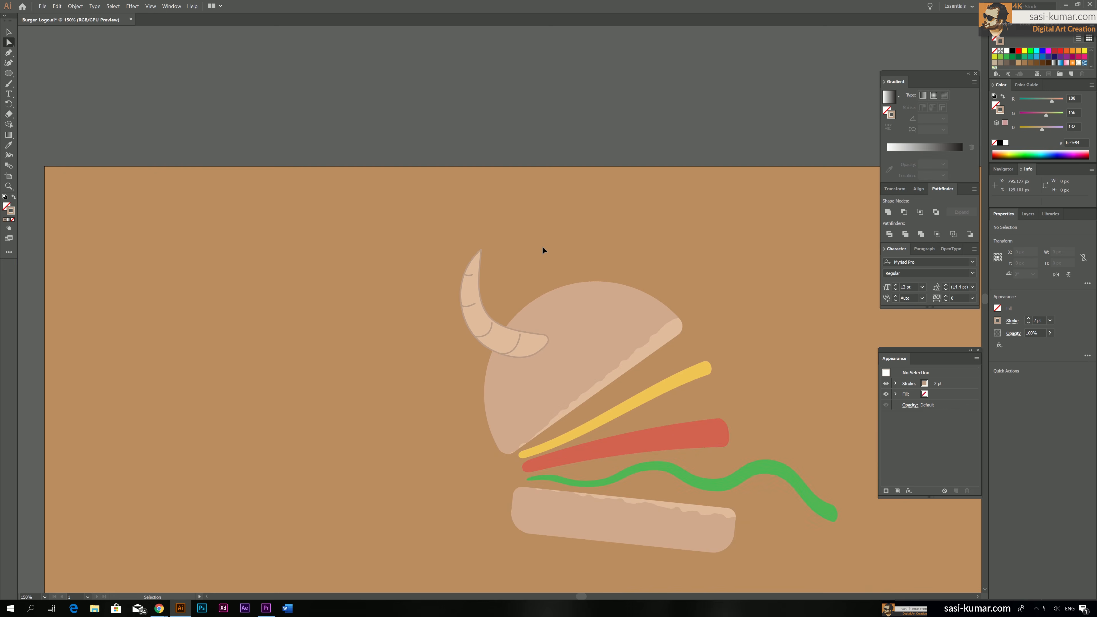
{"action": "key", "text": "ctrl+equal"}
{"action": "key", "text": "ctrl+equal"}
{"action": "key", "text": "ctrl+equal"}
{"action": "left_click_drag", "start_coordinate": [547, 241], "coordinate": [446, 187]}
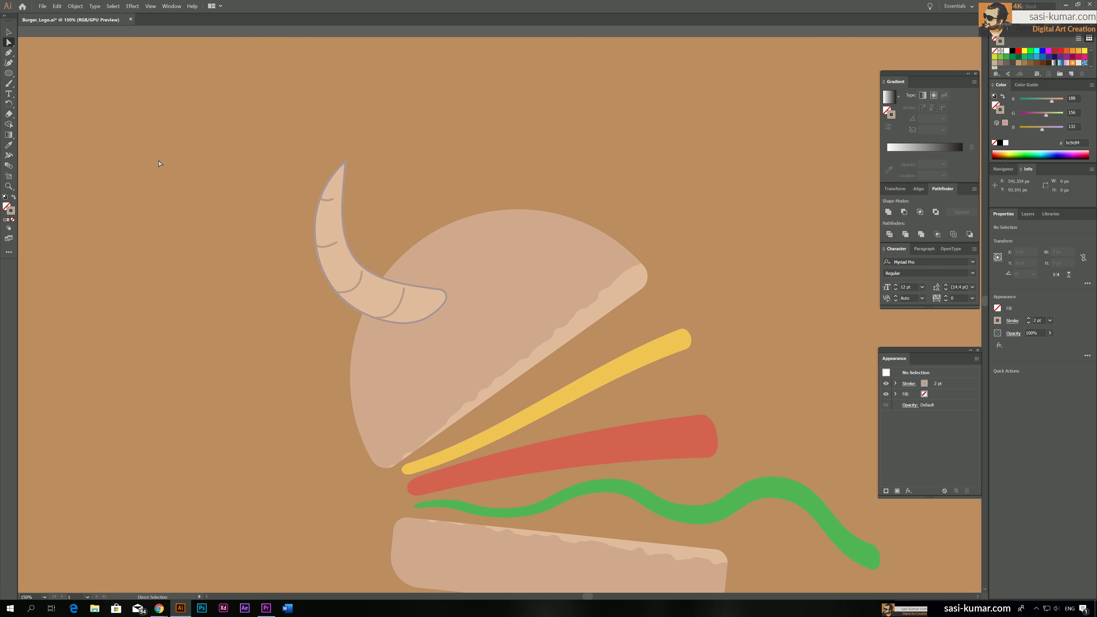
{"action": "key", "text": "v"}
{"action": "left_click", "coordinate": [314, 251]}
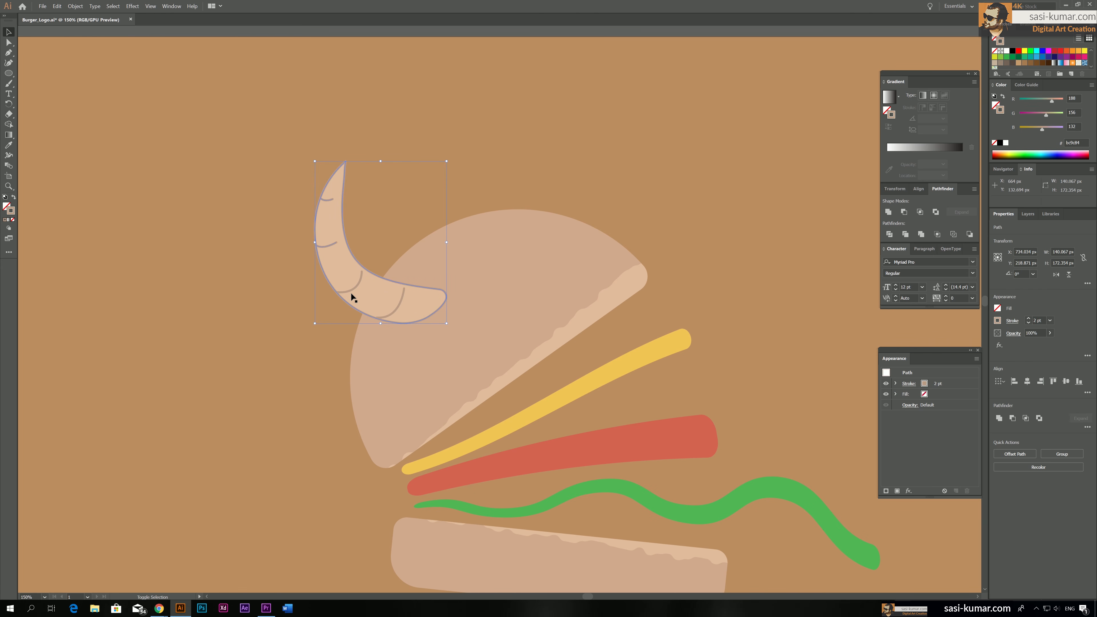
{"action": "left_click_drag", "start_coordinate": [280, 334], "coordinate": [386, 143]}
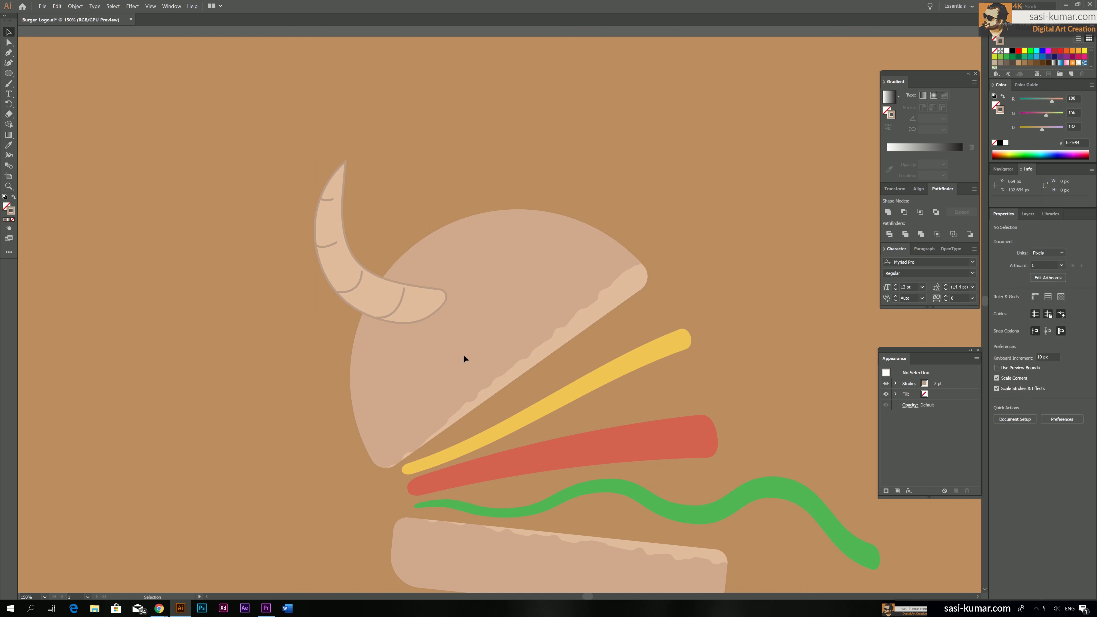
{"action": "left_click", "coordinate": [477, 306], "text": "shift"}
{"action": "key", "text": "ctrl+g"}
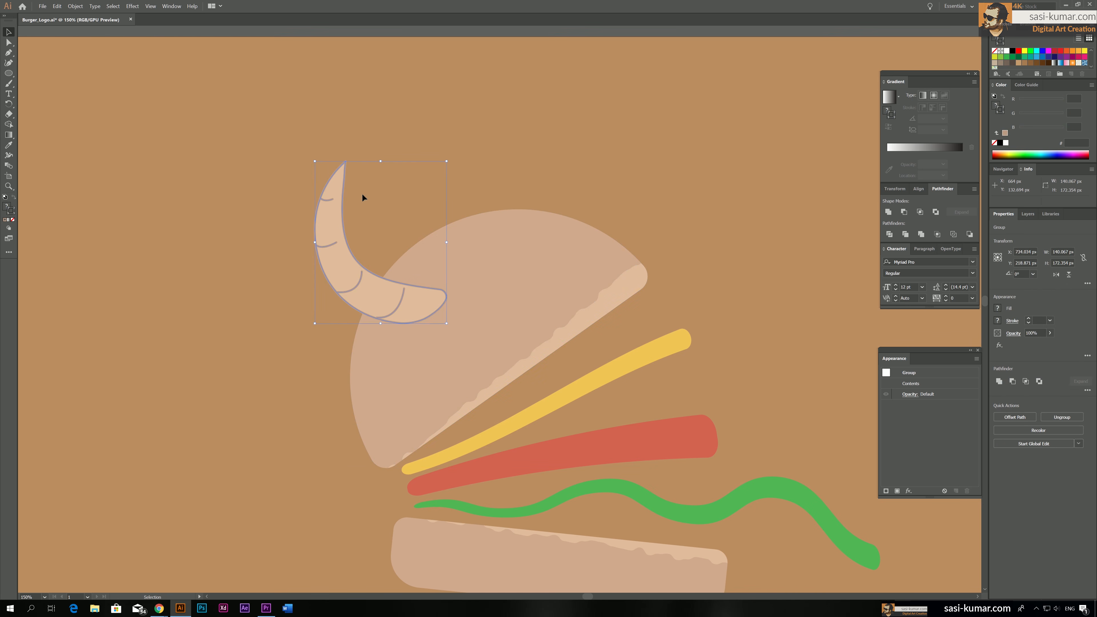
Step: Tilt the horn group about 5 degrees clockwise, and create a mirrored copy of it with Reflect across the vertical axis
{"action": "key", "text": "v"}
{"action": "left_click_drag", "start_coordinate": [450, 159], "coordinate": [456, 166]}
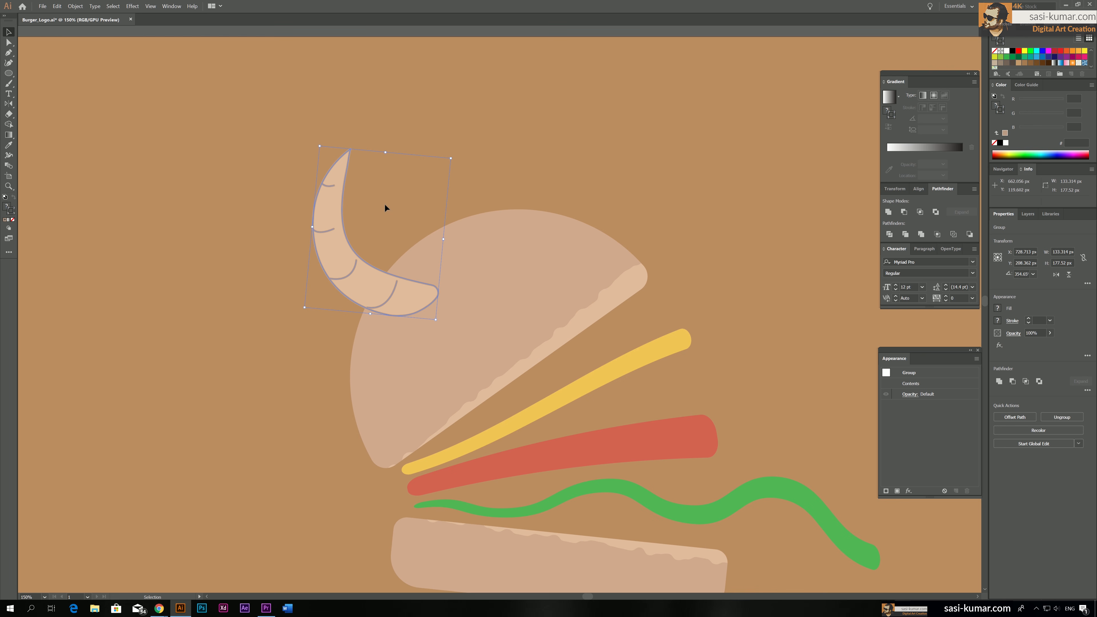
{"action": "double_click", "coordinate": [8, 104]}
{"action": "left_click", "coordinate": [666, 142]}
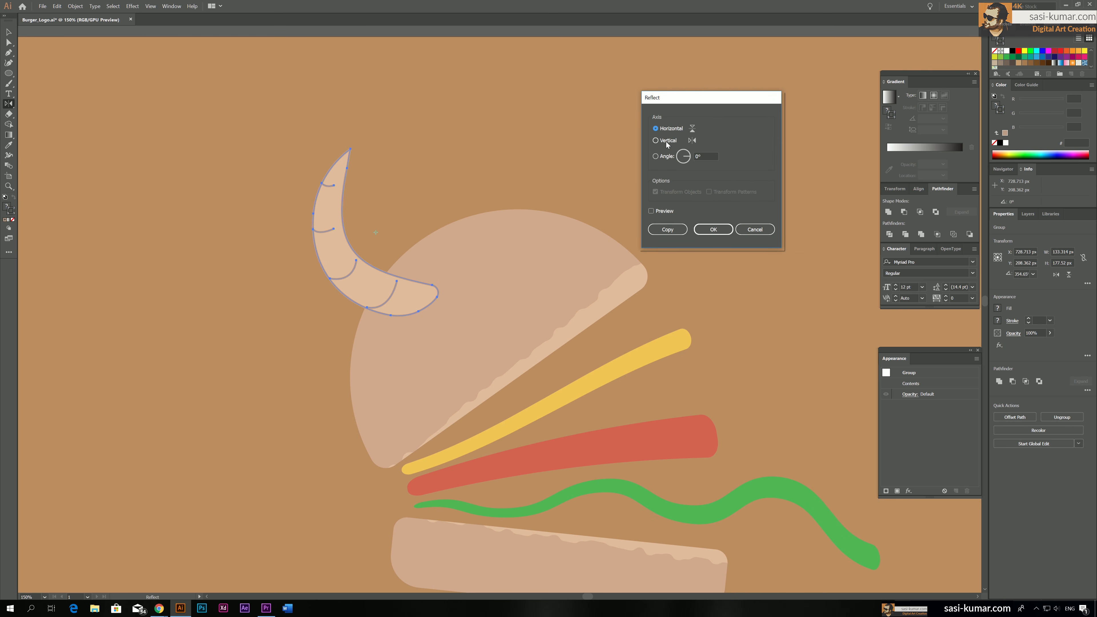
{"action": "left_click", "coordinate": [663, 227]}
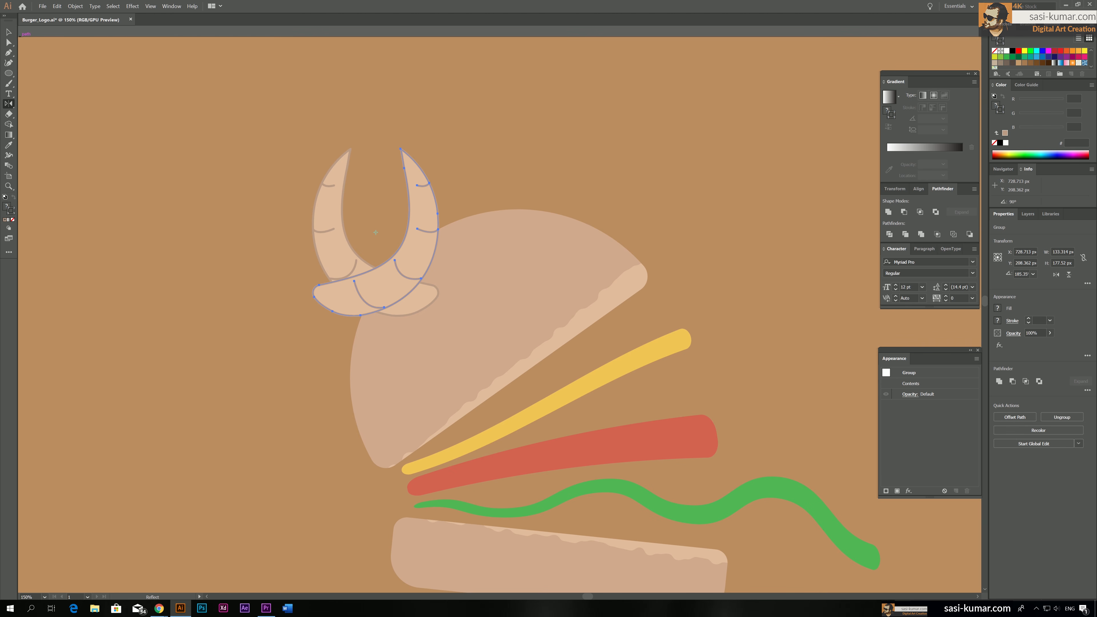
Step: Move the mirrored horn to the top of the bun and rotate it about 60 degrees counter-clockwise so its tip points at the first horn
{"action": "key", "text": "v"}
{"action": "left_click", "coordinate": [498, 129]}
{"action": "left_click_drag", "start_coordinate": [439, 230], "coordinate": [509, 191]}
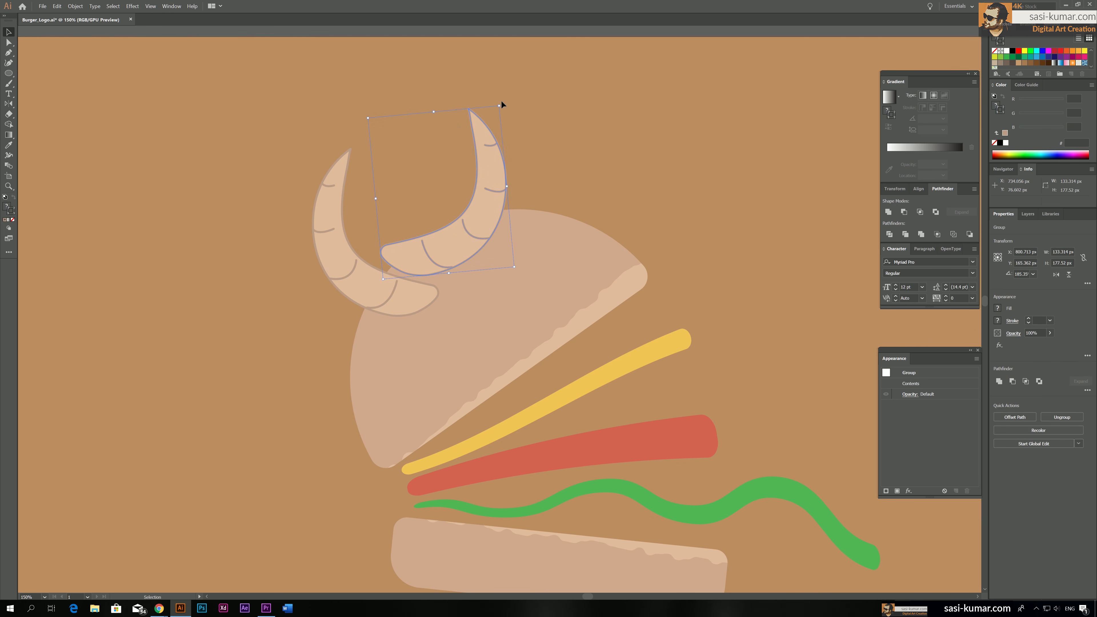
{"action": "left_click_drag", "start_coordinate": [501, 104], "coordinate": [377, 55]}
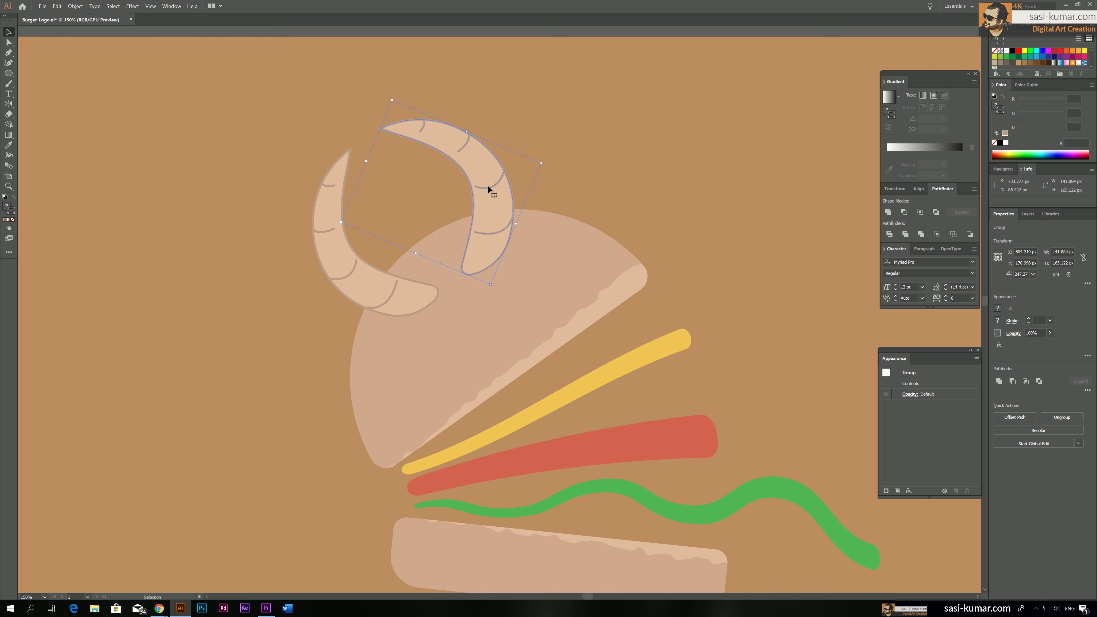
{"action": "left_click_drag", "start_coordinate": [488, 185], "coordinate": [477, 181]}
Step: Arrange the mirrored horn behind the top bun but in front of the background, and shift it slightly right and down
{"action": "right_click", "coordinate": [477, 181]}
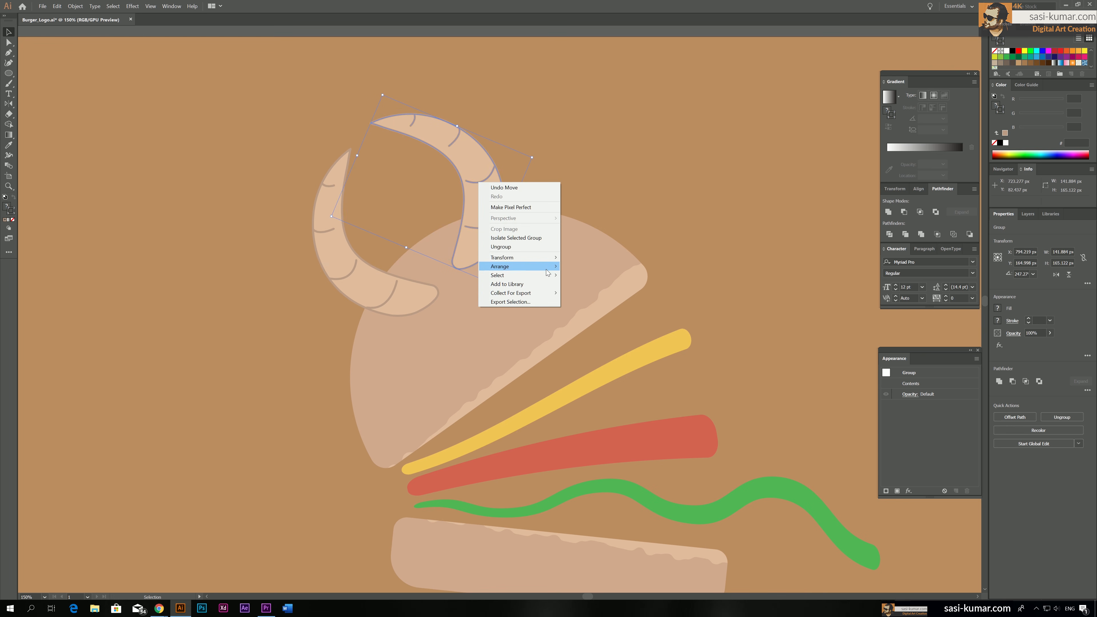
{"action": "left_click", "coordinate": [587, 293]}
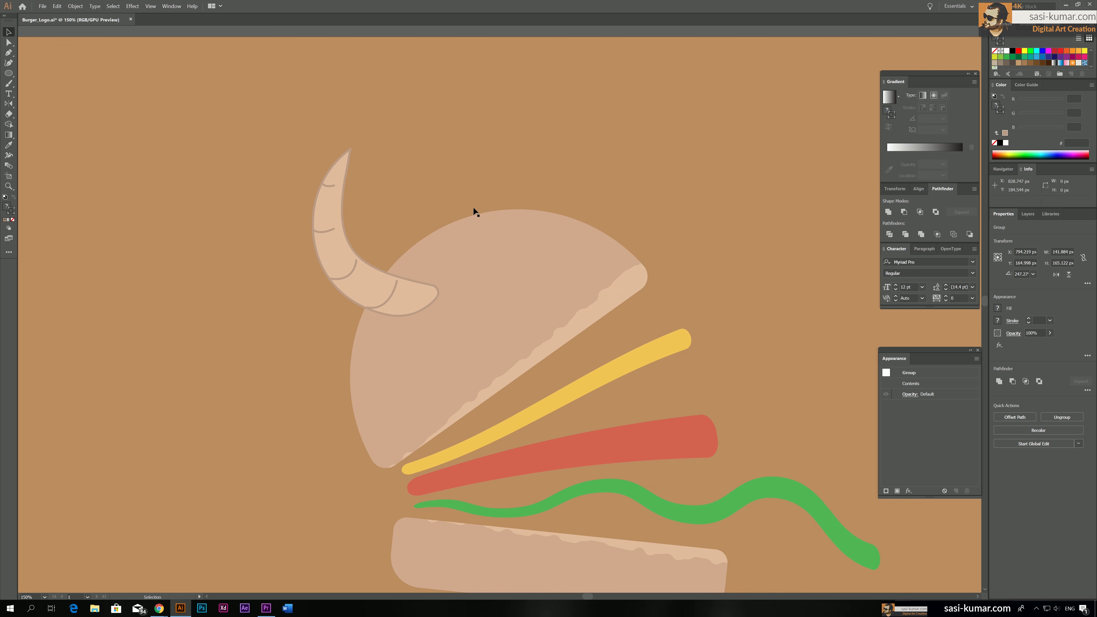
{"action": "key", "text": "ctrl+bracketright"}
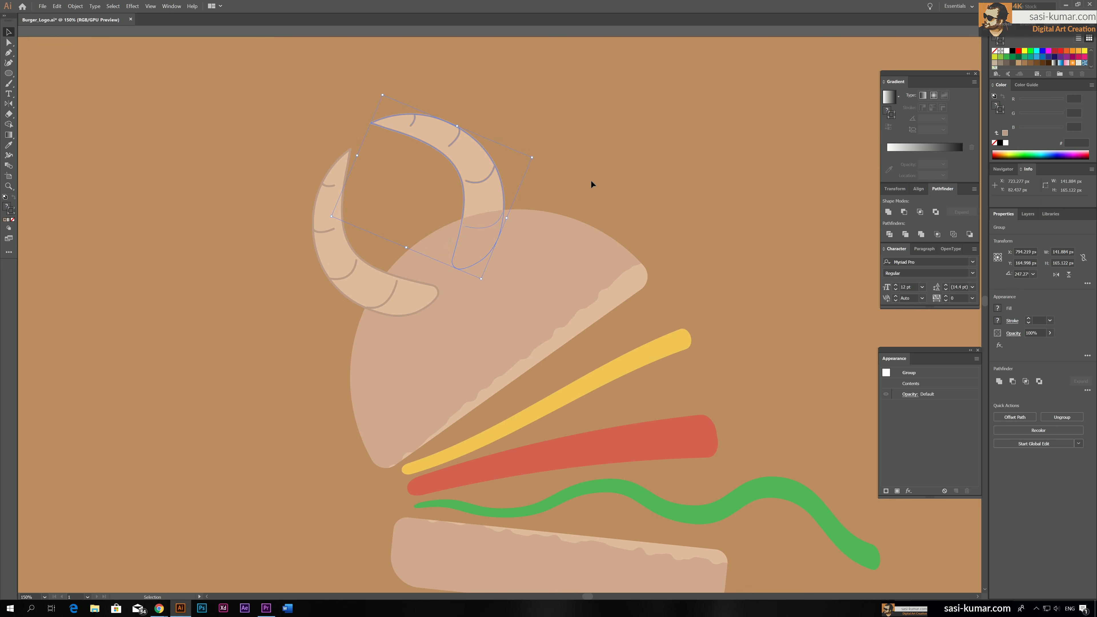
{"action": "left_click", "coordinate": [590, 180]}
{"action": "left_click_drag", "start_coordinate": [470, 164], "coordinate": [486, 170]}
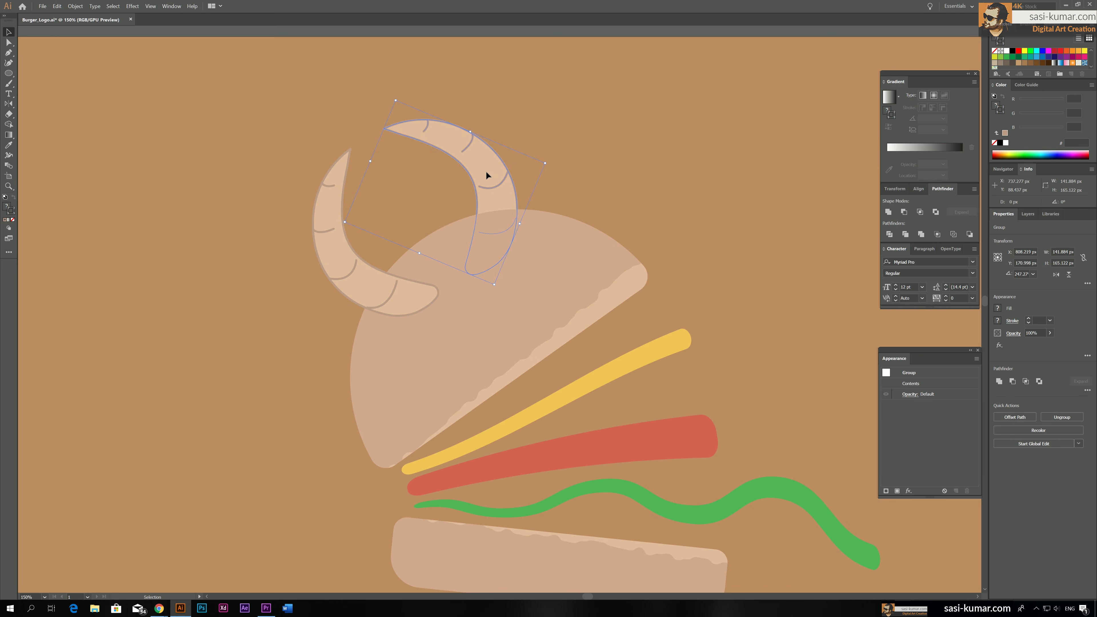
{"action": "left_click", "coordinate": [656, 196]}
{"action": "key", "text": "a"}
{"action": "key", "text": "ctrl+minus"}
{"action": "key", "text": "ctrl+minus"}
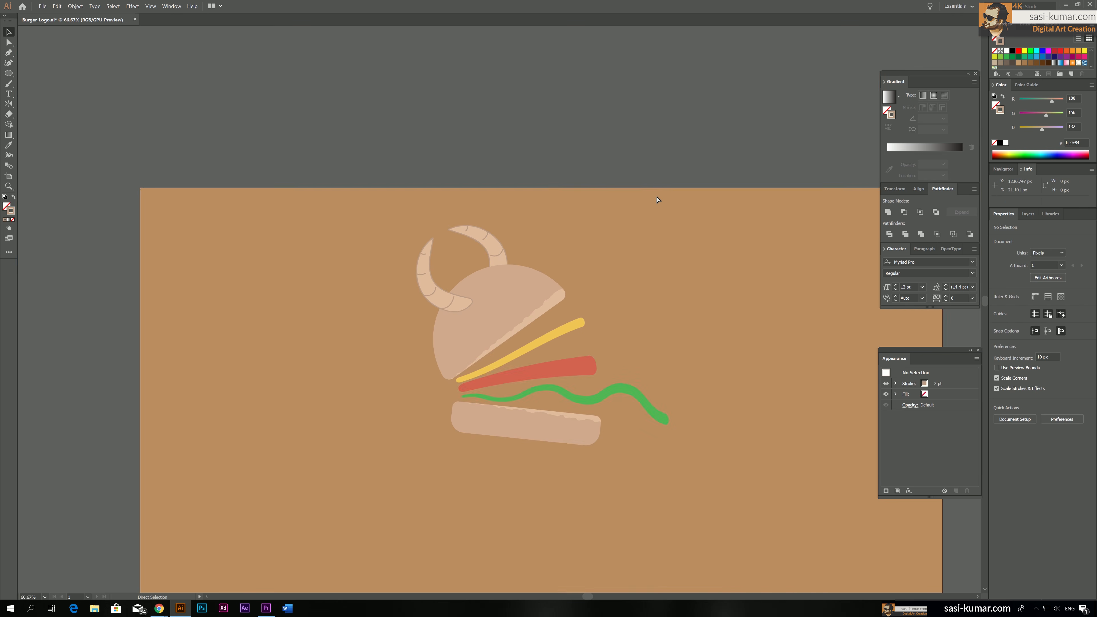
{"action": "key", "text": "v"}
{"action": "left_click_drag", "start_coordinate": [622, 309], "coordinate": [575, 279]}
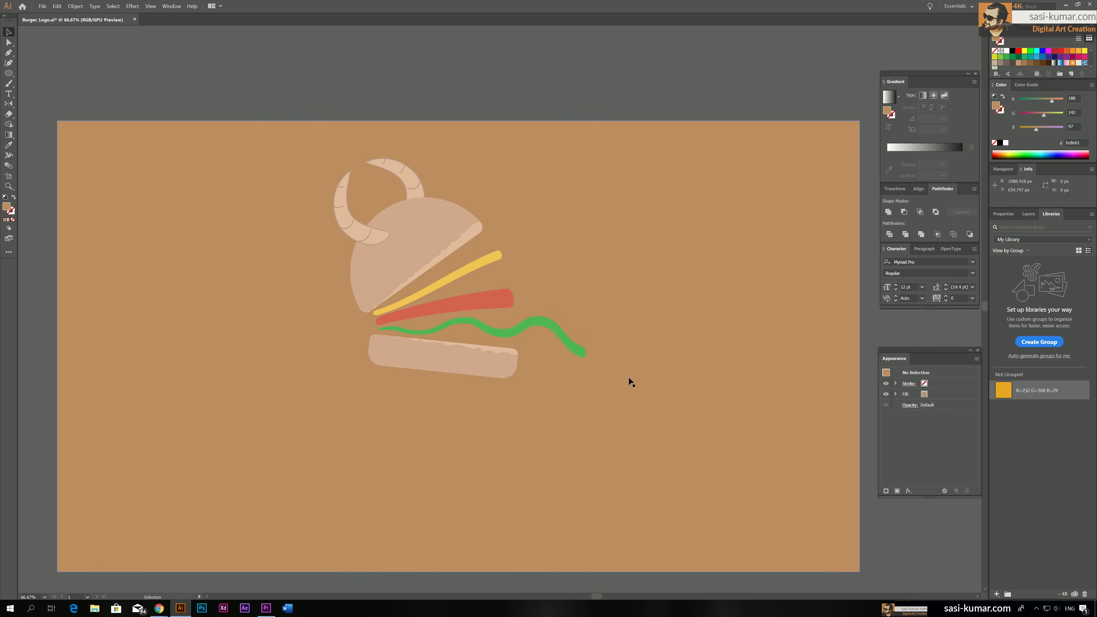
{"action": "key", "text": "ctrl+minus"}
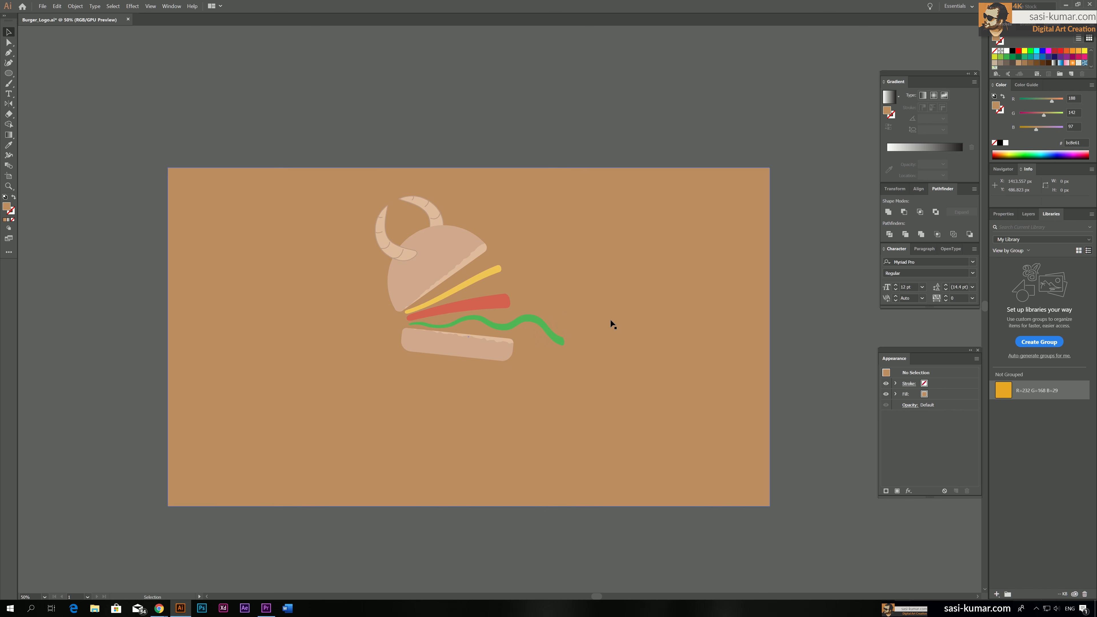
Step: Lock the brown background rectangle so it cannot be selected with the burger artwork
{"action": "key", "text": "ctrl+a"}
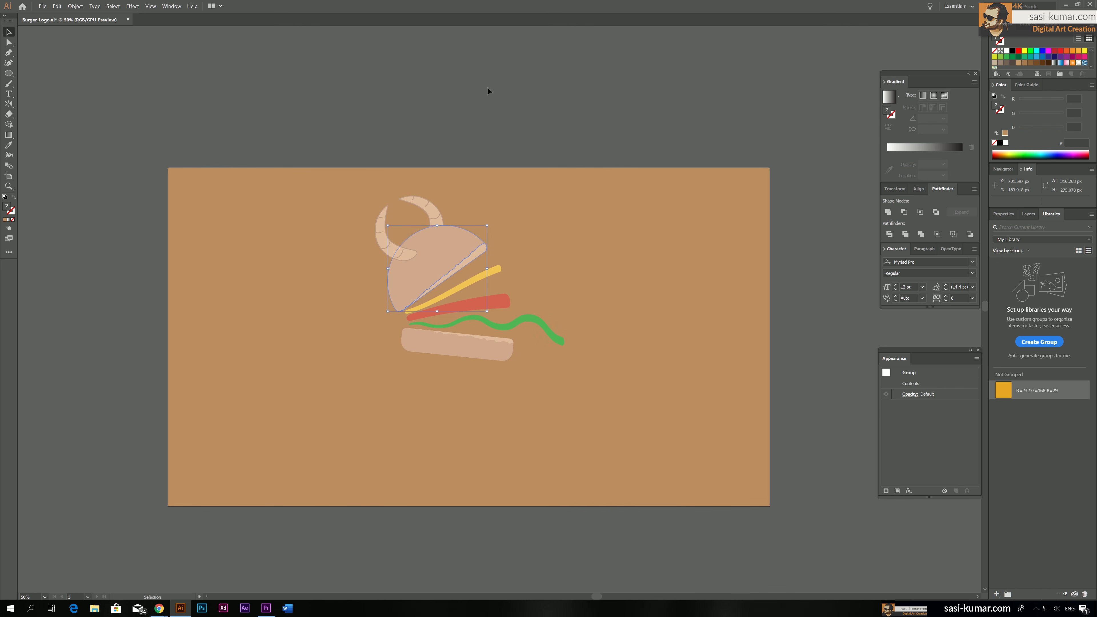
{"action": "left_click", "coordinate": [609, 244]}
{"action": "key", "text": "ctrl+2"}
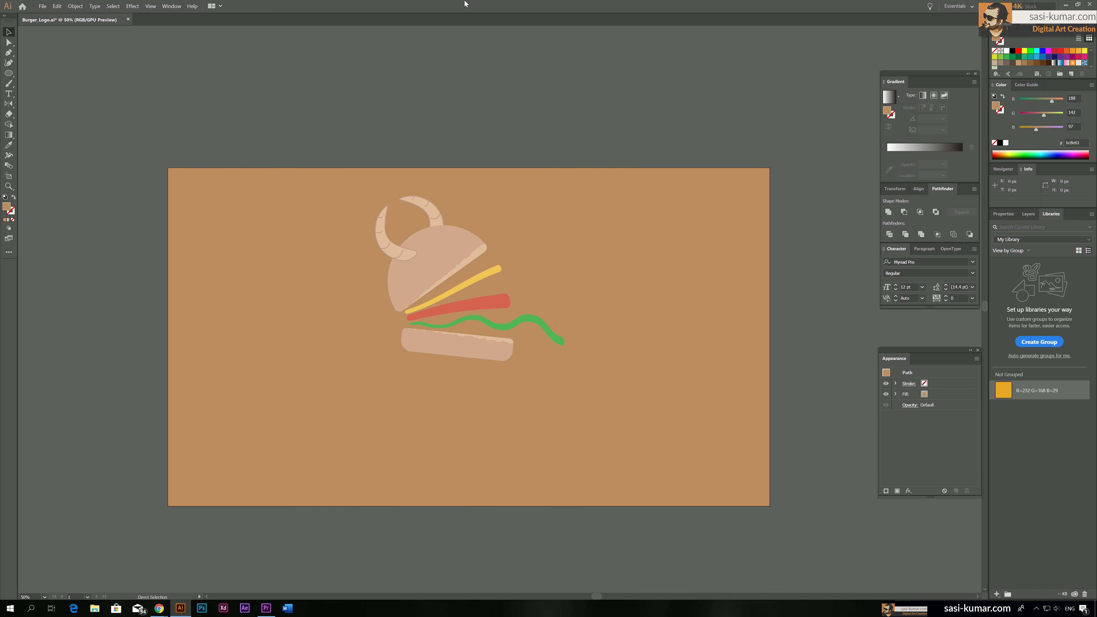
Step: Select all the burger and horn artwork and place a duplicate of it on the empty canvas left of the artboard
{"action": "key", "text": "ctrl+a"}
{"action": "left_click_drag", "start_coordinate": [373, 163], "coordinate": [414, 152]}
{"action": "mouse_move", "coordinate": [578, 438]}
{"action": "left_mouse_down"}
{"action": "mouse_move", "coordinate": [623, 457]}
{"action": "mouse_move", "coordinate": [683, 447]}
{"action": "mouse_move", "coordinate": [349, 173]}
{"action": "left_mouse_up"}
{"action": "key", "text": "ctrl+s"}
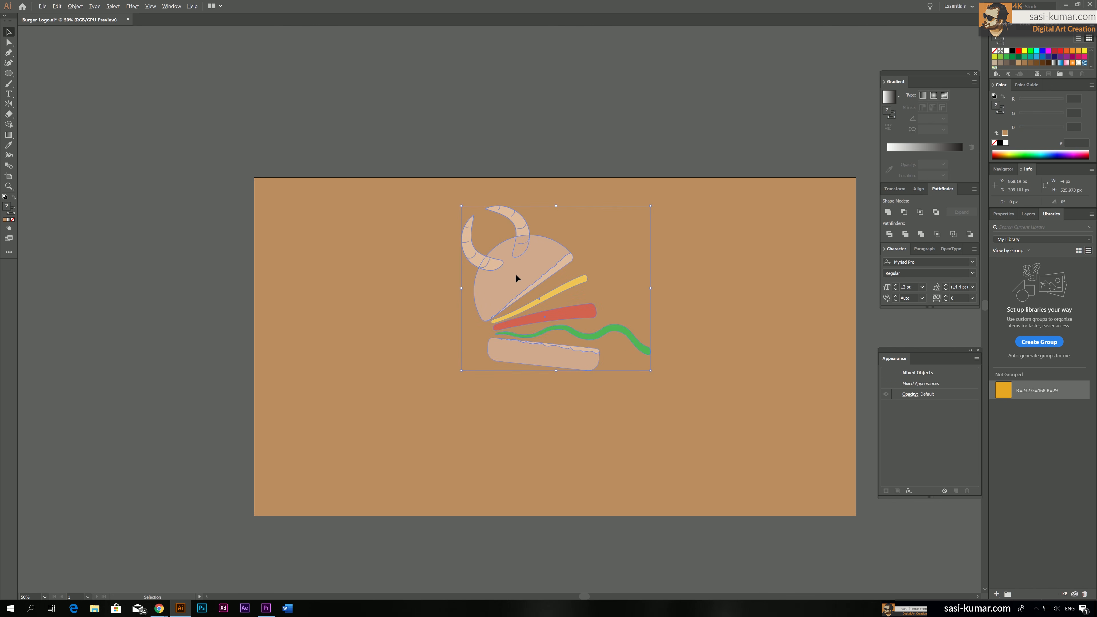
{"action": "left_click_drag", "start_coordinate": [521, 278], "coordinate": [99, 287]}
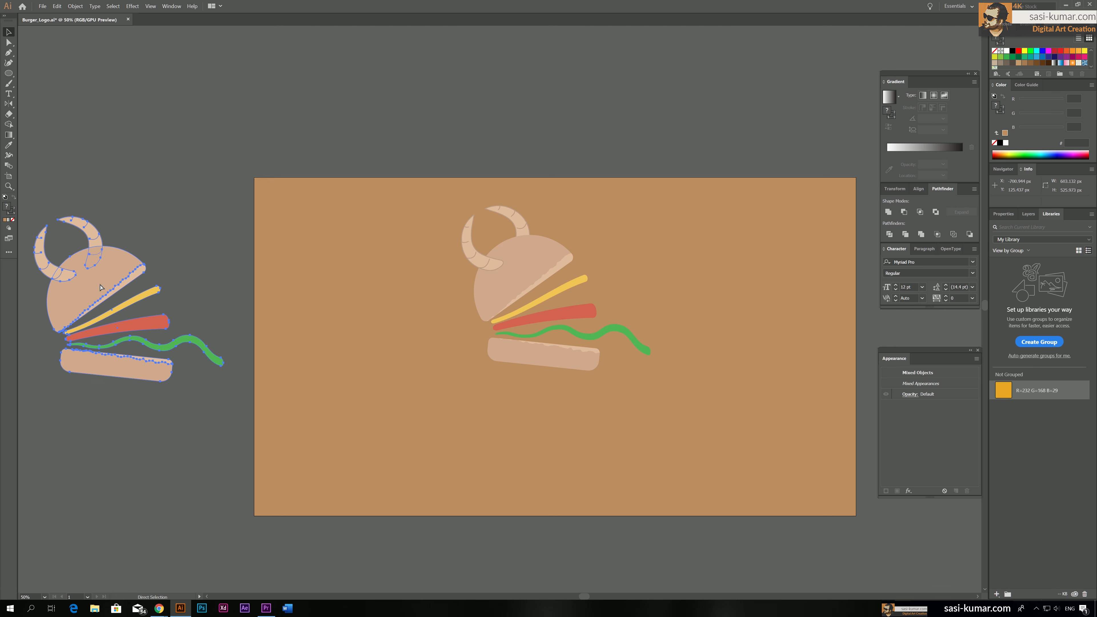
{"action": "left_click", "coordinate": [189, 161]}
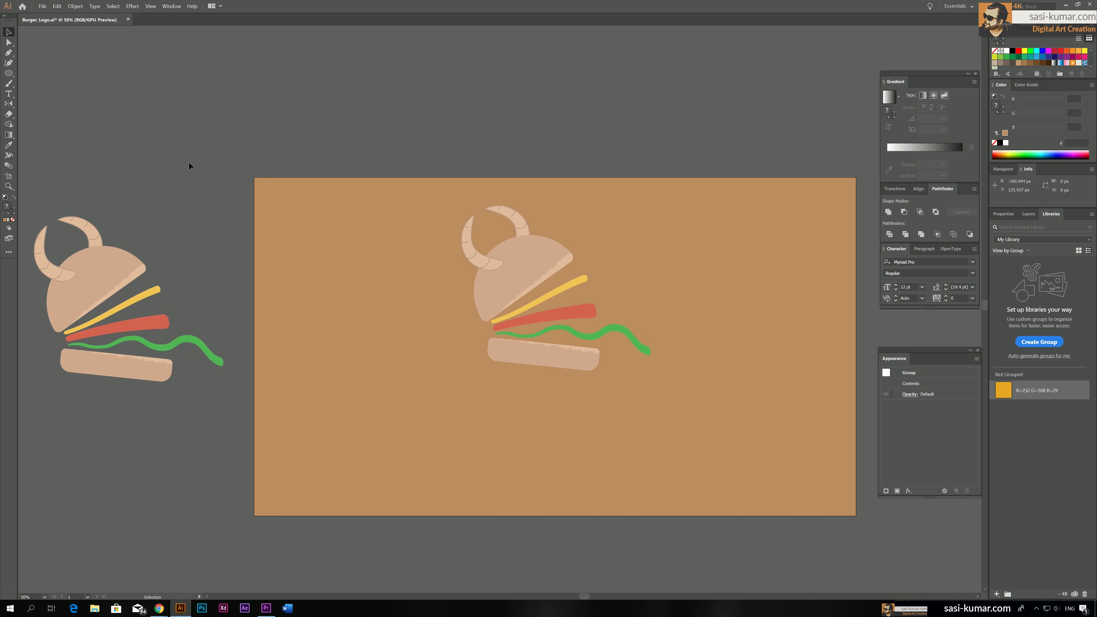
{"action": "left_click", "coordinate": [97, 278]}
{"action": "left_click", "coordinate": [132, 168]}
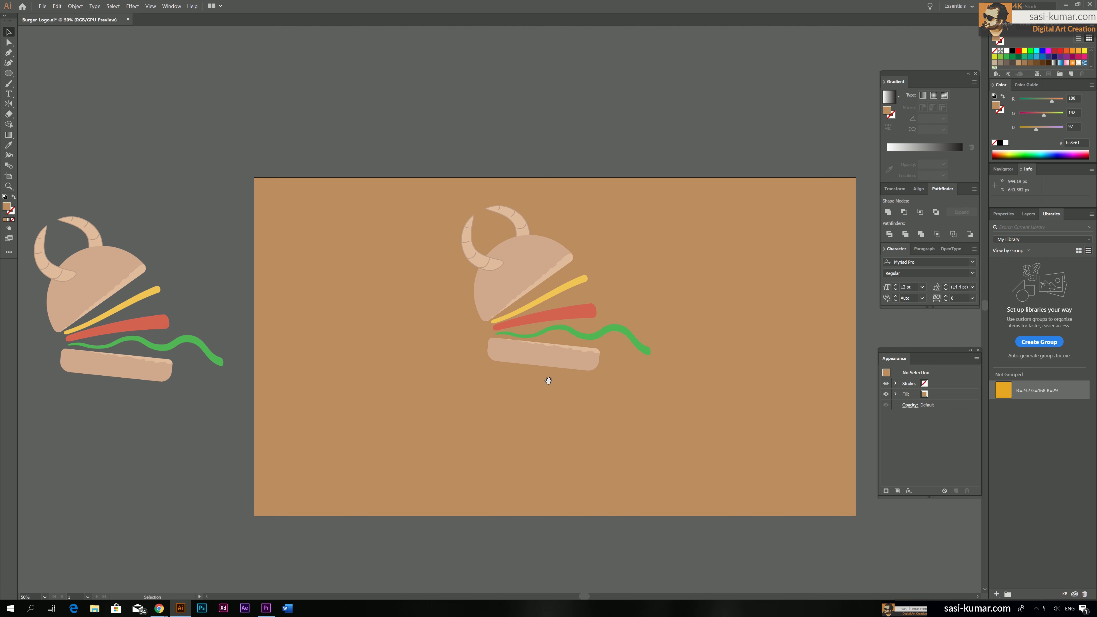
Step: Set the fill of the main areas of the artboard burger's top and bottom buns to RGB 187, 137, 88
{"action": "left_click_drag", "start_coordinate": [548, 382], "coordinate": [505, 376]}
{"action": "key", "text": "ctrl+equal"}
{"action": "key", "text": "ctrl+equal"}
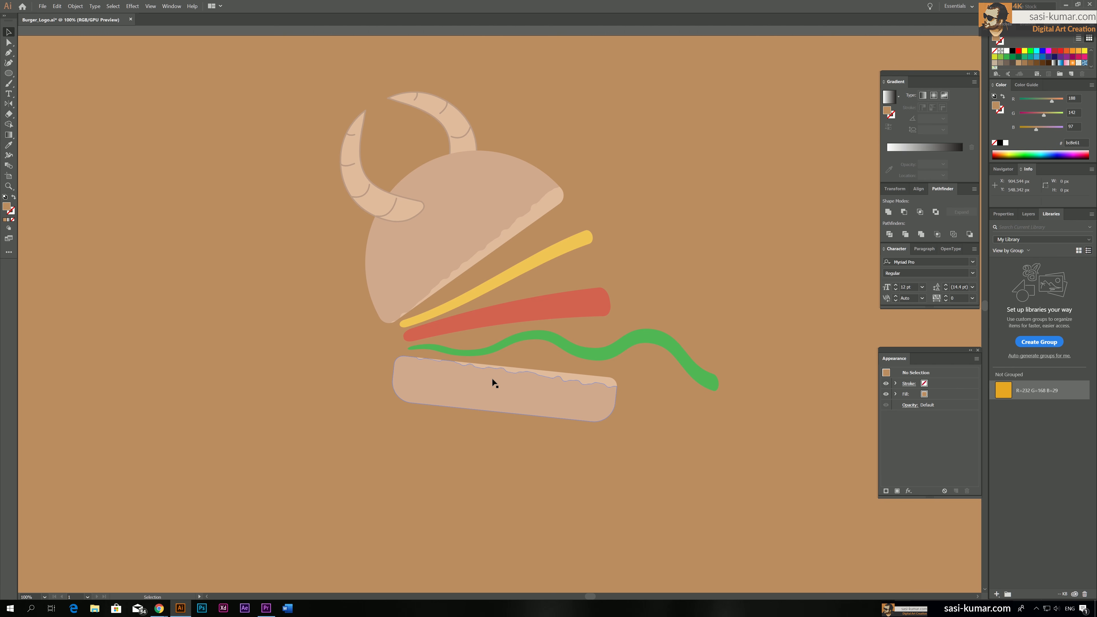
{"action": "left_click_drag", "start_coordinate": [707, 314], "coordinate": [687, 300]}
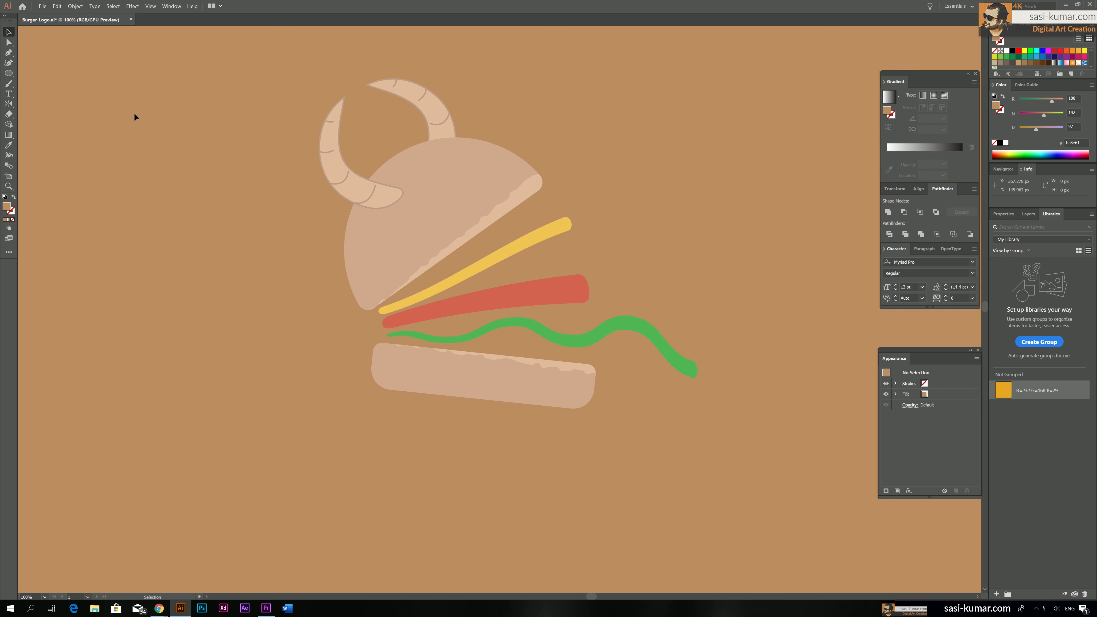
{"action": "left_click", "coordinate": [8, 42]}
{"action": "left_click", "coordinate": [461, 184]}
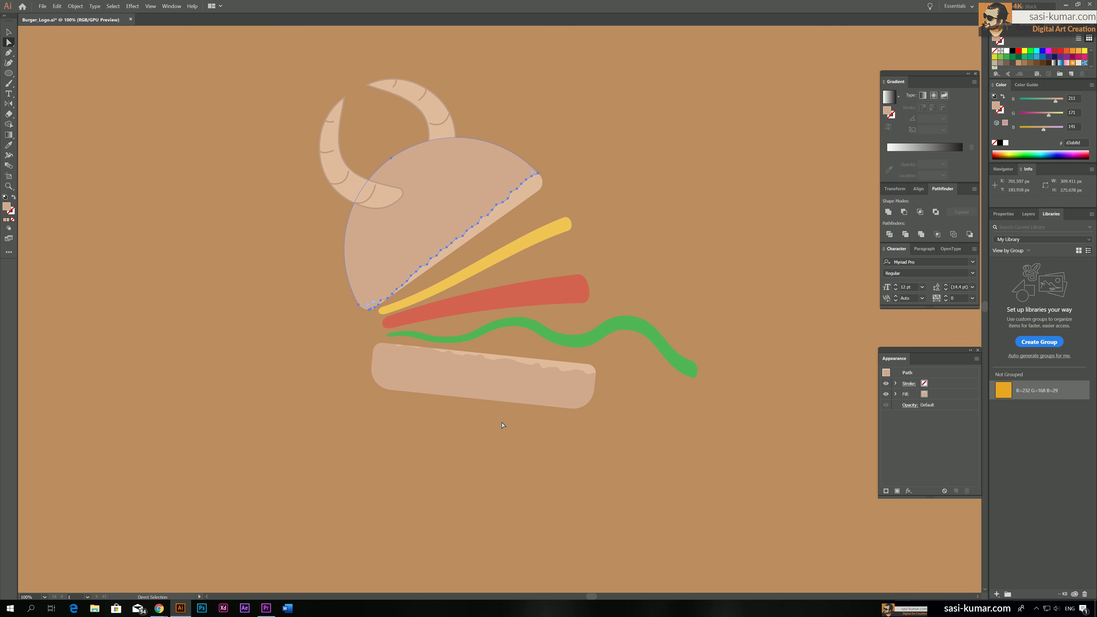
{"action": "left_click", "coordinate": [502, 395], "text": "shift"}
{"action": "double_click", "coordinate": [8, 207]}
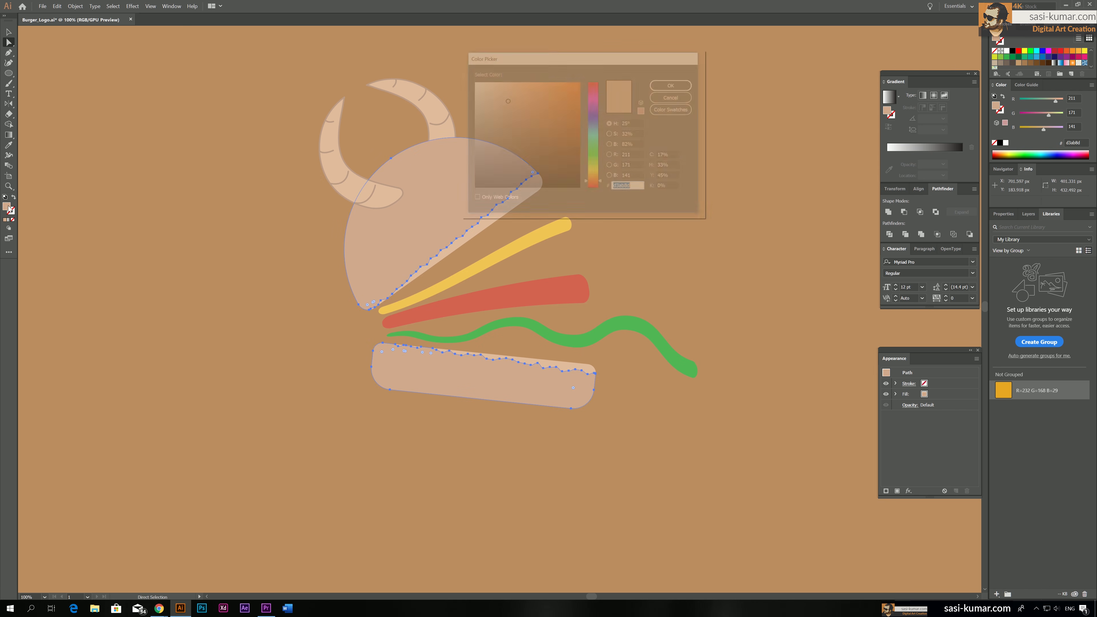
{"action": "left_click", "coordinate": [620, 153]}
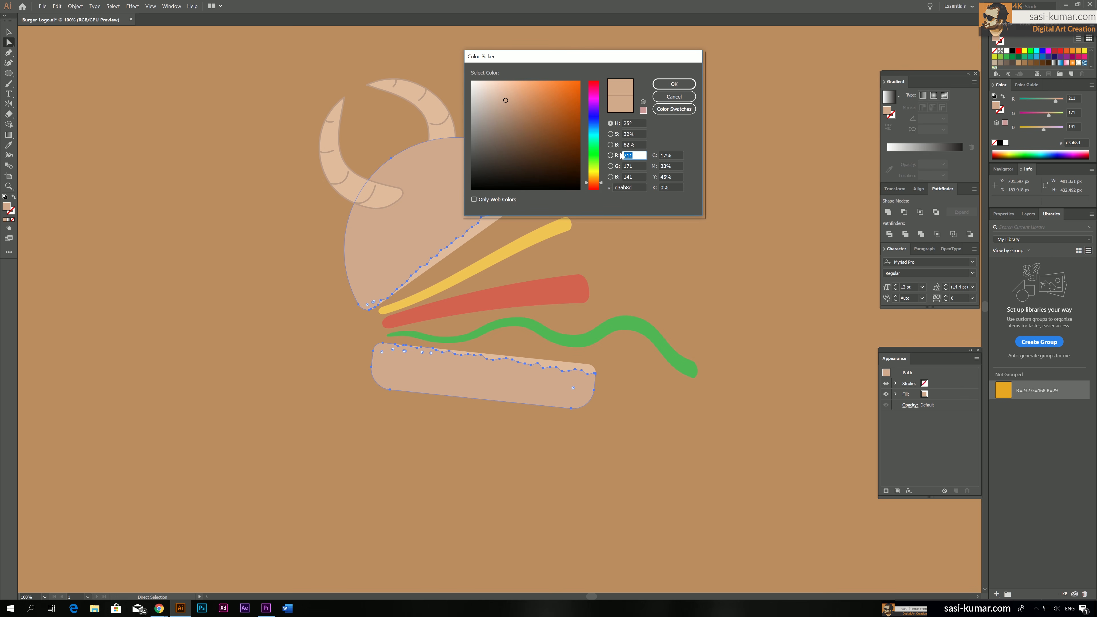
{"action": "type", "text": "206"}
{"action": "left_click", "coordinate": [623, 151]}
{"action": "type", "text": "187"}
{"action": "key", "text": "Tab"}
{"action": "type", "text": "137"}
{"action": "key", "text": "Tab"}
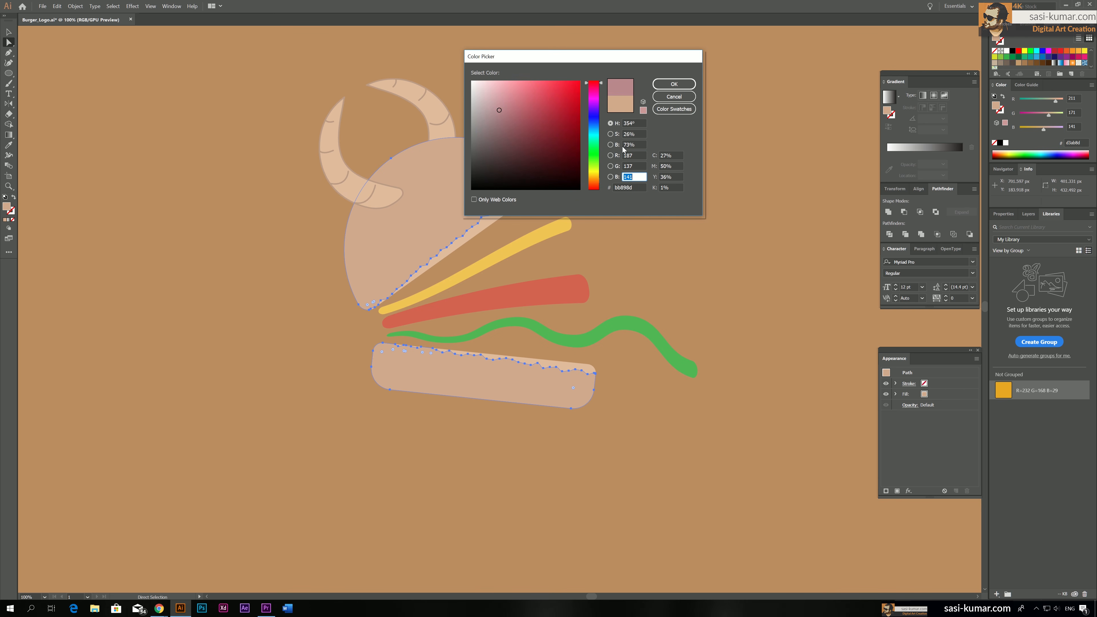
{"action": "type", "text": "88"}
{"action": "left_click", "coordinate": [633, 165]}
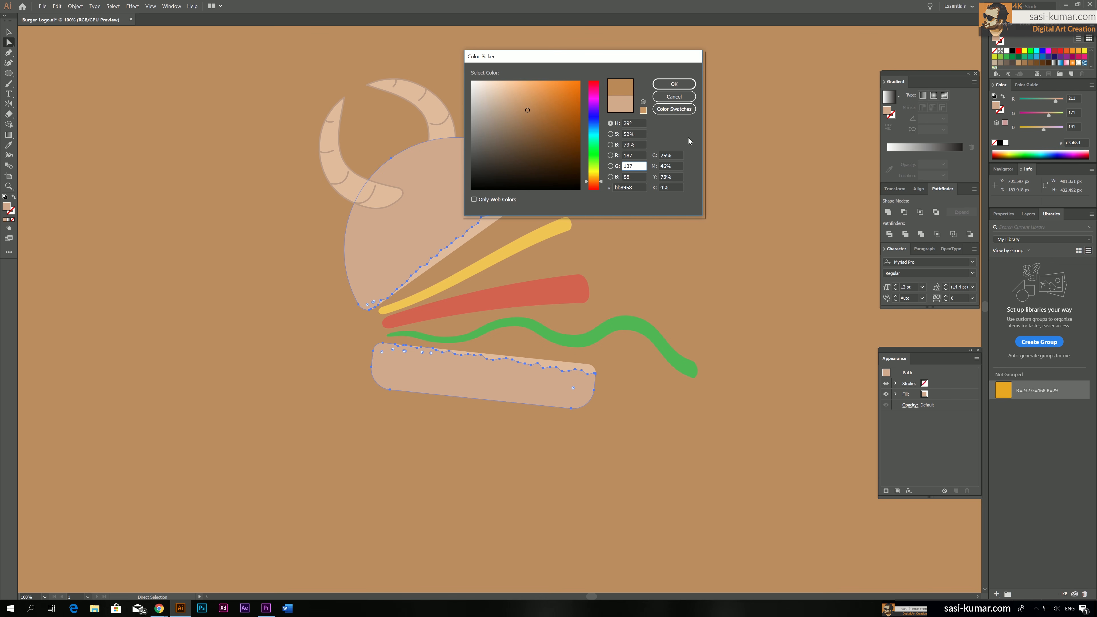
Step: Set the fill of the upper and lower bun shapes to brown #bb8958
{"action": "left_click", "coordinate": [673, 87]}
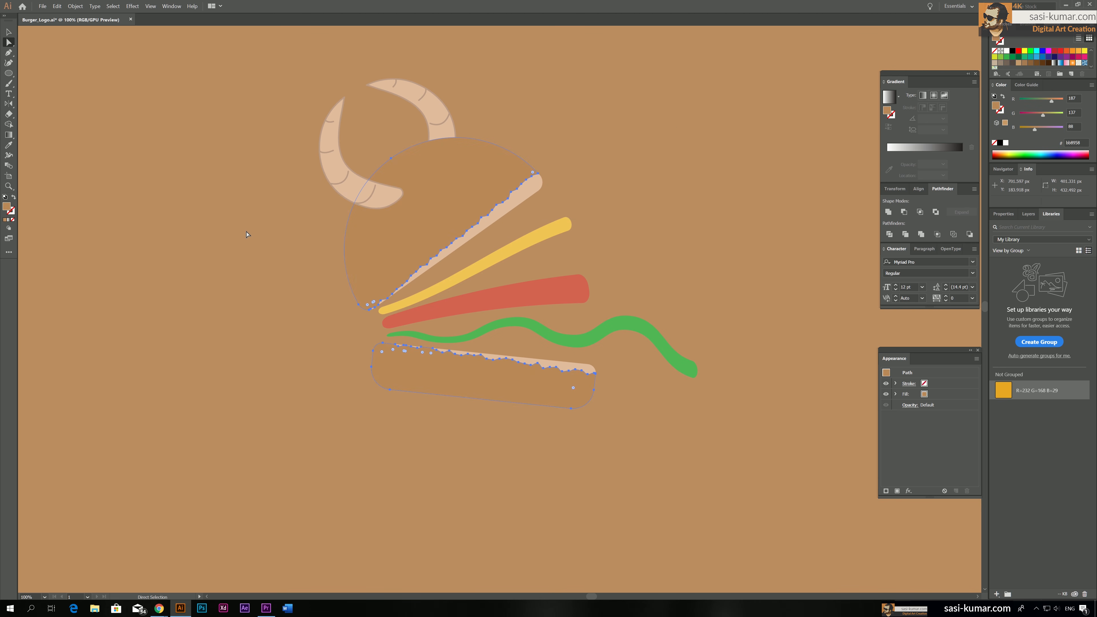
{"action": "left_click", "coordinate": [8, 32]}
{"action": "left_click", "coordinate": [216, 208]}
Step: Fill the background rectangle with the dark brown swatch and deselect it
{"action": "key", "text": "ctrl+minus"}
{"action": "key", "text": "ctrl+minus"}
{"action": "left_click", "coordinate": [610, 217]}
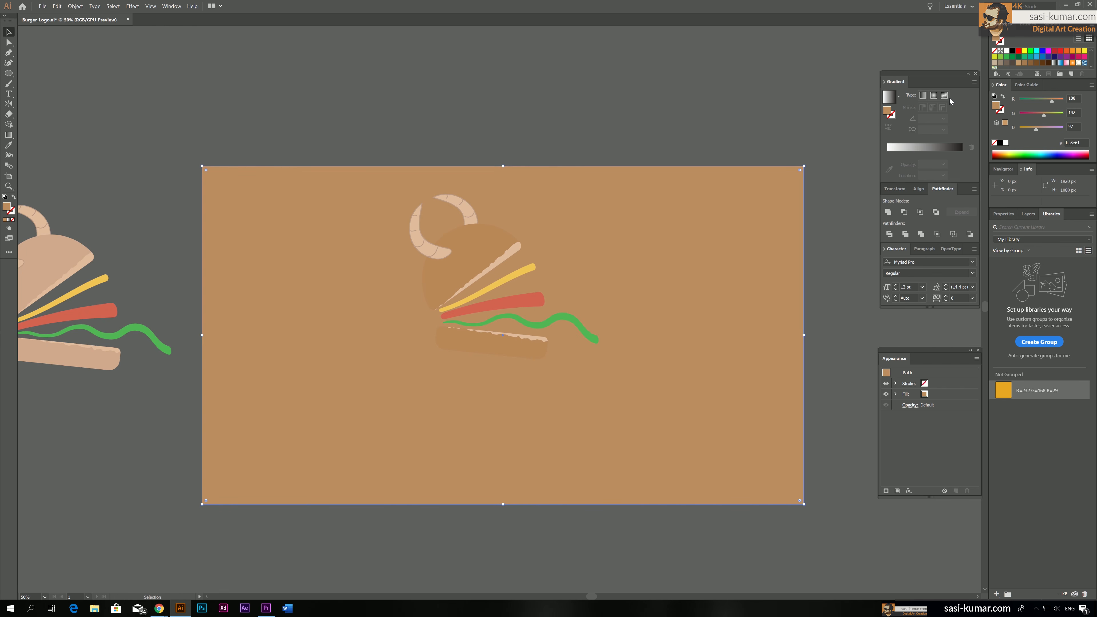
{"action": "left_click", "coordinate": [1012, 63]}
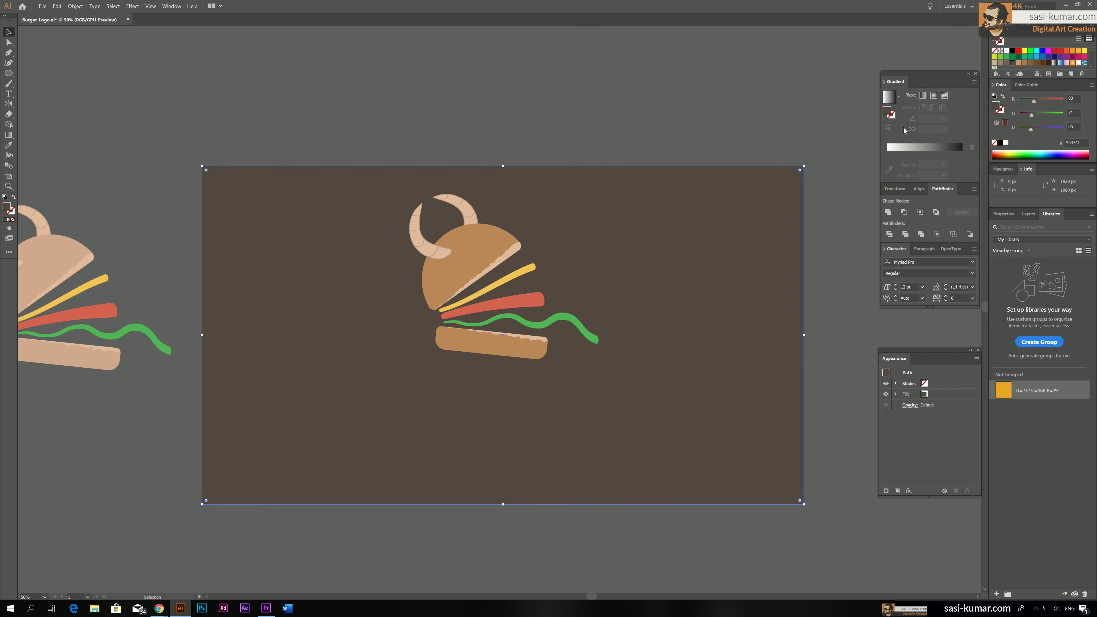
{"action": "left_click", "coordinate": [565, 107]}
{"action": "left_click", "coordinate": [626, 249]}
{"action": "key", "text": "ctrl+shift+a"}
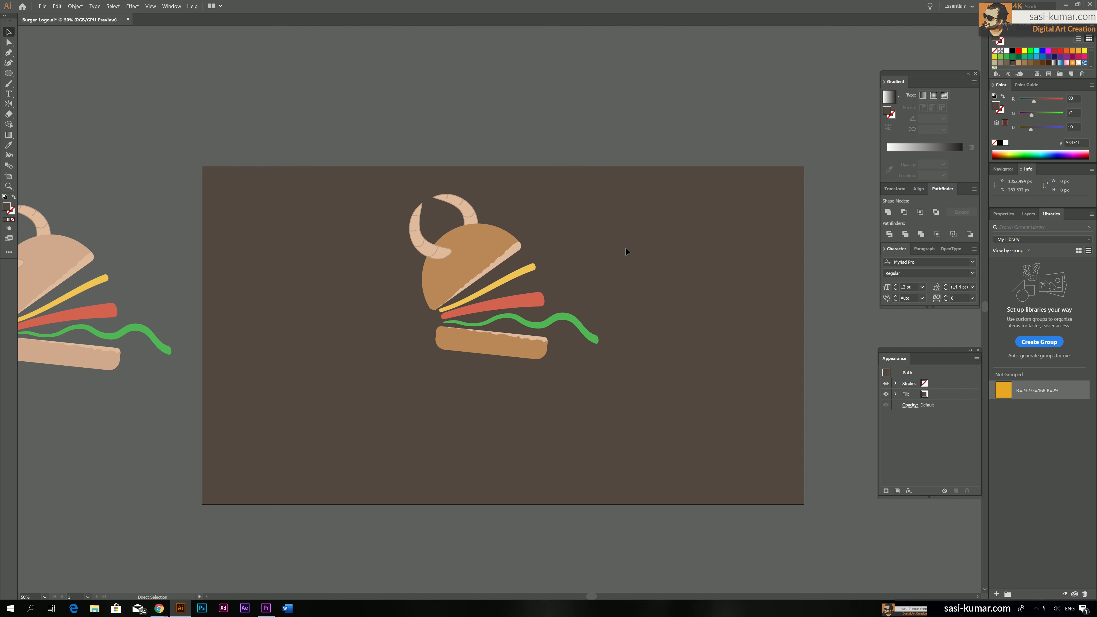
Step: Move the whole burger artwork down toward the vertical middle of the artboard
{"action": "left_click_drag", "start_coordinate": [598, 142], "coordinate": [574, 117]}
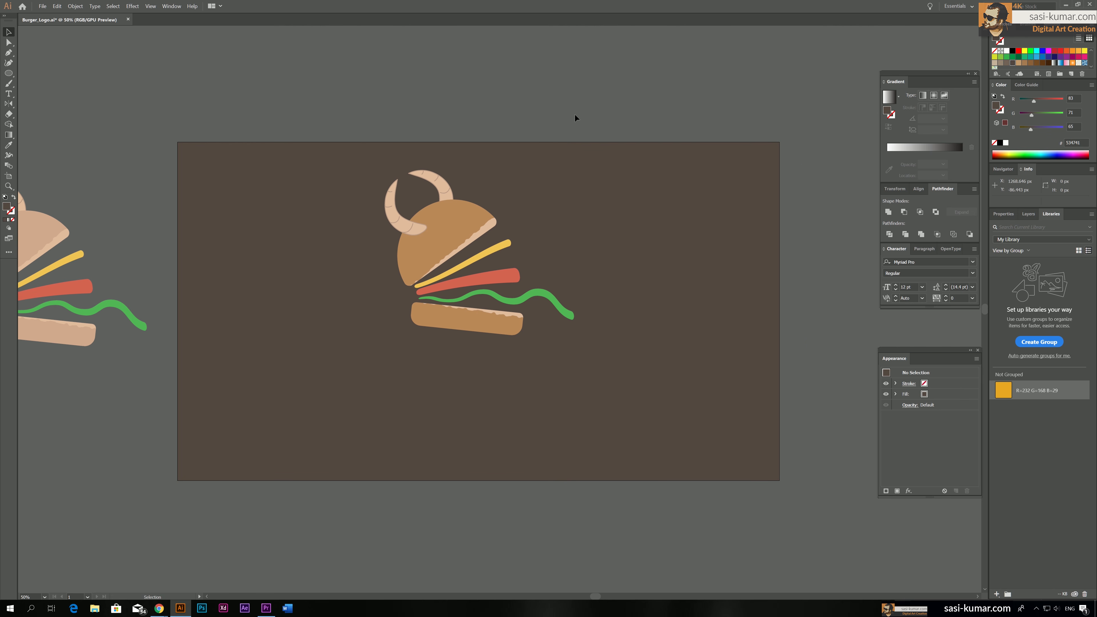
{"action": "key", "text": "ctrl+plus"}
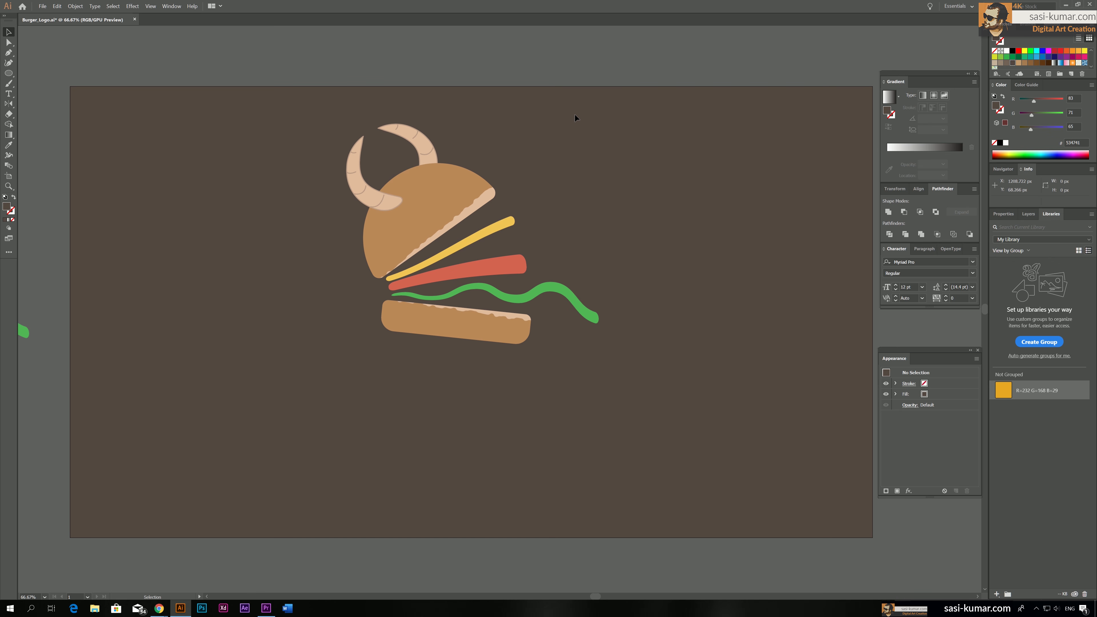
{"action": "left_click_drag", "start_coordinate": [688, 425], "coordinate": [676, 423]}
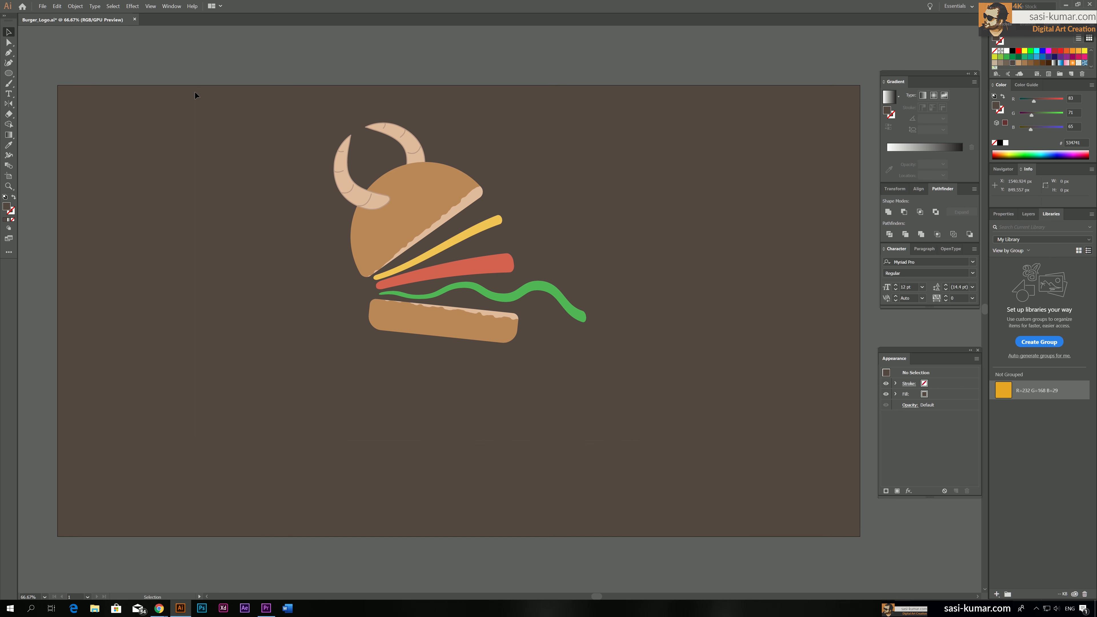
{"action": "key", "text": "ctrl+a"}
{"action": "left_click_drag", "start_coordinate": [399, 197], "coordinate": [407, 246]}
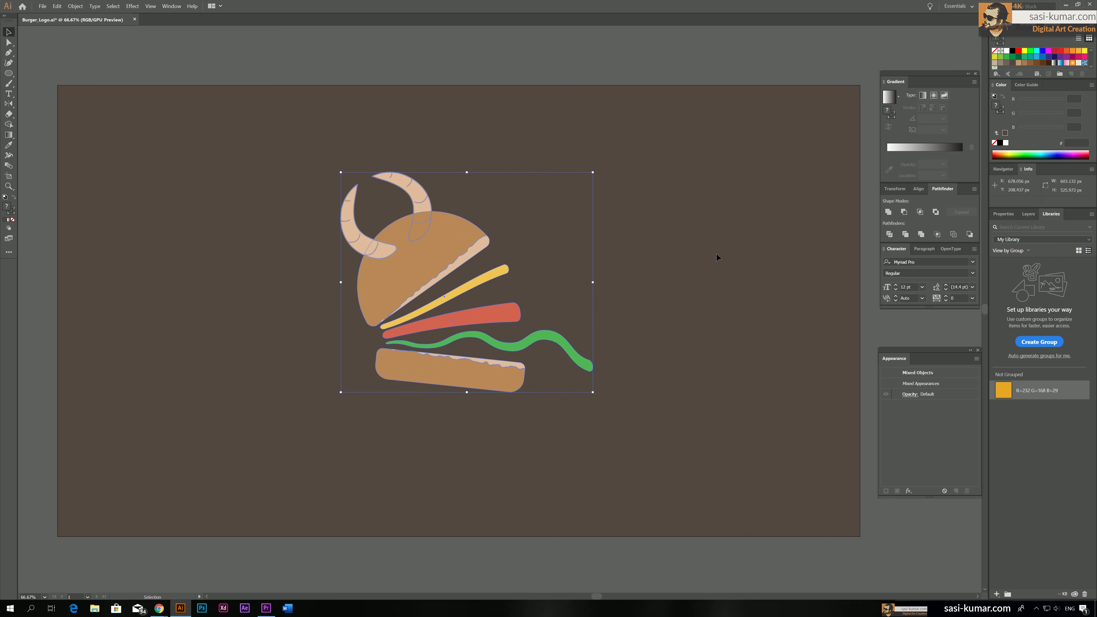
{"action": "left_click", "coordinate": [695, 247]}
Step: Change the fill of both horns to #a3773f, starting from the brown sampled from the upper bun
{"action": "key", "text": "ctrl+plus"}
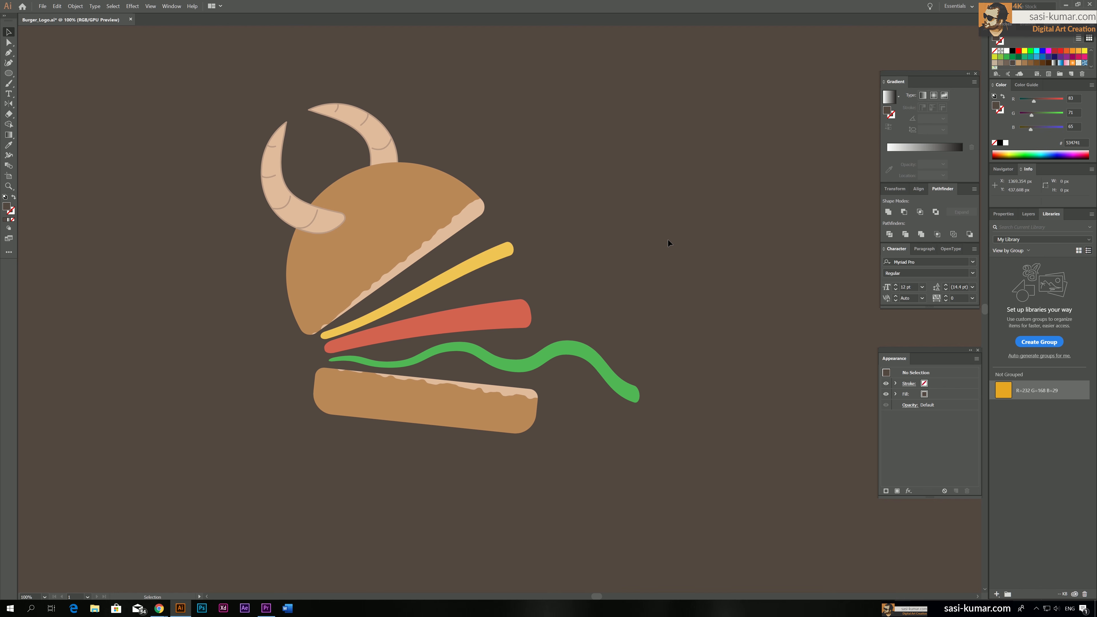
{"action": "left_click_drag", "start_coordinate": [600, 201], "coordinate": [605, 192]}
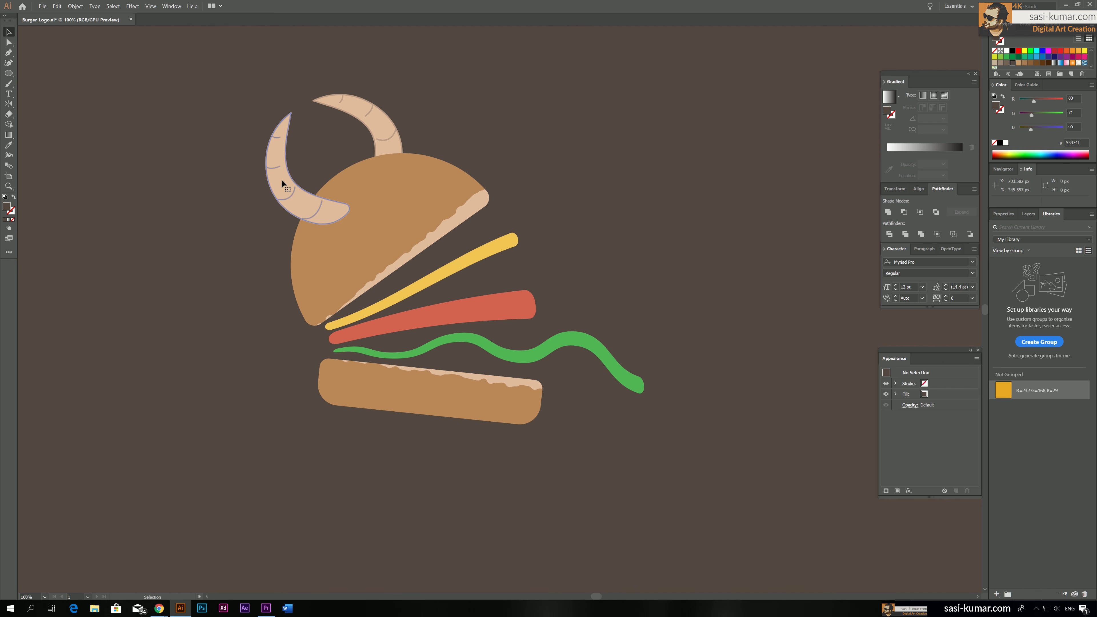
{"action": "left_click", "coordinate": [8, 42]}
{"action": "left_click", "coordinate": [287, 186]}
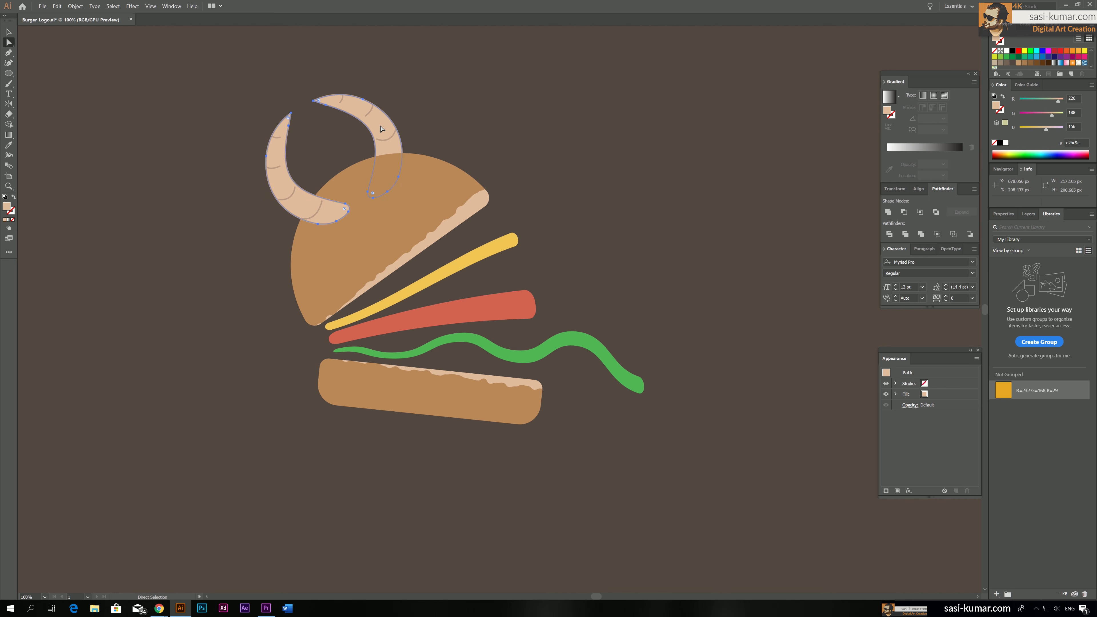
{"action": "key", "text": "i"}
{"action": "left_click", "coordinate": [429, 209]}
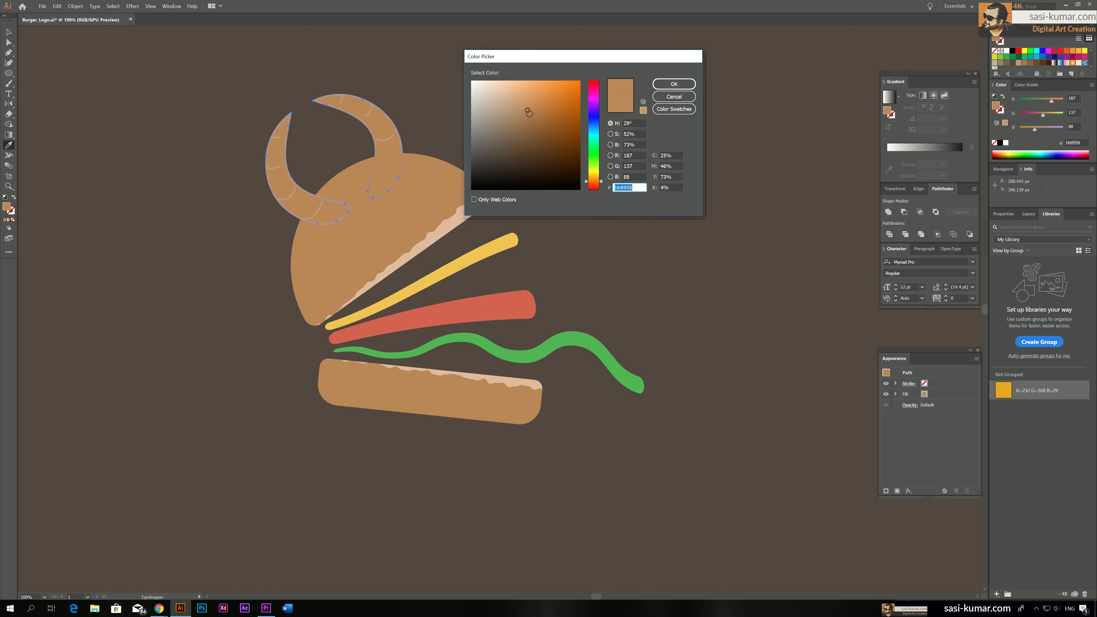
{"action": "left_click_drag", "start_coordinate": [528, 112], "coordinate": [526, 120]}
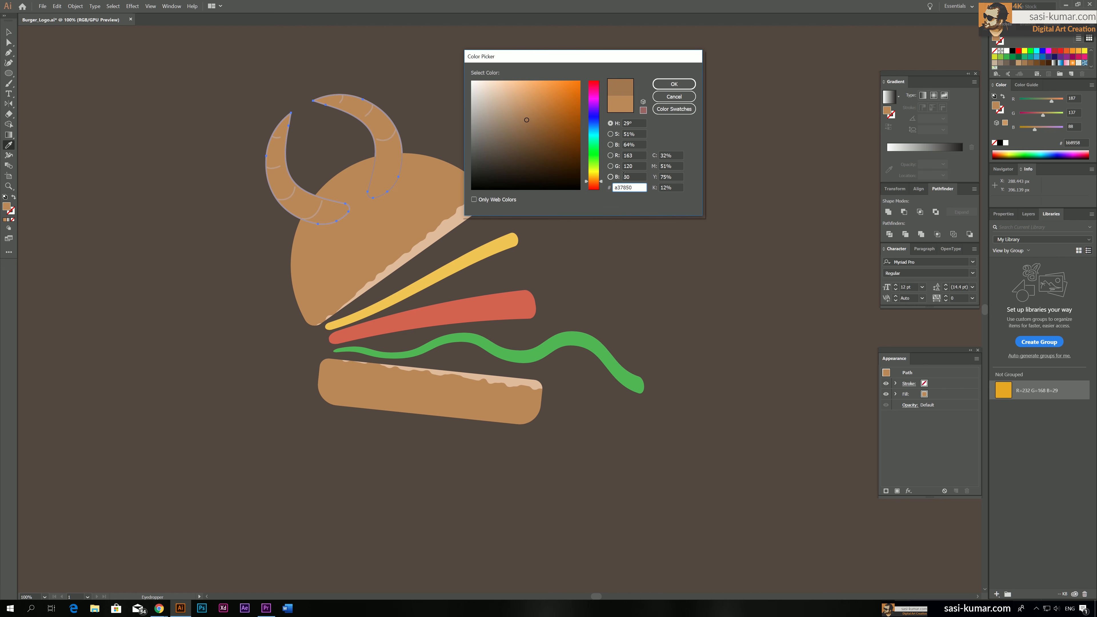
{"action": "double_click", "coordinate": [663, 177]}
{"action": "type", "text": "85"}
{"action": "left_click", "coordinate": [672, 83]}
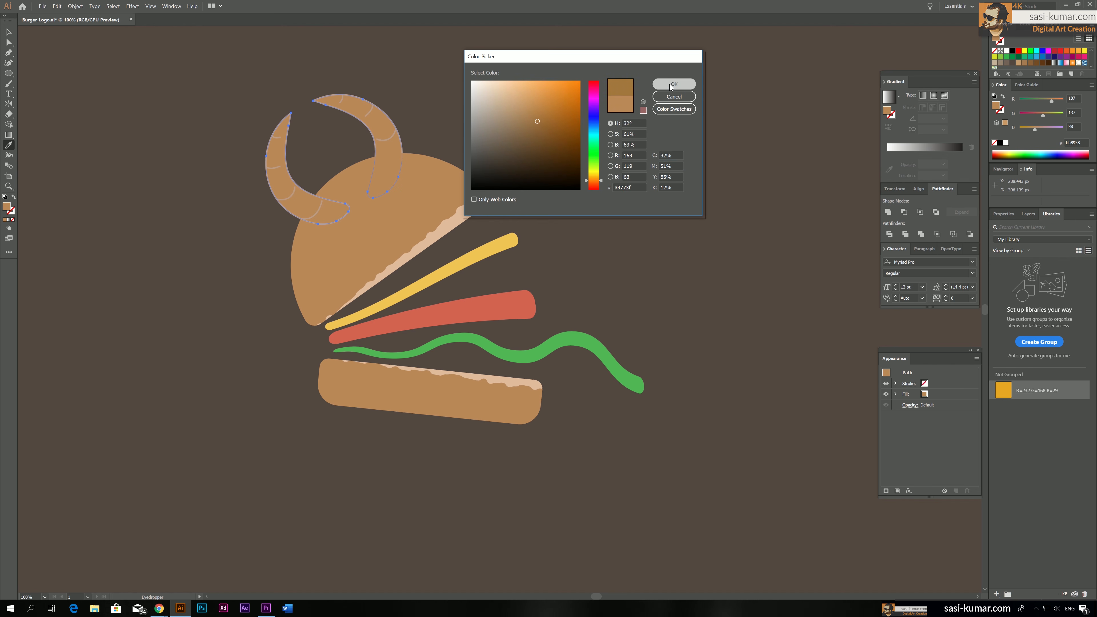
{"action": "left_click", "coordinate": [9, 32]}
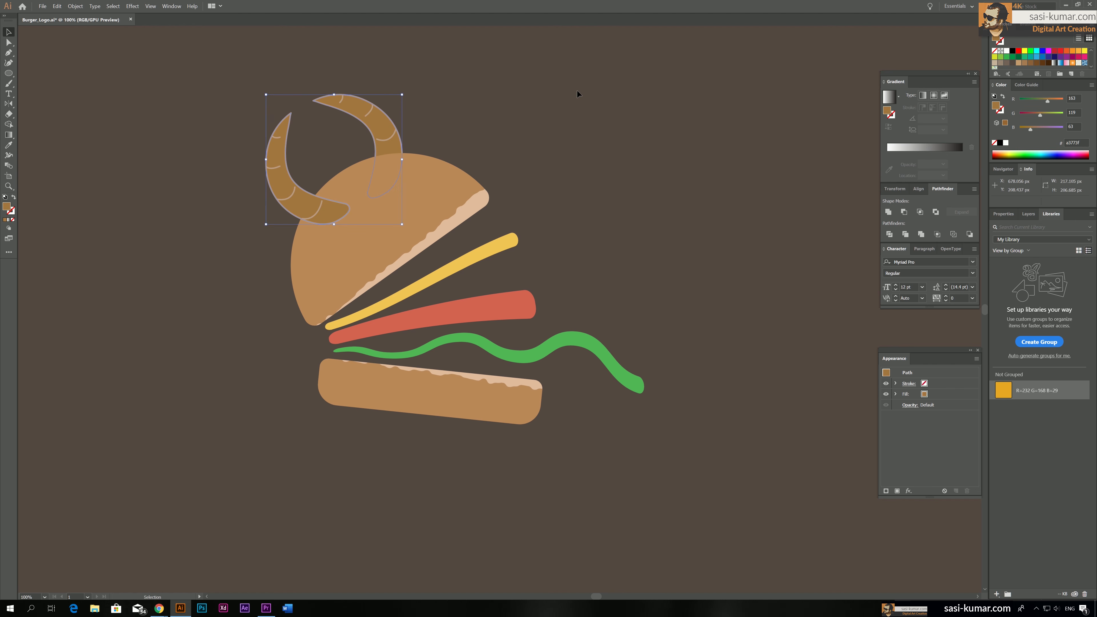
{"action": "left_click", "coordinate": [577, 93]}
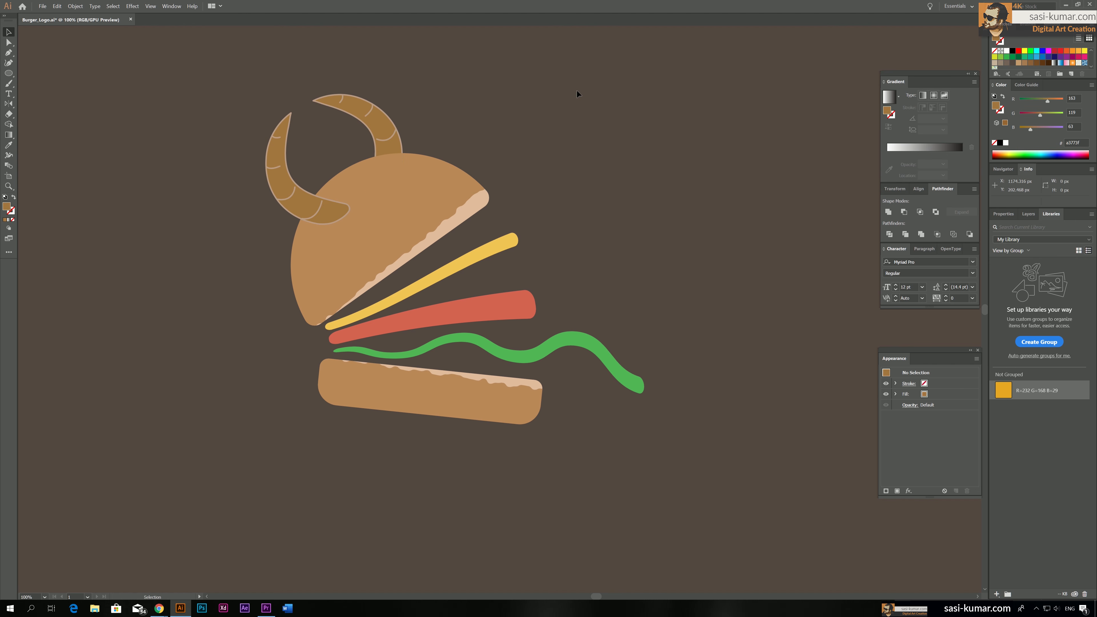
Step: Recolor the light outlines and ridge lines of both horn groups to dark brown #3a2e26 with Recolor Artwork
{"action": "left_click", "coordinate": [296, 188]}
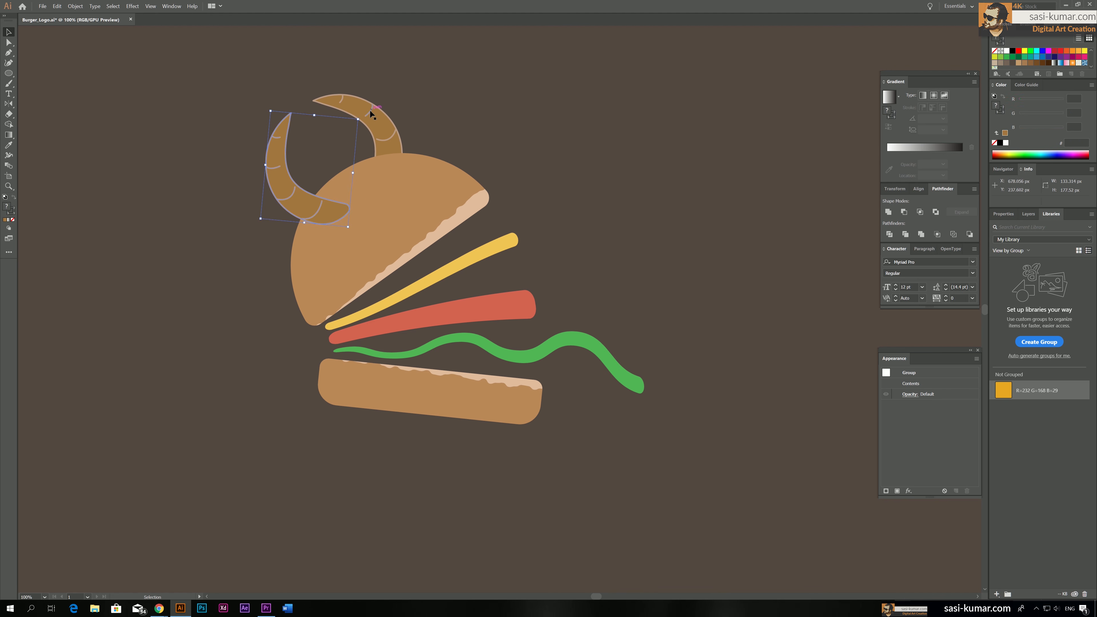
{"action": "left_click", "coordinate": [567, 111]}
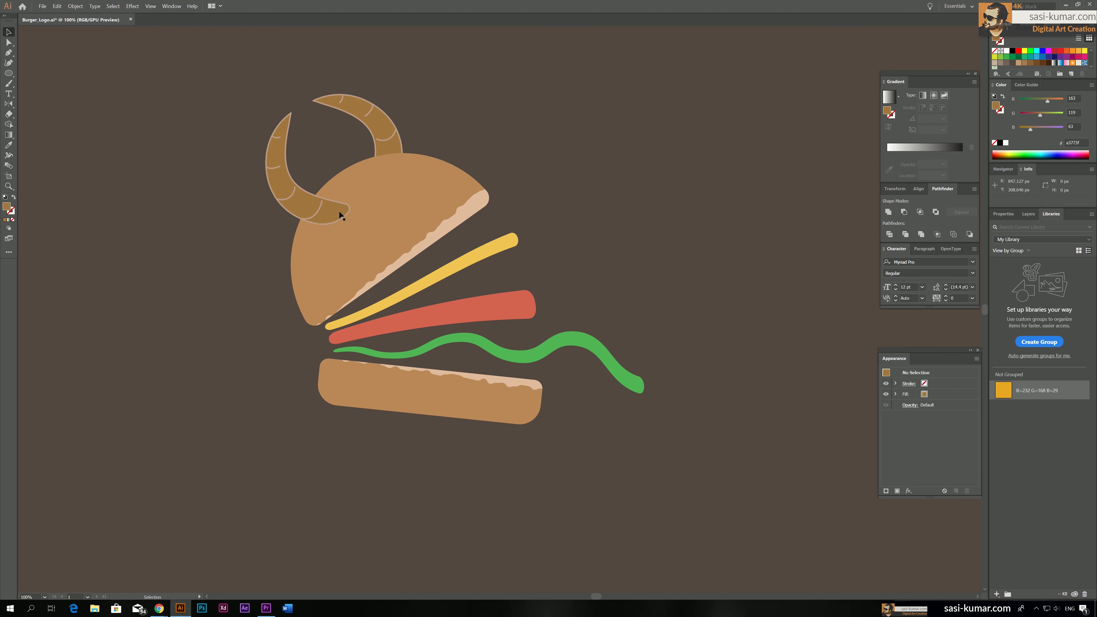
{"action": "left_click", "coordinate": [283, 185]}
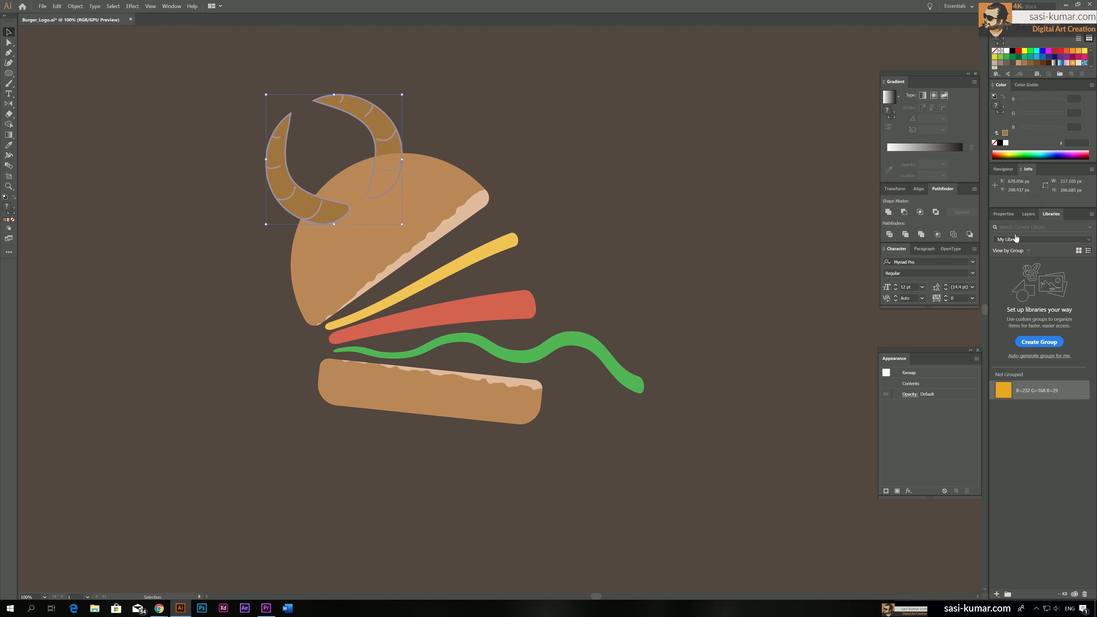
{"action": "left_click", "coordinate": [1002, 214]}
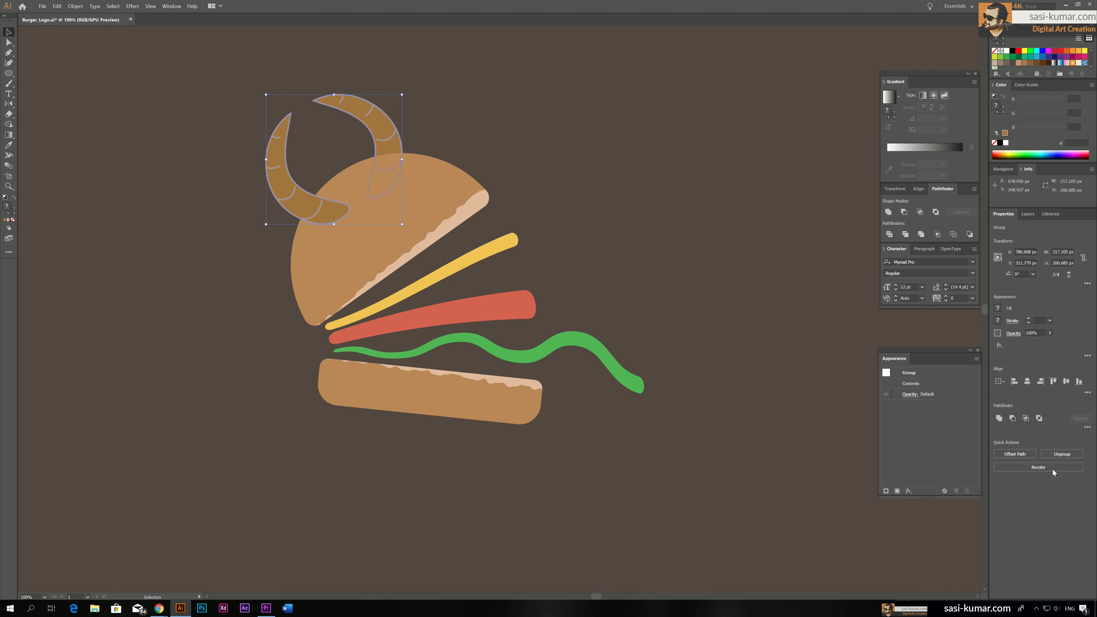
{"action": "left_click", "coordinate": [1052, 467]}
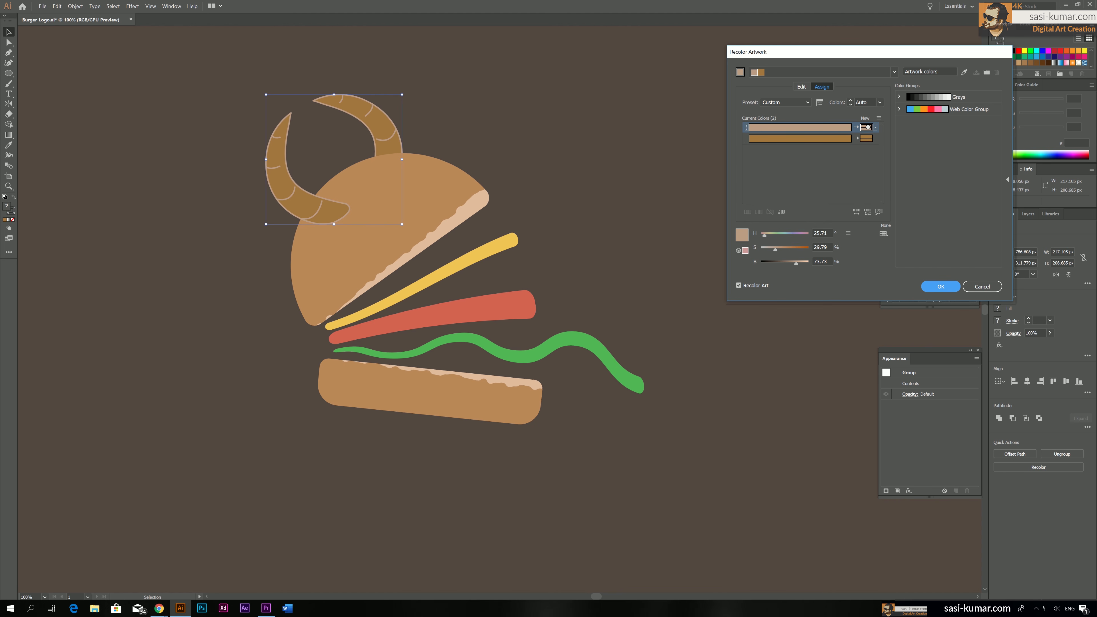
{"action": "double_click", "coordinate": [870, 128]}
{"action": "left_click_drag", "start_coordinate": [534, 56], "coordinate": [559, 54]}
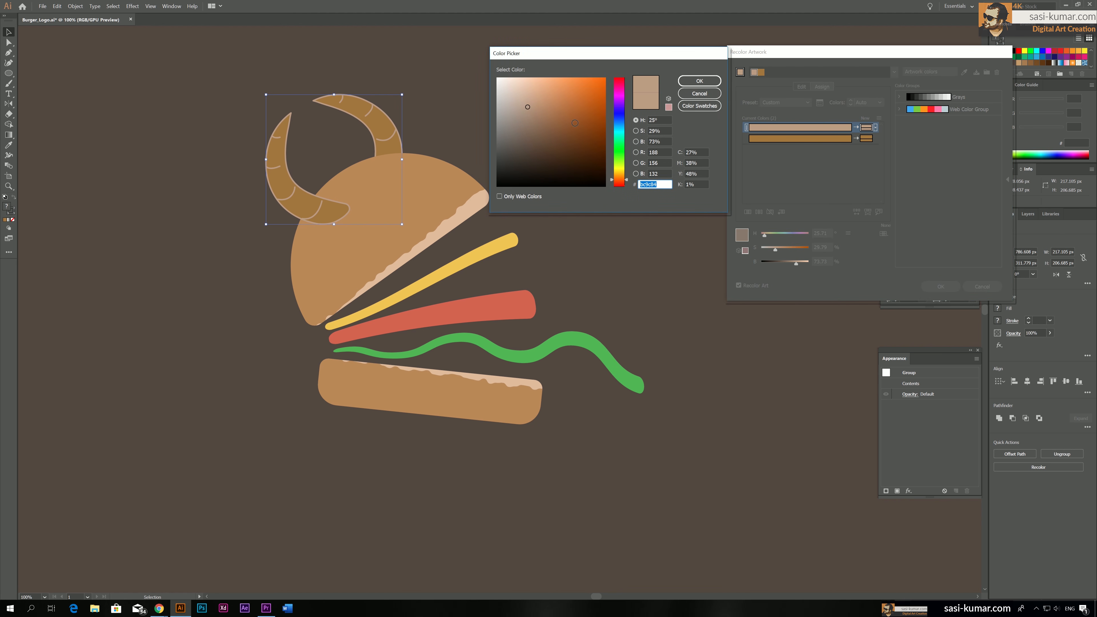
{"action": "mouse_move", "coordinate": [528, 119]}
{"action": "left_mouse_down"}
{"action": "mouse_move", "coordinate": [516, 167]}
{"action": "mouse_move", "coordinate": [585, 167]}
{"action": "mouse_move", "coordinate": [533, 161]}
{"action": "left_mouse_up"}
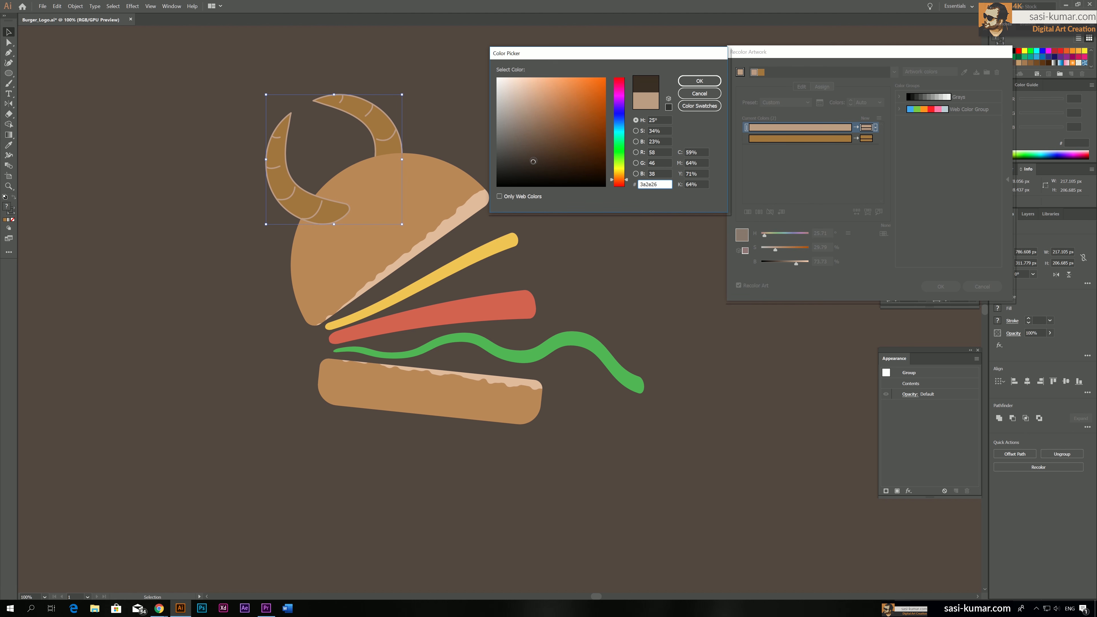
{"action": "left_click", "coordinate": [693, 82]}
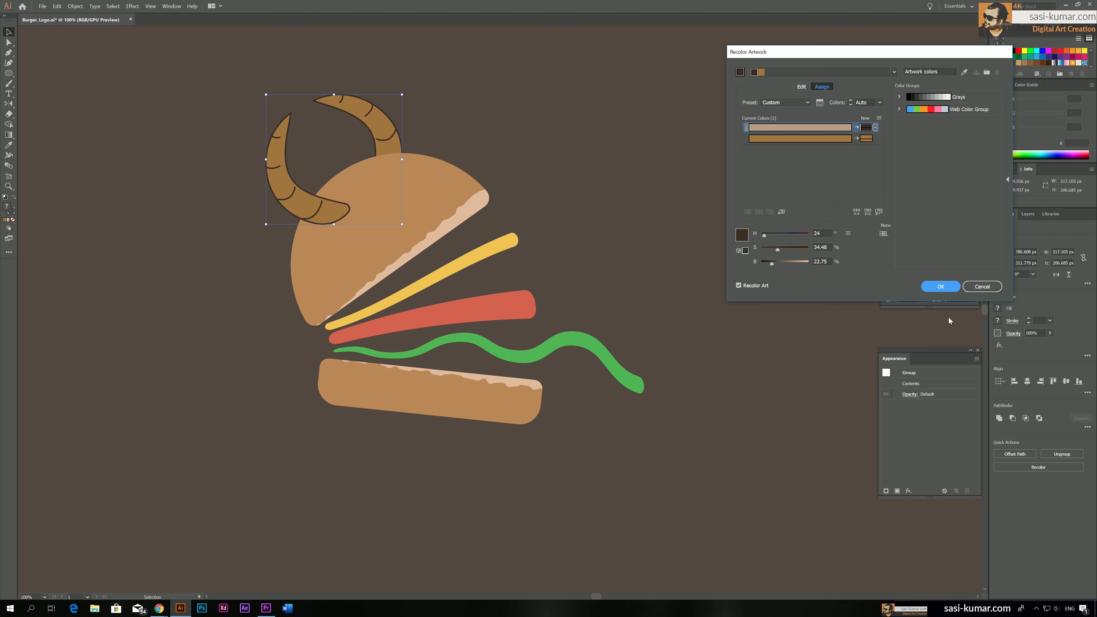
{"action": "left_click", "coordinate": [940, 286]}
{"action": "left_click", "coordinate": [264, 187]}
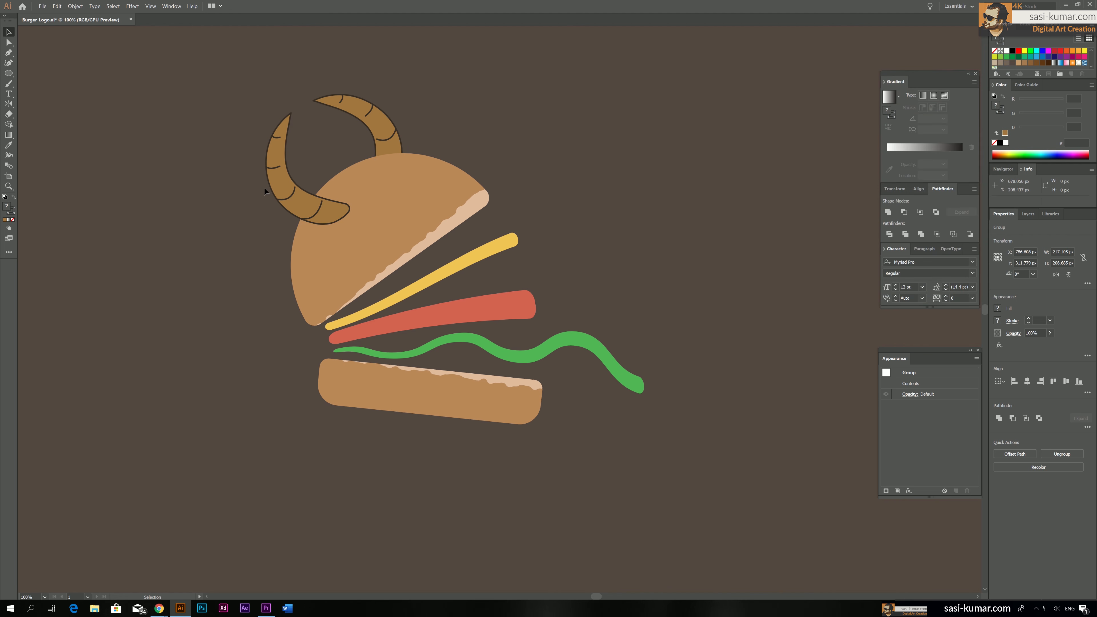
Step: Isolate the left horn group and apply the double-bulge variable width profile to its outline and ridge strokes
{"action": "double_click", "coordinate": [275, 167]}
{"action": "left_click", "coordinate": [273, 167]}
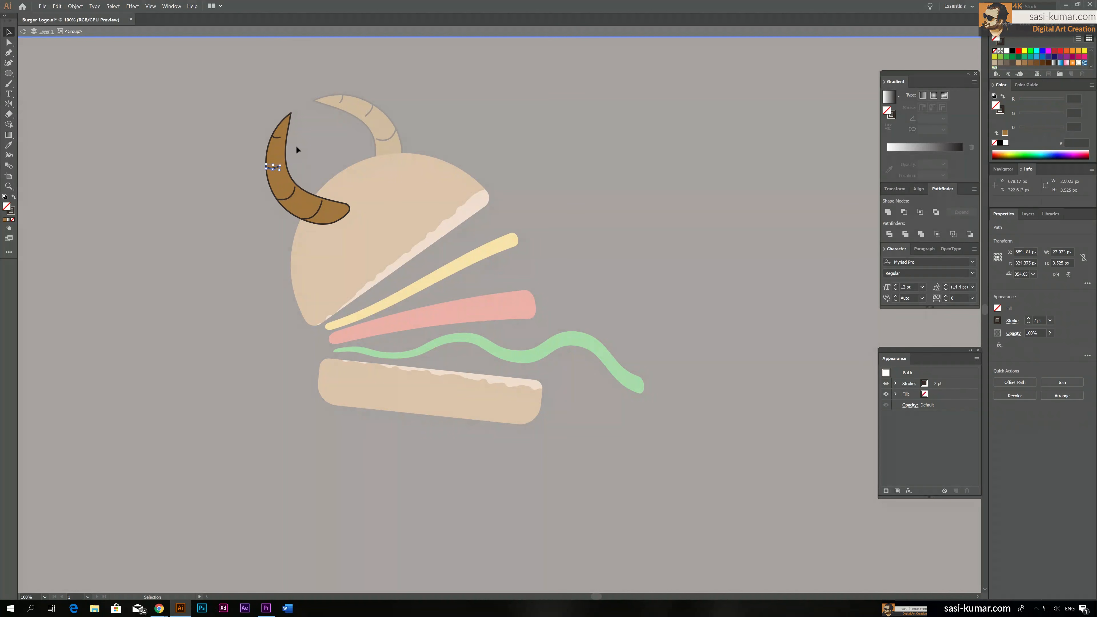
{"action": "left_click", "coordinate": [296, 146]}
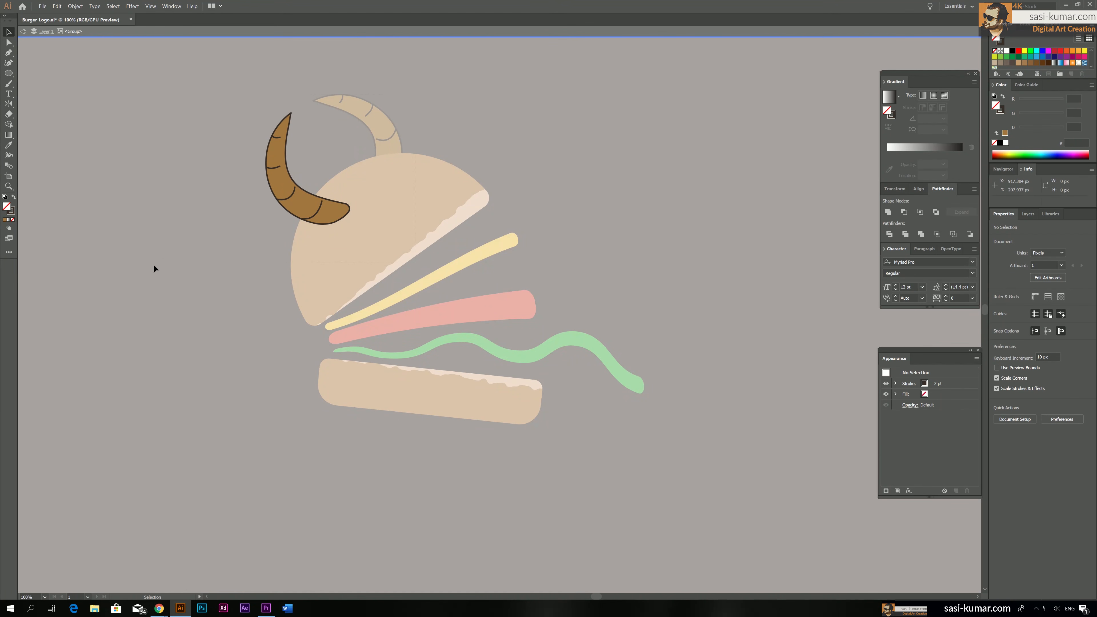
{"action": "left_click", "coordinate": [283, 172]}
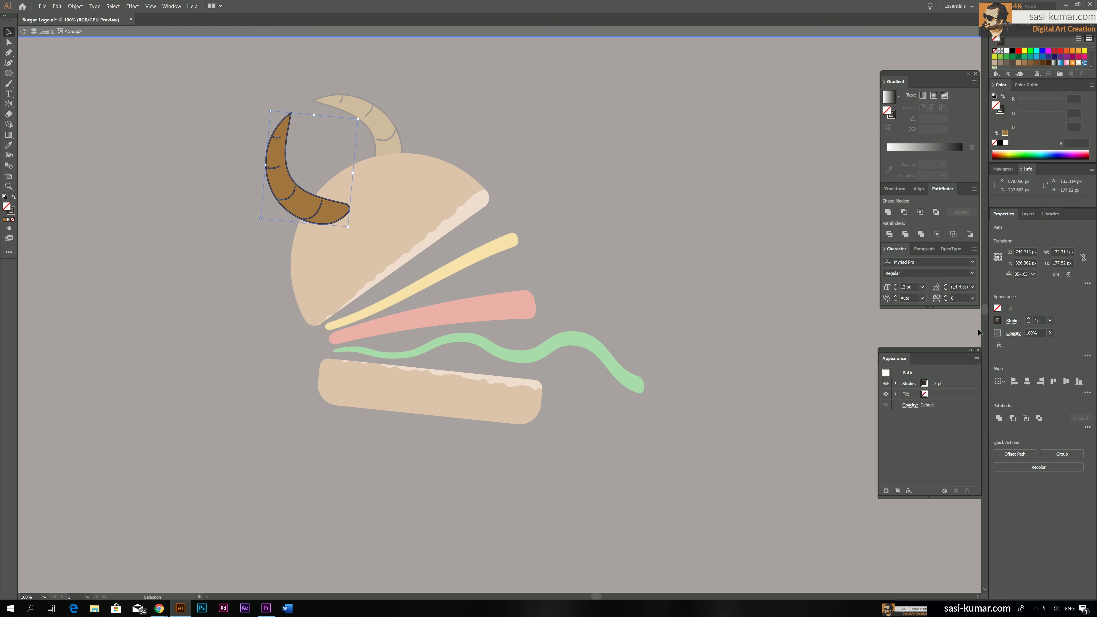
{"action": "left_click", "coordinate": [1011, 321]}
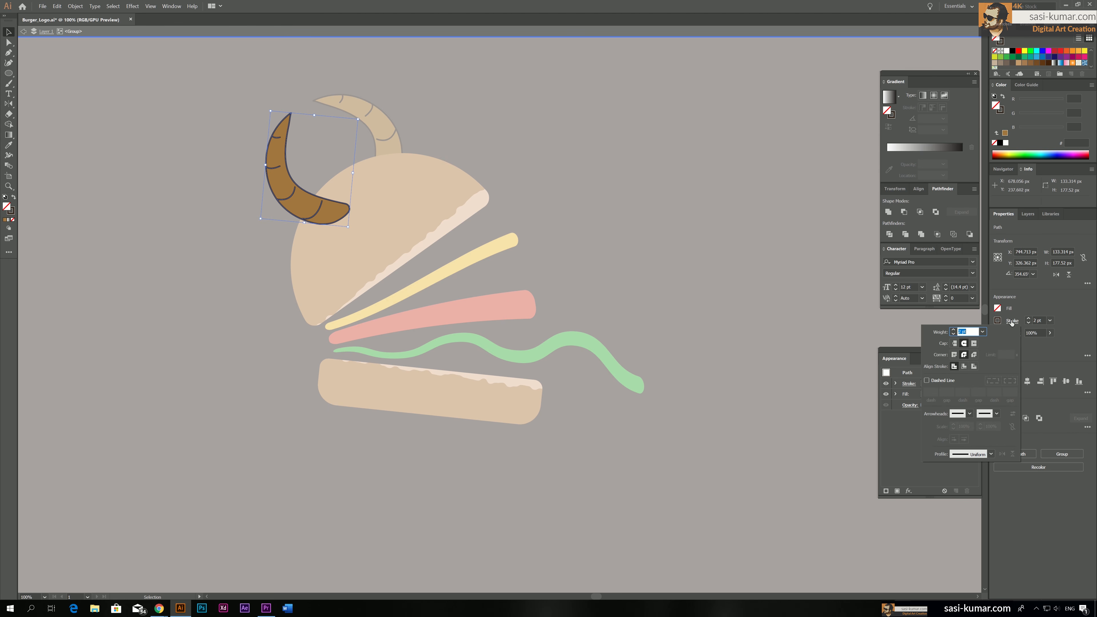
{"action": "left_click", "coordinate": [991, 454]}
{"action": "left_click", "coordinate": [972, 495]}
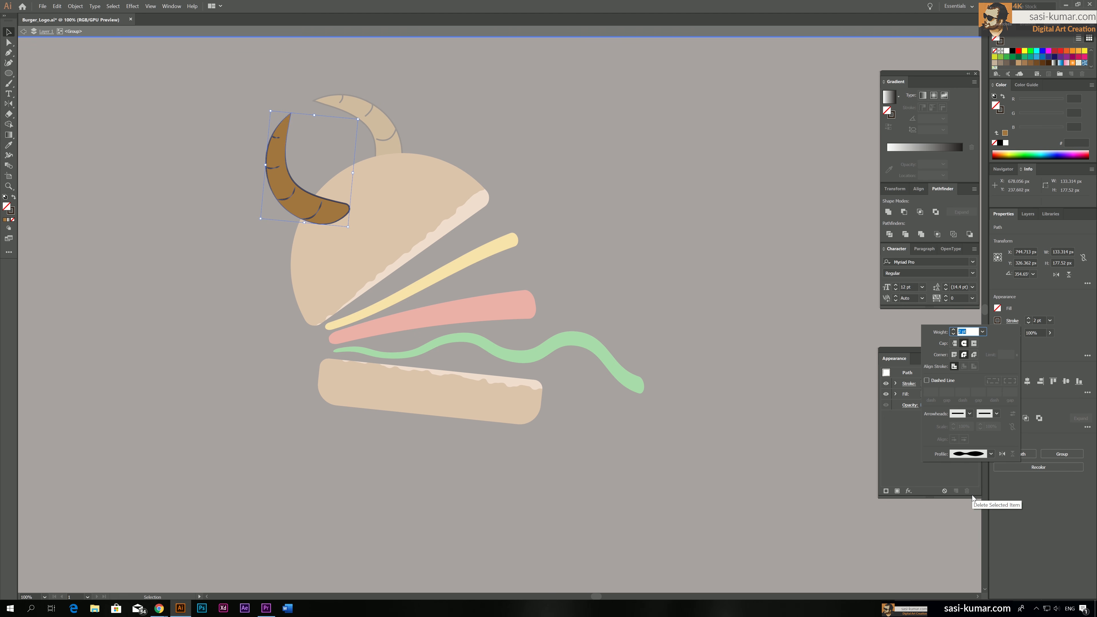
{"action": "left_click", "coordinate": [165, 188]}
{"action": "left_click", "coordinate": [137, 197]}
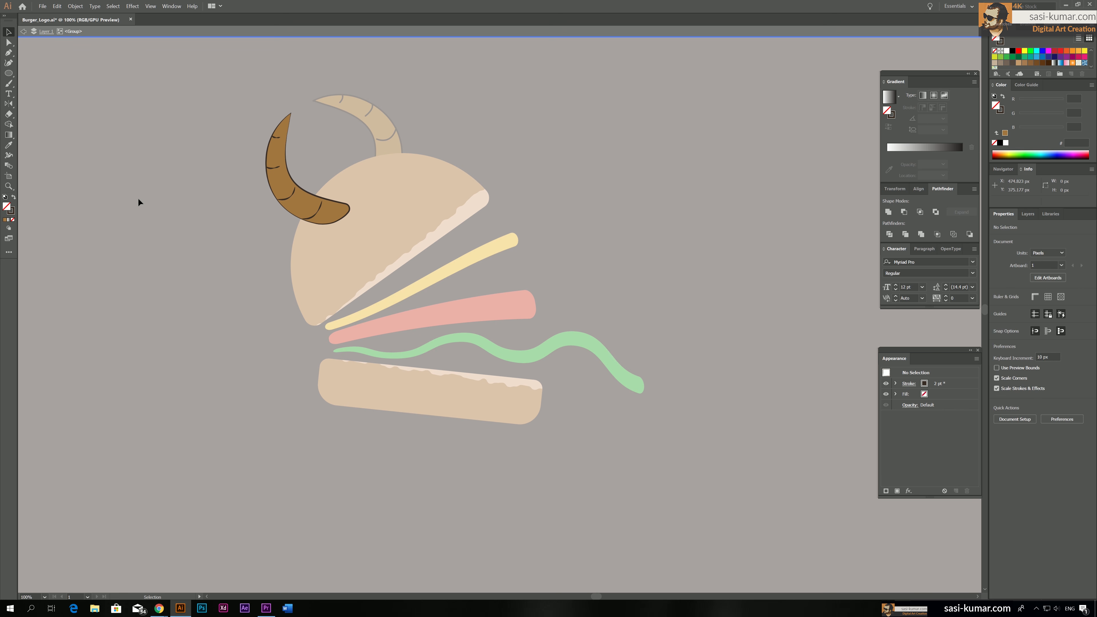
{"action": "double_click", "coordinate": [163, 212]}
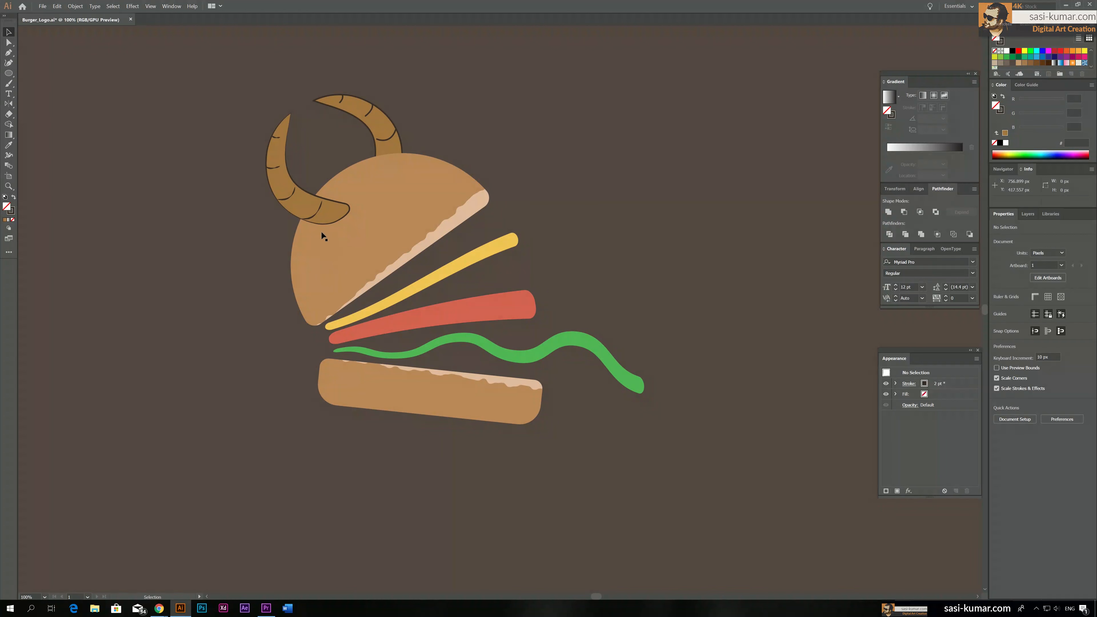
Step: Isolate the right horn group and apply the double-bulge variable width profile to its outline and ridge strokes
{"action": "double_click", "coordinate": [371, 118]}
{"action": "left_click_drag", "start_coordinate": [237, 48], "coordinate": [490, 232]}
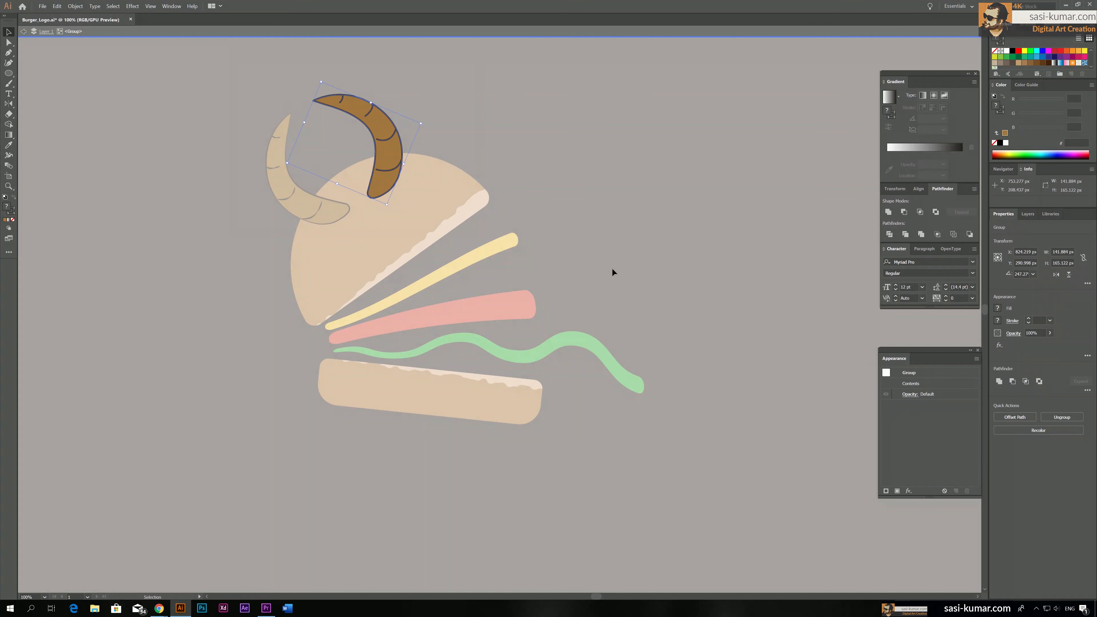
{"action": "left_click", "coordinate": [390, 152], "text": "shift"}
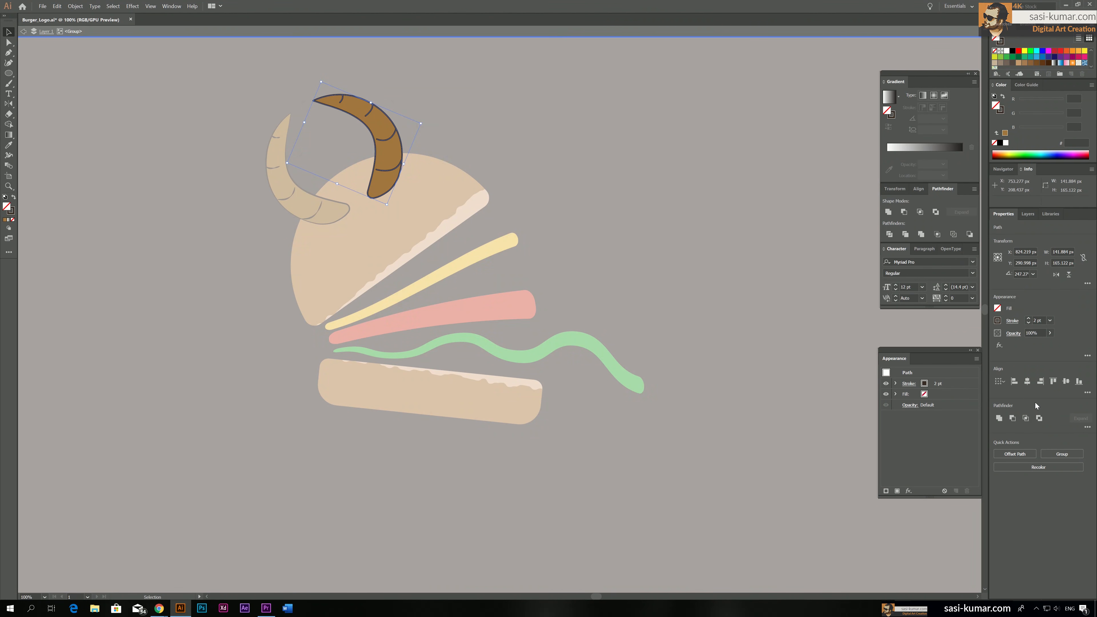
{"action": "left_click", "coordinate": [1012, 320]}
{"action": "left_click", "coordinate": [990, 453]}
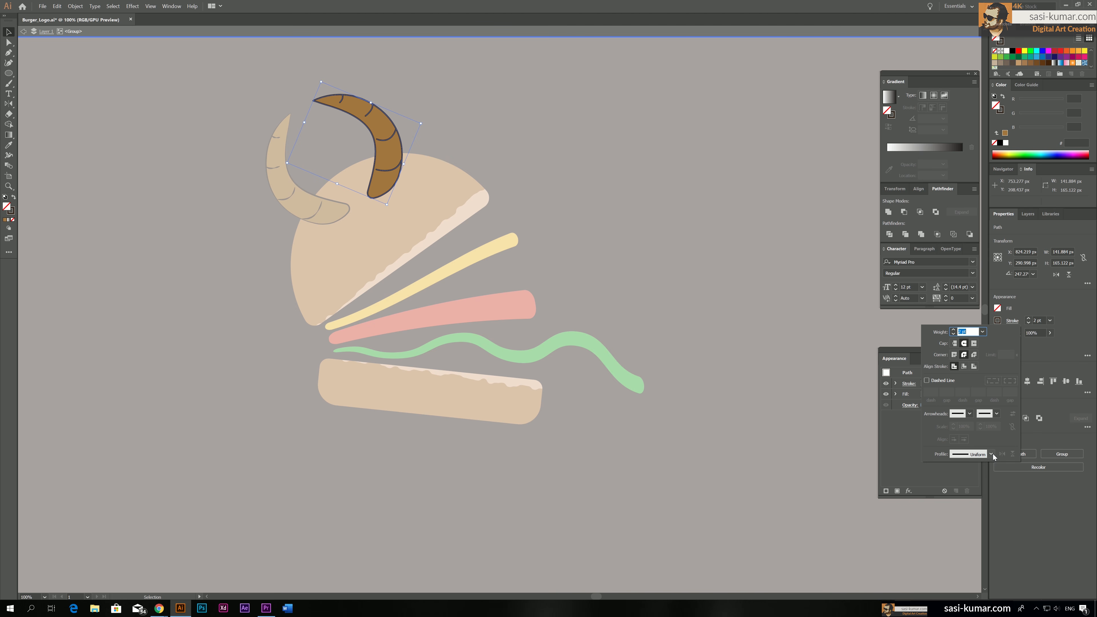
{"action": "left_click", "coordinate": [997, 512]}
{"action": "double_click", "coordinate": [555, 178]}
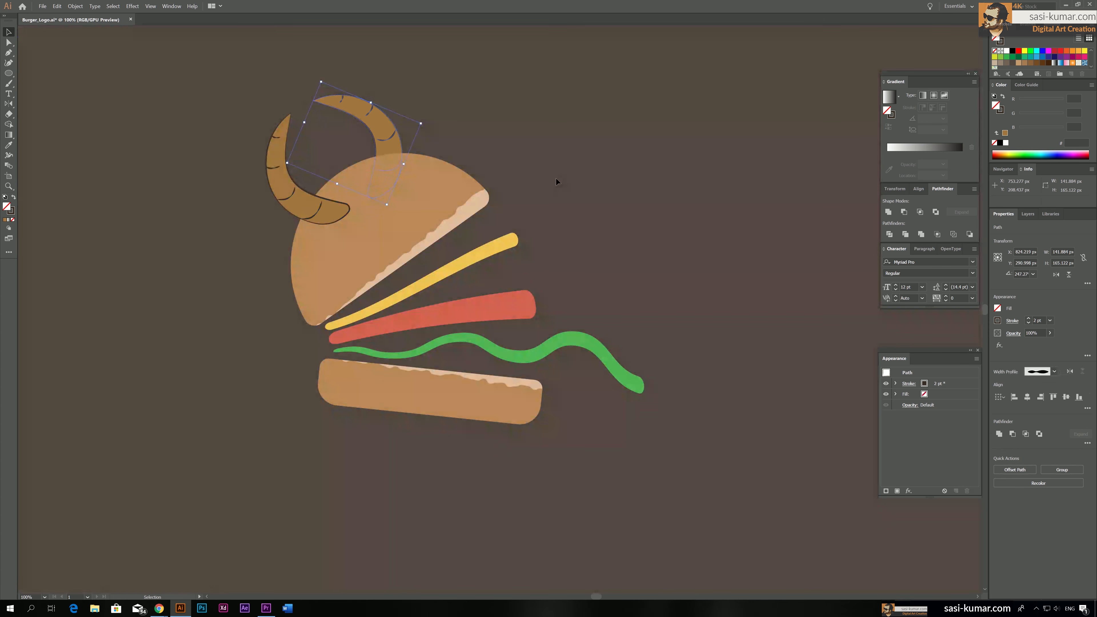
{"action": "left_click", "coordinate": [575, 180]}
Step: Isolate the upper bun group and draw two small flat ellipses, about 16 by 6 px, near its upper edge
{"action": "left_click_drag", "start_coordinate": [594, 275], "coordinate": [602, 267]}
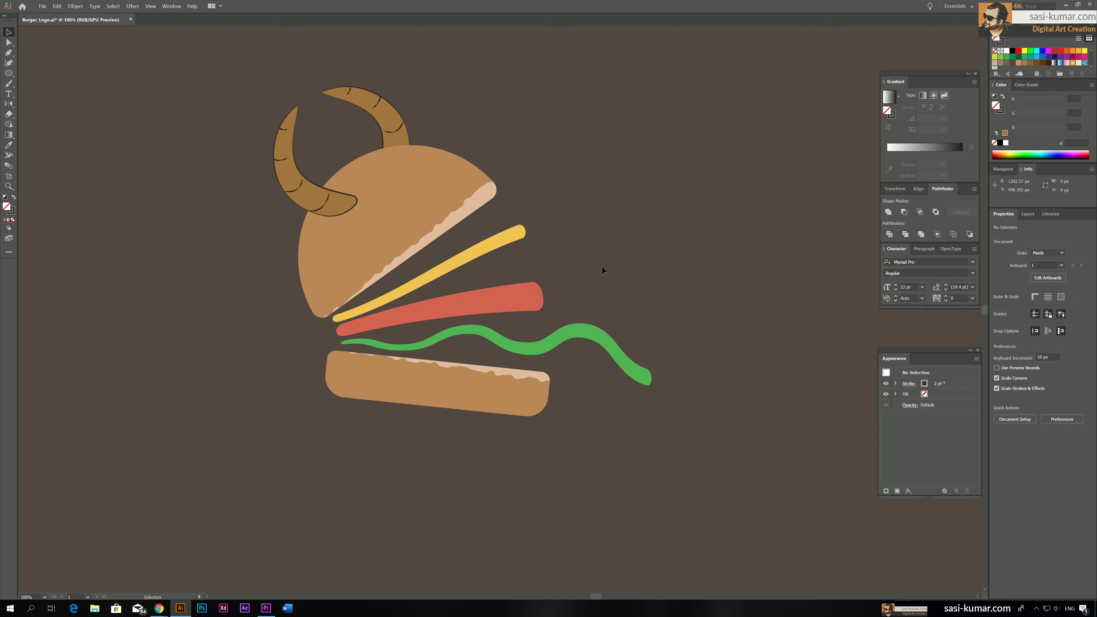
{"action": "key", "text": "ctrl+equal"}
{"action": "key", "text": "ctrl+equal"}
{"action": "key", "text": "ctrl+equal"}
{"action": "left_click_drag", "start_coordinate": [475, 283], "coordinate": [533, 301]}
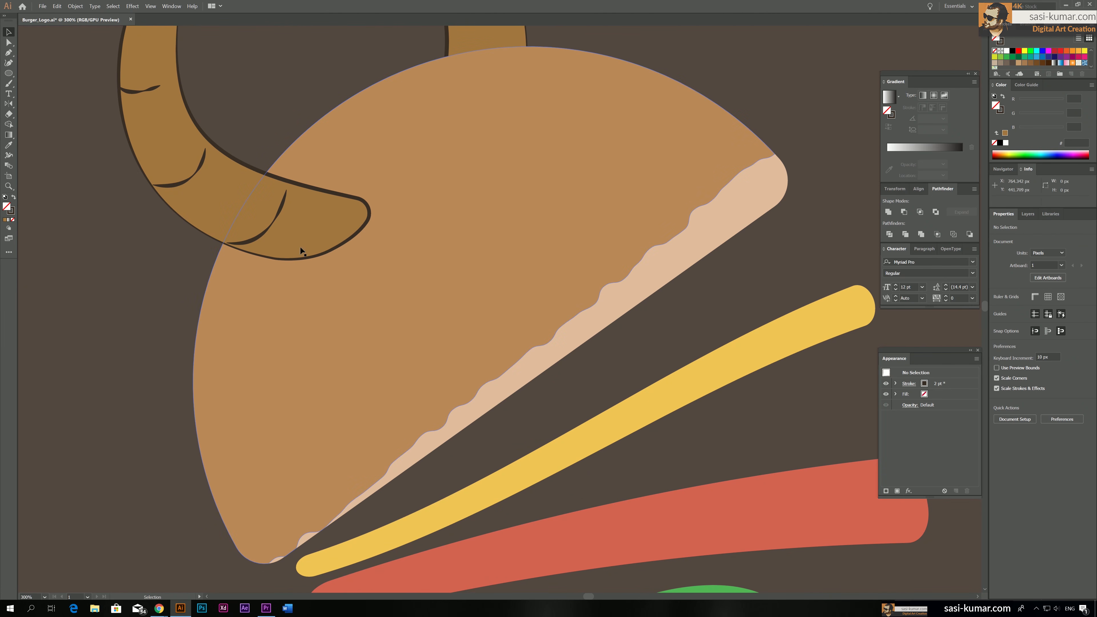
{"action": "double_click", "coordinate": [486, 135]}
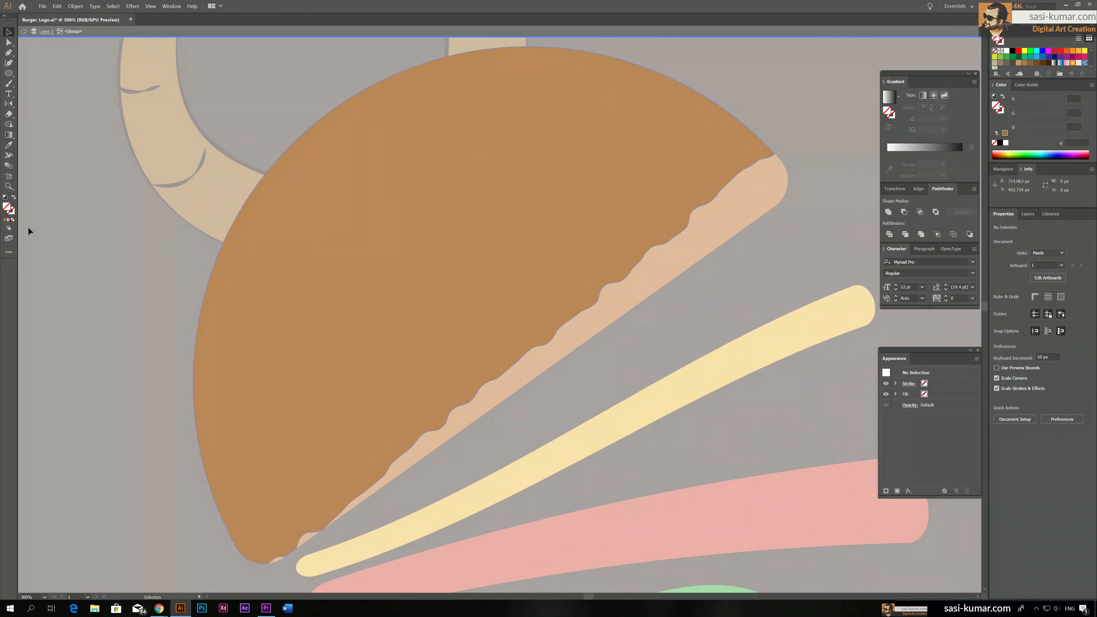
{"action": "key", "text": "l"}
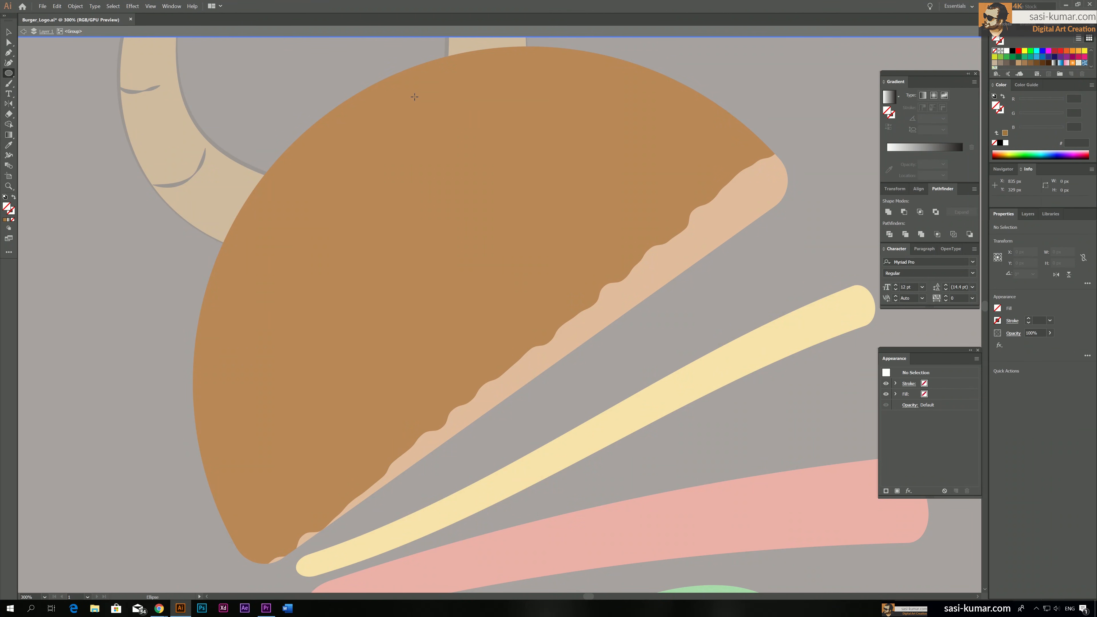
{"action": "mouse_move", "coordinate": [414, 97]}
{"action": "left_mouse_down"}
{"action": "mouse_move", "coordinate": [443, 108]}
{"action": "mouse_move", "coordinate": [483, 65]}
{"action": "left_mouse_up"}
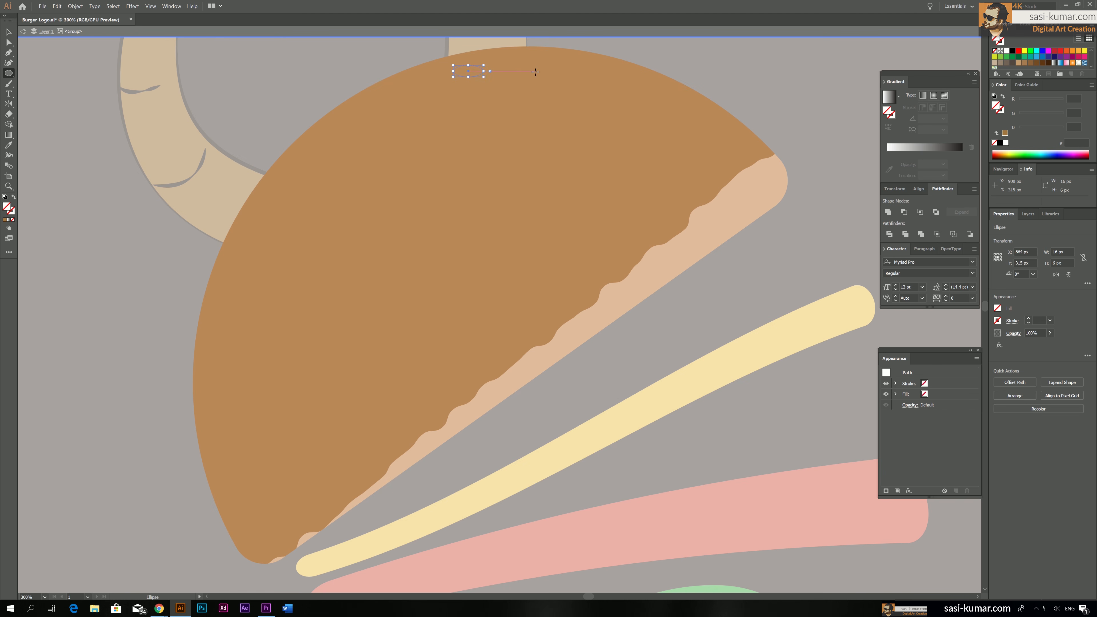
Step: Fill both small ellipses with the light crust color #e2bc9c sampled from the bun's cut edge
{"action": "key", "text": "v"}
{"action": "left_click", "coordinate": [433, 99]}
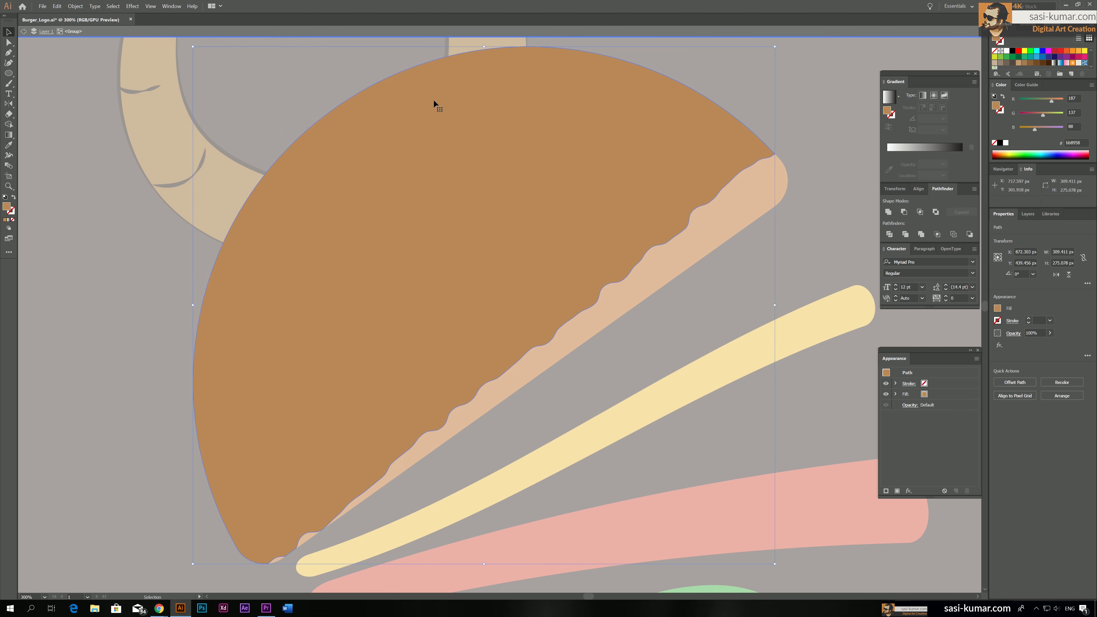
{"action": "left_click", "coordinate": [343, 77]}
{"action": "left_click", "coordinate": [446, 93]}
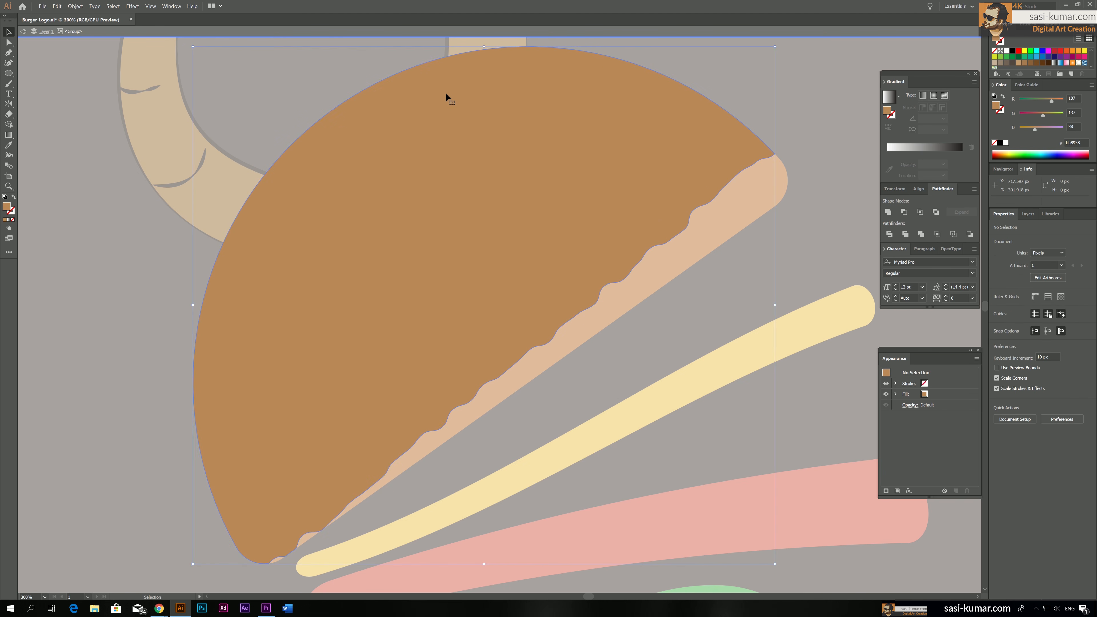
{"action": "left_click_drag", "start_coordinate": [347, 63], "coordinate": [546, 204]}
{"action": "left_click", "coordinate": [481, 146], "text": "shift"}
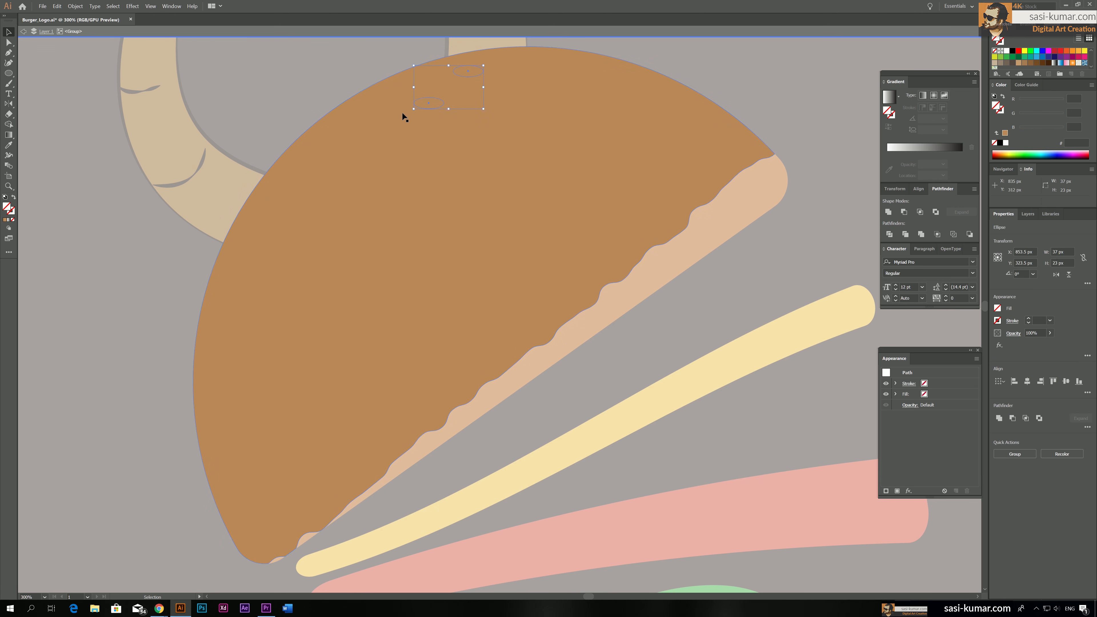
{"action": "key", "text": "i"}
{"action": "left_click", "coordinate": [580, 323]}
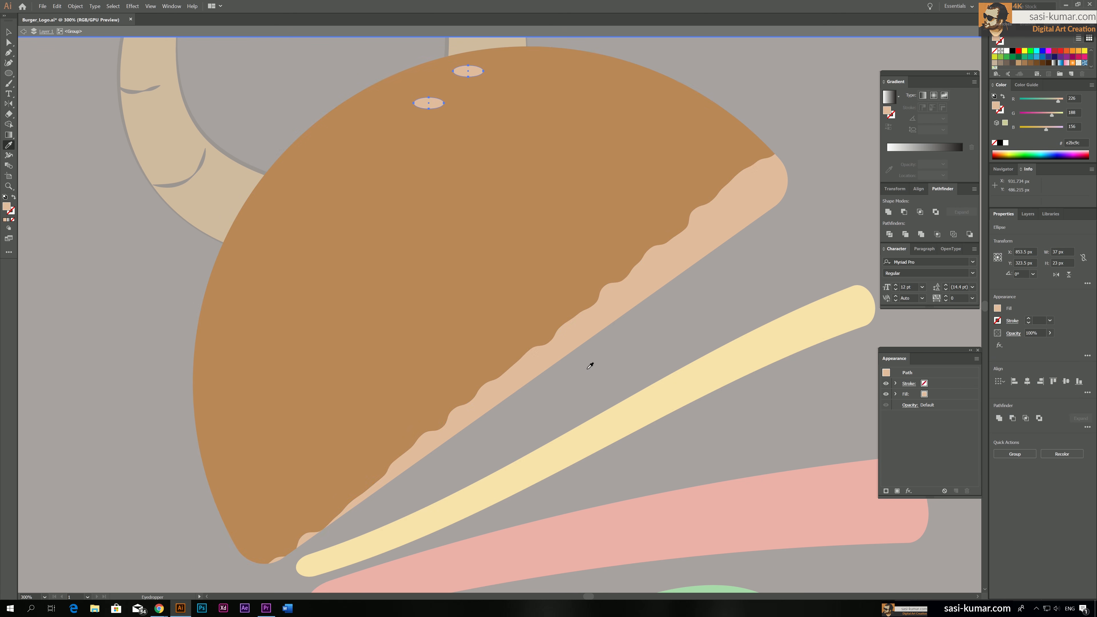
Step: Move the two seed ellipses closer to the bun's edge and tilt them about 23° and 12° to follow its curve
{"action": "left_click", "coordinate": [10, 35]}
{"action": "left_click", "coordinate": [337, 85]}
{"action": "left_click", "coordinate": [472, 71]}
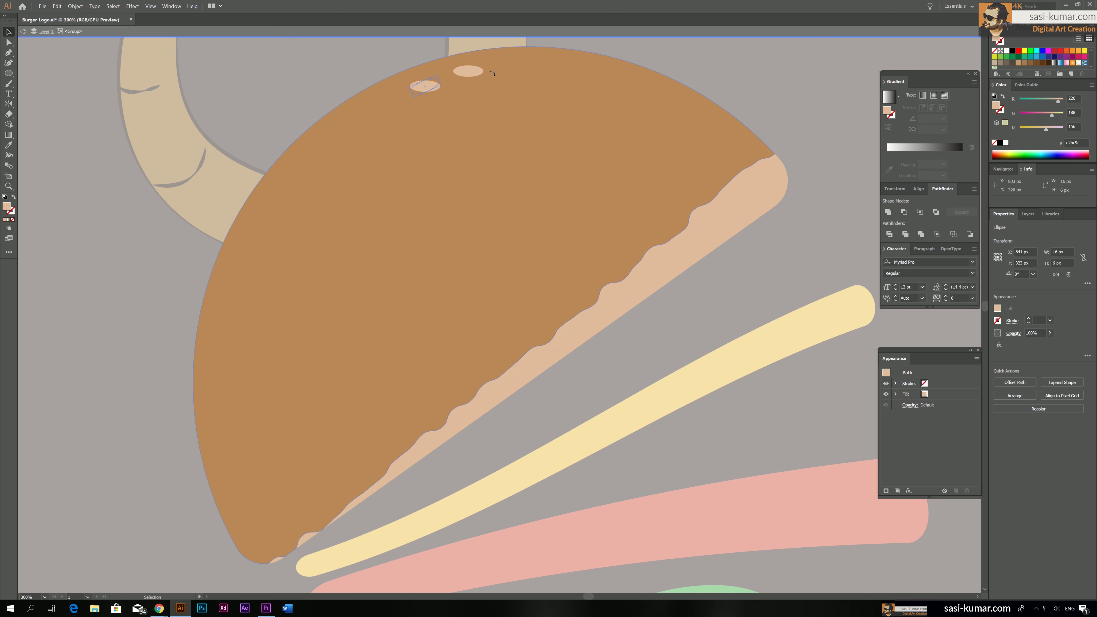
{"action": "left_click_drag", "start_coordinate": [490, 63], "coordinate": [491, 56]}
{"action": "key", "text": "Up"}
{"action": "key", "text": "Up"}
{"action": "left_click", "coordinate": [423, 87]}
{"action": "key", "text": "Up"}
{"action": "key", "text": "Up"}
{"action": "key", "text": "Up"}
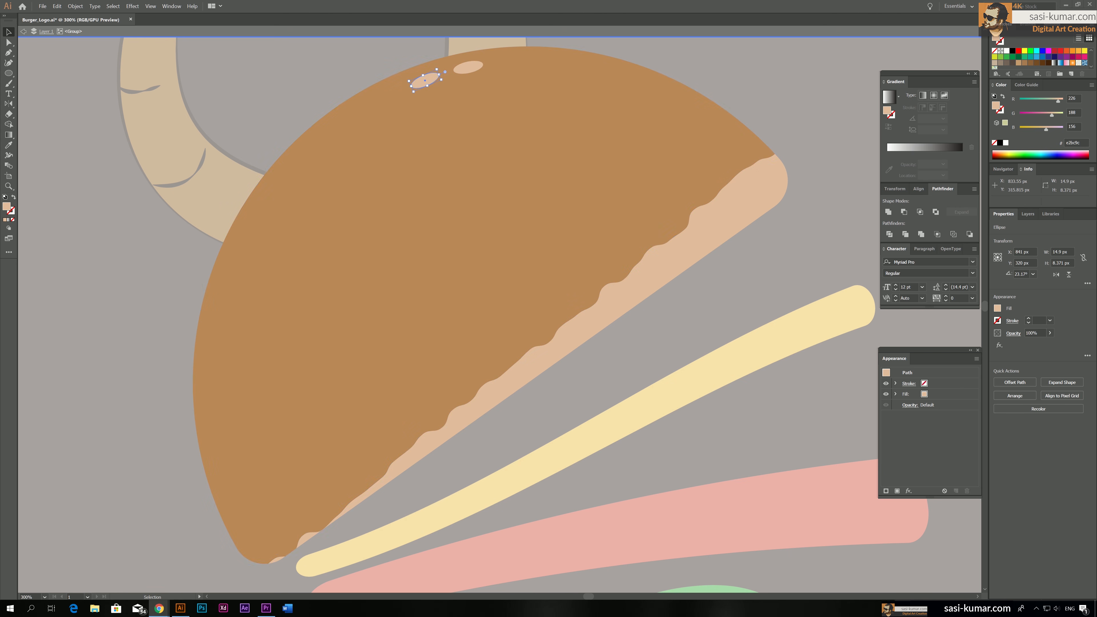
{"action": "left_click_drag", "start_coordinate": [441, 81], "coordinate": [478, 69]}
{"action": "left_click", "coordinate": [467, 68]}
Step: Scatter many small round seeds of varied sizes across the upper left part of the top bun with the Ellipse tool
{"action": "key", "text": "ctrl+equal"}
{"action": "key", "text": "ctrl+equal"}
{"action": "left_click_drag", "start_coordinate": [470, 208], "coordinate": [374, 107]}
{"action": "key", "text": "l"}
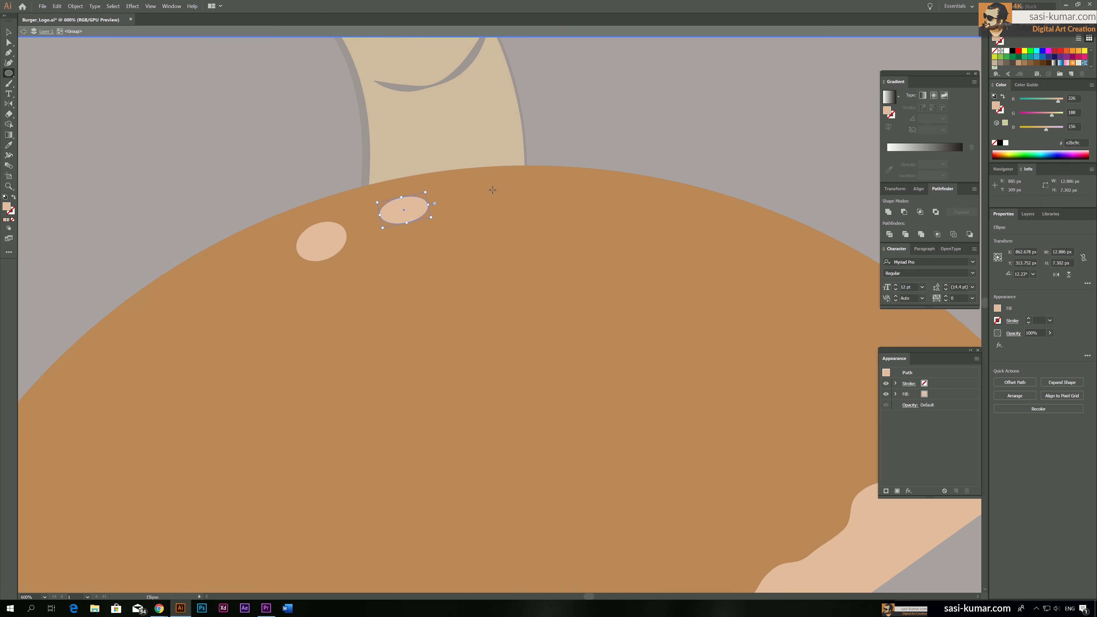
{"action": "left_click_drag", "start_coordinate": [491, 189], "coordinate": [510, 207]}
{"action": "left_click_drag", "start_coordinate": [472, 218], "coordinate": [495, 241]}
{"action": "left_click_drag", "start_coordinate": [386, 245], "coordinate": [423, 283]}
{"action": "left_click_drag", "start_coordinate": [259, 279], "coordinate": [308, 327]}
{"action": "left_click_drag", "start_coordinate": [334, 283], "coordinate": [371, 320]}
{"action": "left_click_drag", "start_coordinate": [581, 196], "coordinate": [601, 215]}
{"action": "left_click_drag", "start_coordinate": [464, 252], "coordinate": [476, 264]}
{"action": "left_click_drag", "start_coordinate": [398, 308], "coordinate": [412, 324]}
{"action": "left_click_drag", "start_coordinate": [269, 358], "coordinate": [289, 376]}
{"action": "left_click_drag", "start_coordinate": [172, 364], "coordinate": [190, 383]}
{"action": "left_click_drag", "start_coordinate": [221, 346], "coordinate": [240, 365]}
{"action": "left_click_drag", "start_coordinate": [172, 316], "coordinate": [198, 349]}
{"action": "left_click_drag", "start_coordinate": [254, 328], "coordinate": [292, 365]}
{"action": "left_click_drag", "start_coordinate": [337, 294], "coordinate": [381, 339]}
{"action": "left_click_drag", "start_coordinate": [216, 391], "coordinate": [242, 403]}
{"action": "left_click_drag", "start_coordinate": [291, 369], "coordinate": [325, 399]}
Step: Reposition, flatten and rotate the larger seeds along the bun's left side so they follow its curve
{"action": "key", "text": "v"}
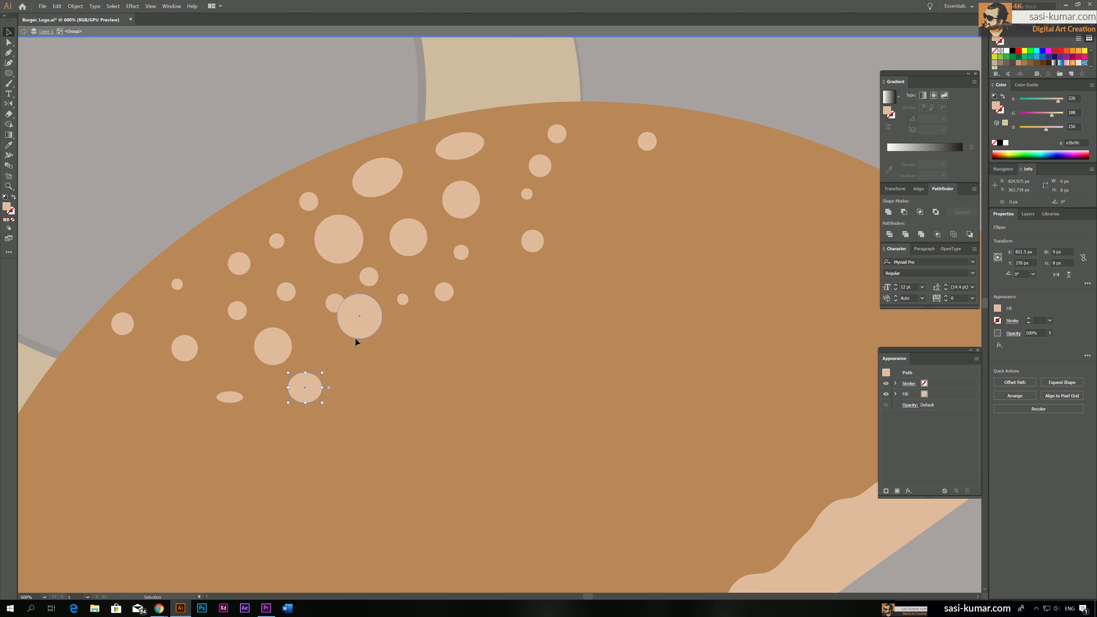
{"action": "left_click_drag", "start_coordinate": [356, 333], "coordinate": [355, 360]}
{"action": "left_click_drag", "start_coordinate": [358, 350], "coordinate": [463, 283]}
{"action": "left_click_drag", "start_coordinate": [269, 294], "coordinate": [197, 304]}
{"action": "left_click", "coordinate": [198, 387]}
{"action": "left_click_drag", "start_coordinate": [211, 389], "coordinate": [212, 378]}
{"action": "left_click_drag", "start_coordinate": [185, 382], "coordinate": [232, 329]}
{"action": "left_click", "coordinate": [333, 330]}
{"action": "left_click_drag", "start_coordinate": [349, 339], "coordinate": [350, 324]}
{"action": "left_click", "coordinate": [442, 172]}
{"action": "left_click_drag", "start_coordinate": [467, 197], "coordinate": [456, 175]}
{"action": "left_click_drag", "start_coordinate": [460, 178], "coordinate": [465, 164]}
{"action": "left_click", "coordinate": [463, 277]}
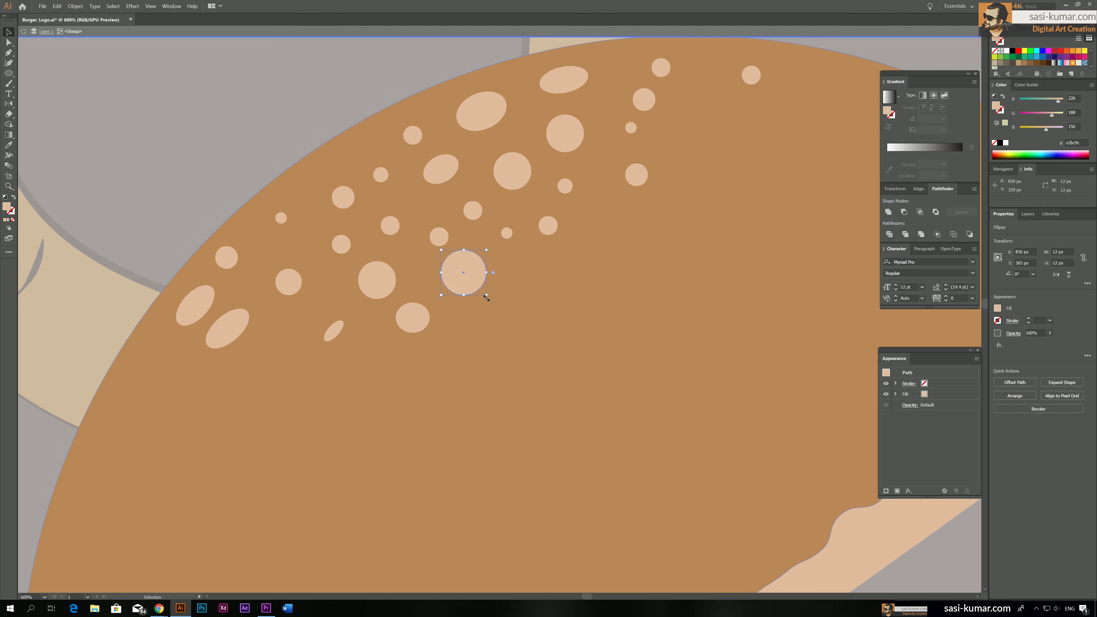
{"action": "left_click_drag", "start_coordinate": [486, 299], "coordinate": [474, 279]}
{"action": "left_click_drag", "start_coordinate": [435, 323], "coordinate": [417, 255]}
Step: Extend the seed pattern toward the bun's upper right with round and tilted seeds, deleting the surplus ones
{"action": "key", "text": "ctrl+minus"}
{"action": "key", "text": "ctrl+minus"}
{"action": "key", "text": "ctrl+minus"}
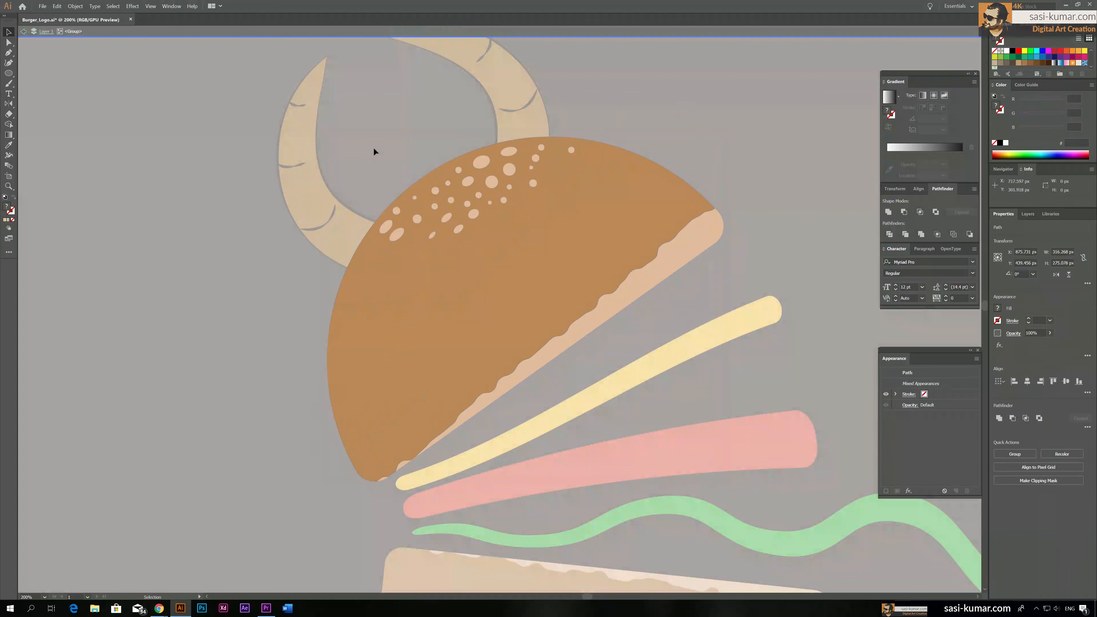
{"action": "left_click_drag", "start_coordinate": [509, 169], "coordinate": [556, 165]}
{"action": "left_click", "coordinate": [606, 143]}
{"action": "key", "text": "Delete"}
{"action": "left_click", "coordinate": [619, 139]}
{"action": "key", "text": "Delete"}
{"action": "key", "text": "ctrl+plus"}
{"action": "key", "text": "ctrl+plus"}
{"action": "left_click_drag", "start_coordinate": [660, 191], "coordinate": [497, 204]}
{"action": "left_click_drag", "start_coordinate": [621, 209], "coordinate": [480, 222]}
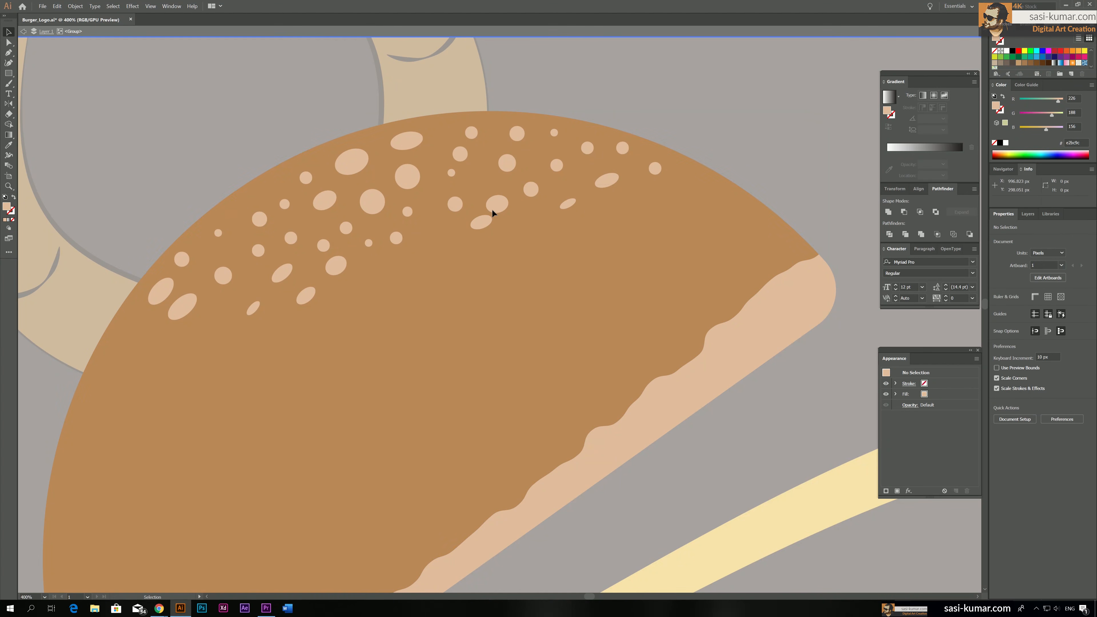
Step: Add smaller copies of the seeds along the top bun's curve down to its right end
{"action": "left_click_drag", "start_coordinate": [691, 121], "coordinate": [439, 232]}
{"action": "left_click_drag", "start_coordinate": [507, 163], "coordinate": [712, 210]}
{"action": "left_click_drag", "start_coordinate": [687, 186], "coordinate": [698, 192]}
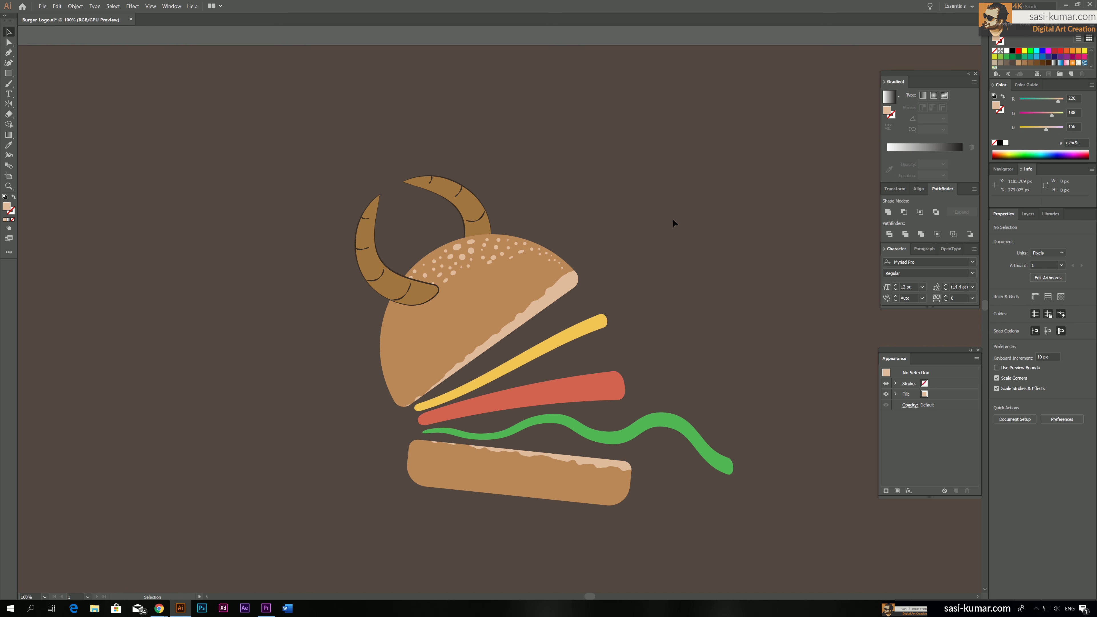
Step: Isolate the lower bun group and add a cluster of small light seeds at its right end
{"action": "scroll", "coordinate": [684, 520], "scroll_direction": "down", "scroll_amount": 3}
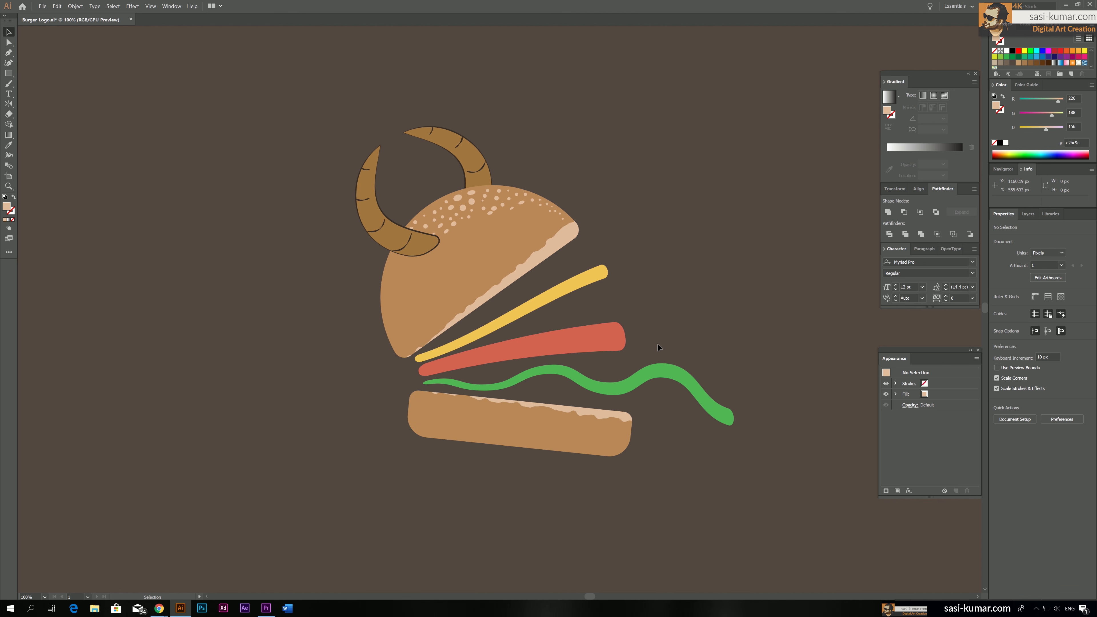
{"action": "key", "text": "ctrl+equal"}
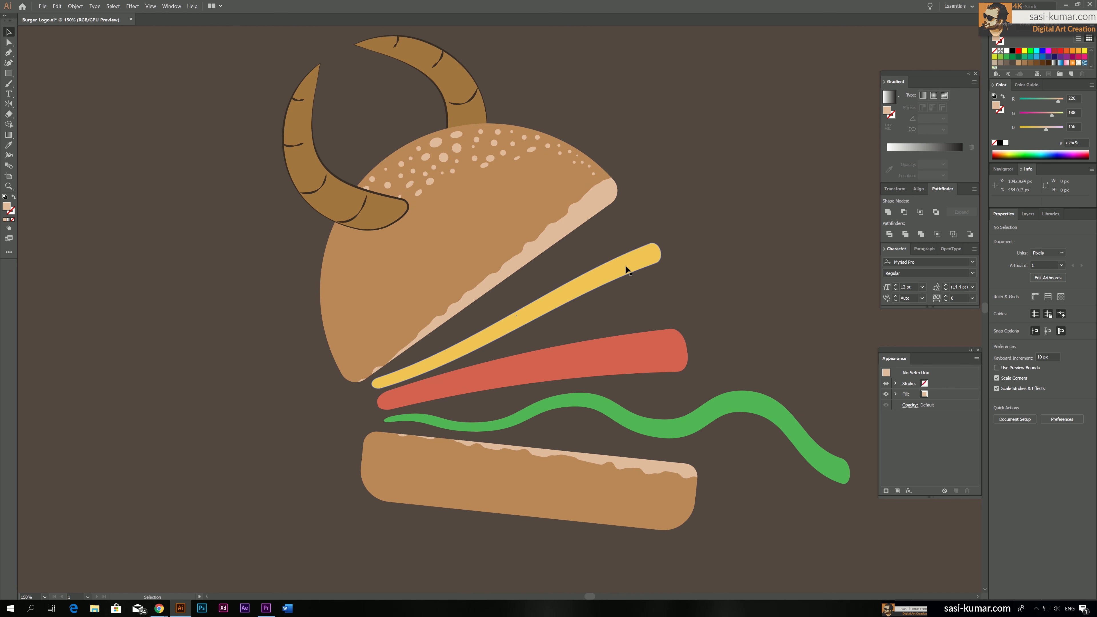
{"action": "left_click_drag", "start_coordinate": [706, 319], "coordinate": [647, 253]}
{"action": "left_click", "coordinate": [609, 449]}
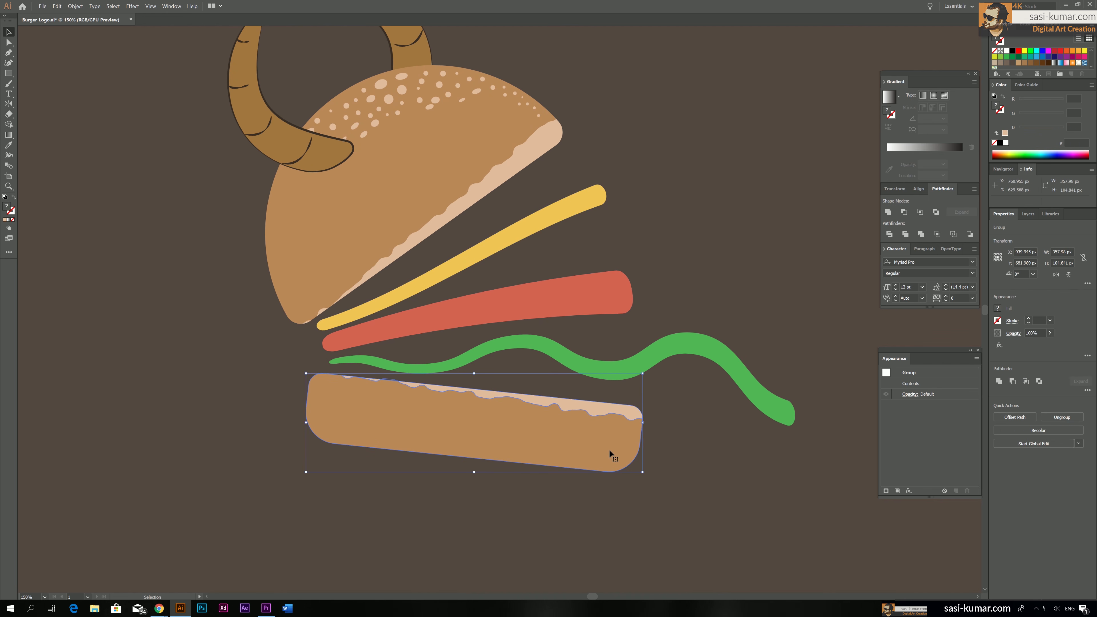
{"action": "double_click", "coordinate": [626, 441]}
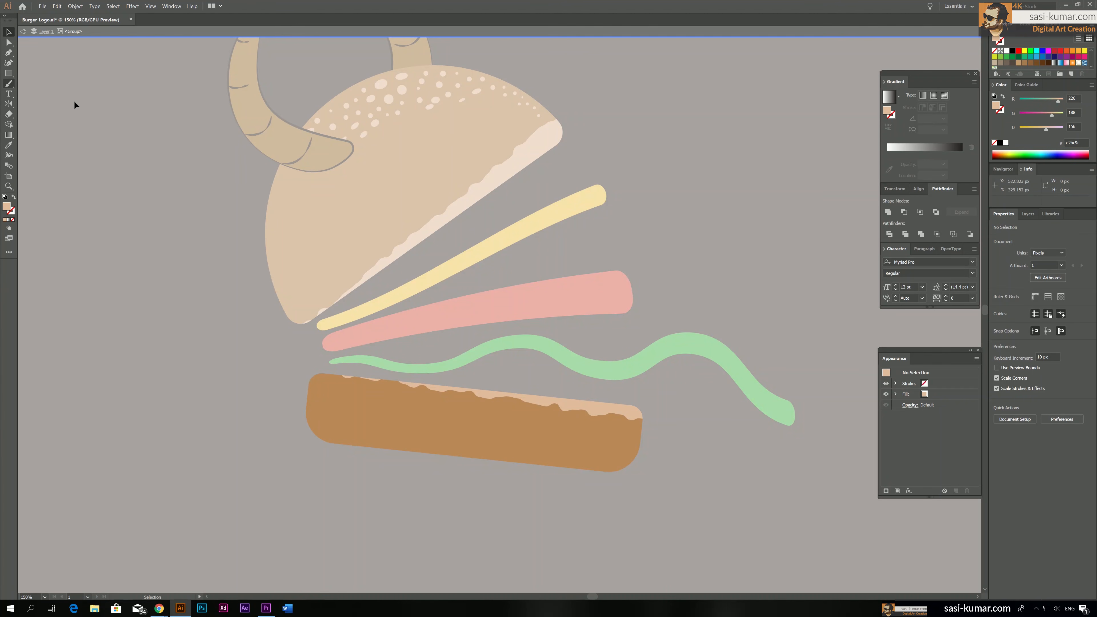
{"action": "left_click_drag", "start_coordinate": [9, 74], "coordinate": [27, 84]}
{"action": "mouse_move", "coordinate": [631, 428]}
{"action": "left_mouse_down"}
{"action": "mouse_move", "coordinate": [613, 438]}
{"action": "mouse_move", "coordinate": [616, 456]}
{"action": "mouse_move", "coordinate": [633, 454]}
{"action": "mouse_move", "coordinate": [592, 463]}
{"action": "mouse_move", "coordinate": [614, 470]}
{"action": "mouse_move", "coordinate": [622, 424]}
{"action": "left_mouse_up"}
{"action": "key", "text": "v"}
{"action": "double_click", "coordinate": [149, 181]}
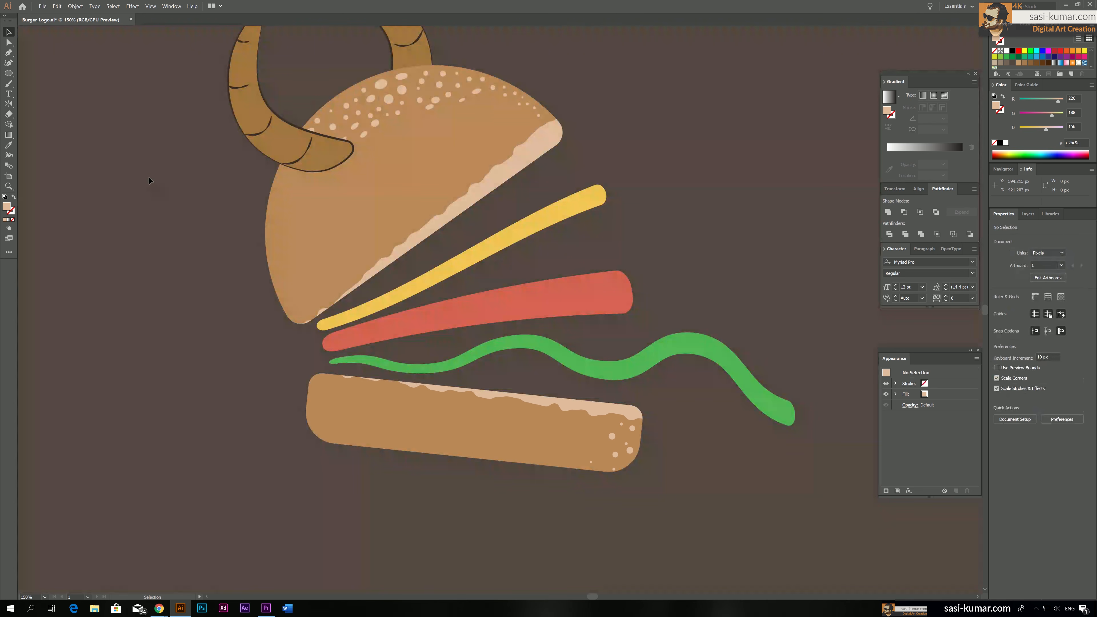
Step: Isolate the upper bun group and shift the central seeds up toward the bun's edge, shrinking the large round one
{"action": "left_click_drag", "start_coordinate": [738, 230], "coordinate": [748, 240]}
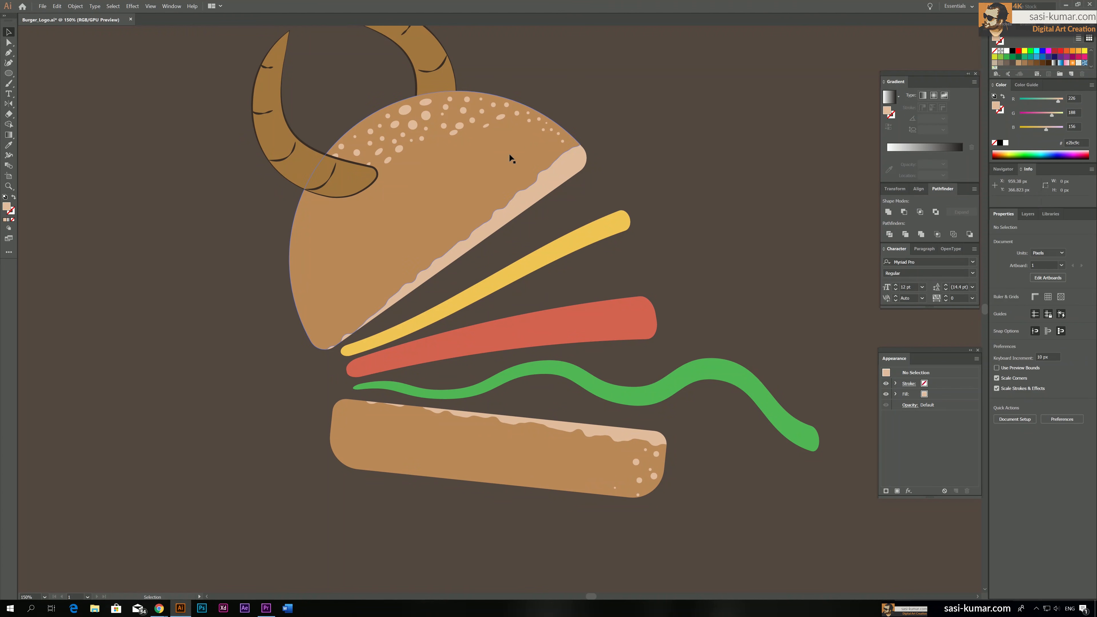
{"action": "key", "text": "ctrl+plus"}
{"action": "key", "text": "ctrl+plus"}
{"action": "key", "text": "ctrl+plus"}
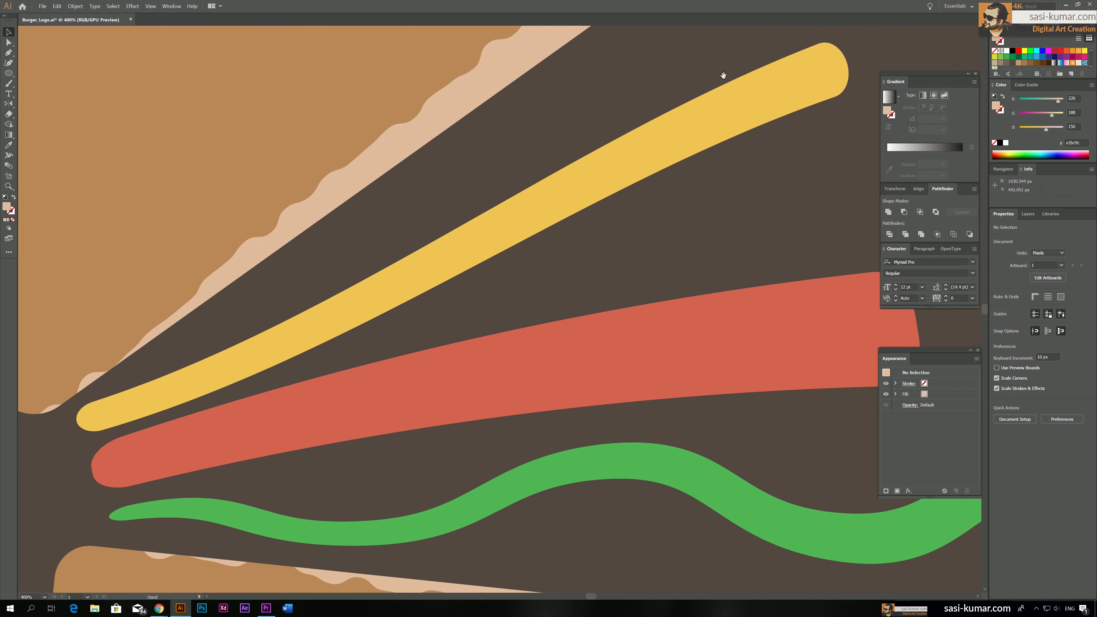
{"action": "left_click_drag", "start_coordinate": [434, 113], "coordinate": [560, 440]}
{"action": "double_click", "coordinate": [521, 146]}
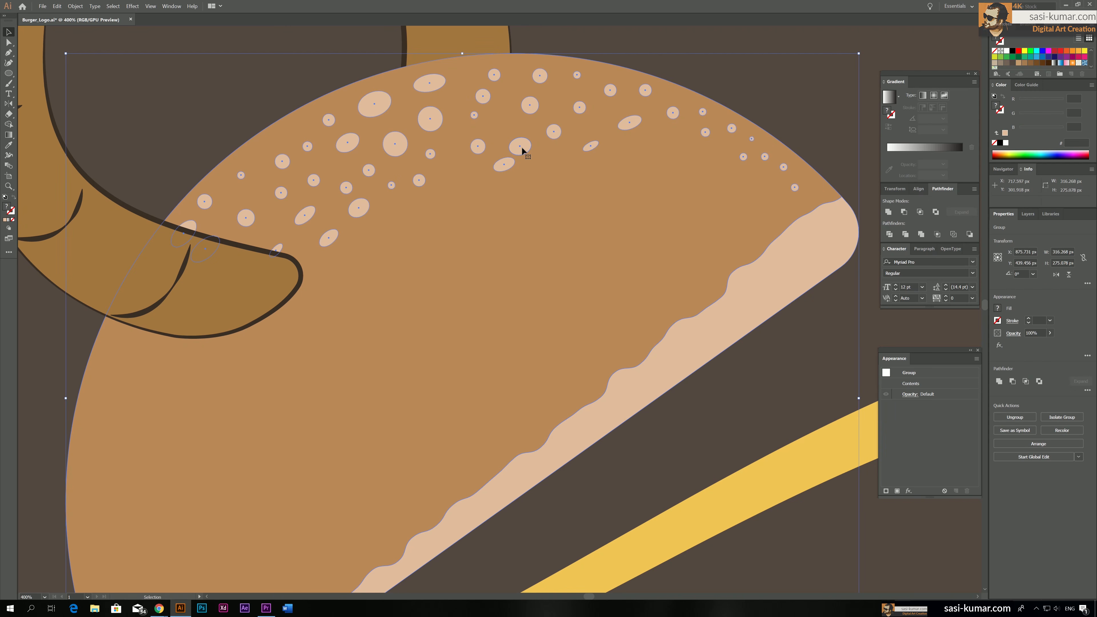
{"action": "mouse_move", "coordinate": [522, 147]}
{"action": "left_mouse_down"}
{"action": "mouse_move", "coordinate": [517, 171]}
{"action": "mouse_move", "coordinate": [521, 151]}
{"action": "left_mouse_up"}
{"action": "left_click_drag", "start_coordinate": [590, 146], "coordinate": [594, 121]}
{"action": "left_click_drag", "start_coordinate": [520, 150], "coordinate": [631, 118]}
{"action": "left_click_drag", "start_coordinate": [474, 115], "coordinate": [433, 119]}
{"action": "left_click", "coordinate": [431, 119]}
Step: Delete the surplus tilted seeds right of the bun's center, nudge the neighboring round seed up and exit isolation
{"action": "left_click", "coordinate": [662, 132]}
{"action": "key", "text": "Delete"}
{"action": "left_click", "coordinate": [631, 119]}
{"action": "key", "text": "Delete"}
{"action": "left_click", "coordinate": [597, 122]}
{"action": "key", "text": "Delete"}
{"action": "left_click_drag", "start_coordinate": [556, 132], "coordinate": [557, 128]}
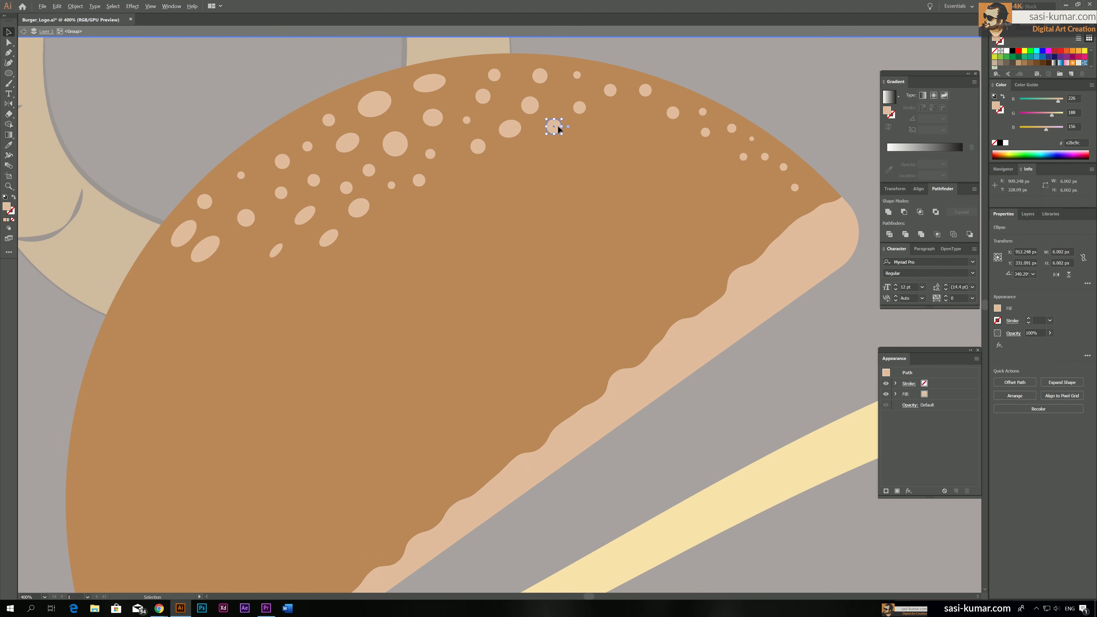
{"action": "key", "text": "Escape"}
{"action": "key", "text": "ctrl+1"}
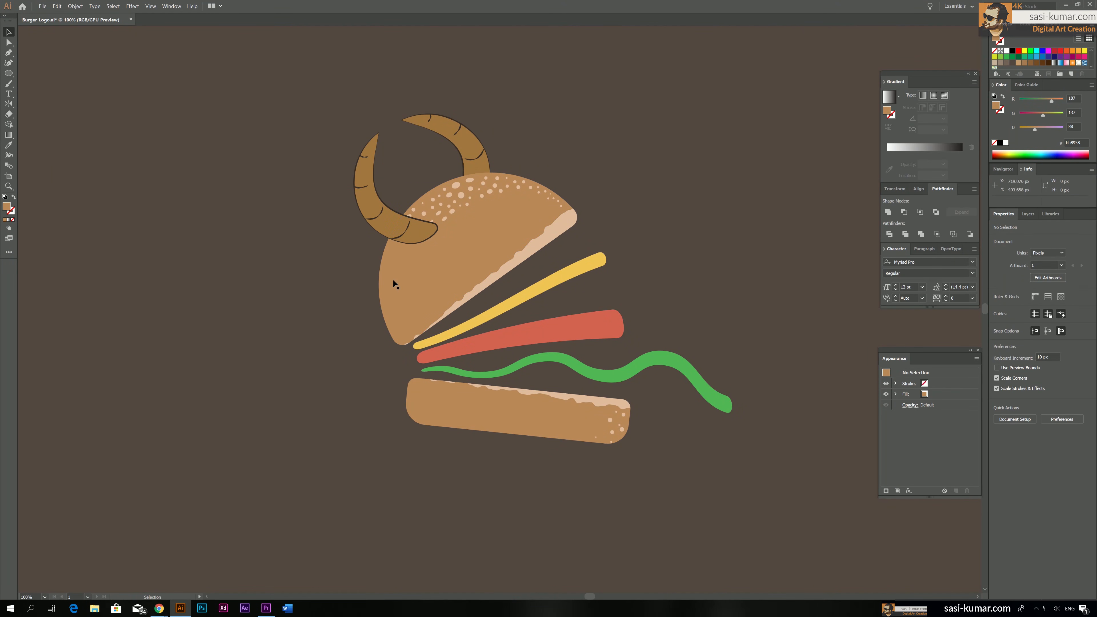
Step: Draw a winding Pen tool path from the left horn's underside down across the upper bun and filling ends to just below the lower bun
{"action": "left_click_drag", "start_coordinate": [594, 178], "coordinate": [578, 147]}
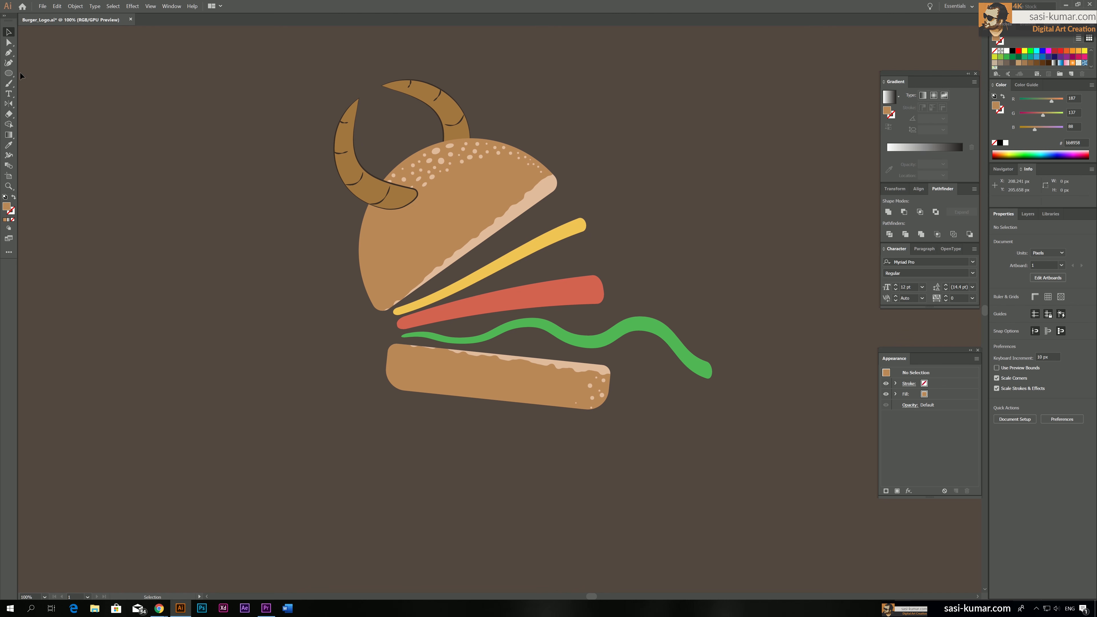
{"action": "left_click", "coordinate": [8, 52]}
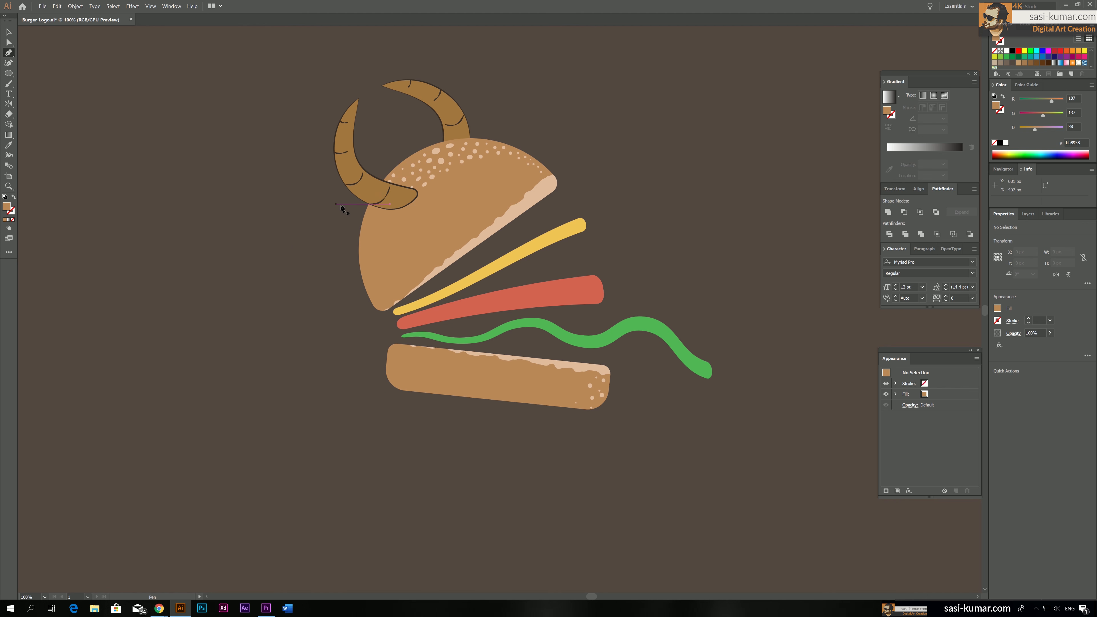
{"action": "left_click", "coordinate": [354, 198]}
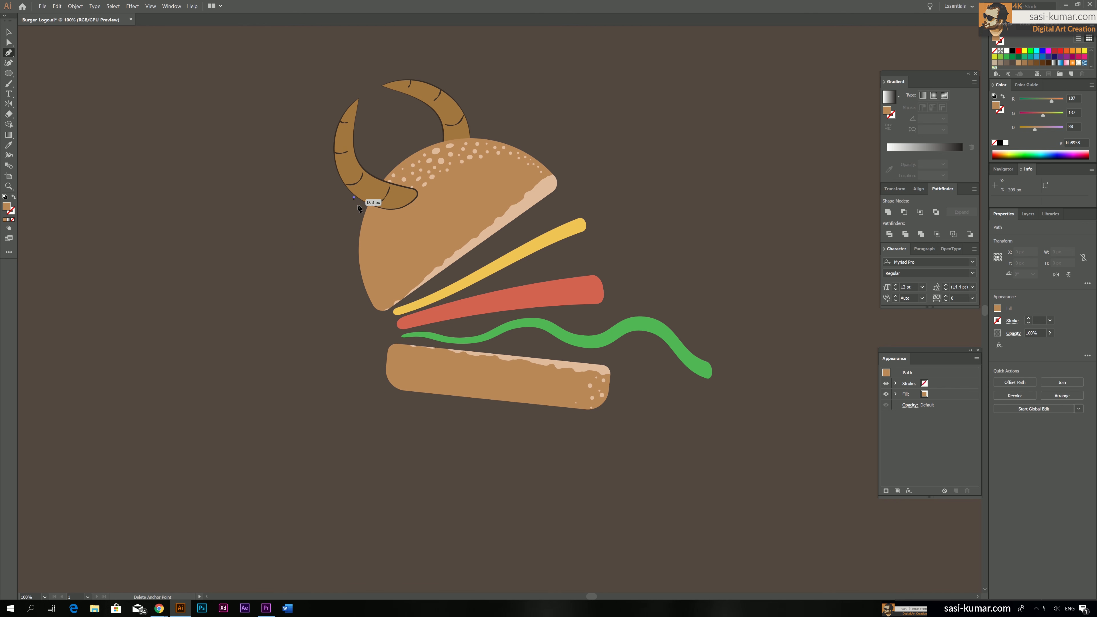
{"action": "left_click_drag", "start_coordinate": [405, 194], "coordinate": [439, 167]}
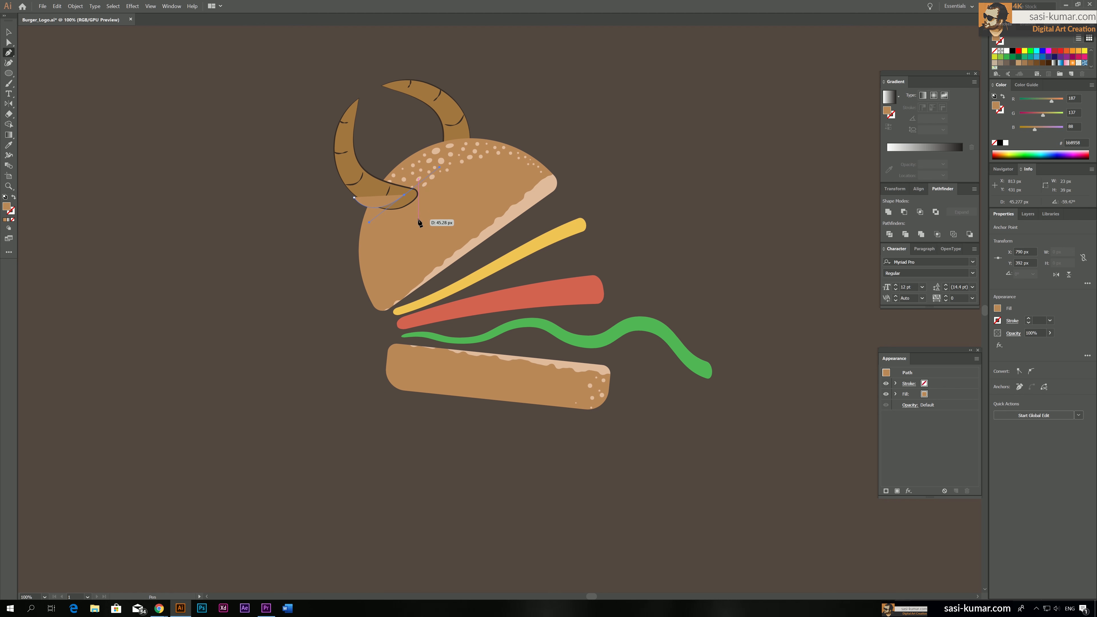
{"action": "left_click_drag", "start_coordinate": [397, 235], "coordinate": [397, 235]}
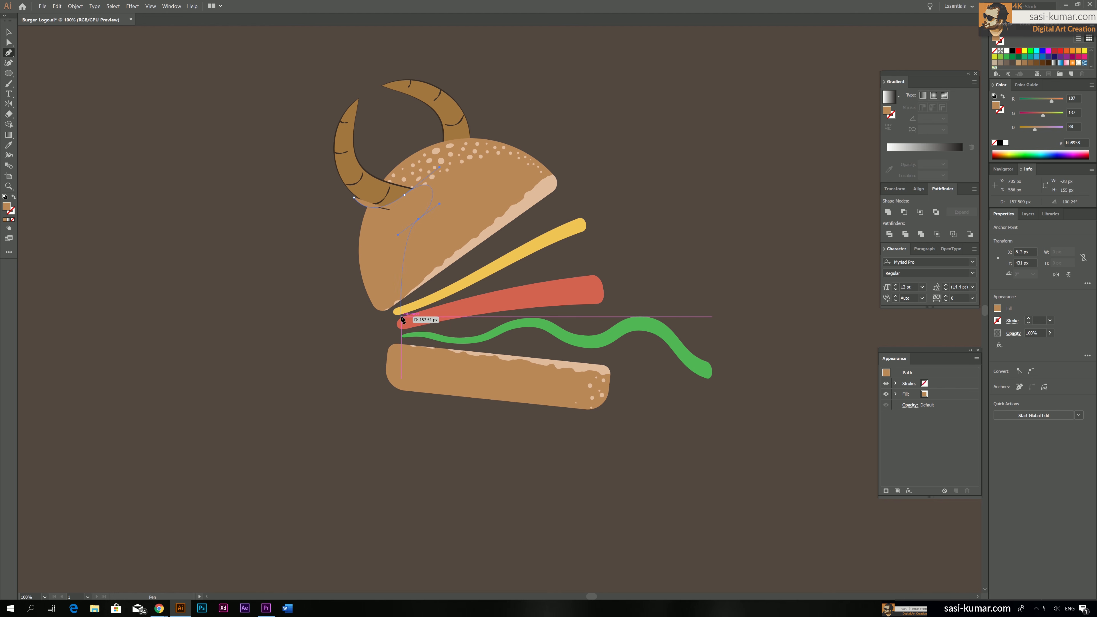
{"action": "left_click_drag", "start_coordinate": [401, 316], "coordinate": [416, 347]}
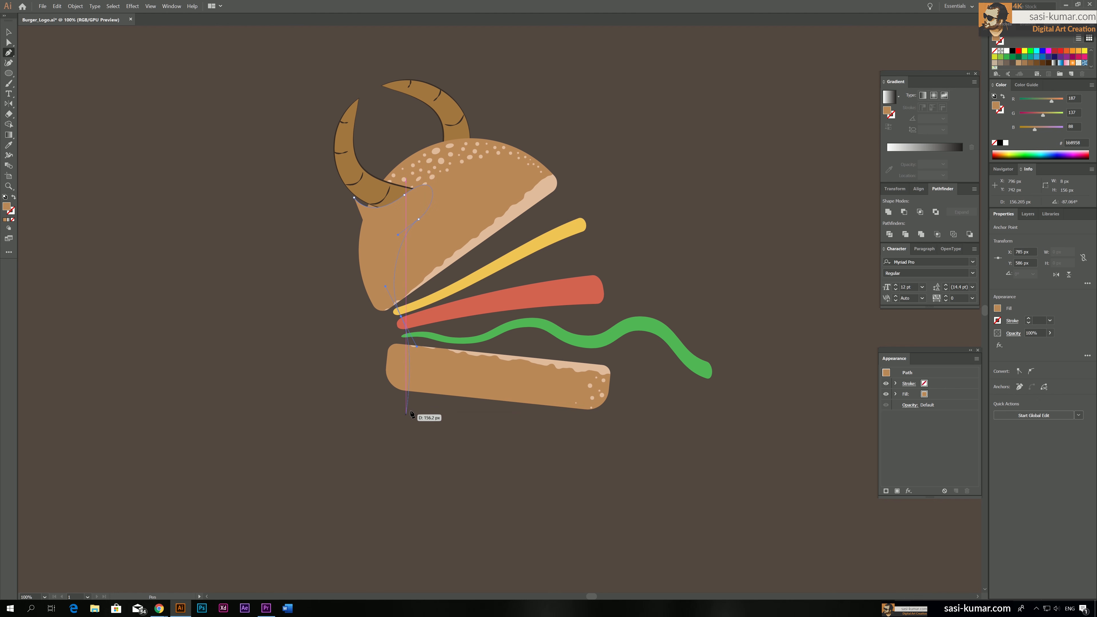
{"action": "left_click", "coordinate": [410, 401]}
{"action": "left_click_drag", "start_coordinate": [439, 444], "coordinate": [440, 445]}
{"action": "left_click", "coordinate": [532, 443]}
{"action": "key", "text": "ctrl+z"}
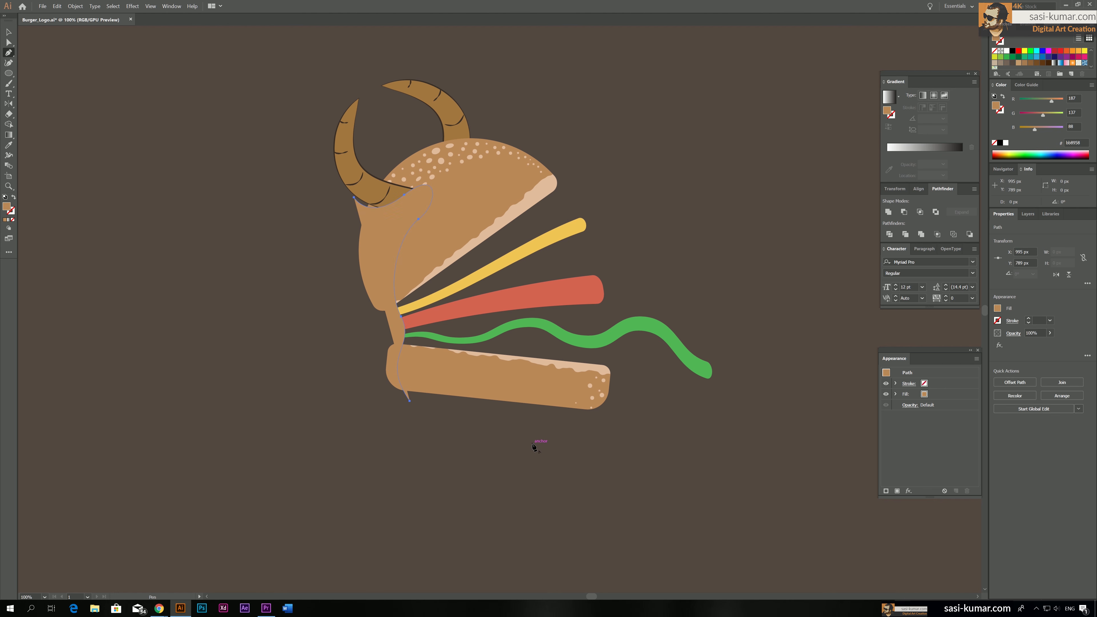
Step: Remove the winding path's fill and give it a bright, fully saturated orange 1 pt stroke
{"action": "left_click", "coordinate": [9, 31]}
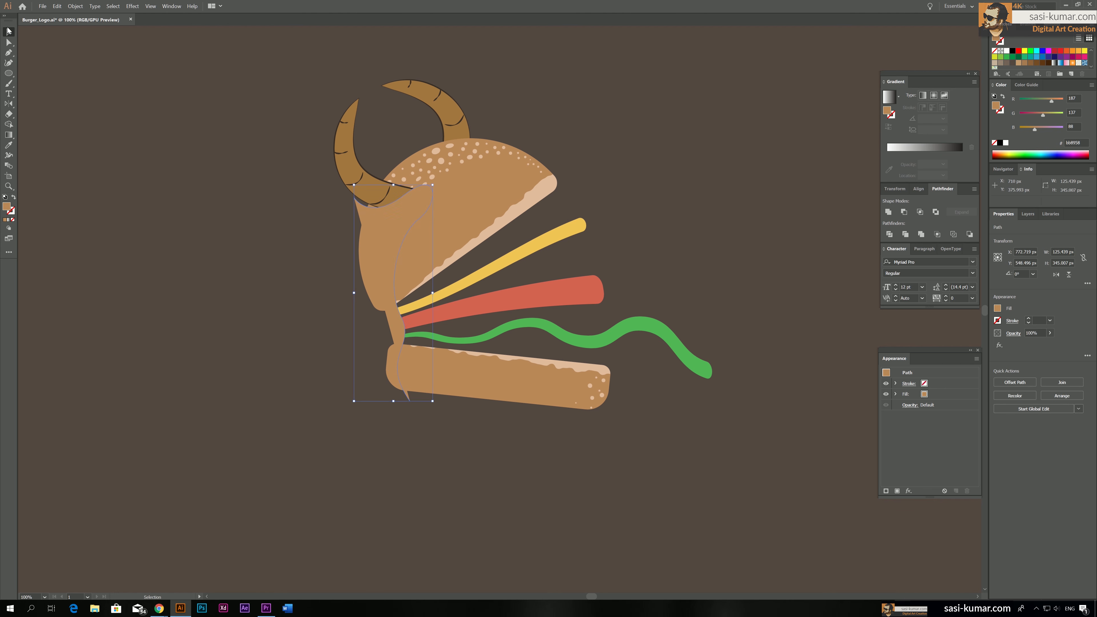
{"action": "left_click", "coordinate": [14, 197]}
{"action": "double_click", "coordinate": [11, 211]}
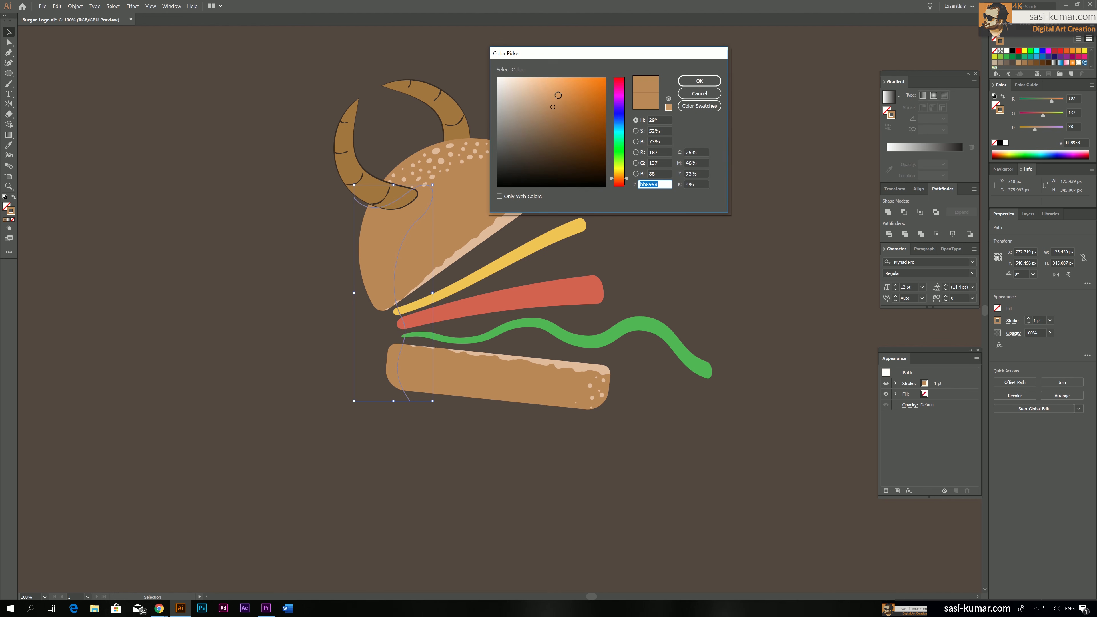
{"action": "left_click_drag", "start_coordinate": [593, 92], "coordinate": [605, 77]}
{"action": "left_click", "coordinate": [690, 81]}
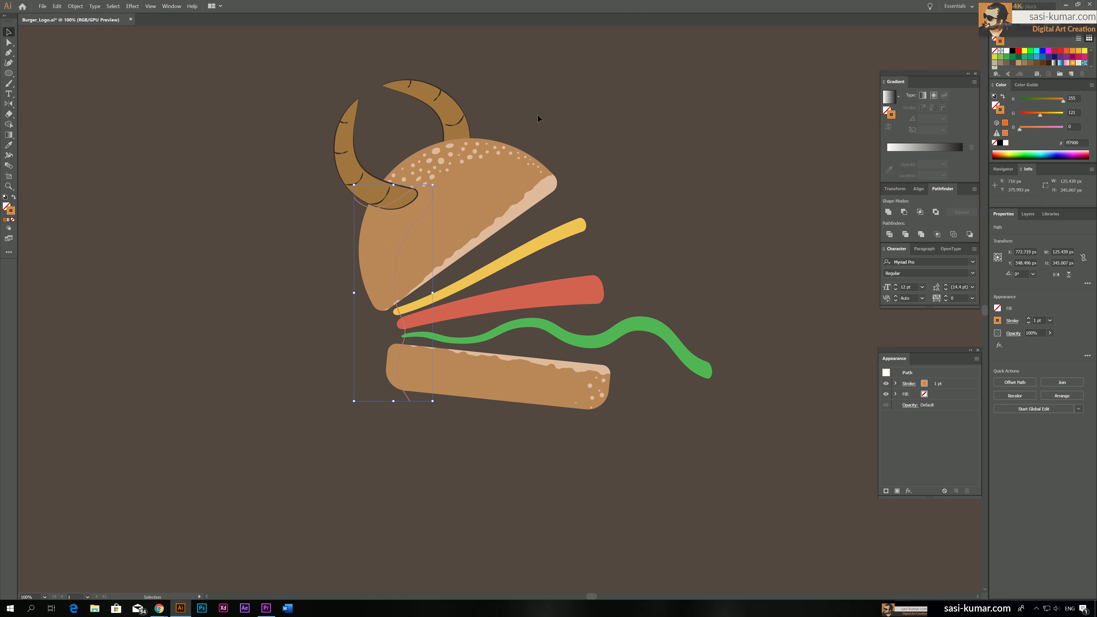
{"action": "left_click", "coordinate": [245, 86]}
{"action": "left_click", "coordinate": [398, 249]}
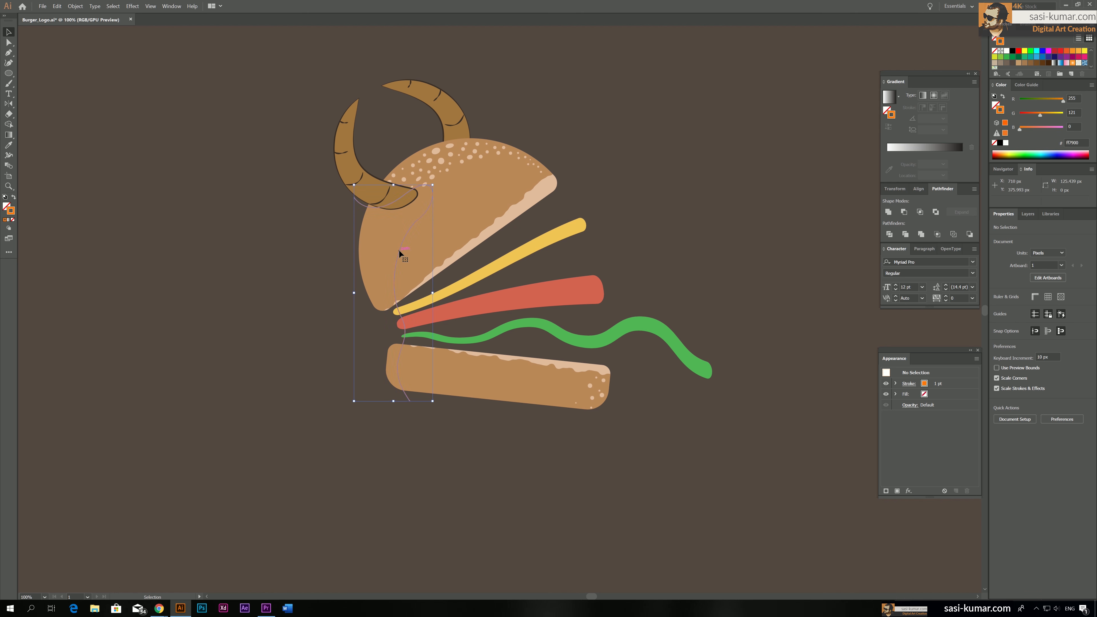
Step: Adjust the direction handle of the path's anchor below the horn tip for a steeper, smoother bend through the upper bun
{"action": "left_click", "coordinate": [10, 42]}
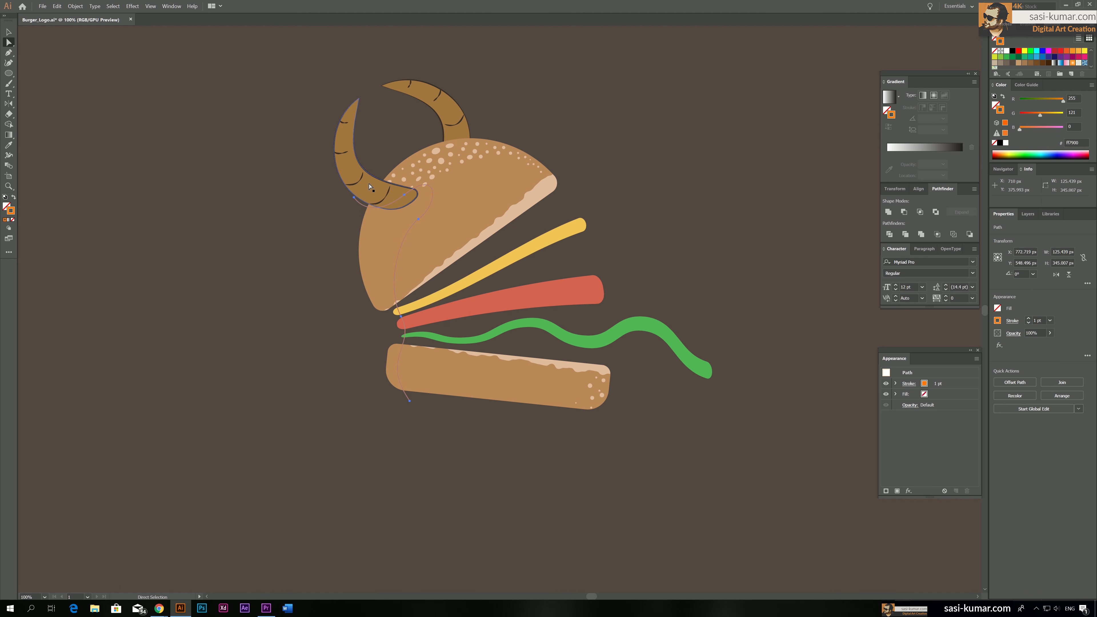
{"action": "scroll", "coordinate": [421, 264], "scroll_direction": "up", "scroll_amount": 4}
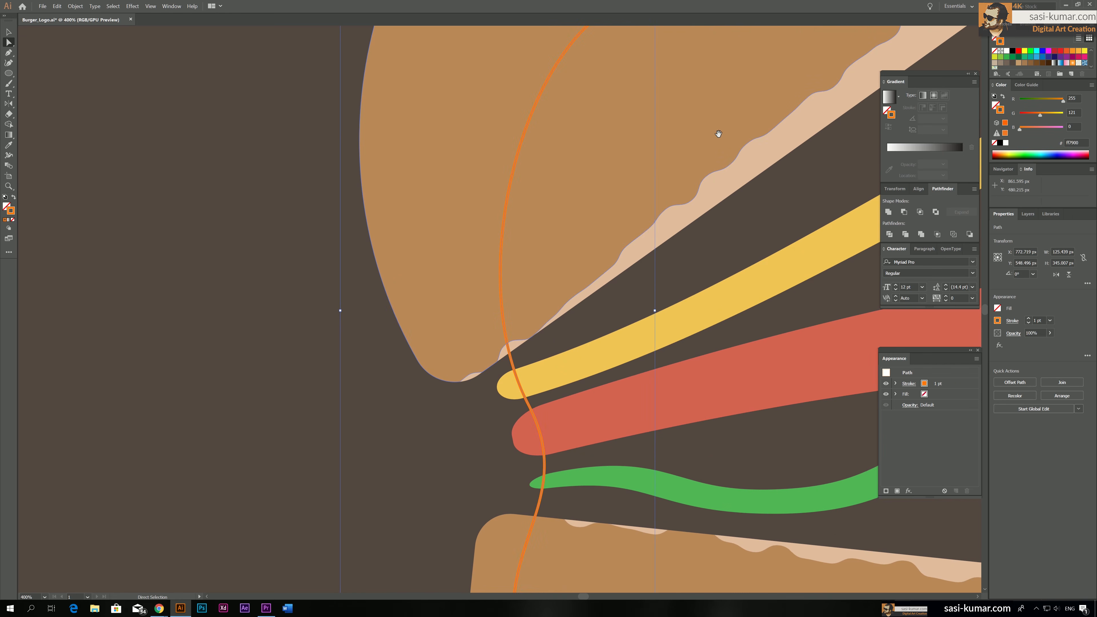
{"action": "left_click", "coordinate": [460, 166]}
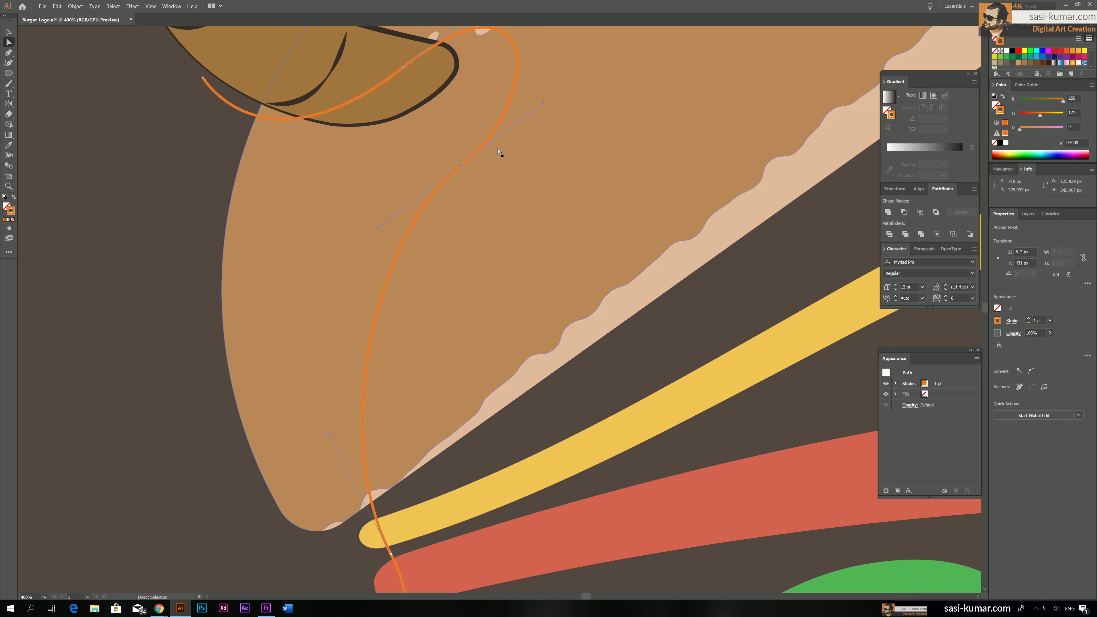
{"action": "left_click_drag", "start_coordinate": [378, 227], "coordinate": [369, 269]}
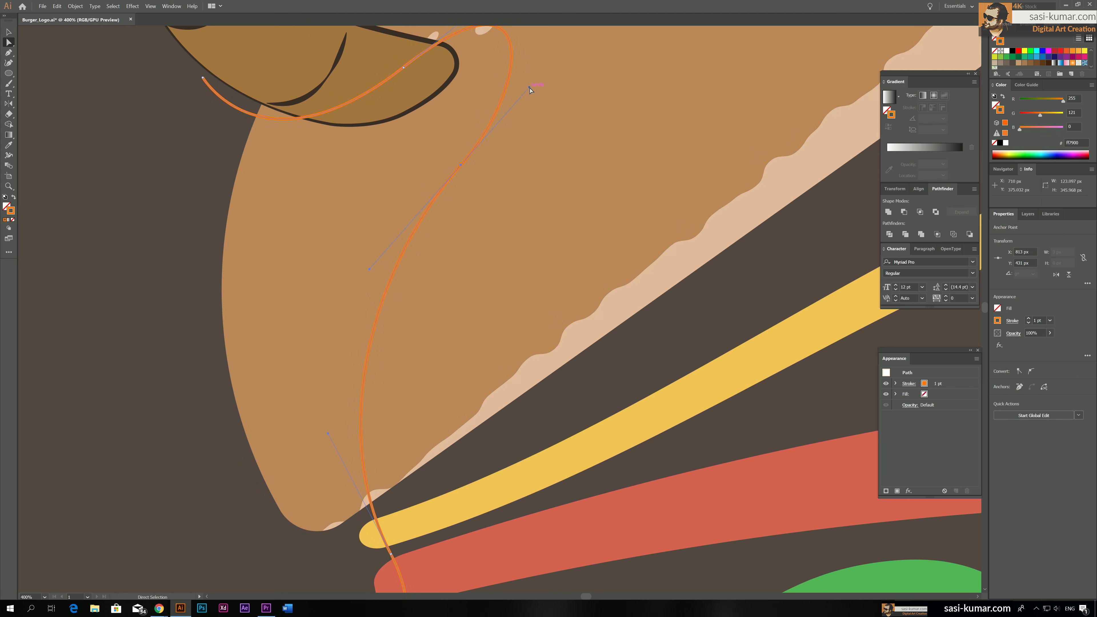
{"action": "left_click_drag", "start_coordinate": [322, 206], "coordinate": [321, 415]}
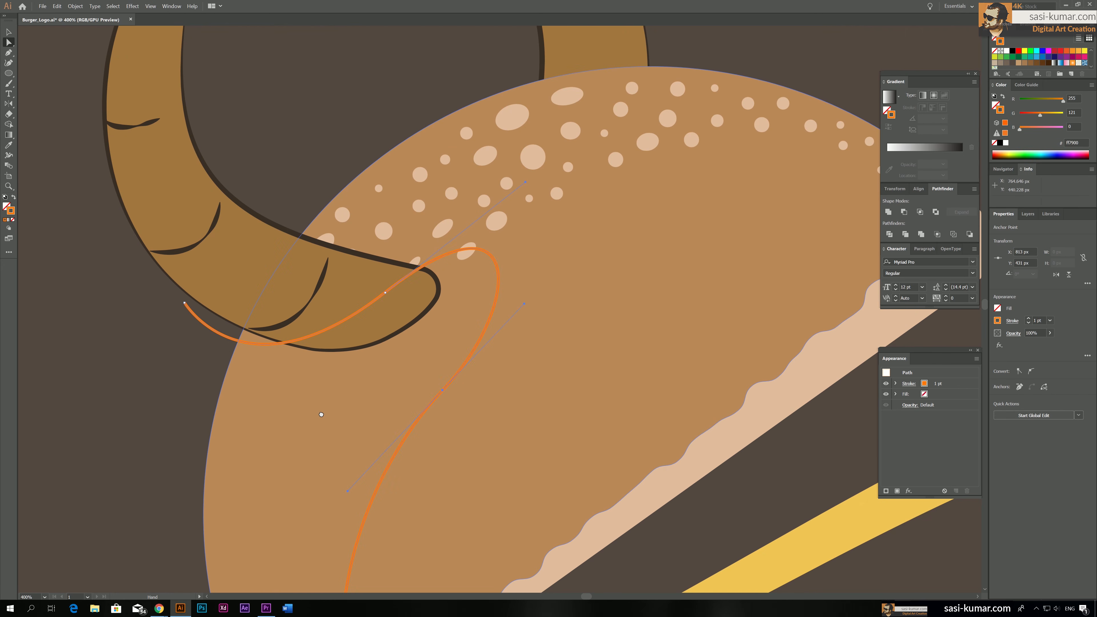
Step: Shift the path's anchor at the red patty to the right, then move its lower end down-right and flatten that end's curve
{"action": "scroll", "coordinate": [421, 220], "scroll_direction": "down", "scroll_amount": 10}
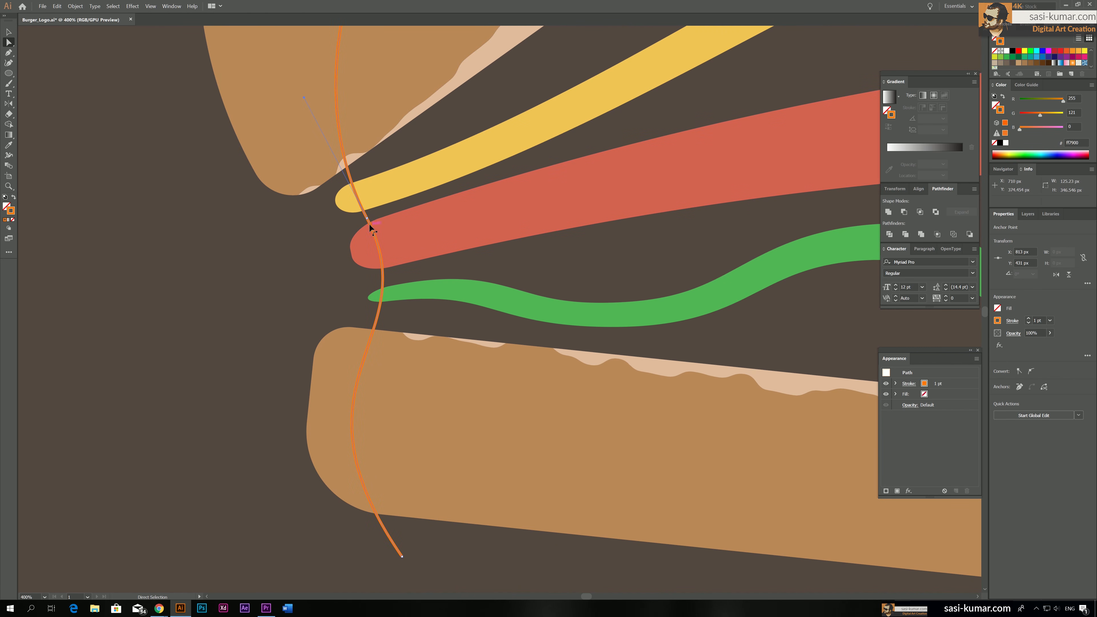
{"action": "left_click_drag", "start_coordinate": [365, 217], "coordinate": [390, 214]}
{"action": "scroll", "coordinate": [415, 548], "scroll_direction": "down", "scroll_amount": 3}
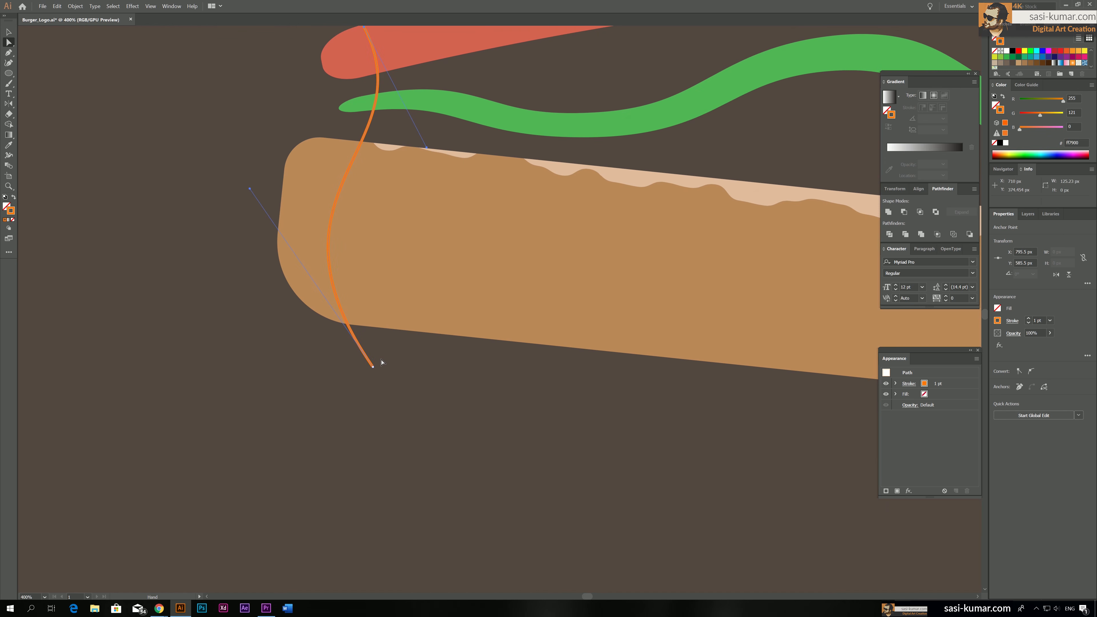
{"action": "left_click_drag", "start_coordinate": [393, 384], "coordinate": [474, 431]}
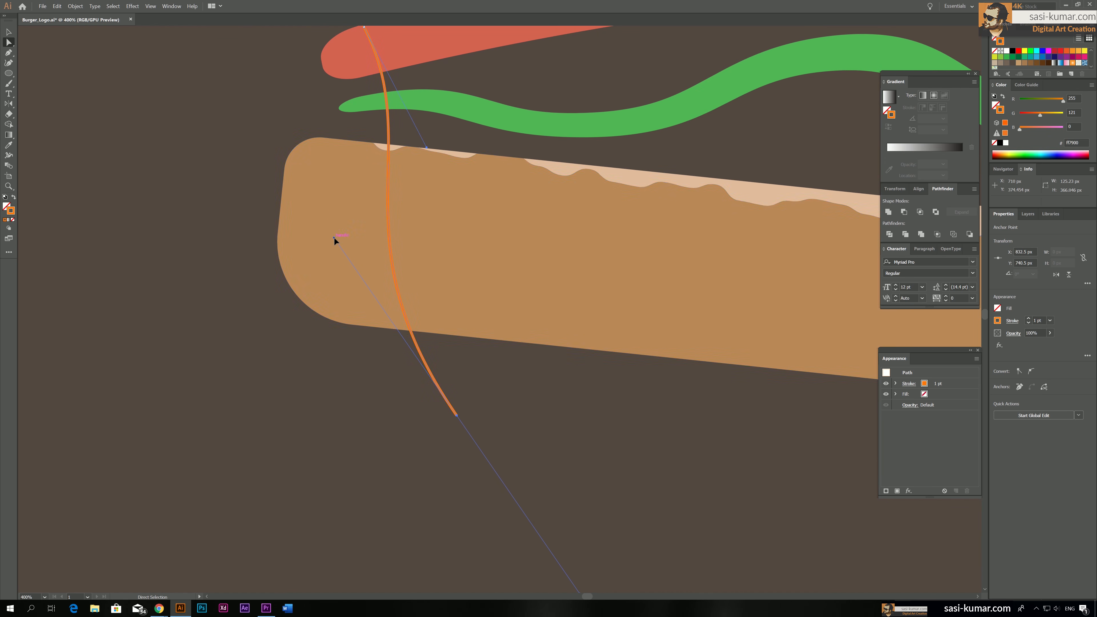
{"action": "left_click_drag", "start_coordinate": [334, 238], "coordinate": [275, 287]}
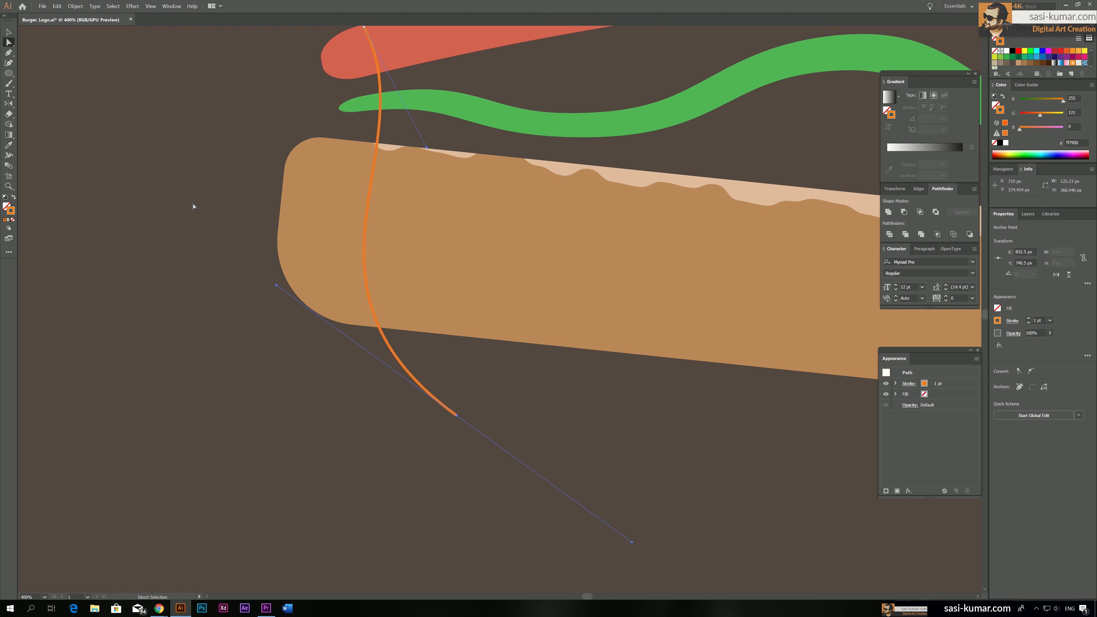
{"action": "key", "text": "ctrl+minus"}
{"action": "key", "text": "ctrl+minus"}
{"action": "key", "text": "ctrl+minus"}
{"action": "left_click_drag", "start_coordinate": [249, 112], "coordinate": [201, 213]}
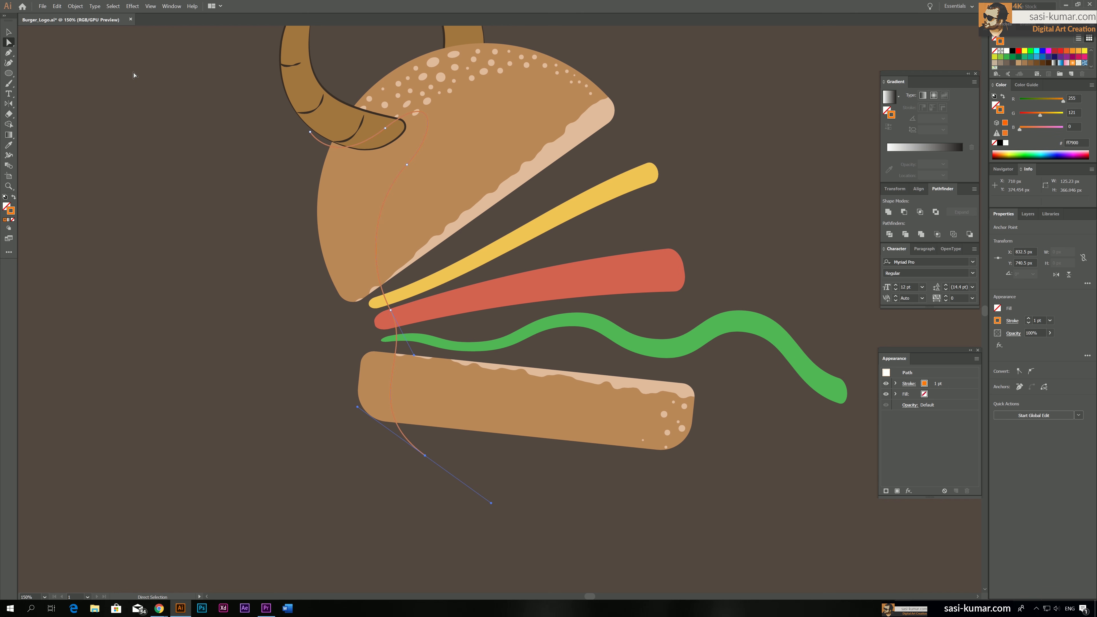
Step: Remove the winding path's orange stroke and cut the path from the artwork
{"action": "left_click", "coordinate": [8, 32]}
{"action": "left_click", "coordinate": [13, 220]}
{"action": "key", "text": "a"}
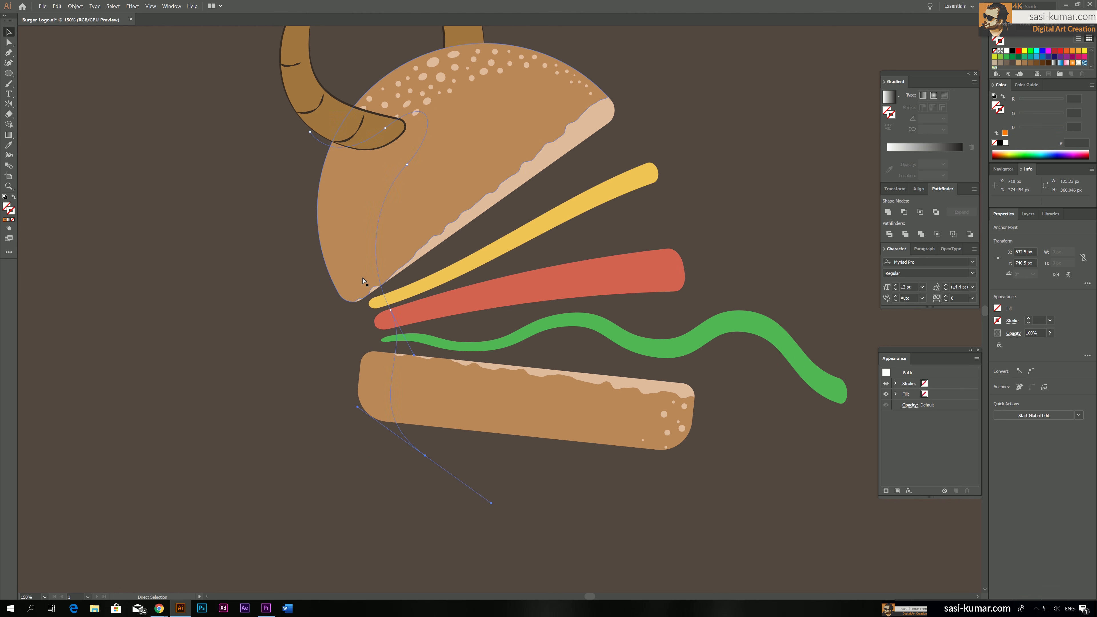
{"action": "key", "text": "Delete"}
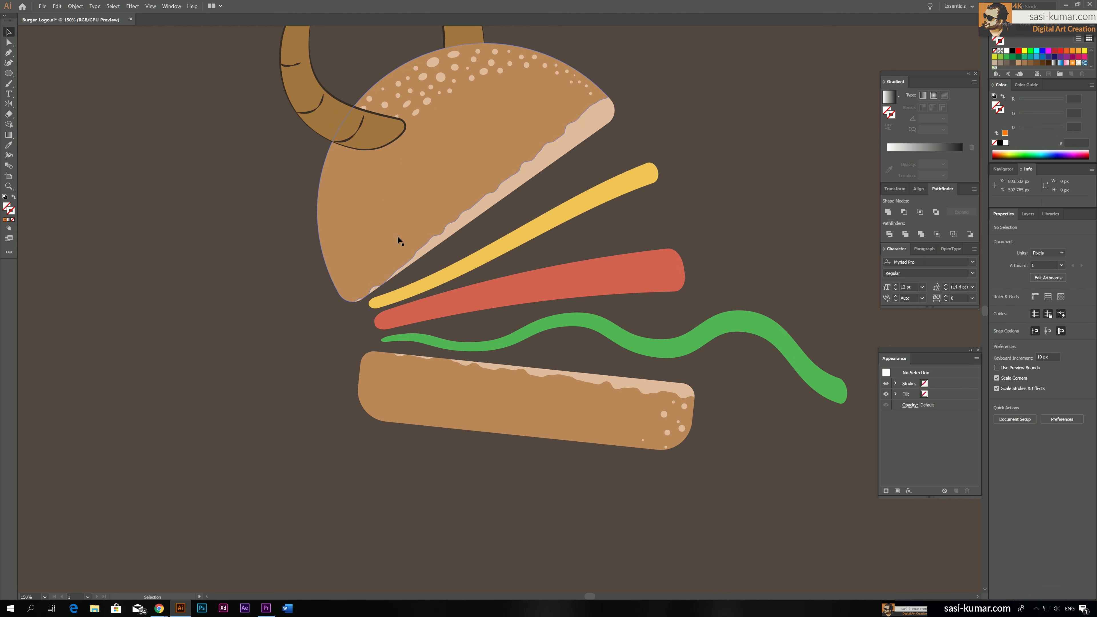
Step: Isolate the upper bun's brown shape, paste the winding path in place, divide the shape with it and exit isolation
{"action": "scroll", "coordinate": [246, 367], "scroll_direction": "up", "scroll_amount": 1}
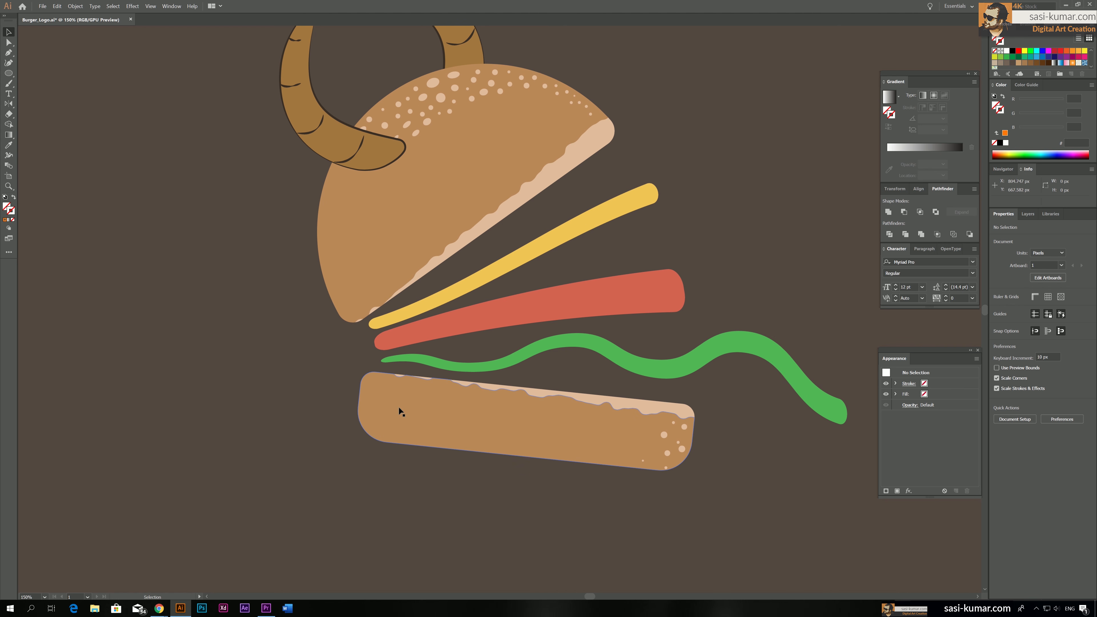
{"action": "double_click", "coordinate": [380, 238]}
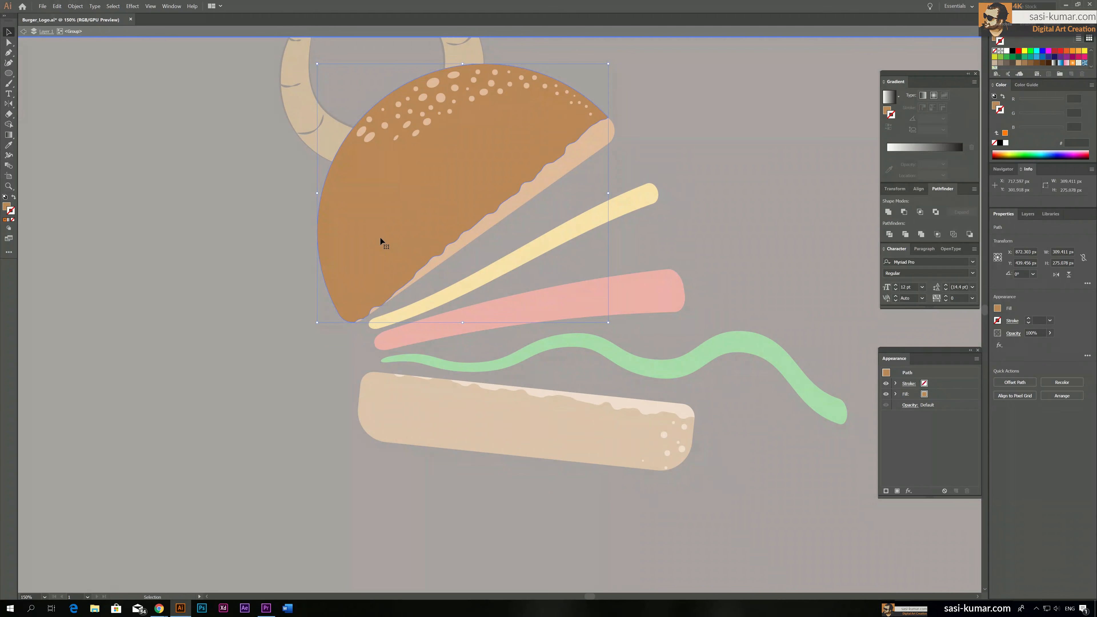
{"action": "left_click", "coordinate": [381, 241]}
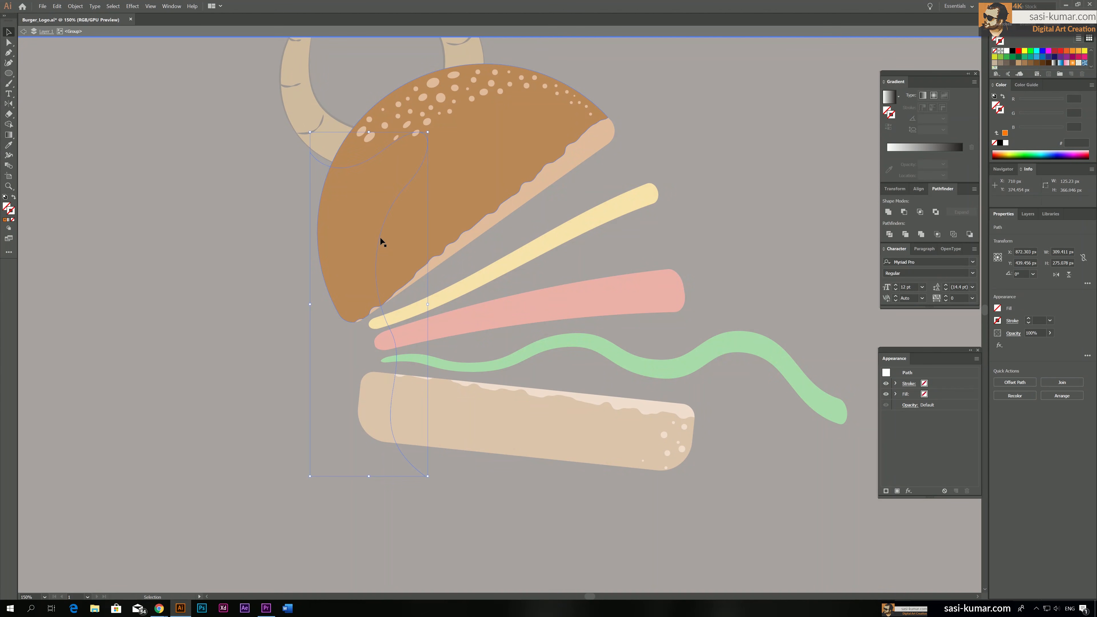
{"action": "left_click", "coordinate": [337, 249]}
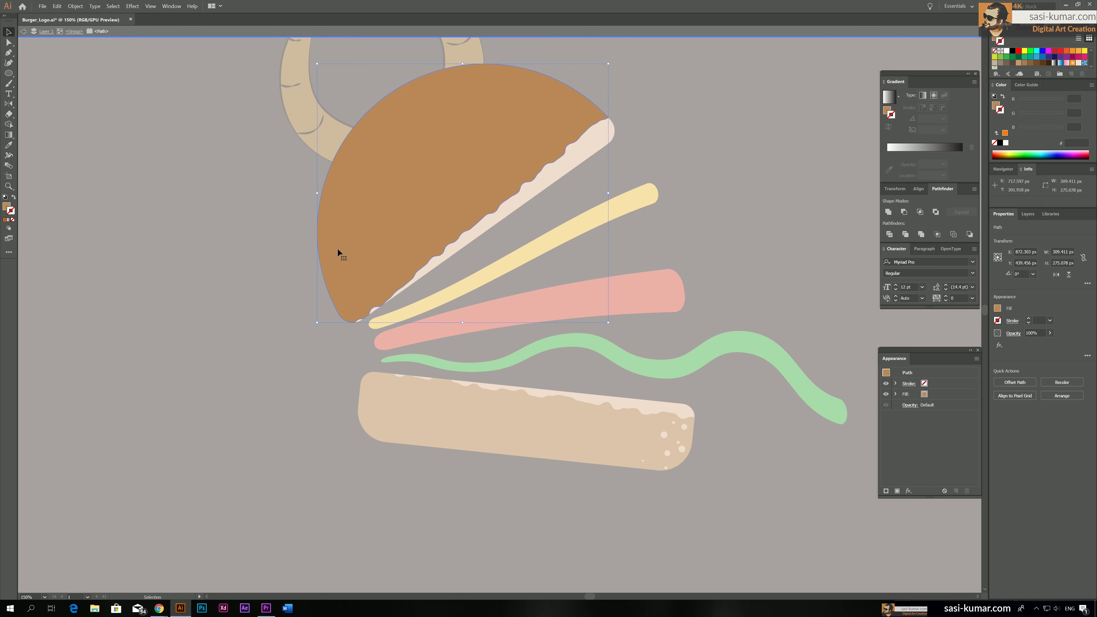
{"action": "left_click", "coordinate": [337, 249], "text": "shift"}
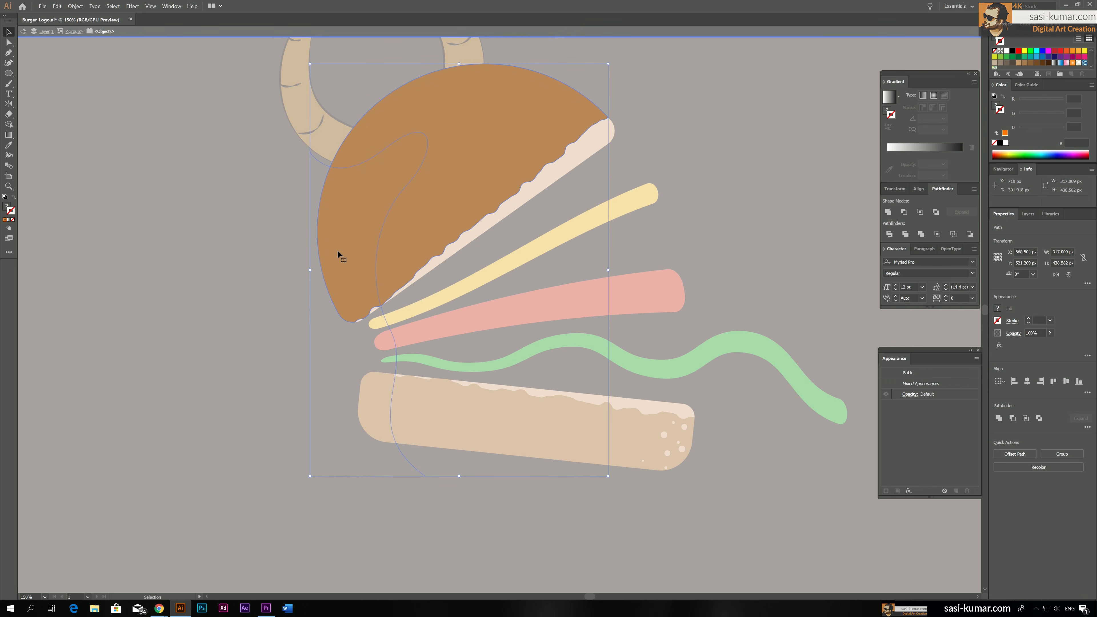
{"action": "left_click", "coordinate": [887, 236]}
{"action": "double_click", "coordinate": [141, 215]}
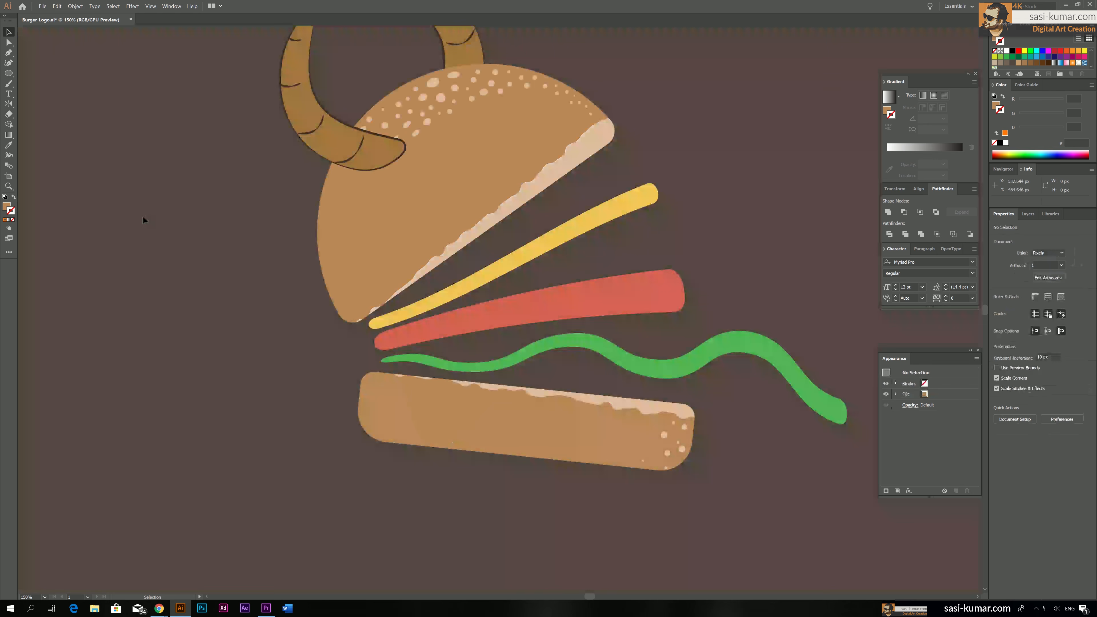
Step: Isolate the yellow cheese strip, paste the winding path in place, divide the strip with it and exit isolation
{"action": "left_click", "coordinate": [397, 322]}
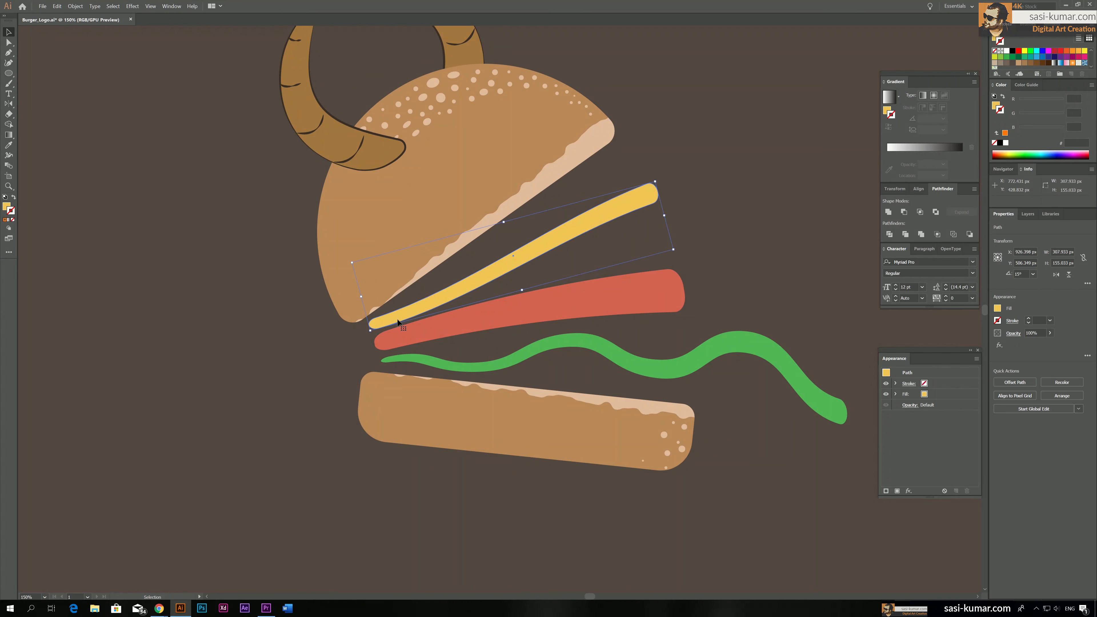
{"action": "double_click", "coordinate": [398, 322]}
{"action": "left_click", "coordinate": [397, 318]}
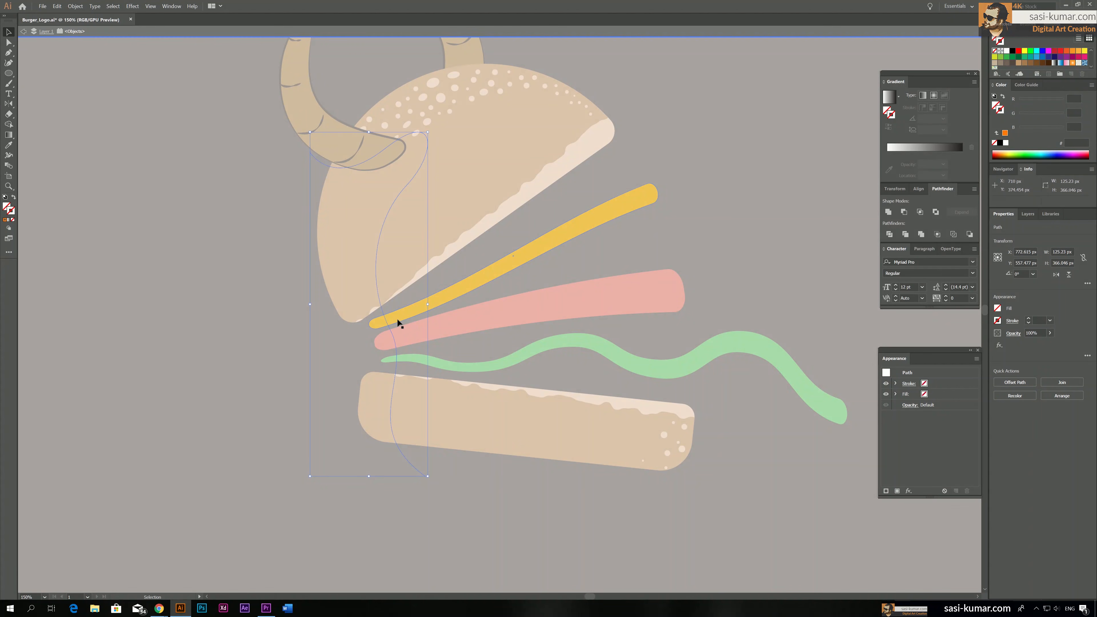
{"action": "left_click", "coordinate": [465, 291], "text": "shift"}
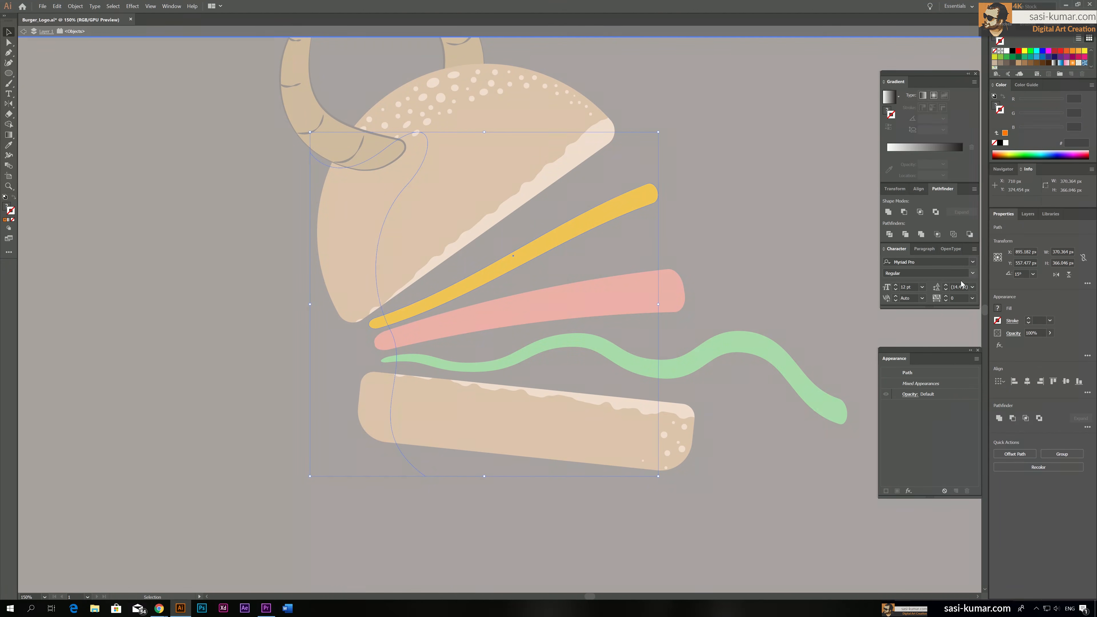
{"action": "left_click", "coordinate": [888, 238]}
{"action": "double_click", "coordinate": [325, 353]}
Step: Isolate the red patty, paste the winding path in place, divide the patty with it and exit isolation
{"action": "double_click", "coordinate": [440, 327]}
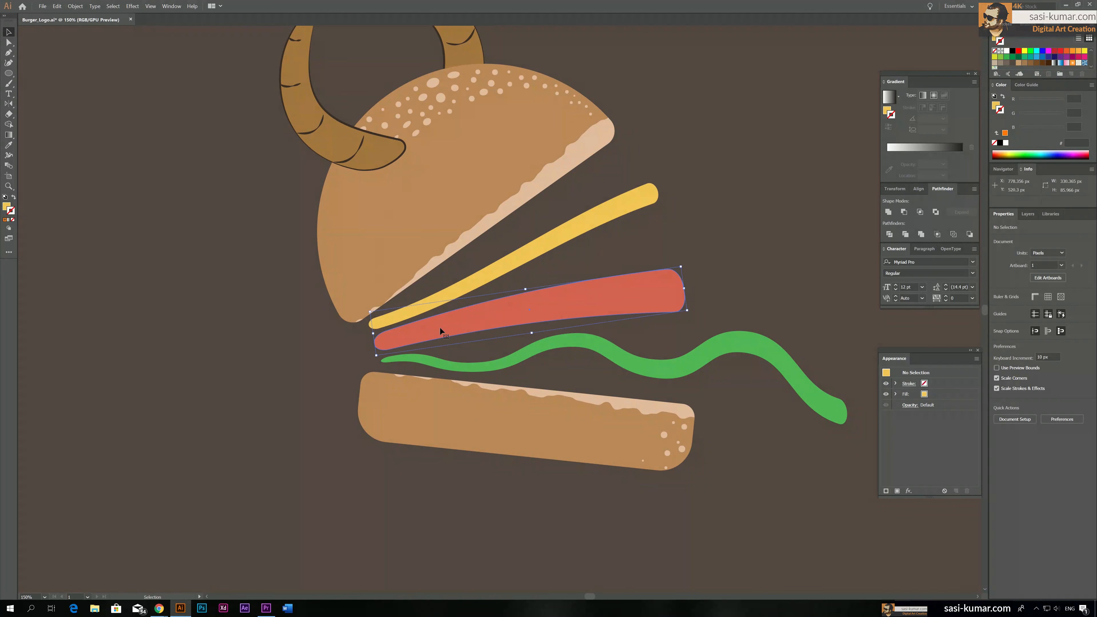
{"action": "key", "text": "ctrl+f"}
{"action": "left_click", "coordinate": [448, 332], "text": "shift"}
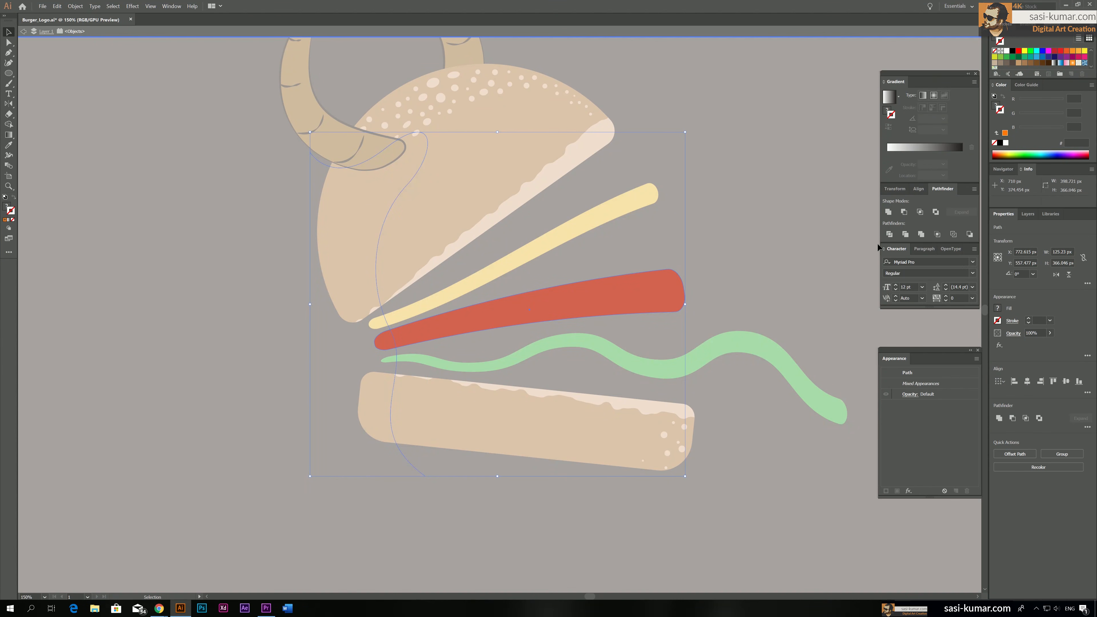
{"action": "left_click", "coordinate": [889, 233]}
{"action": "double_click", "coordinate": [252, 374]}
Step: Isolate the green lettuce strip, paste the winding path in place, divide the strip with it and exit isolation
{"action": "left_click", "coordinate": [471, 365]}
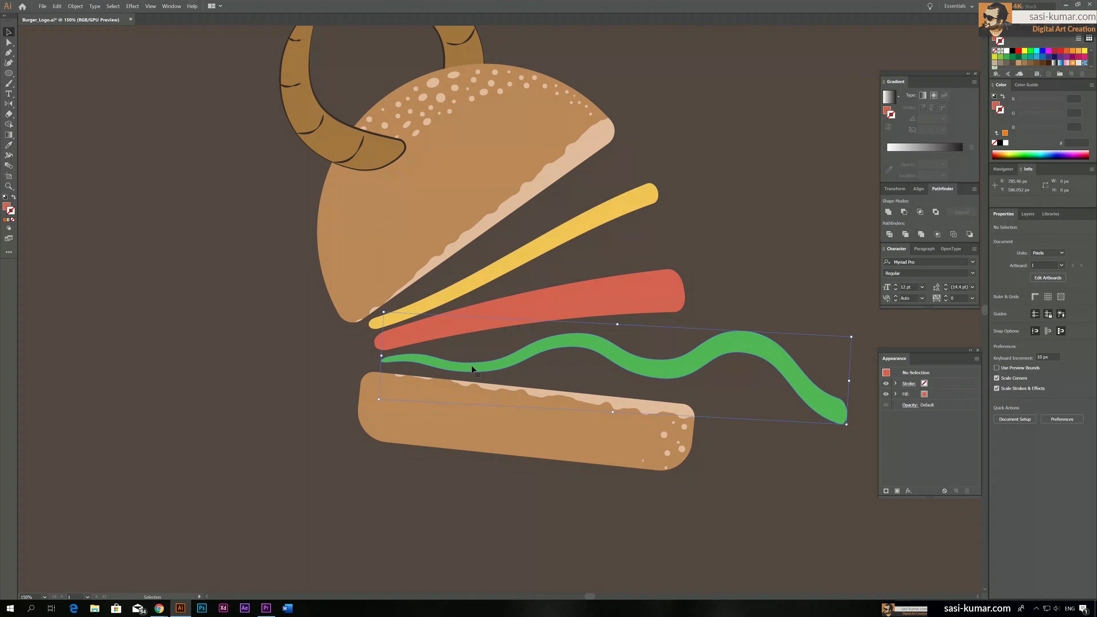
{"action": "double_click", "coordinate": [472, 366]}
{"action": "key", "text": "ctrl+f"}
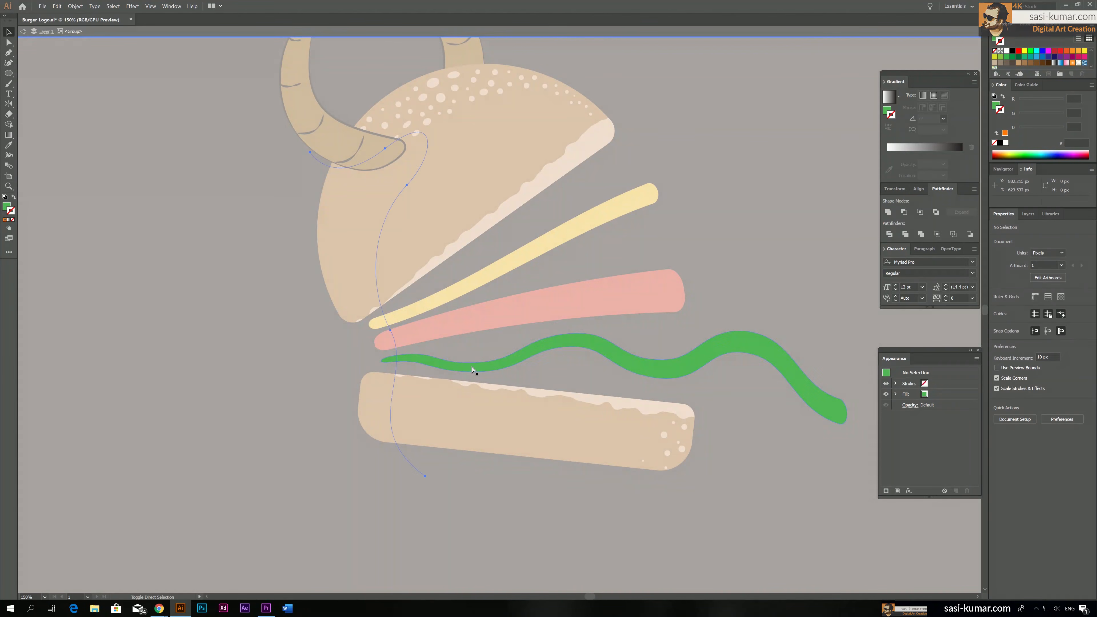
{"action": "left_click", "coordinate": [472, 366], "text": "shift"}
{"action": "left_click", "coordinate": [889, 234]}
{"action": "double_click", "coordinate": [557, 461]}
Step: Isolate the lower bun's brown shape, paste the winding path in place, divide the shape with it and exit isolation
{"action": "double_click", "coordinate": [401, 414]}
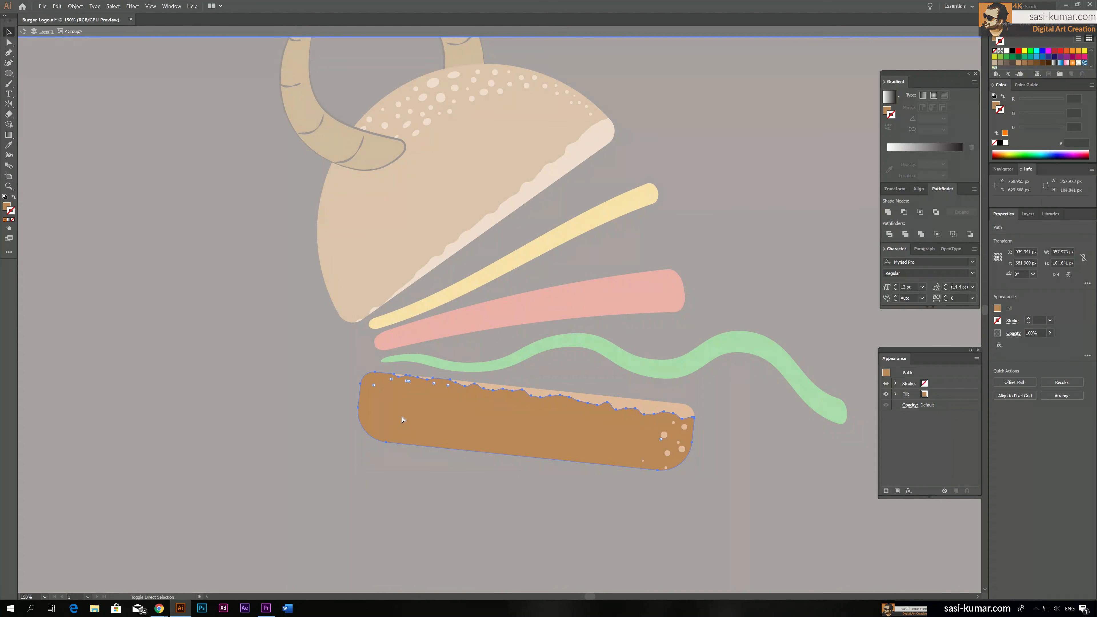
{"action": "key", "text": "ctrl+f"}
{"action": "left_click", "coordinate": [458, 435], "text": "shift"}
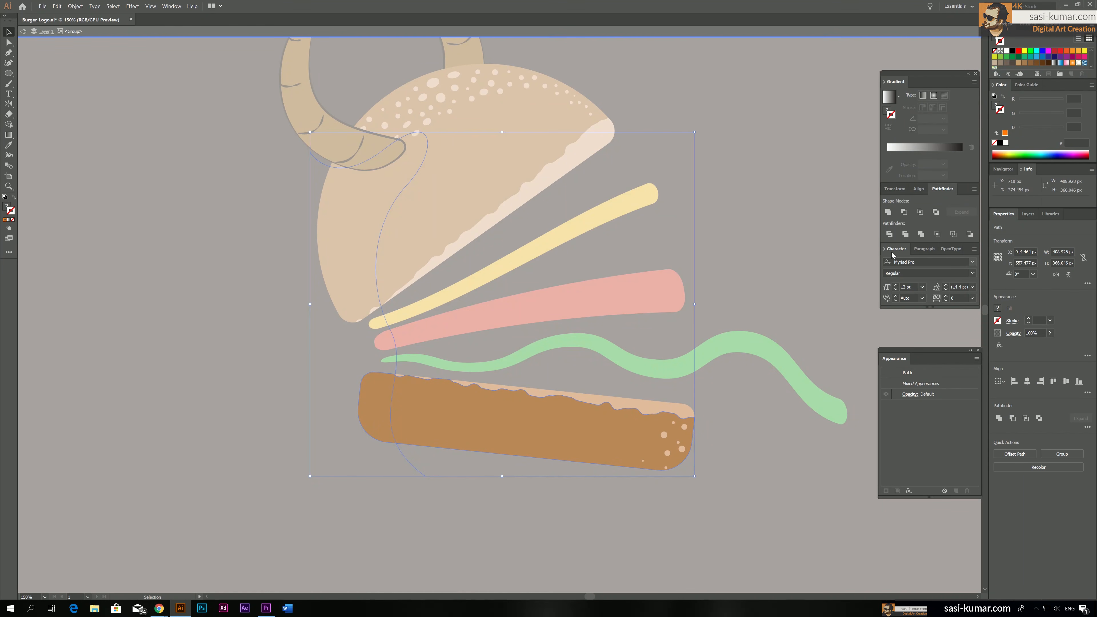
{"action": "left_click", "coordinate": [889, 234]}
{"action": "double_click", "coordinate": [267, 236]}
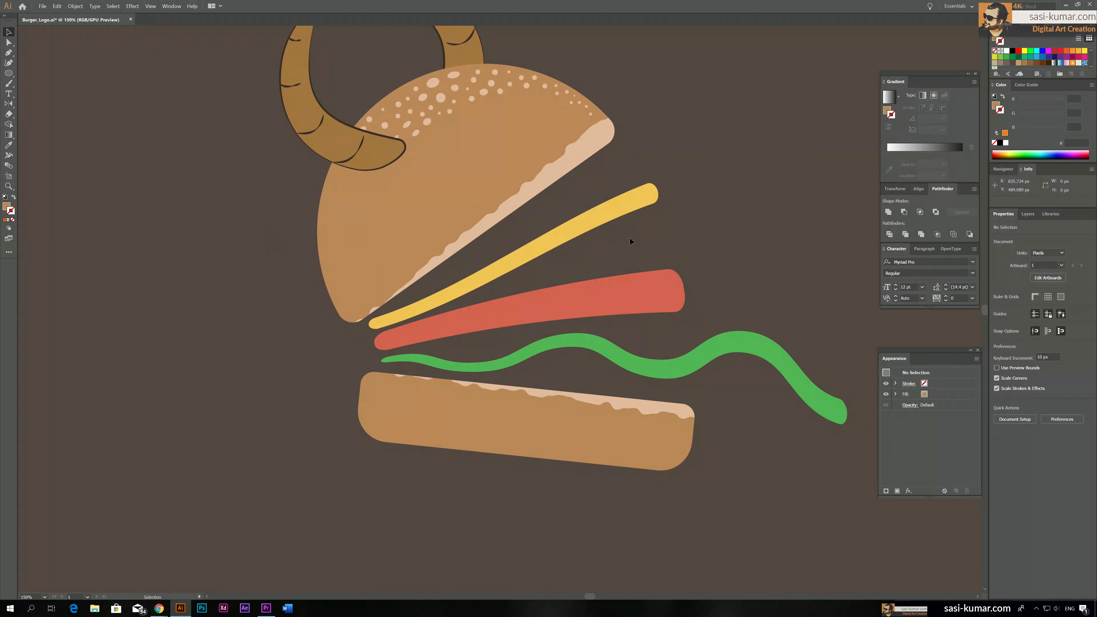
Step: Change the fill of the whole cheese strip group to a deeper yellow, #e5b13c
{"action": "left_click_drag", "start_coordinate": [662, 181], "coordinate": [637, 177]}
{"action": "key", "text": "a"}
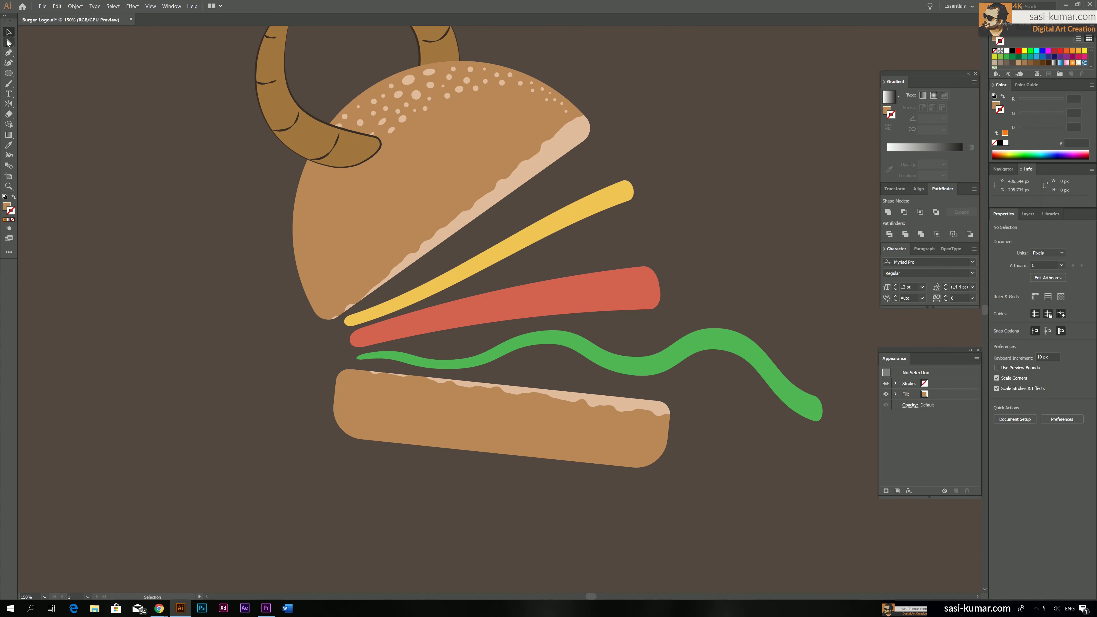
{"action": "left_click", "coordinate": [498, 255]}
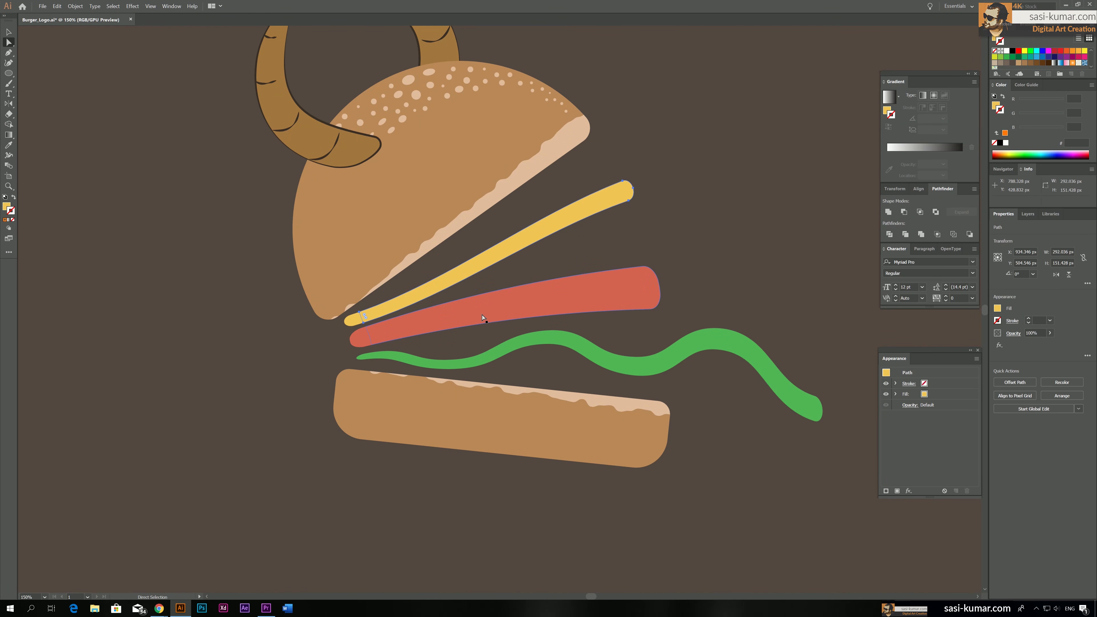
{"action": "left_click", "coordinate": [516, 333]}
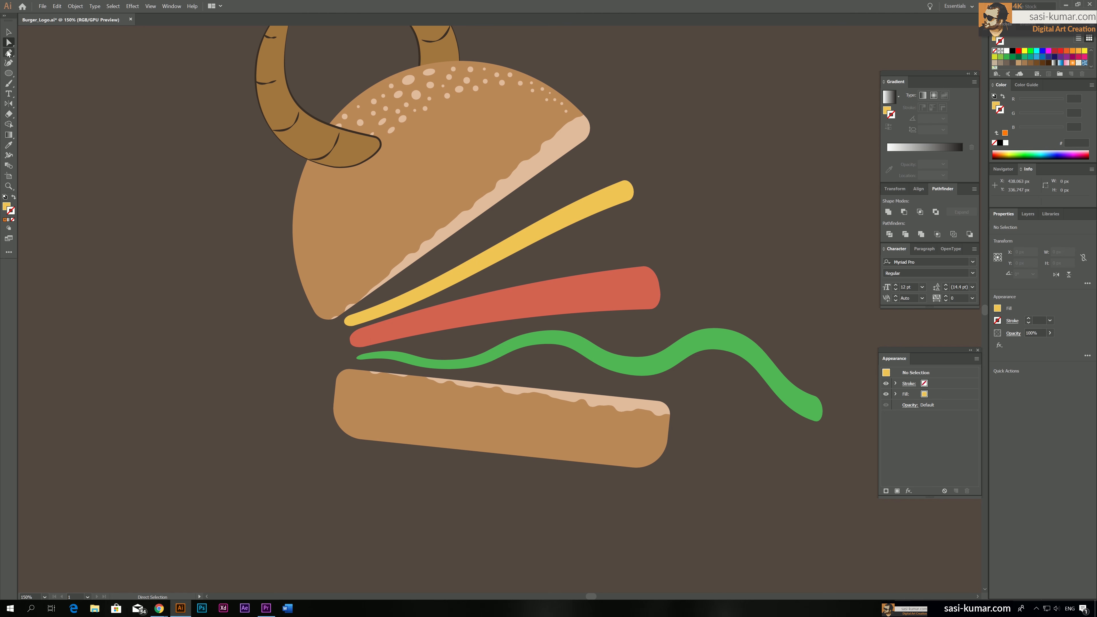
{"action": "left_click", "coordinate": [9, 31]}
{"action": "left_click", "coordinate": [386, 312]}
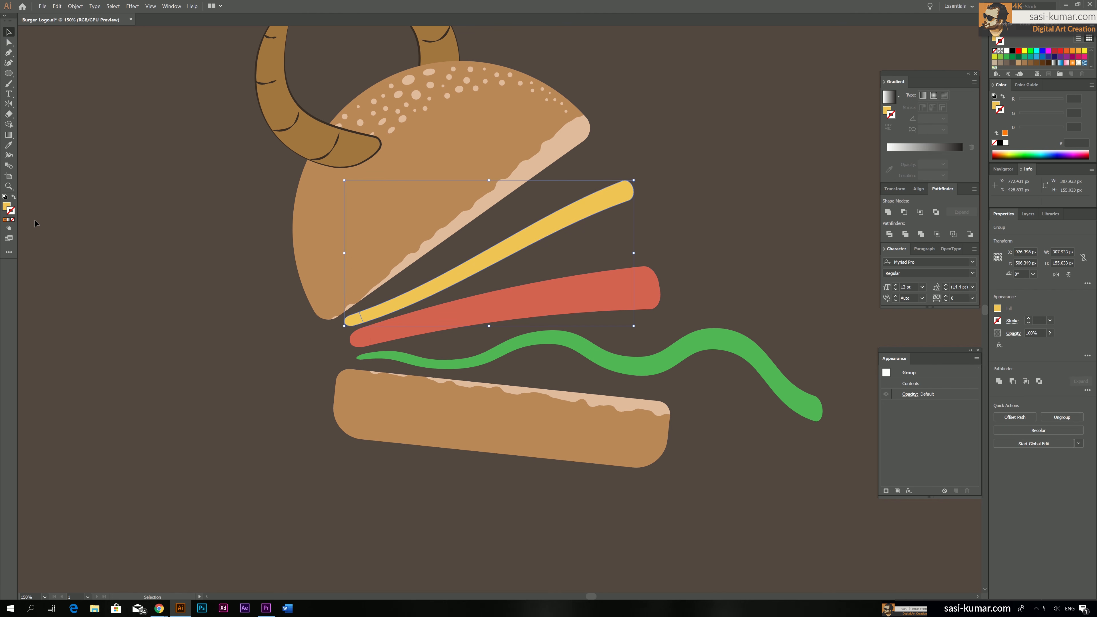
{"action": "double_click", "coordinate": [6, 207]}
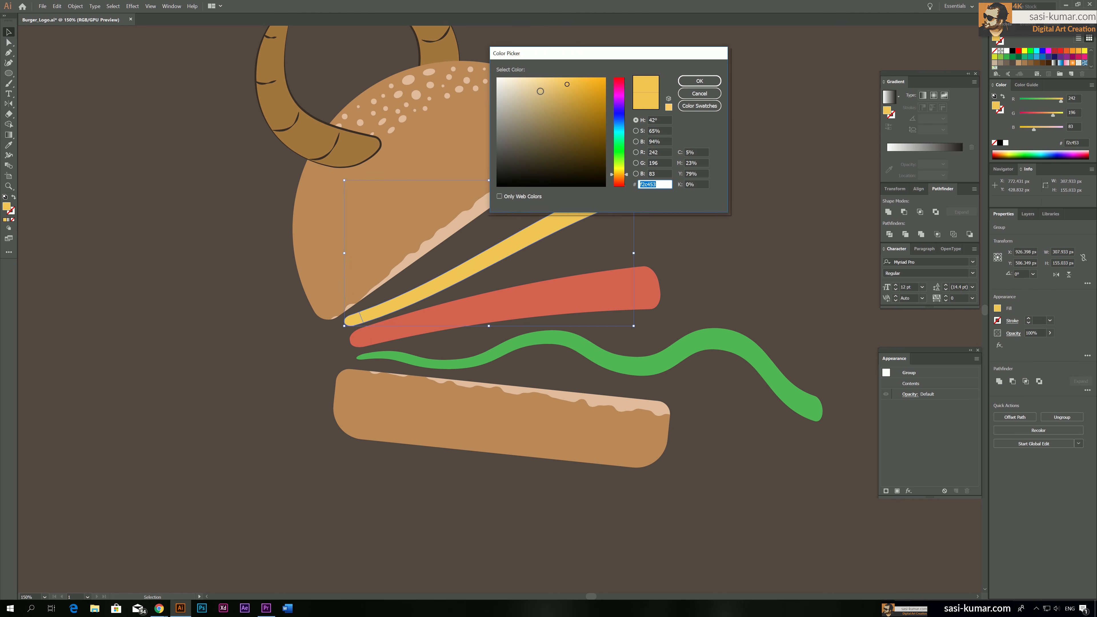
{"action": "left_click_drag", "start_coordinate": [567, 87], "coordinate": [579, 88]}
{"action": "left_click", "coordinate": [699, 81]}
{"action": "left_click", "coordinate": [759, 233]}
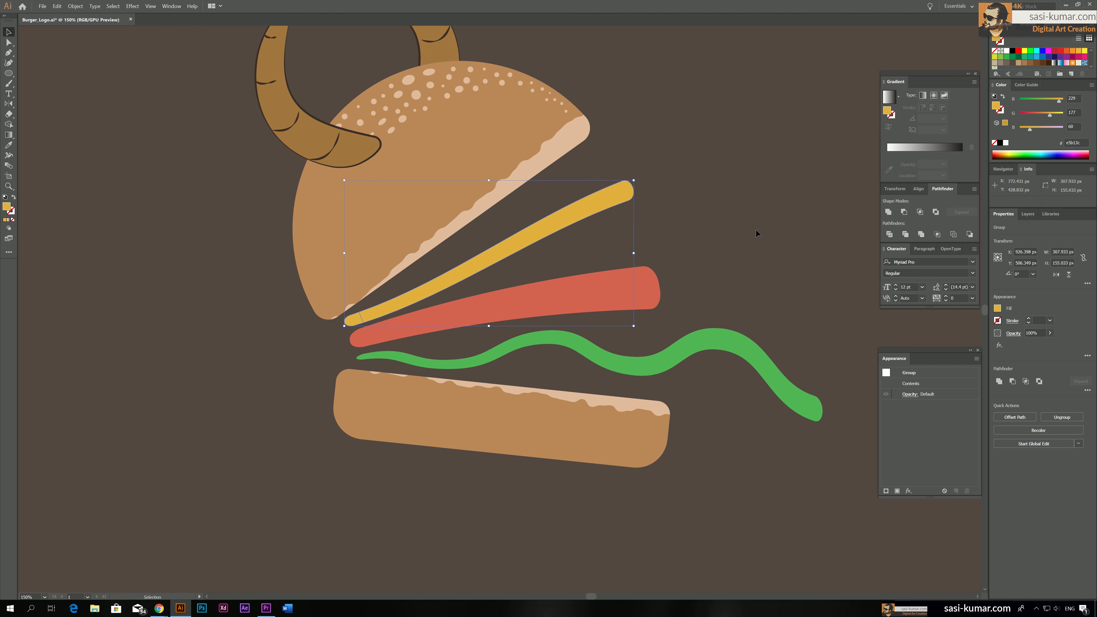
Step: Change the fill of the whole patty group to a darker, purer red with the Color Picker
{"action": "left_click", "coordinate": [616, 291]}
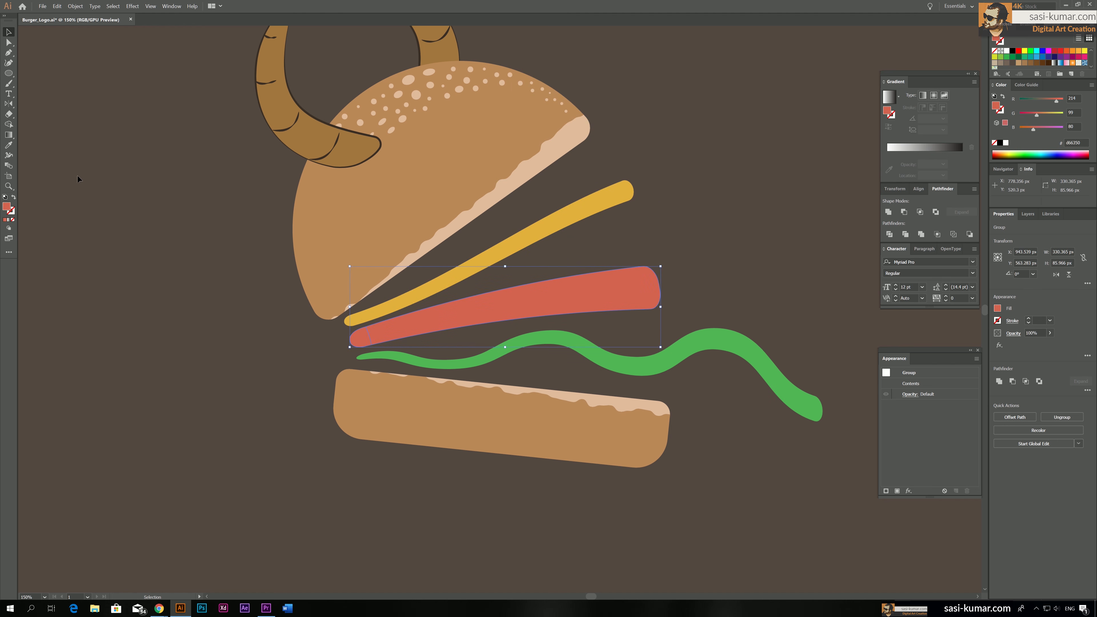
{"action": "double_click", "coordinate": [7, 207]}
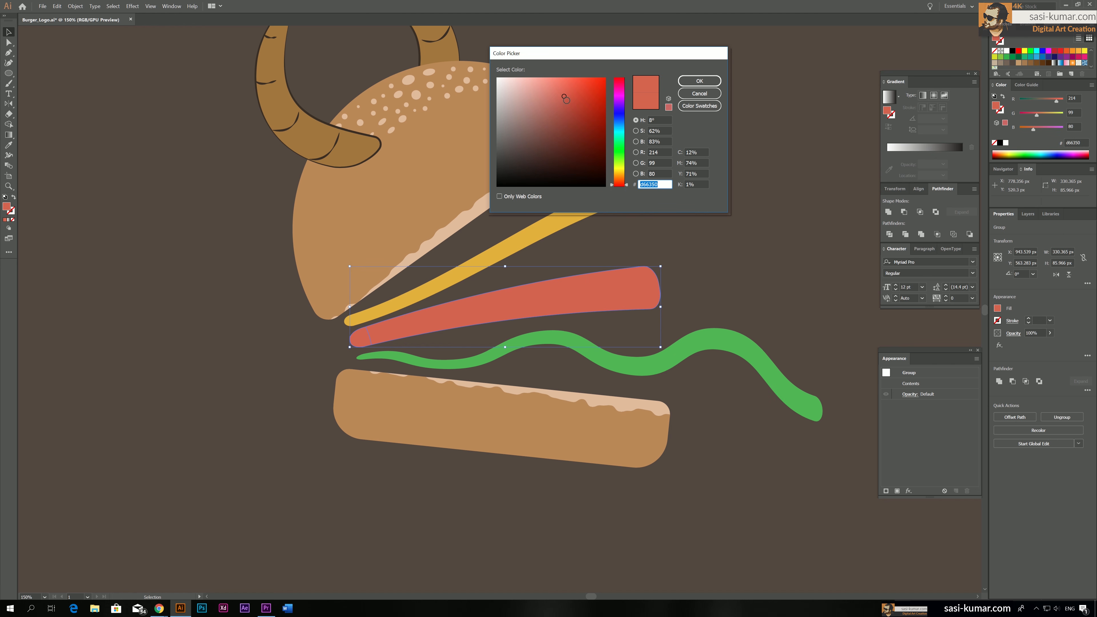
{"action": "left_click_drag", "start_coordinate": [565, 99], "coordinate": [571, 101]}
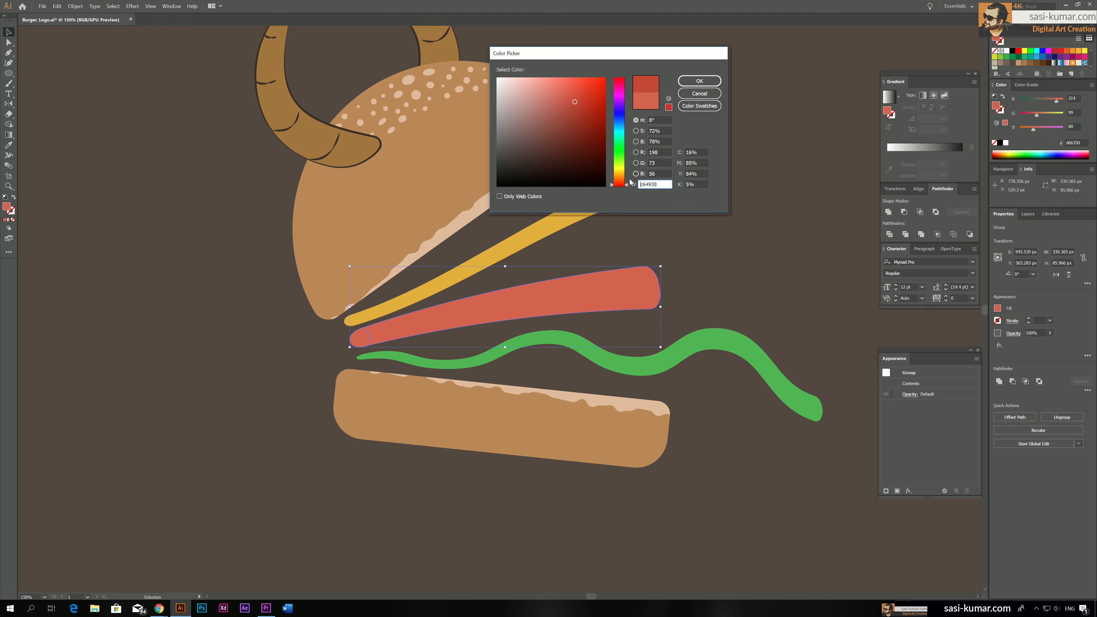
{"action": "left_click_drag", "start_coordinate": [626, 187], "coordinate": [627, 188]}
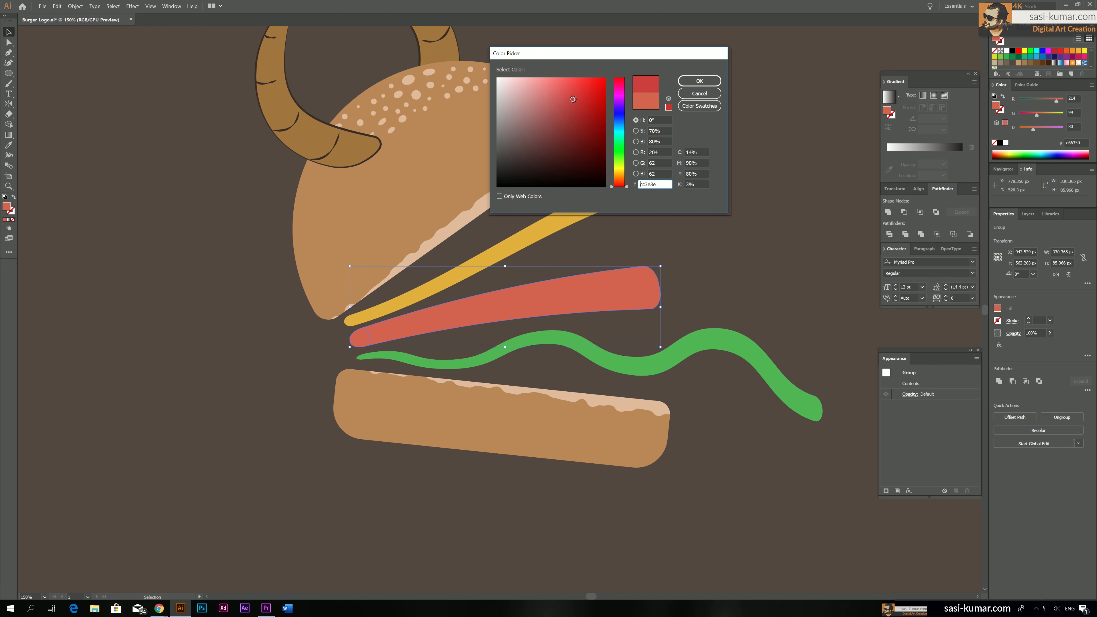
{"action": "left_click_drag", "start_coordinate": [573, 99], "coordinate": [569, 106]}
{"action": "left_click", "coordinate": [696, 83]}
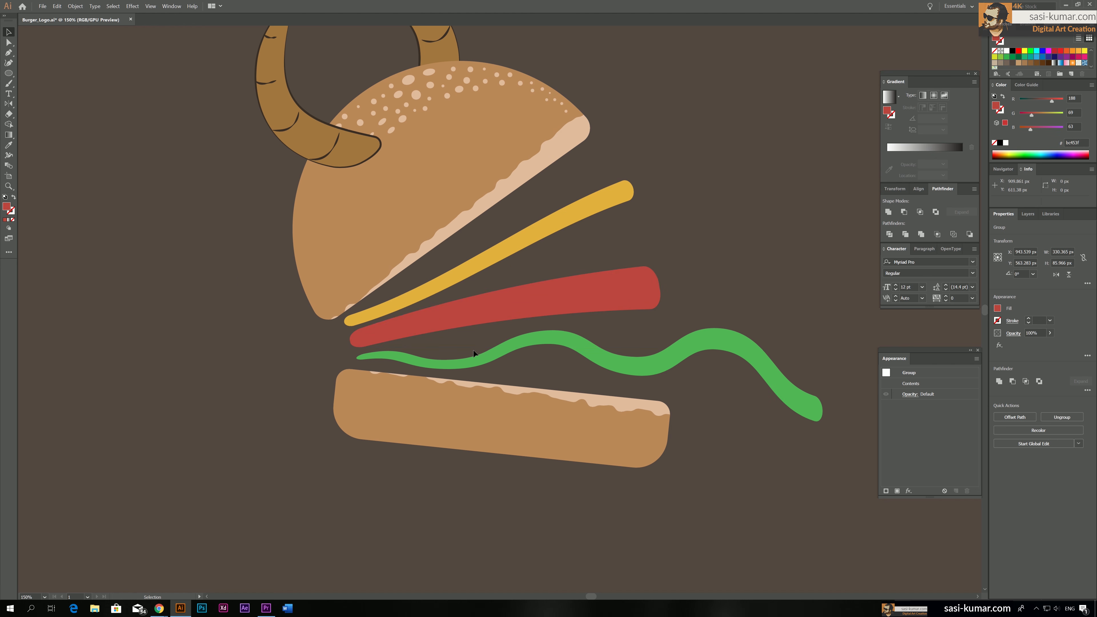
Step: Change the fill of the whole lettuce group to a darker green, #4b994b, and deselect it
{"action": "left_click", "coordinate": [475, 357]}
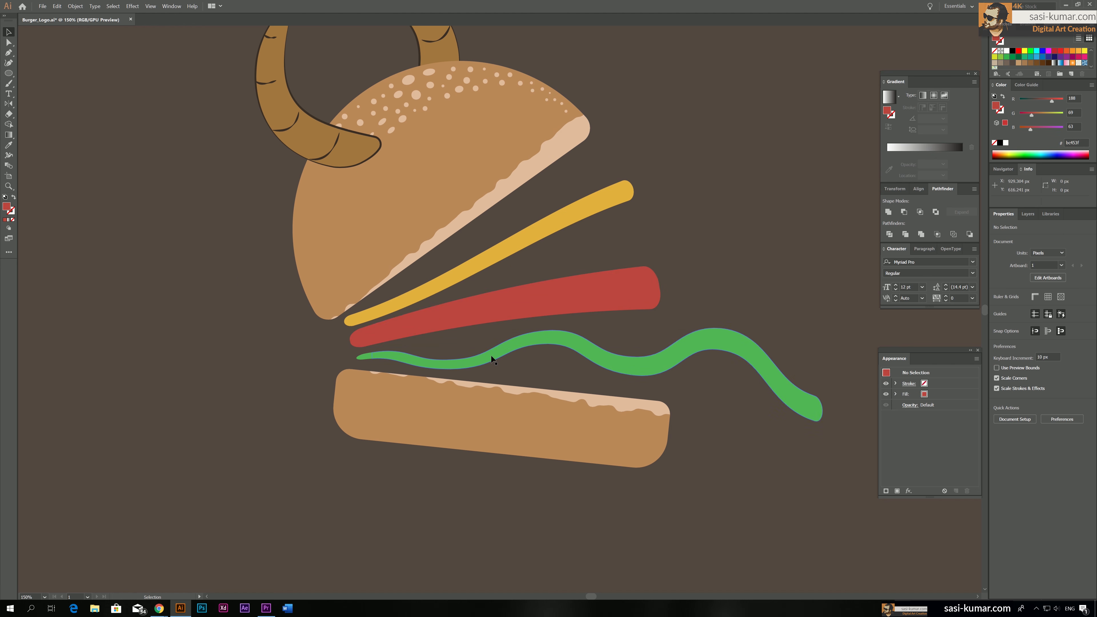
{"action": "double_click", "coordinate": [7, 207]}
{"action": "left_click", "coordinate": [552, 119]}
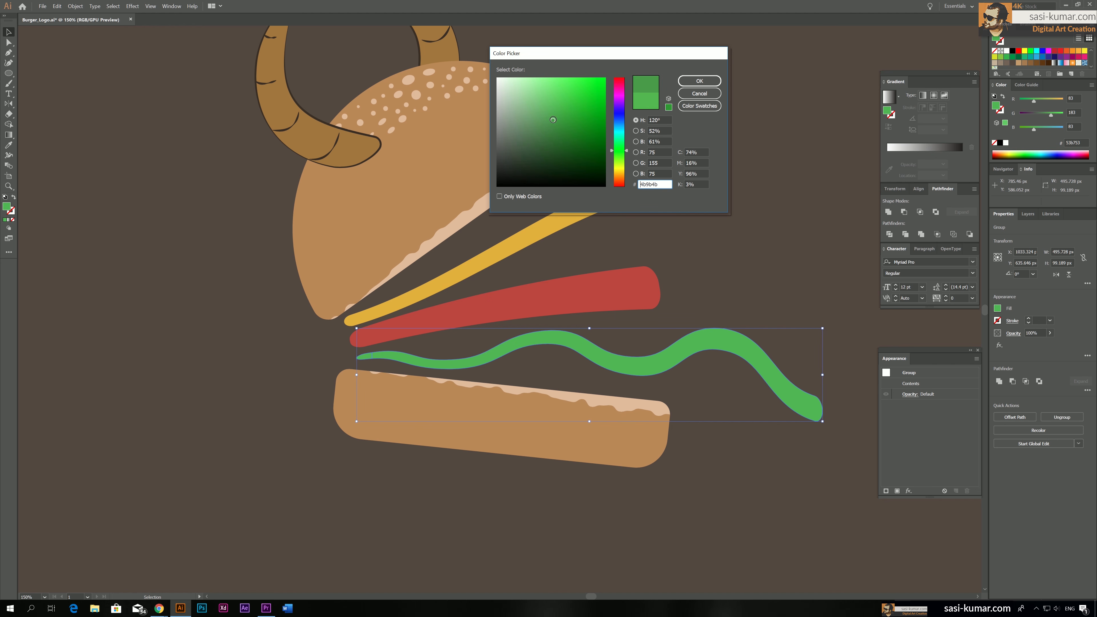
{"action": "left_click", "coordinate": [551, 121]}
{"action": "left_click", "coordinate": [699, 80]}
{"action": "left_click", "coordinate": [217, 311]}
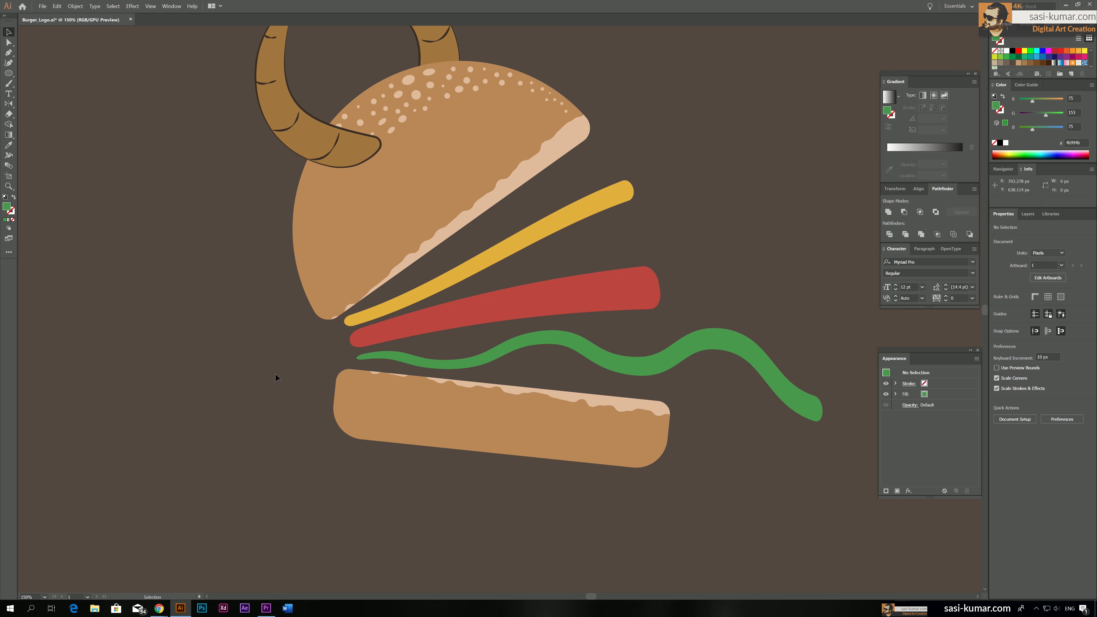
Step: Shade only the cheese strip's small divided left end with the dark yellow fill #bc8d2e
{"action": "left_click", "coordinate": [9, 42]}
{"action": "left_click", "coordinate": [353, 319]}
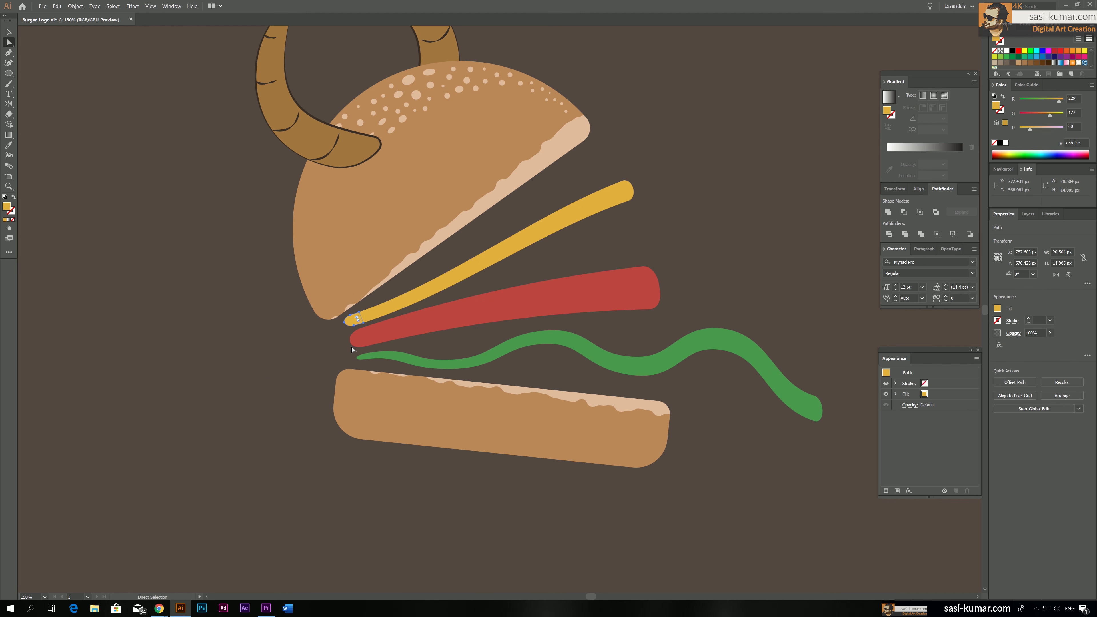
{"action": "double_click", "coordinate": [6, 208]}
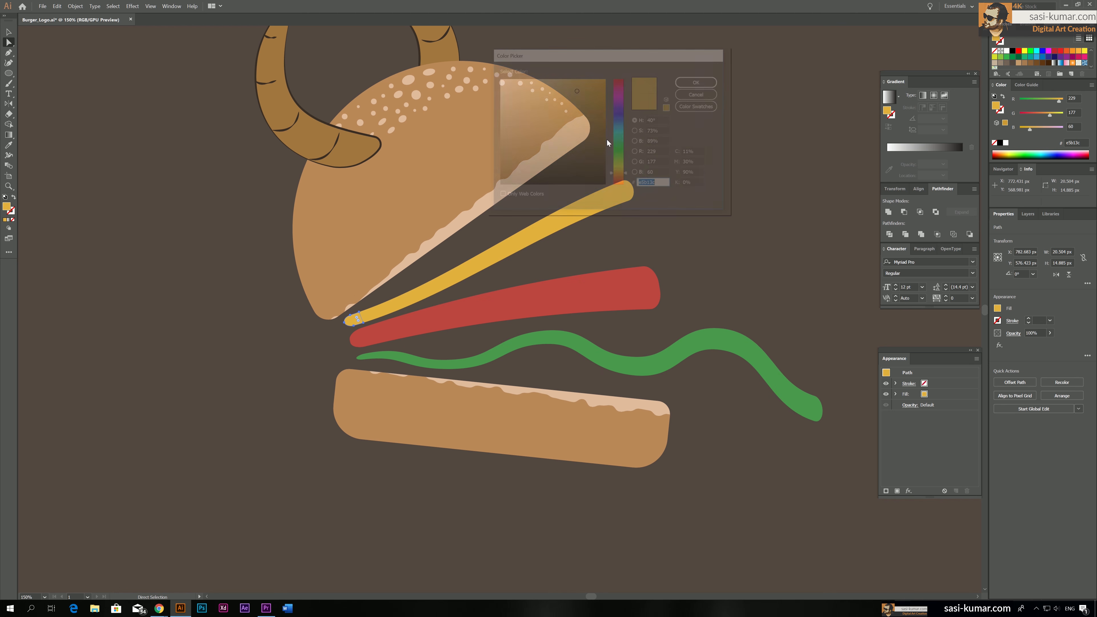
{"action": "left_click", "coordinate": [580, 105]}
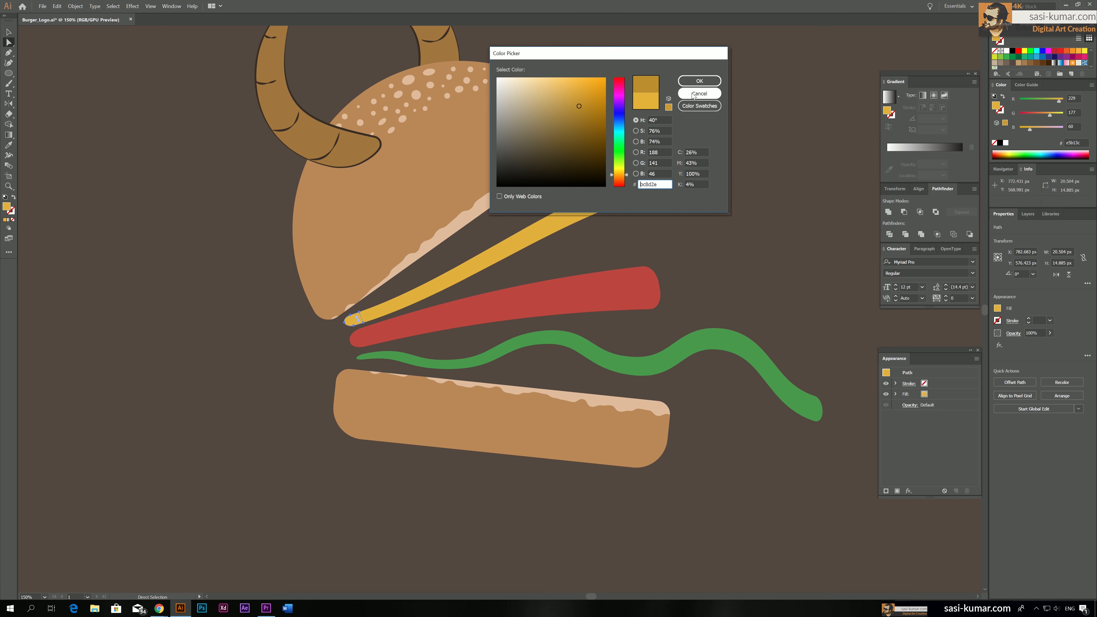
{"action": "left_click", "coordinate": [699, 81]}
Step: Shade only the patty's small divided left end with the dark red fill #9b3432
{"action": "left_click", "coordinate": [360, 337]}
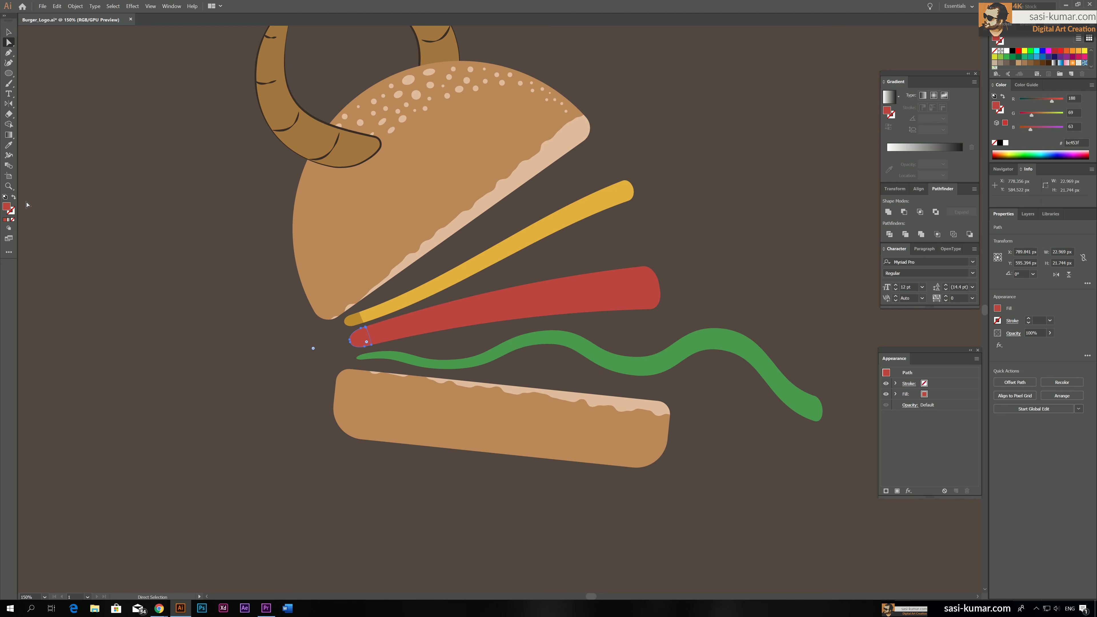
{"action": "double_click", "coordinate": [9, 207]}
{"action": "type", "text": "9b3432"}
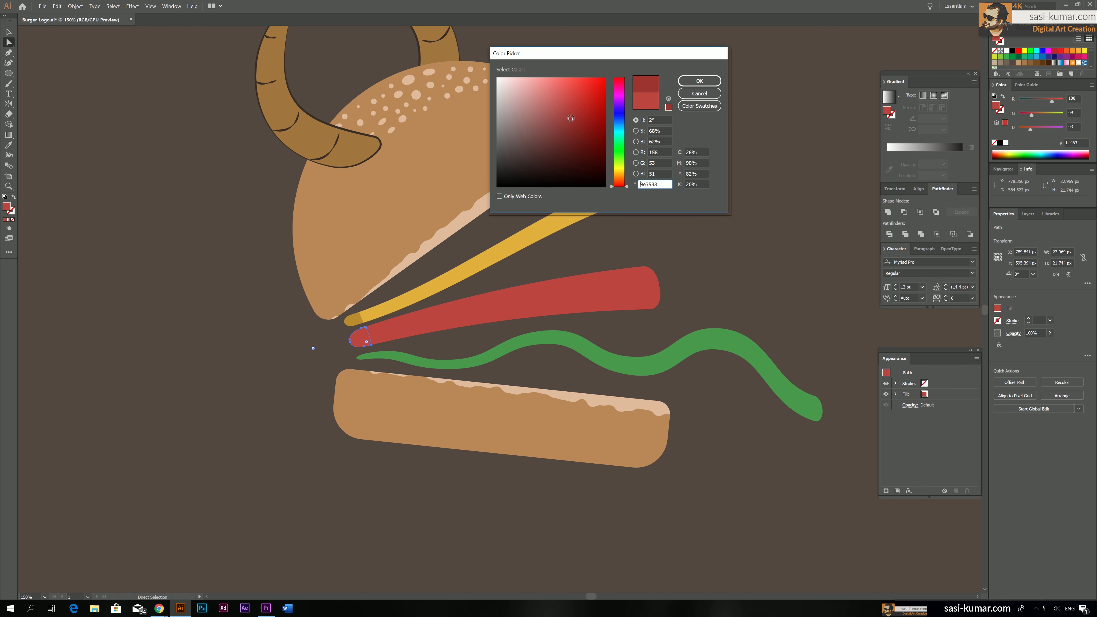
{"action": "left_click", "coordinate": [699, 80]}
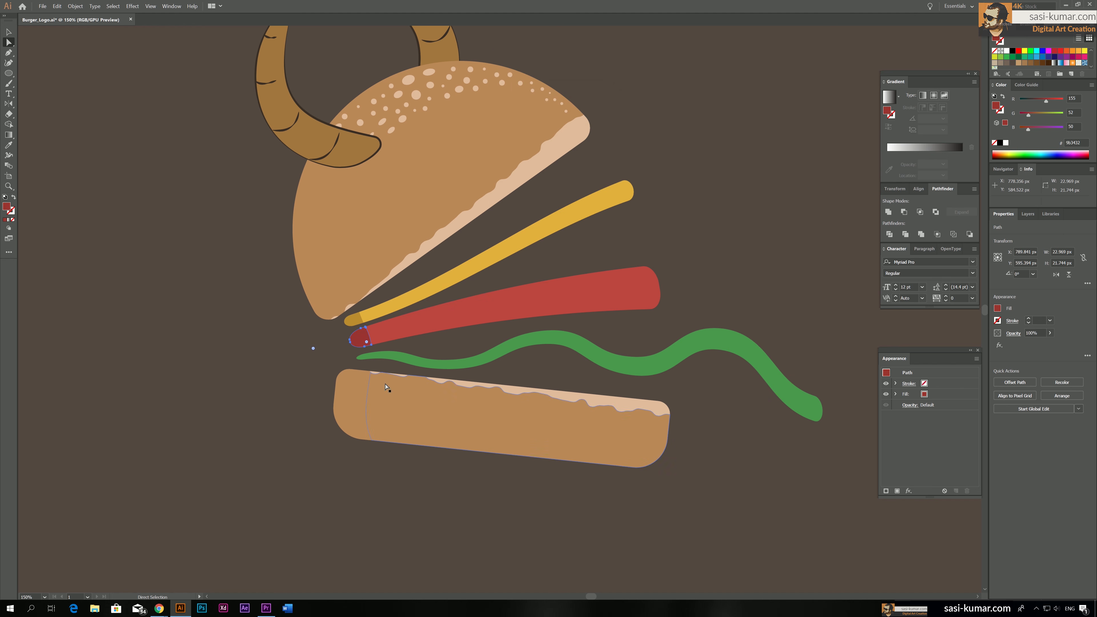
Step: Shade only the lettuce strip's small divided left end with the dark green fill #3f7a3f
{"action": "left_click", "coordinate": [376, 357]}
{"action": "left_click", "coordinate": [367, 357]}
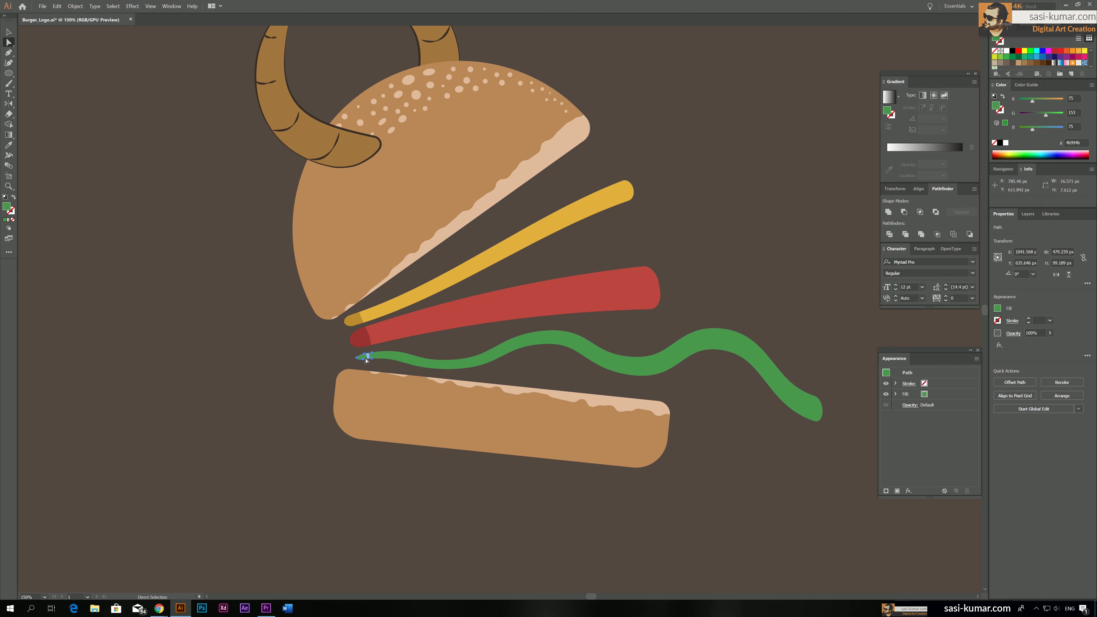
{"action": "double_click", "coordinate": [6, 208]}
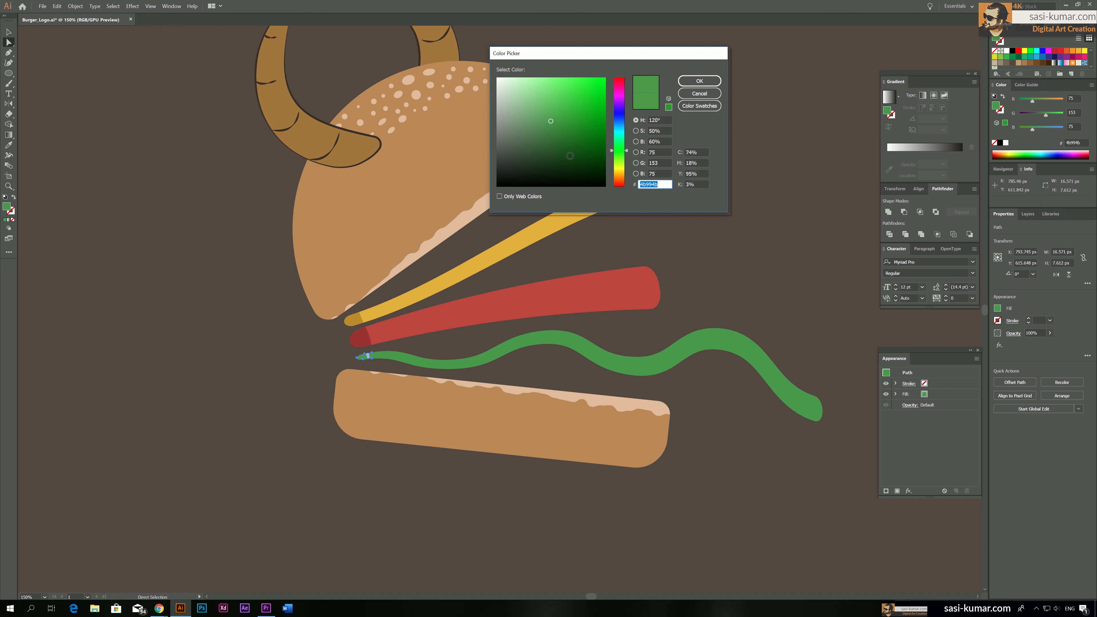
{"action": "left_click", "coordinate": [549, 134]}
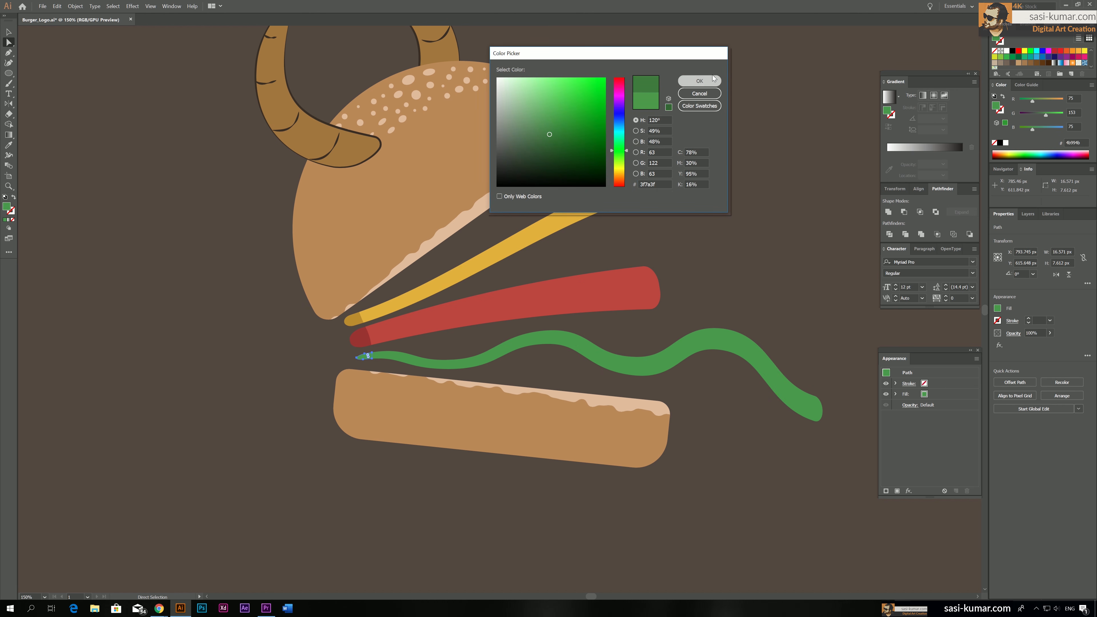
{"action": "left_click", "coordinate": [699, 81]}
Step: Shade the divided left pieces of both the upper and lower buns with the darker brown fill #9e724a, and deselect them
{"action": "left_click", "coordinate": [335, 287], "text": "shift"}
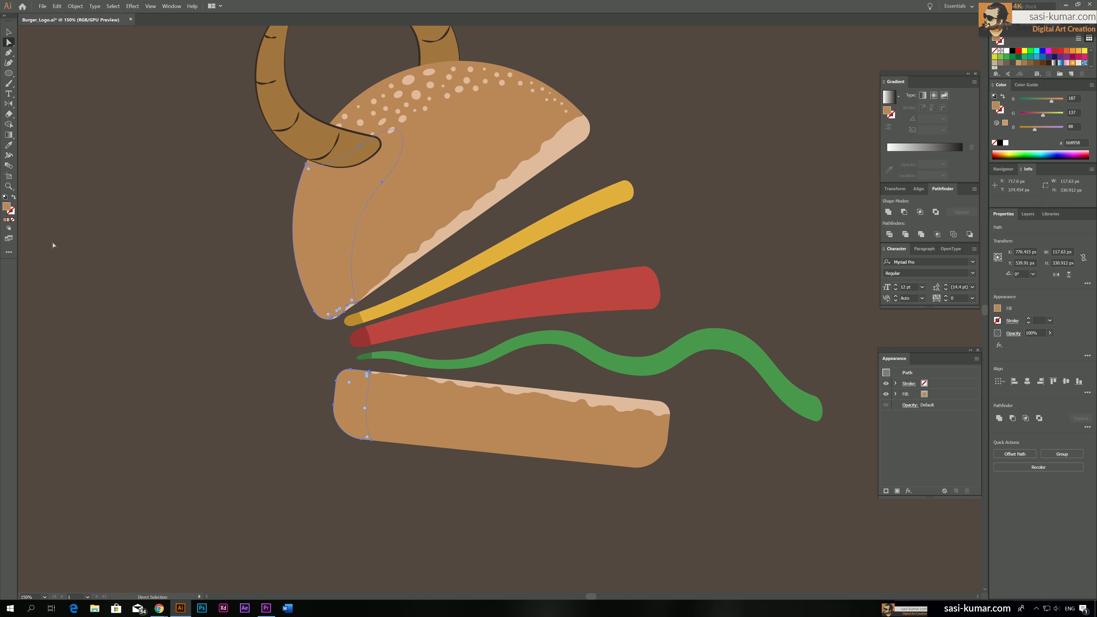
{"action": "double_click", "coordinate": [7, 208]}
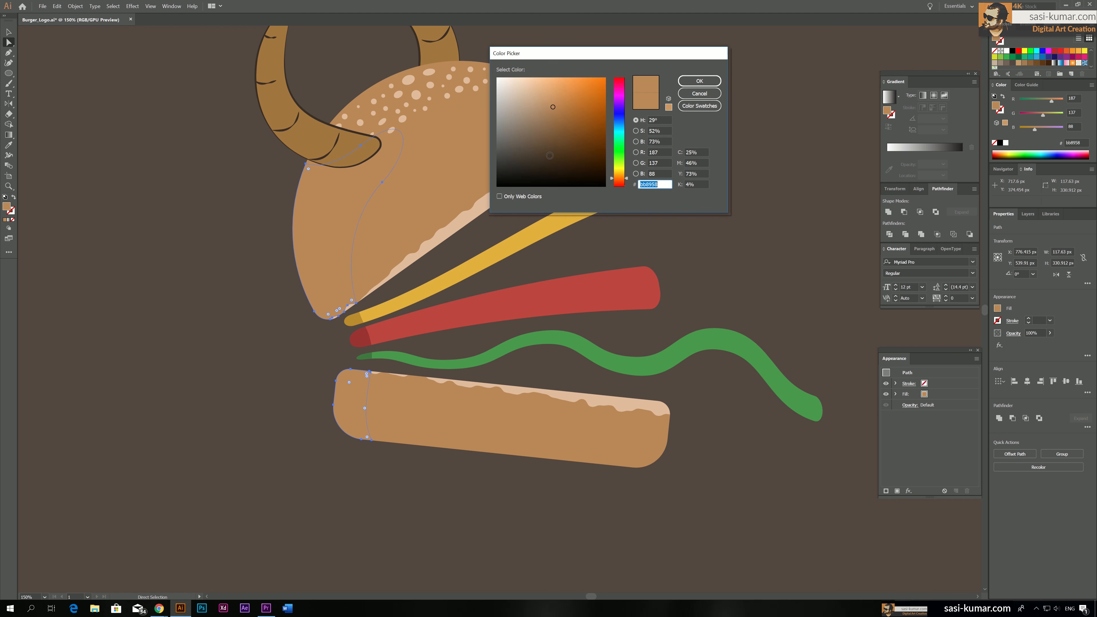
{"action": "left_click_drag", "start_coordinate": [551, 113], "coordinate": [554, 118]}
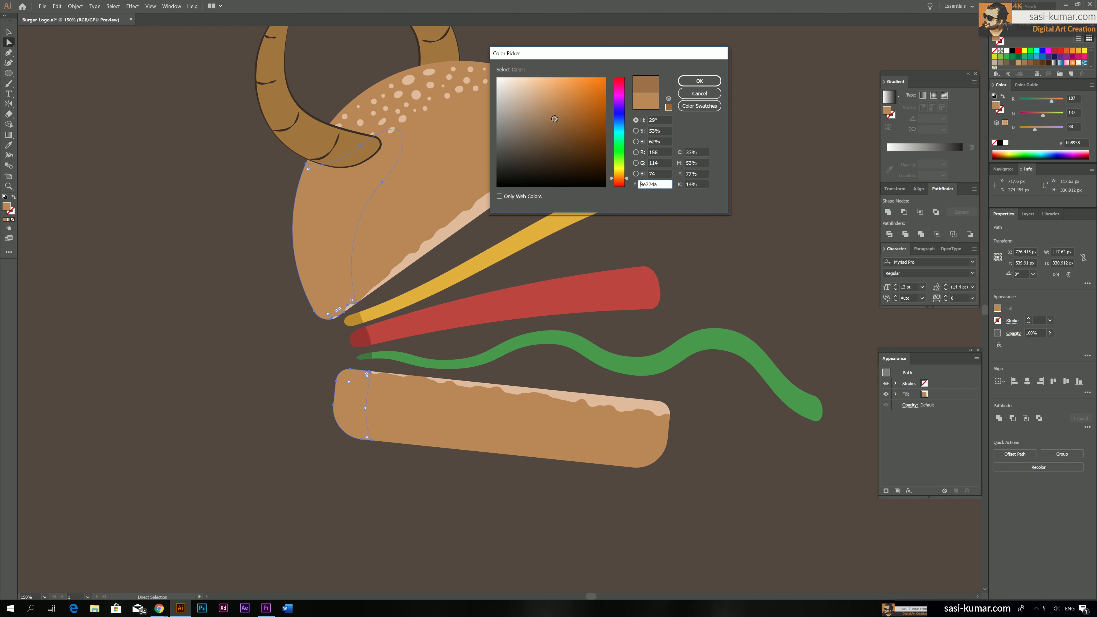
{"action": "left_click", "coordinate": [699, 80]}
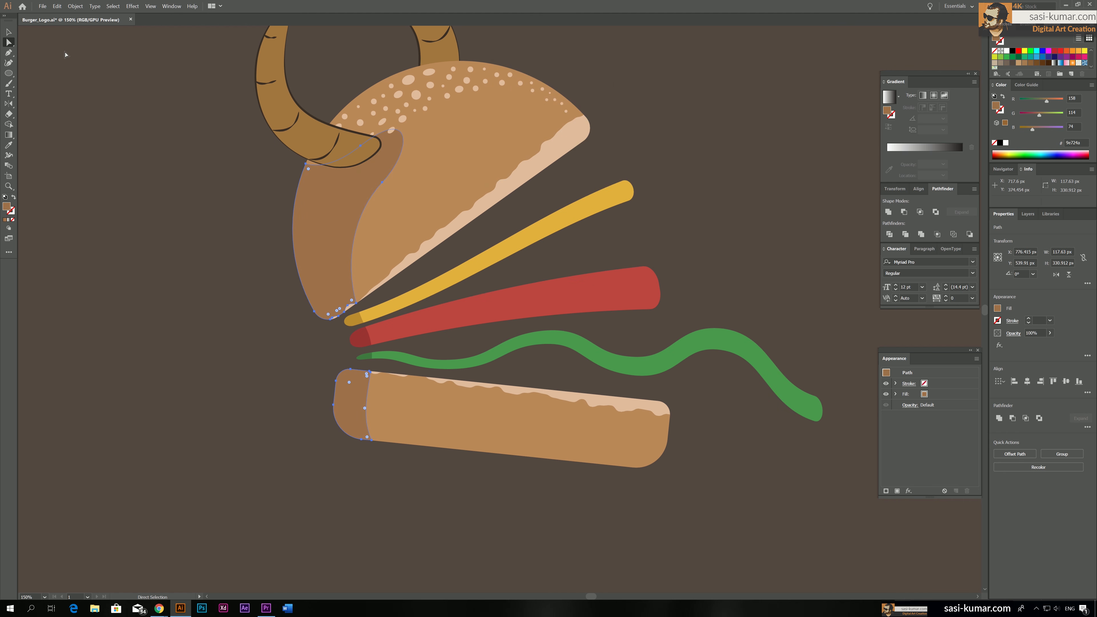
{"action": "key", "text": "v"}
{"action": "left_click", "coordinate": [115, 94]}
Step: Isolate the lower bun, send its divided bun shapes to the back behind the sesame spots, and exit isolation mode
{"action": "key", "text": "ctrl+minus"}
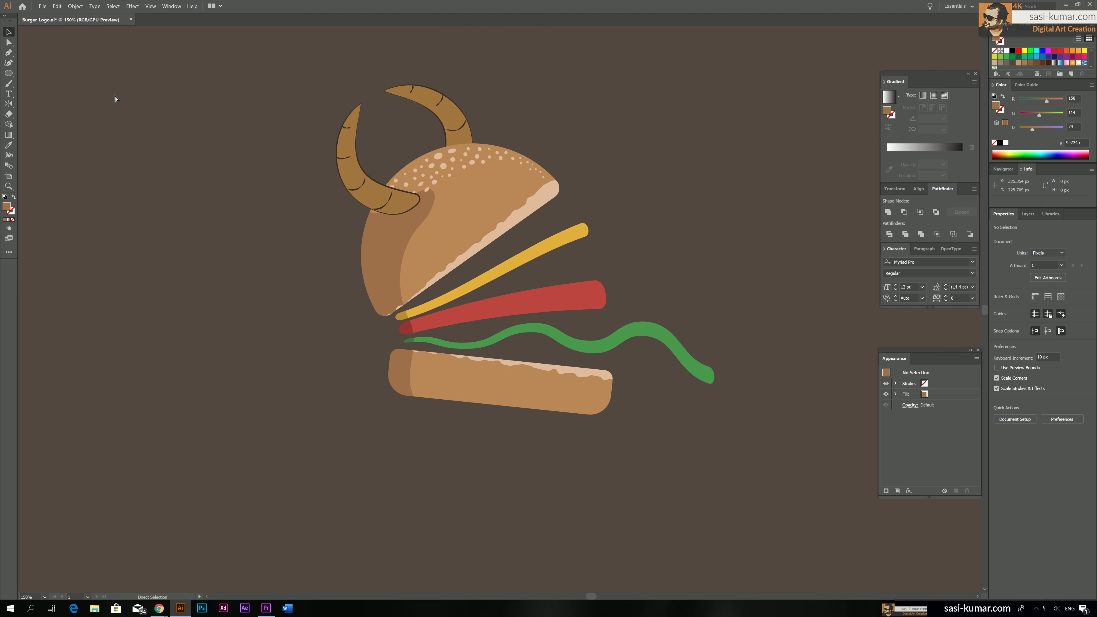
{"action": "key", "text": "ctrl+minus"}
{"action": "key", "text": "ctrl+minus"}
{"action": "key", "text": "ctrl+plus"}
{"action": "key", "text": "ctrl+plus"}
{"action": "left_click_drag", "start_coordinate": [693, 215], "coordinate": [678, 212]}
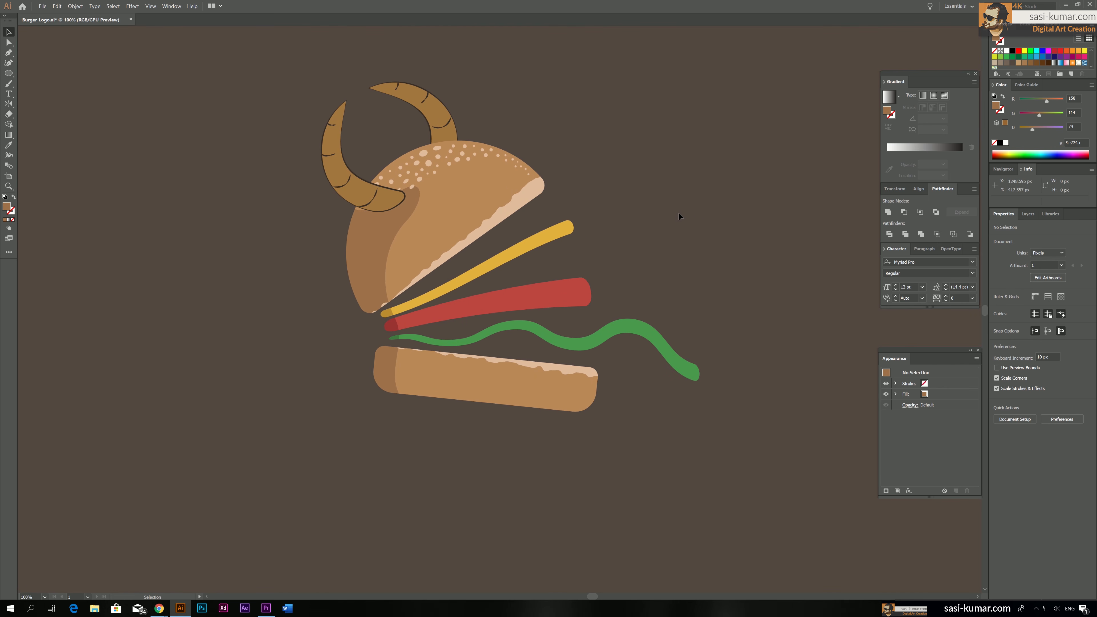
{"action": "left_click", "coordinate": [567, 391]}
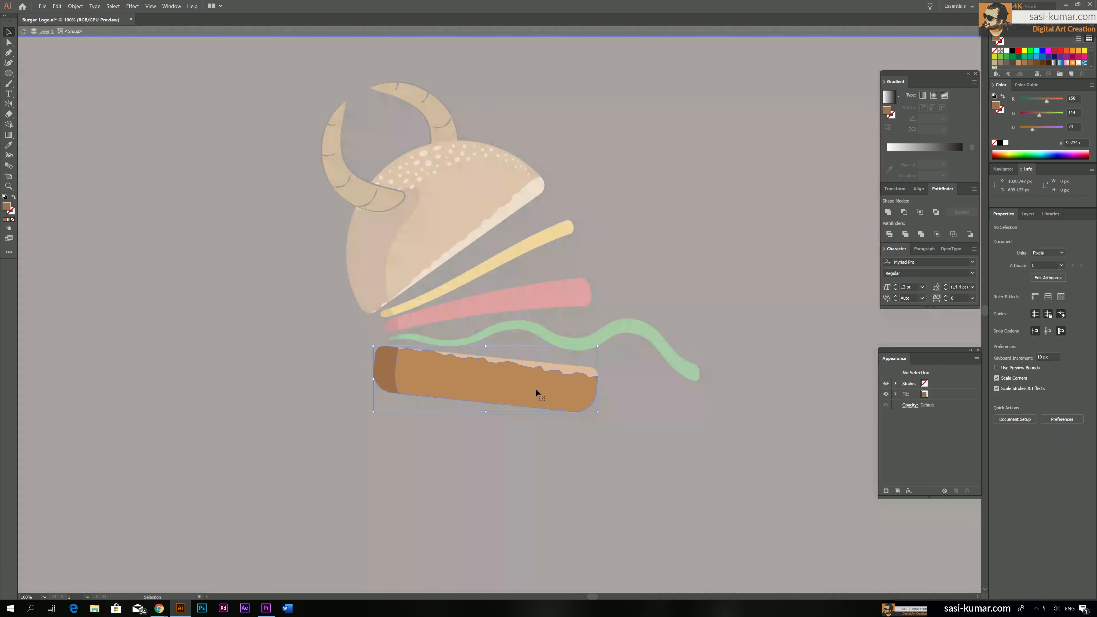
{"action": "double_click", "coordinate": [536, 388]}
{"action": "right_click", "coordinate": [536, 385]}
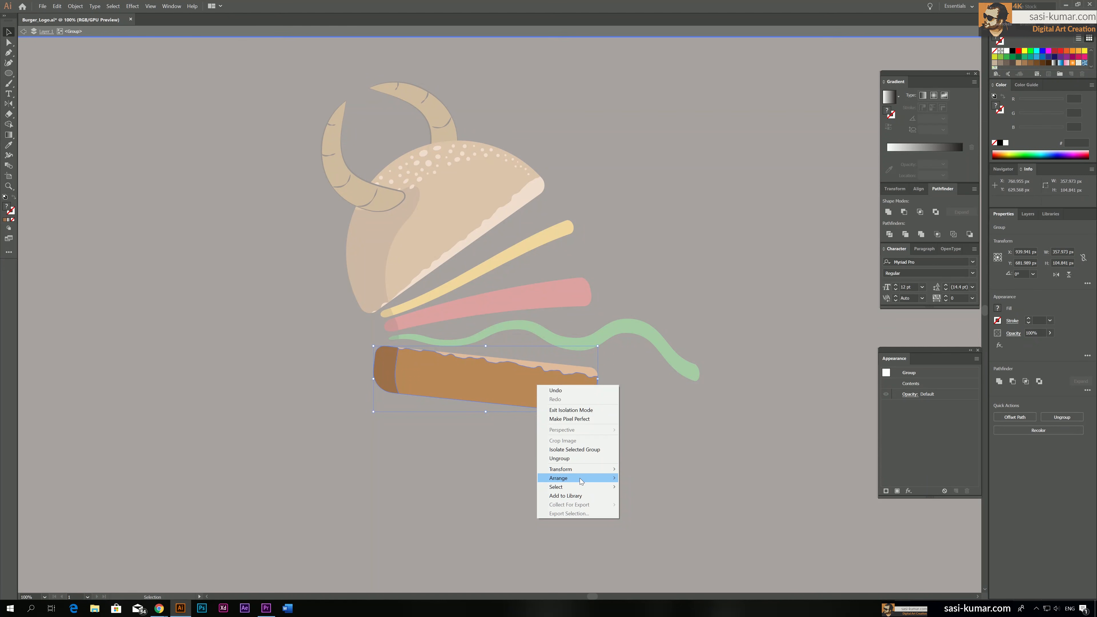
{"action": "mouse_move", "coordinate": [587, 477]}
{"action": "left_click", "coordinate": [637, 507]}
{"action": "left_click", "coordinate": [627, 436]}
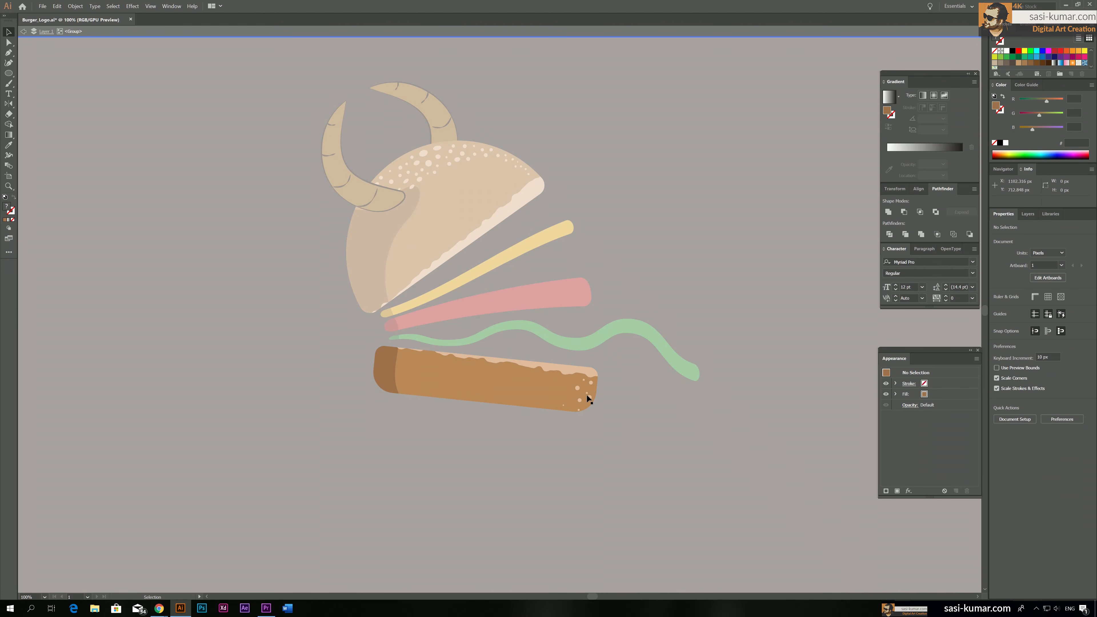
{"action": "double_click", "coordinate": [632, 404]}
{"action": "left_click_drag", "start_coordinate": [708, 261], "coordinate": [676, 255]}
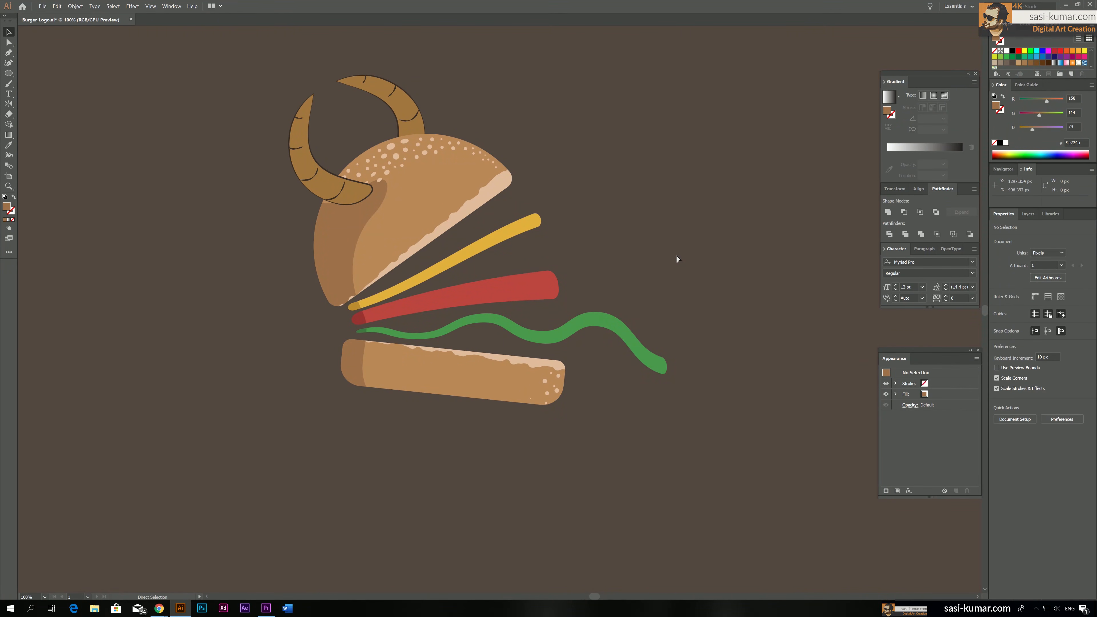
Step: Draw a 152 by 24 px bar with fully rounded ends in the empty area beyond the upper bun and cheese
{"action": "key", "text": "ctrl+equal"}
{"action": "key", "text": "ctrl+equal"}
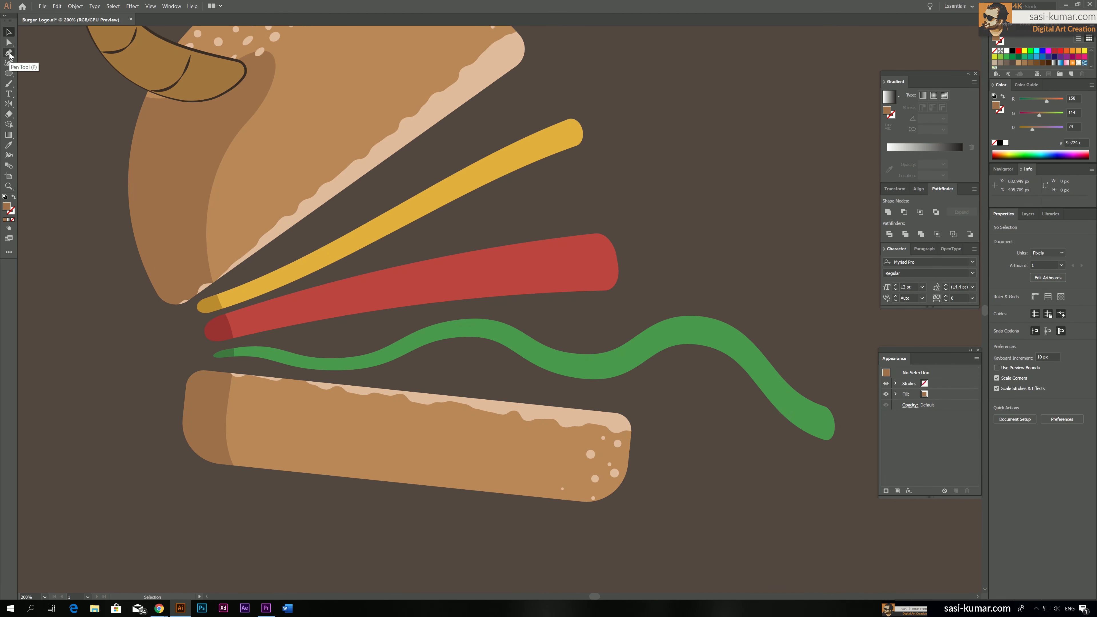
{"action": "left_click_drag", "start_coordinate": [11, 76], "coordinate": [31, 76]}
{"action": "mouse_move", "coordinate": [602, 100]}
{"action": "left_mouse_down"}
{"action": "mouse_move", "coordinate": [792, 129]}
{"action": "mouse_move", "coordinate": [779, 113]}
{"action": "mouse_move", "coordinate": [517, 107]}
{"action": "left_mouse_up"}
{"action": "key", "text": "a"}
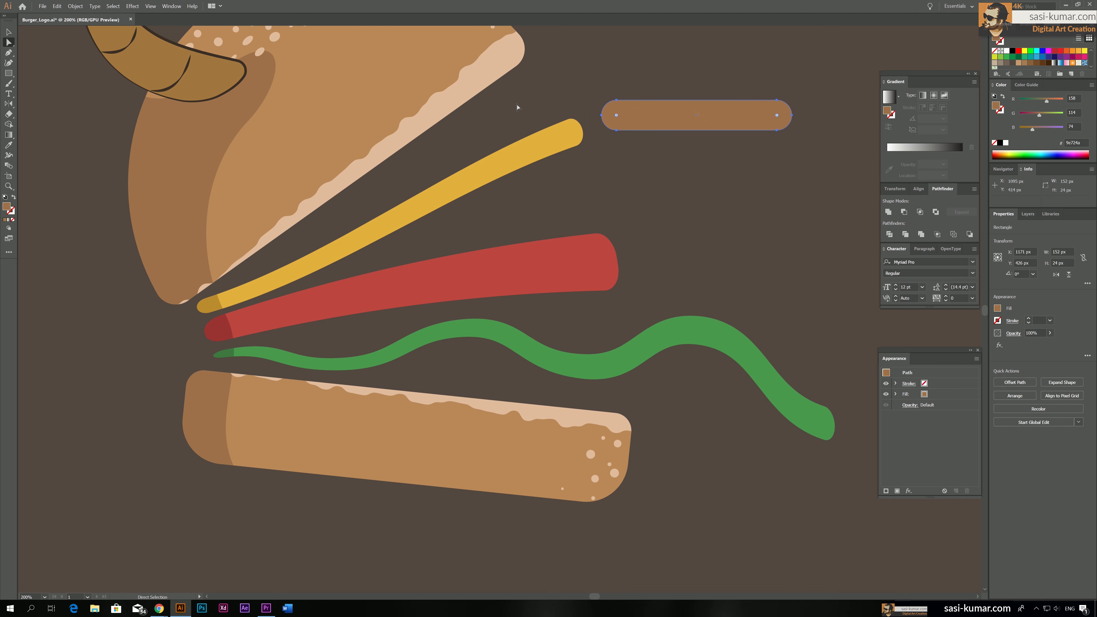
Step: Shorten and tilt the rounded bar along the cheese's upper right edge, and place a copy tilted 5° over the patty's upper right edge
{"action": "left_click", "coordinate": [9, 32]}
{"action": "left_click_drag", "start_coordinate": [790, 100], "coordinate": [569, 100]}
{"action": "left_click_drag", "start_coordinate": [531, 133], "coordinate": [607, 241]}
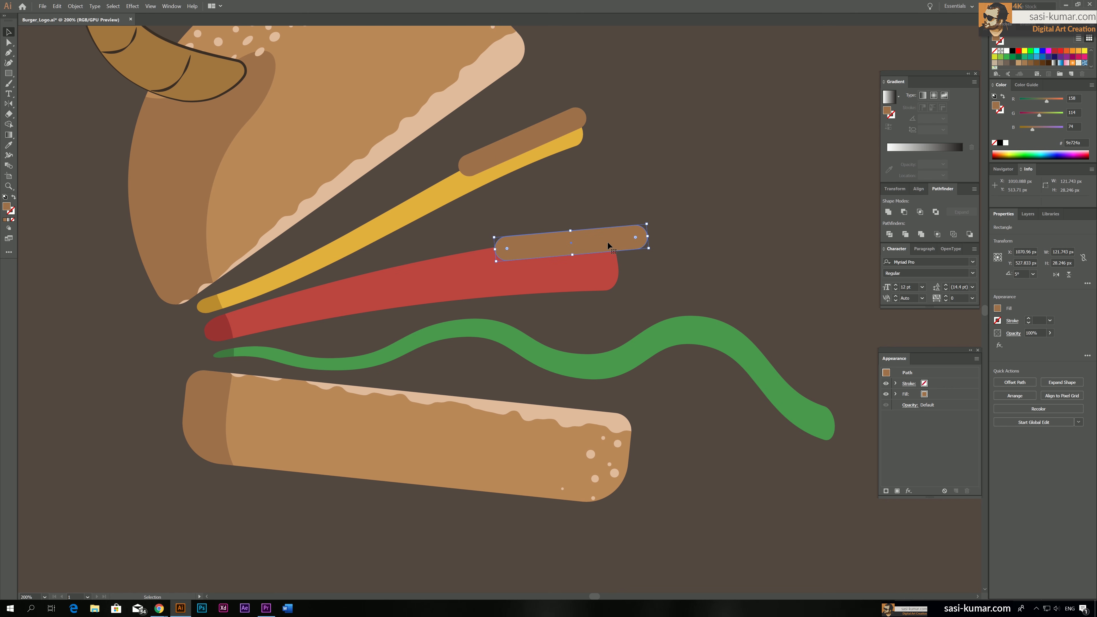
{"action": "left_click", "coordinate": [692, 226]}
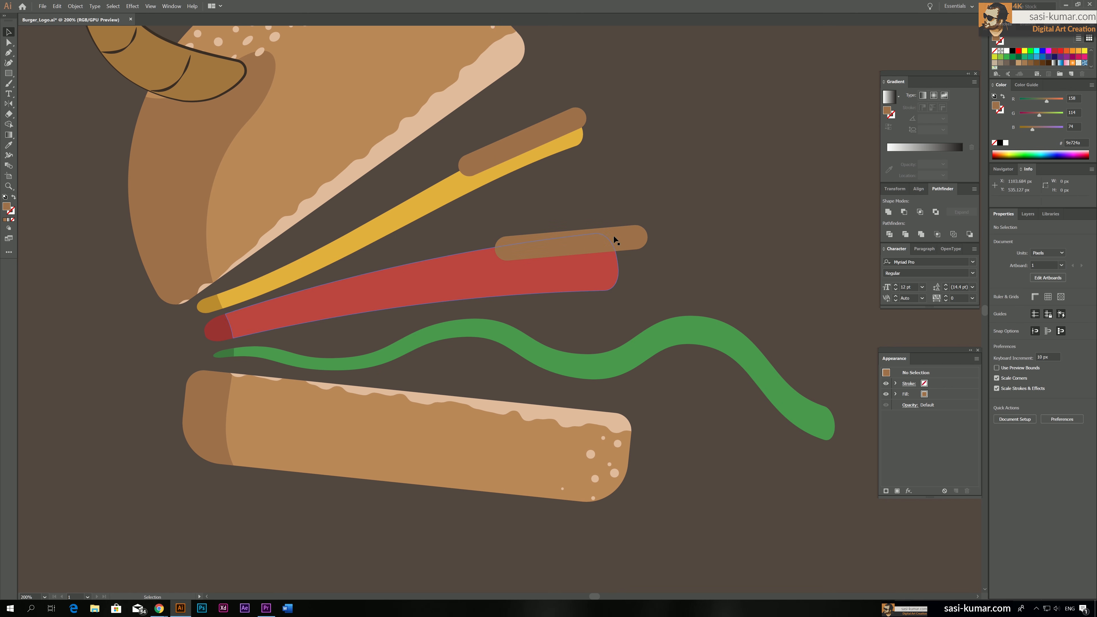
Step: Remove the fill from both rounded bars lying over the cheese and the patty
{"action": "left_click", "coordinate": [613, 235]}
{"action": "left_click", "coordinate": [572, 128], "text": "shift"}
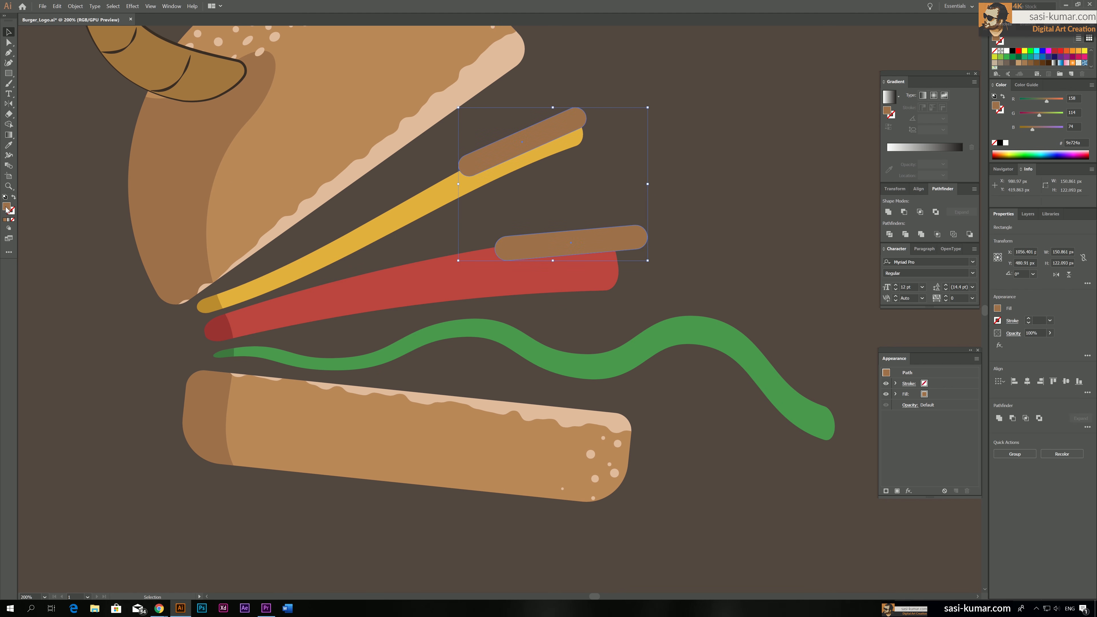
{"action": "left_click", "coordinate": [12, 220]}
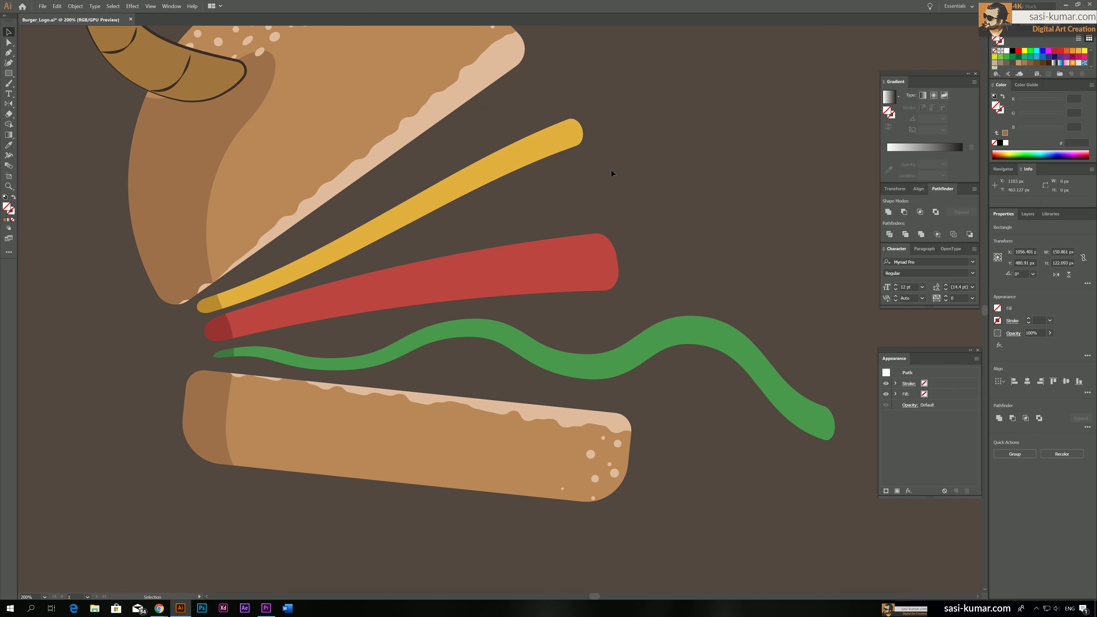
Step: Divide the cheese strip along its unfilled rounded bar and clear the leftover piece outside the strip
{"action": "left_click_drag", "start_coordinate": [611, 169], "coordinate": [558, 101]}
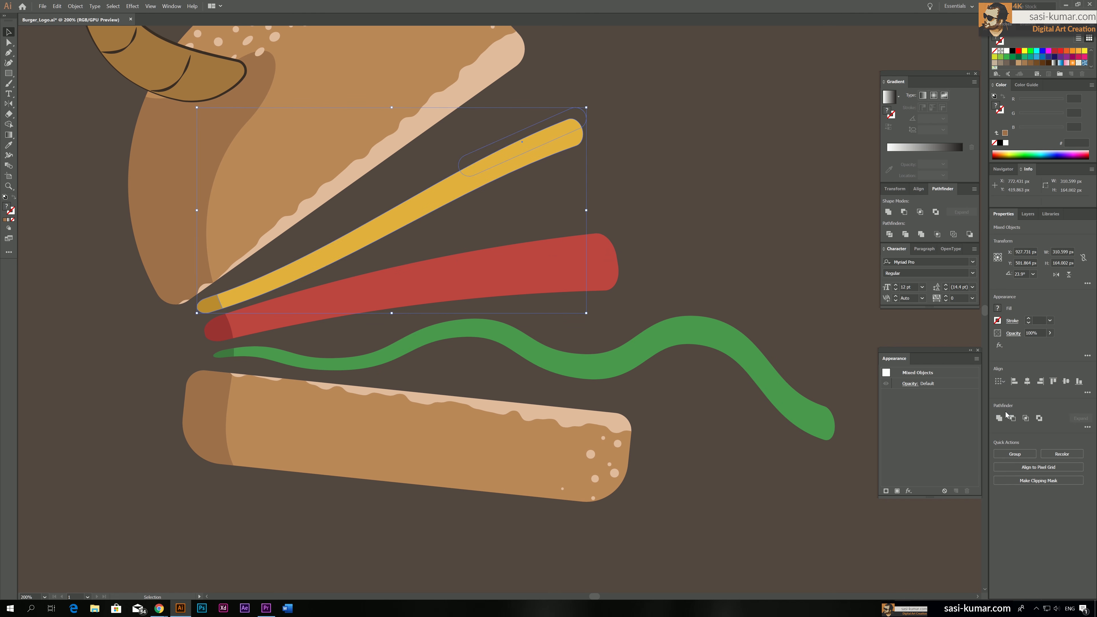
{"action": "left_click", "coordinate": [1087, 393]}
{"action": "left_click", "coordinate": [1014, 453]}
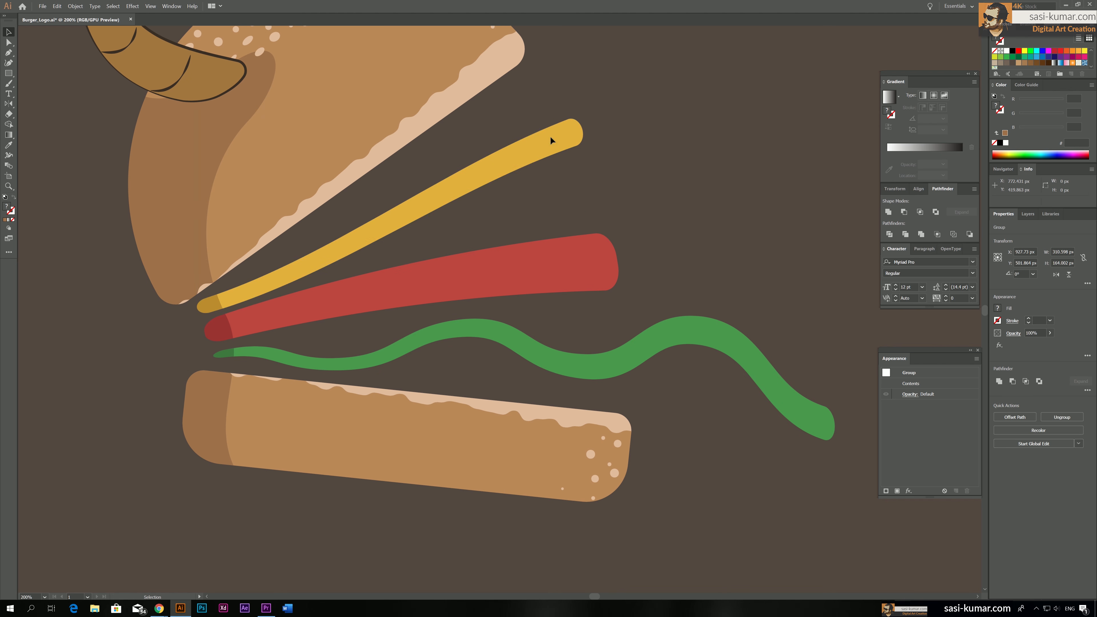
{"action": "left_click", "coordinate": [556, 124]}
{"action": "left_click", "coordinate": [558, 111]}
{"action": "left_click", "coordinate": [561, 121]}
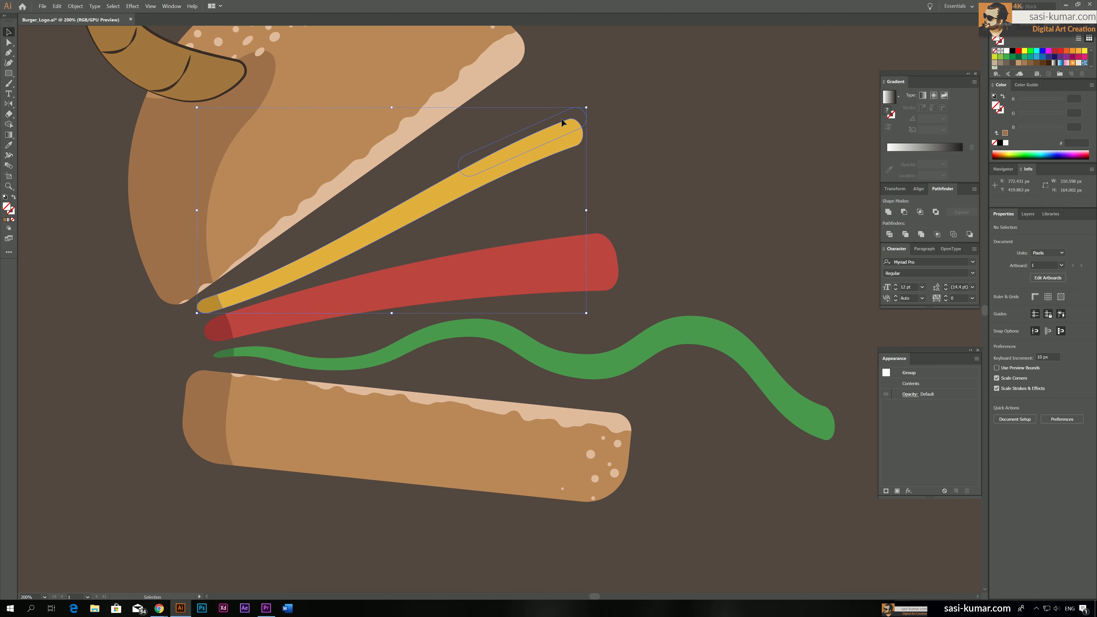
{"action": "left_click", "coordinate": [582, 111]}
{"action": "left_click", "coordinate": [584, 115]}
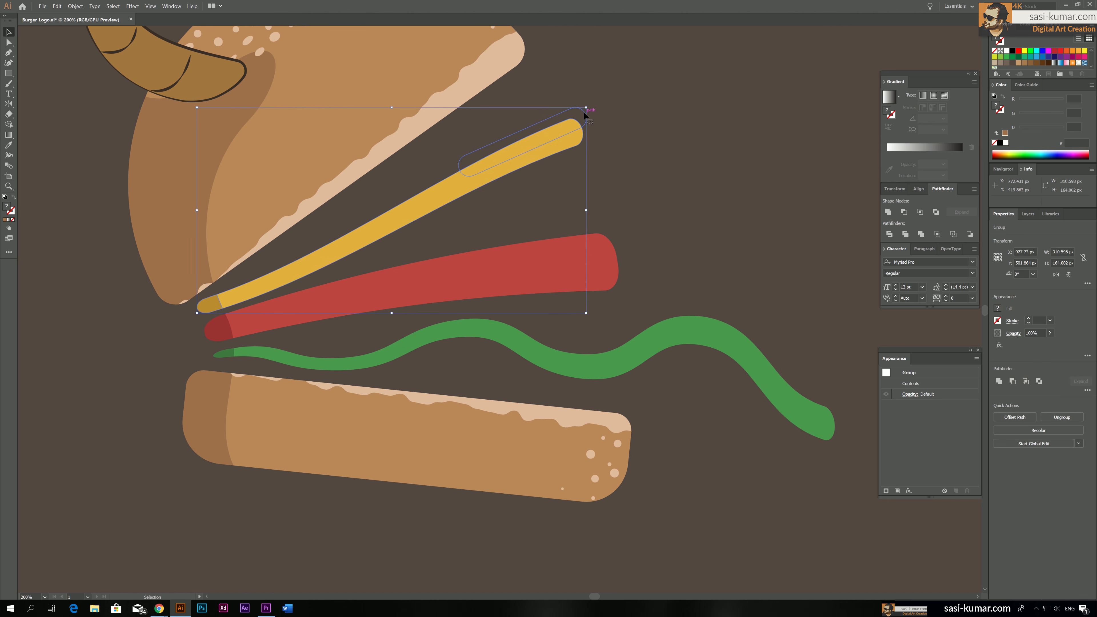
{"action": "double_click", "coordinate": [583, 111]}
{"action": "double_click", "coordinate": [625, 169]}
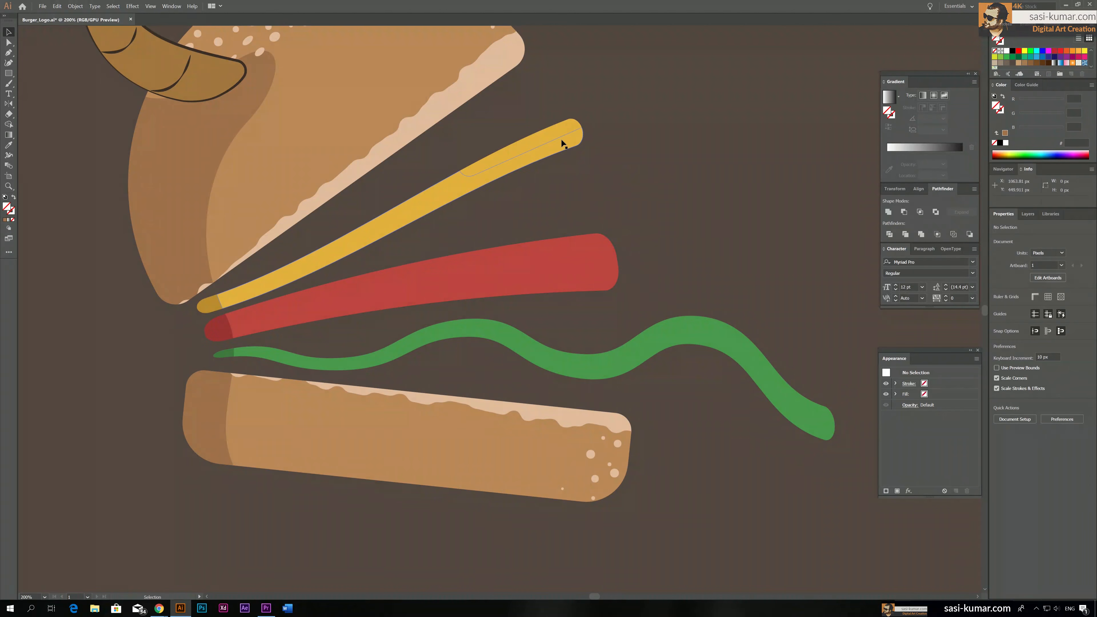
Step: Divide the patty along the unfilled rounded bar over its upper right edge
{"action": "left_click", "coordinate": [595, 257]}
{"action": "left_click", "coordinate": [605, 232]}
{"action": "left_click", "coordinate": [600, 251]}
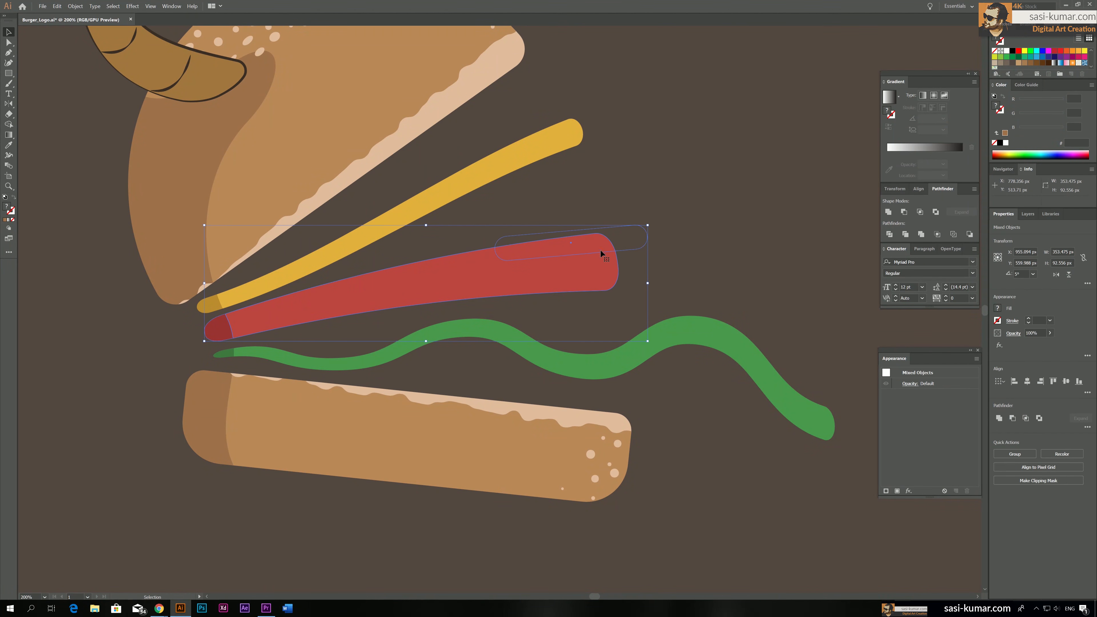
{"action": "double_click", "coordinate": [579, 258]}
{"action": "double_click", "coordinate": [709, 228]}
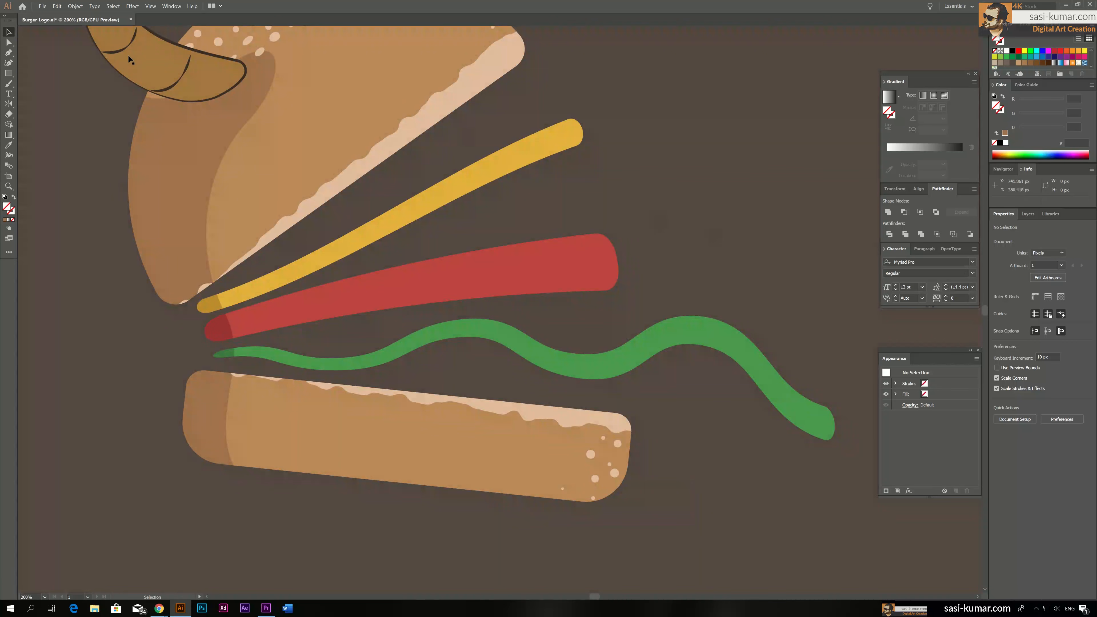
Step: Fill the cheese's divided upper right piece with the lighter yellow #f2c453 sampled from the cheese of the original burger beside the artboard
{"action": "left_click", "coordinate": [9, 43]}
{"action": "left_click", "coordinate": [572, 125]}
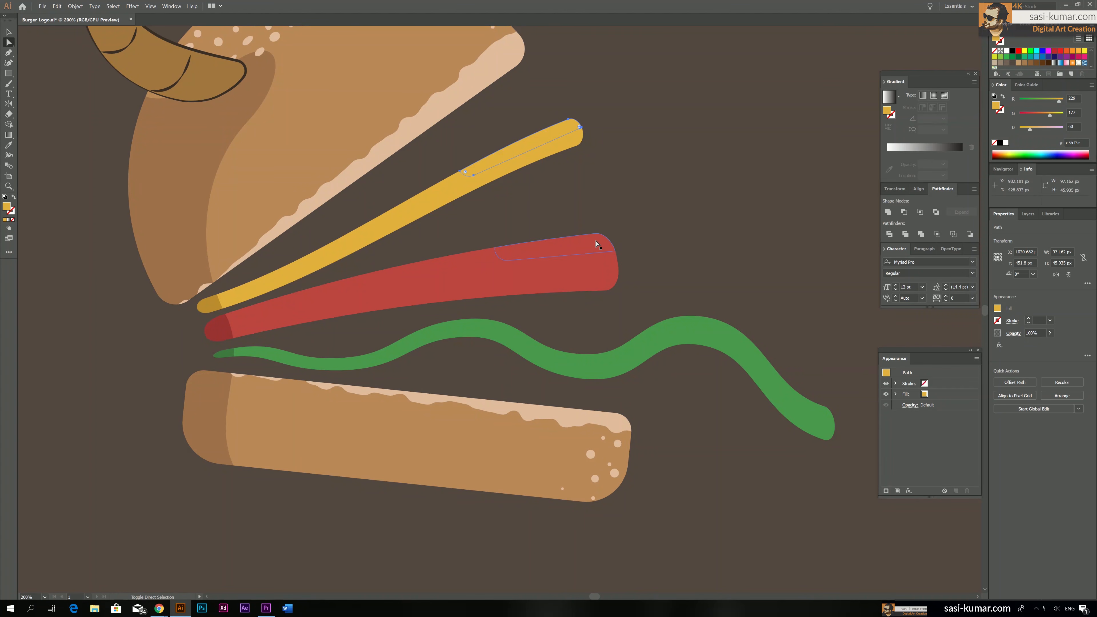
{"action": "left_click", "coordinate": [596, 243], "text": "shift"}
{"action": "key", "text": "ctrl+minus"}
{"action": "key", "text": "ctrl+minus"}
{"action": "key", "text": "ctrl+minus"}
{"action": "key", "text": "ctrl+minus"}
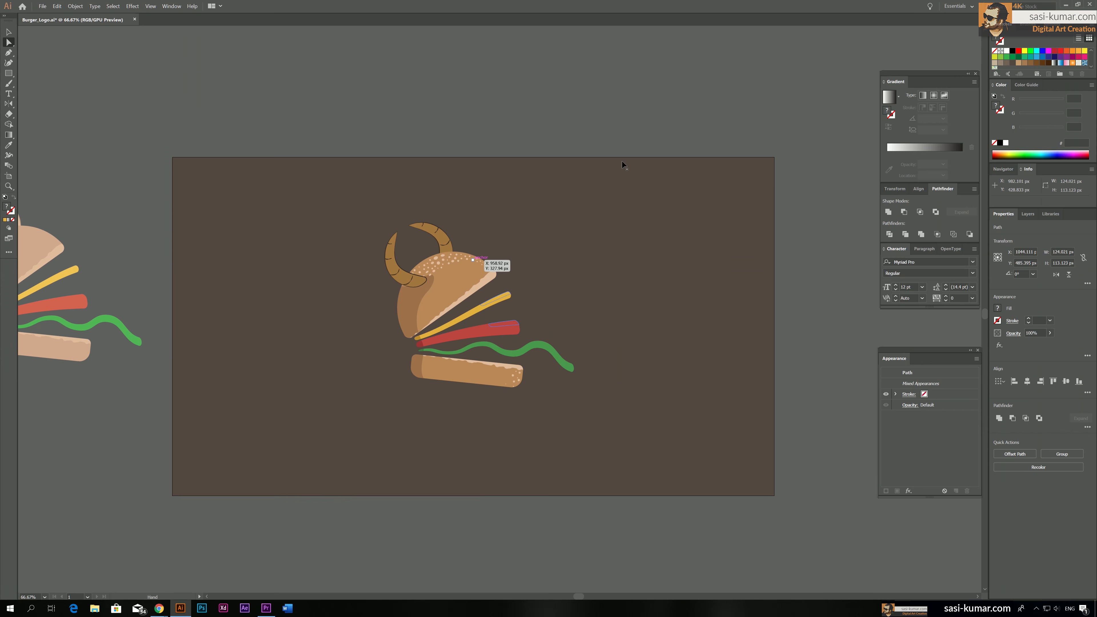
{"action": "left_click_drag", "start_coordinate": [137, 280], "coordinate": [195, 277]}
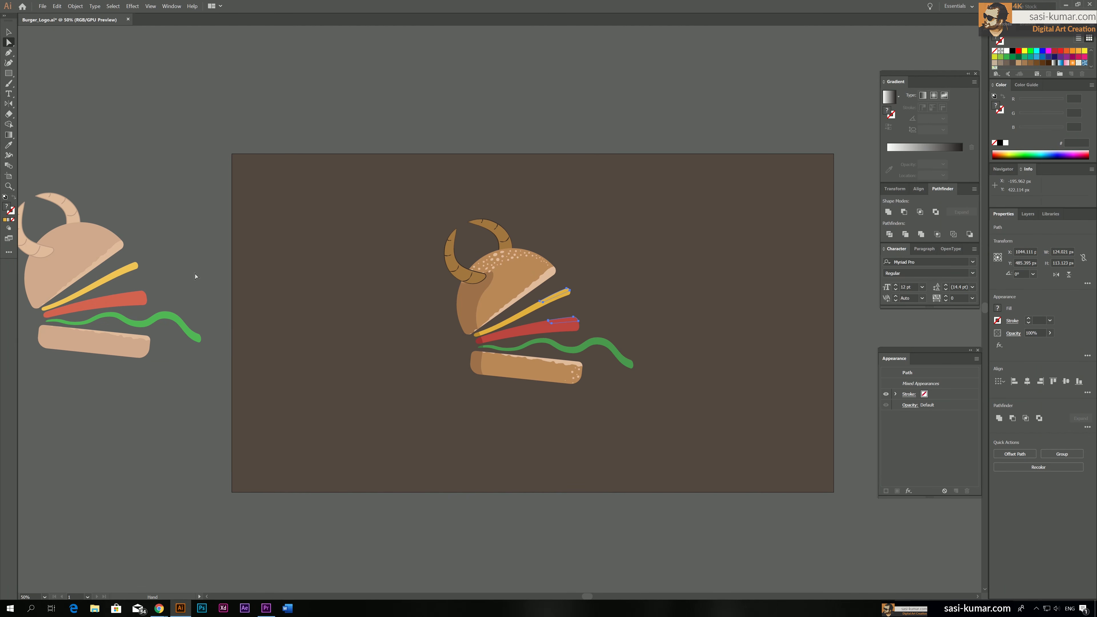
{"action": "left_click", "coordinate": [592, 325]}
{"action": "left_click", "coordinate": [558, 291]}
{"action": "key", "text": "i"}
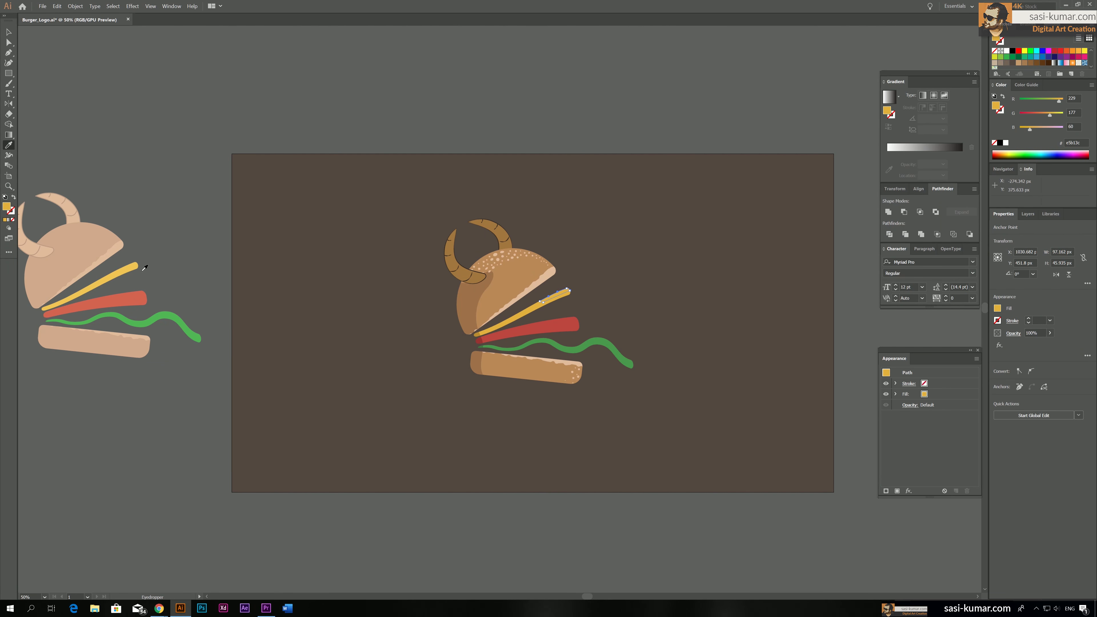
{"action": "left_click", "coordinate": [125, 265]}
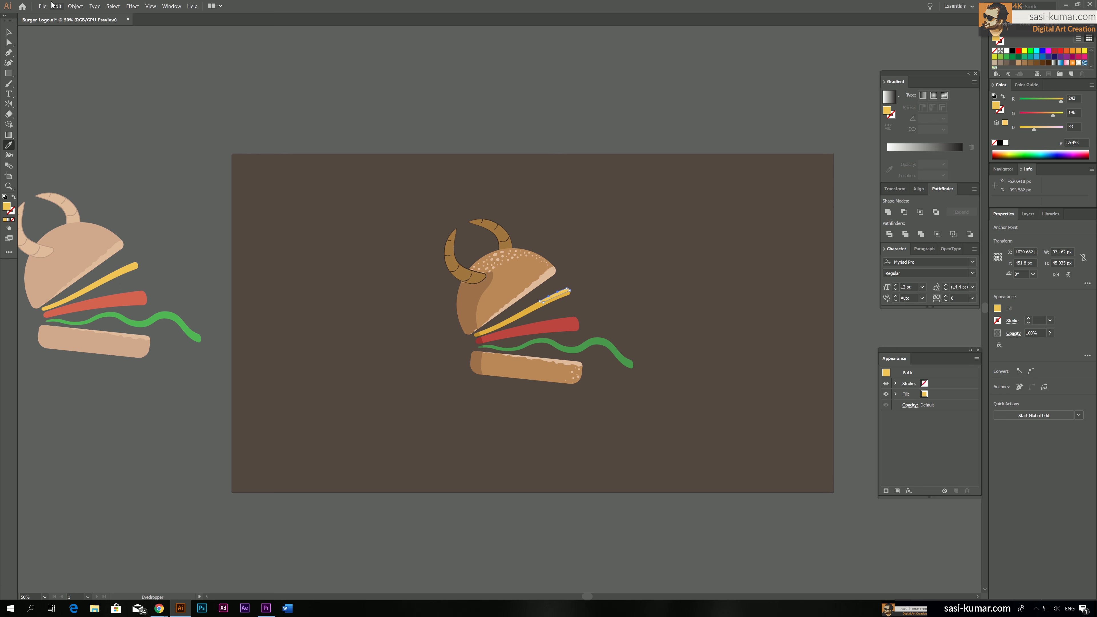
Step: Fill the patty's divided upper right piece with the lighter red #d66350 sampled from the original burger's patty, and deselect it
{"action": "left_click", "coordinate": [11, 42]}
{"action": "left_click", "coordinate": [575, 68]}
{"action": "left_click", "coordinate": [559, 323]}
{"action": "key", "text": "i"}
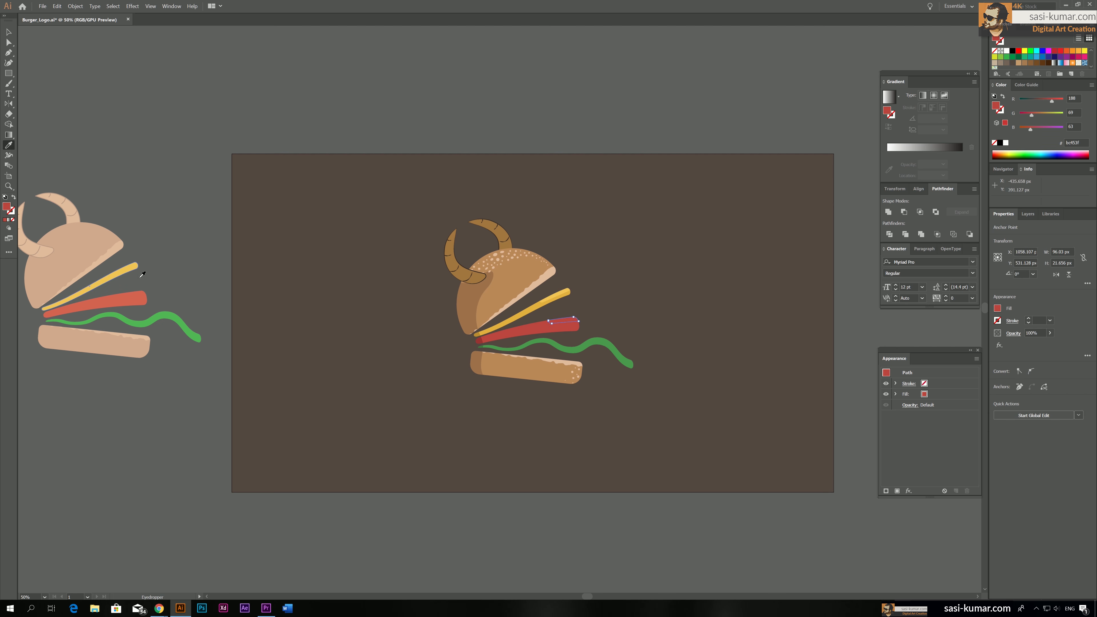
{"action": "left_click", "coordinate": [136, 293]}
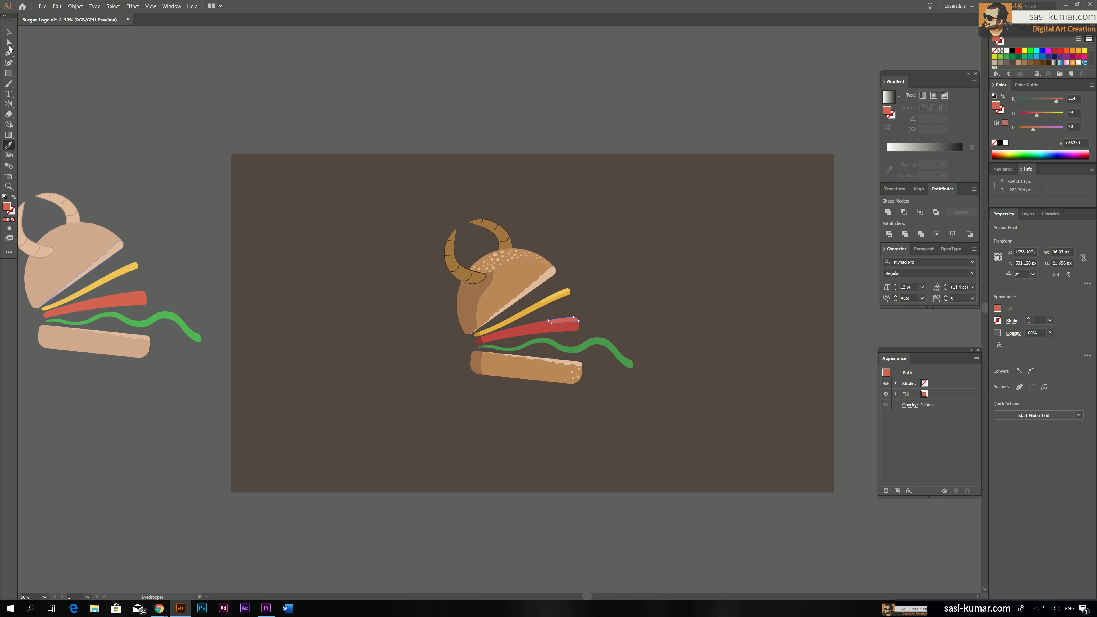
{"action": "left_click", "coordinate": [8, 32]}
{"action": "left_click", "coordinate": [457, 58]}
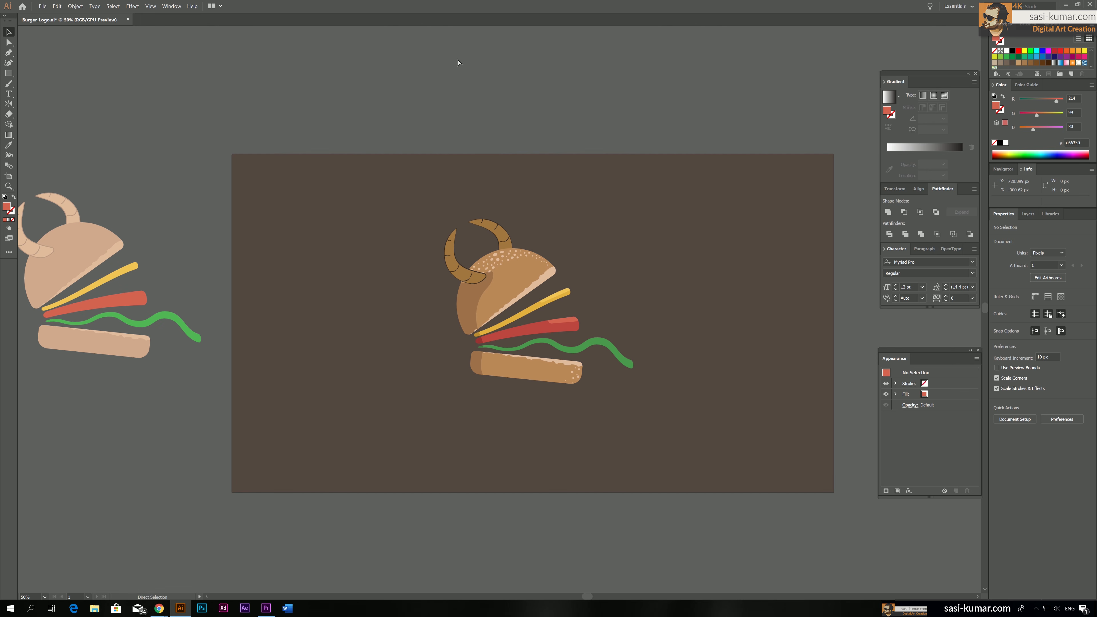
Step: Draw an open wavy path about 194 by 65 px with the Pen tool, following the curves of the lettuce strip's right half
{"action": "key", "text": "ctrl+plus"}
{"action": "key", "text": "ctrl+plus"}
{"action": "key", "text": "ctrl+plus"}
{"action": "left_click_drag", "start_coordinate": [818, 264], "coordinate": [582, 174]}
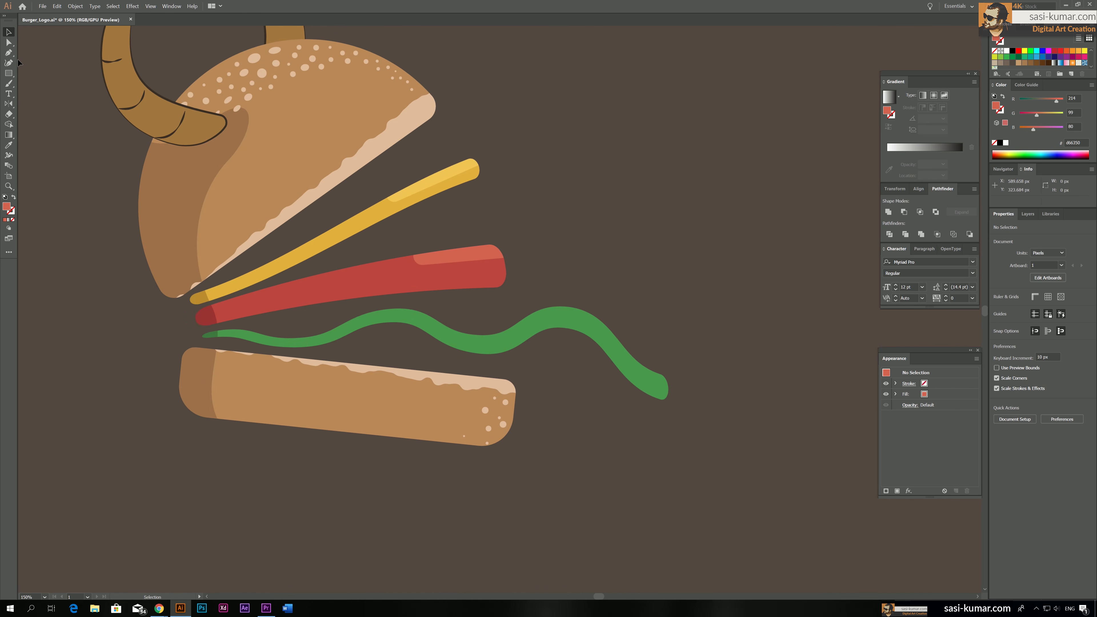
{"action": "left_click", "coordinate": [8, 52]}
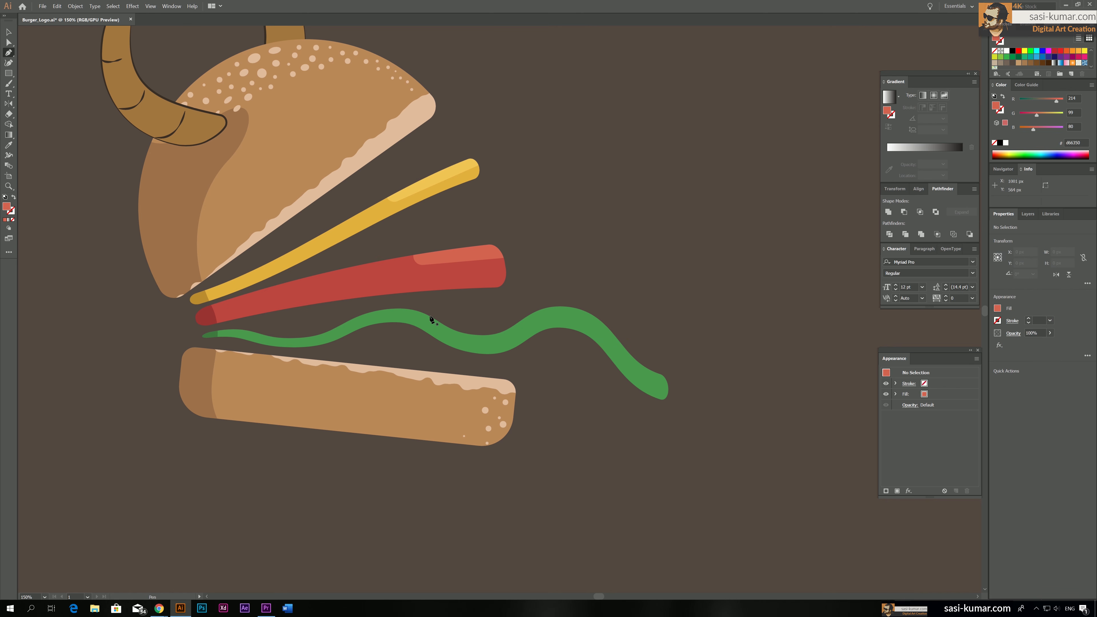
{"action": "left_click", "coordinate": [421, 307]}
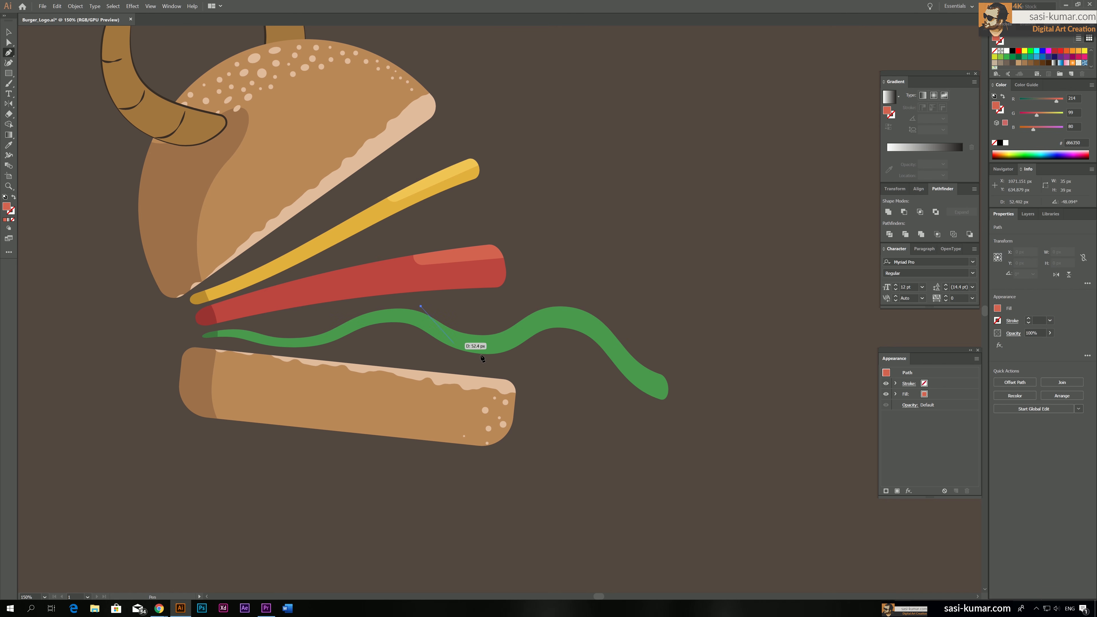
{"action": "left_click_drag", "start_coordinate": [478, 345], "coordinate": [600, 353]}
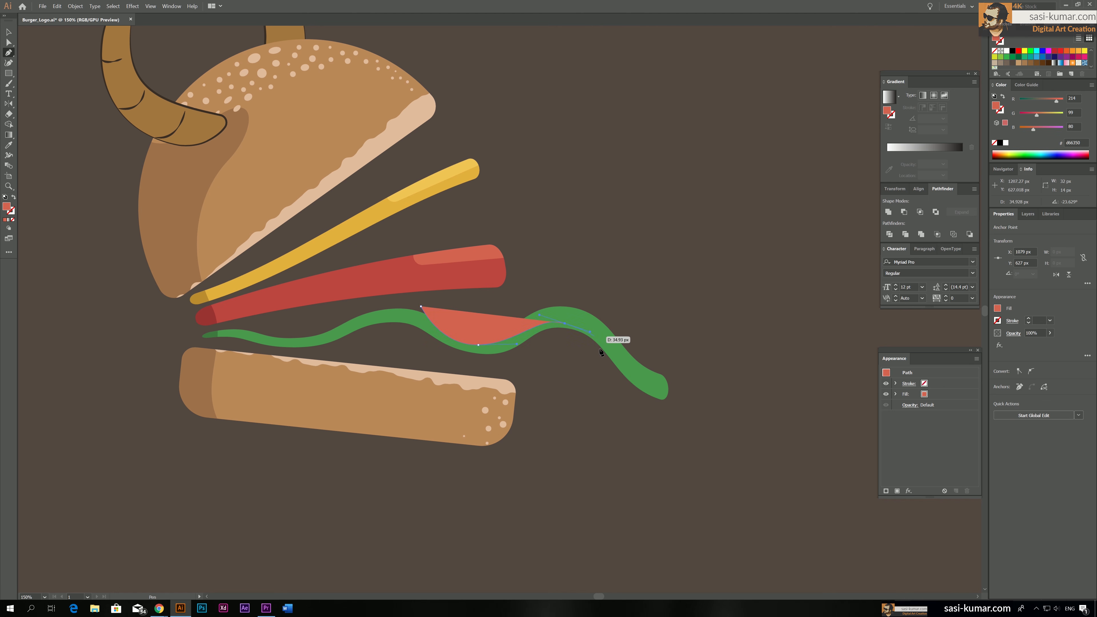
{"action": "left_click", "coordinate": [602, 368]}
{"action": "key", "text": "Escape"}
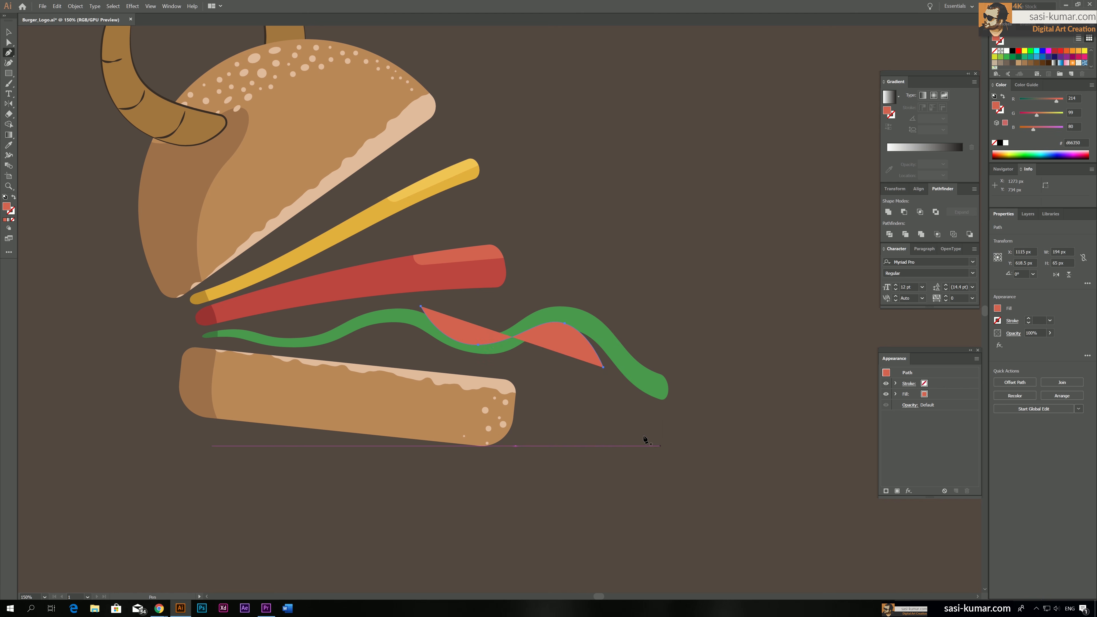
Step: Remove the fill from the wavy path and divide the lettuce strip along it
{"action": "left_click", "coordinate": [9, 31]}
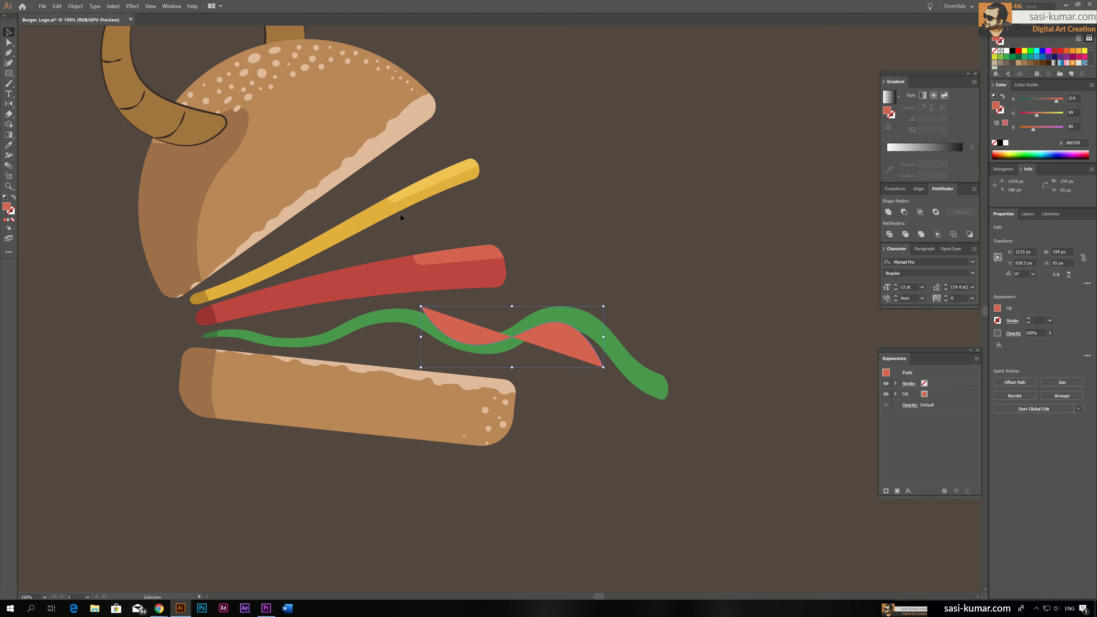
{"action": "left_click", "coordinate": [13, 220]}
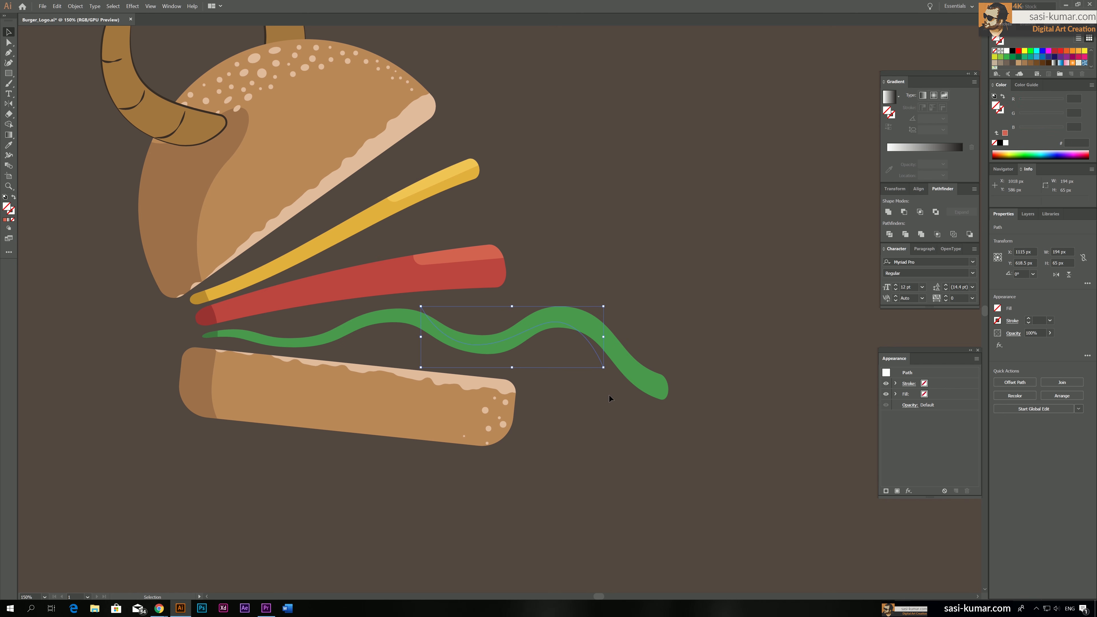
{"action": "left_click", "coordinate": [639, 365], "text": "shift"}
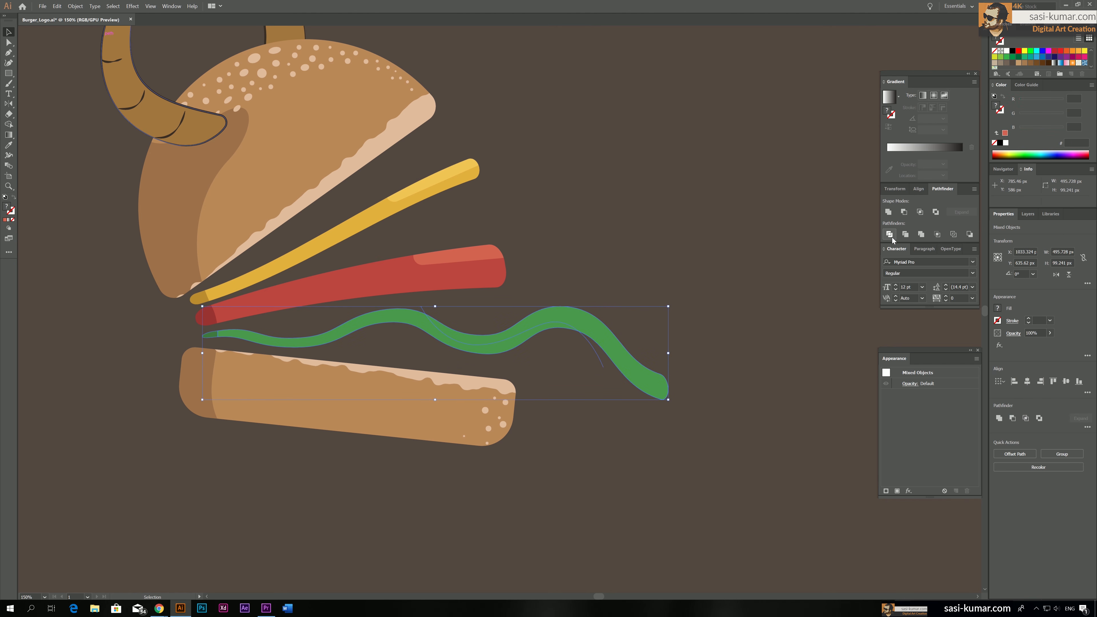
{"action": "key", "text": "ctrl+g"}
{"action": "left_click", "coordinate": [459, 245]}
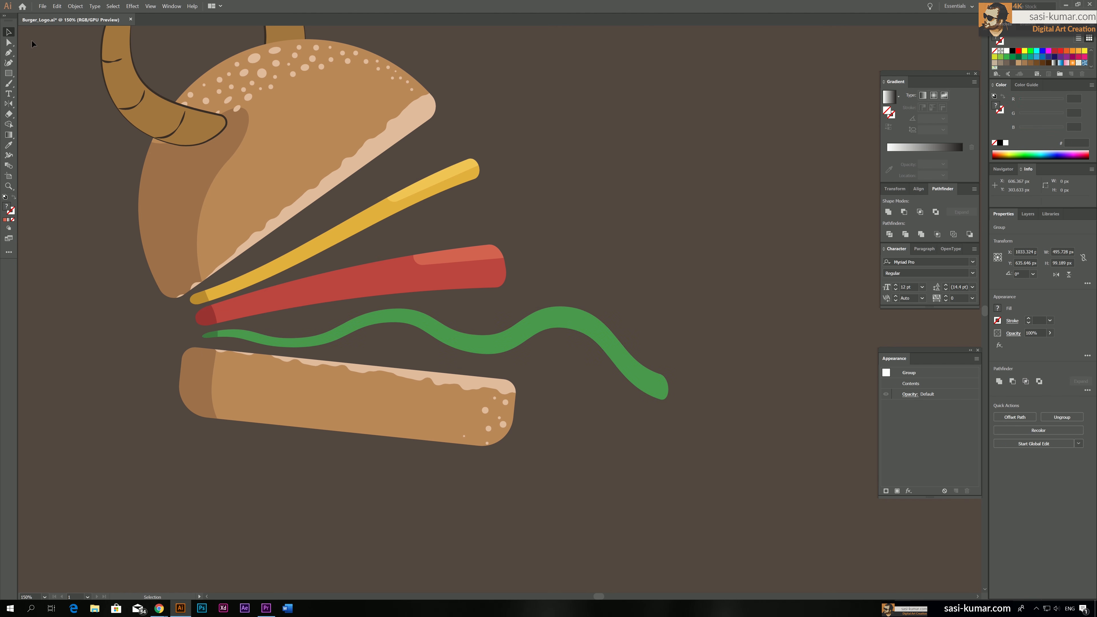
Step: Fill the lettuce's divided upper right piece with the lighter green #53b753 sampled from the original burger's lettuce, and deselect it
{"action": "left_click", "coordinate": [9, 42]}
{"action": "left_click", "coordinate": [576, 316]}
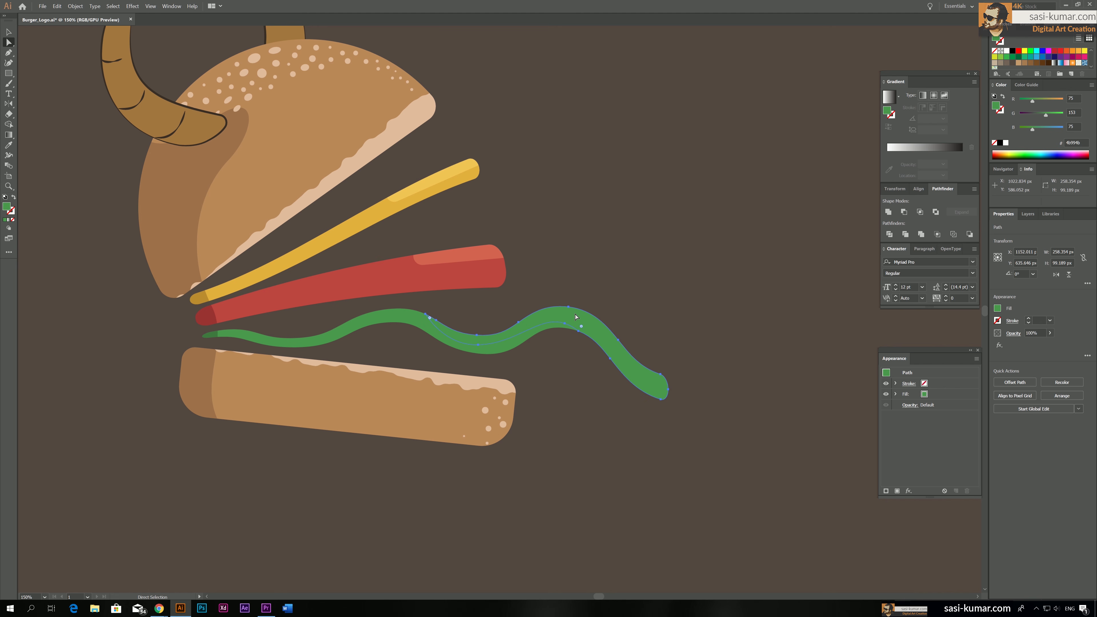
{"action": "key", "text": "ctrl+minus"}
{"action": "key", "text": "ctrl+minus"}
{"action": "key", "text": "ctrl+minus"}
{"action": "left_click_drag", "start_coordinate": [364, 343], "coordinate": [480, 345]}
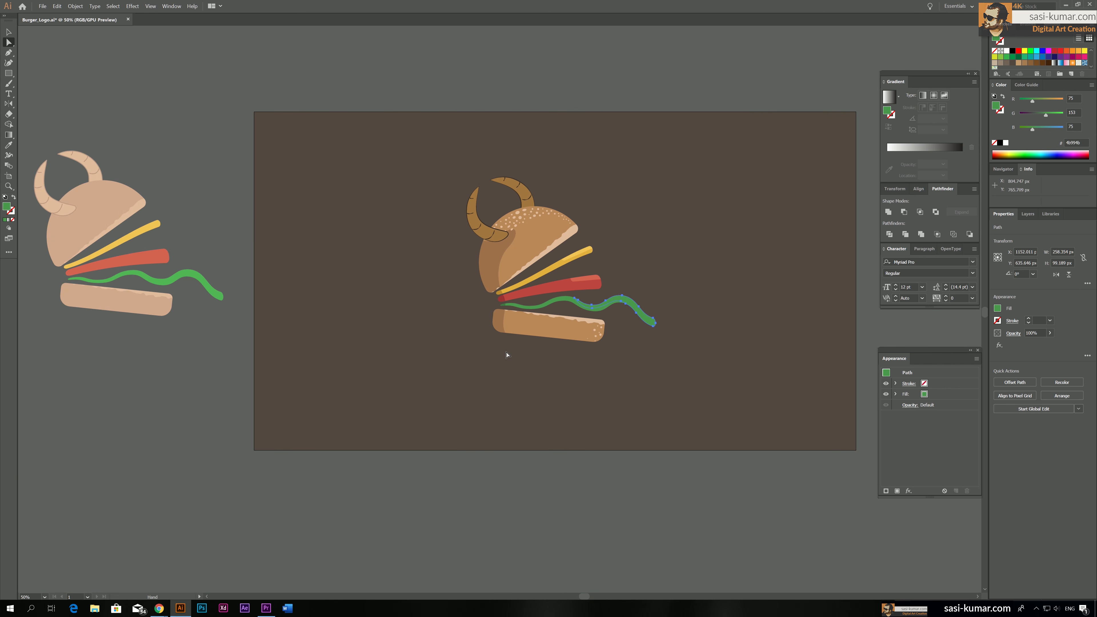
{"action": "key", "text": "i"}
{"action": "left_click", "coordinate": [201, 276]}
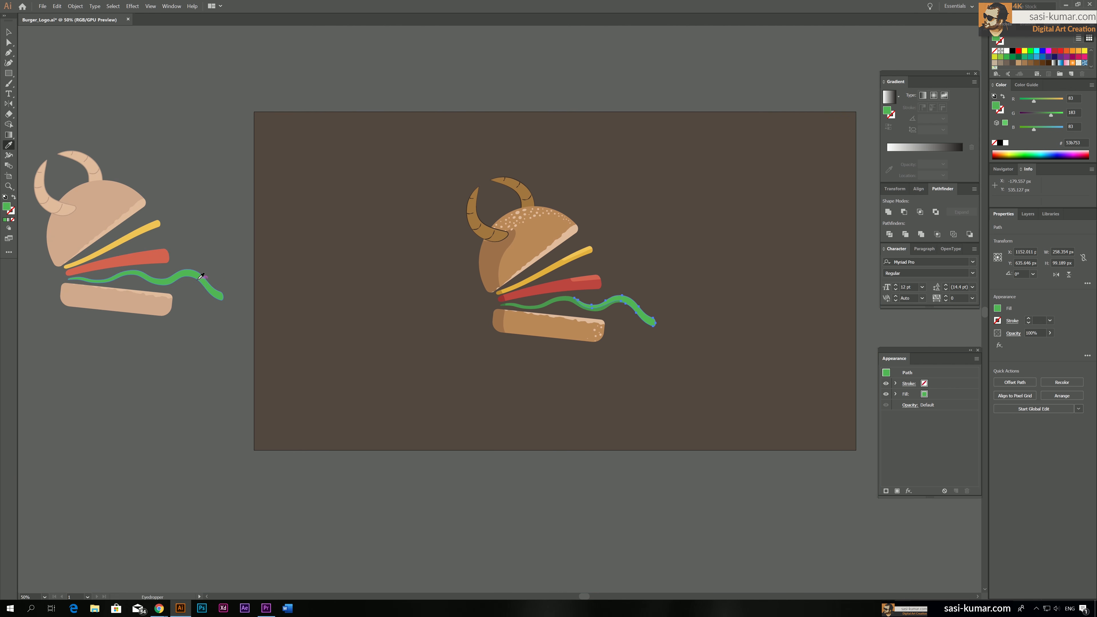
{"action": "left_click", "coordinate": [9, 32]}
{"action": "left_click", "coordinate": [630, 85]}
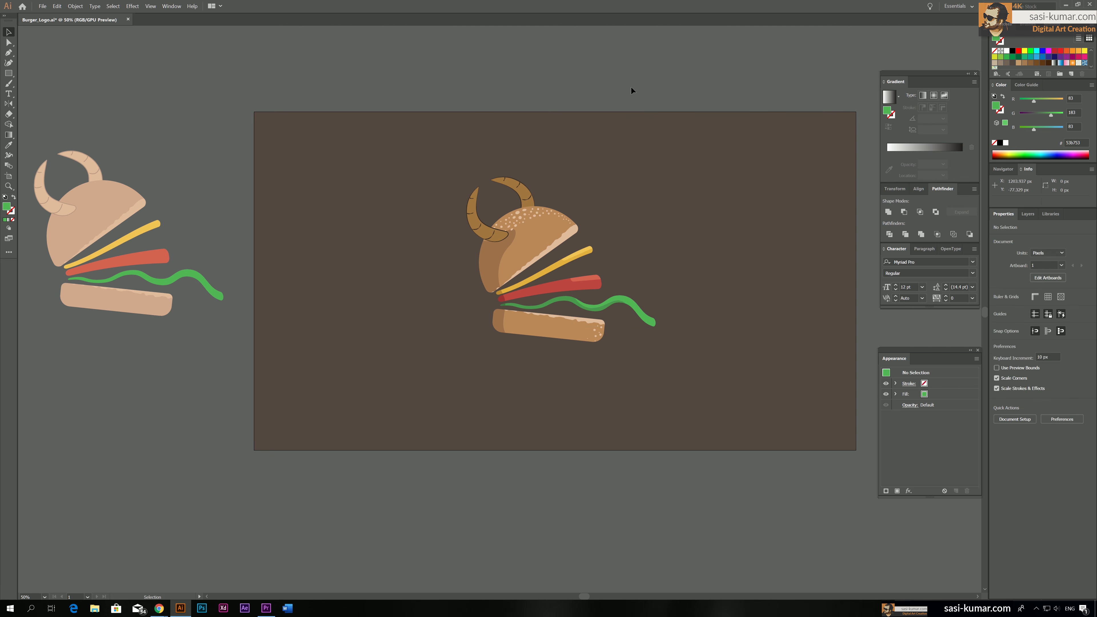
Step: Isolate the left horn's base shape, duplicate it up and to the right, and enlarge the duplicate to about 142 by 189 px
{"action": "key", "text": "ctrl+1"}
{"action": "left_click_drag", "start_coordinate": [647, 139], "coordinate": [601, 172]}
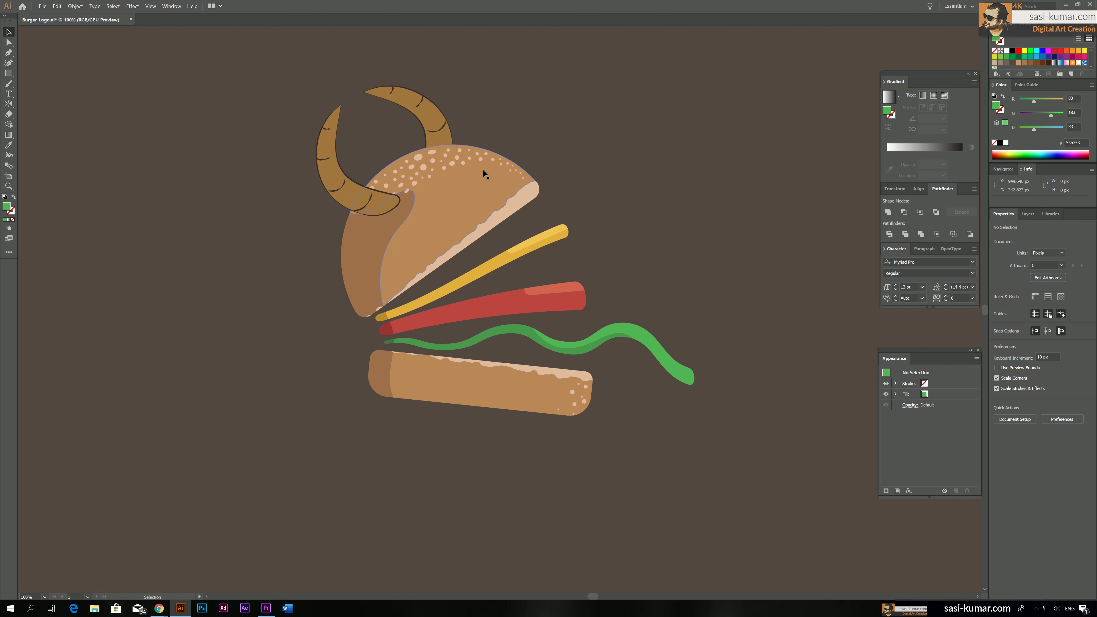
{"action": "double_click", "coordinate": [335, 174]}
{"action": "double_click", "coordinate": [335, 174]}
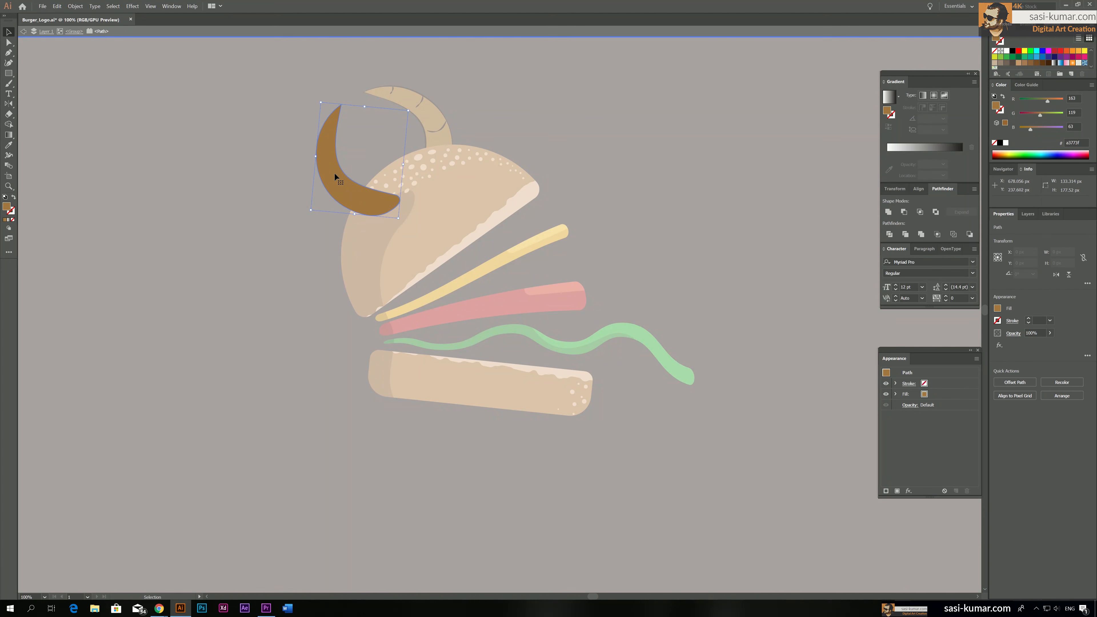
{"action": "key", "text": "ctrl+plus"}
{"action": "key", "text": "ctrl+plus"}
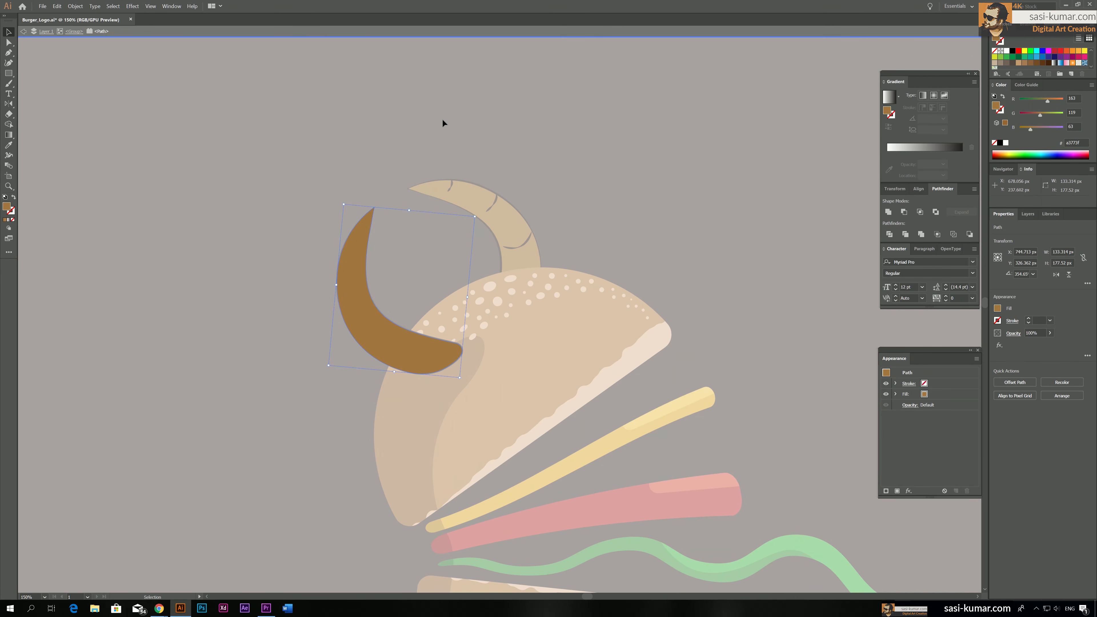
{"action": "left_click_drag", "start_coordinate": [355, 303], "coordinate": [366, 279]}
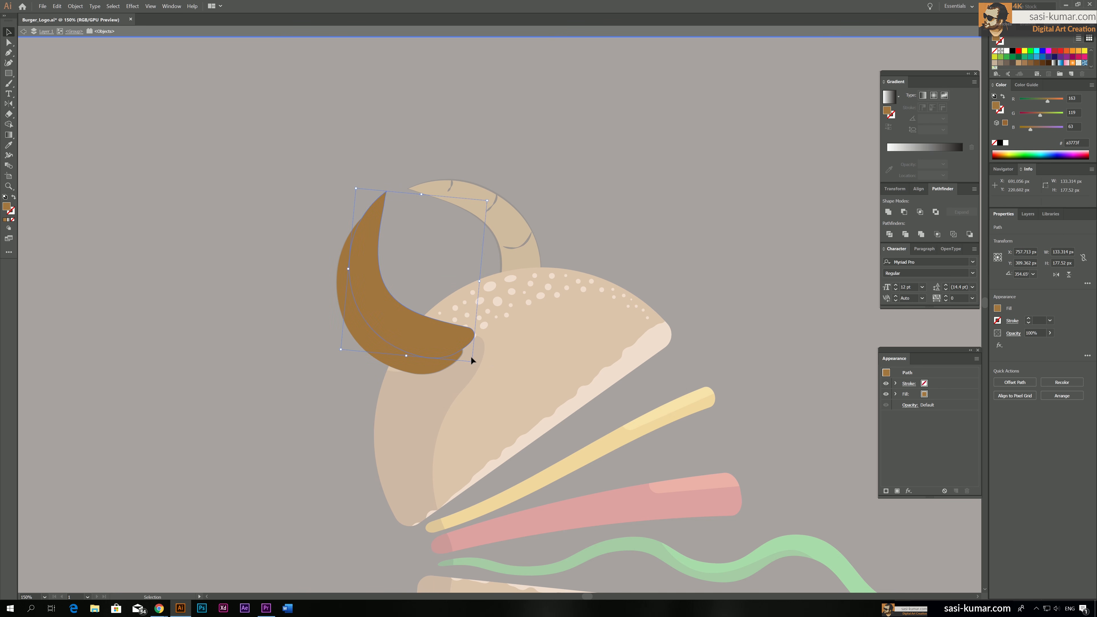
{"action": "left_click_drag", "start_coordinate": [472, 364], "coordinate": [480, 374]}
{"action": "left_click_drag", "start_coordinate": [438, 344], "coordinate": [442, 341]}
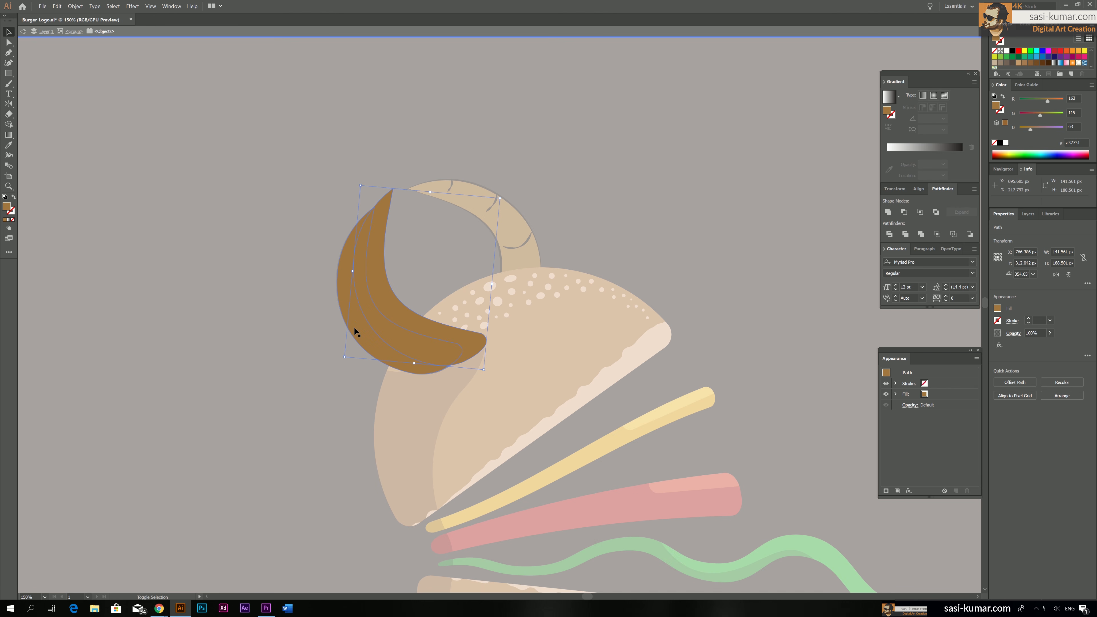
Step: Remove the duplicate's fill, divide the left horn along it, delete the leftover piece outside the horn and leave isolation
{"action": "key", "text": "ctrl+shift+a"}
{"action": "left_click", "coordinate": [387, 292]}
{"action": "left_click", "coordinate": [12, 219]}
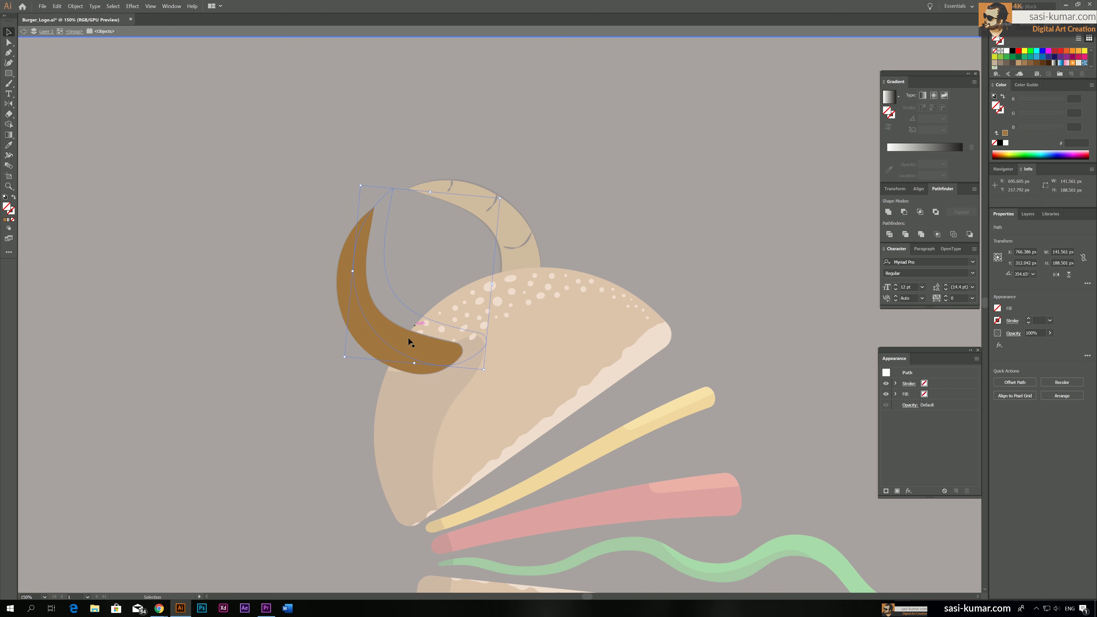
{"action": "left_click", "coordinate": [354, 320], "text": "shift"}
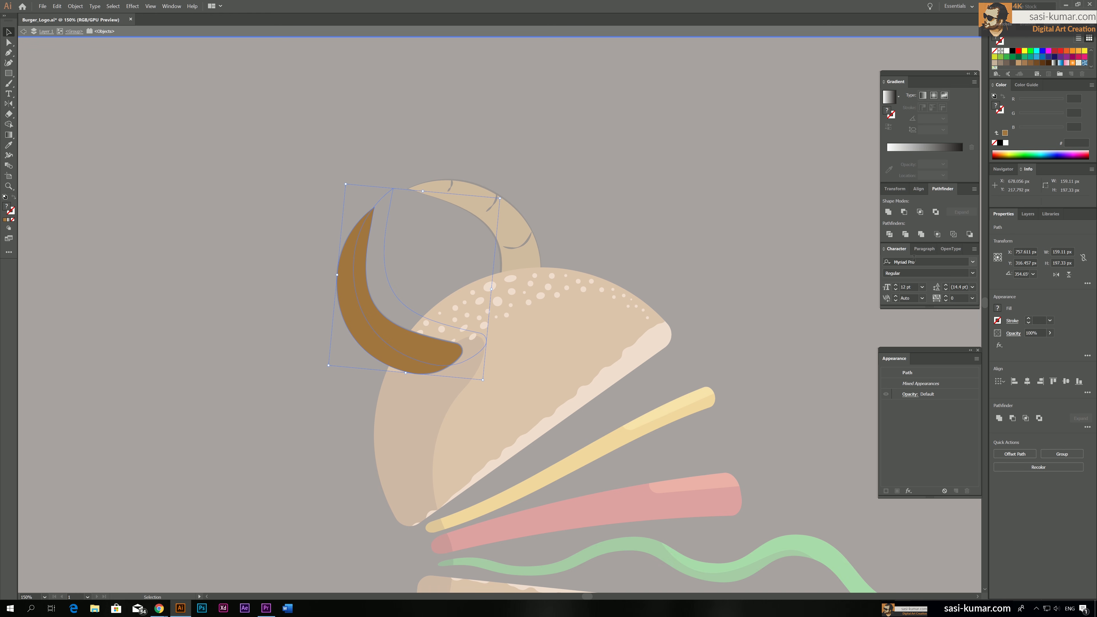
{"action": "key", "text": "ctrl+g"}
{"action": "double_click", "coordinate": [399, 301]}
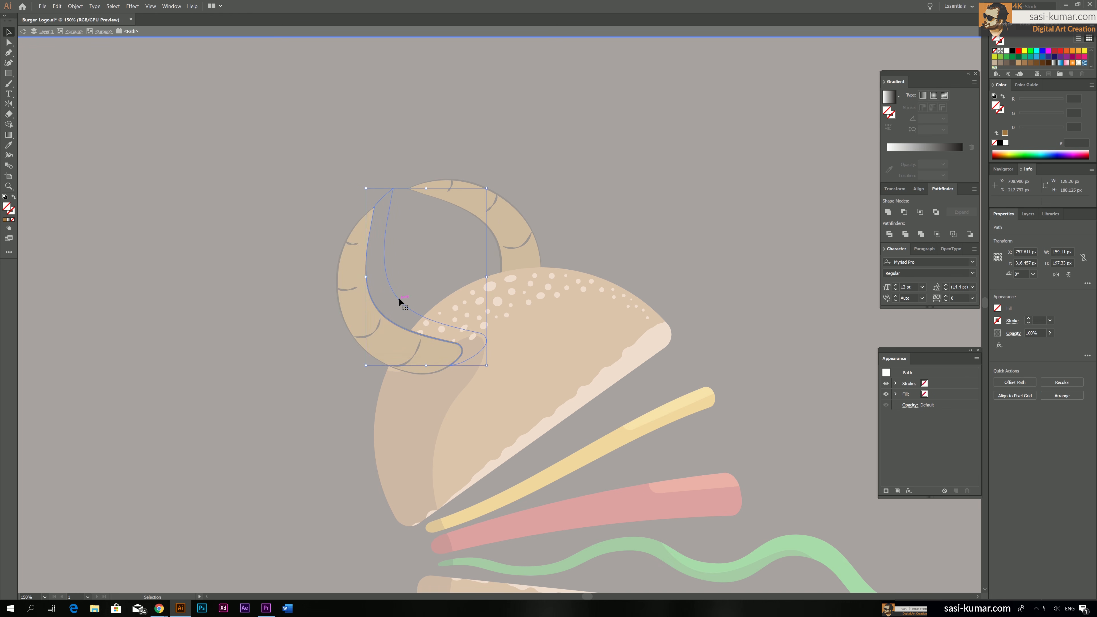
{"action": "key", "text": "Delete"}
{"action": "double_click", "coordinate": [424, 281]}
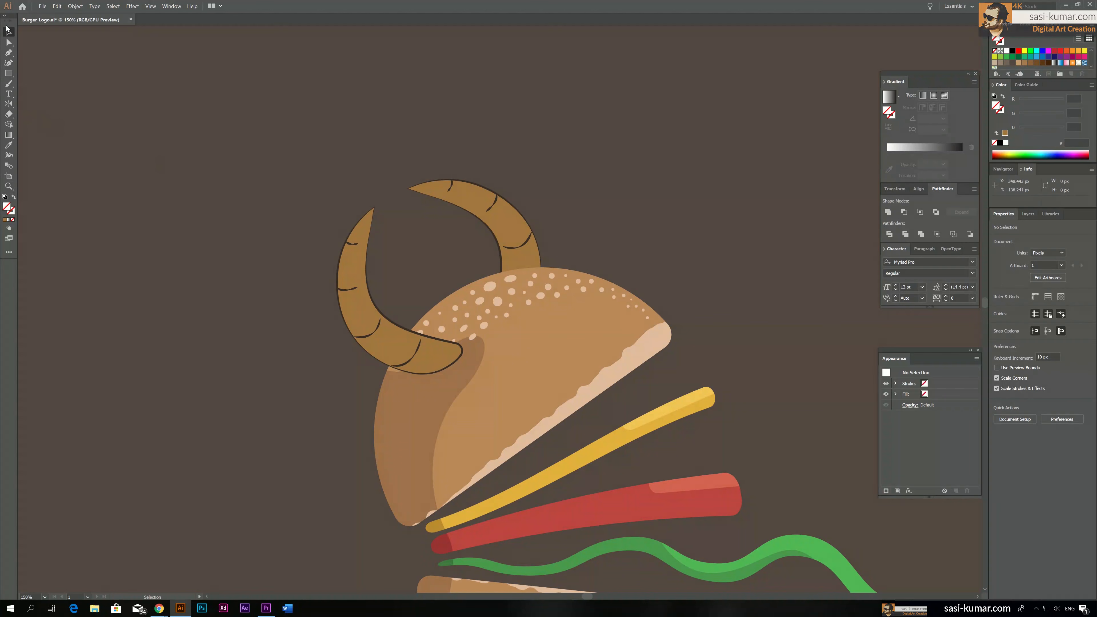
Step: Fill the left horn's divided inner piece with the lighter brown #bc9046 and deselect it
{"action": "left_click", "coordinate": [9, 42]}
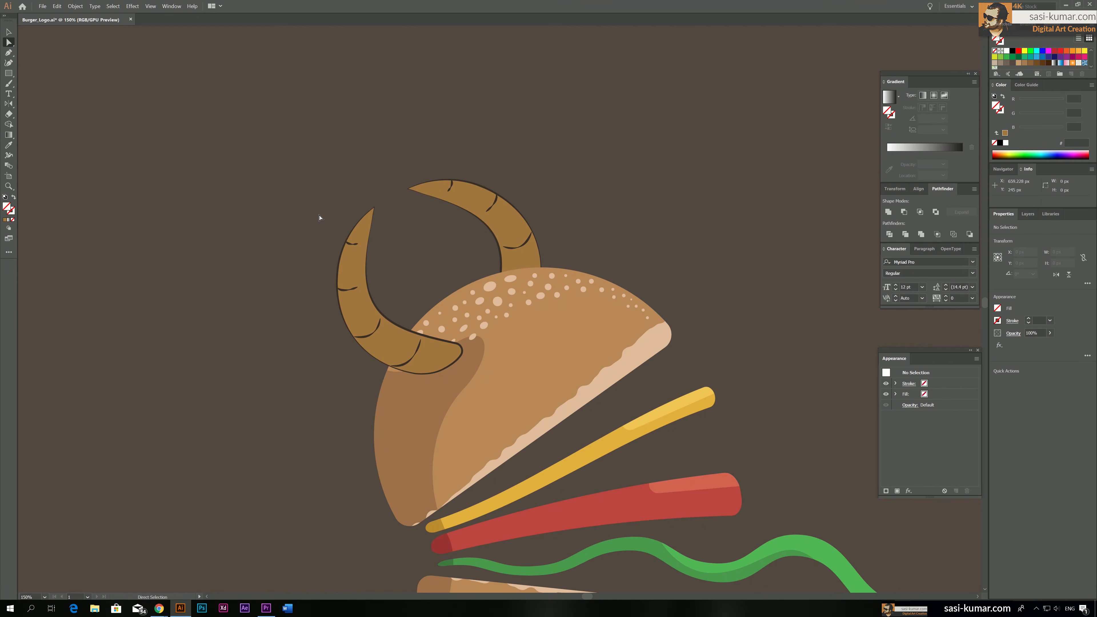
{"action": "left_click", "coordinate": [367, 229]}
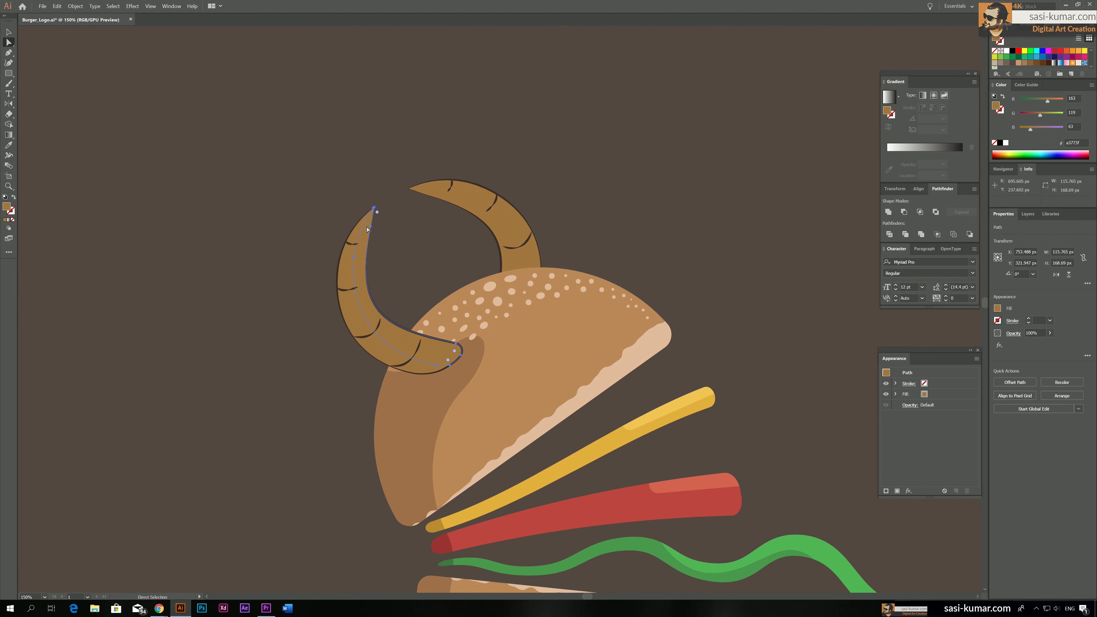
{"action": "double_click", "coordinate": [8, 208]}
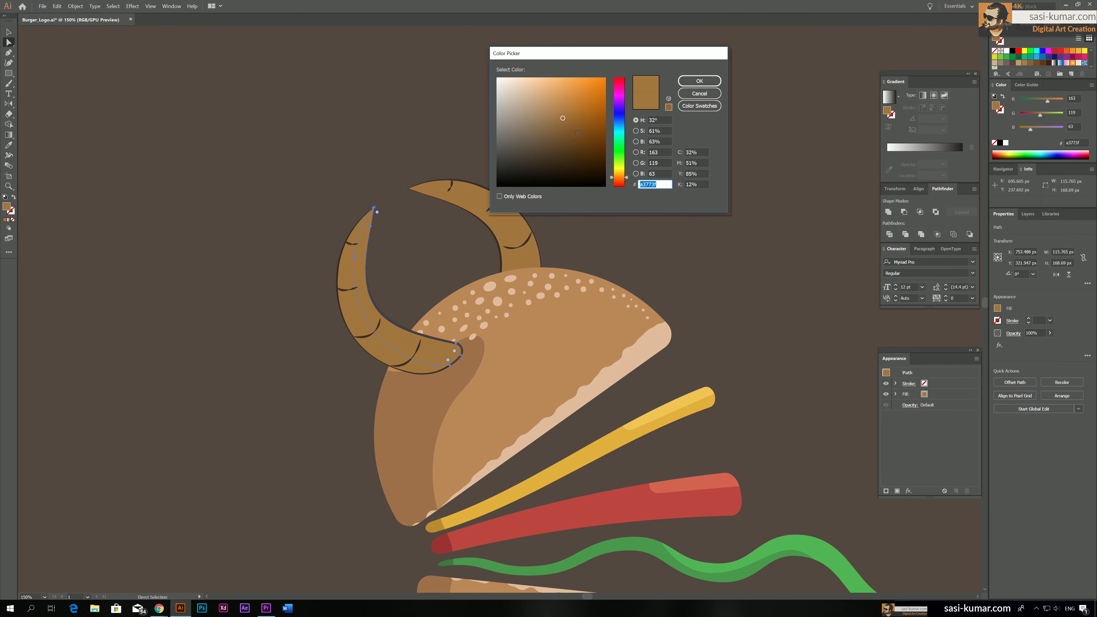
{"action": "left_click_drag", "start_coordinate": [557, 113], "coordinate": [548, 107]}
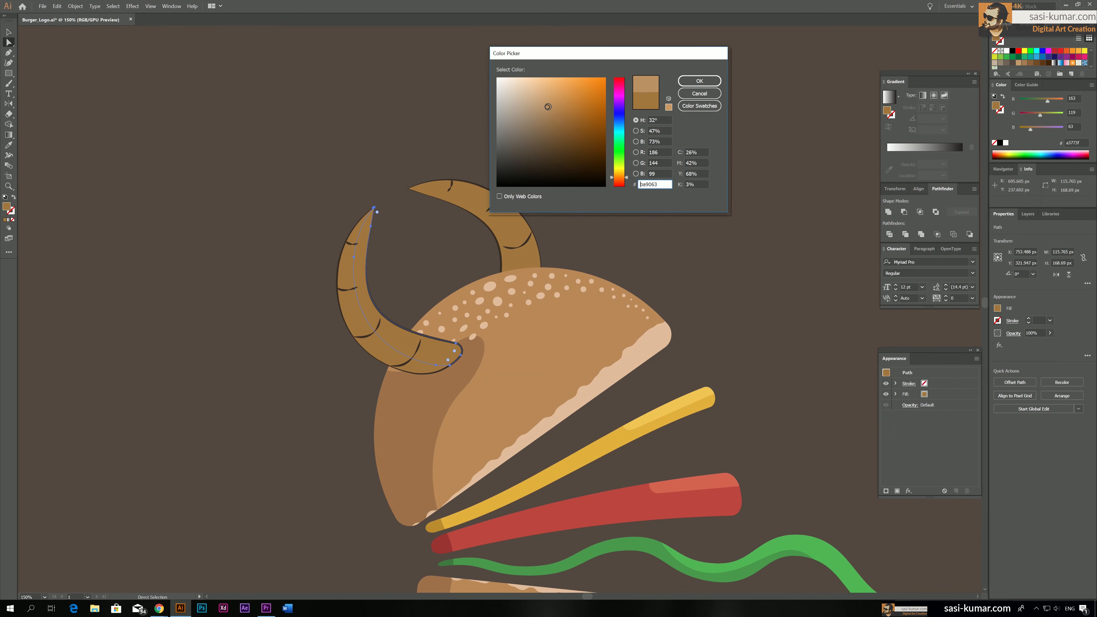
{"action": "double_click", "coordinate": [691, 173]}
{"action": "type", "text": "85"}
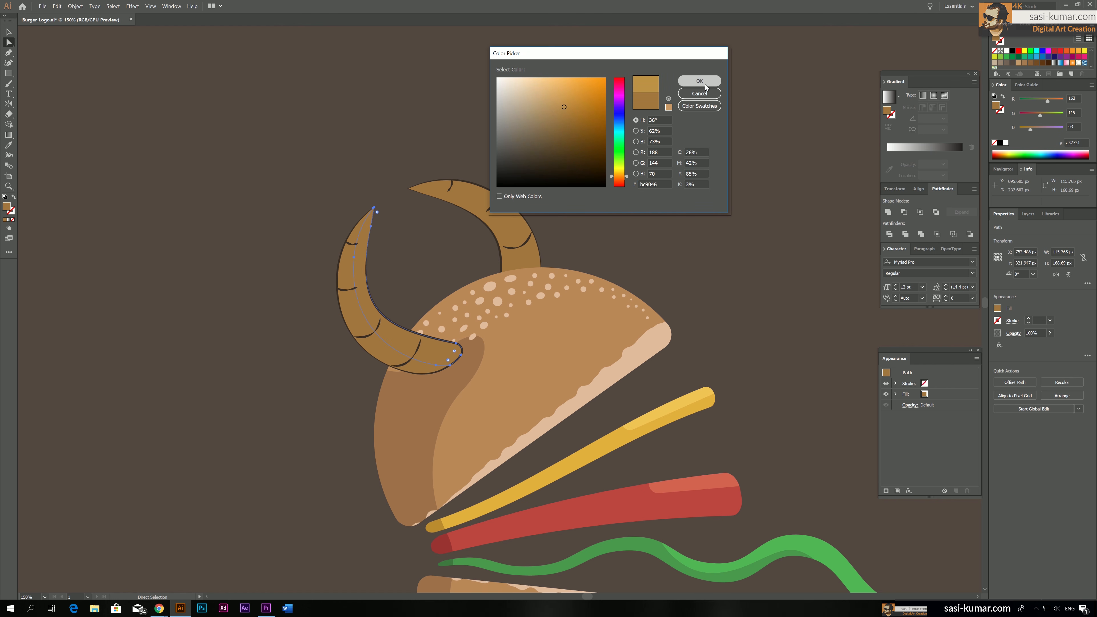
{"action": "left_click", "coordinate": [704, 84]}
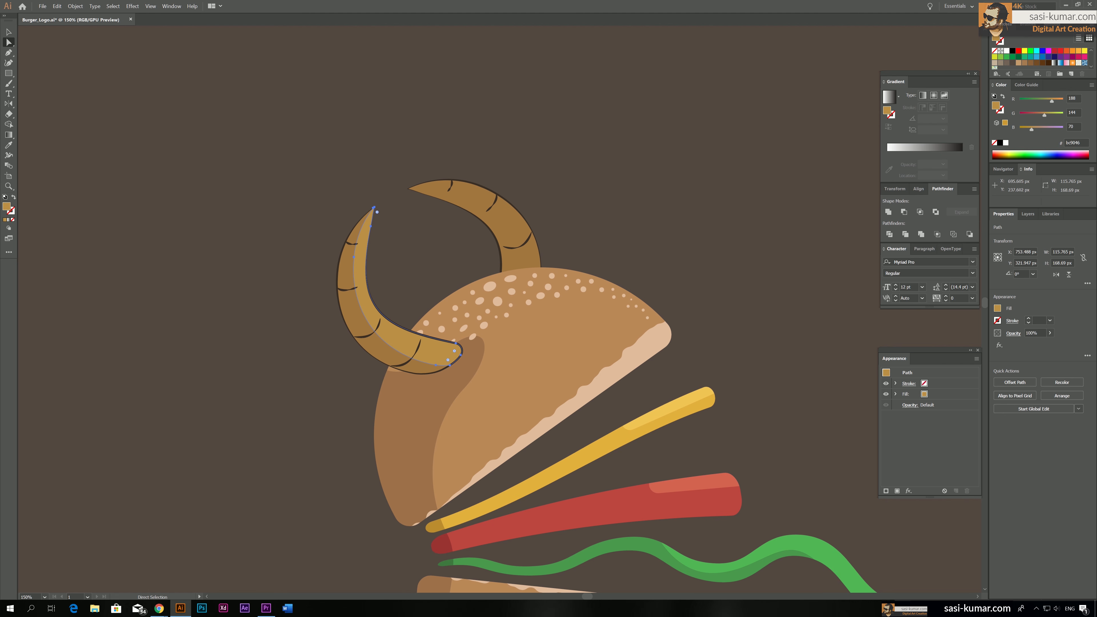
{"action": "key", "text": "v"}
{"action": "left_click", "coordinate": [293, 96]}
Step: Isolate the right horn's base shape and place a duplicate about 14 px to its left and 10 px lower
{"action": "key", "text": "ctrl+minus"}
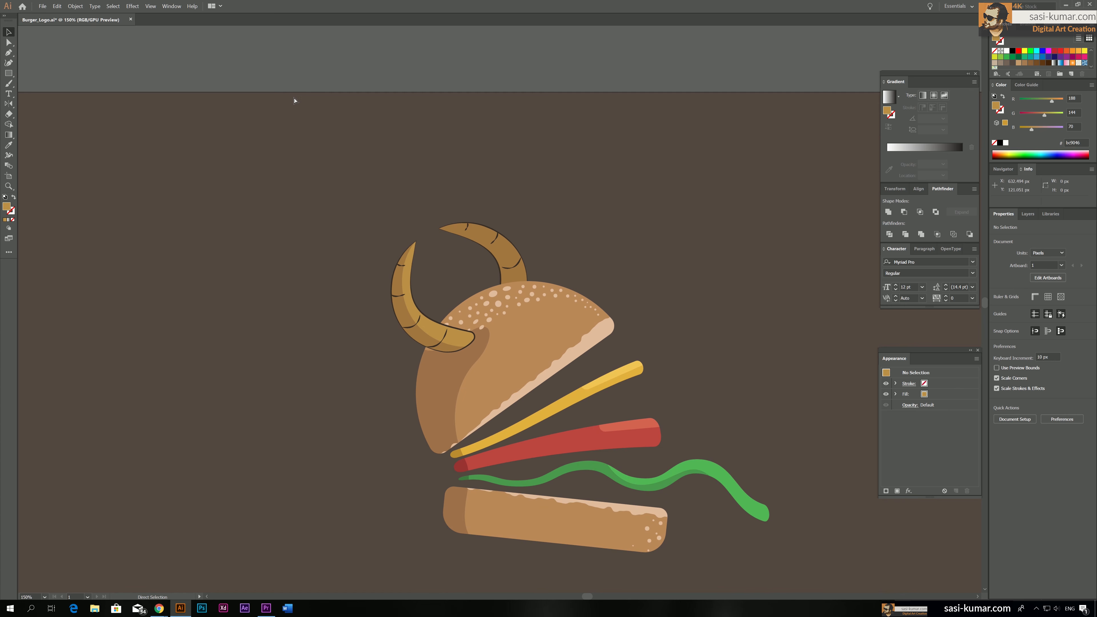
{"action": "key", "text": "ctrl+plus"}
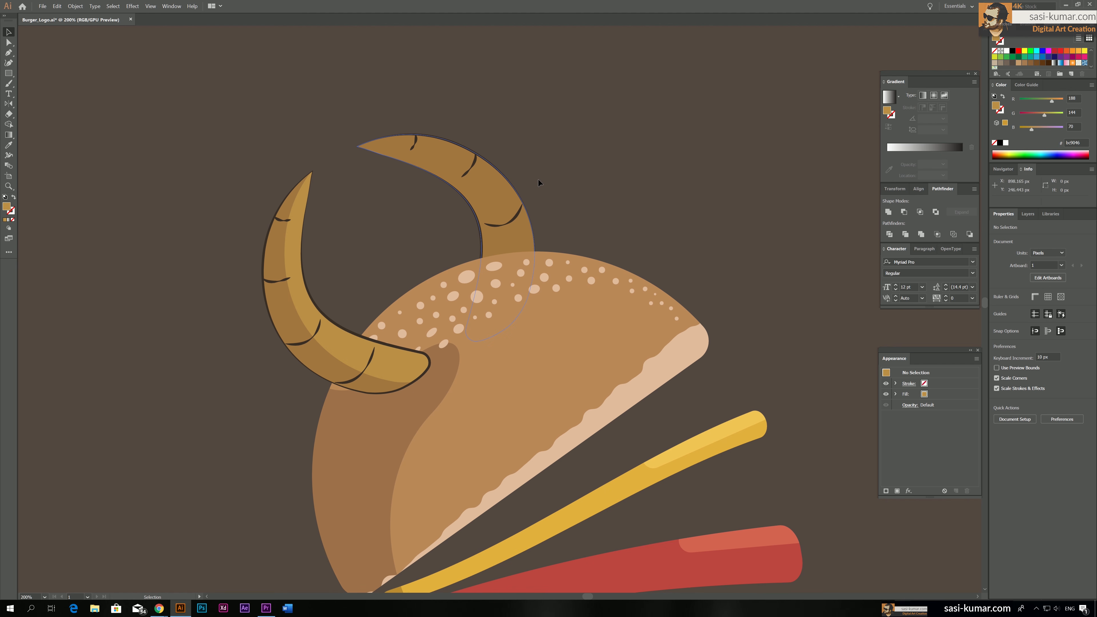
{"action": "double_click", "coordinate": [486, 192]}
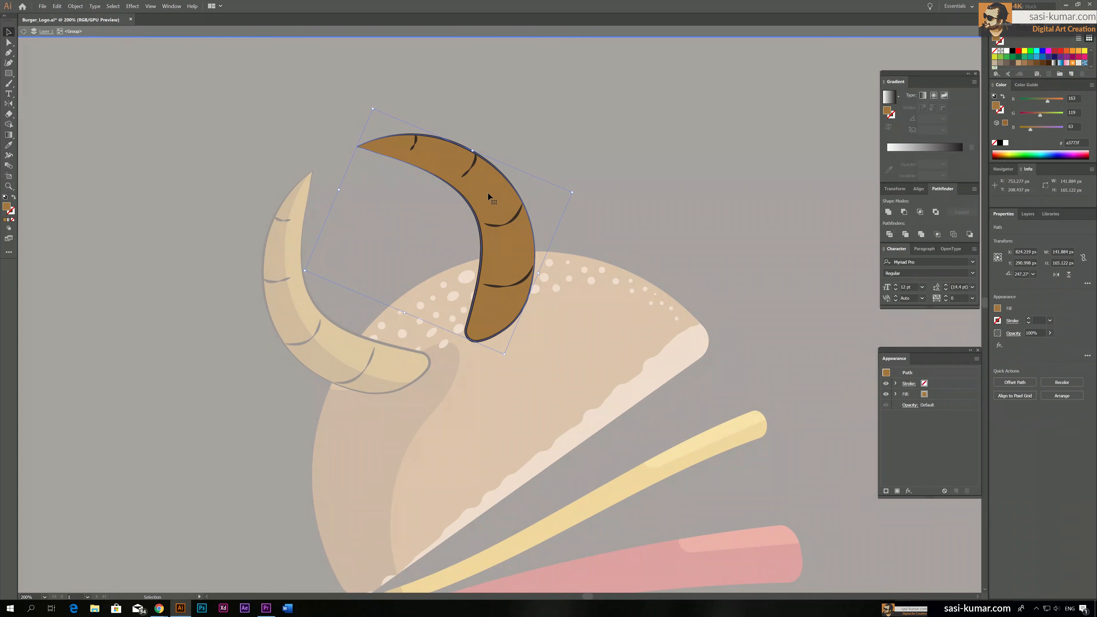
{"action": "double_click", "coordinate": [486, 193]}
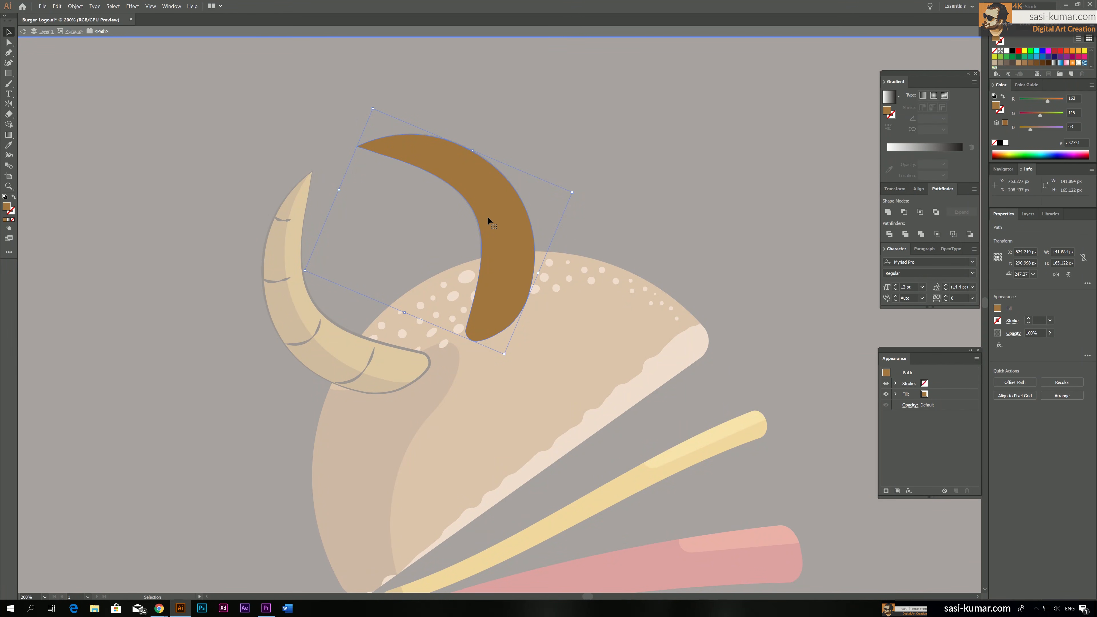
{"action": "left_click_drag", "start_coordinate": [480, 201], "coordinate": [461, 212]}
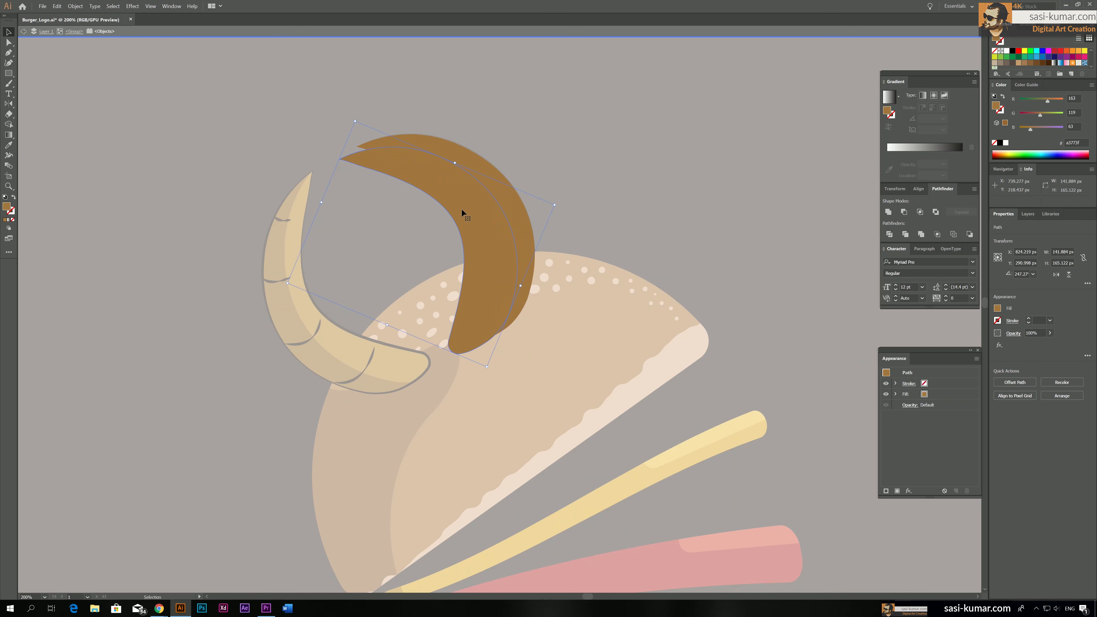
Step: Resize the right horn's duplicate to about 137 by 190 px, rotate it clockwise and shift it left over the horn's inner edge
{"action": "left_click_drag", "start_coordinate": [487, 370], "coordinate": [484, 424]}
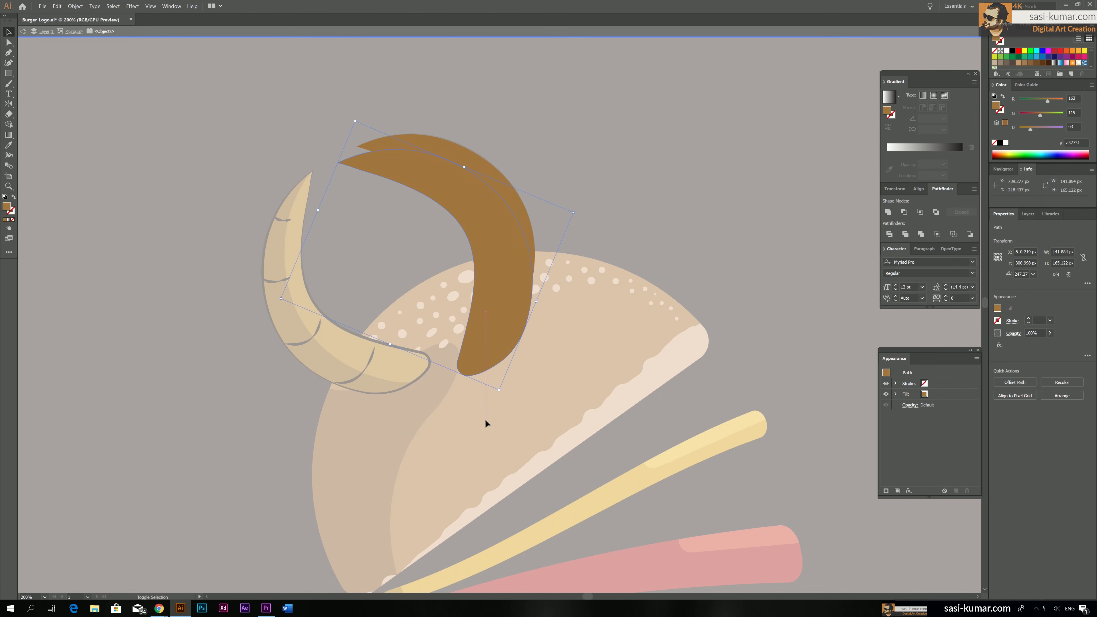
{"action": "left_click_drag", "start_coordinate": [577, 211], "coordinate": [582, 241]}
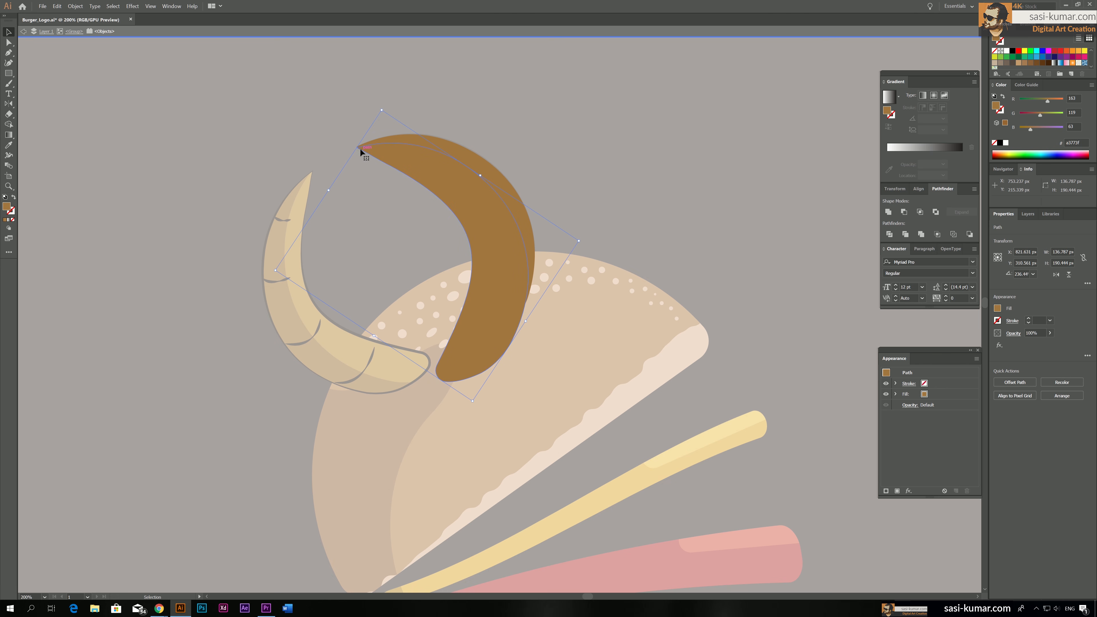
{"action": "left_click_drag", "start_coordinate": [433, 187], "coordinate": [424, 188]}
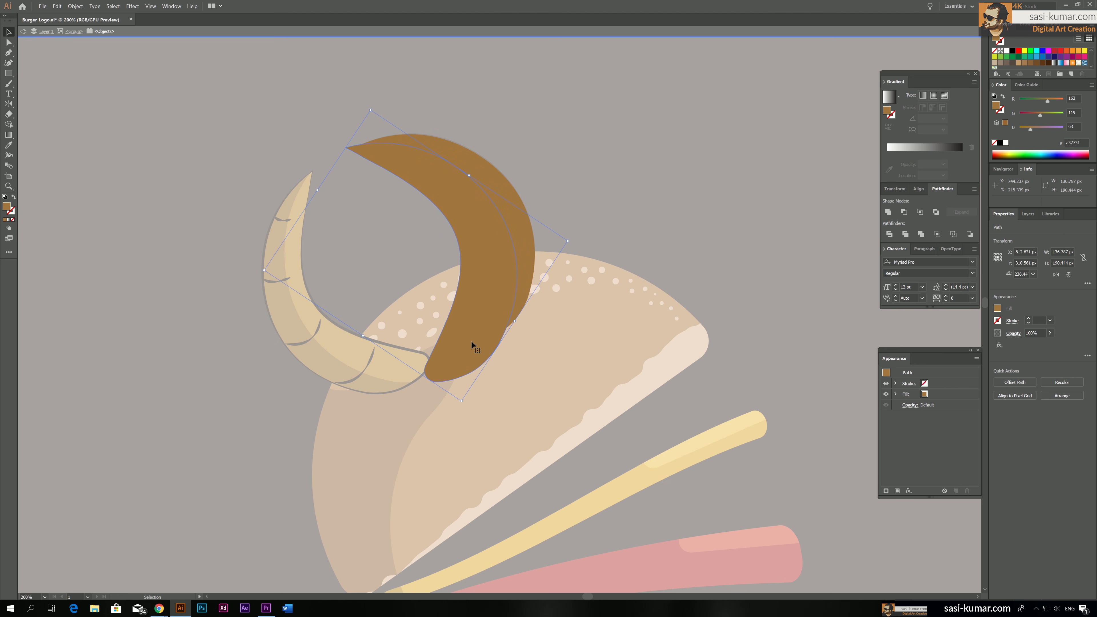
{"action": "left_click_drag", "start_coordinate": [472, 335], "coordinate": [454, 330]}
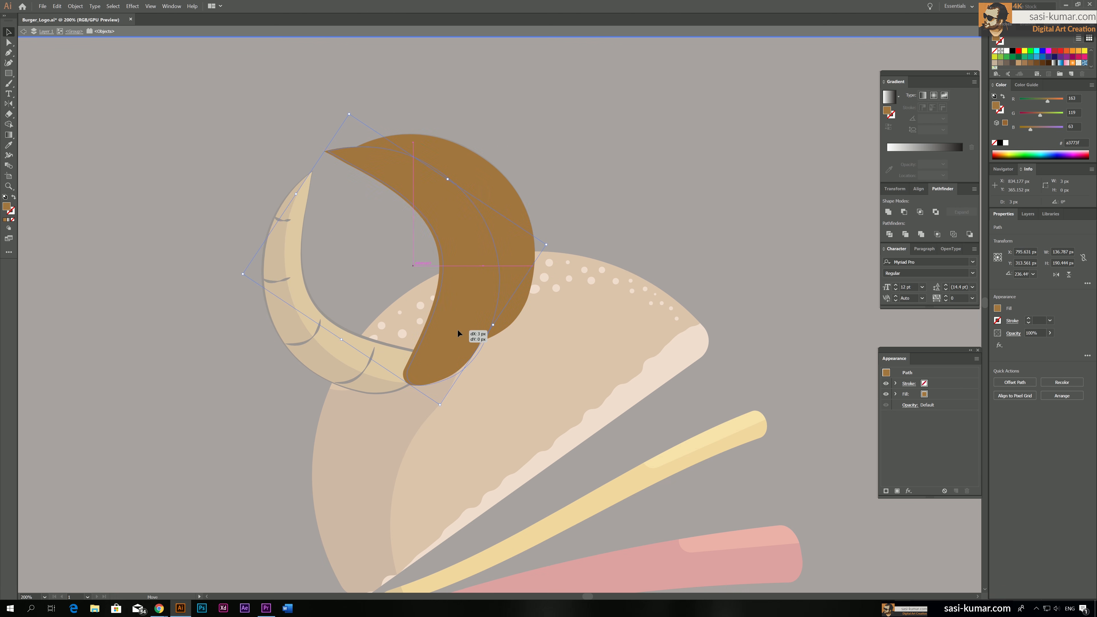
{"action": "key", "text": "Right"}
{"action": "key", "text": "Right"}
{"action": "key", "text": "Right"}
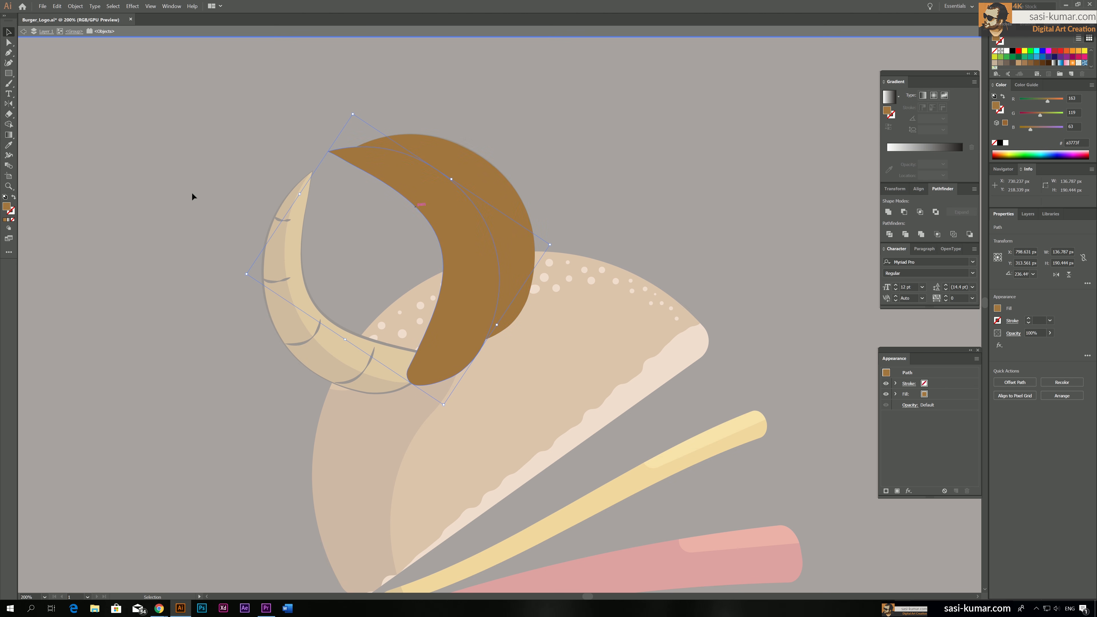
Step: Remove the fill from the right horn's duplicate and divide the horn along it
{"action": "left_click", "coordinate": [13, 223]}
{"action": "left_click", "coordinate": [477, 186], "text": "shift"}
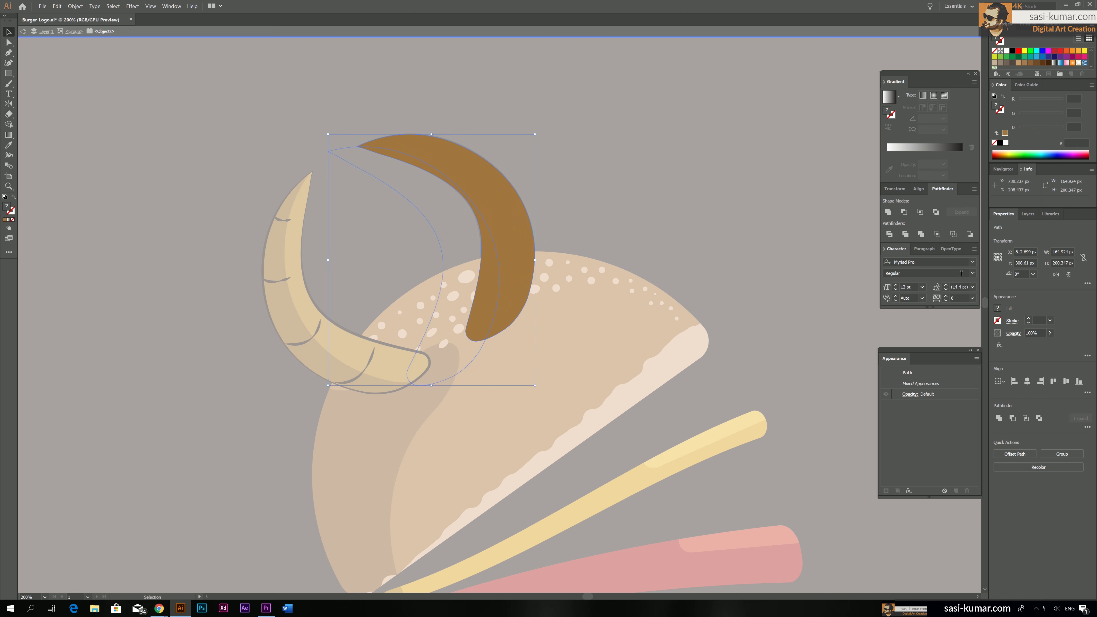
{"action": "key", "text": "ctrl+g"}
{"action": "left_click", "coordinate": [427, 197]}
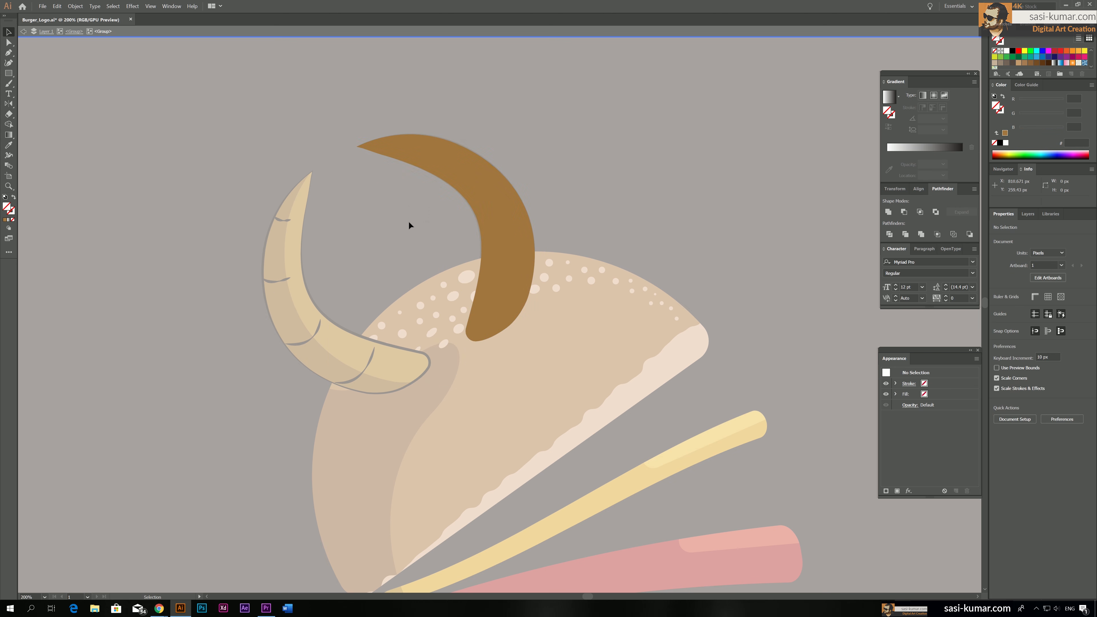
Step: Fill the right horn's divided outer piece with the lighter brown #bc9046 sampled from the left horn and deselect it
{"action": "left_click", "coordinate": [437, 177]}
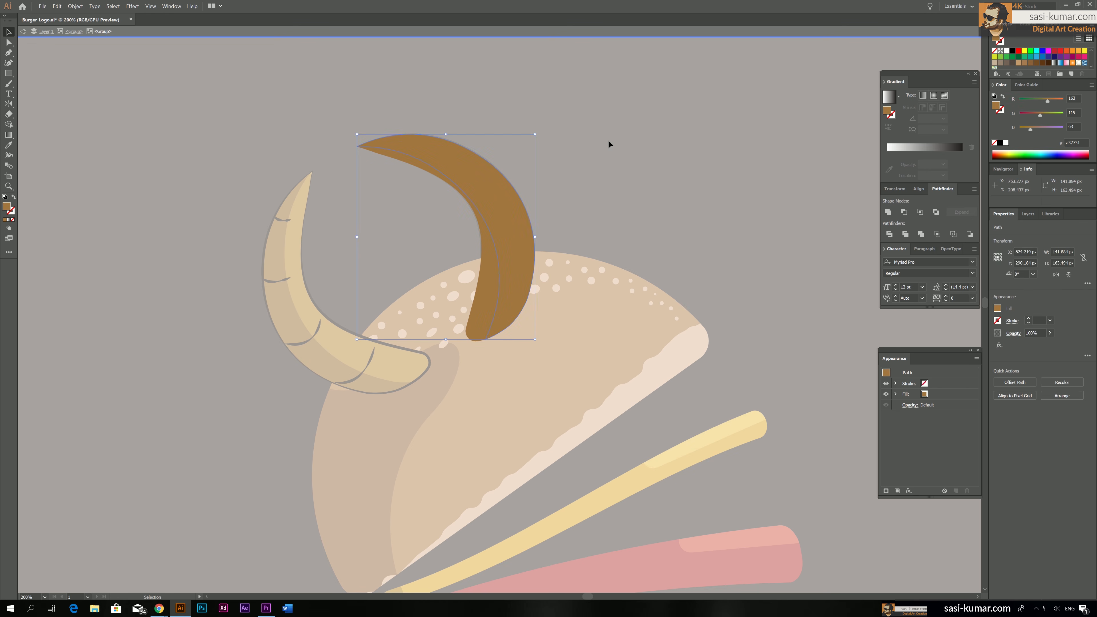
{"action": "double_click", "coordinate": [608, 140]}
{"action": "left_click", "coordinate": [9, 42]}
{"action": "left_click", "coordinate": [451, 158]}
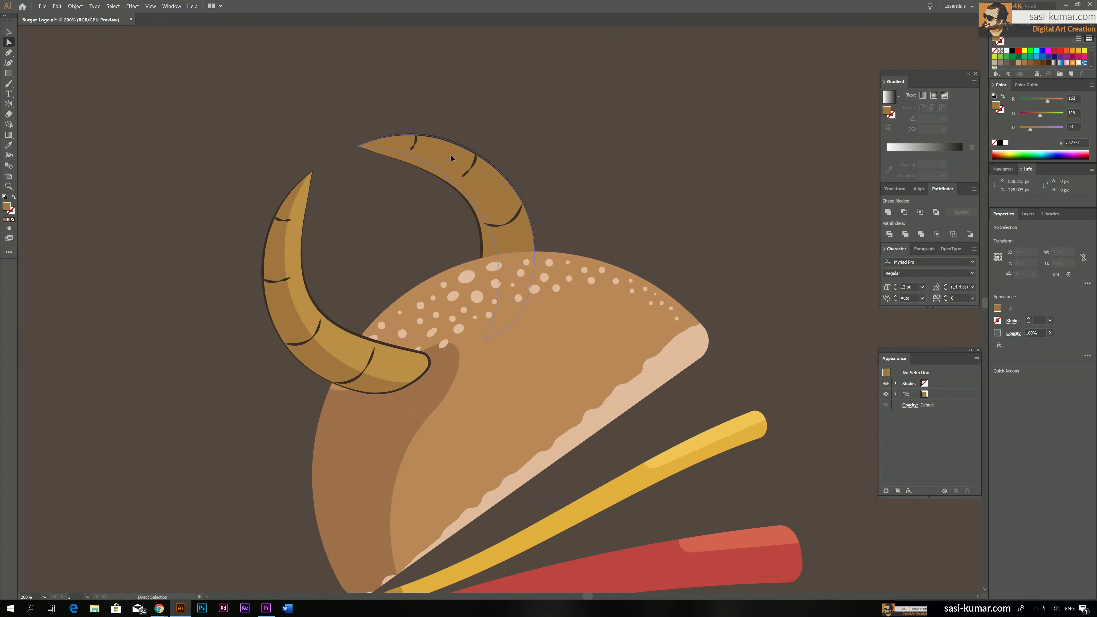
{"action": "key", "text": "i"}
{"action": "left_click", "coordinate": [302, 225]}
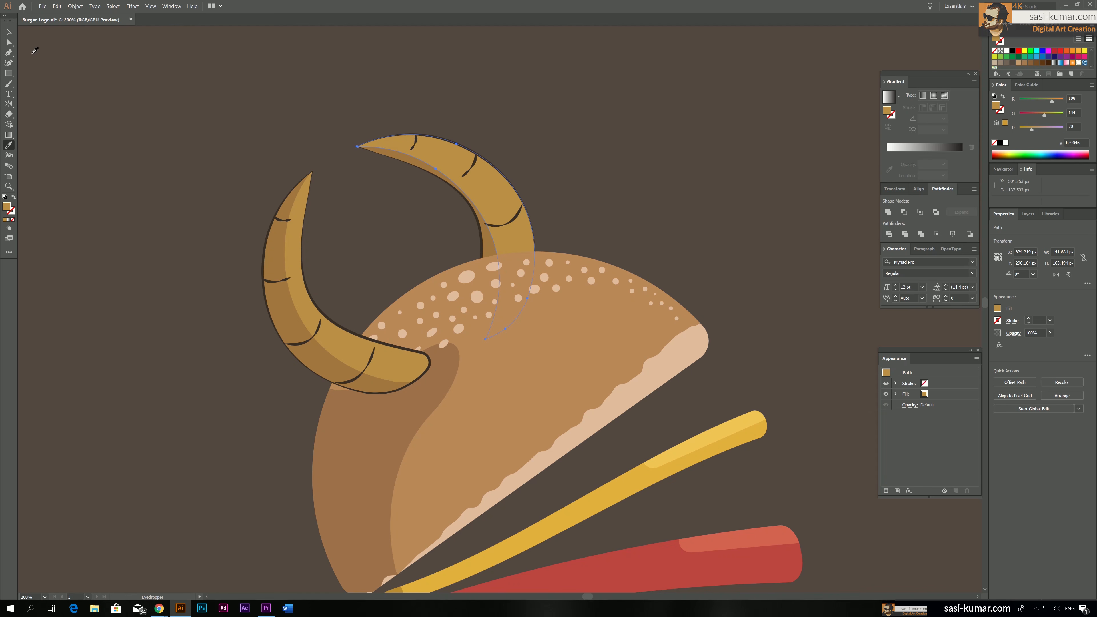
{"action": "key", "text": "v"}
{"action": "left_click", "coordinate": [565, 114]}
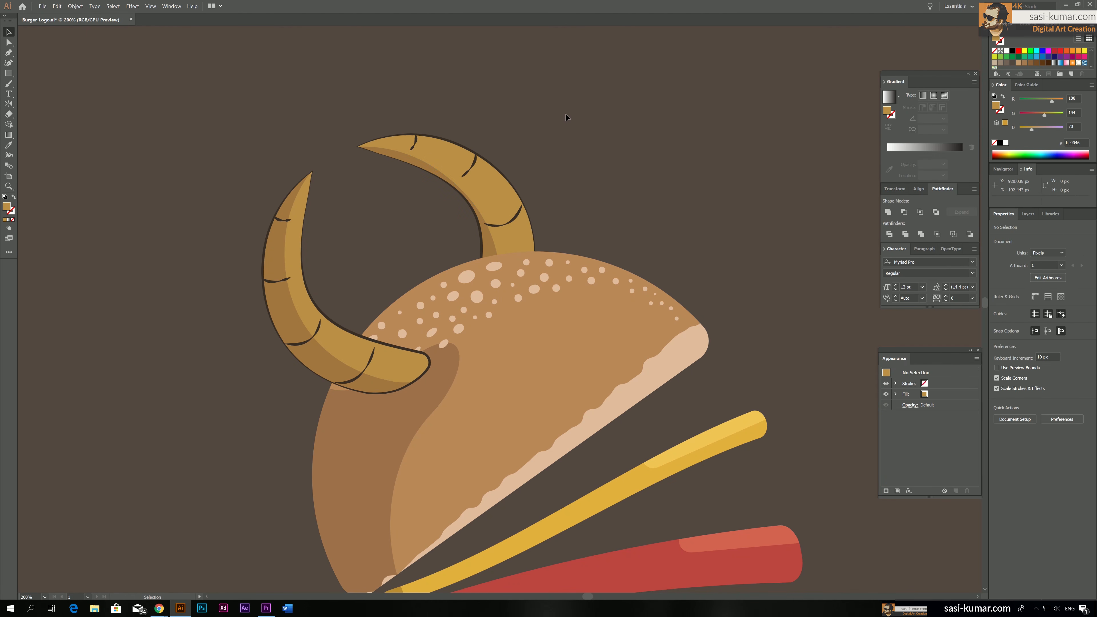
Step: Ungroup the spare burger copy beside the artboard and move its top and bottom buns onto the artboard, left of the logo
{"action": "key", "text": "ctrl+0"}
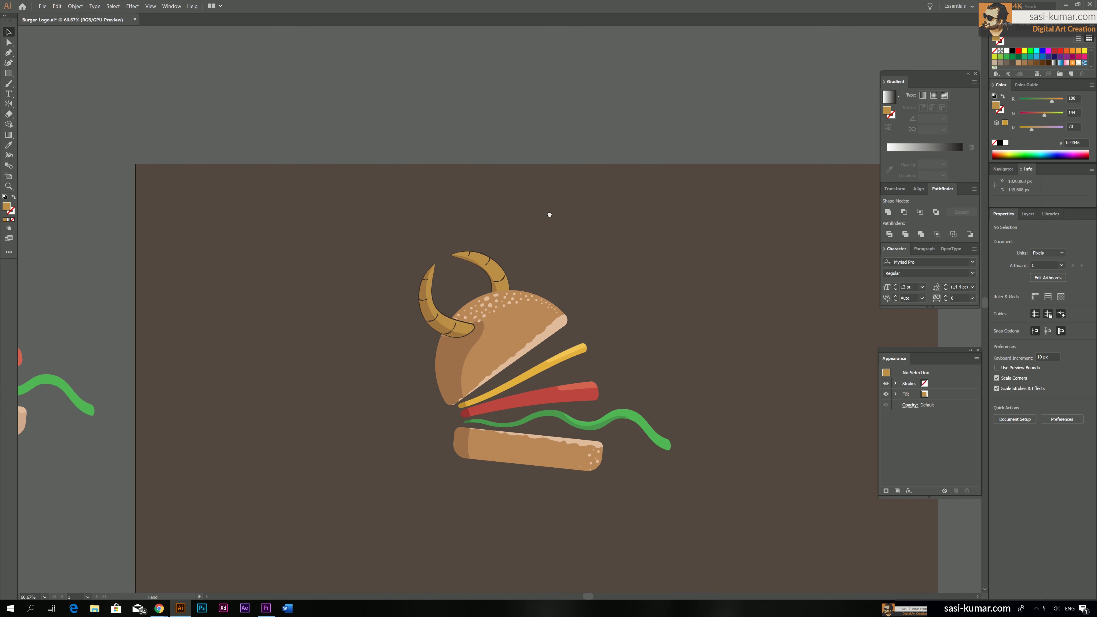
{"action": "left_click_drag", "start_coordinate": [549, 214], "coordinate": [582, 196]}
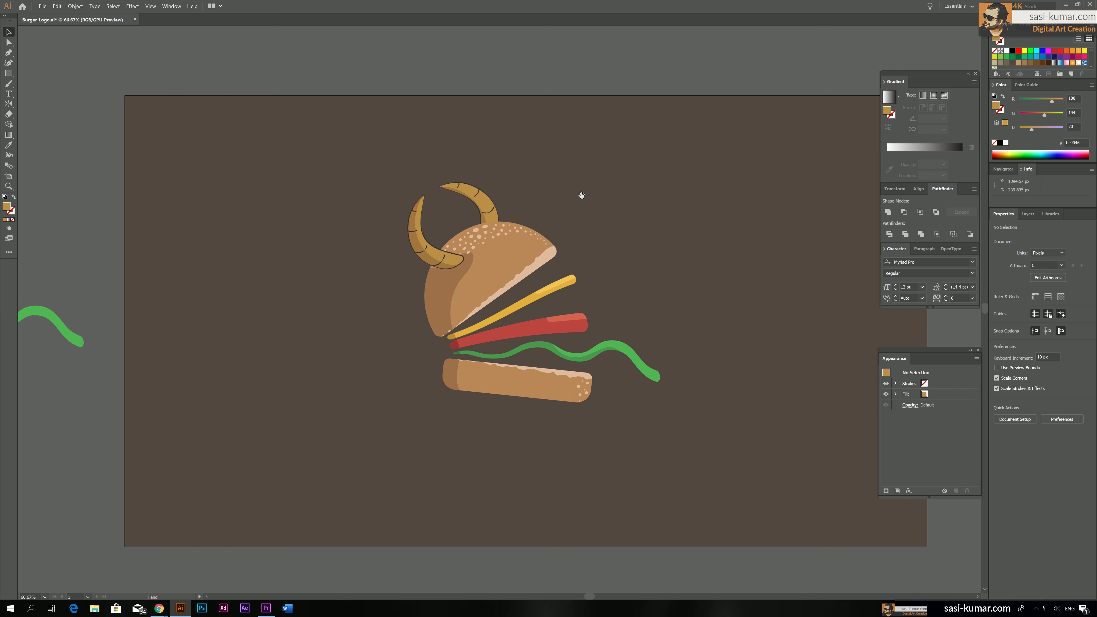
{"action": "key", "text": "ctrl+1"}
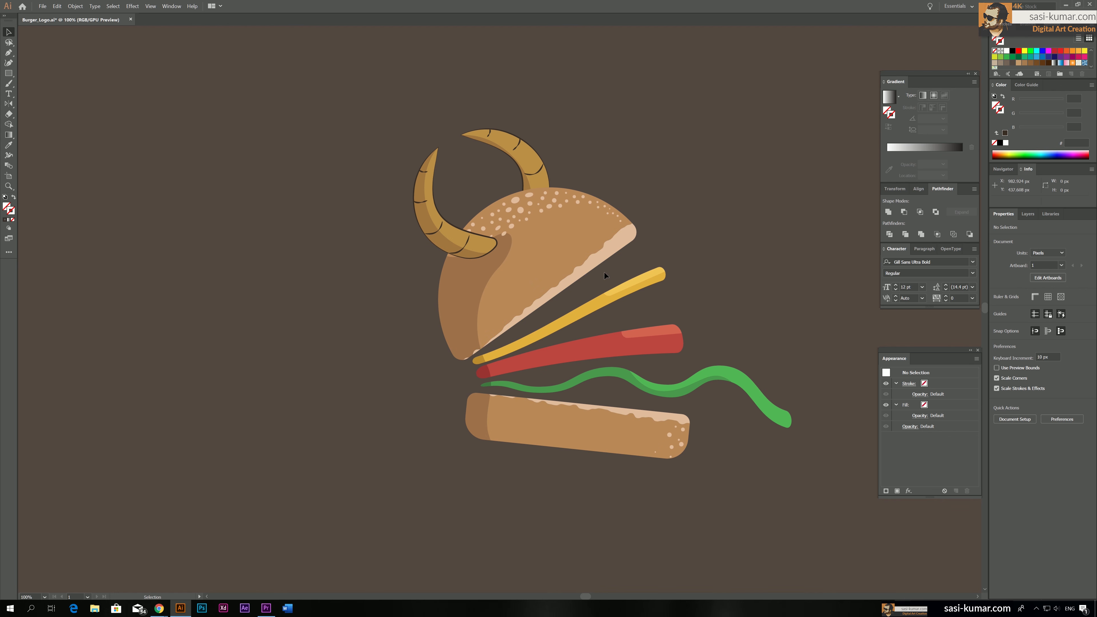
{"action": "key", "text": "ctrl+minus"}
{"action": "key", "text": "ctrl+minus"}
{"action": "key", "text": "ctrl+minus"}
{"action": "left_click", "coordinate": [226, 263]}
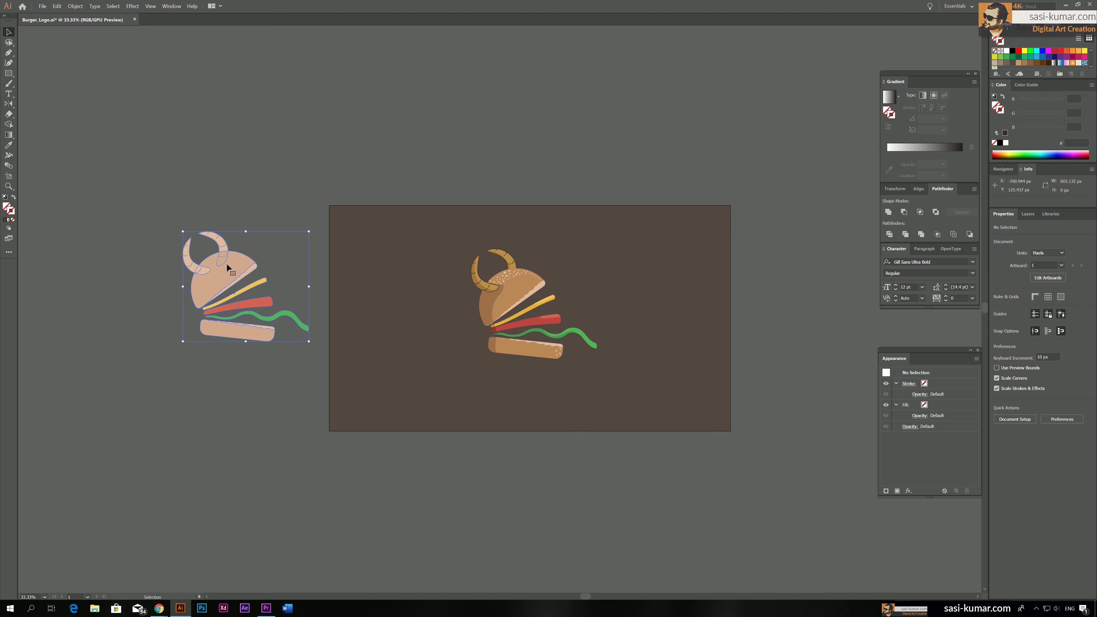
{"action": "right_click", "coordinate": [227, 264]}
{"action": "left_click", "coordinate": [272, 209]}
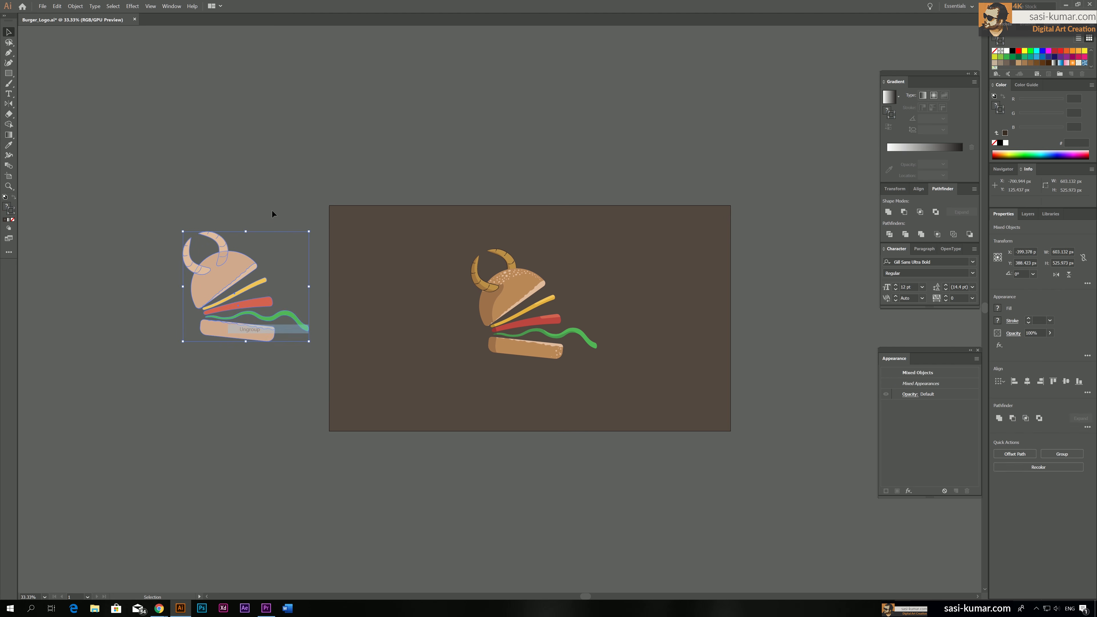
{"action": "left_click", "coordinate": [243, 262]}
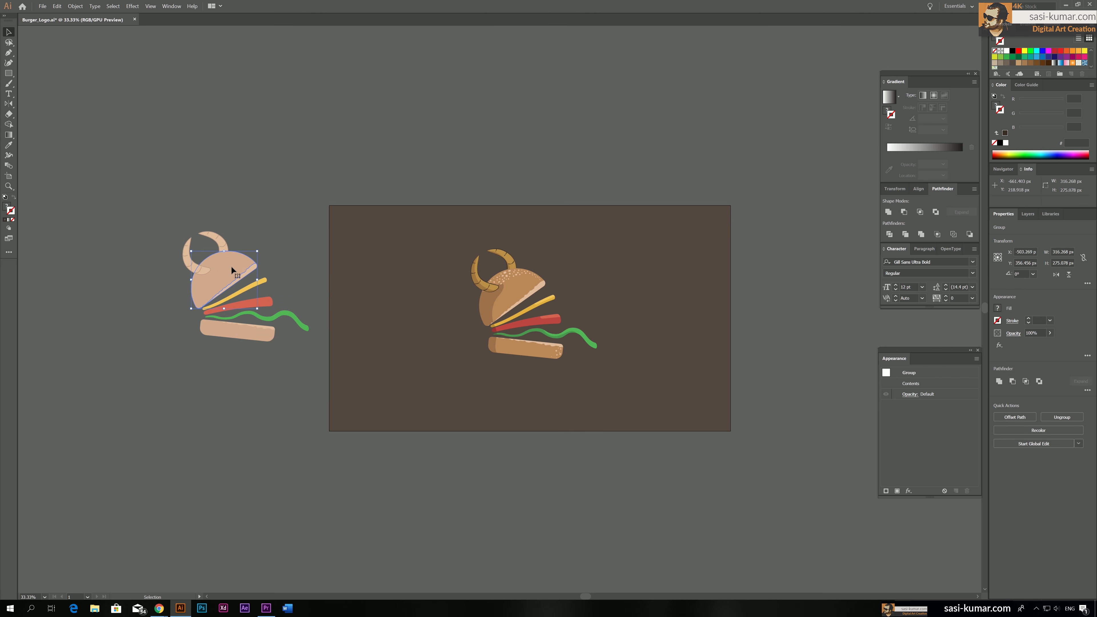
{"action": "left_click_drag", "start_coordinate": [231, 266], "coordinate": [427, 268]}
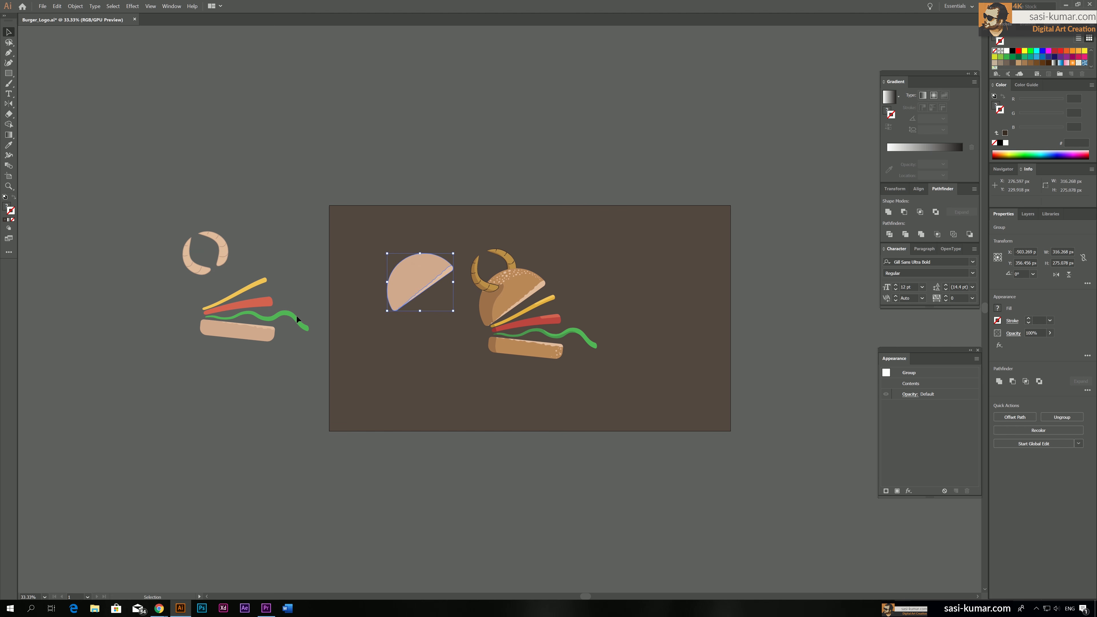
{"action": "left_click_drag", "start_coordinate": [237, 329], "coordinate": [402, 333]}
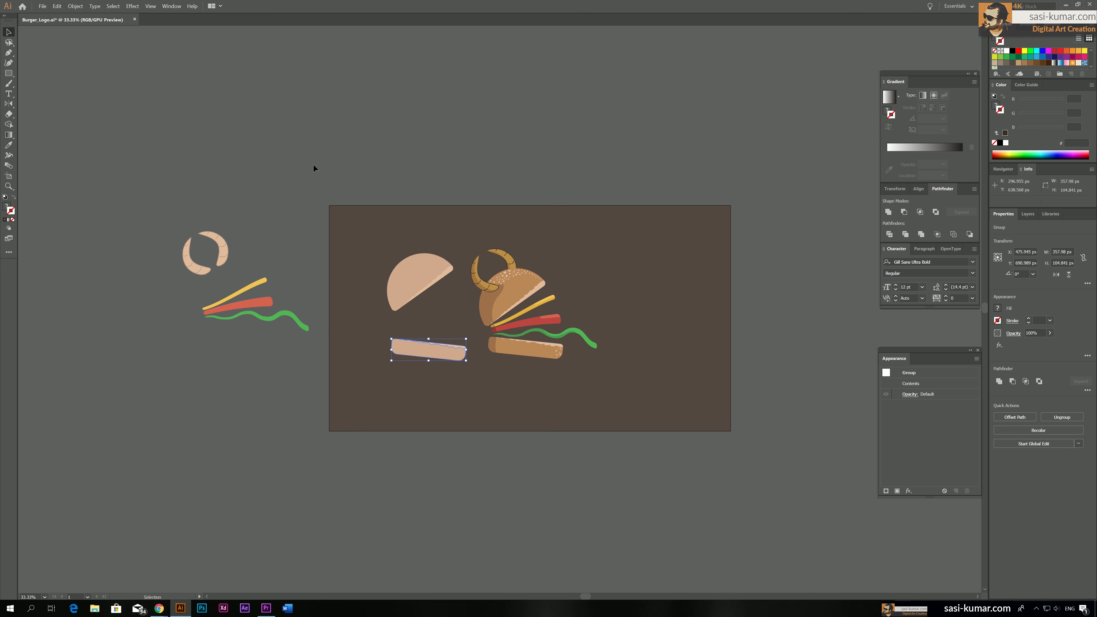
Step: Isolate the spare top bun, cut its main shape out of the group and paste it outside the group
{"action": "key", "text": "ctrl+equal"}
{"action": "key", "text": "ctrl+equal"}
{"action": "key", "text": "ctrl+equal"}
{"action": "left_click_drag", "start_coordinate": [560, 226], "coordinate": [489, 355]}
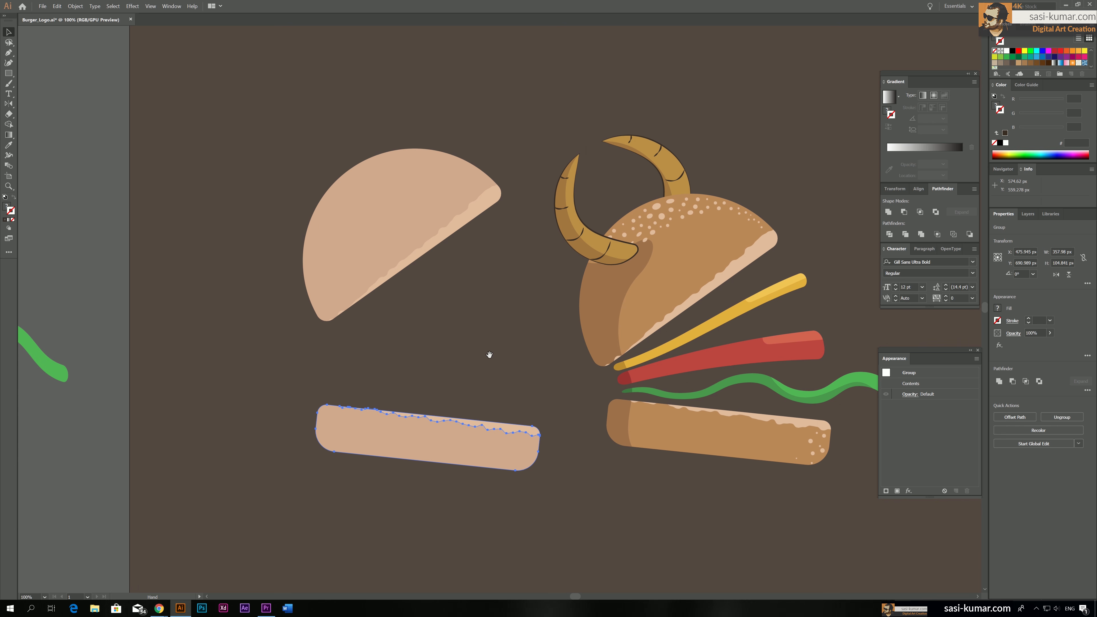
{"action": "left_click", "coordinate": [392, 221]}
{"action": "double_click", "coordinate": [392, 220]}
{"action": "key", "text": "a"}
{"action": "left_click", "coordinate": [387, 214]}
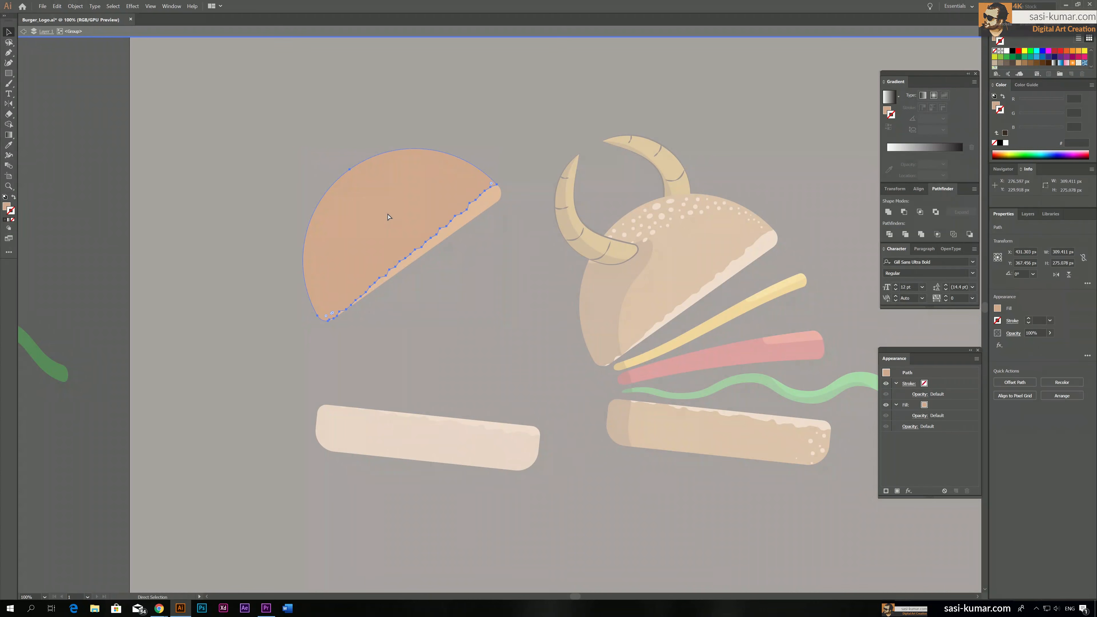
{"action": "key", "text": "ctrl+x"}
{"action": "key", "text": "Escape"}
{"action": "key", "text": "v"}
{"action": "key", "text": "ctrl+v"}
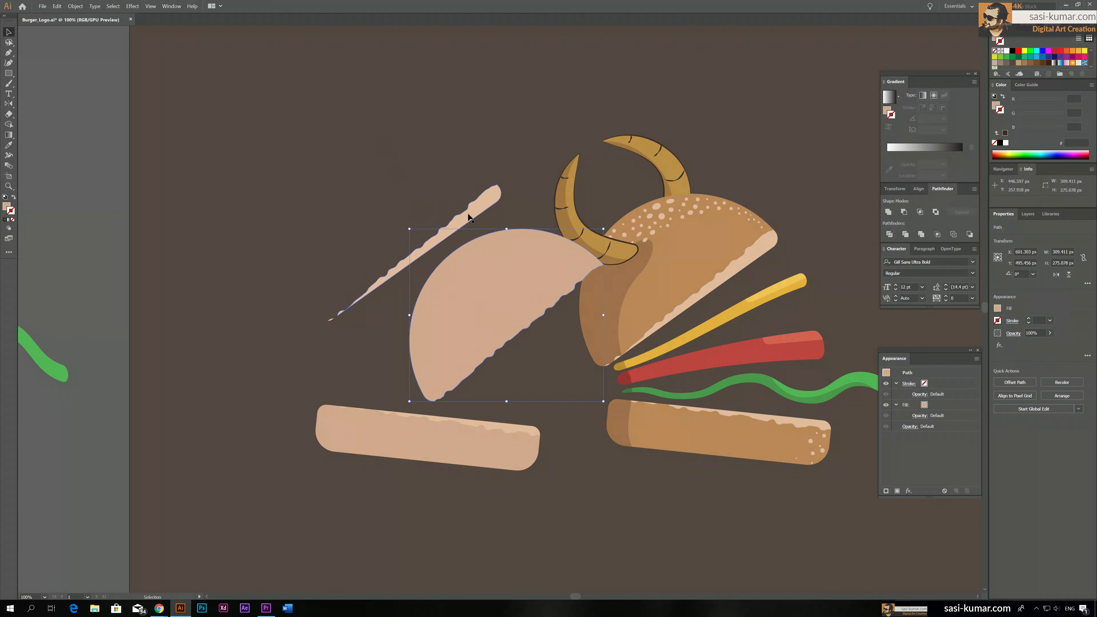
Step: Delete the spare top bun's leftover highlight strip and move the pasted bun shape up and left into empty space
{"action": "left_click", "coordinate": [469, 214]}
{"action": "key", "text": "Delete"}
{"action": "left_click_drag", "start_coordinate": [469, 260], "coordinate": [314, 186]}
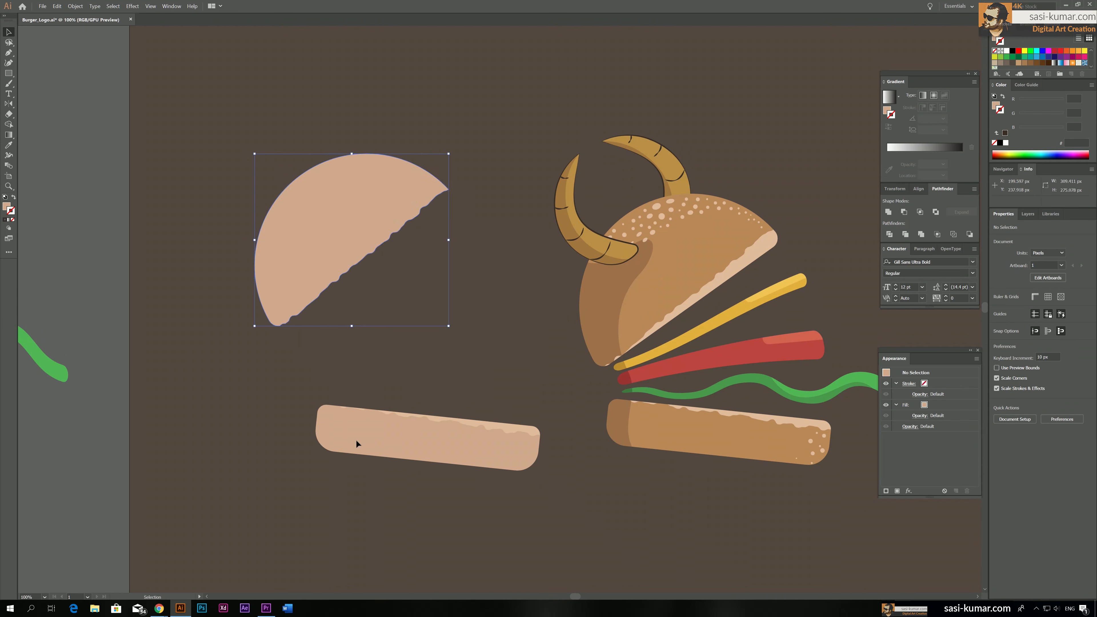
Step: Cut the spare bottom bun's main shape out of its group, delete the leftover highlight strip and paste the shape back in place
{"action": "left_click", "coordinate": [356, 441]}
{"action": "double_click", "coordinate": [379, 444]}
{"action": "left_click", "coordinate": [382, 437]}
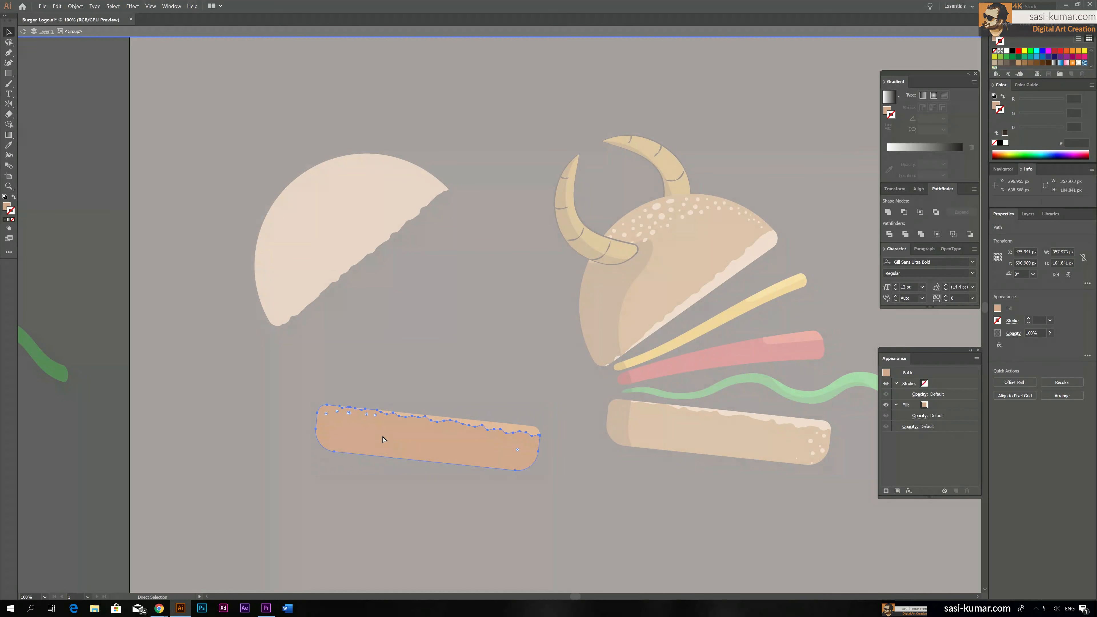
{"action": "key", "text": "v"}
{"action": "key", "text": "ctrl+x"}
{"action": "key", "text": "Escape"}
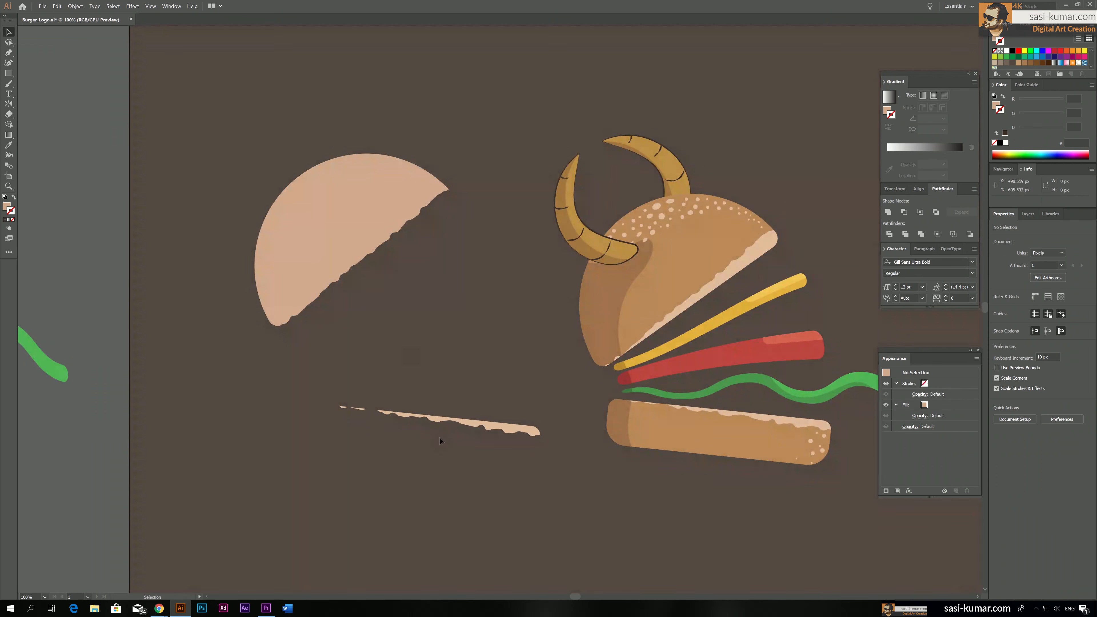
{"action": "left_click", "coordinate": [451, 423]}
{"action": "key", "text": "Delete"}
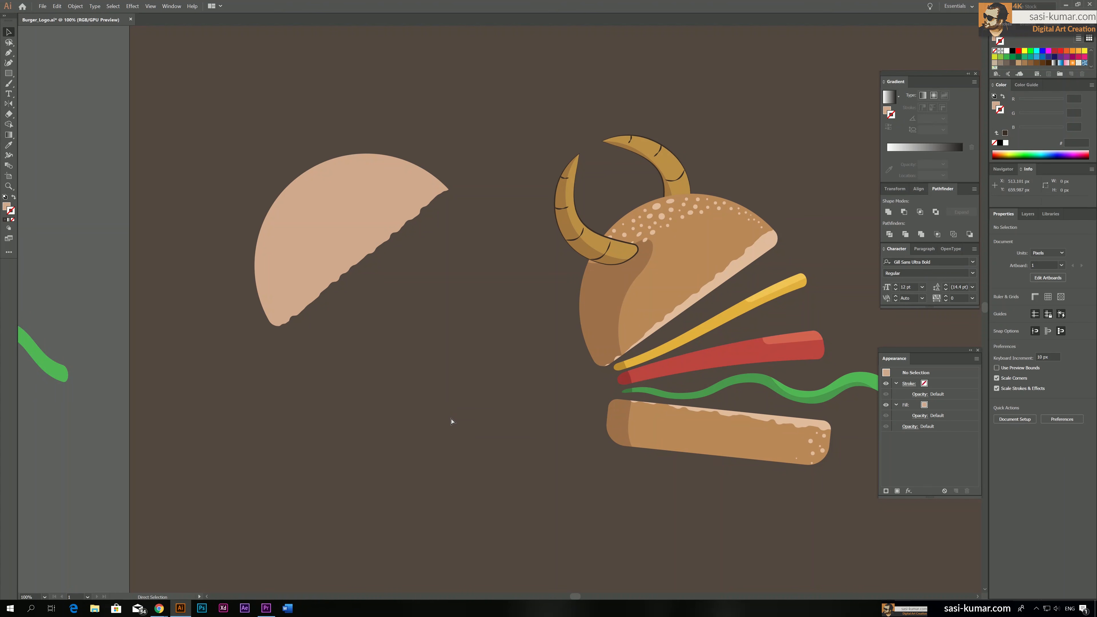
{"action": "key", "text": "ctrl+f"}
{"action": "left_click", "coordinate": [74, 97]}
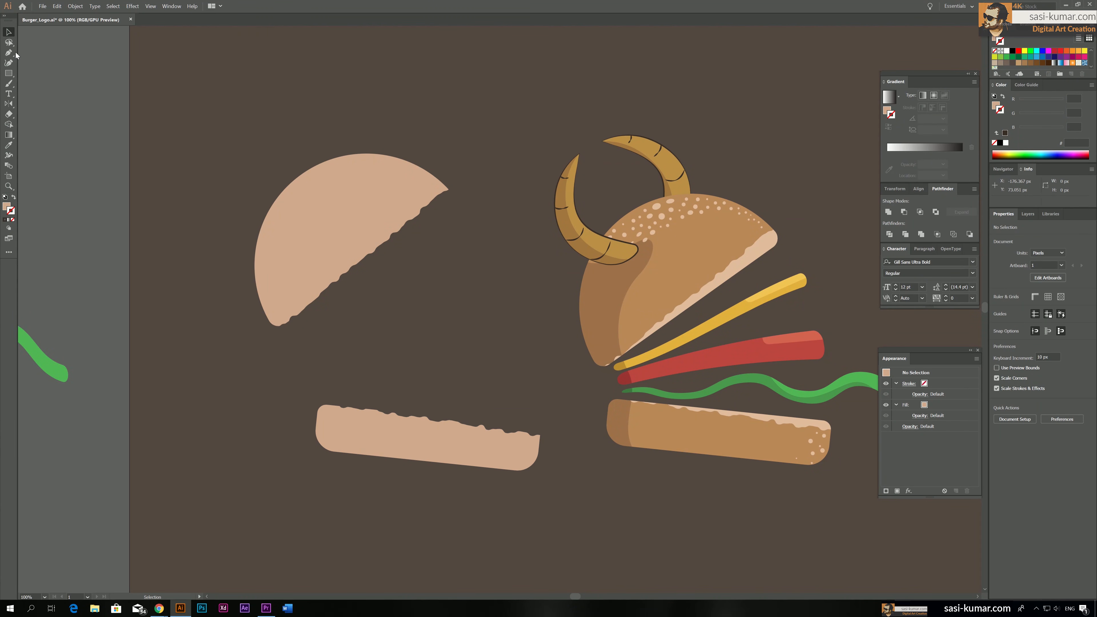
Step: Lasso and delete the anchor points along the jagged edges of both spare bun shapes, leaving open outer curves
{"action": "left_click_drag", "start_coordinate": [9, 42], "coordinate": [47, 67]}
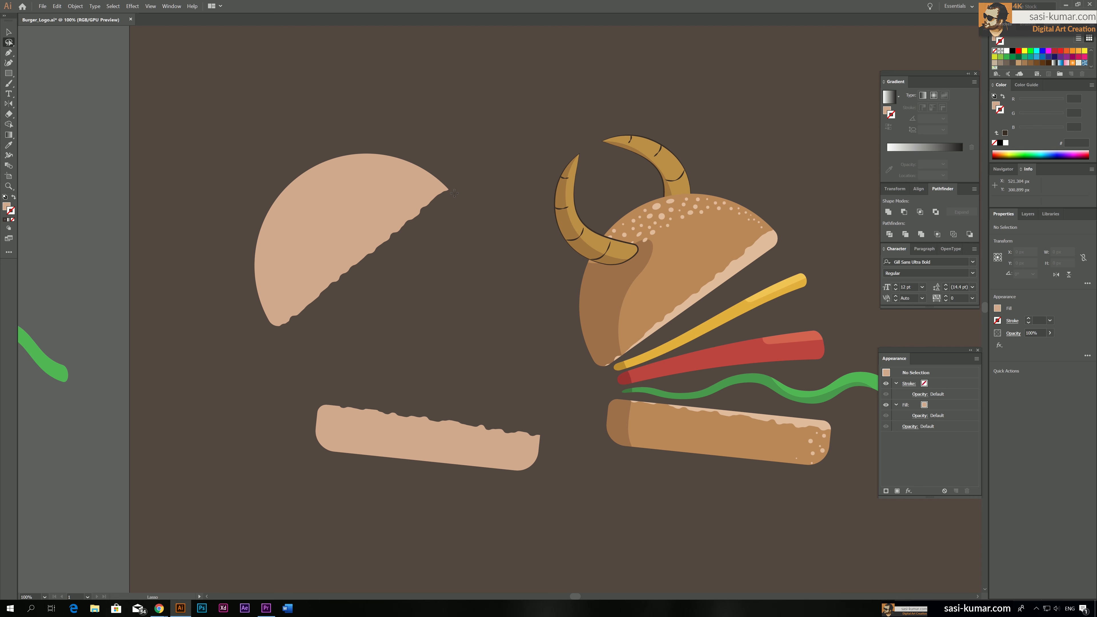
{"action": "mouse_move", "coordinate": [453, 193]}
{"action": "left_mouse_down"}
{"action": "mouse_move", "coordinate": [422, 188]}
{"action": "mouse_move", "coordinate": [347, 228]}
{"action": "mouse_move", "coordinate": [294, 276]}
{"action": "mouse_move", "coordinate": [271, 325]}
{"action": "mouse_move", "coordinate": [276, 344]}
{"action": "mouse_move", "coordinate": [408, 307]}
{"action": "mouse_move", "coordinate": [454, 278]}
{"action": "left_mouse_up"}
{"action": "key", "text": "Delete"}
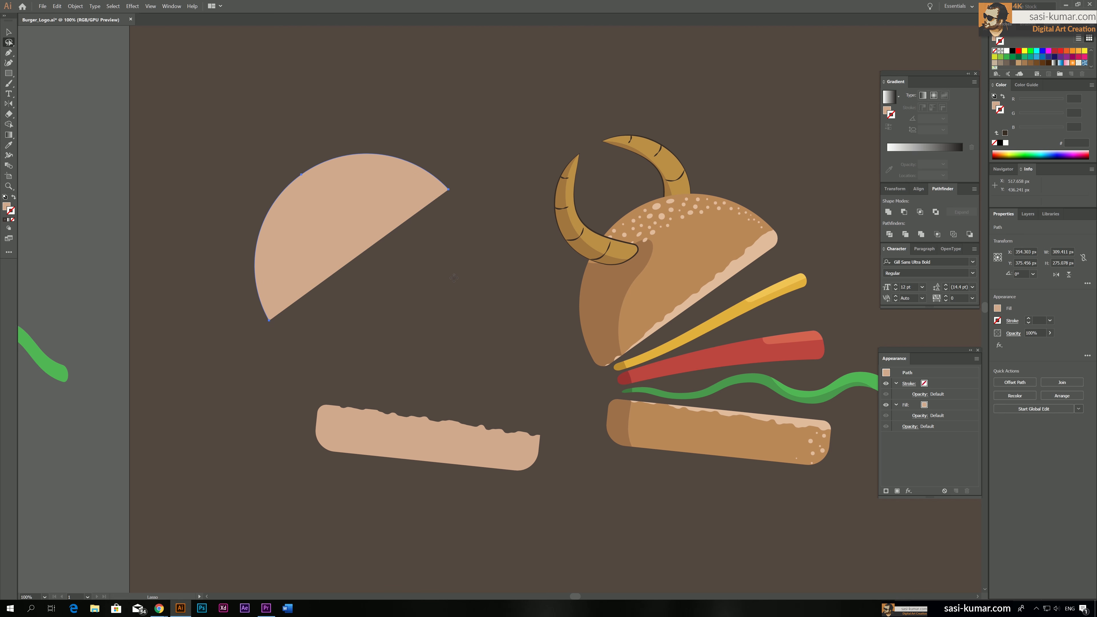
{"action": "mouse_move", "coordinate": [330, 413]}
{"action": "left_mouse_down"}
{"action": "mouse_move", "coordinate": [538, 437]}
{"action": "mouse_move", "coordinate": [535, 404]}
{"action": "left_mouse_up"}
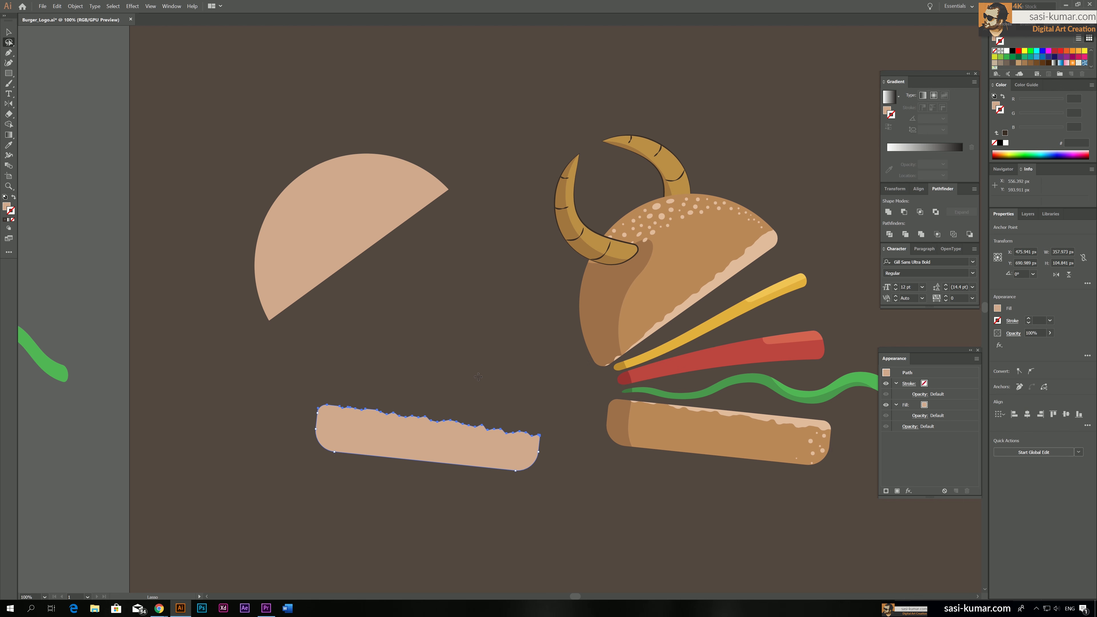
{"action": "key", "text": "Delete"}
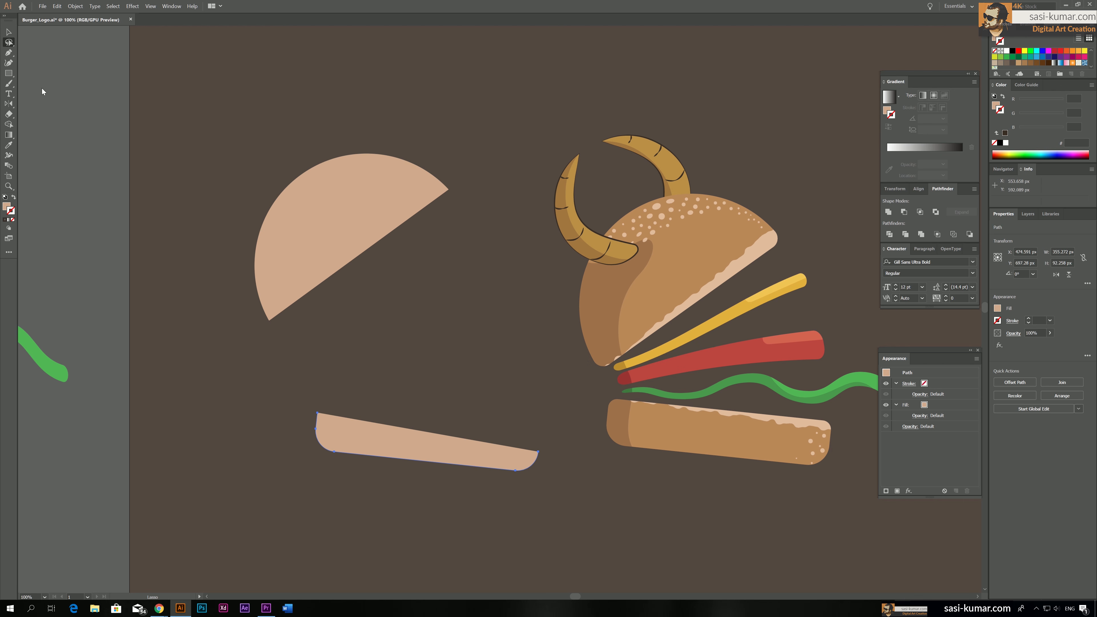
Step: Give both open bun paths the horn outline's style: no fill and a 2 pt dark stroke in #3a2e26
{"action": "left_click", "coordinate": [9, 31]}
{"action": "left_click", "coordinate": [370, 271]}
{"action": "left_click", "coordinate": [348, 231]}
{"action": "left_click", "coordinate": [442, 439], "text": "shift"}
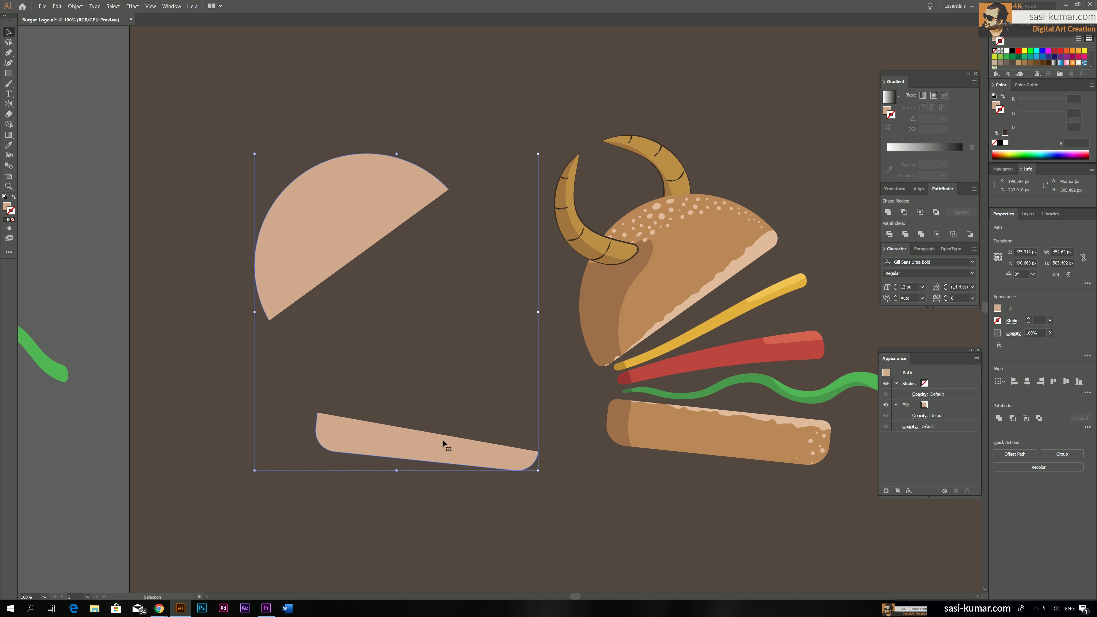
{"action": "key", "text": "i"}
{"action": "left_click", "coordinate": [600, 235]}
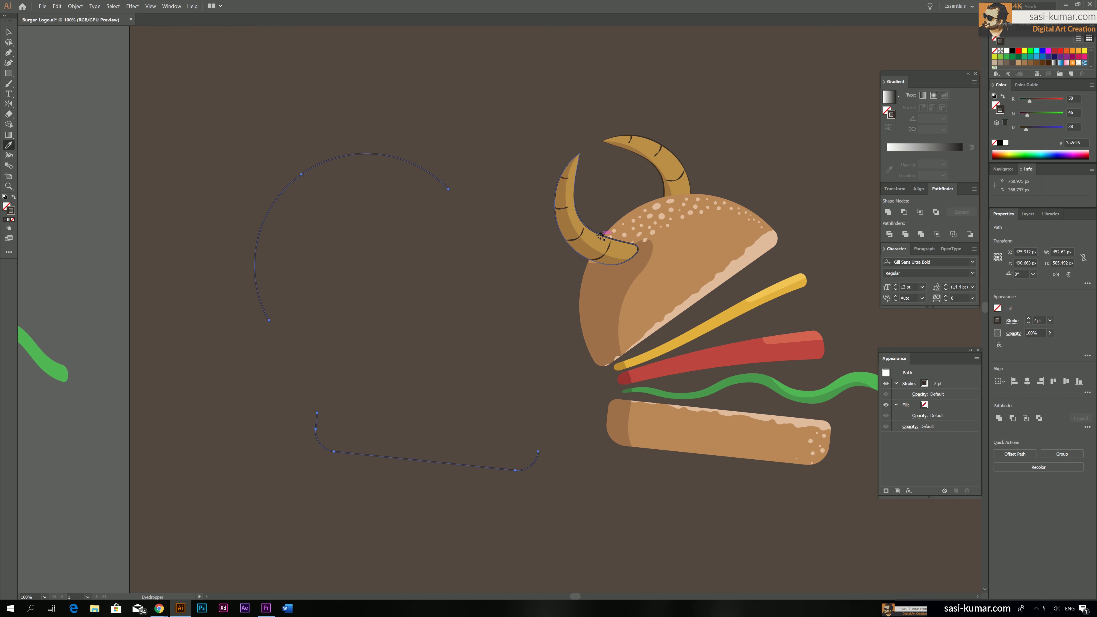
{"action": "key", "text": "v"}
{"action": "left_click", "coordinate": [148, 144]}
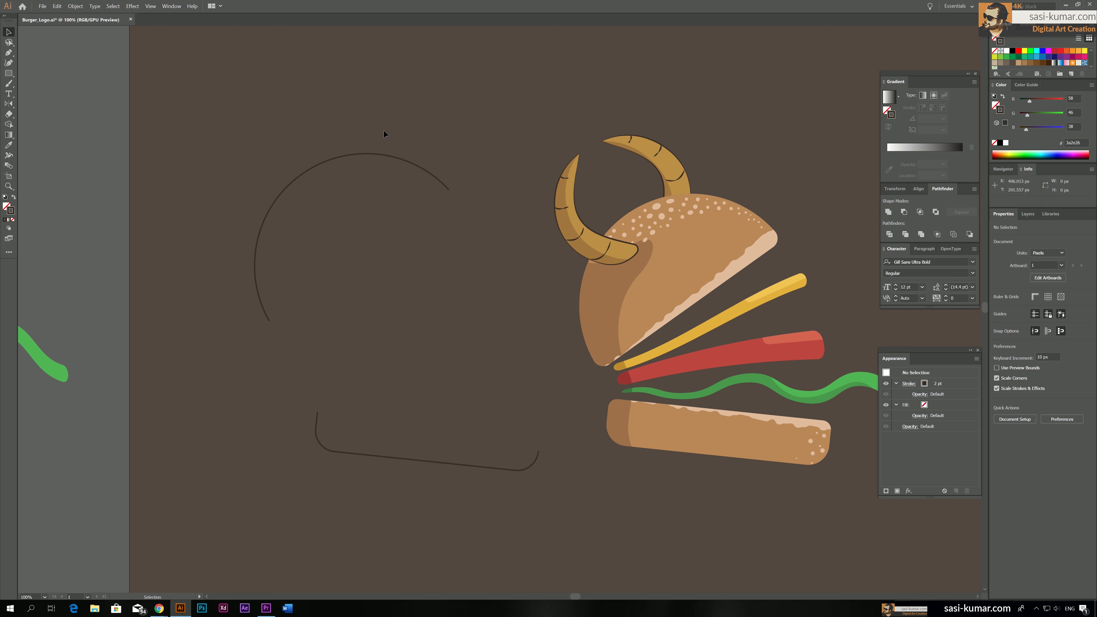
Step: Apply a variable-width stroke profile with tapered ends to both bun outlines
{"action": "left_click_drag", "start_coordinate": [384, 131], "coordinate": [486, 537]}
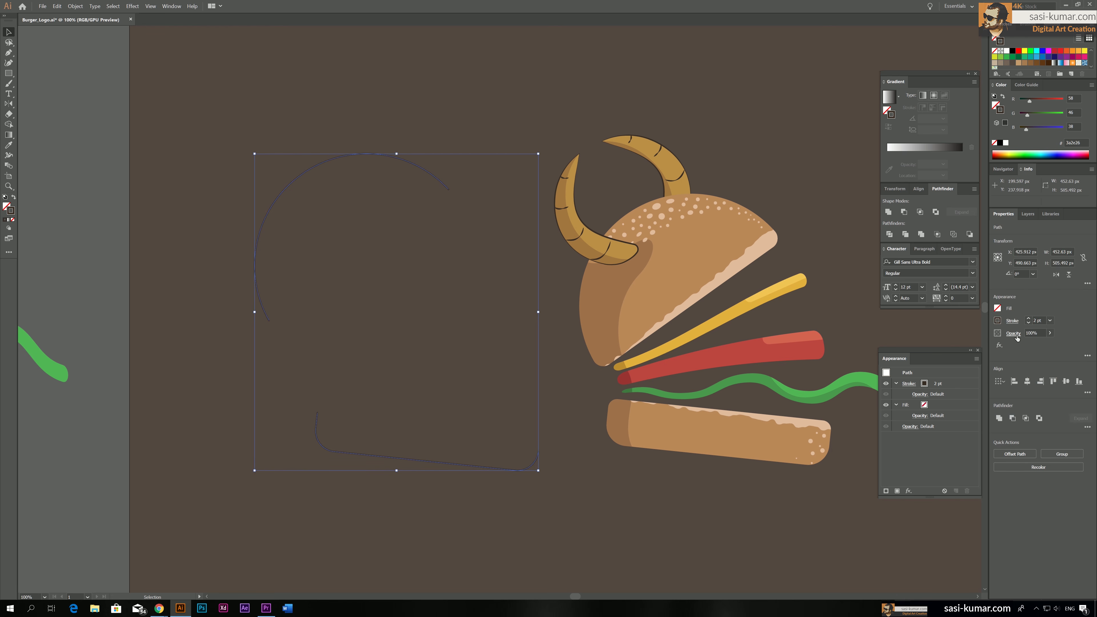
{"action": "left_click", "coordinate": [1011, 321]}
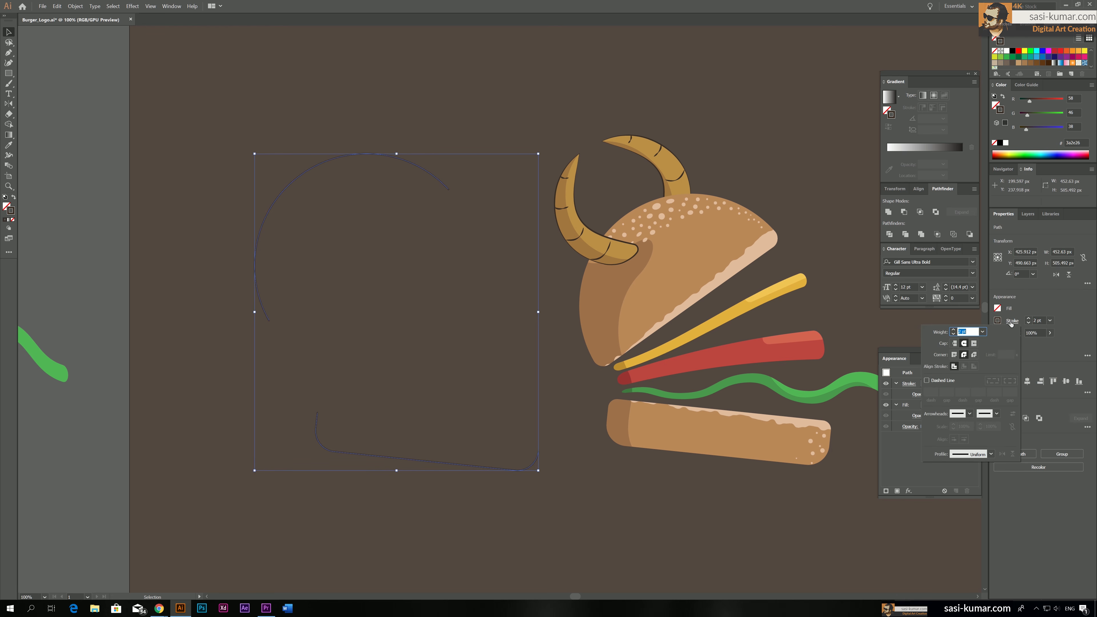
{"action": "left_click", "coordinate": [991, 454]}
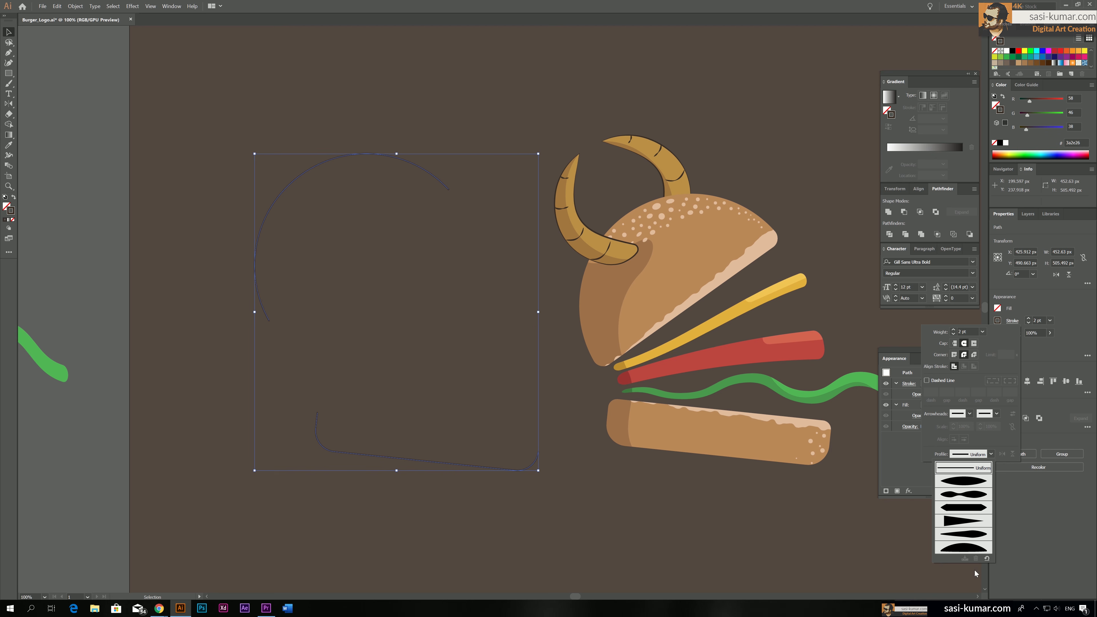
{"action": "left_click", "coordinate": [972, 508]}
{"action": "left_click", "coordinate": [401, 135]}
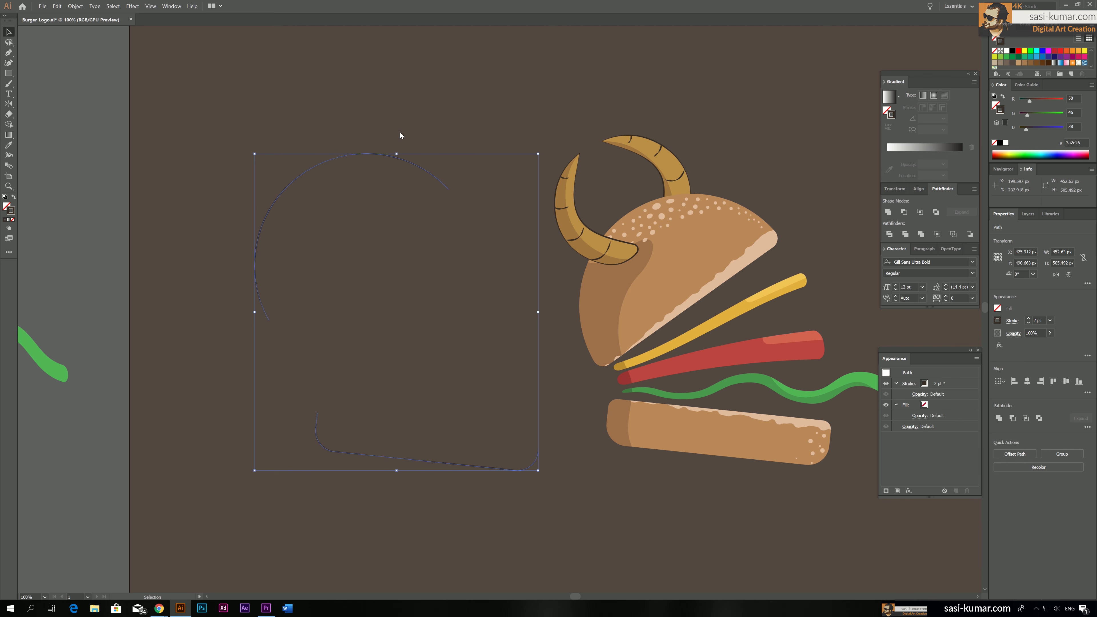
Step: Move the curved outline onto the logo's top bun and the other outline onto its bottom bun, aligned to their outer edges
{"action": "left_click", "coordinate": [426, 199]}
{"action": "left_click_drag", "start_coordinate": [399, 160], "coordinate": [720, 197]}
{"action": "left_click_drag", "start_coordinate": [448, 464], "coordinate": [737, 456]}
{"action": "left_click", "coordinate": [708, 482]}
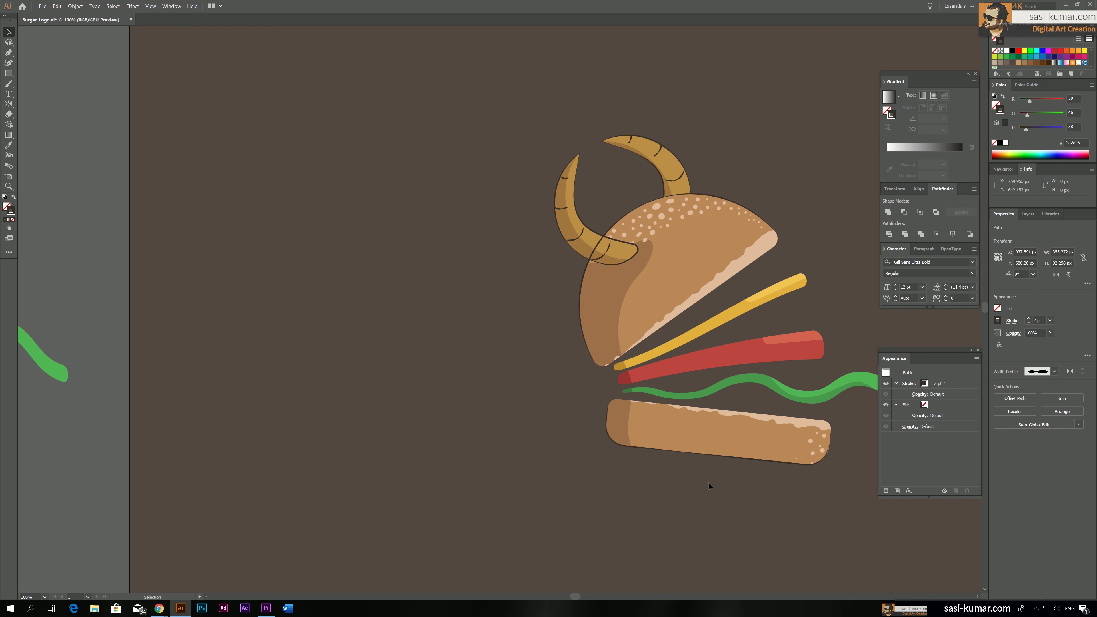
Step: Bring the left horn group to the front, above the top bun's outline
{"action": "left_click", "coordinate": [581, 240]}
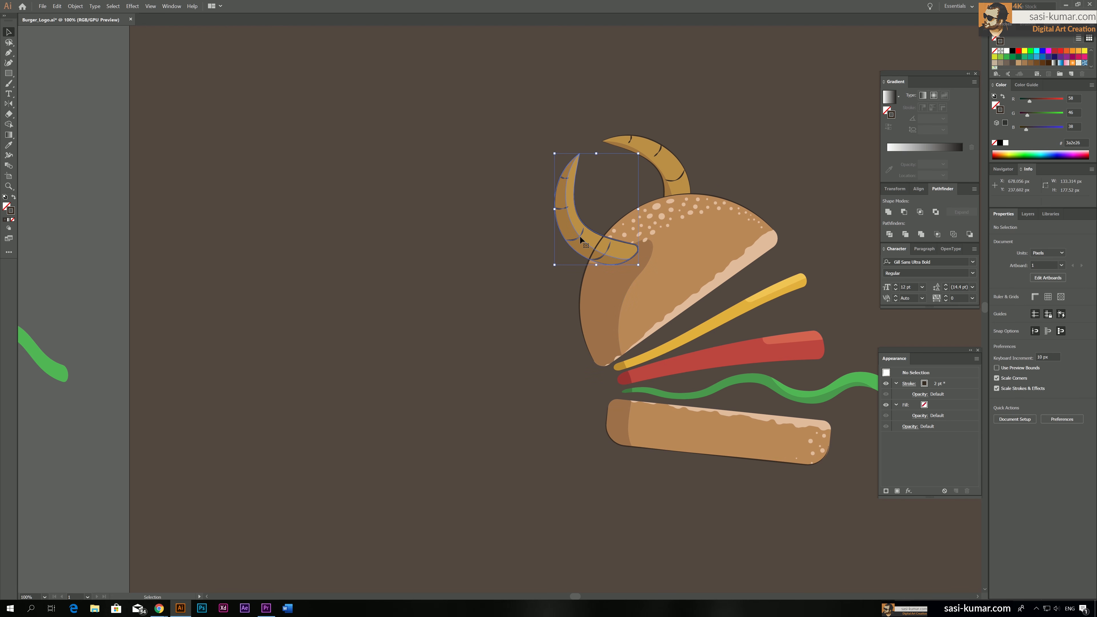
{"action": "right_click", "coordinate": [581, 239]}
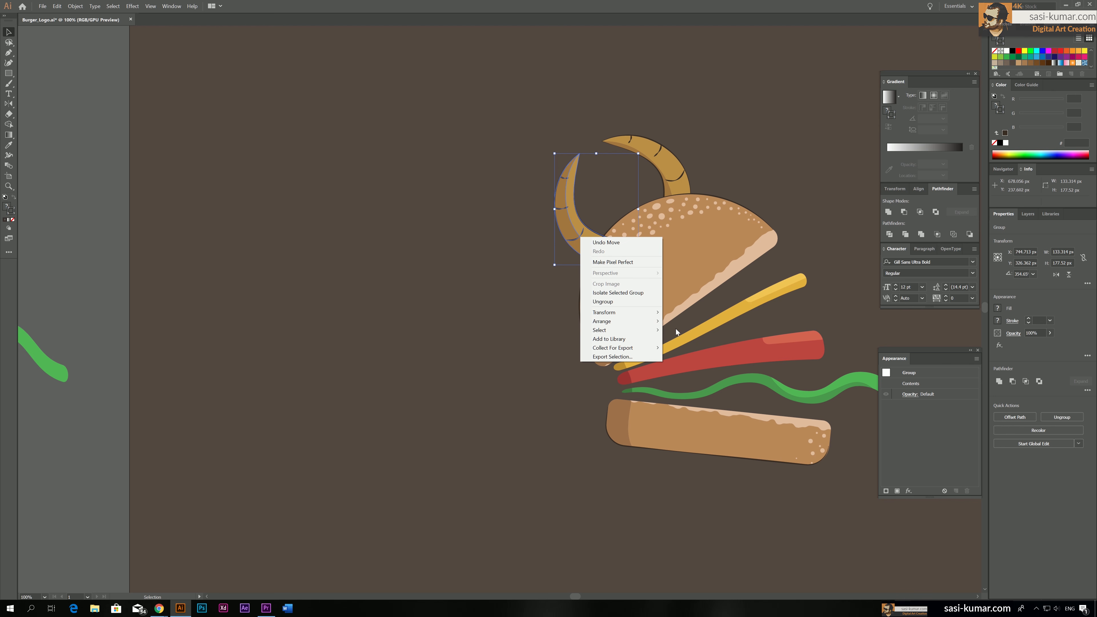
{"action": "mouse_move", "coordinate": [639, 320]}
{"action": "left_click", "coordinate": [690, 321]}
{"action": "left_click", "coordinate": [570, 319]}
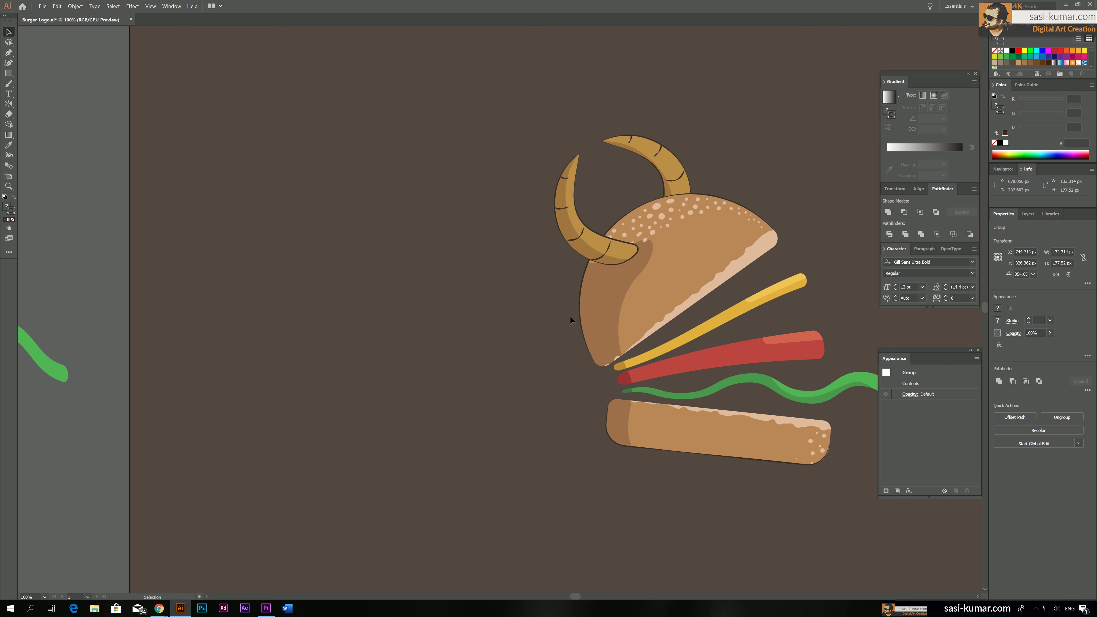
Step: Set the stroke weight of both the top and bottom bun outlines to 4 pt
{"action": "key", "text": "ctrl+equal"}
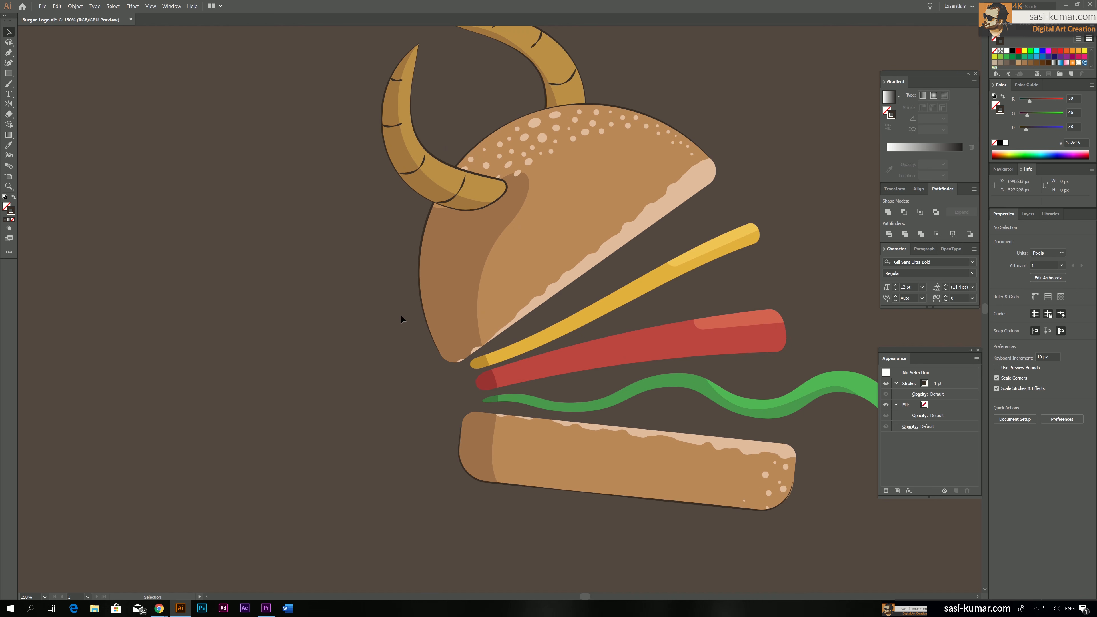
{"action": "left_click", "coordinate": [418, 281]}
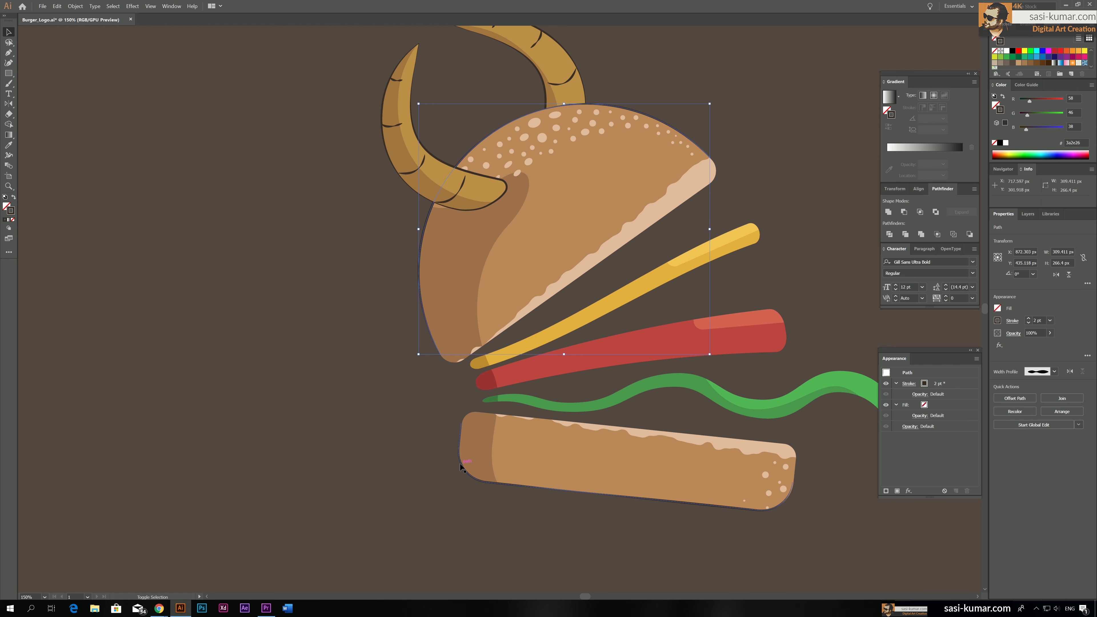
{"action": "left_click", "coordinate": [1029, 321]}
{"action": "left_click", "coordinate": [1029, 321]}
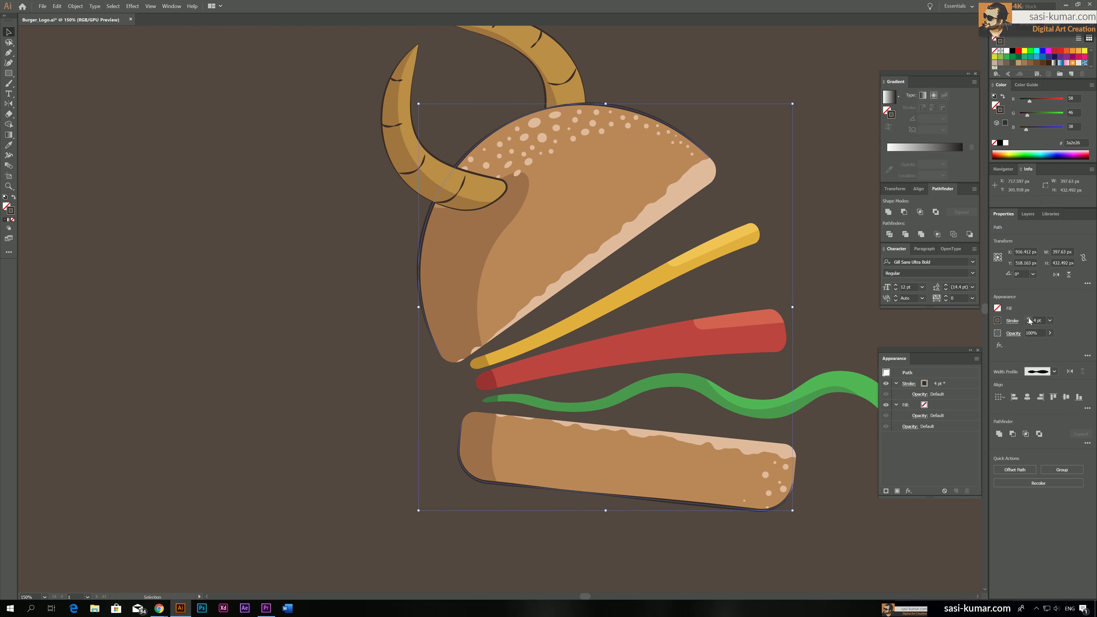
{"action": "left_click", "coordinate": [228, 265]}
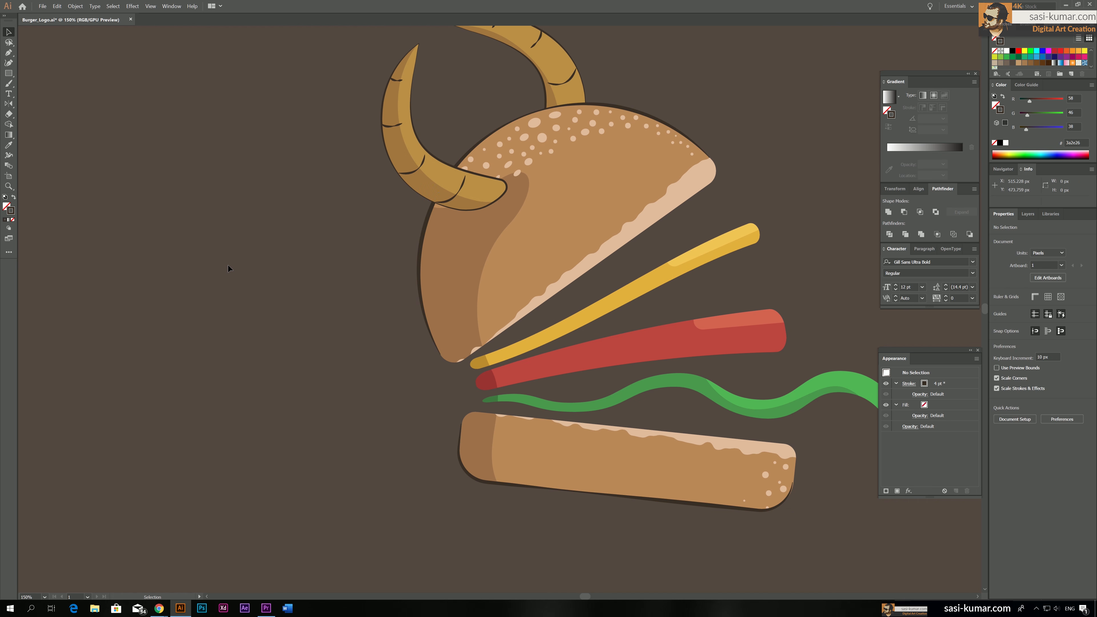
Step: Move the spare yellow, red and green filling shapes from outside the artboard onto it, beside the burger
{"action": "key", "text": "ctrl+minus"}
{"action": "key", "text": "ctrl+minus"}
{"action": "key", "text": "ctrl+plus"}
{"action": "key", "text": "ctrl+plus"}
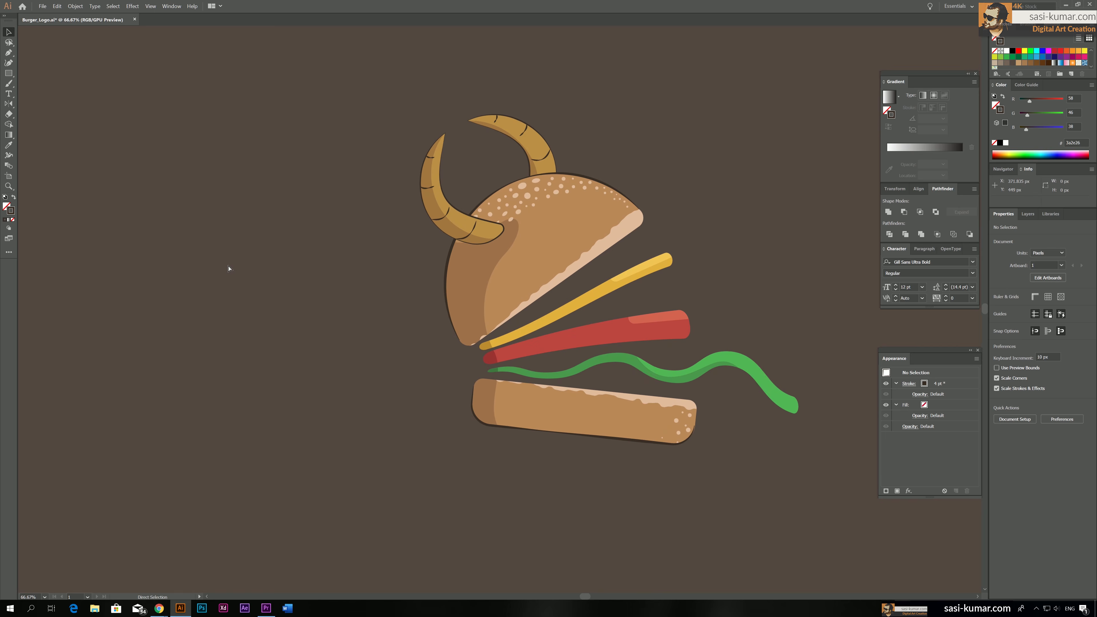
{"action": "left_click_drag", "start_coordinate": [650, 229], "coordinate": [582, 204]}
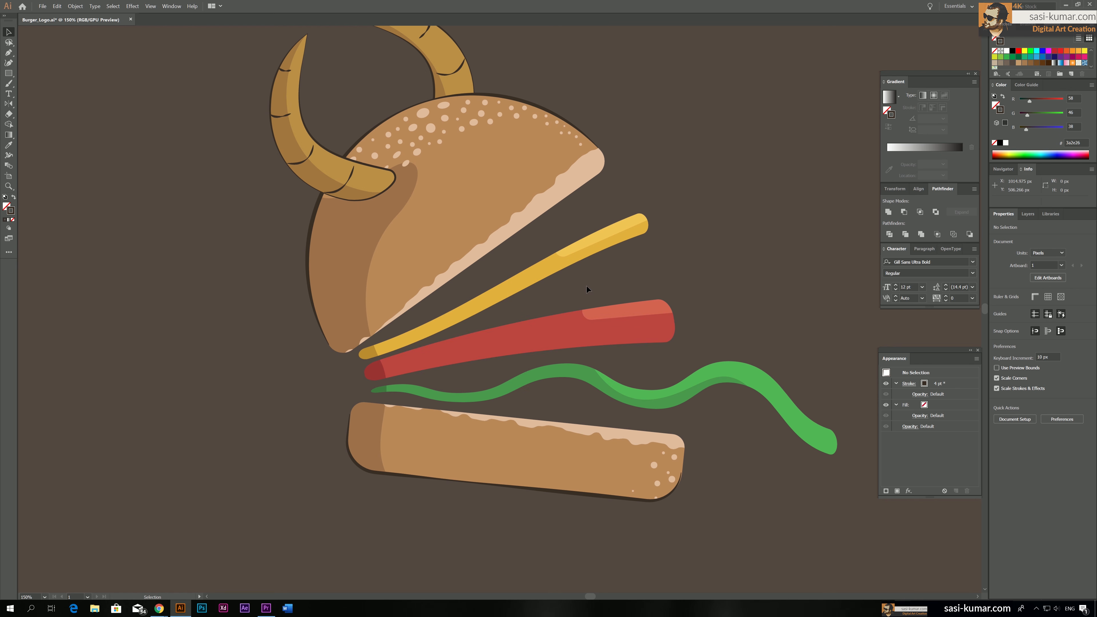
{"action": "key", "text": "ctrl+minus"}
{"action": "key", "text": "ctrl+minus"}
{"action": "key", "text": "ctrl+minus"}
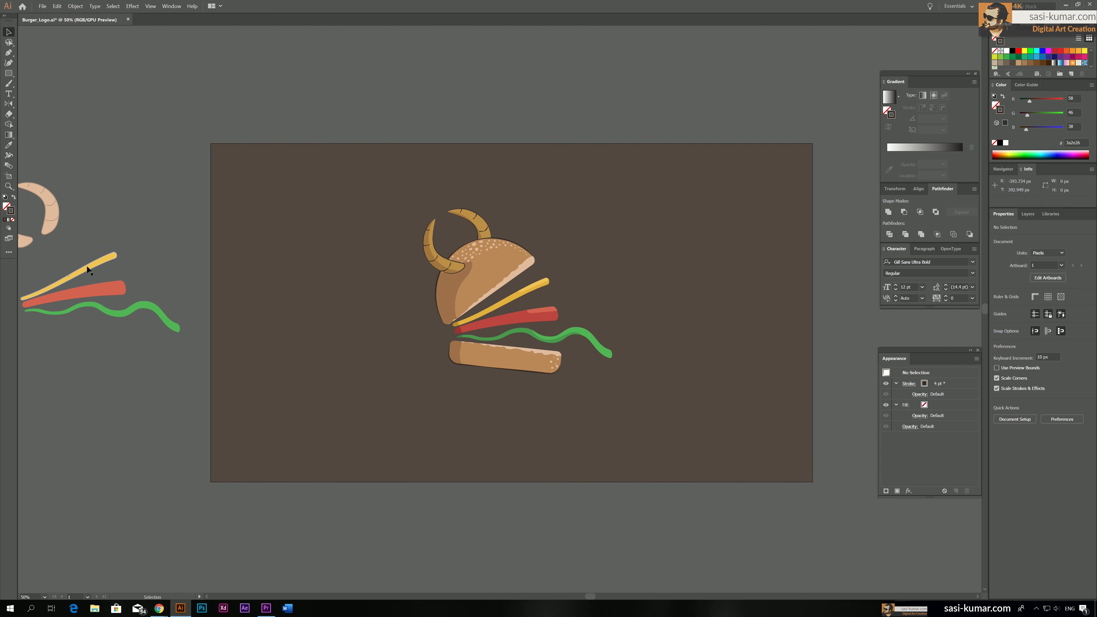
{"action": "mouse_move", "coordinate": [92, 265]}
{"action": "left_mouse_down"}
{"action": "mouse_move", "coordinate": [377, 289]}
{"action": "mouse_move", "coordinate": [375, 328]}
{"action": "left_mouse_up"}
{"action": "mouse_move", "coordinate": [50, 301]}
{"action": "left_mouse_down"}
{"action": "mouse_move", "coordinate": [320, 387]}
{"action": "mouse_move", "coordinate": [331, 366]}
{"action": "left_mouse_up"}
{"action": "mouse_move", "coordinate": [158, 309]}
{"action": "left_mouse_down"}
{"action": "mouse_move", "coordinate": [417, 421]}
{"action": "mouse_move", "coordinate": [436, 402]}
{"action": "left_mouse_up"}
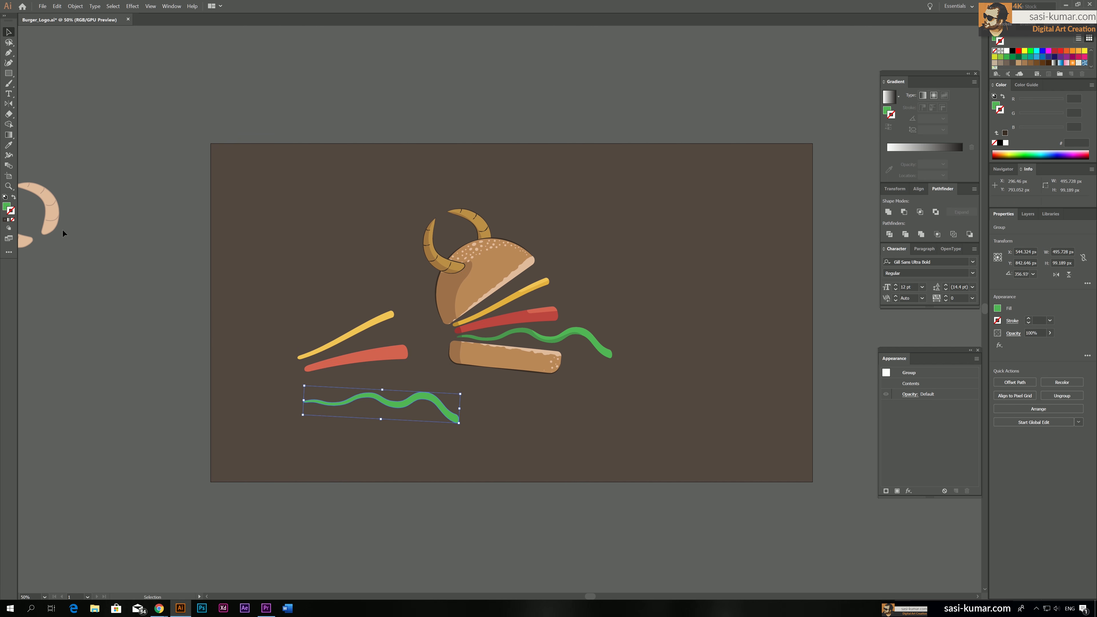
Step: Delete the leftover light horn shapes outside the artboard
{"action": "left_click", "coordinate": [116, 245]}
{"action": "mouse_move", "coordinate": [116, 245]}
{"action": "left_mouse_down"}
{"action": "mouse_move", "coordinate": [225, 246]}
{"action": "mouse_move", "coordinate": [24, 158]}
{"action": "left_mouse_up"}
{"action": "key", "text": "Delete"}
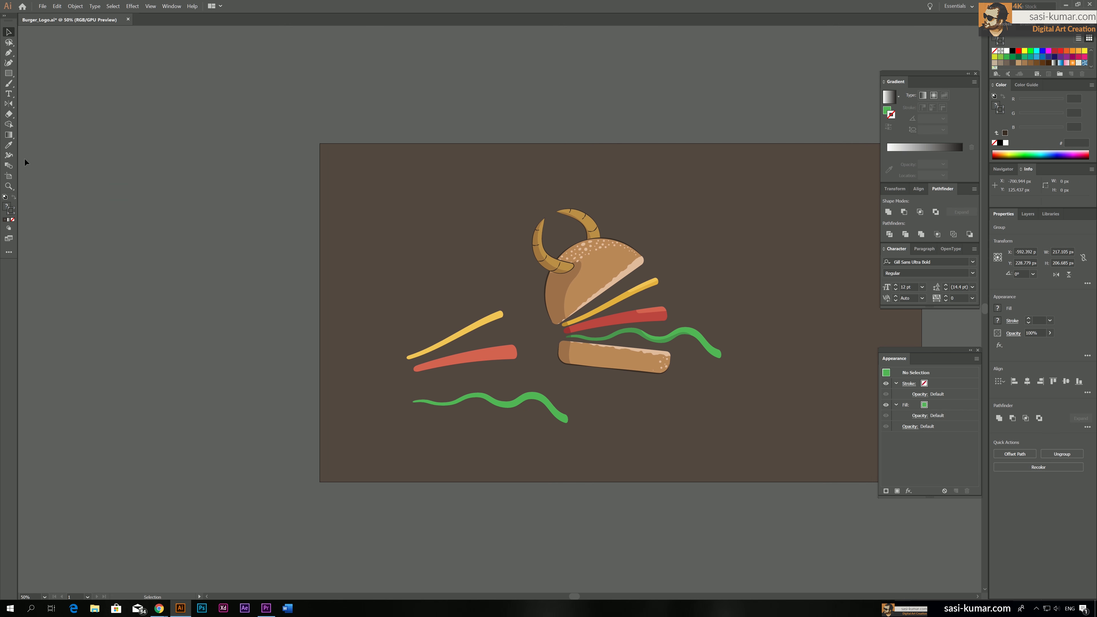
Step: Isolate the spare yellow strip and delete its upper-edge anchor point, leaving an open path along the lower edge
{"action": "key", "text": "ctrl+equal"}
{"action": "key", "text": "ctrl+equal"}
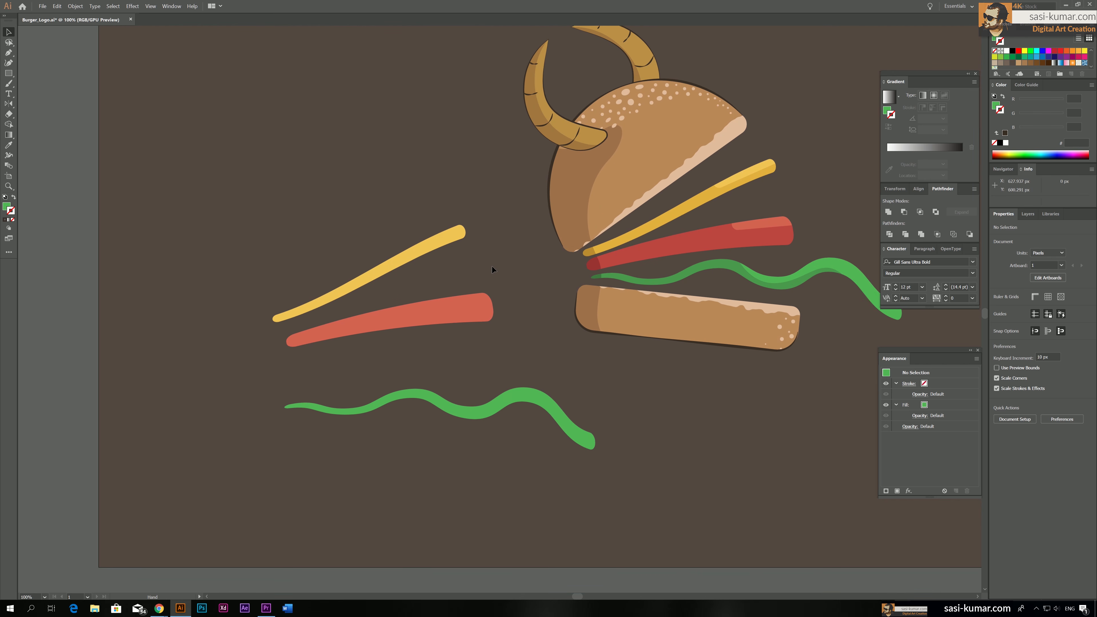
{"action": "left_click", "coordinate": [289, 313]}
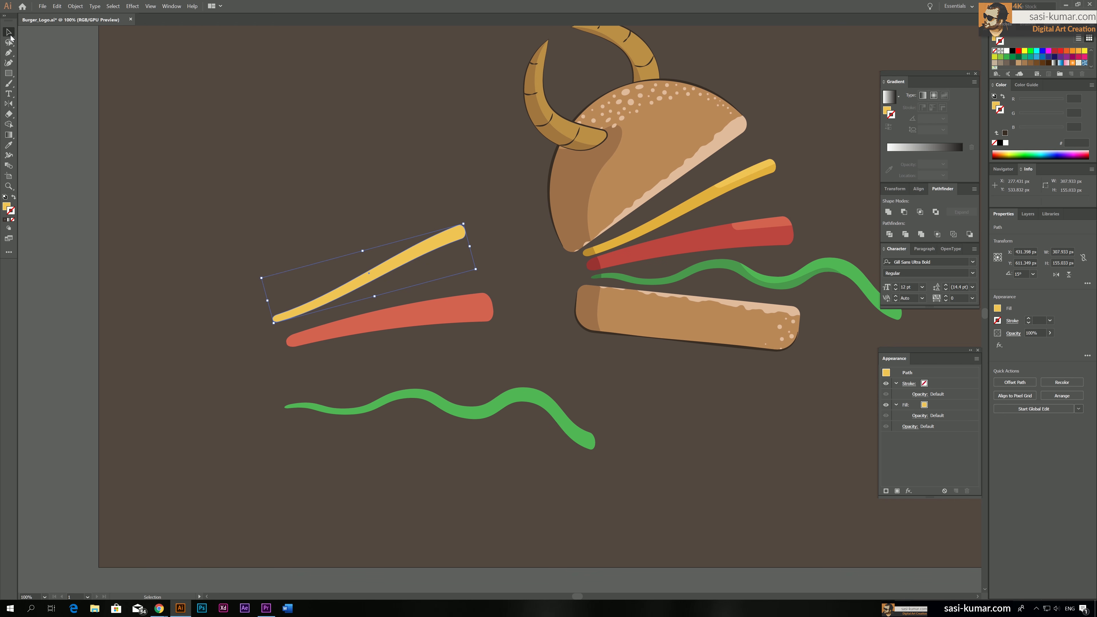
{"action": "left_click_drag", "start_coordinate": [9, 43], "coordinate": [35, 59]}
{"action": "key", "text": "v"}
{"action": "left_click", "coordinate": [418, 288]}
{"action": "left_click", "coordinate": [395, 258]}
{"action": "double_click", "coordinate": [396, 258]}
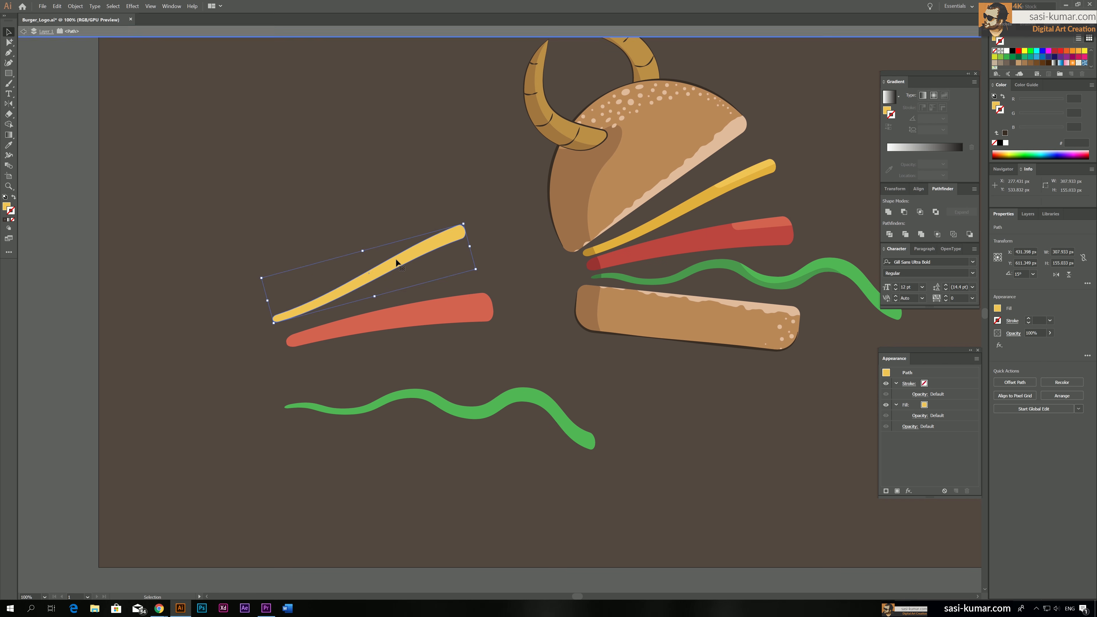
{"action": "left_click", "coordinate": [8, 42]}
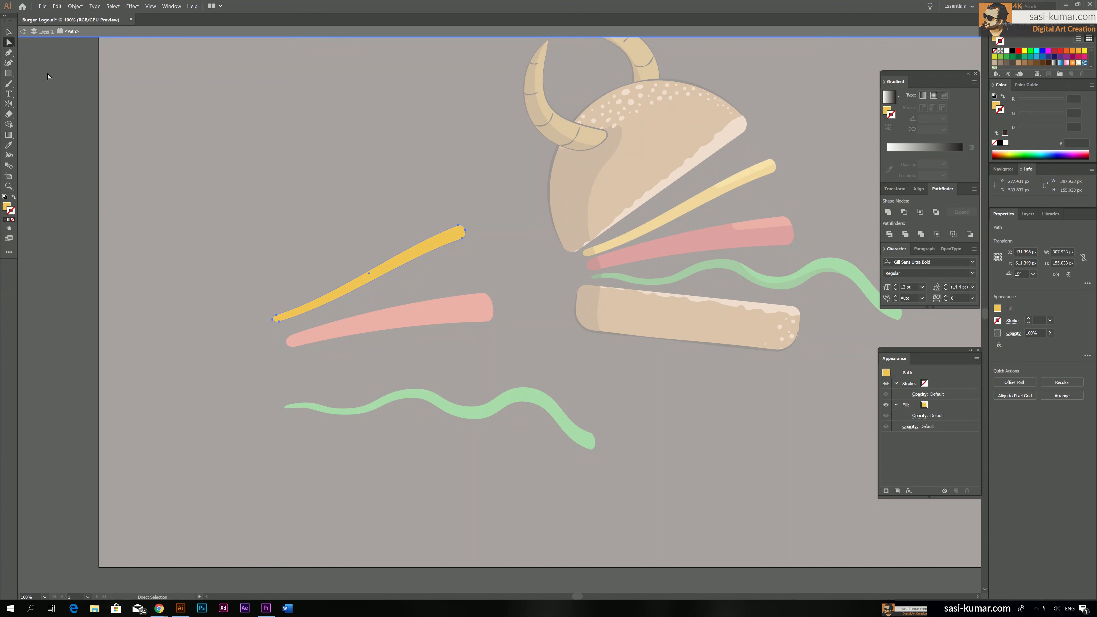
{"action": "left_click", "coordinate": [459, 227]}
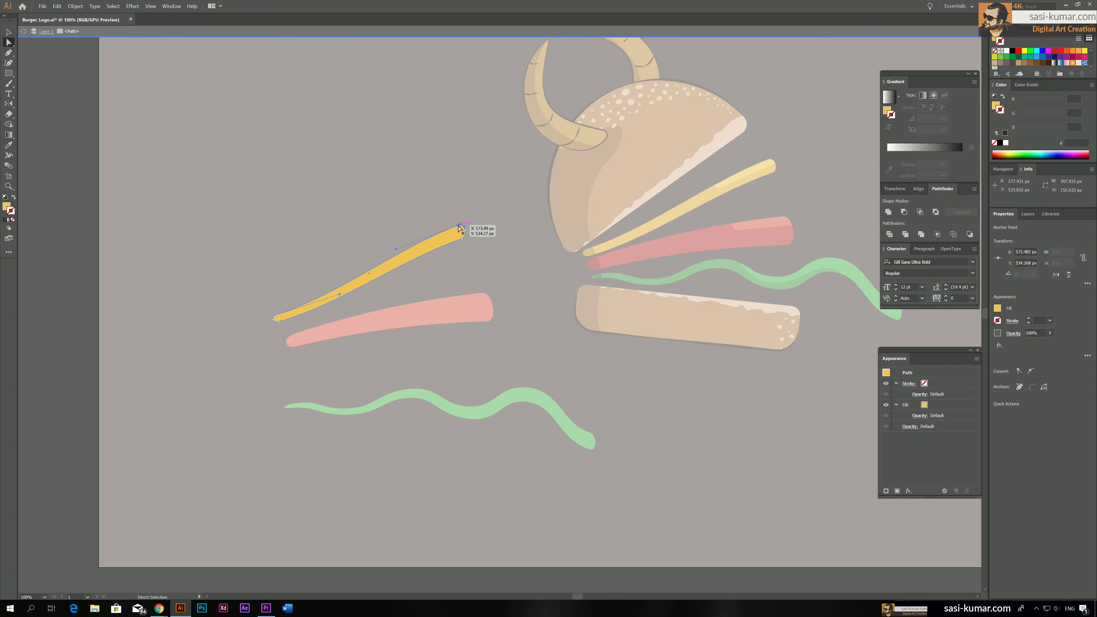
{"action": "key", "text": "Delete"}
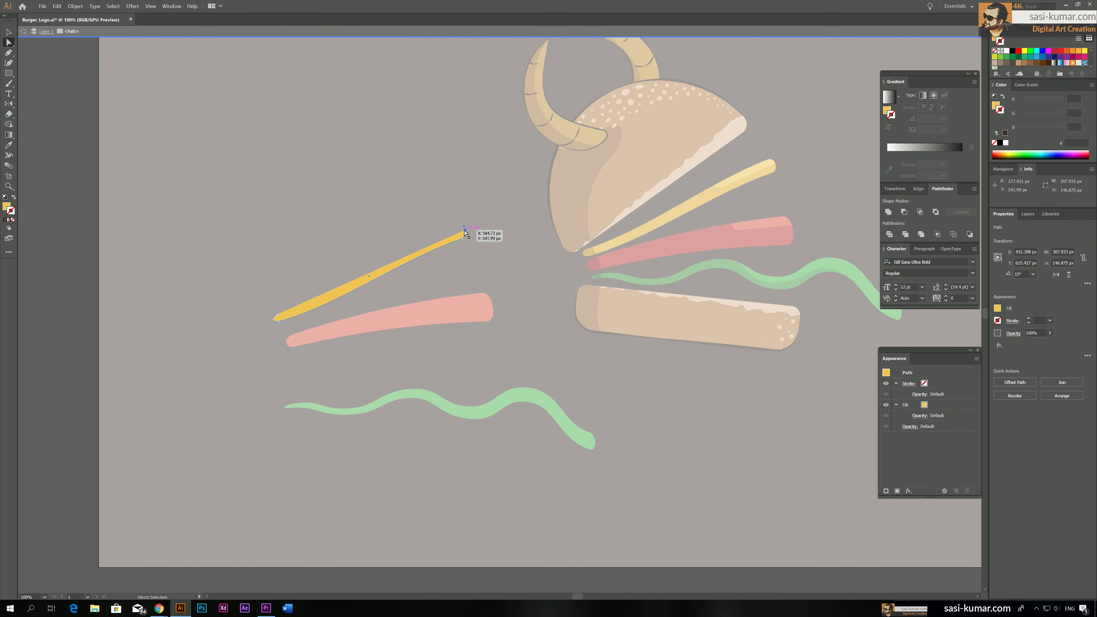
{"action": "left_click", "coordinate": [9, 31]}
{"action": "left_click", "coordinate": [277, 122]}
Step: Isolate the spare red strip and delete its upper-edge anchor points, keeping only the path along its lower edge
{"action": "left_click", "coordinate": [470, 310]}
{"action": "double_click", "coordinate": [471, 307]}
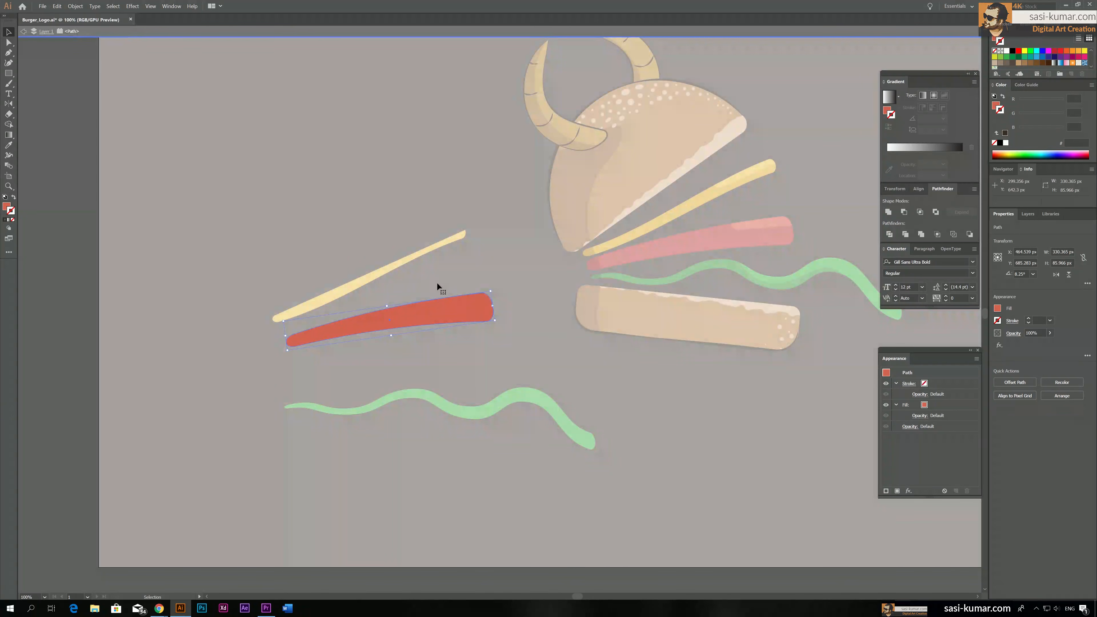
{"action": "key", "text": "a"}
{"action": "left_click_drag", "start_coordinate": [492, 307], "coordinate": [497, 311]}
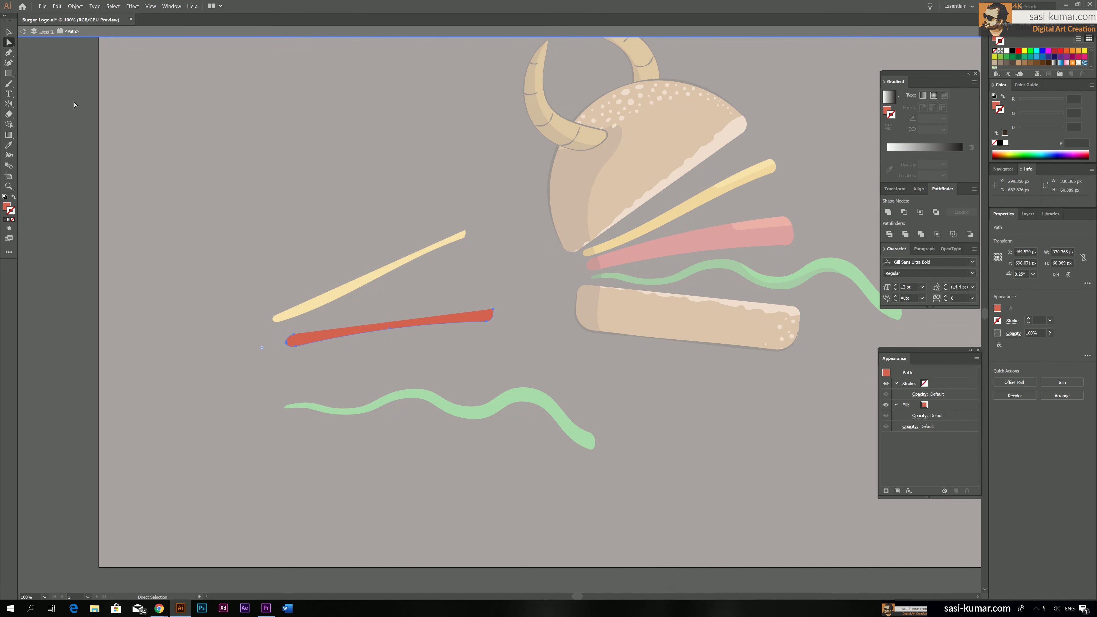
{"action": "left_click_drag", "start_coordinate": [300, 340], "coordinate": [301, 337]}
{"action": "key", "text": "v"}
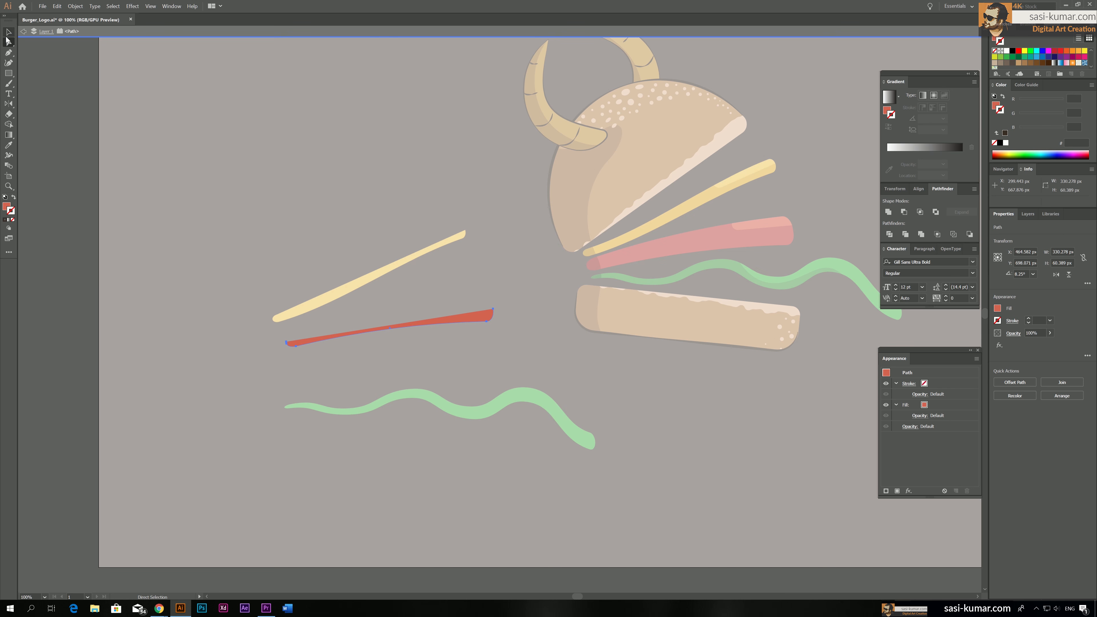
{"action": "double_click", "coordinate": [394, 205]}
Step: Isolate the spare green lettuce, lasso the anchor points along its upper edge and delete them, keeping the wavy lower edge
{"action": "double_click", "coordinate": [468, 413]}
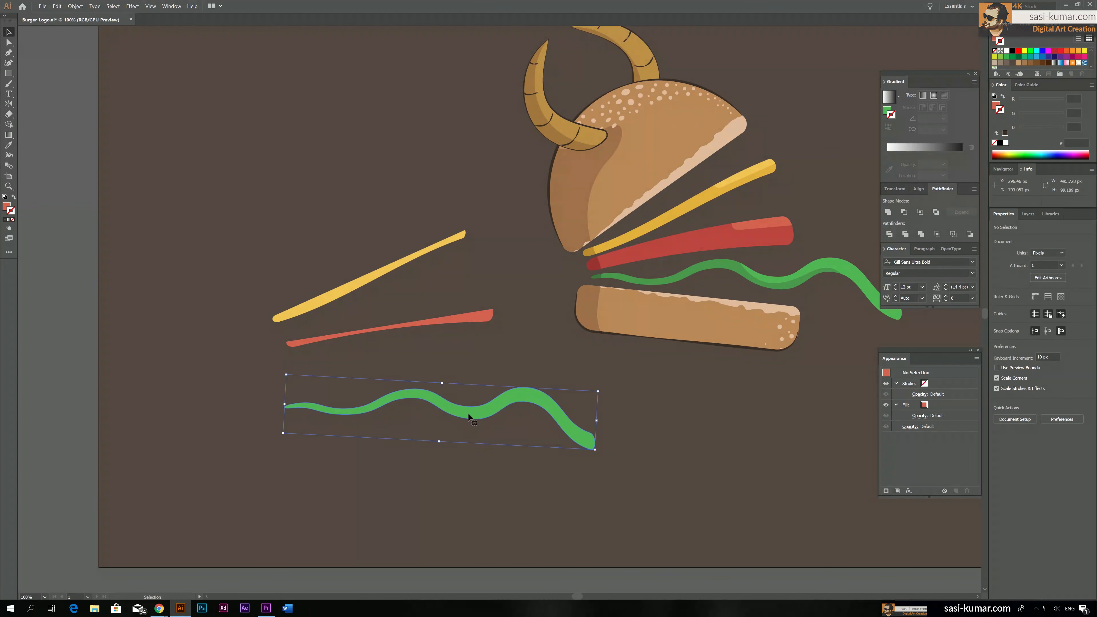
{"action": "left_click", "coordinate": [484, 470]}
{"action": "key", "text": "a"}
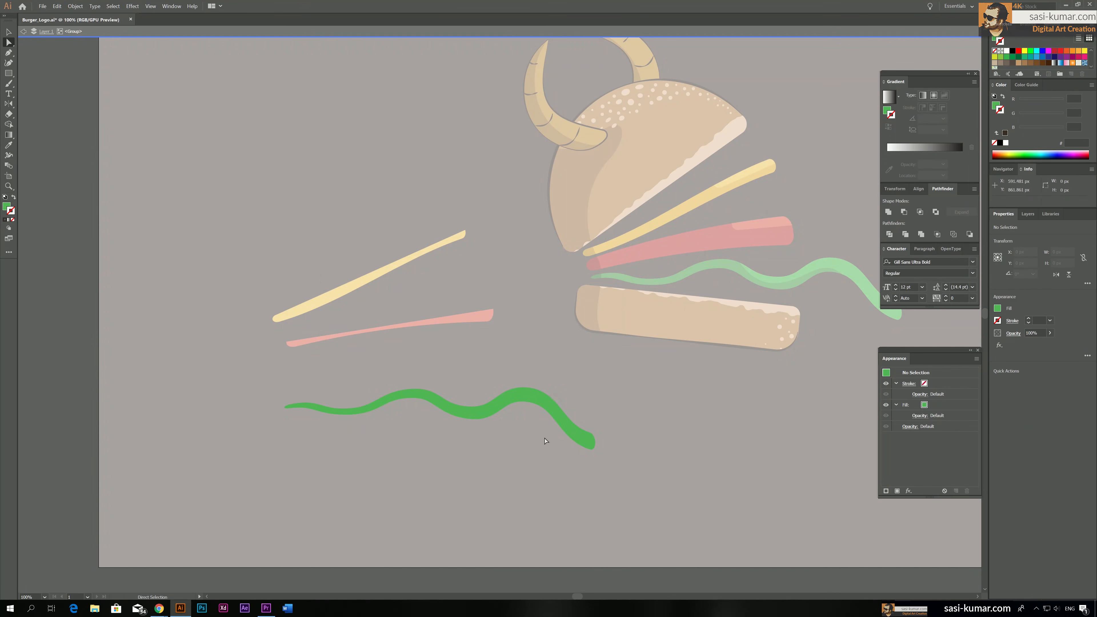
{"action": "left_click", "coordinate": [492, 407]}
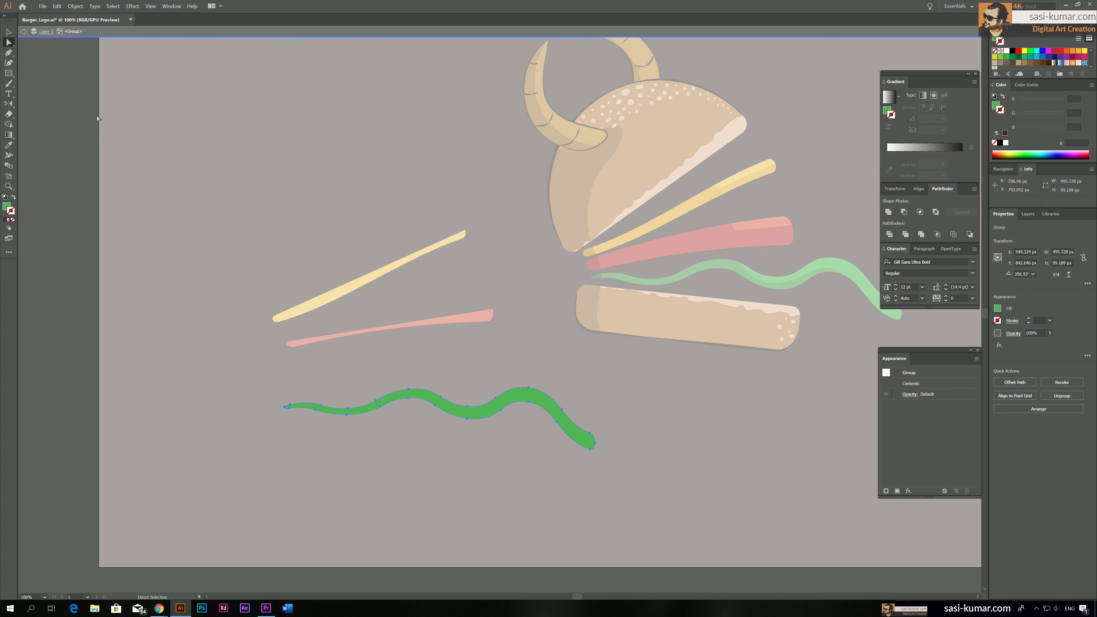
{"action": "left_click", "coordinate": [10, 46]}
{"action": "left_click", "coordinate": [43, 61]}
{"action": "mouse_move", "coordinate": [280, 398]}
{"action": "left_mouse_down"}
{"action": "mouse_move", "coordinate": [350, 410]}
{"action": "mouse_move", "coordinate": [422, 394]}
{"action": "mouse_move", "coordinate": [476, 417]}
{"action": "mouse_move", "coordinate": [535, 392]}
{"action": "left_mouse_up"}
{"action": "mouse_move", "coordinate": [540, 401]}
{"action": "left_mouse_down"}
{"action": "mouse_move", "coordinate": [596, 446]}
{"action": "mouse_move", "coordinate": [615, 396]}
{"action": "mouse_move", "coordinate": [455, 341]}
{"action": "mouse_move", "coordinate": [324, 366]}
{"action": "left_mouse_up"}
{"action": "key", "text": "Delete"}
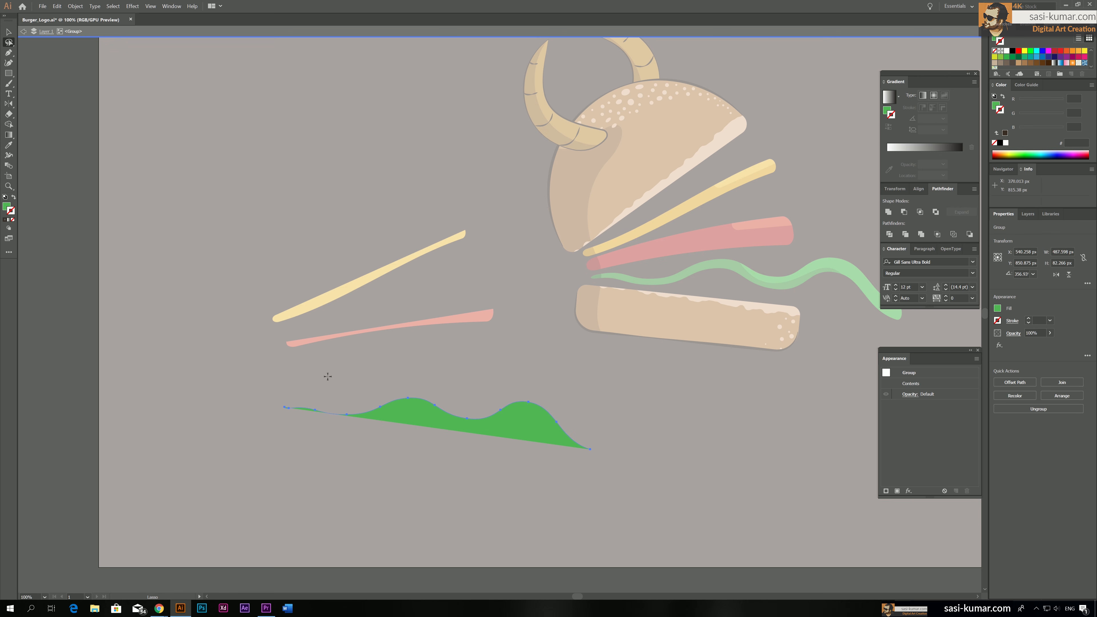
{"action": "key", "text": "v"}
{"action": "double_click", "coordinate": [416, 109]}
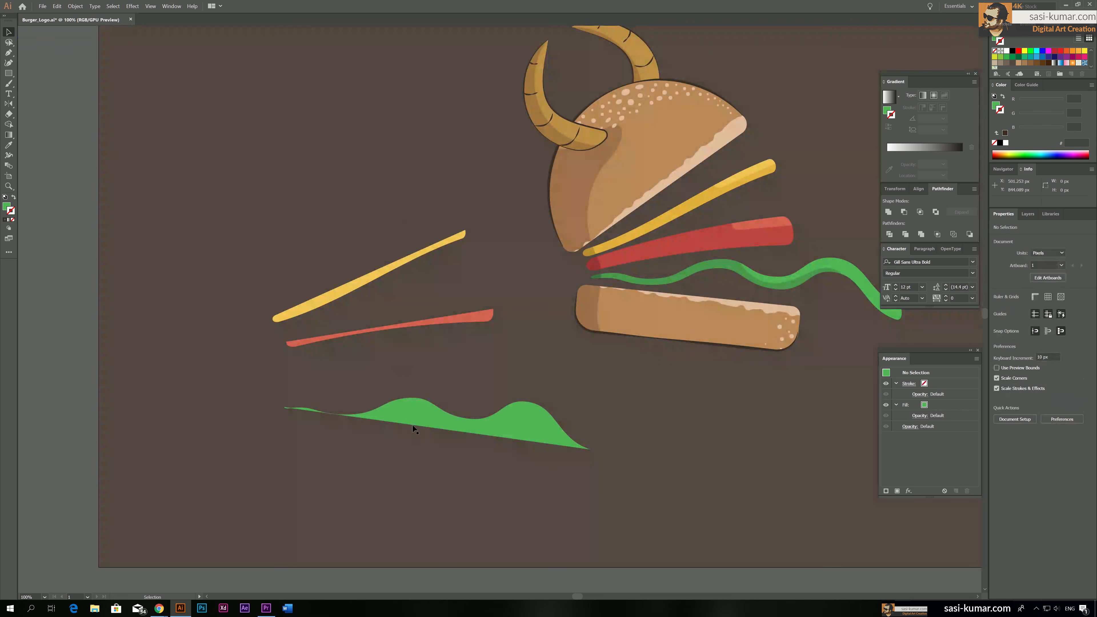
Step: Copy the bottom bun outline's style to the three open filling paths: no fill and a 4 pt stroke in #3a2e26
{"action": "key", "text": "ctrl+a"}
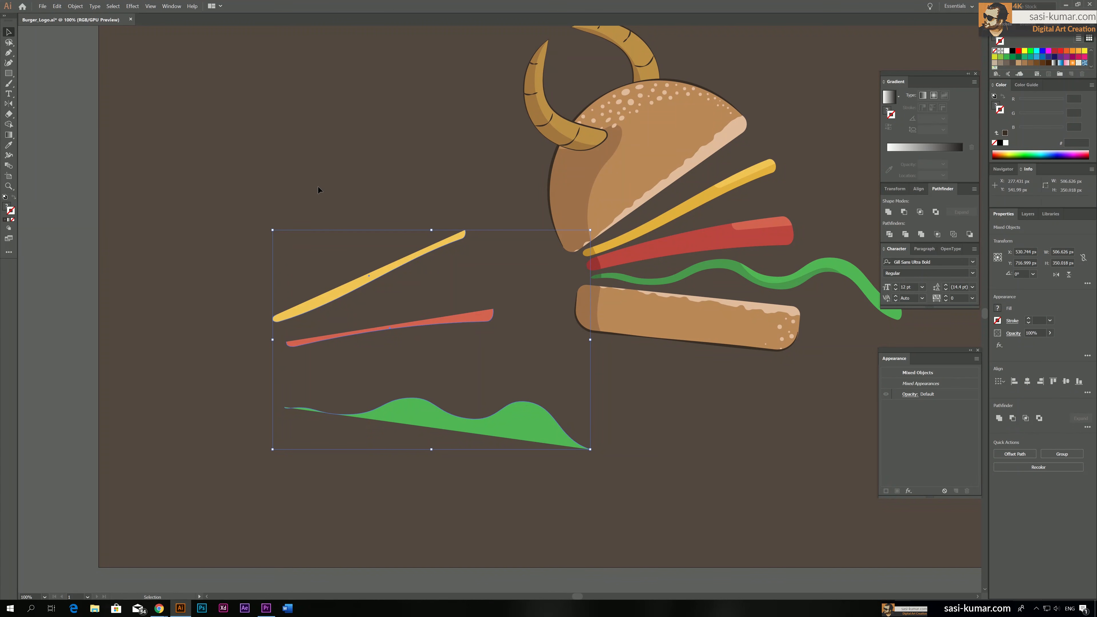
{"action": "key", "text": "i"}
{"action": "left_click", "coordinate": [581, 327]}
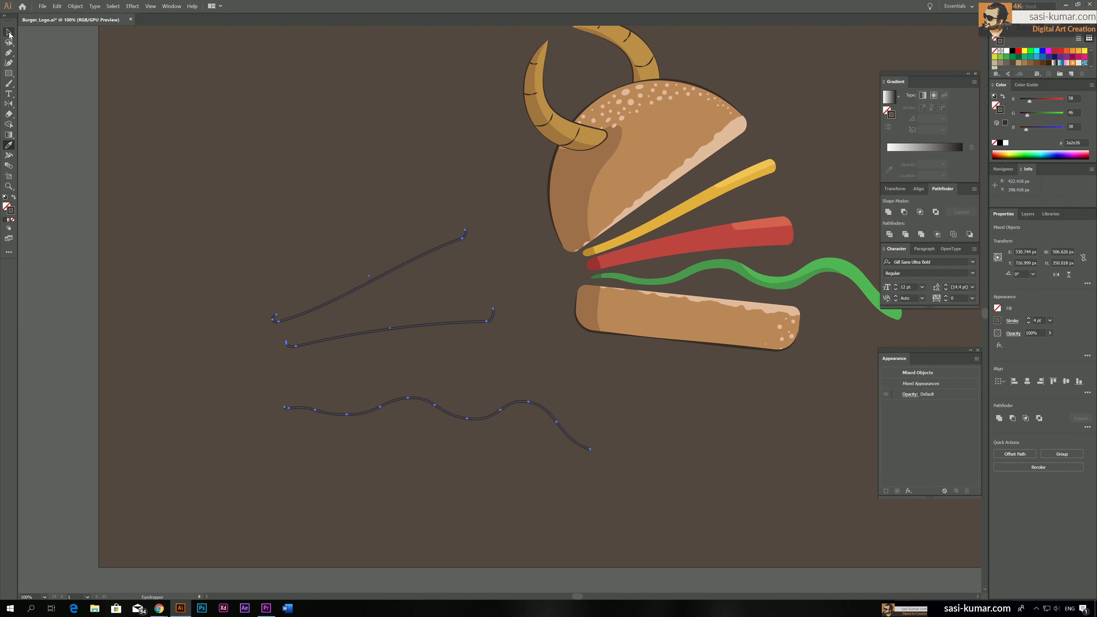
{"action": "left_click", "coordinate": [12, 33]}
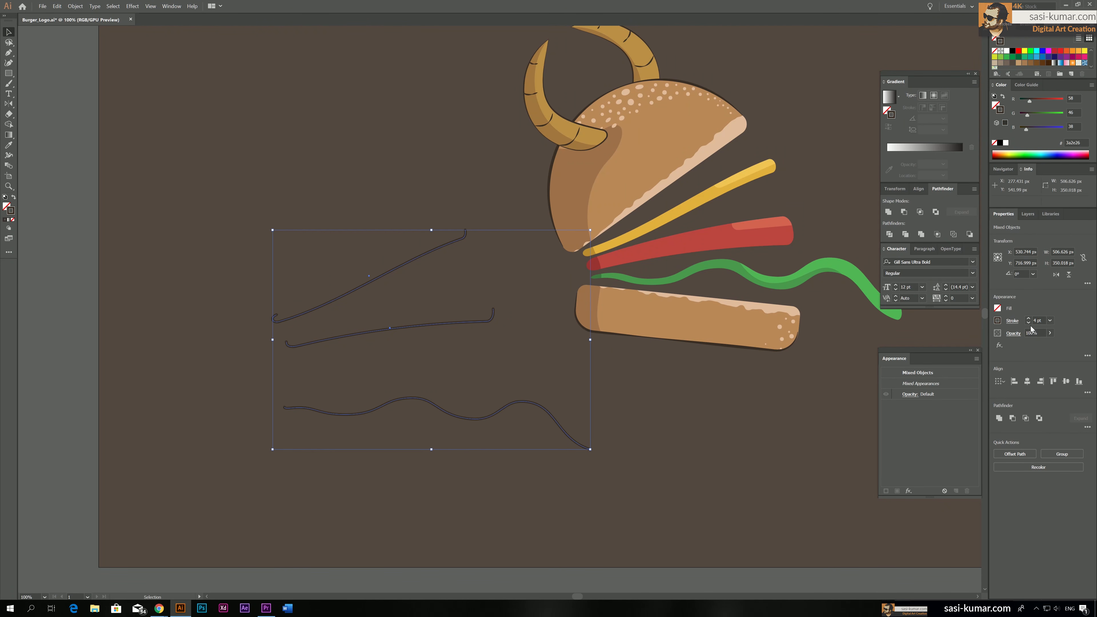
Step: Apply the bun outlines' variable-width stroke profile with tapered ends to the three filling outlines
{"action": "left_click", "coordinate": [1012, 320]}
{"action": "left_click", "coordinate": [990, 453]}
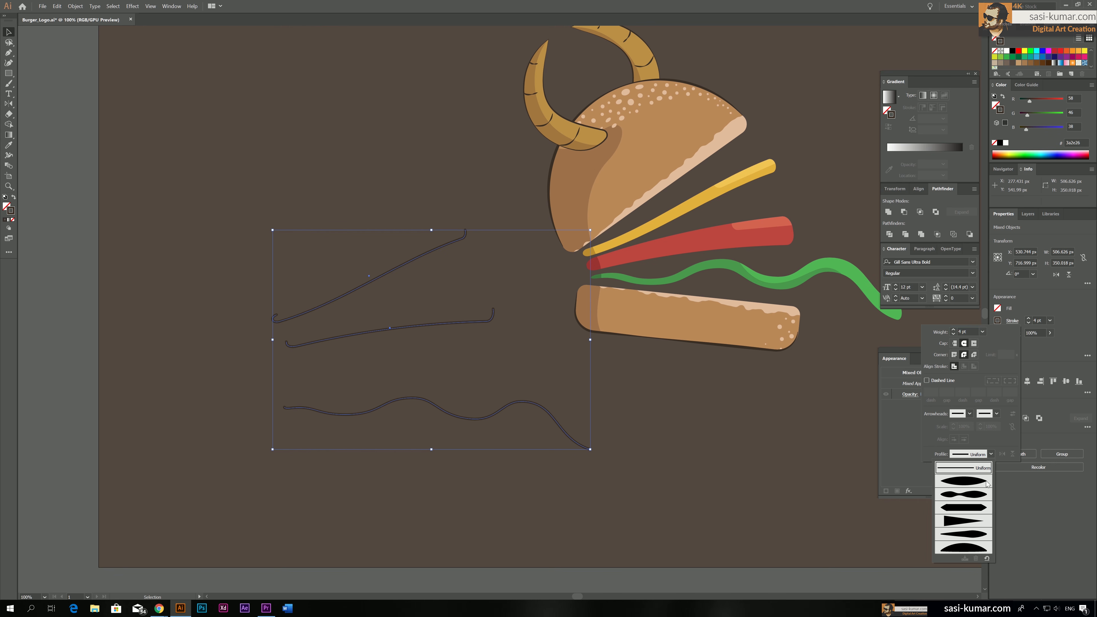
{"action": "left_click", "coordinate": [970, 498]}
{"action": "left_click", "coordinate": [434, 197]}
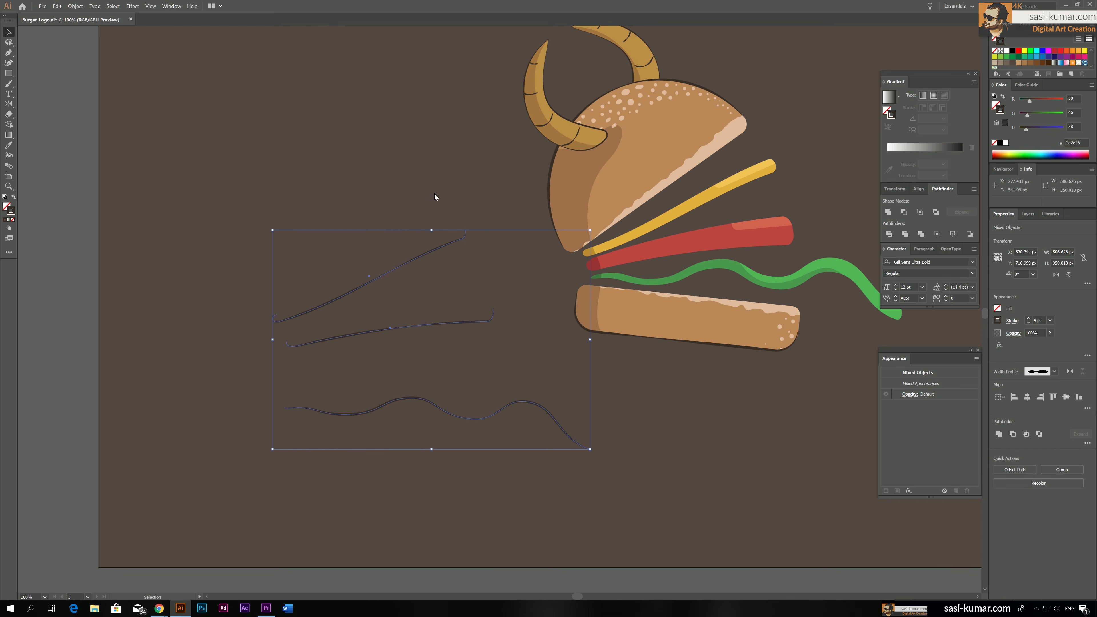
{"action": "left_click", "coordinate": [127, 97]}
Step: Move the uppermost filling outline onto the yellow strip's lower edge in the burger and bring it to the front
{"action": "mouse_move", "coordinate": [387, 227]}
{"action": "left_mouse_down"}
{"action": "mouse_move", "coordinate": [288, 239]}
{"action": "mouse_move", "coordinate": [533, 278]}
{"action": "mouse_move", "coordinate": [638, 222]}
{"action": "mouse_move", "coordinate": [636, 200]}
{"action": "left_mouse_up"}
{"action": "key", "text": "ctrl+plus"}
{"action": "key", "text": "ctrl+plus"}
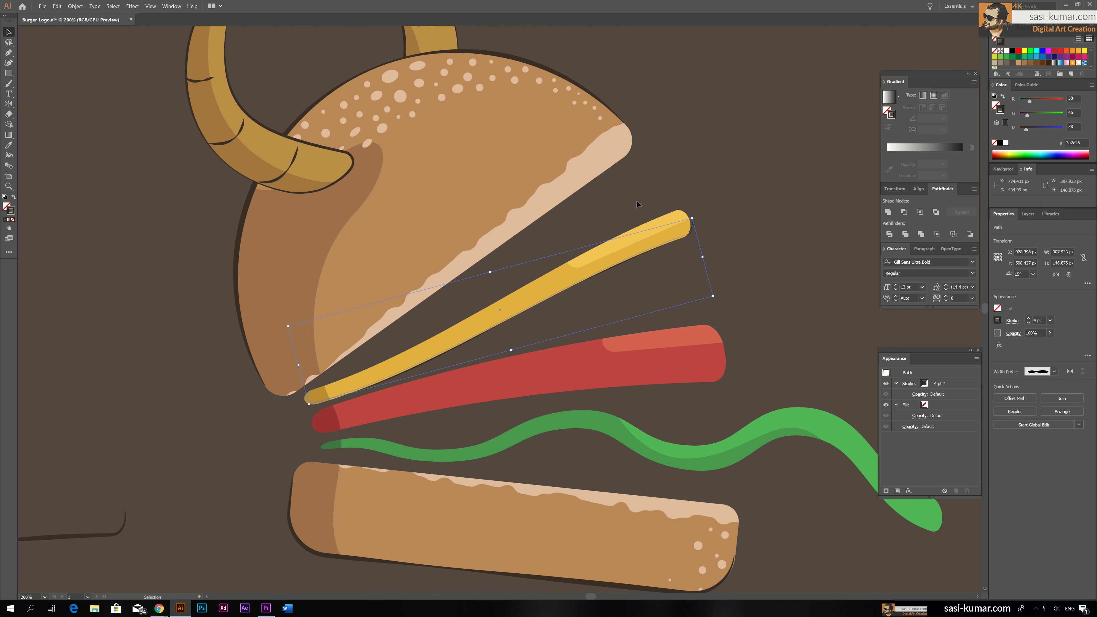
{"action": "left_click_drag", "start_coordinate": [691, 233], "coordinate": [689, 235]}
{"action": "right_click", "coordinate": [689, 235]}
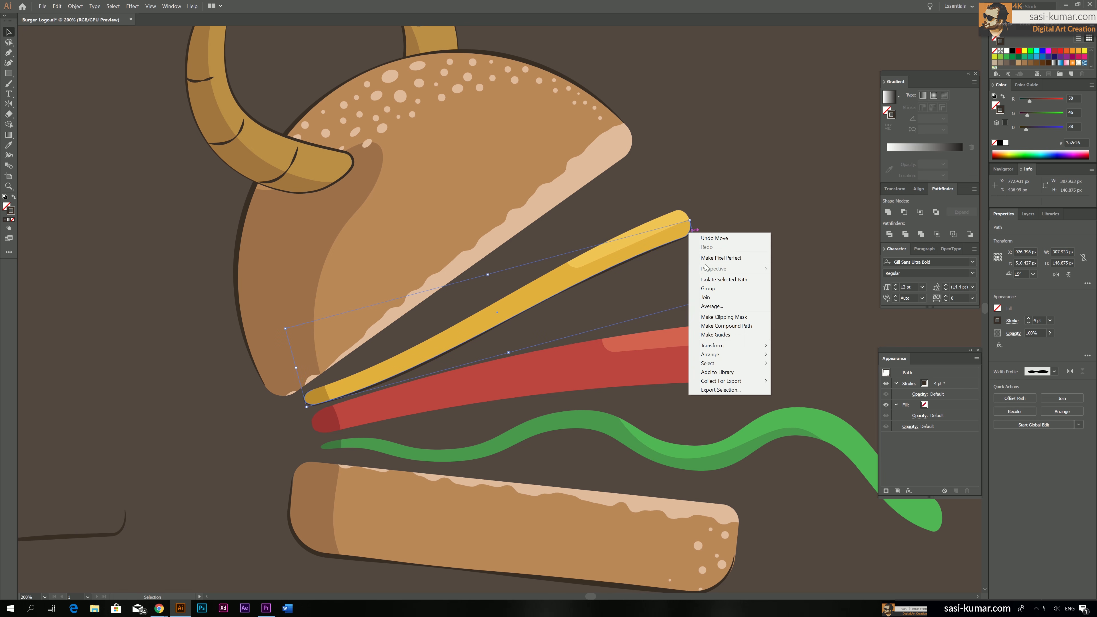
{"action": "mouse_move", "coordinate": [734, 351]}
{"action": "left_click", "coordinate": [786, 355]}
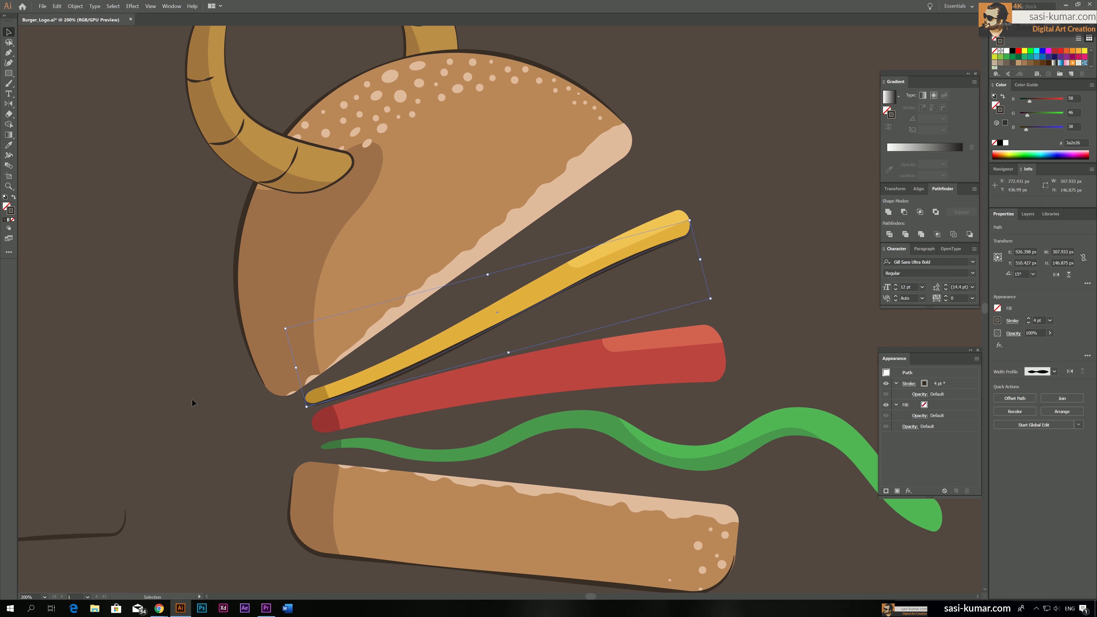
Step: Move the second filling outline onto the red strip's lower edge in the burger and bring it to the front
{"action": "left_click", "coordinate": [181, 415]}
{"action": "left_click_drag", "start_coordinate": [107, 540], "coordinate": [705, 382]}
{"action": "right_click", "coordinate": [705, 382]}
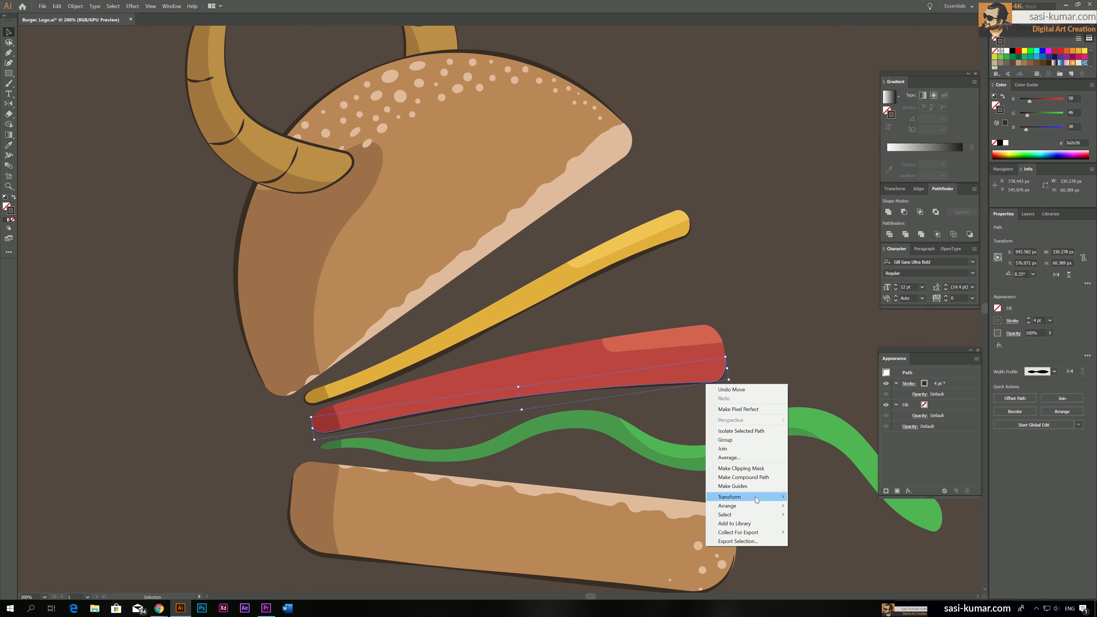
{"action": "mouse_move", "coordinate": [756, 508]}
{"action": "left_click", "coordinate": [816, 505]}
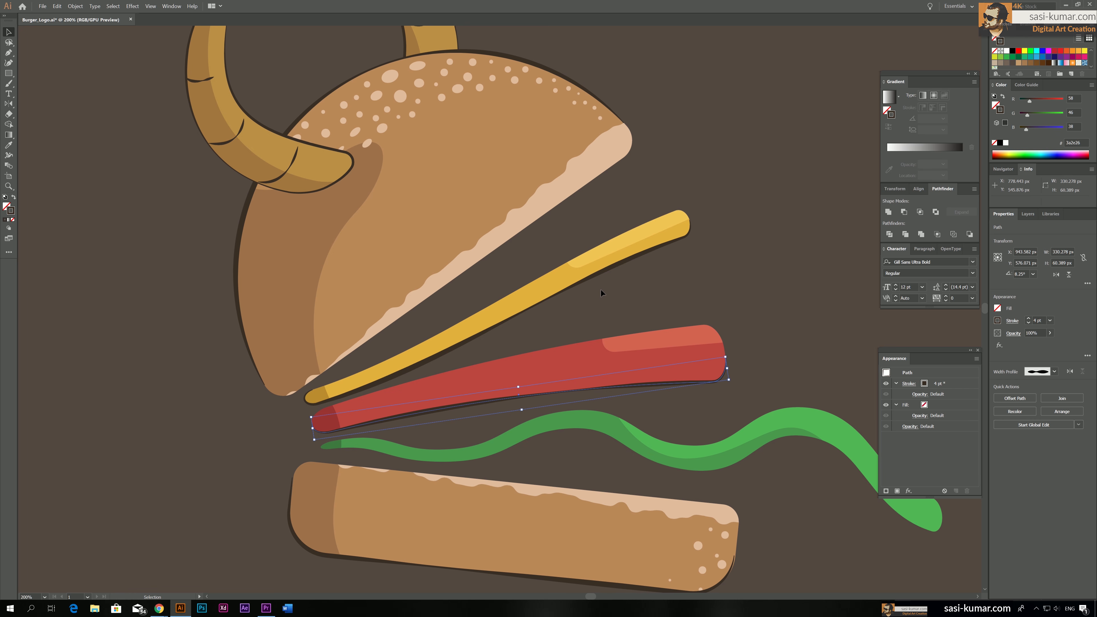
Step: Move the wavy outline onto the green strip's lower edge in the burger so that it follows the strip's curve
{"action": "key", "text": "ctrl+minus"}
{"action": "key", "text": "ctrl+minus"}
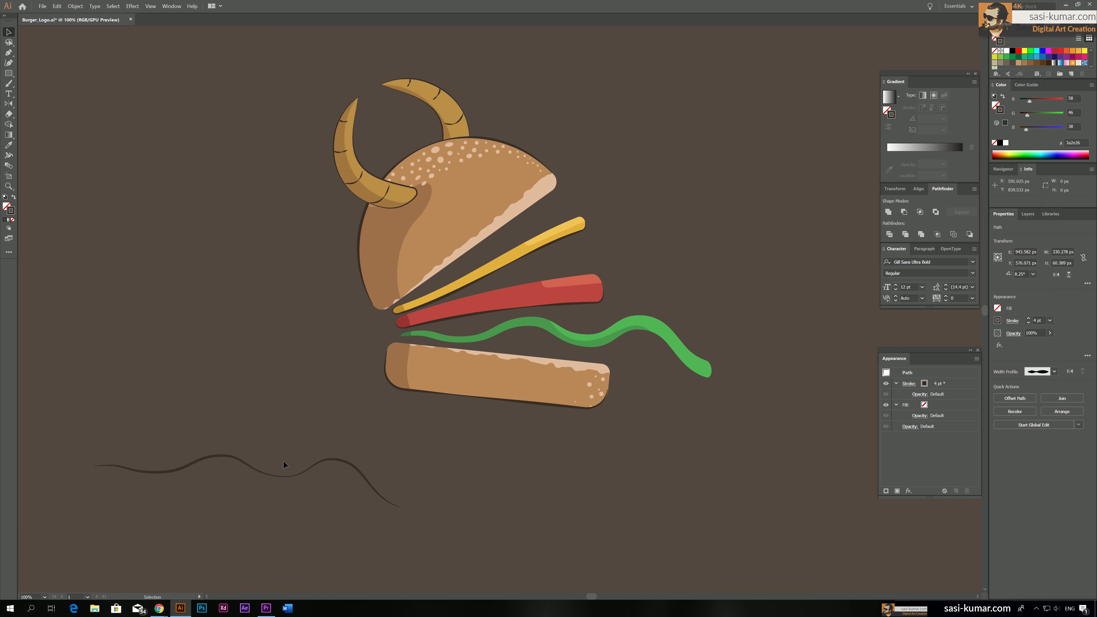
{"action": "left_click", "coordinate": [283, 460]}
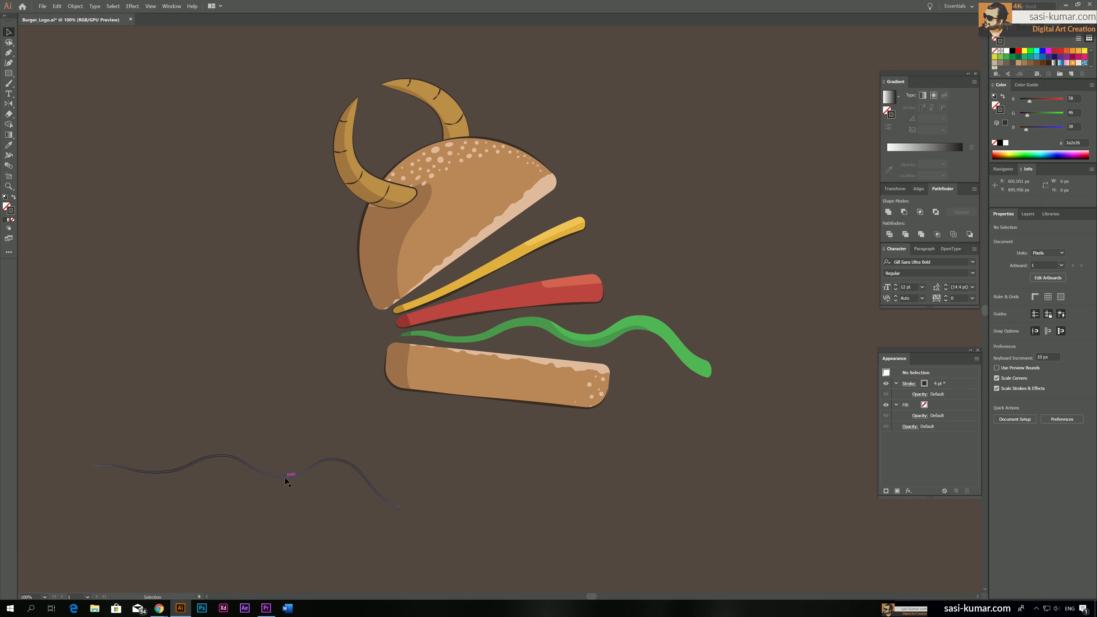
{"action": "mouse_move", "coordinate": [422, 422]}
{"action": "left_mouse_down"}
{"action": "mouse_move", "coordinate": [546, 356]}
{"action": "mouse_move", "coordinate": [607, 347]}
{"action": "mouse_move", "coordinate": [590, 347]}
{"action": "left_mouse_up"}
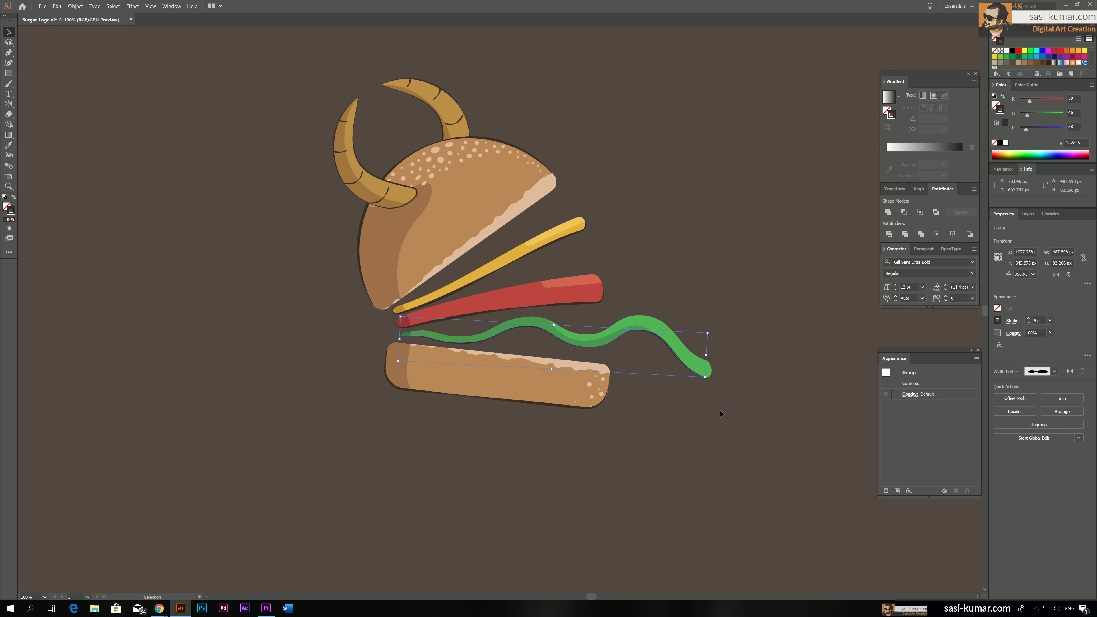
{"action": "scroll", "coordinate": [719, 409], "scroll_direction": "up", "scroll_amount": 4}
{"action": "left_click_drag", "start_coordinate": [791, 322], "coordinate": [442, 405]}
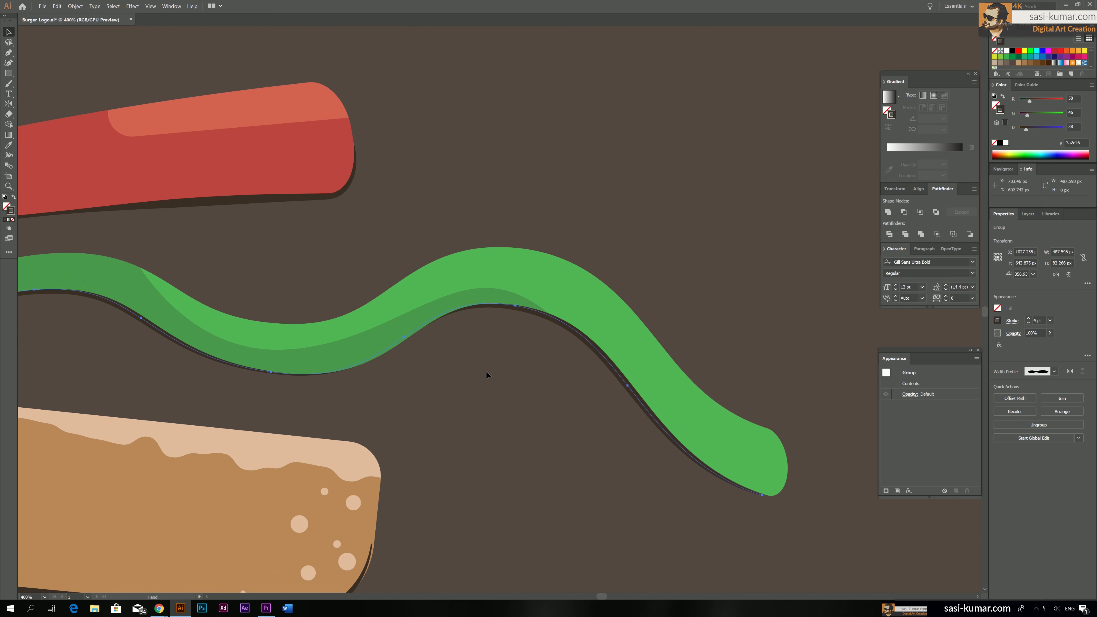
{"action": "left_click", "coordinate": [150, 7]}
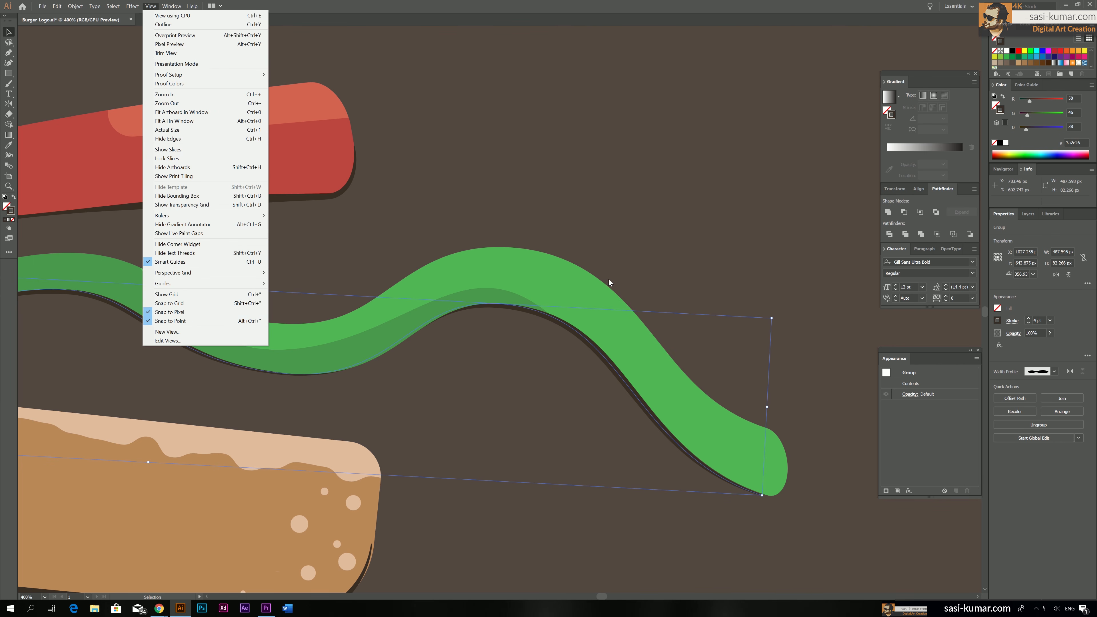
{"action": "left_click", "coordinate": [626, 251]}
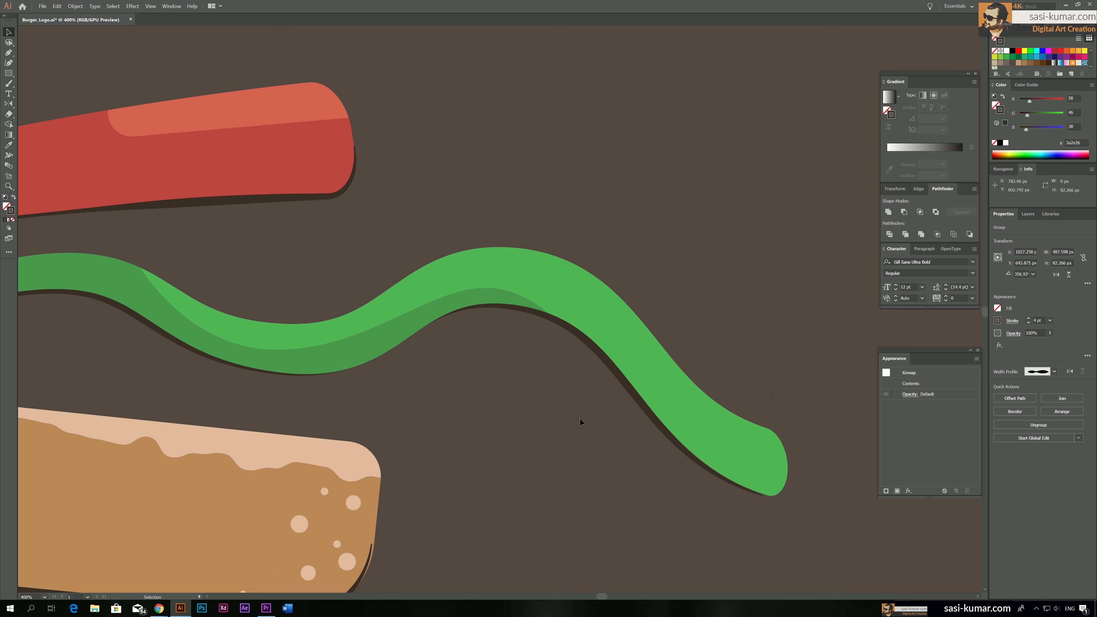
Step: Increase the stroke weight of the wavy outline under the green strip so it reads clearly thicker
{"action": "double_click", "coordinate": [609, 365]}
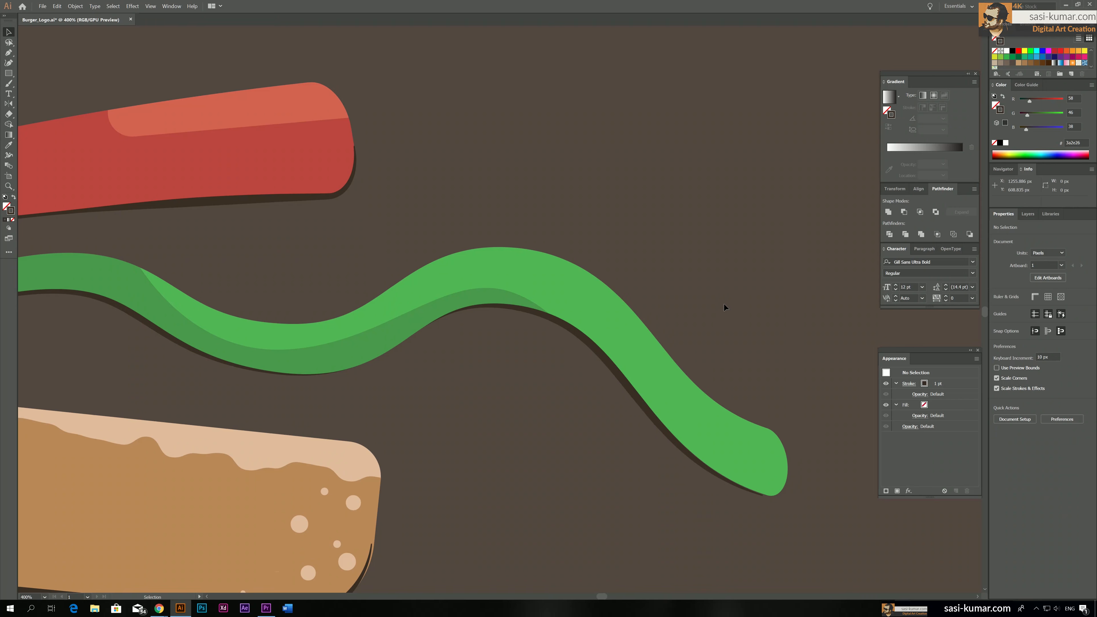
{"action": "double_click", "coordinate": [723, 303]}
{"action": "left_click", "coordinate": [574, 336]}
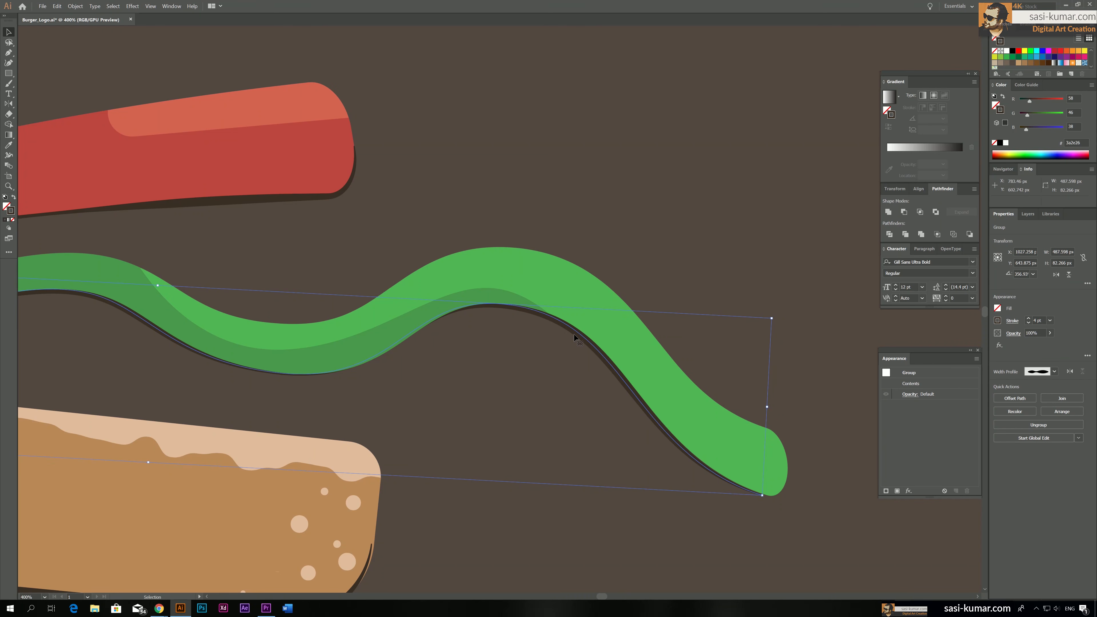
{"action": "left_click", "coordinate": [616, 165]}
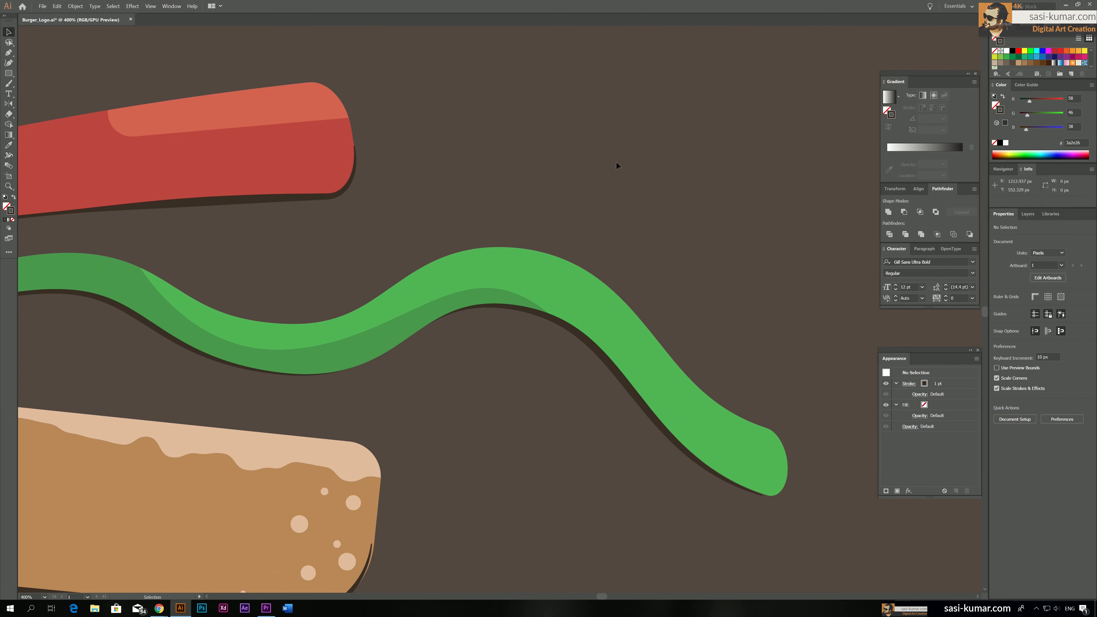
{"action": "left_click", "coordinate": [574, 334]}
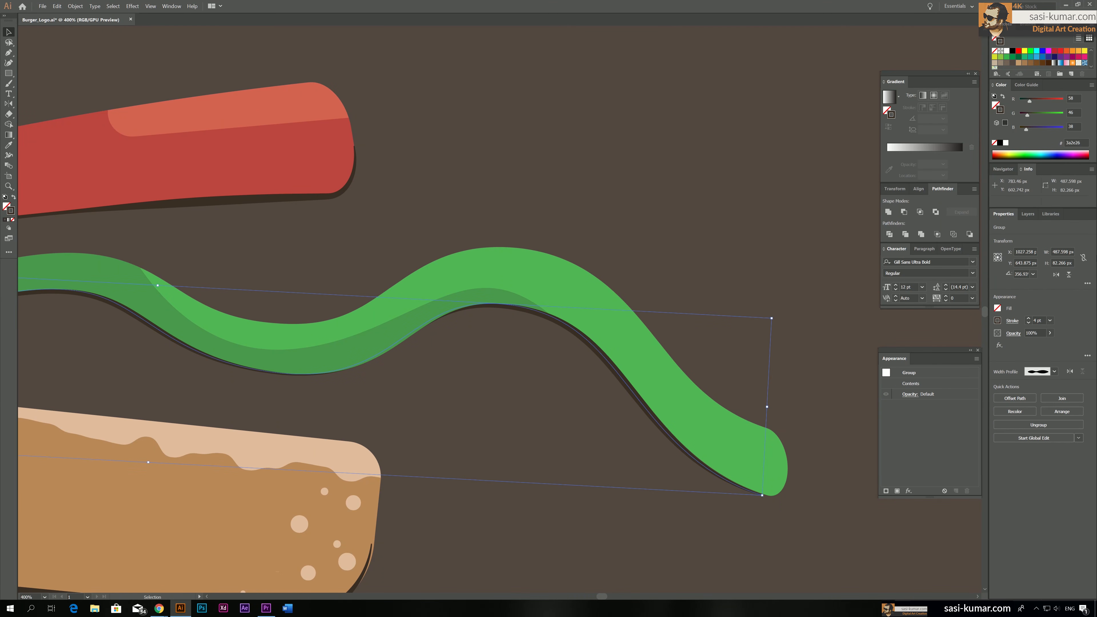
{"action": "left_click", "coordinate": [1012, 321]}
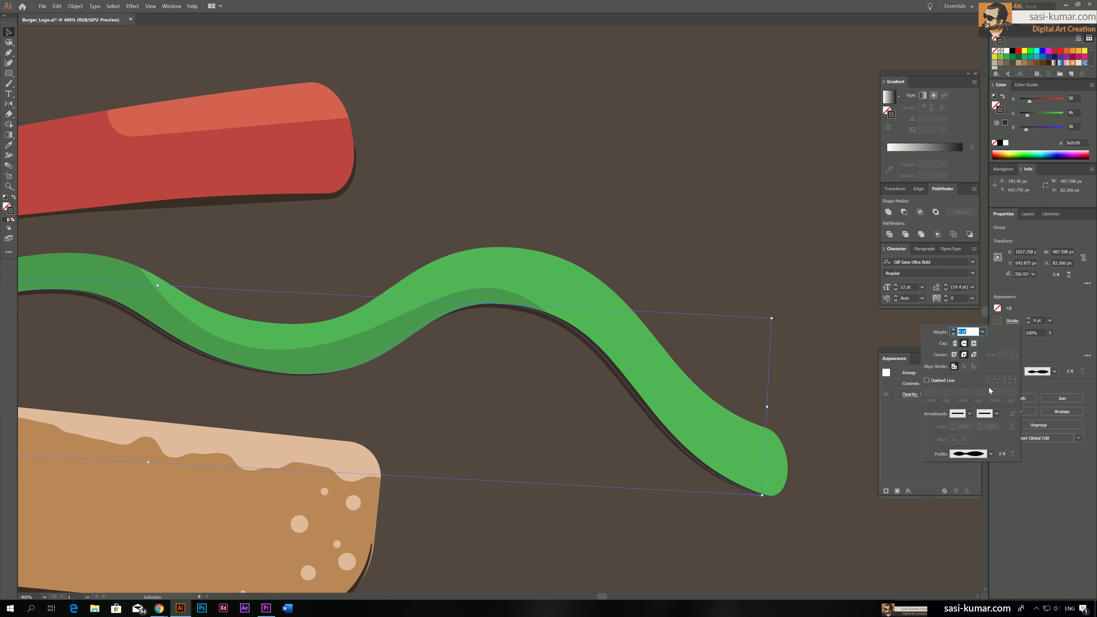
{"action": "left_click", "coordinate": [953, 329]}
{"action": "left_click", "coordinate": [953, 329]}
{"action": "left_click", "coordinate": [953, 330]}
{"action": "left_click", "coordinate": [953, 330]}
{"action": "left_click", "coordinate": [953, 330]}
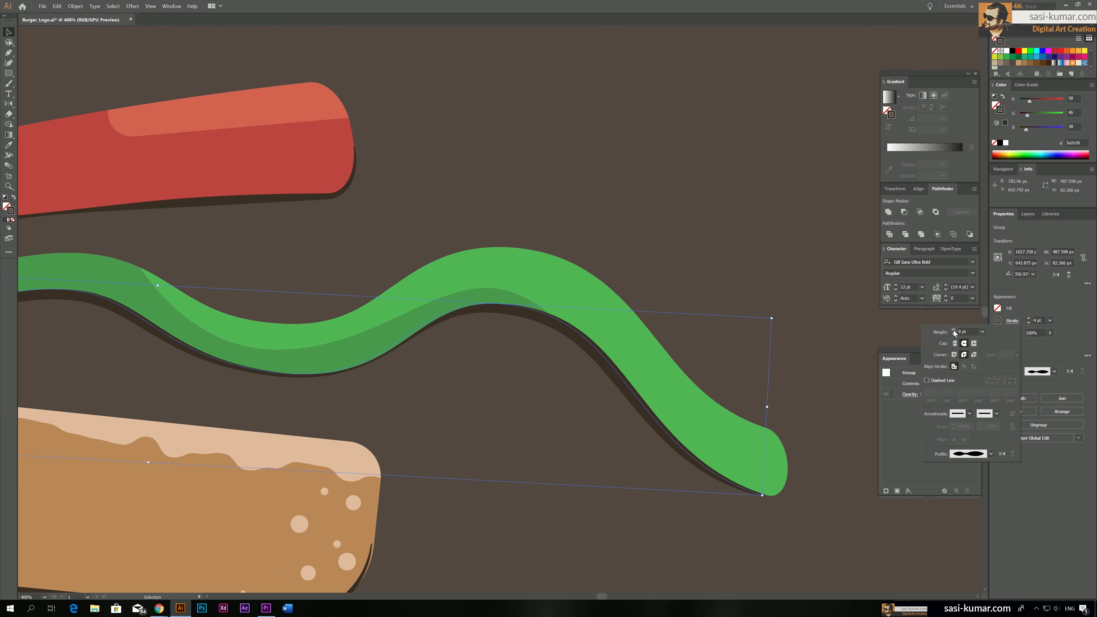
{"action": "left_click", "coordinate": [952, 330]}
{"action": "left_click", "coordinate": [632, 211]}
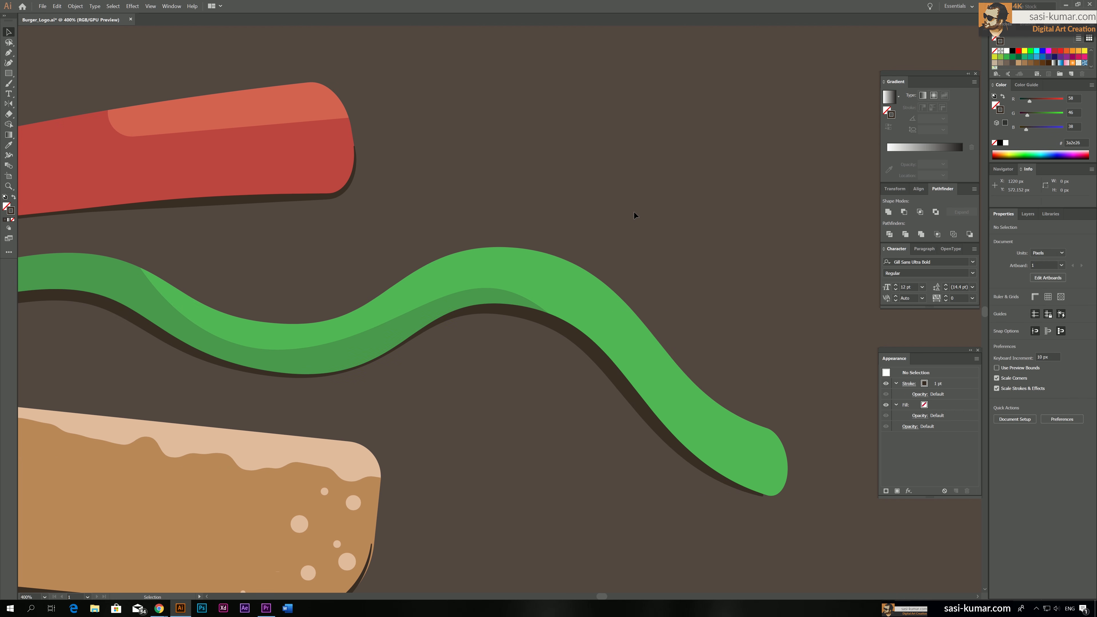
Step: Examine the whole burger at several zoom levels to judge the outlines and the proportions of its parts
{"action": "left_click_drag", "start_coordinate": [717, 480], "coordinate": [718, 479]}
{"action": "key", "text": "ctrl+minus"}
{"action": "key", "text": "ctrl+minus"}
{"action": "key", "text": "ctrl+minus"}
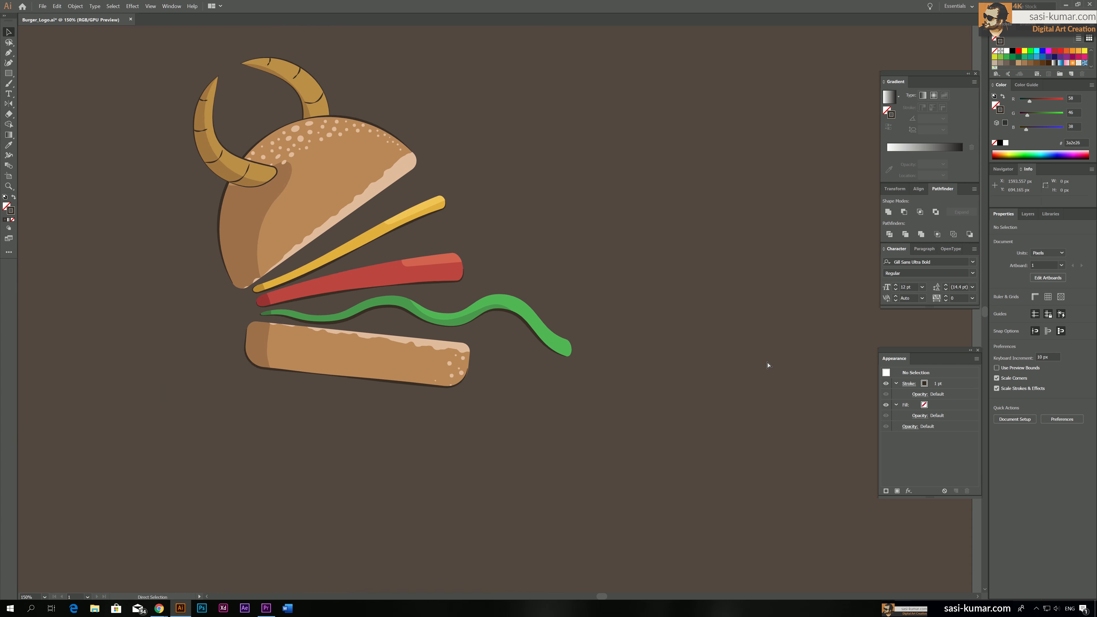
{"action": "key", "text": "ctrl+minus"}
{"action": "key", "text": "ctrl+plus"}
{"action": "left_click_drag", "start_coordinate": [515, 193], "coordinate": [588, 222]}
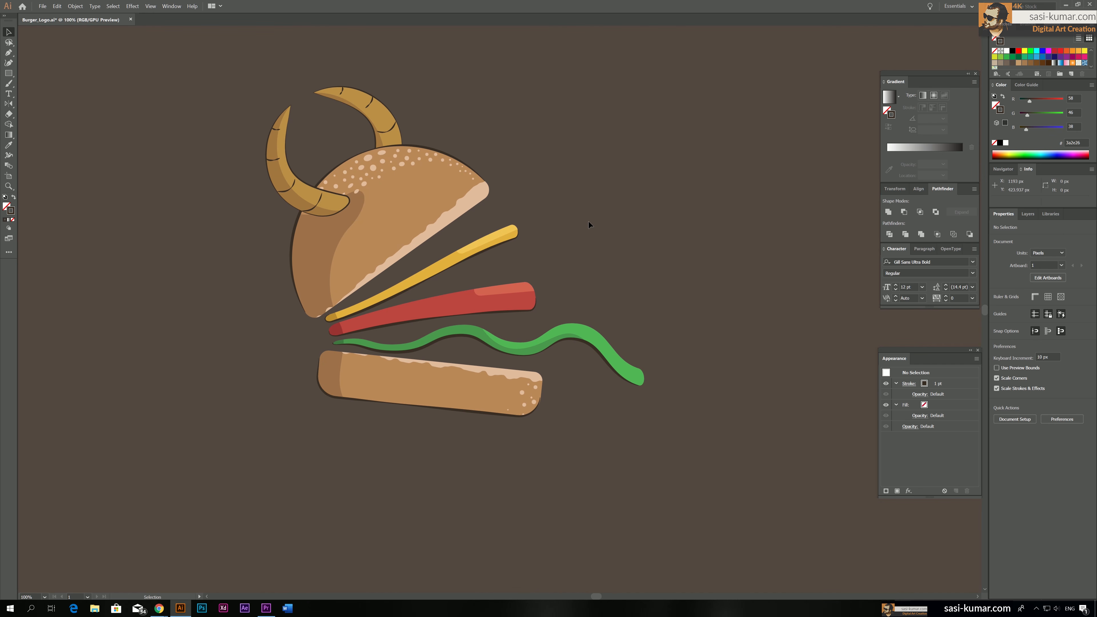
{"action": "left_click_drag", "start_coordinate": [569, 213], "coordinate": [593, 218]}
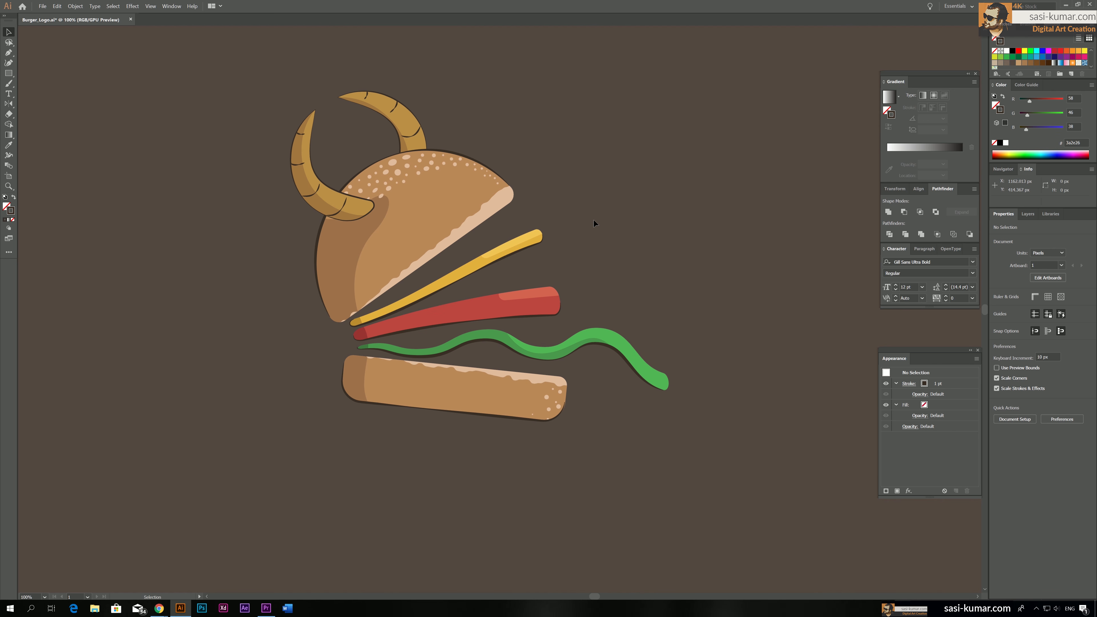
{"action": "key", "text": "ctrl+minus"}
{"action": "key", "text": "ctrl+minus"}
{"action": "key", "text": "ctrl+plus"}
{"action": "key", "text": "ctrl+plus"}
Step: Scale the horns up slightly and shift them a little down and to the right on the top bun
{"action": "left_click", "coordinate": [314, 188]}
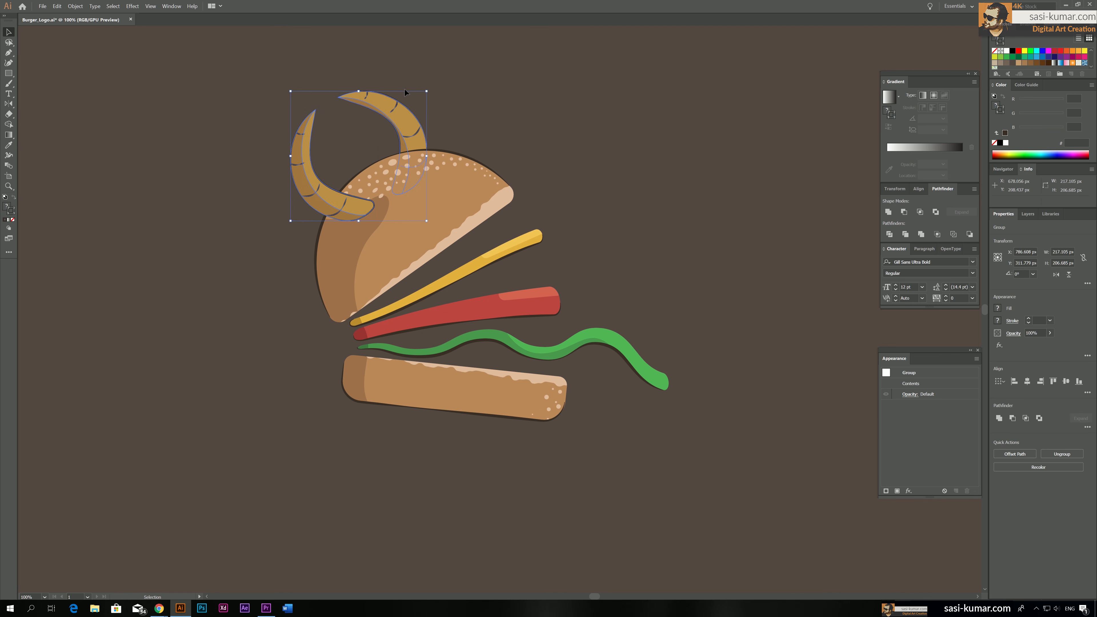
{"action": "left_click_drag", "start_coordinate": [426, 90], "coordinate": [438, 79]}
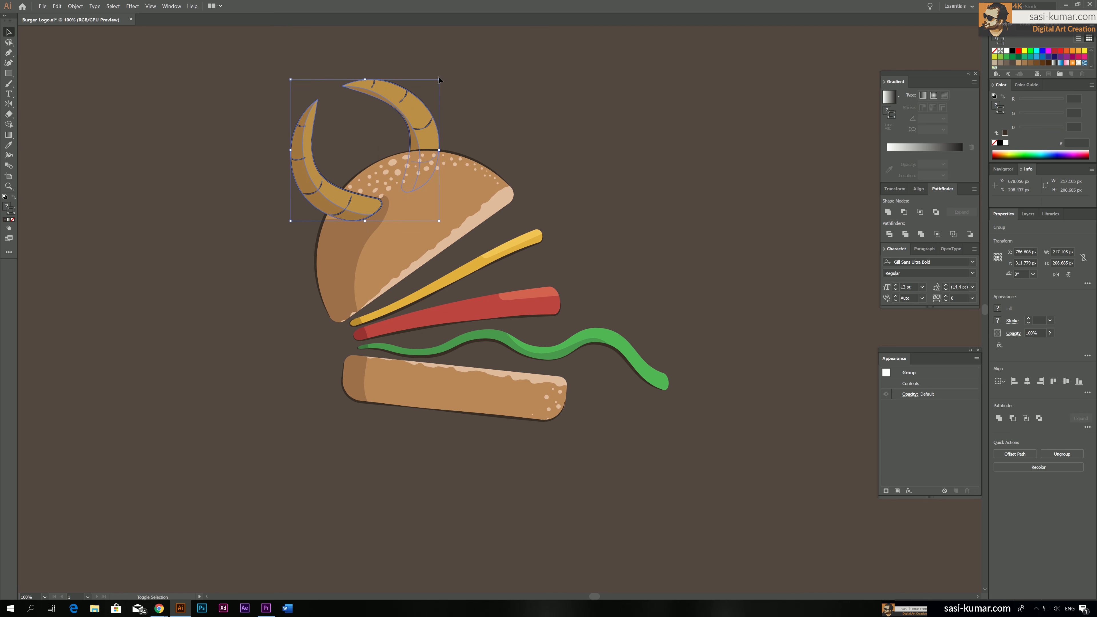
{"action": "left_click_drag", "start_coordinate": [420, 115], "coordinate": [424, 118]}
{"action": "left_click", "coordinate": [692, 128]}
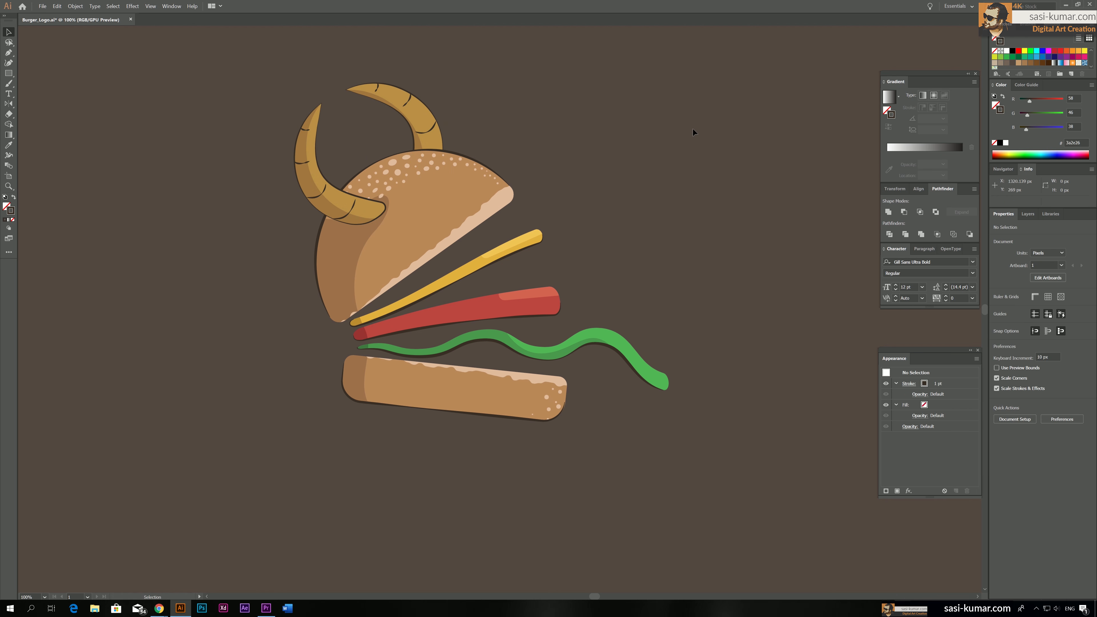
{"action": "key", "text": "ctrl+minus"}
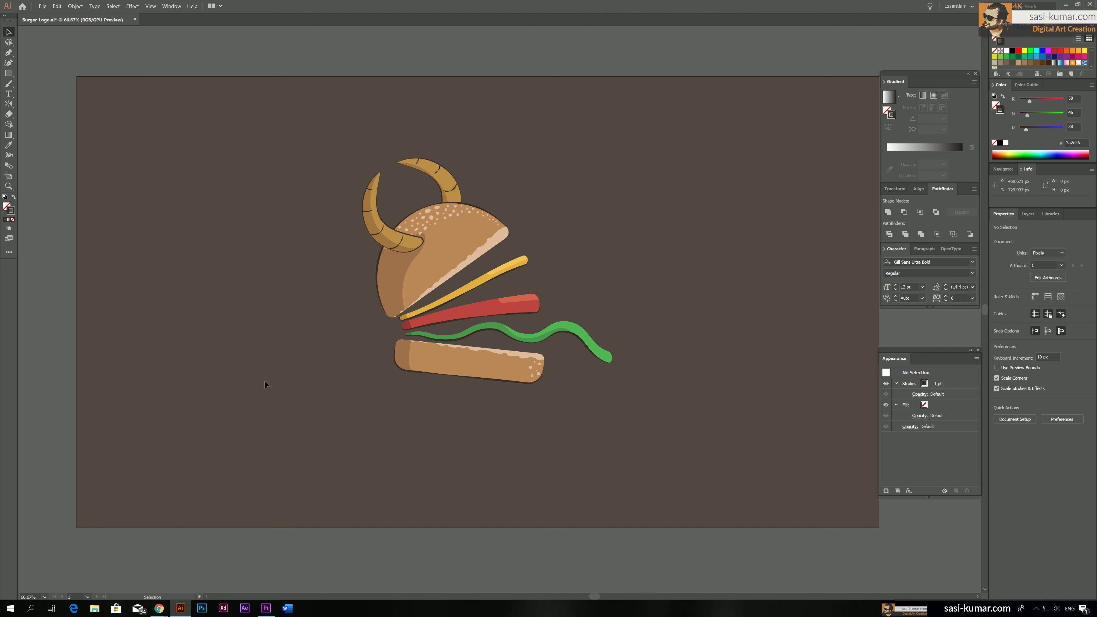
{"action": "left_click_drag", "start_coordinate": [601, 419], "coordinate": [588, 413]}
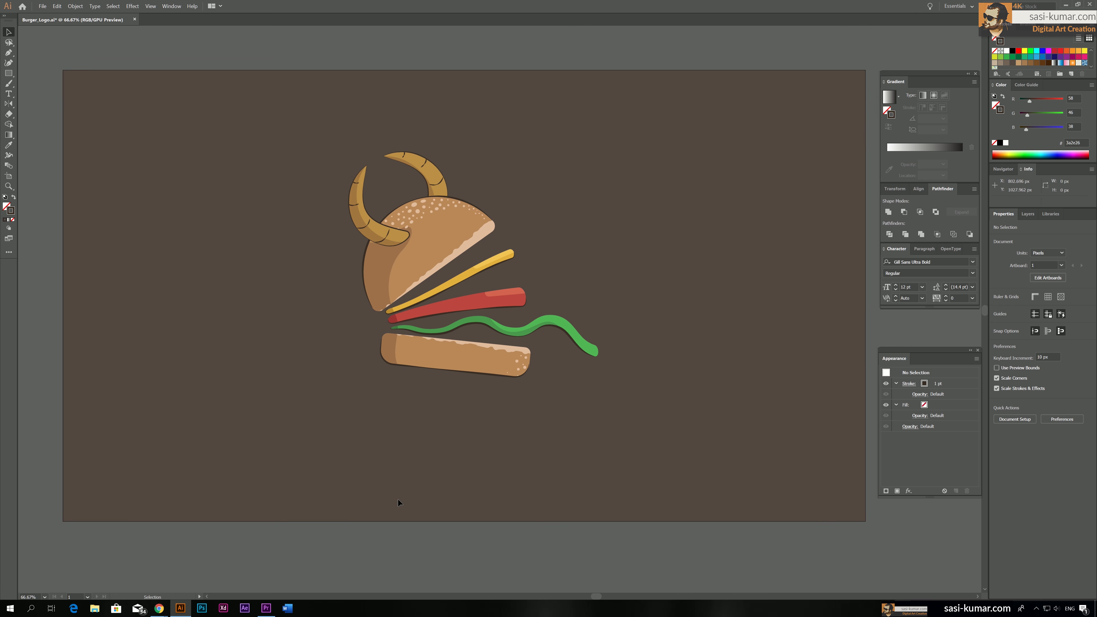